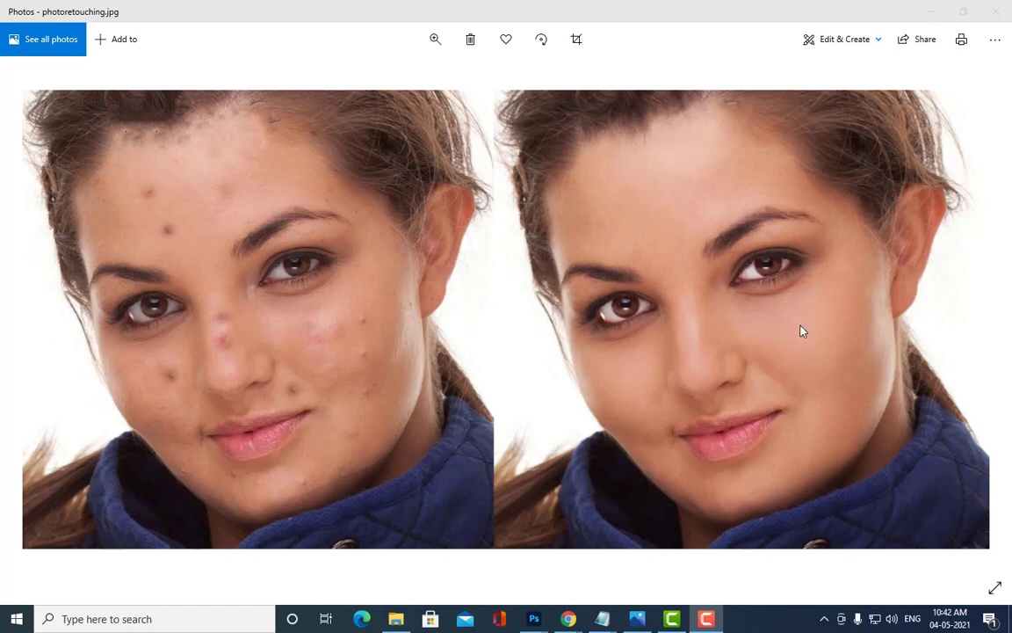
Step: Minimize the photo viewer, close girlonbranch.jpg without saving, and close lamp.jpg
left_click(932, 15)
left_click(933, 15)
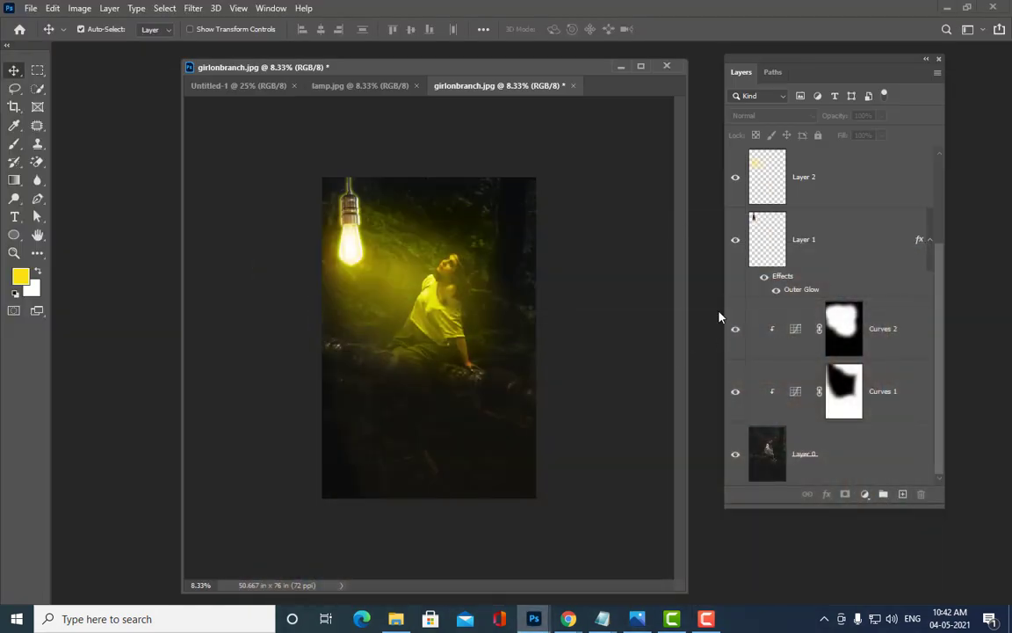
left_click(571, 86)
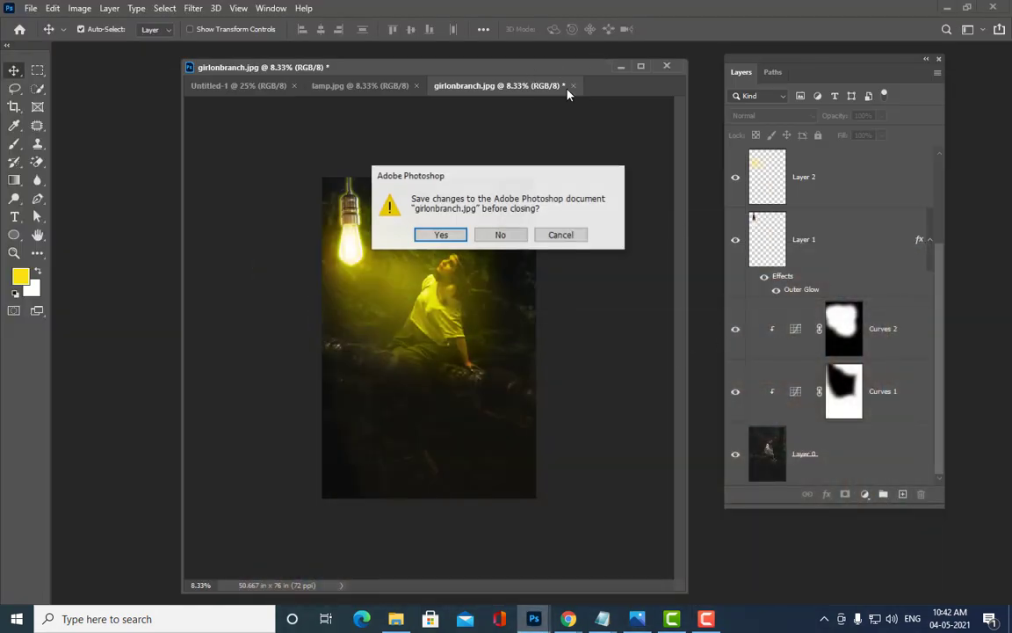
left_click(500, 234)
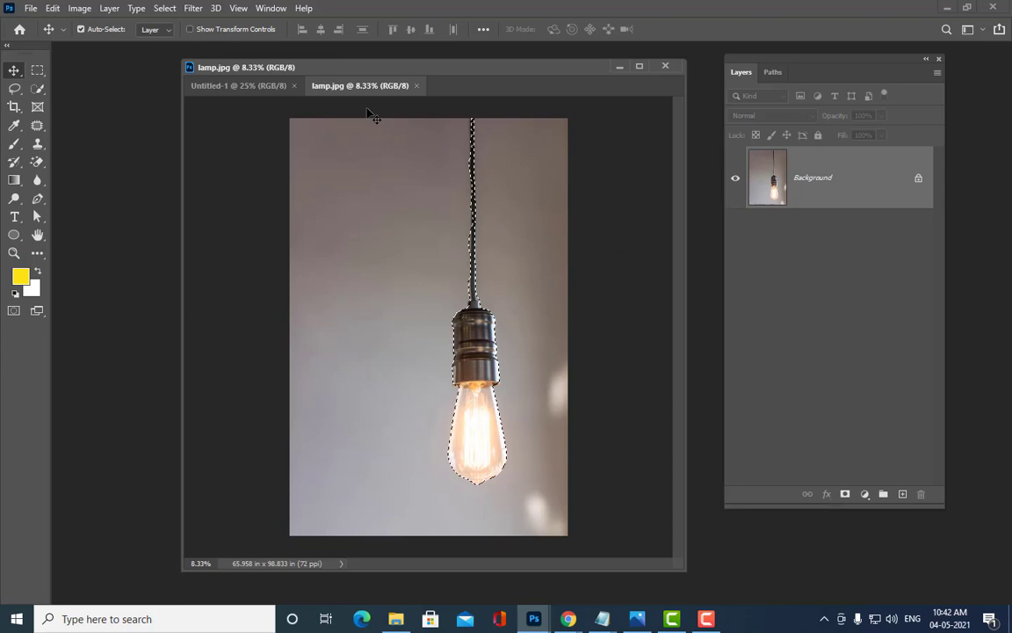
left_click(416, 85)
Step: In the Open dialog, browse the photoshop ref images folder and pick the photoretouching image
key("ctrl+o")
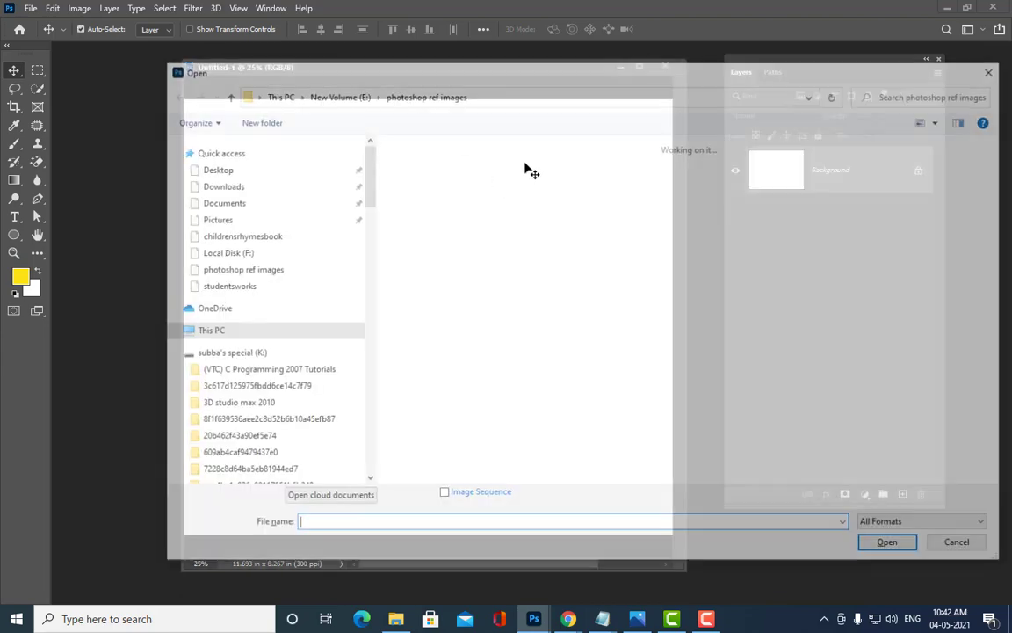
scroll(528, 172, "down", 10)
scroll(894, 314, "down", 15)
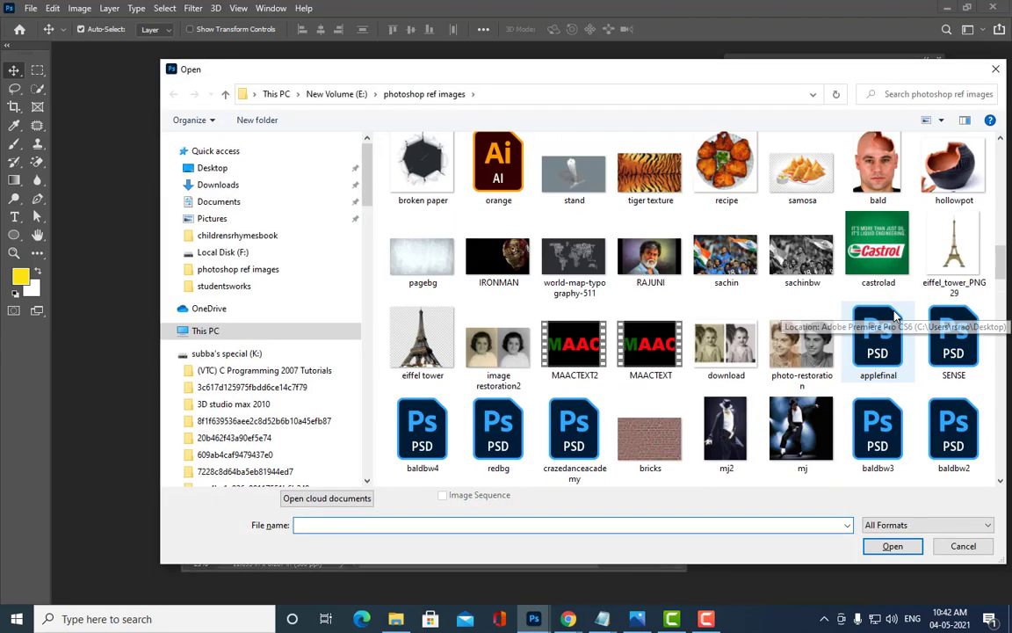
scroll(894, 316, "down", 15)
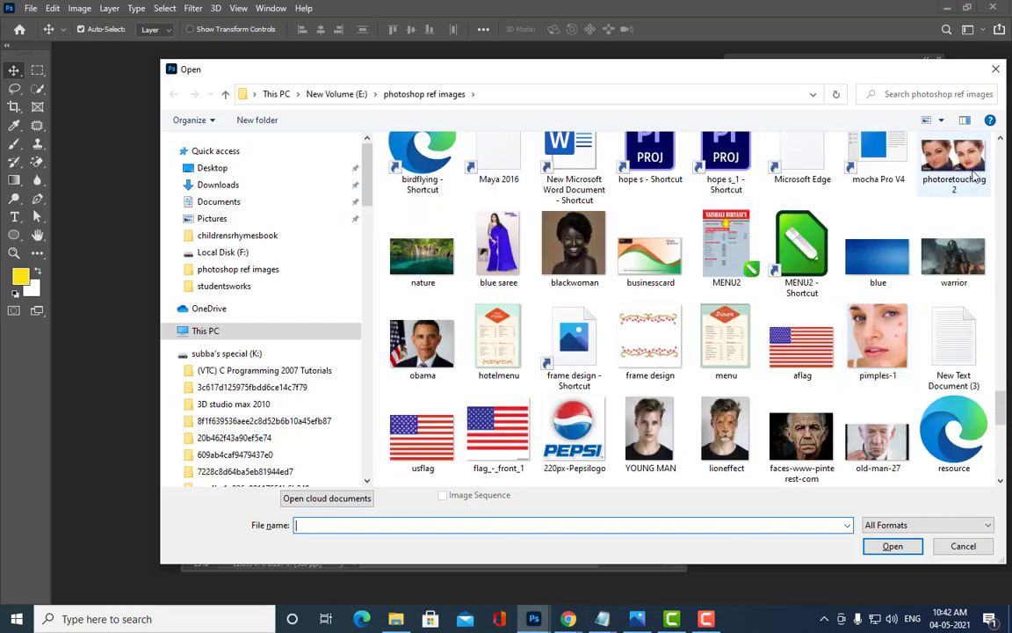
scroll(622, 353, "up", 1)
scroll(624, 353, "up", 8)
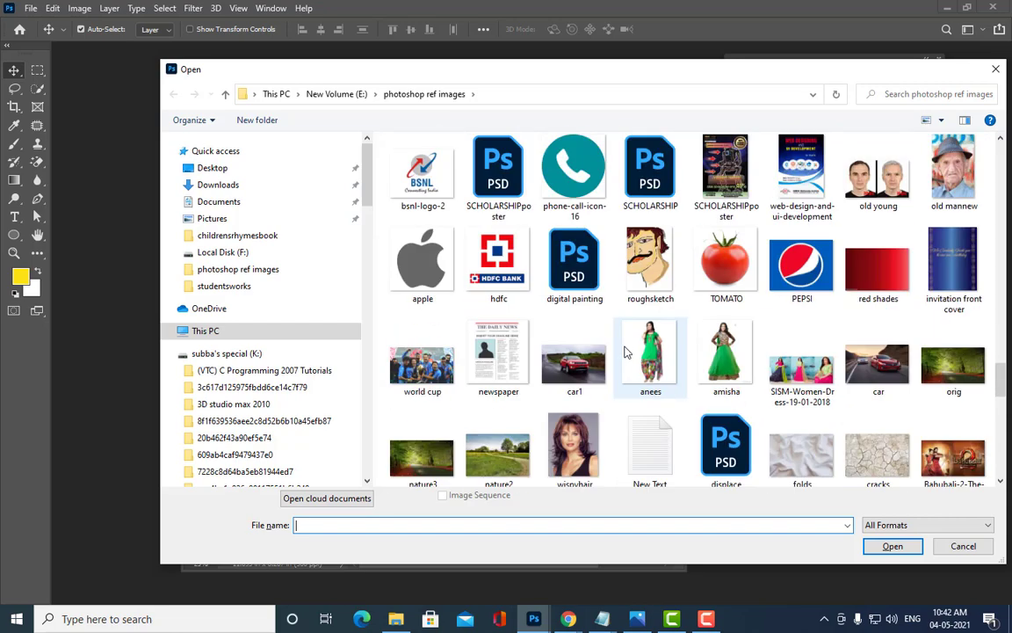
scroll(627, 352, "down", 12)
scroll(625, 351, "down", 4)
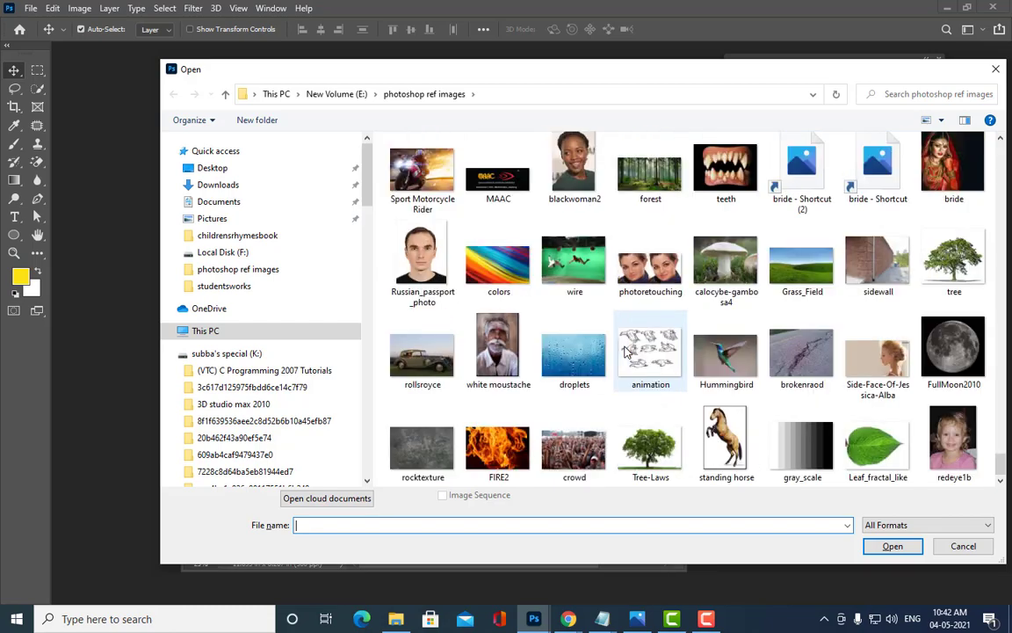
scroll(630, 319, "up", 1)
scroll(708, 369, "up", 15)
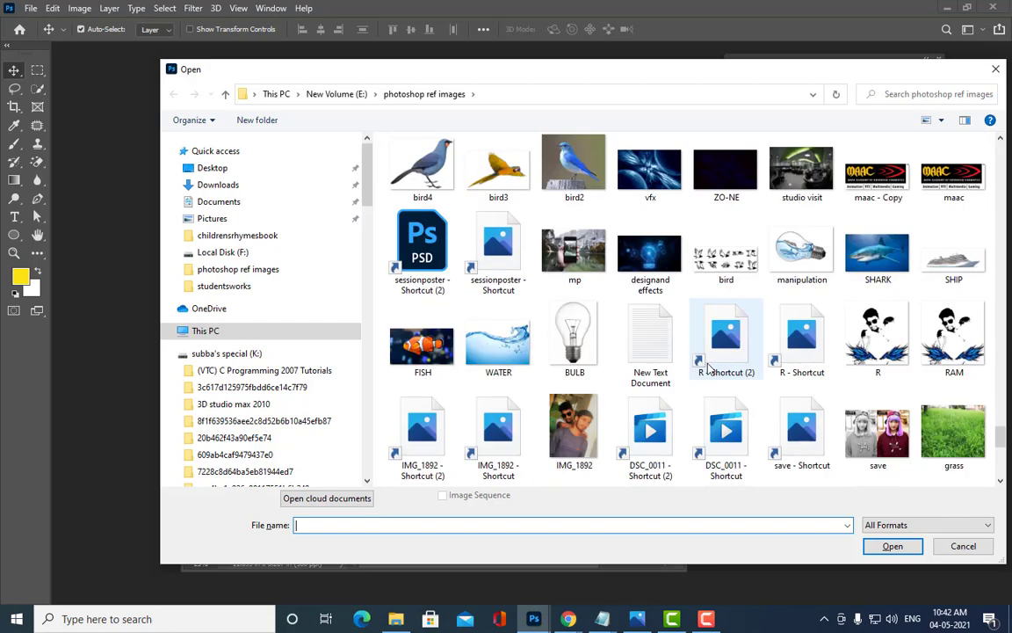
scroll(708, 369, "up", 6)
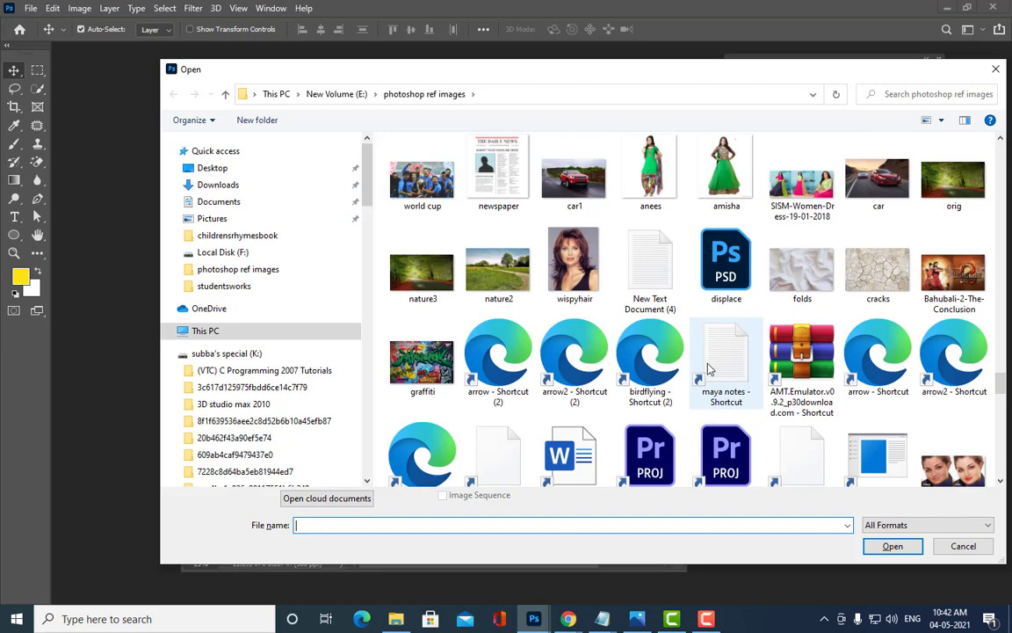
scroll(708, 369, "up", 5)
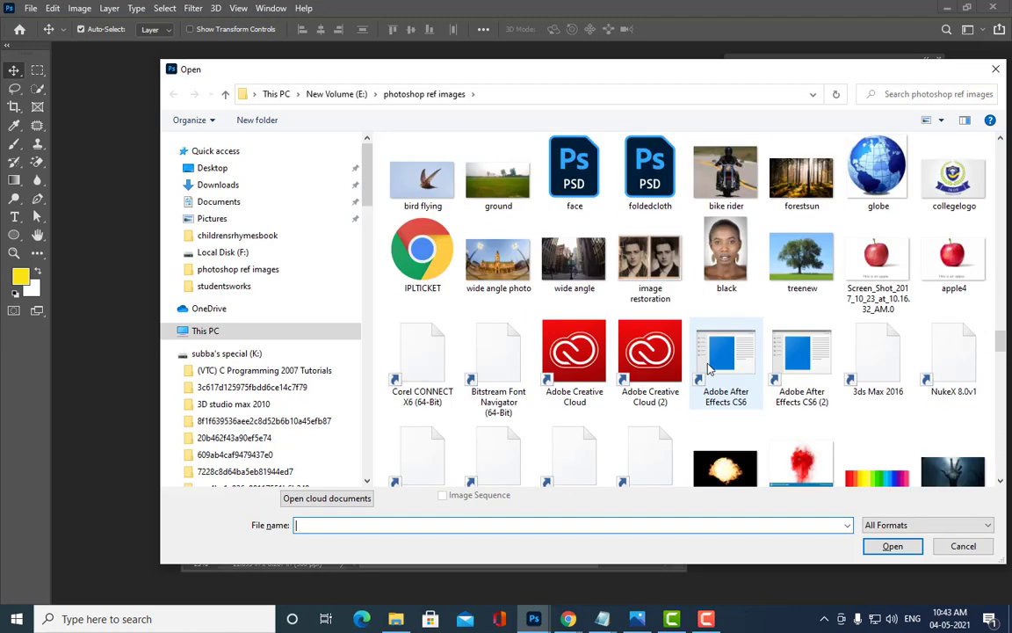
scroll(708, 369, "up", 5)
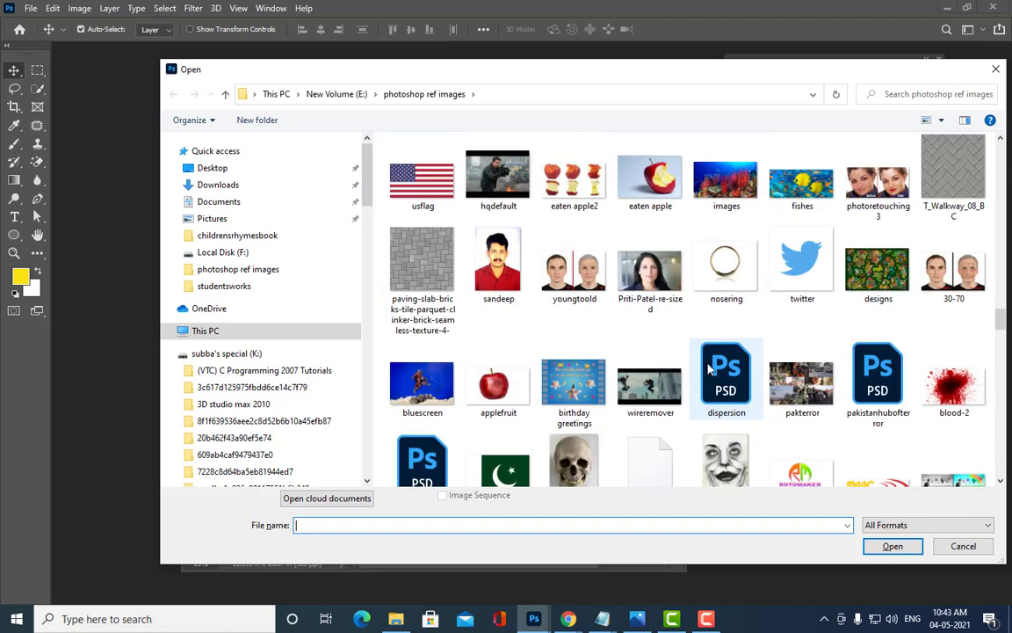
scroll(803, 238, "up", 3)
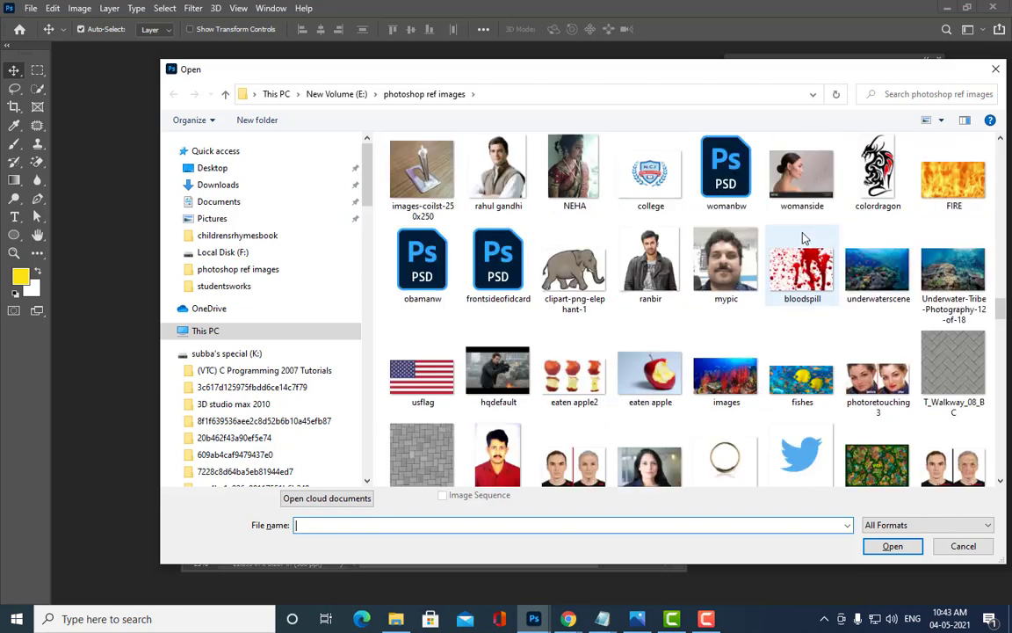
scroll(803, 238, "up", 6)
scroll(664, 312, "up", 5)
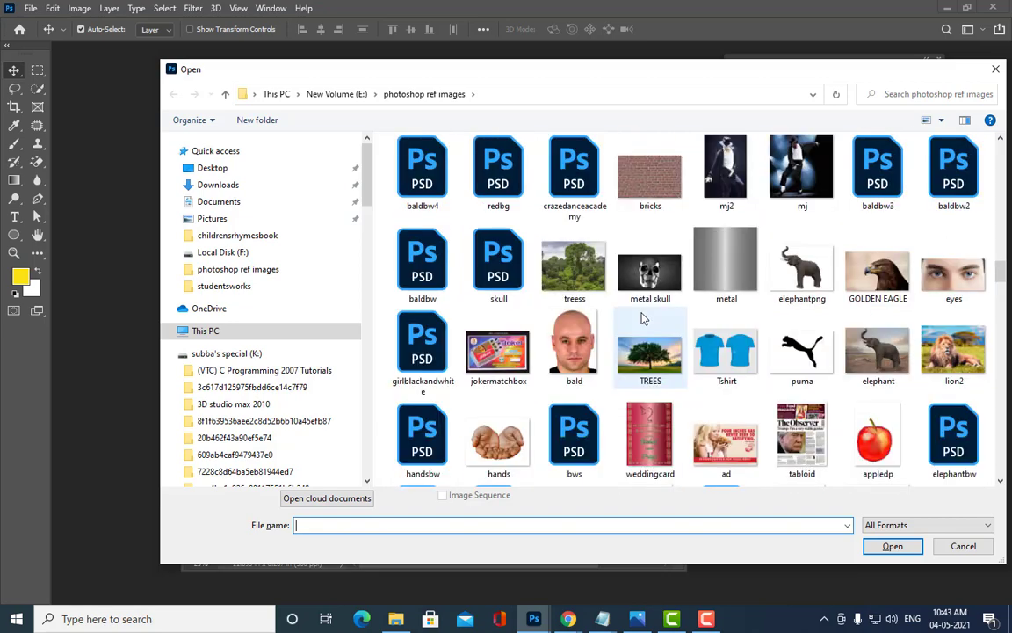
scroll(642, 318, "up", 5)
scroll(643, 318, "down", 2)
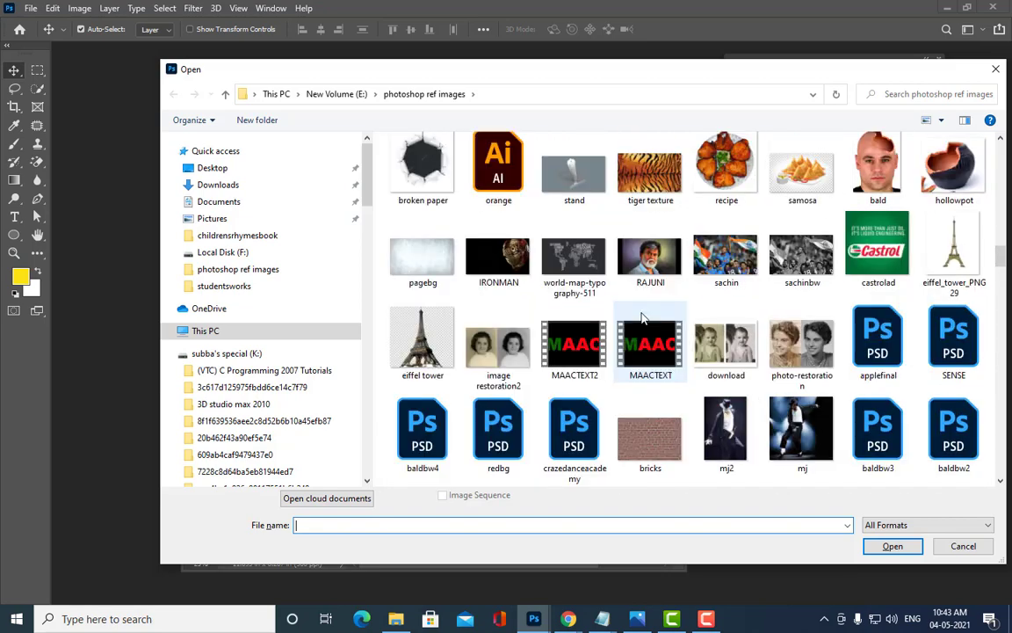
scroll(642, 318, "down", 20)
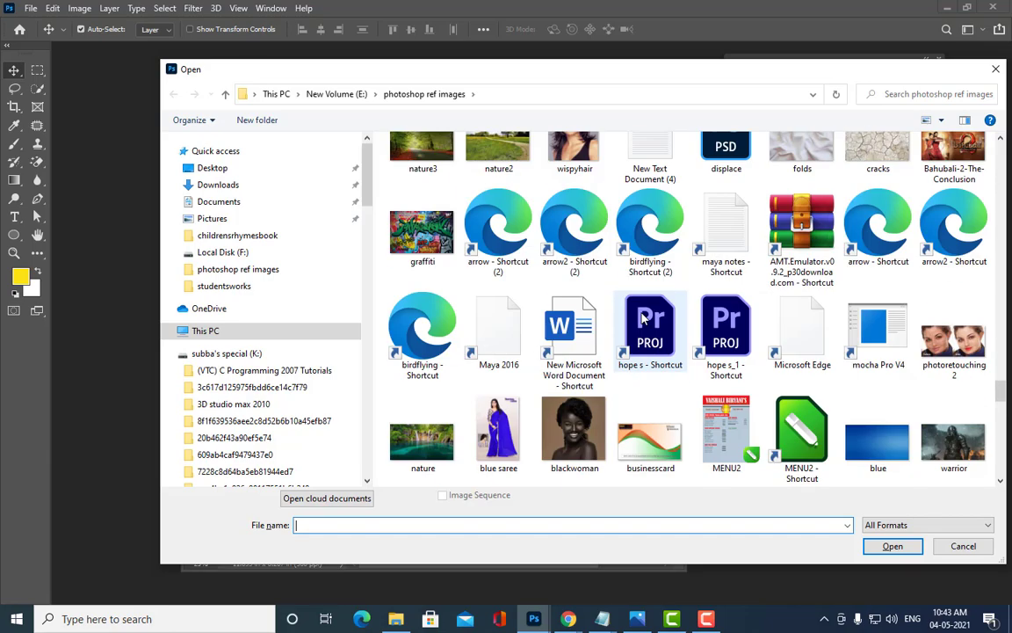
scroll(642, 318, "down", 6)
scroll(642, 318, "up", 3)
scroll(763, 327, "down", 1)
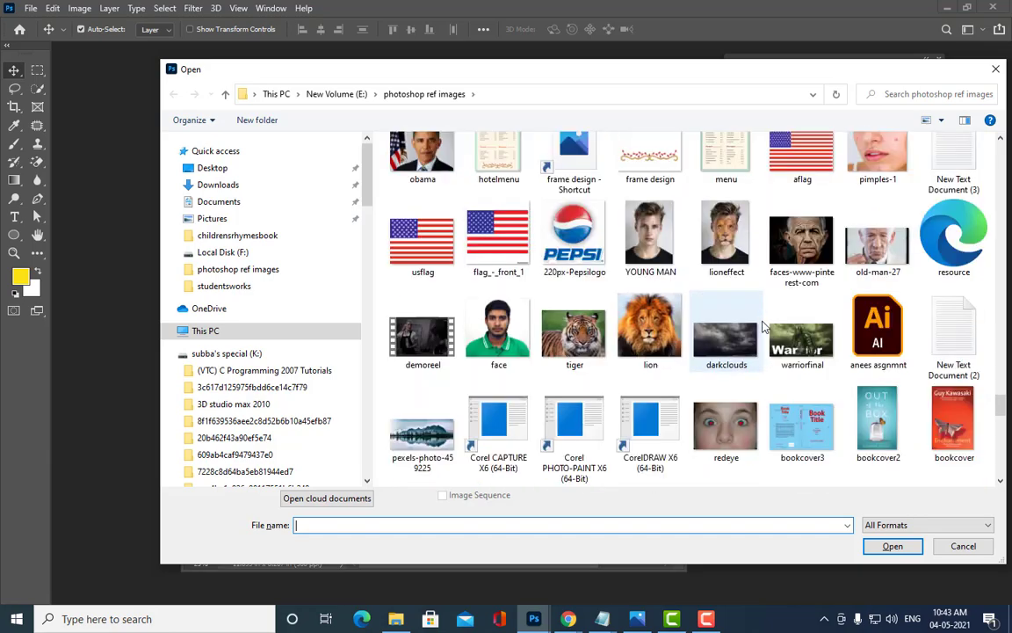
scroll(762, 327, "down", 8)
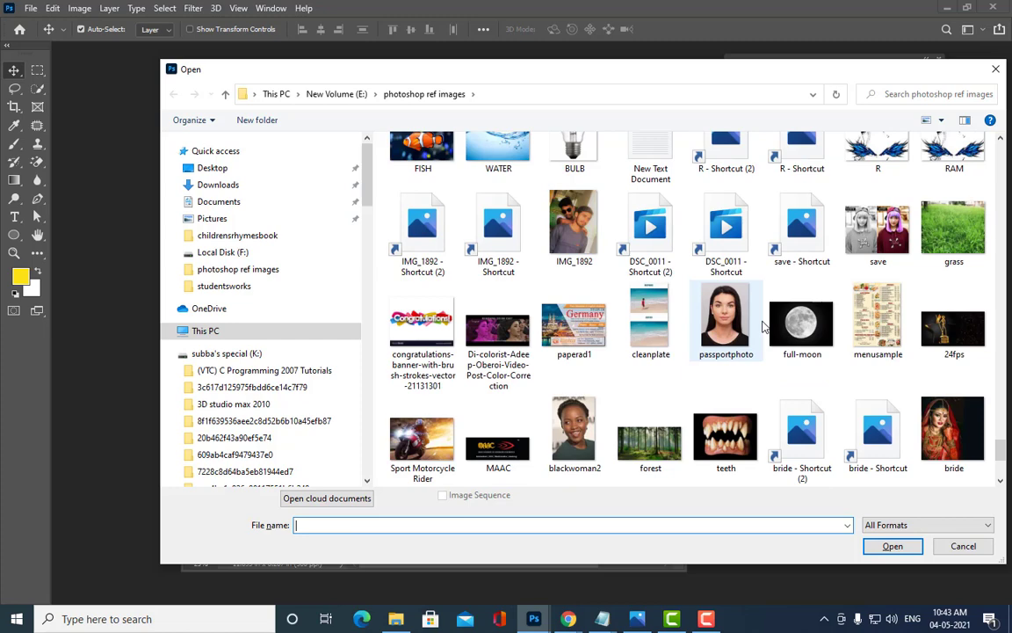
scroll(763, 326, "down", 3)
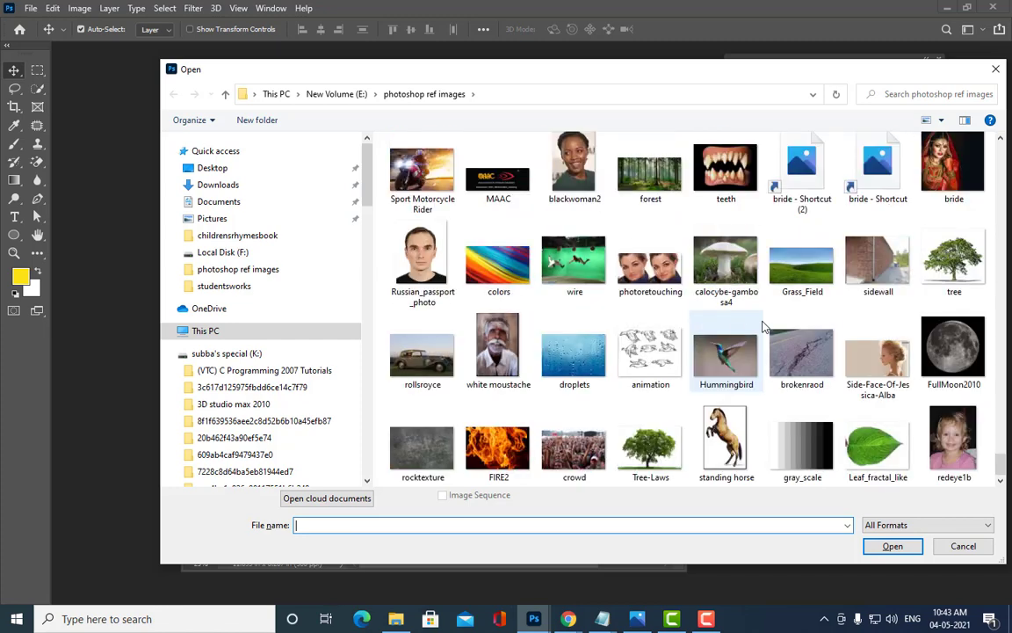
scroll(712, 323, "up", 1)
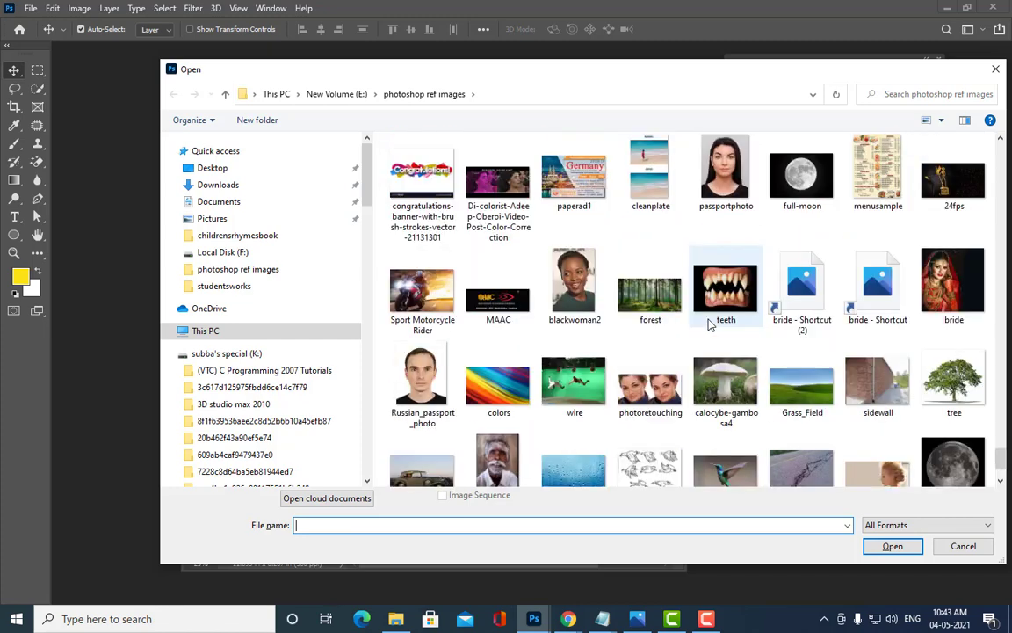
left_click(635, 387)
Step: Open photoretouching.jpg and crop it to the blemished left half of the face
left_click(889, 546)
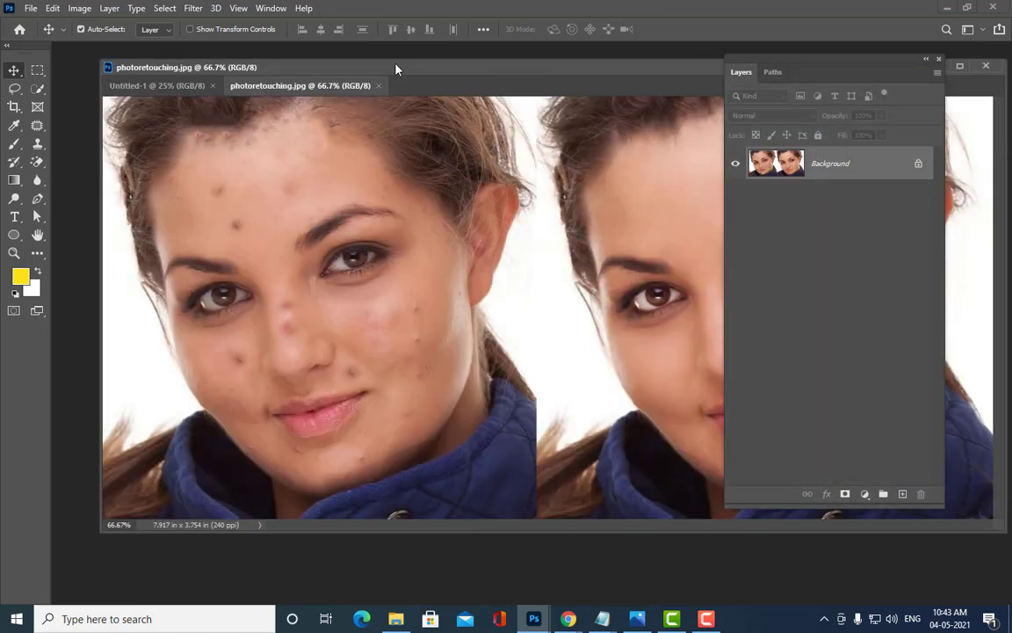
left_click_drag(396, 69, 355, 79)
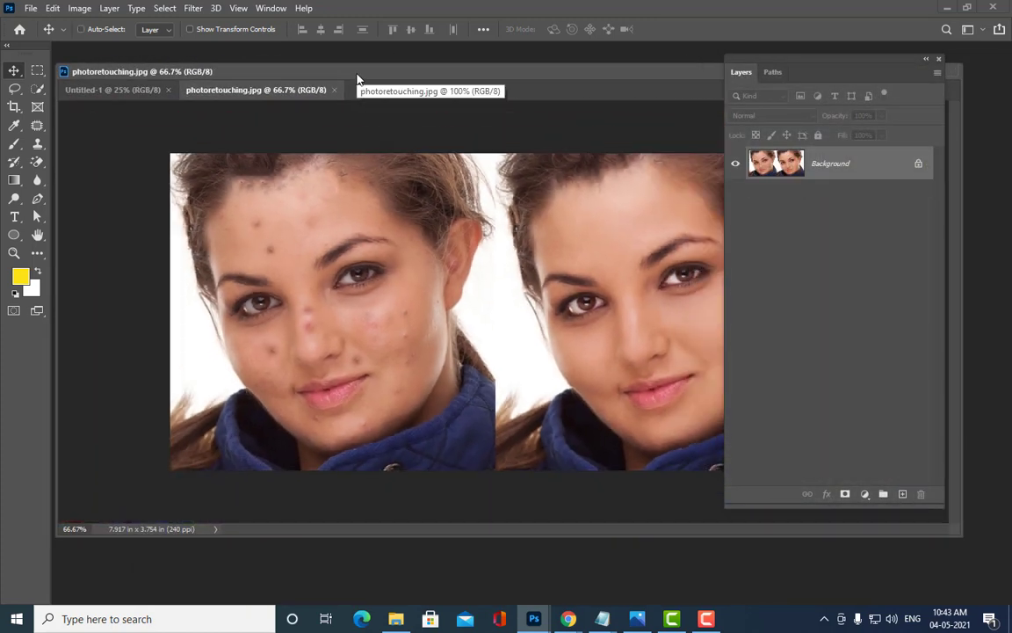
left_click(38, 71)
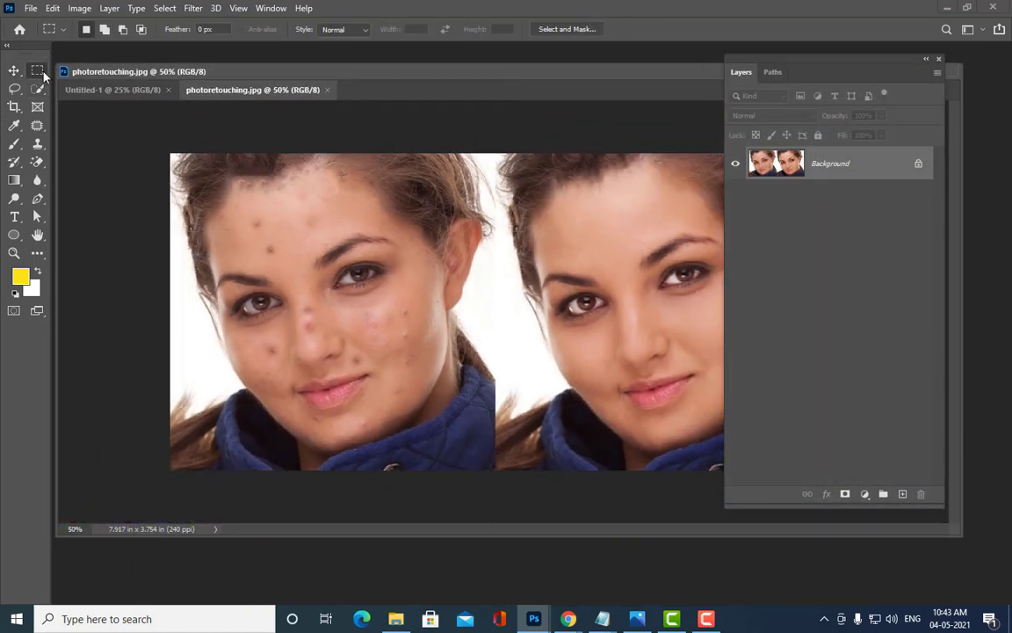
left_click_drag(172, 154, 493, 502)
left_click(79, 8)
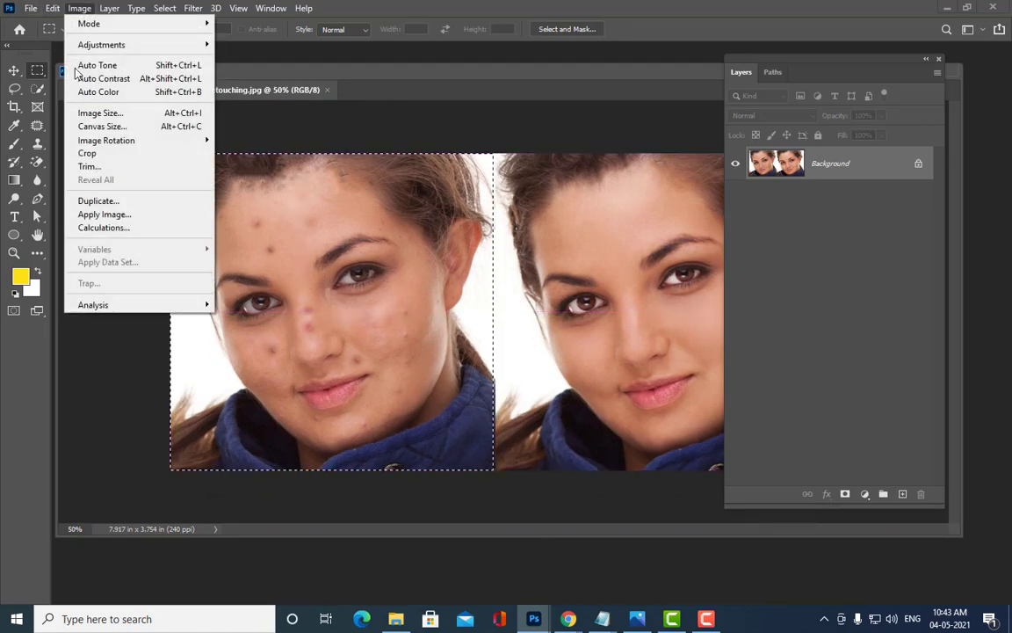
left_click(87, 153)
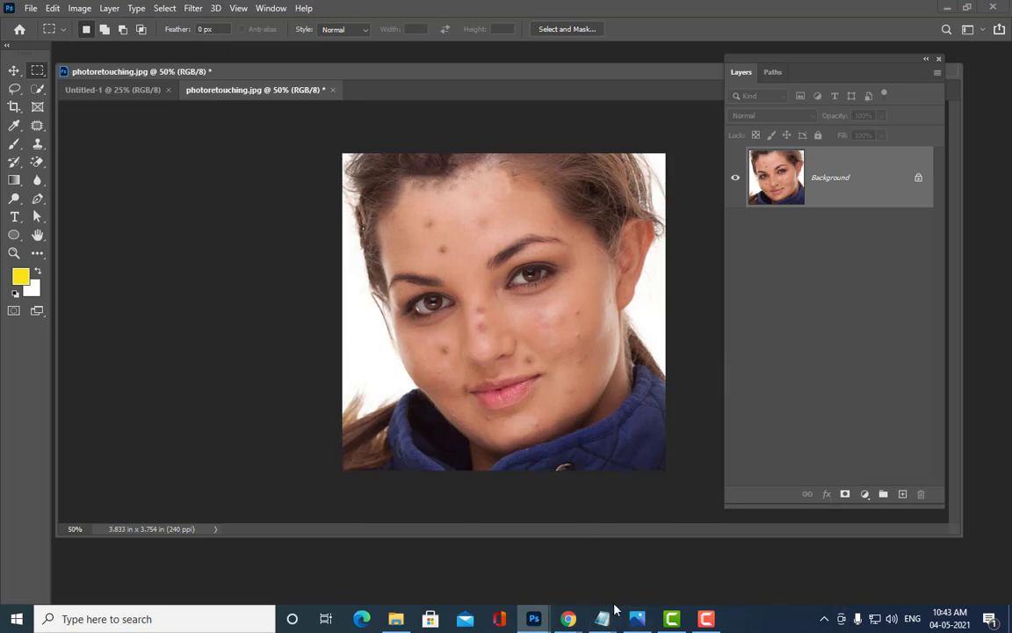
Step: Bring the retouching notes forward and remove the blank line above step 1
mouse_move(605, 615)
left_click(655, 554)
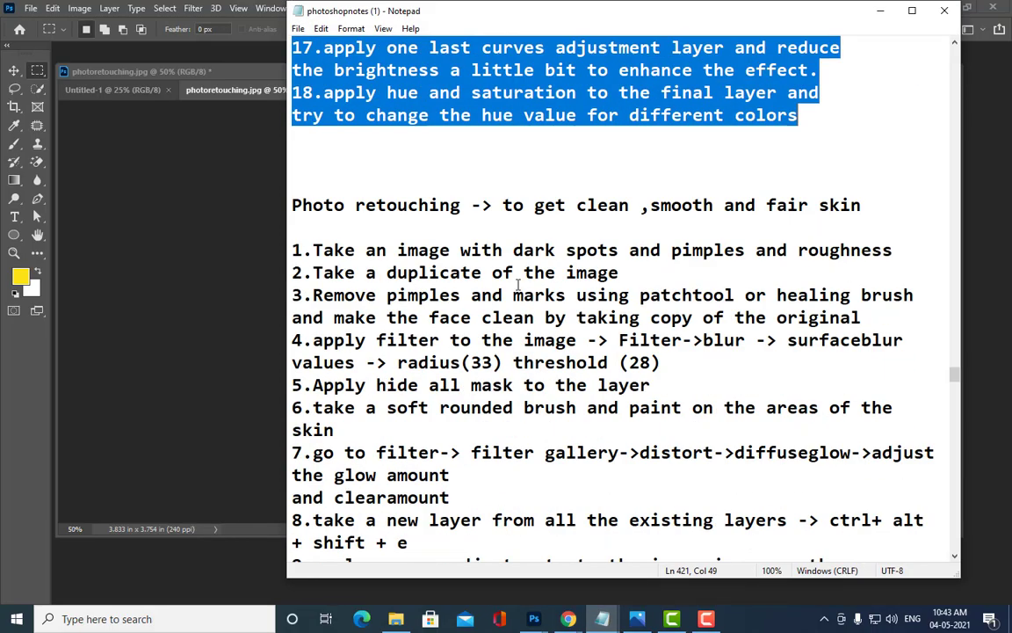
scroll(551, 281, "down", 2)
scroll(551, 281, "up", 1)
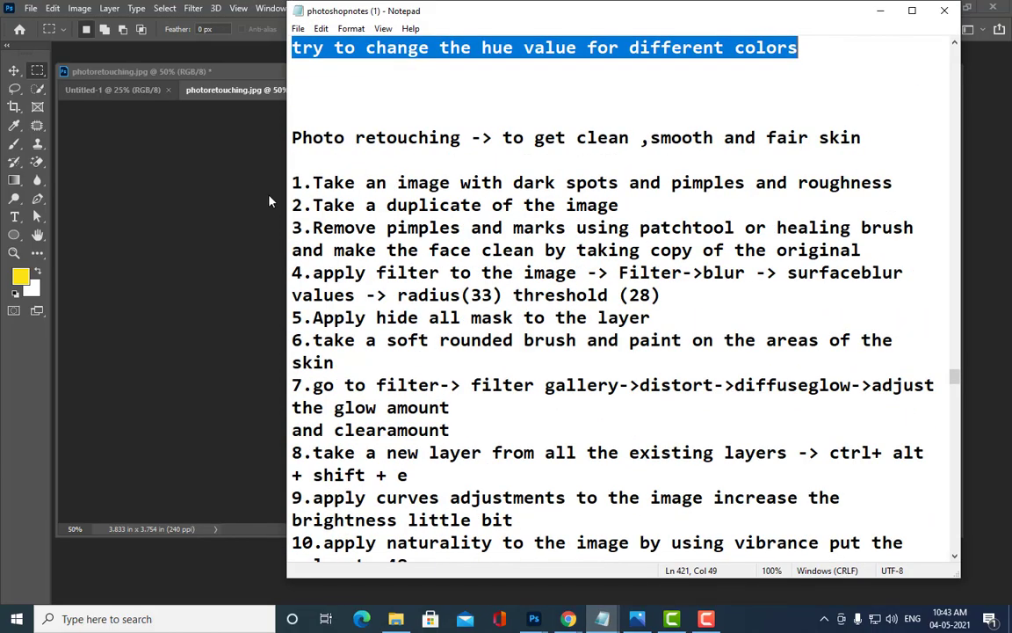
left_click(293, 181)
key("BackSpace")
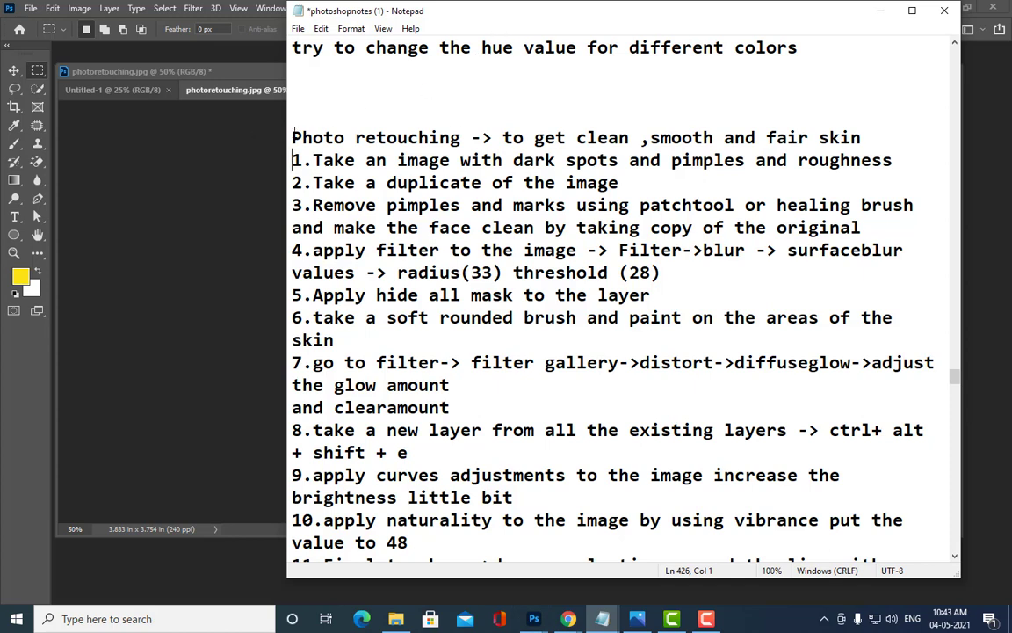
Step: Leave a single blank line above the Photo retouching heading and select the steps below it
left_click(292, 137)
key("BackSpace")
key("BackSpace")
key("BackSpace")
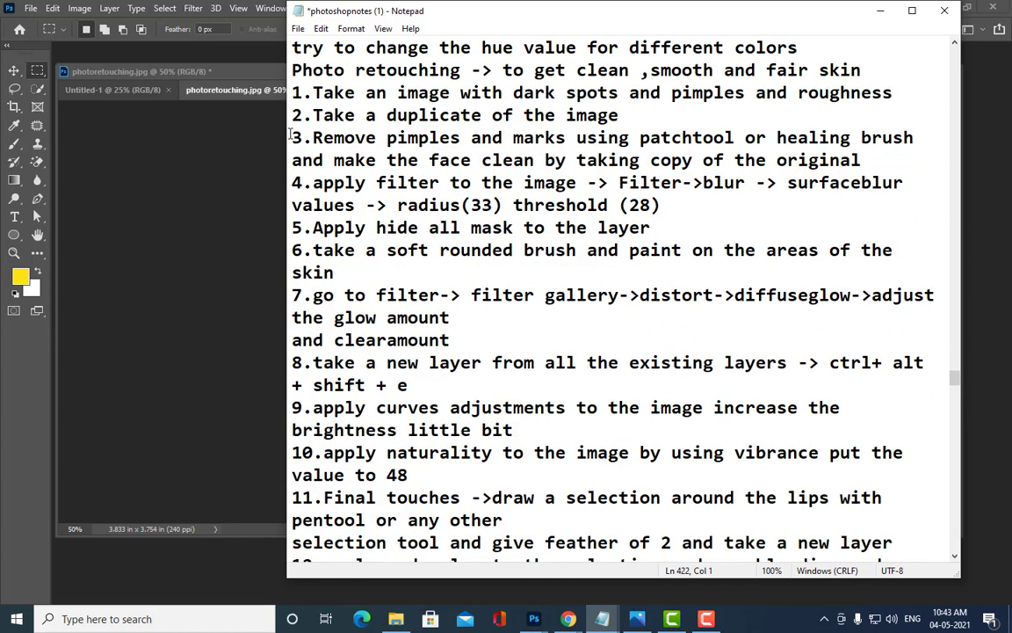
key("Return")
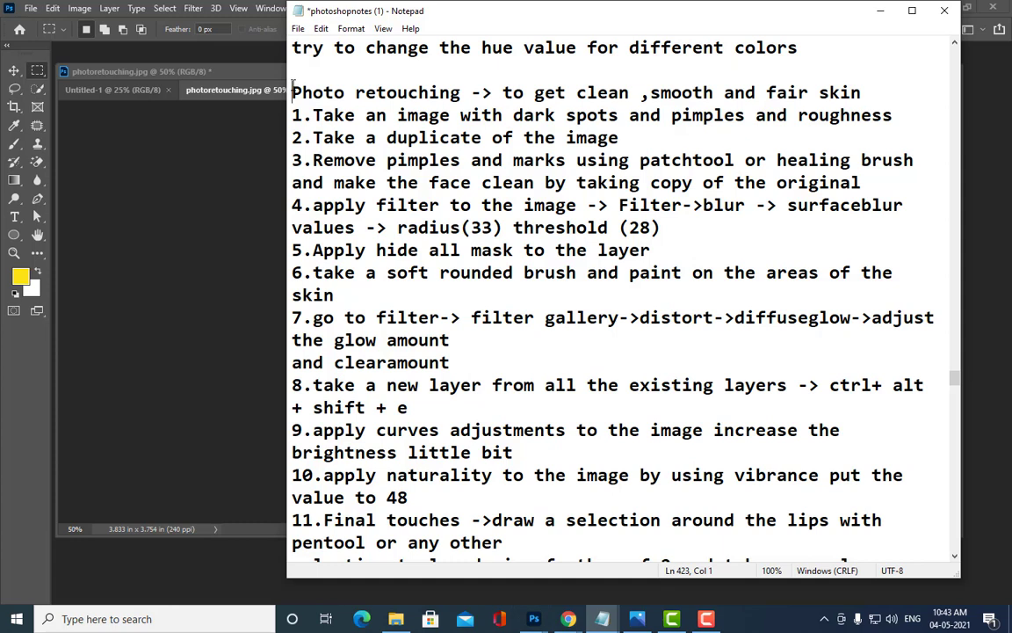
mouse_move(293, 88)
left_mouse_down()
mouse_move(510, 344)
mouse_move(719, 470)
mouse_move(729, 524)
mouse_move(733, 481)
mouse_move(777, 542)
left_mouse_up()
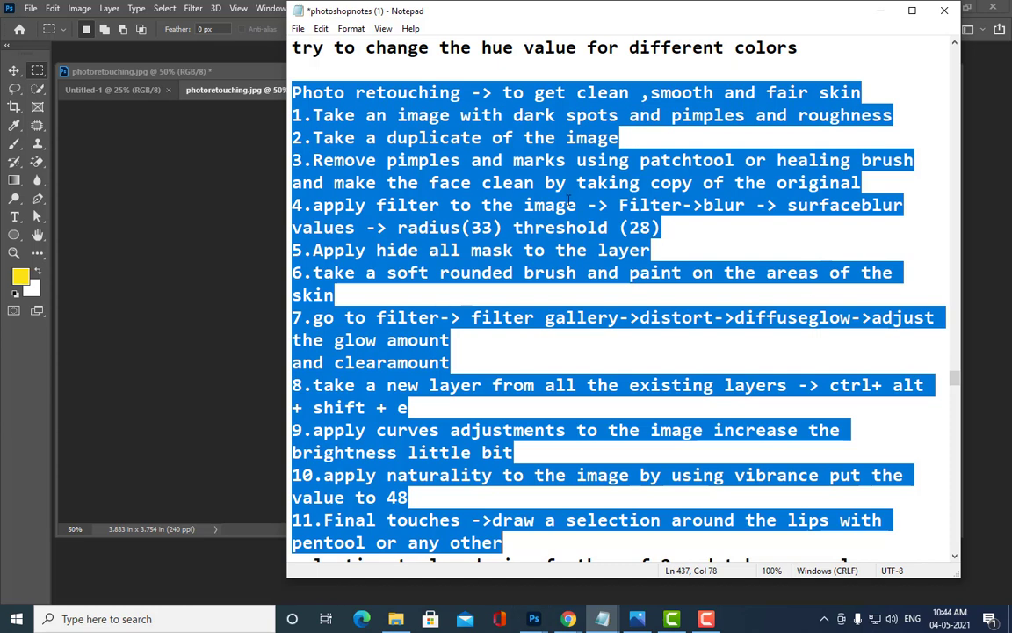
Step: Select retouching steps 11–14 in the notes, then minimize Notepad
scroll(579, 234, "down", 1)
scroll(579, 234, "down", 3)
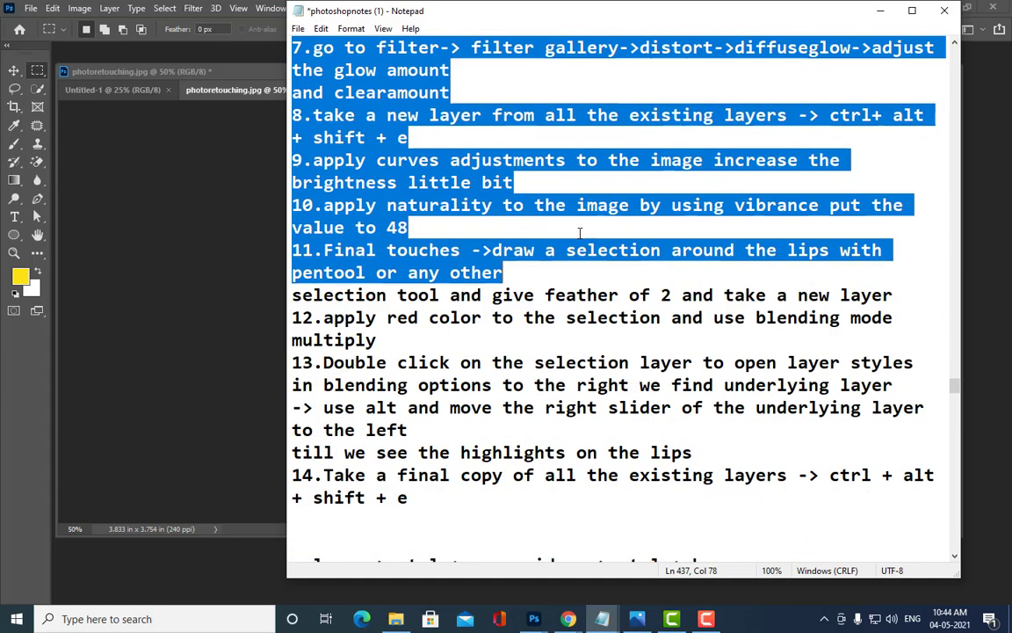
left_click(293, 250)
left_click_drag(293, 250, 646, 501)
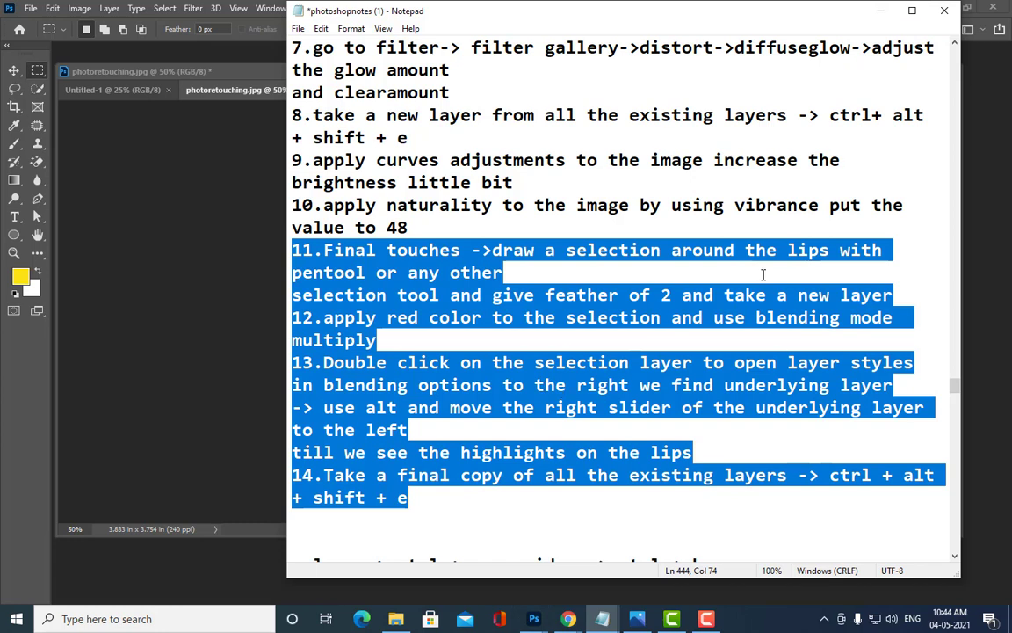
left_click(884, 12)
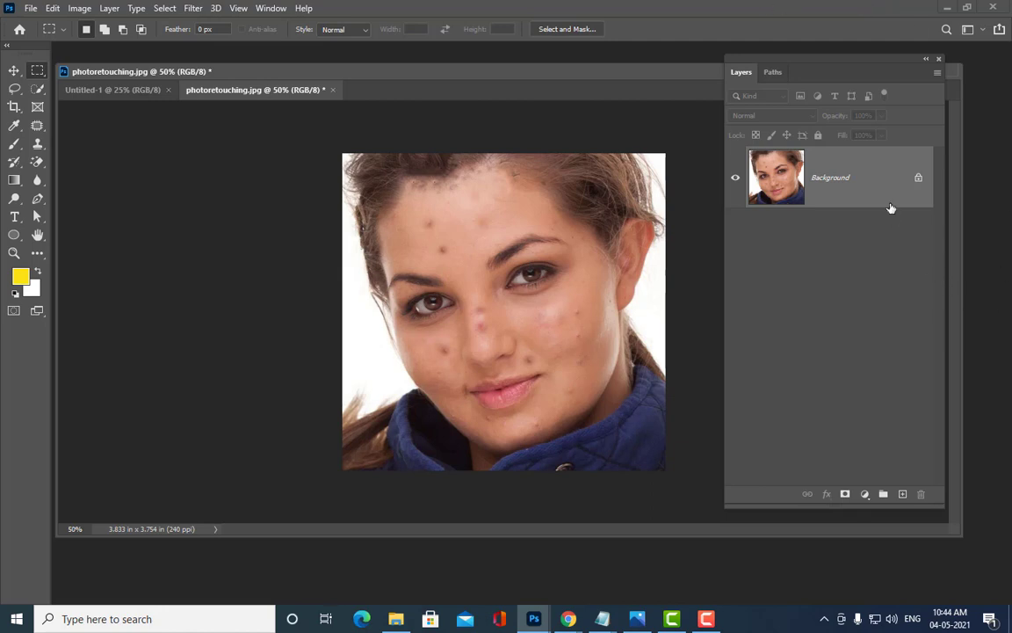
Step: Convert Background into Layer 0, duplicate it as Layer 0 copy, and keep the copy active
double_click(894, 179)
left_click(554, 124)
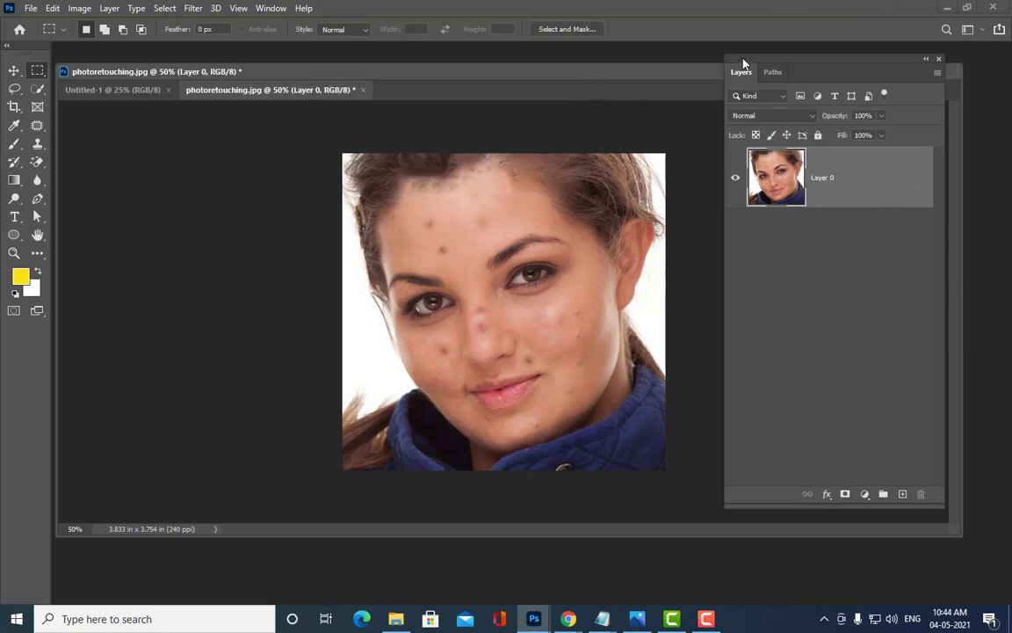
left_click_drag(521, 82, 520, 87)
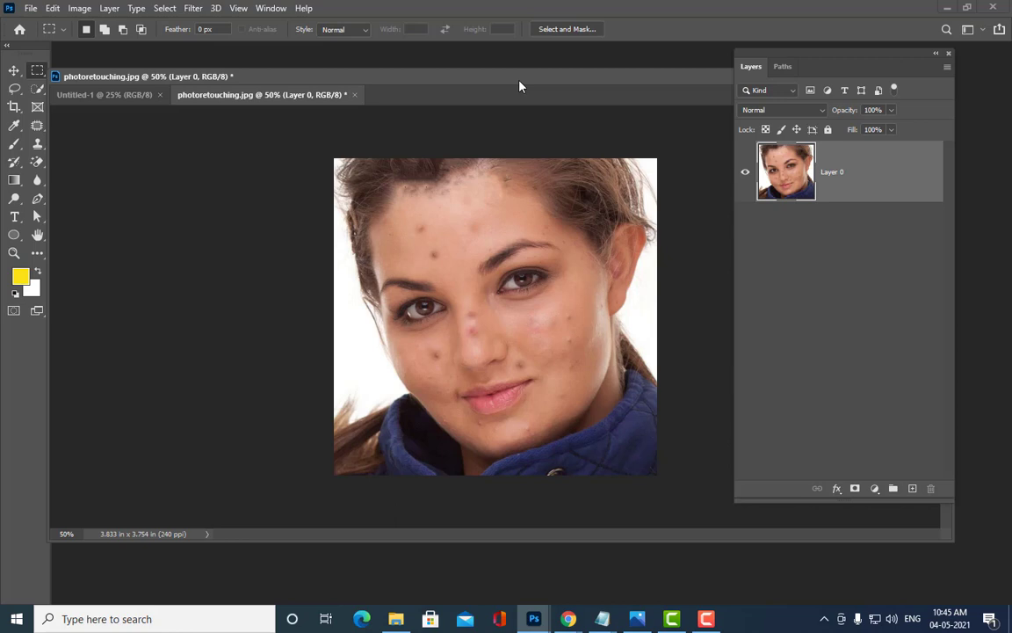
key("ctrl+j")
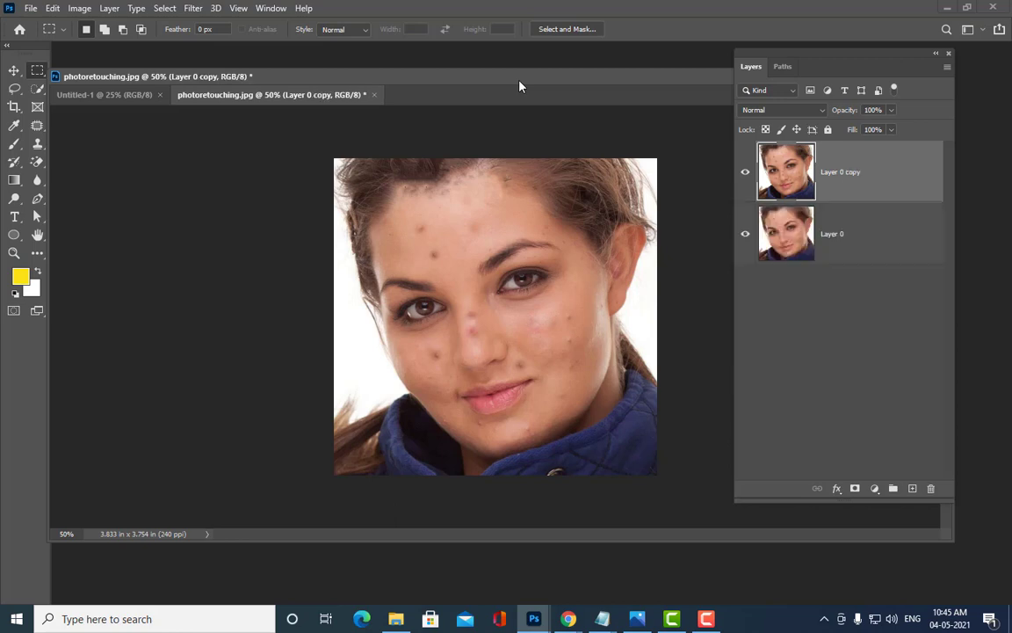
left_click(851, 257)
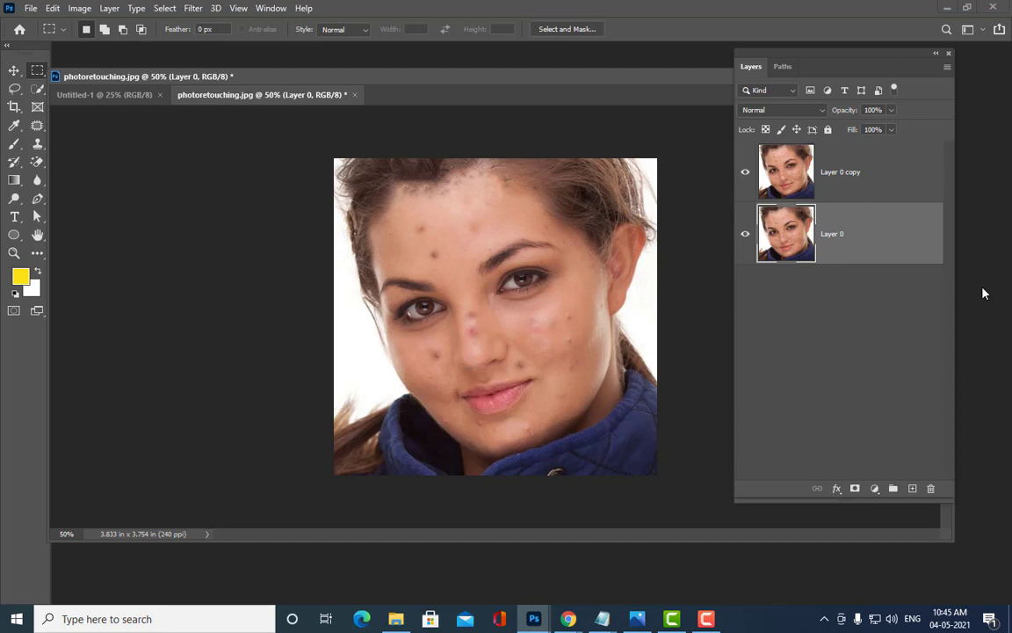
left_click(870, 156)
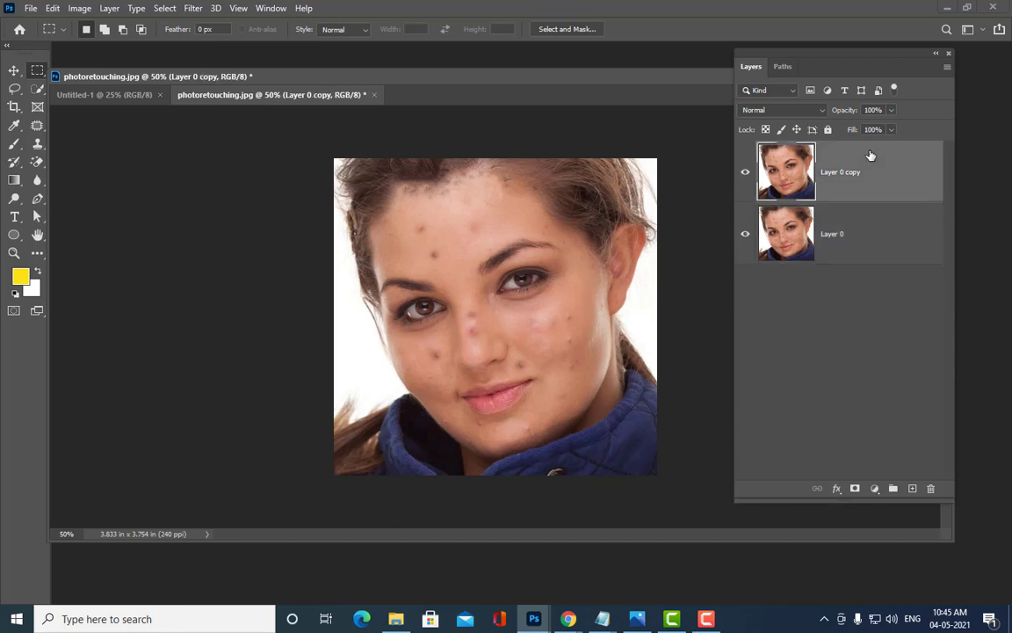
Step: Rearrange the document window and Layers panel and switch to the Patch tool
mouse_move(378, 72)
left_mouse_down()
mouse_move(430, 63)
mouse_move(387, 54)
left_mouse_up()
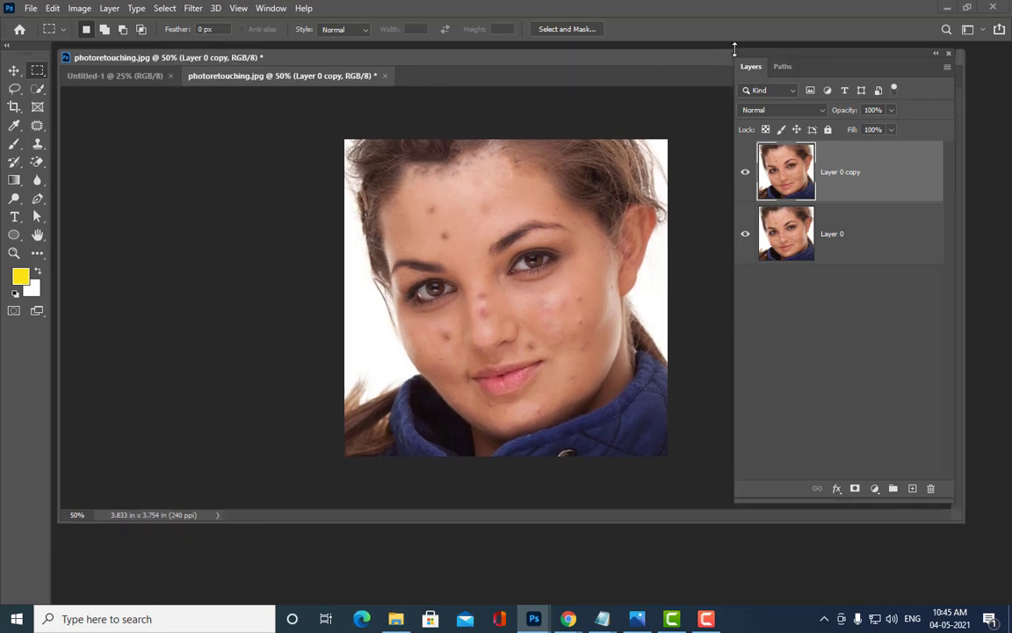
left_click_drag(735, 49, 745, 50)
left_click_drag(466, 67, 469, 91)
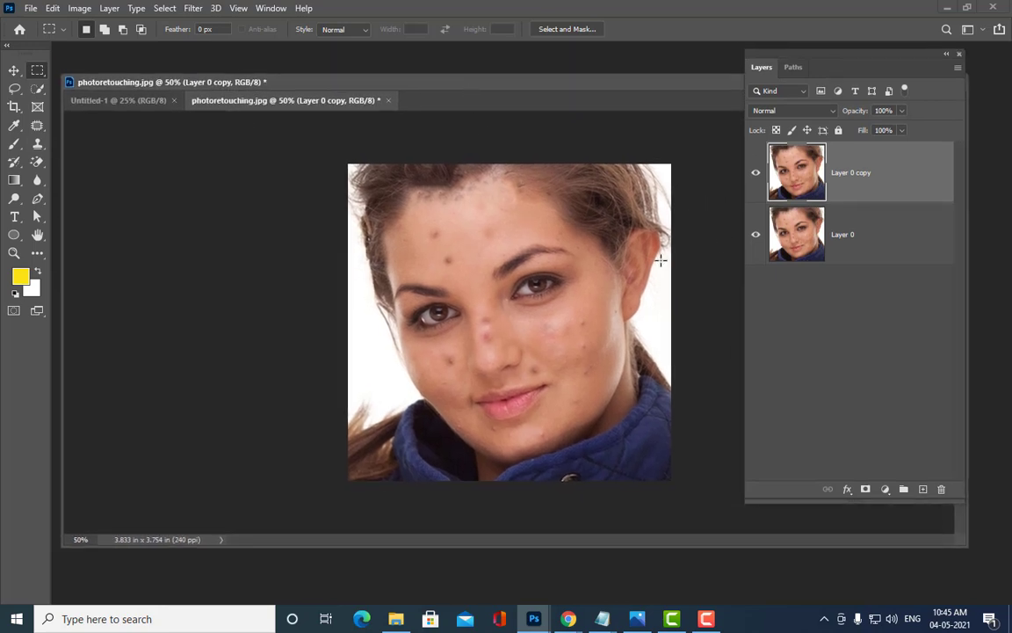
left_click_drag(432, 91, 480, 84)
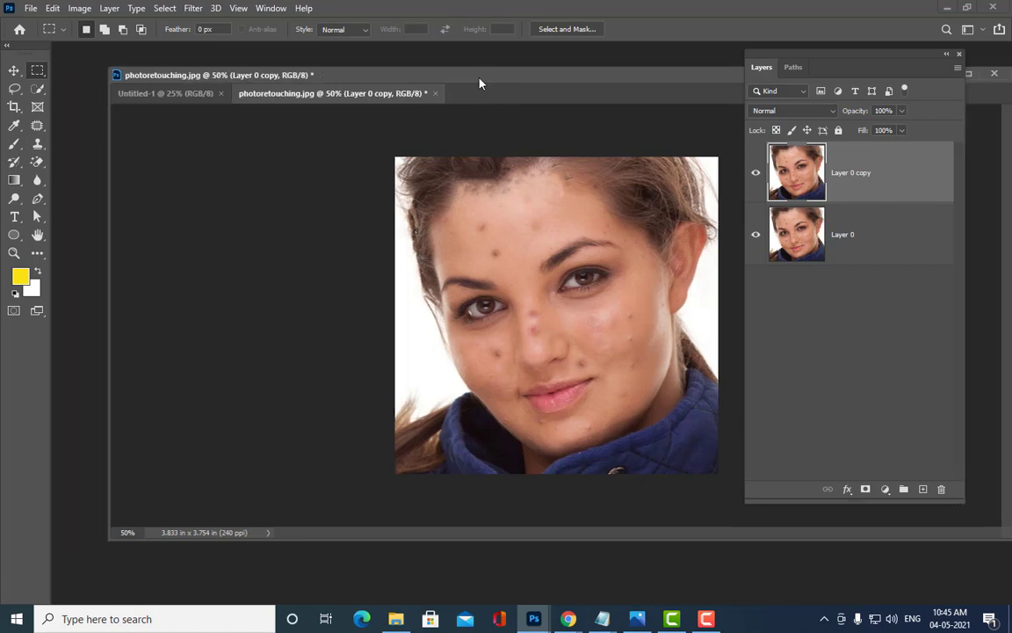
left_click_drag(354, 81, 292, 73)
left_click(37, 124)
left_click(96, 153)
left_click_drag(781, 55, 873, 63)
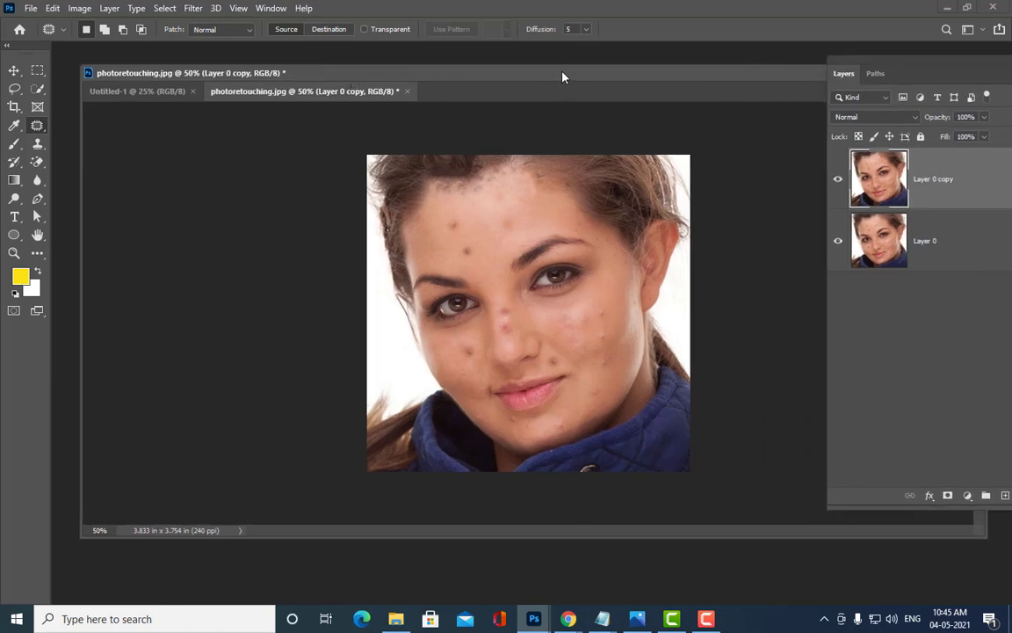
left_click_drag(562, 75, 517, 80)
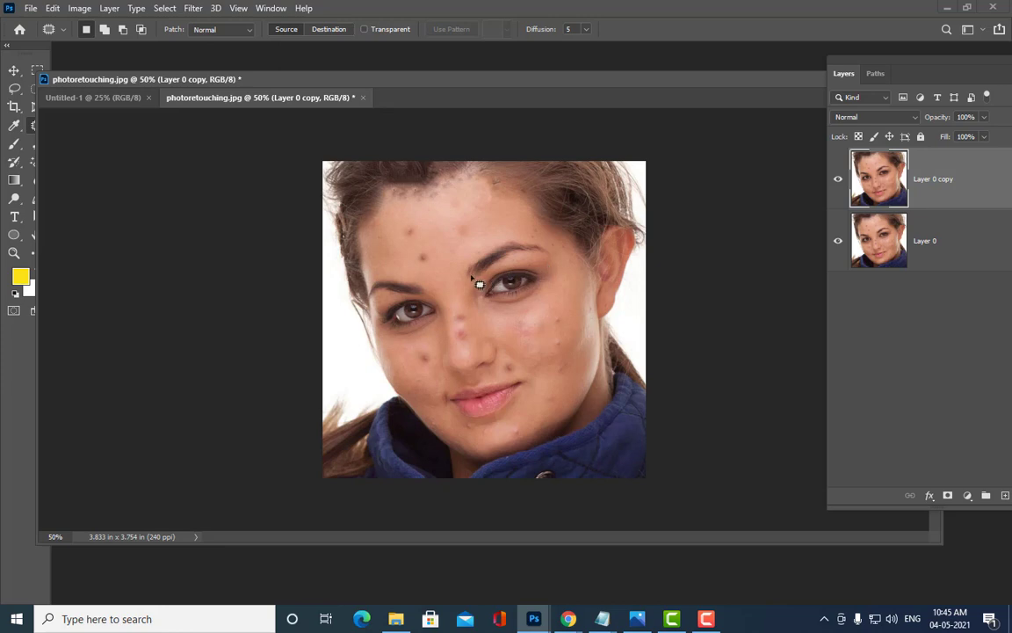
Step: Switch to full-screen view with the portrait fitted on screen
key("f")
key("f")
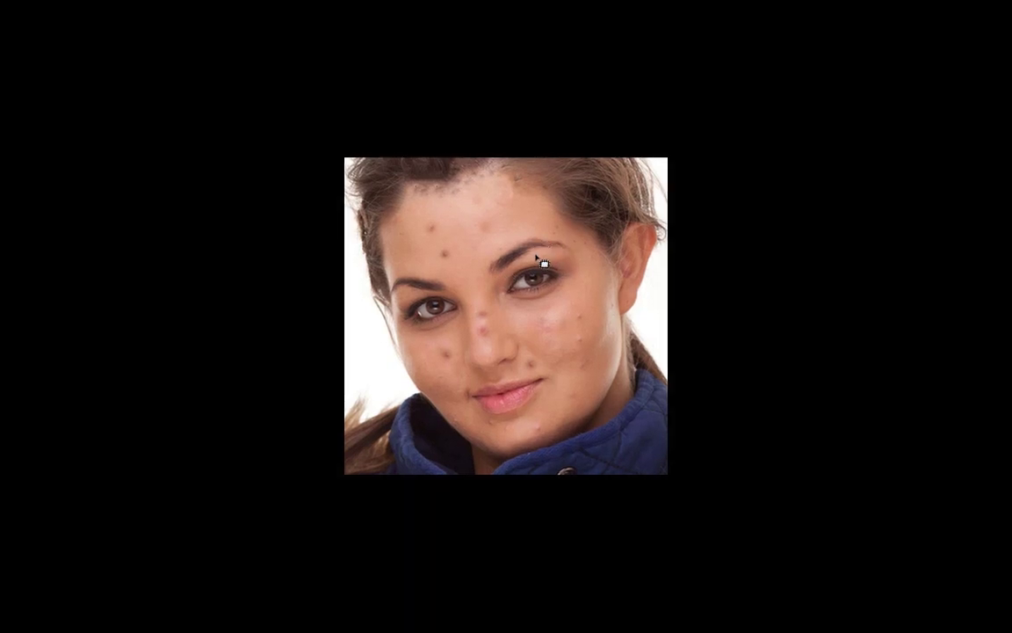
key("ctrl+plus")
key("ctrl+plus")
key("ctrl+plus")
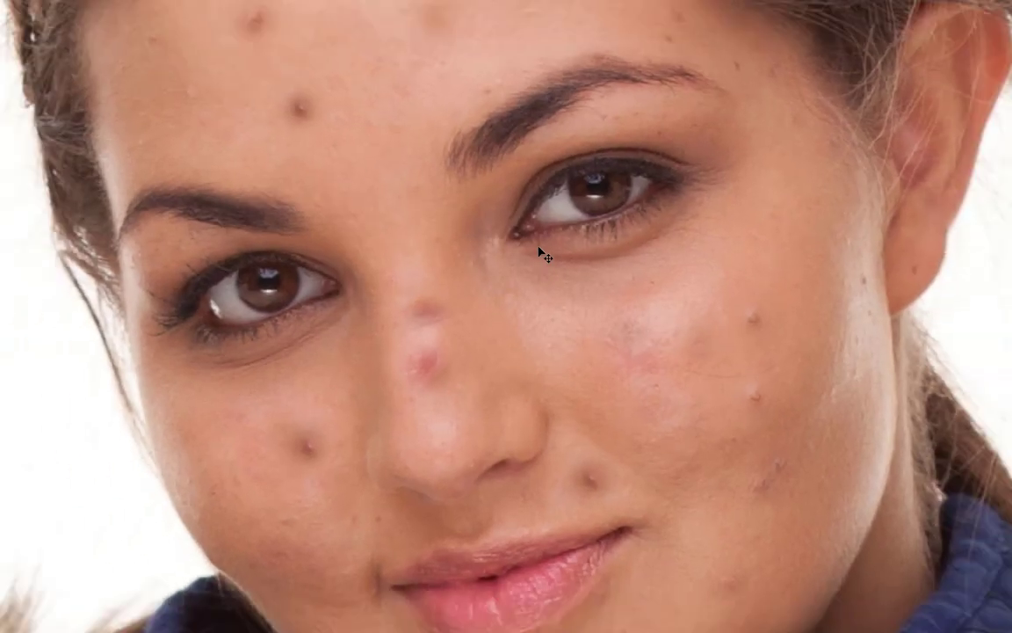
key("ctrl+0")
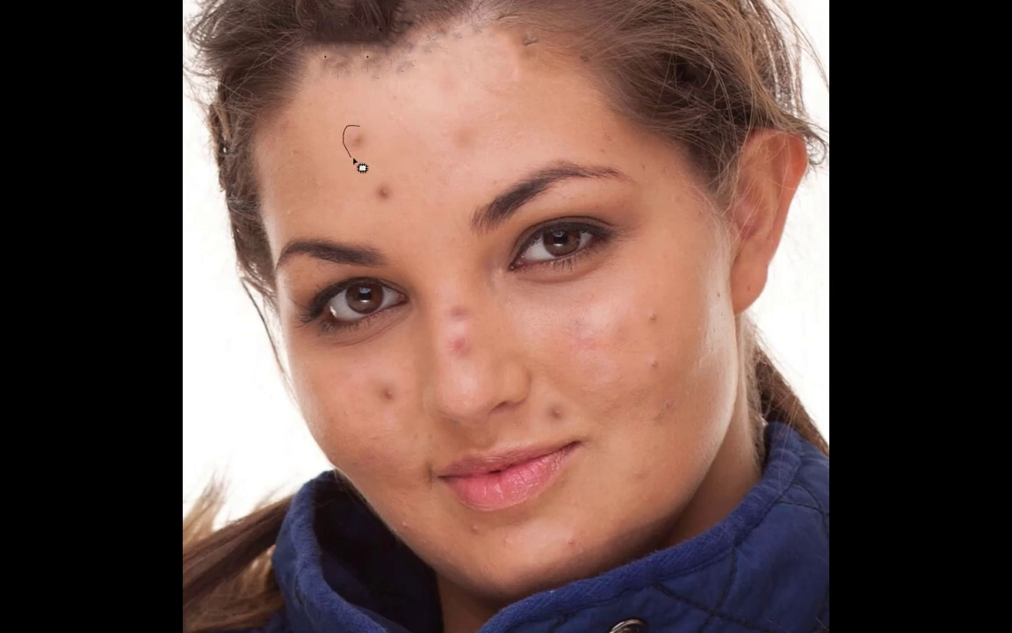
Step: Patch away two forehead blemishes with nearby clean skin, deselecting after each
mouse_move(356, 161)
left_mouse_down()
mouse_move(376, 153)
mouse_move(373, 136)
mouse_move(355, 157)
mouse_move(402, 112)
left_mouse_up()
key("ctrl+d")
mouse_move(376, 179)
left_mouse_down()
mouse_move(387, 211)
mouse_move(397, 205)
mouse_move(416, 171)
left_mouse_up()
key("ctrl+d")
scroll(681, 312, "down", 1)
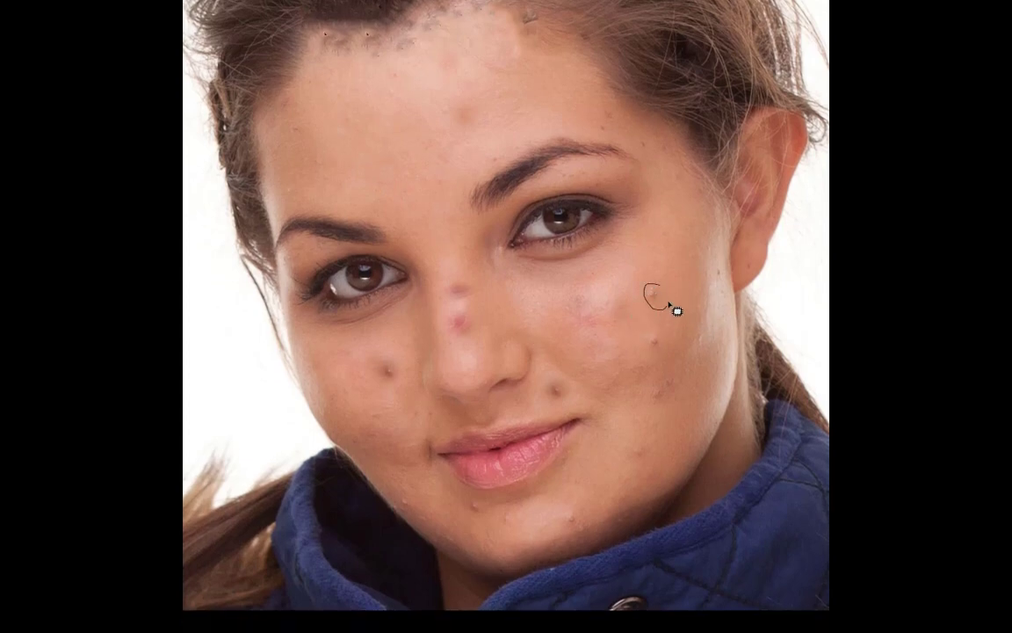
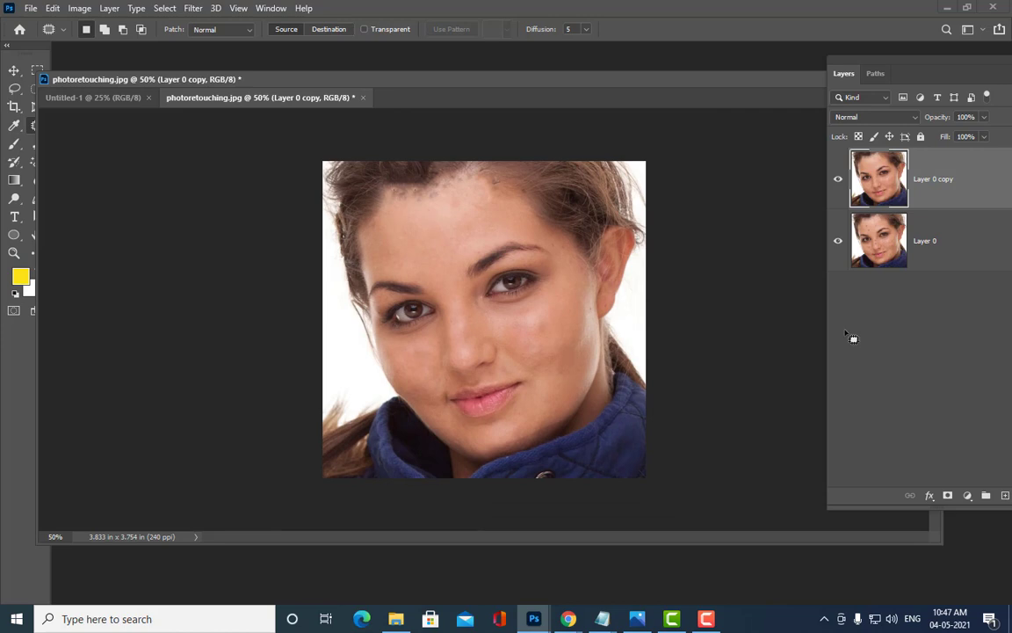
Step: Nudge the document window and drag the Layers tab out into a floating panel
left_click_drag(494, 84, 506, 91)
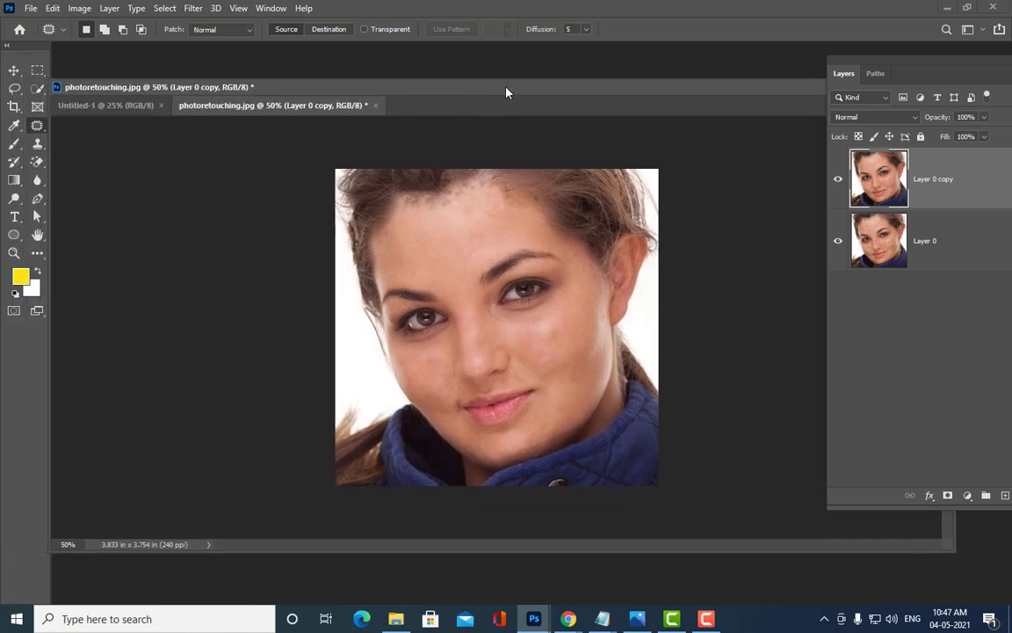
left_click_drag(848, 60, 738, 68)
Step: Duplicate Layer 0 copy with Ctrl+J, then rearrange the floating Layers panel and document window
key("ctrl+j")
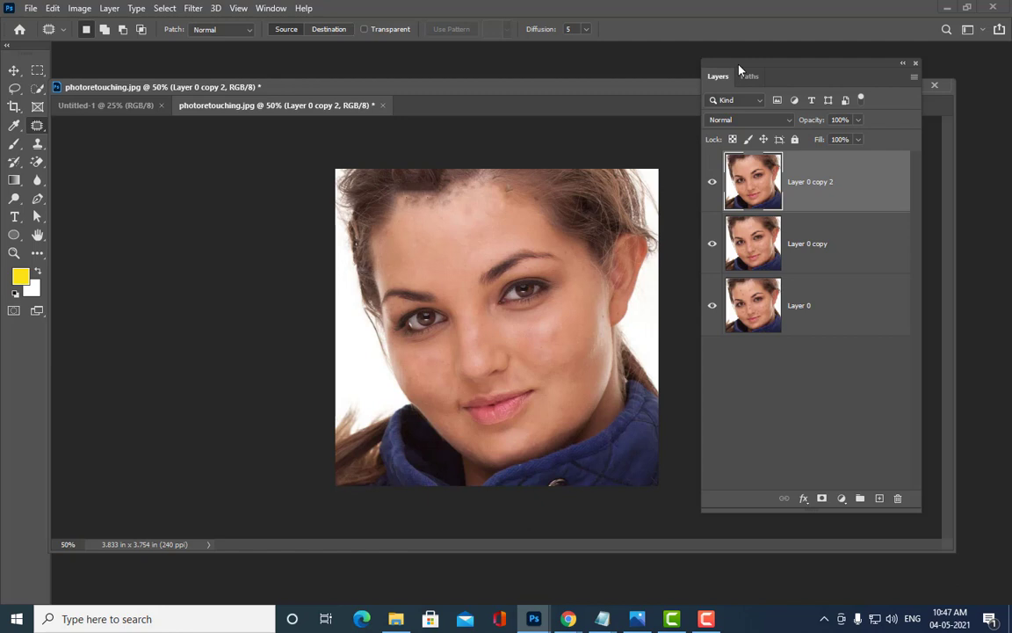
left_click_drag(739, 68, 735, 77)
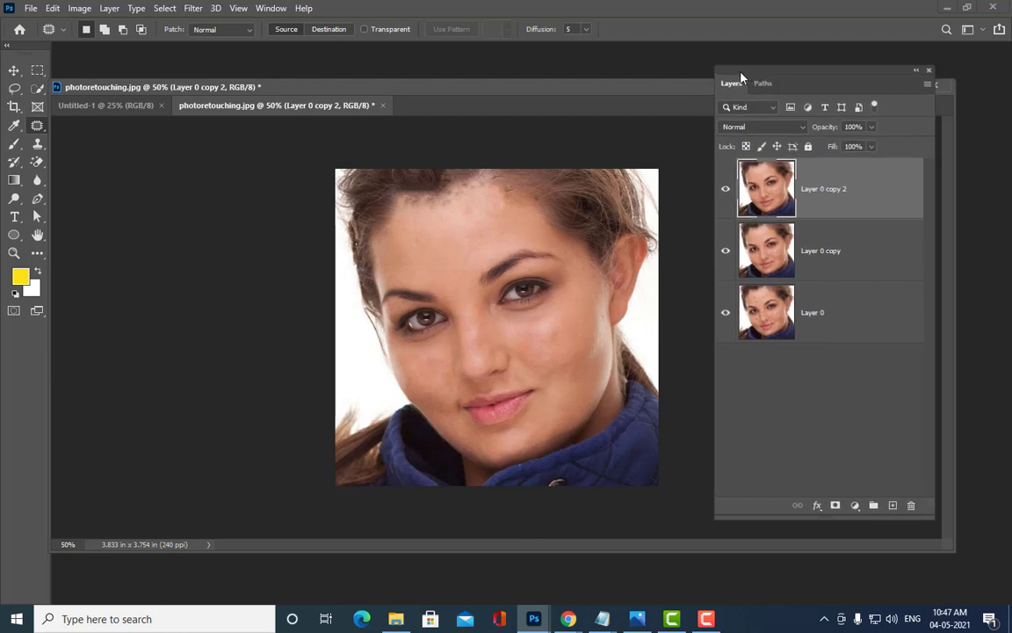
left_click_drag(486, 92, 513, 104)
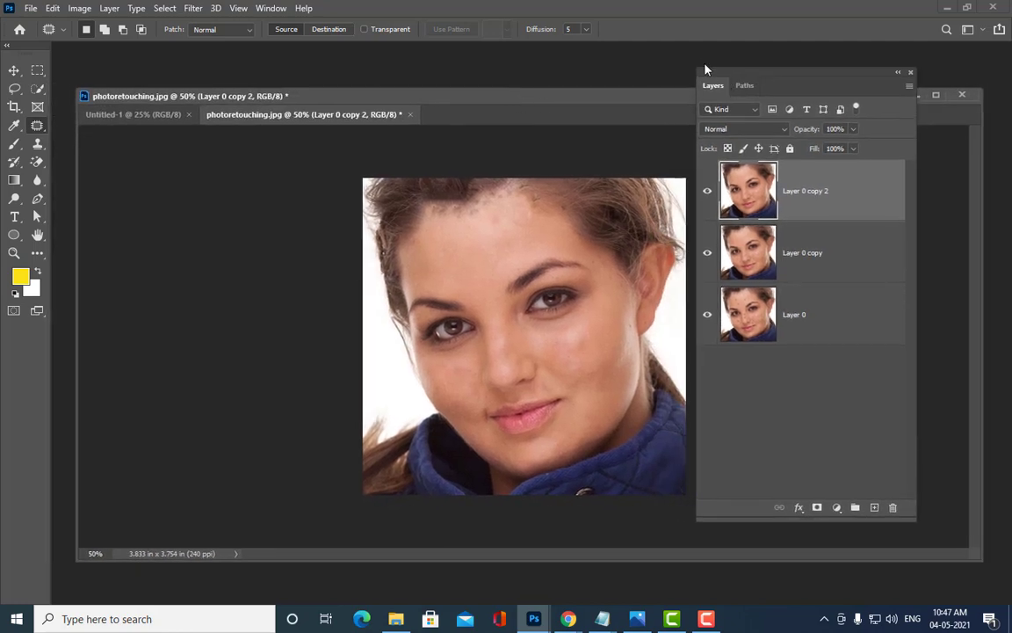
left_click_drag(704, 71, 726, 73)
left_click_drag(580, 99, 569, 101)
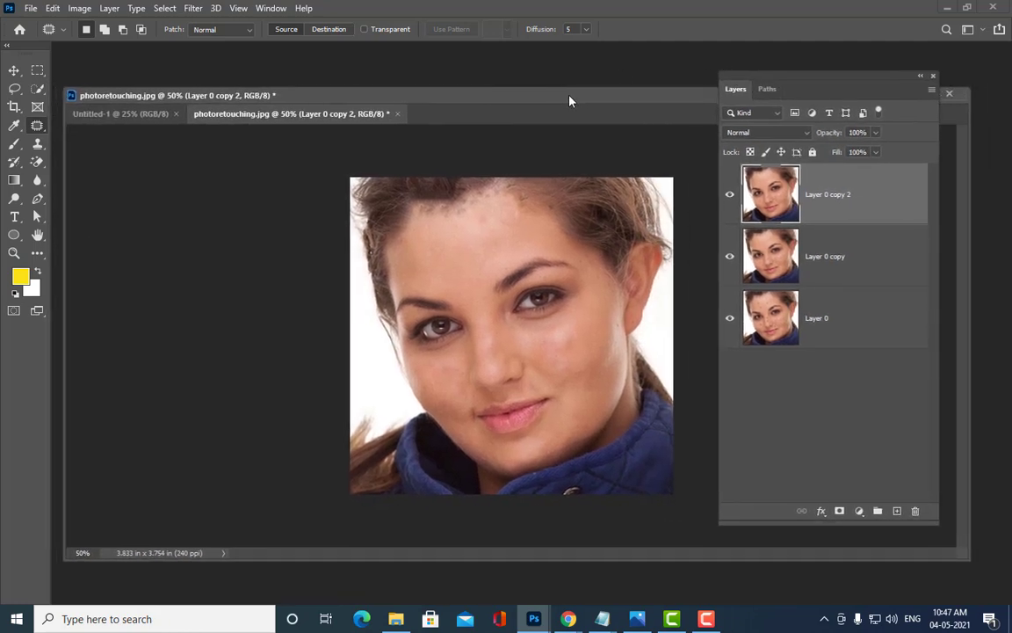
mouse_move(733, 79)
left_mouse_down()
mouse_move(692, 77)
mouse_move(745, 70)
left_mouse_up()
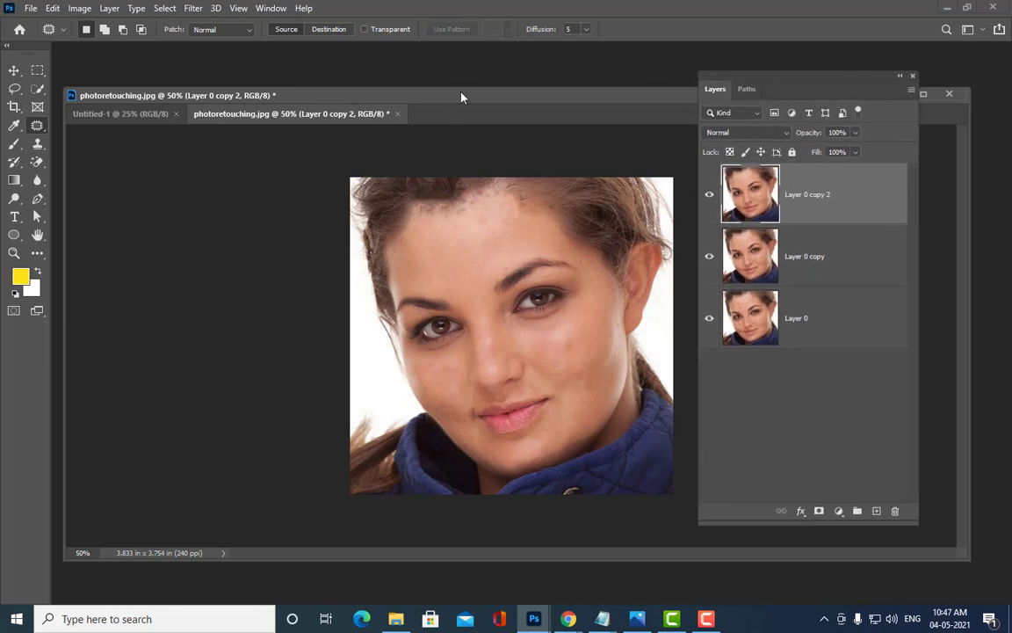
left_click_drag(439, 95, 447, 94)
Step: Open Filter > Blur > Surface Blur and set Radius 33 pixels and Threshold 31 levels
left_click(194, 9)
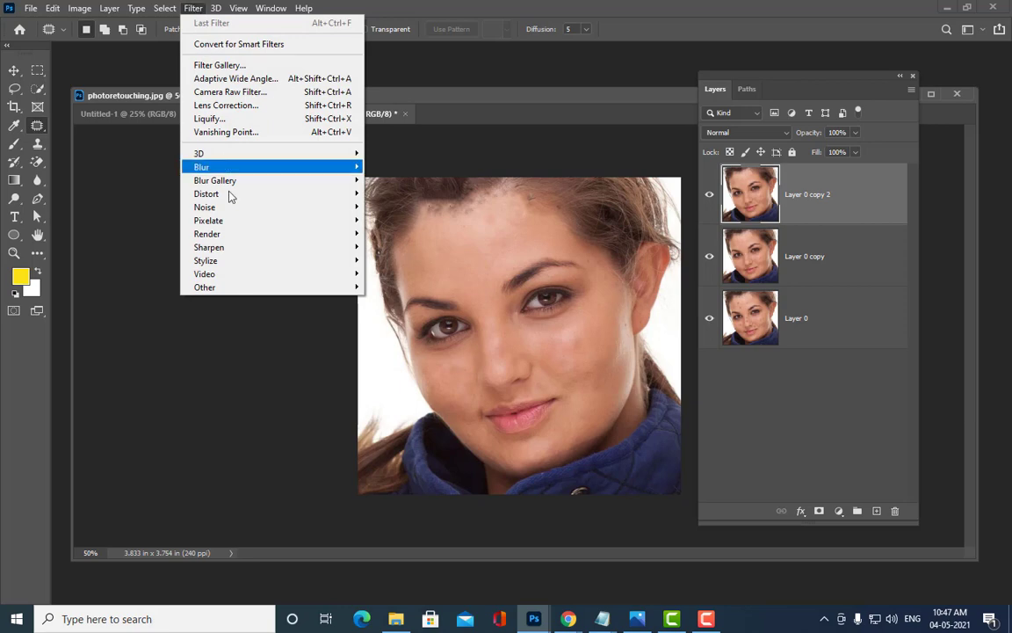
mouse_move(220, 169)
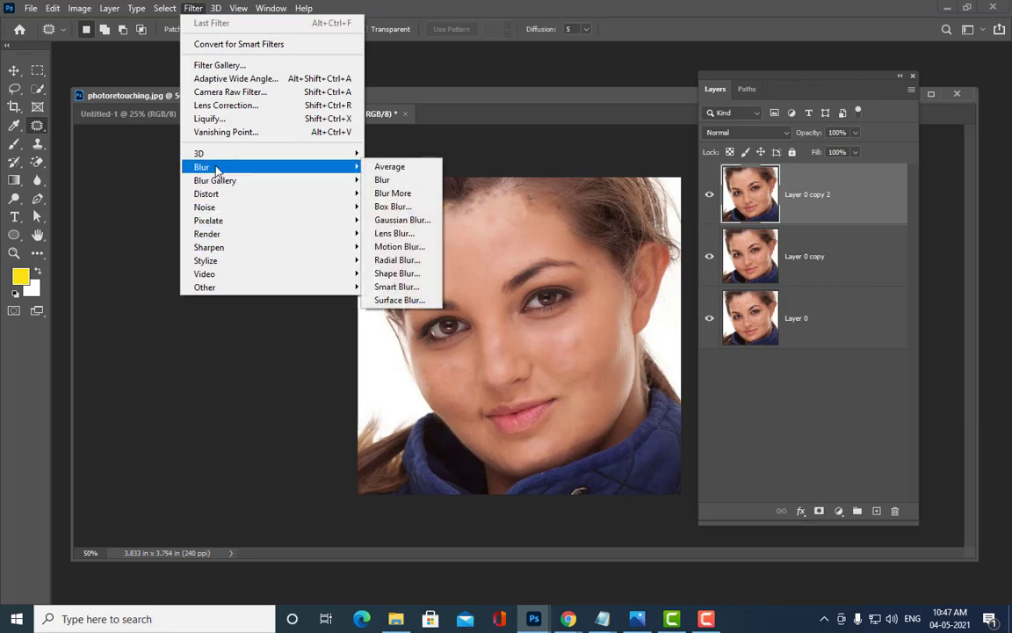
left_click(428, 300)
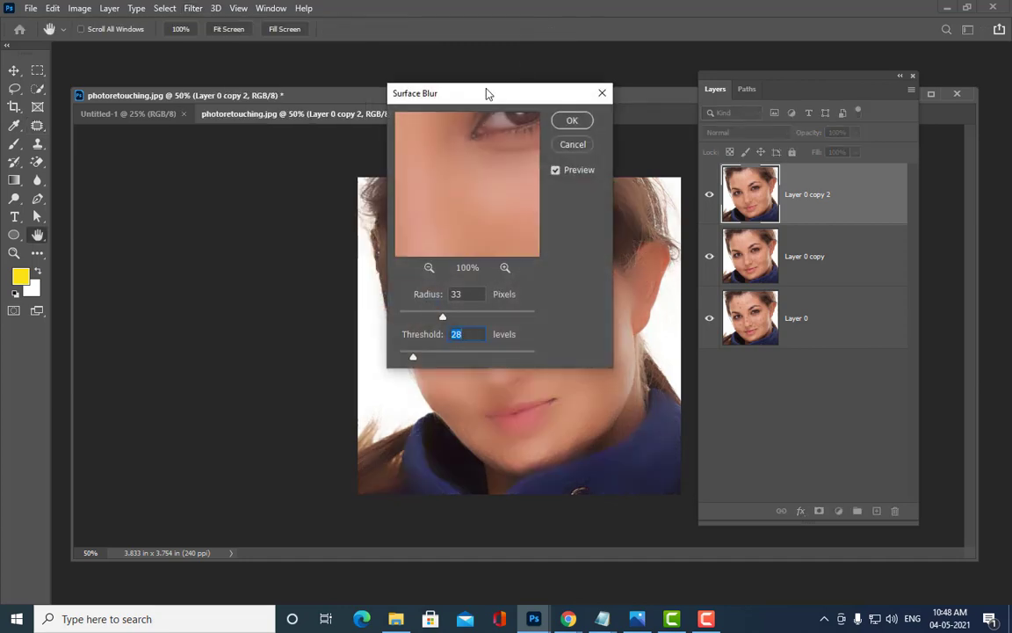
left_click_drag(483, 93, 739, 41)
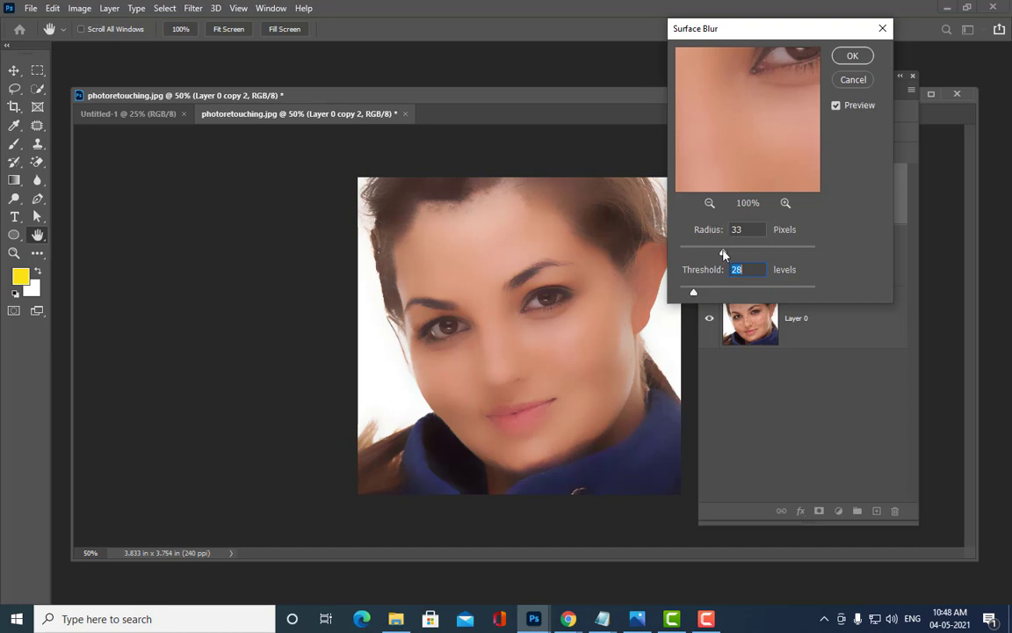
mouse_move(724, 255)
left_mouse_down()
mouse_move(707, 255)
mouse_move(716, 253)
left_mouse_up()
left_click_drag(693, 293, 698, 295)
Step: Confirm the Surface Blur, tidy the window and Layers panel, and reset colours to black/white
left_click(694, 294)
left_click(850, 54)
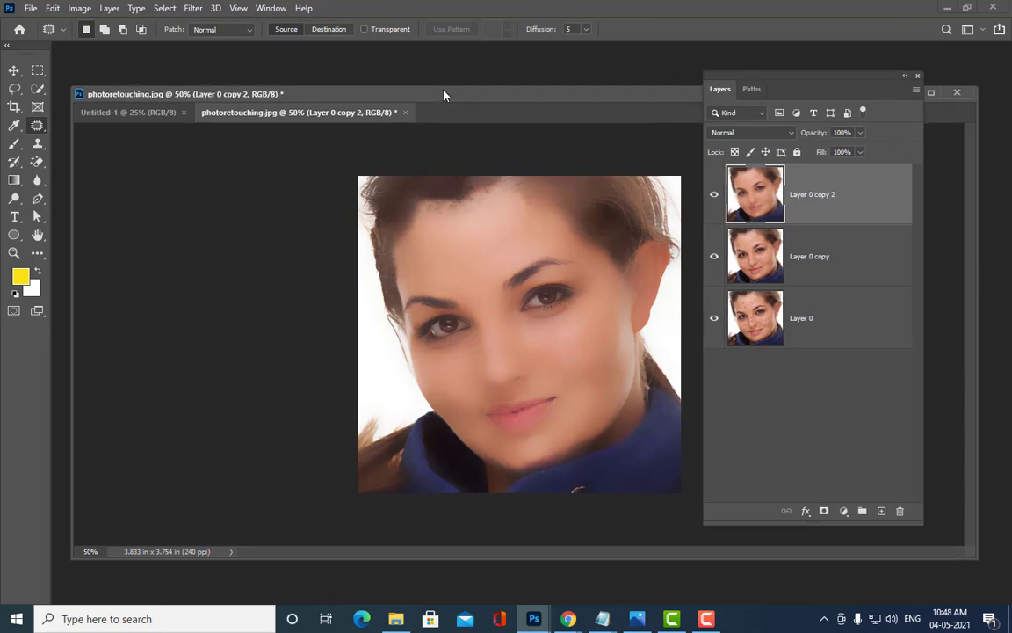
left_click_drag(439, 95, 443, 50)
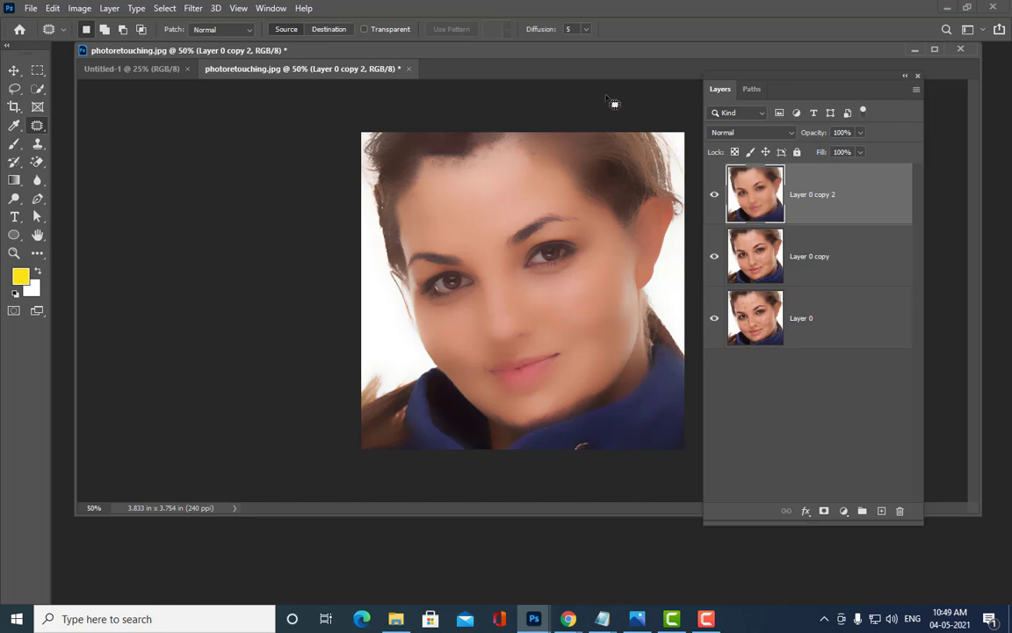
left_click_drag(793, 81, 777, 30)
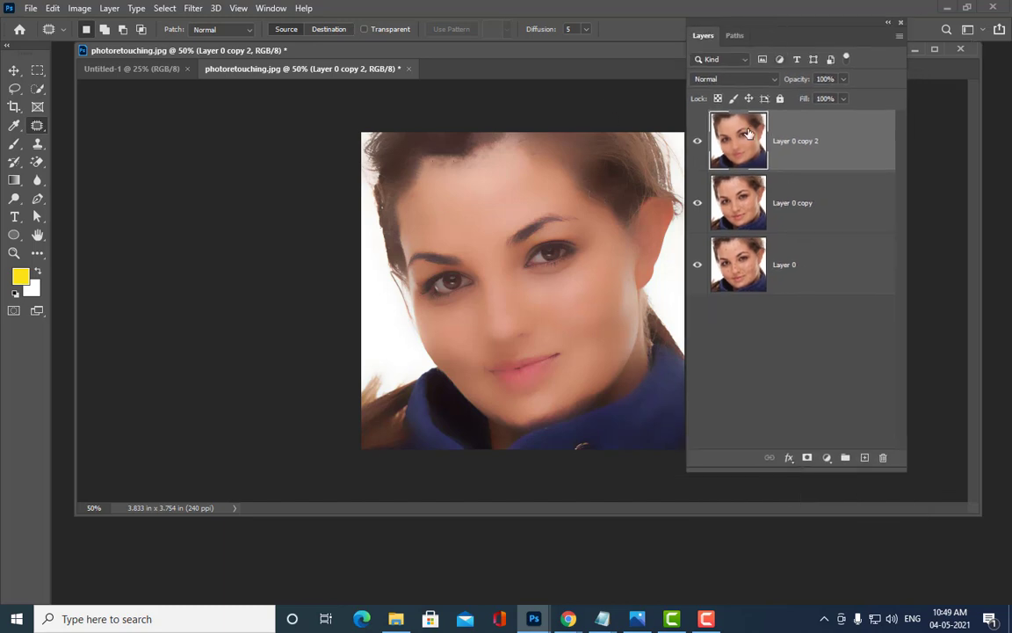
left_click_drag(693, 22, 718, 35)
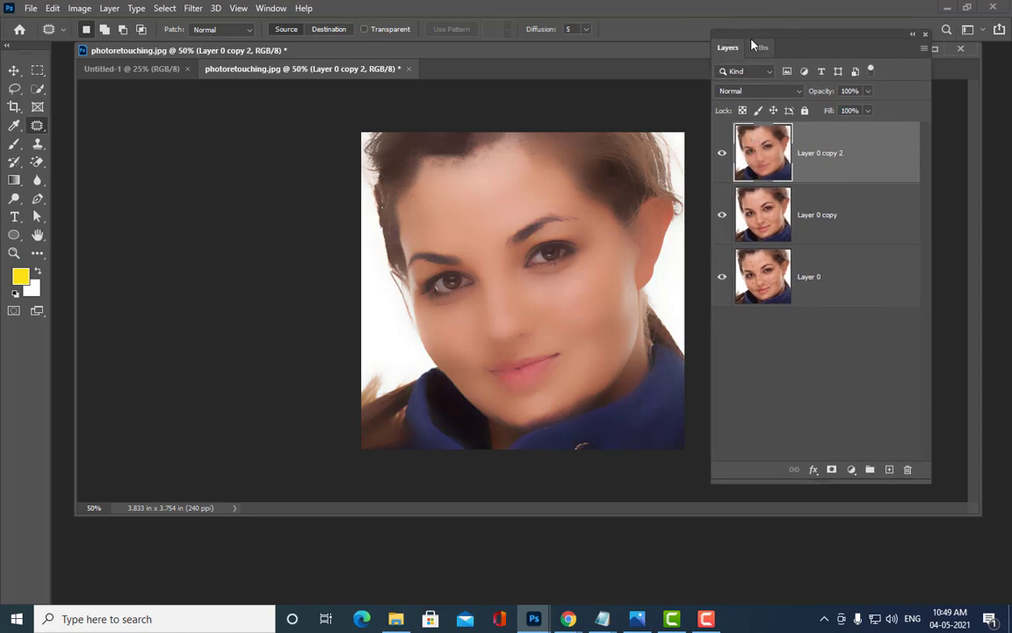
left_click_drag(759, 39, 773, 35)
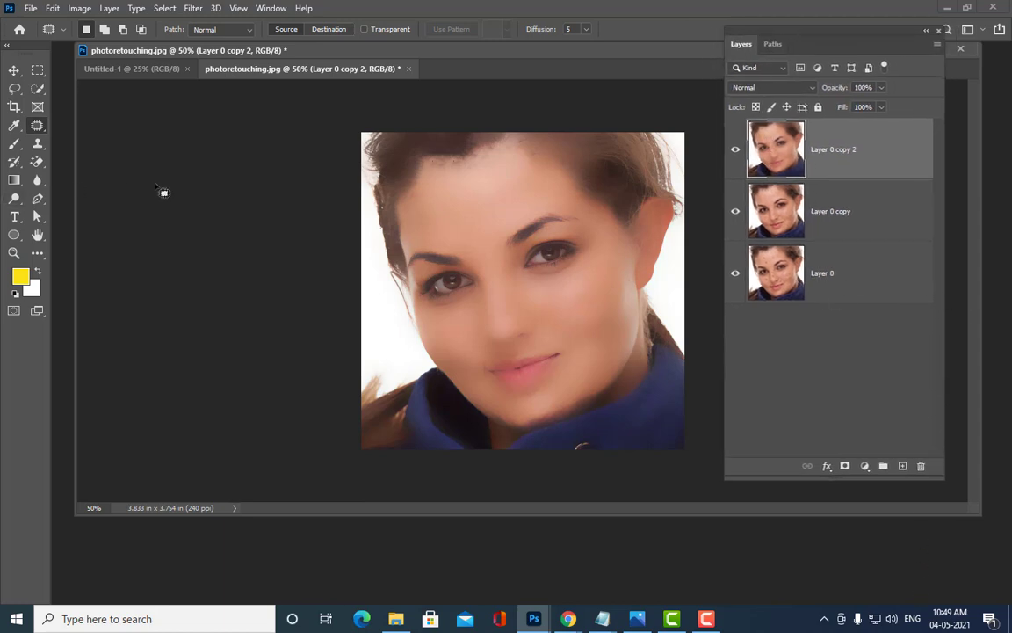
key("d")
Step: Add an all-black layer mask to Layer 0 copy 2 to hide the blur
left_click(844, 466, "alt")
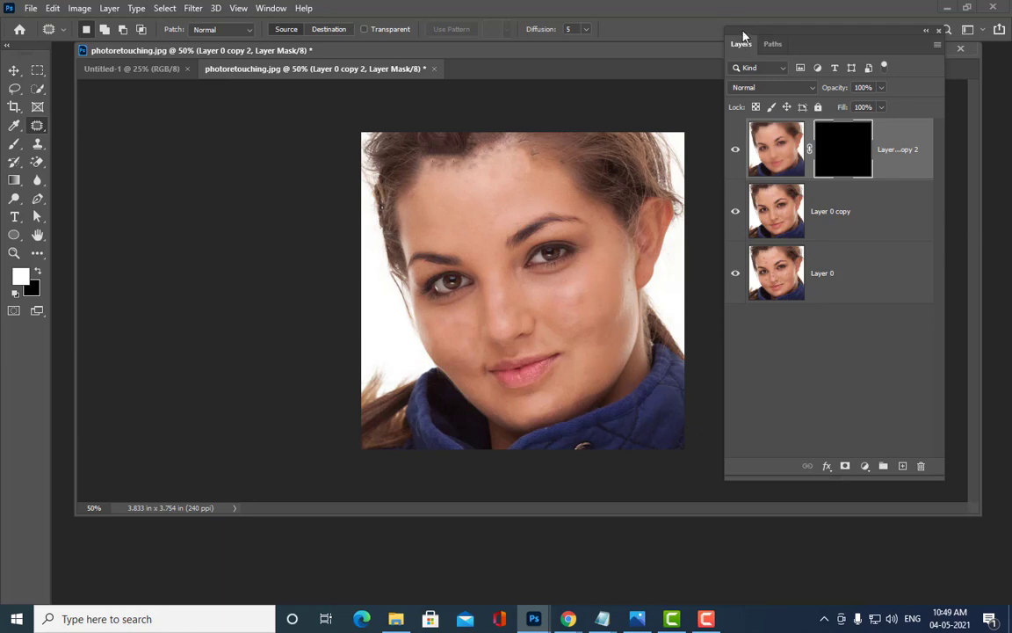
left_click_drag(744, 36, 773, 35)
mouse_move(557, 52)
left_mouse_down()
mouse_move(545, 60)
mouse_move(565, 76)
left_mouse_up()
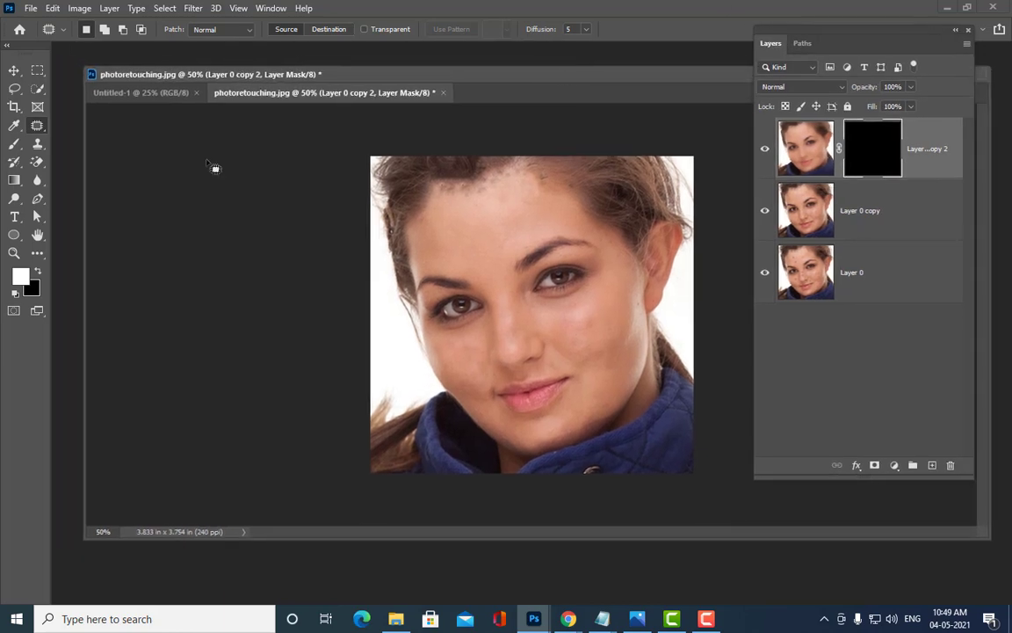
Step: Select the Brush tool with a Soft Round tip sized to 90 px
right_click(14, 148)
left_click(66, 142)
left_click(87, 29)
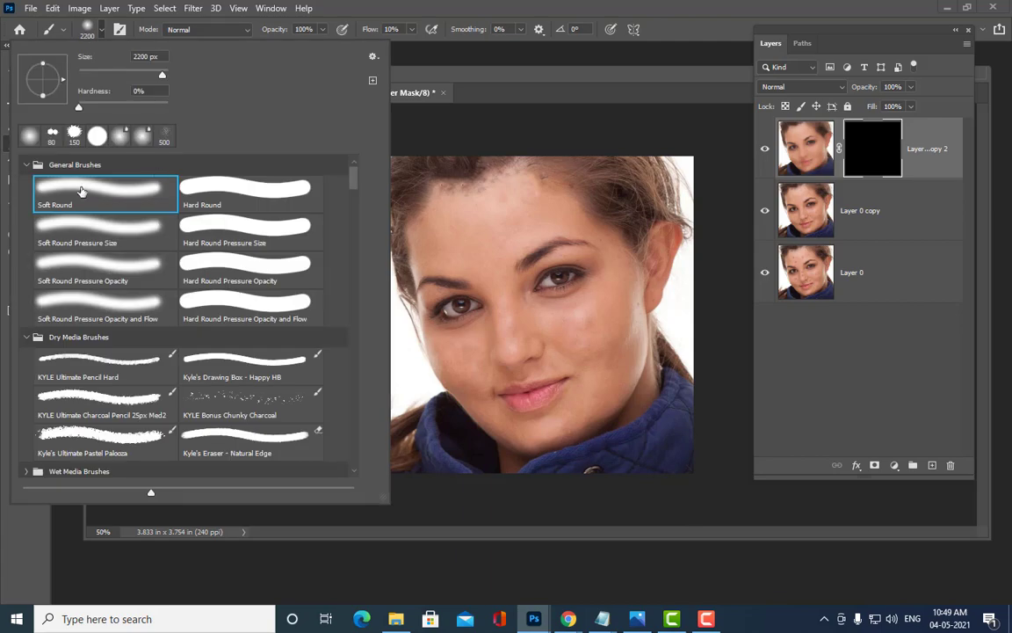
left_click(410, 72)
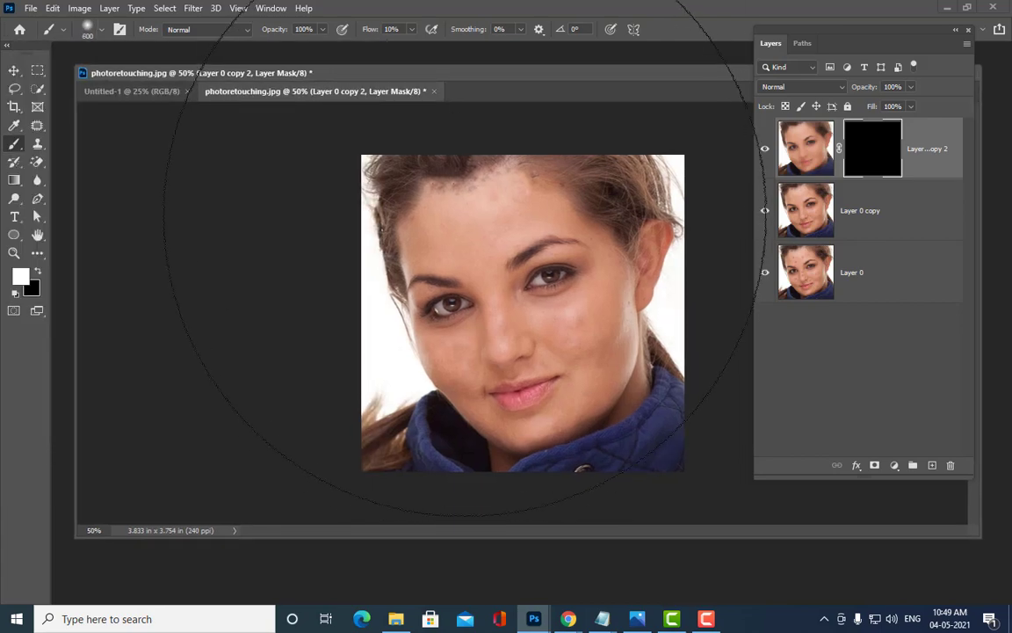
key("bracketleft")
key("bracketleft")
key("bracketleft")
key("bracketleft")
key("bracketleft")
key("bracketleft")
key("bracketleft")
key("bracketleft")
key("bracketleft")
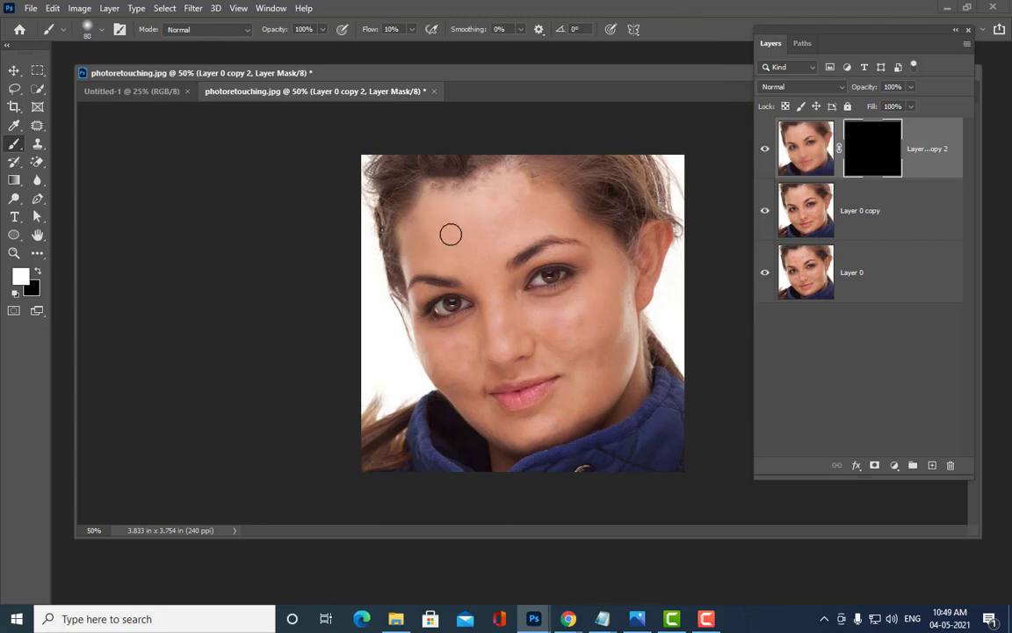
key("bracketright")
key("bracketright")
key("bracketright")
key("bracketright")
left_click(410, 31)
Step: Set brush flow to 100% and paint the mask white across the forehead
left_click_drag(410, 46, 580, 59)
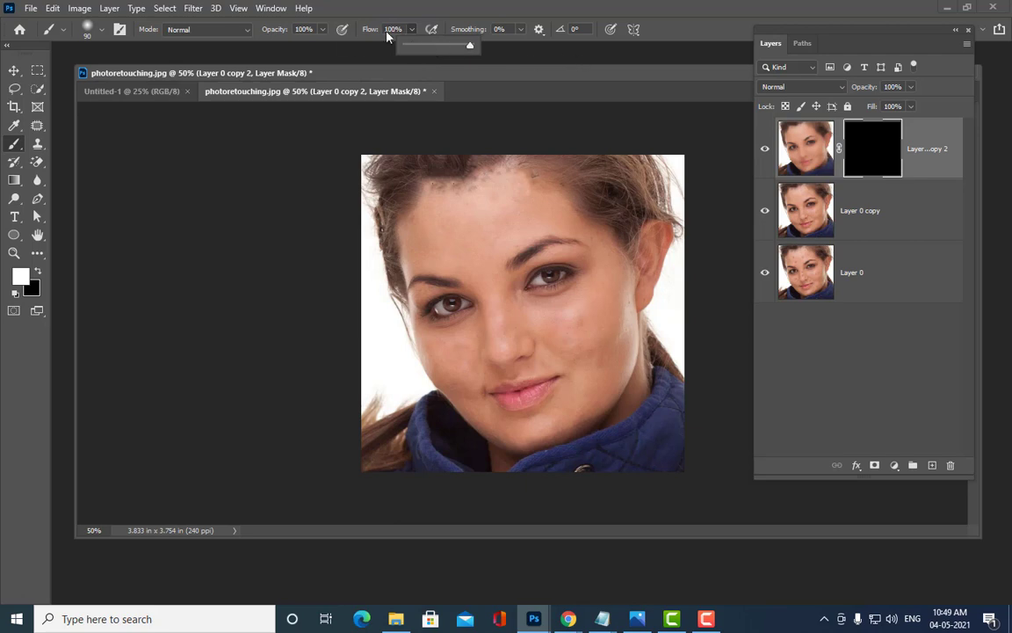
left_click(487, 3)
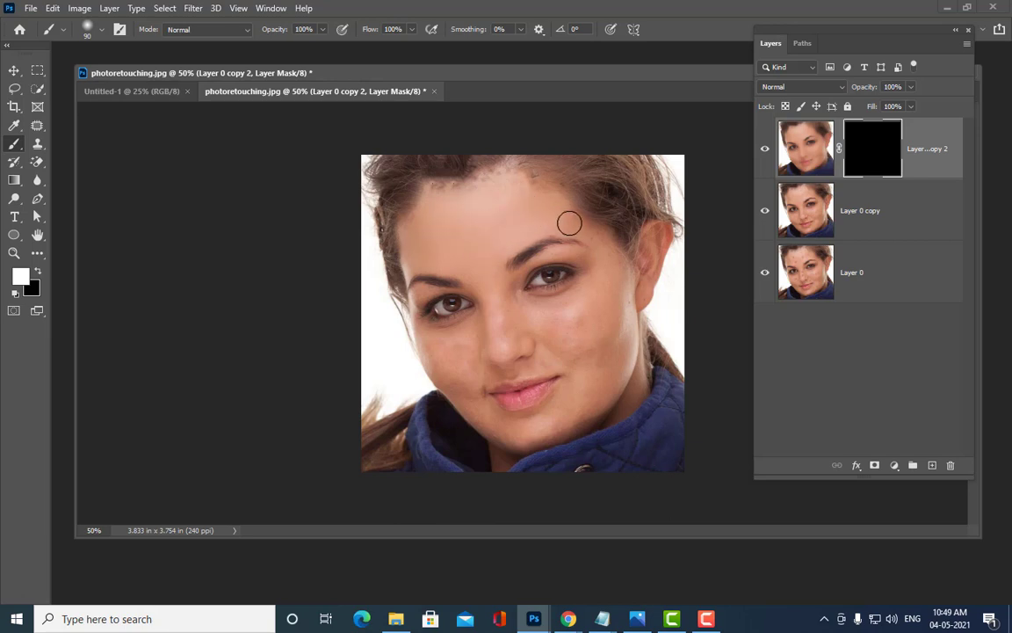
left_click_drag(605, 247, 609, 266)
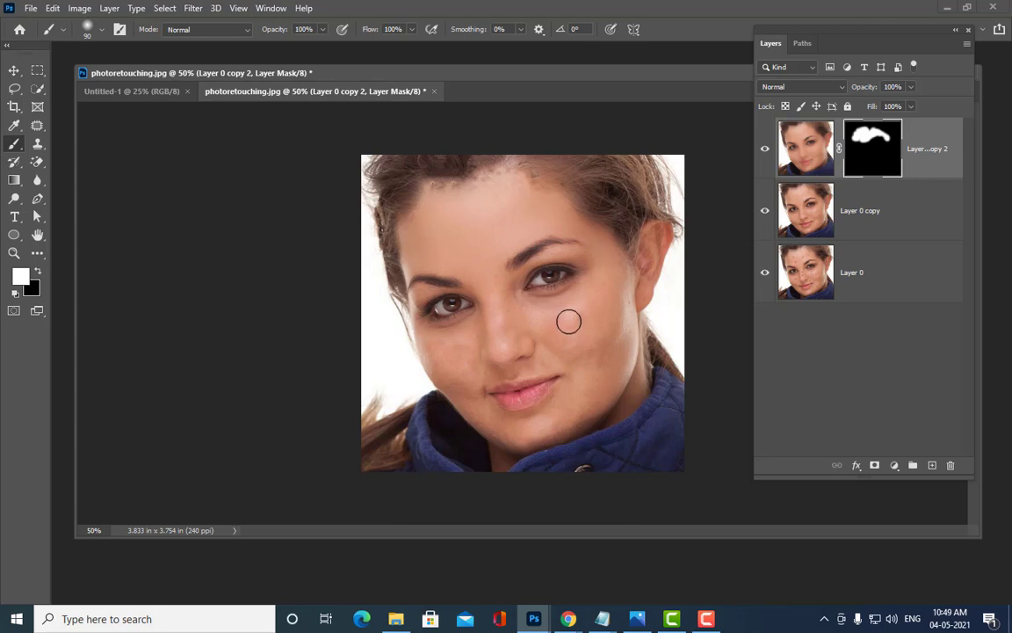
key("bracketright")
key("bracketright")
key("bracketright")
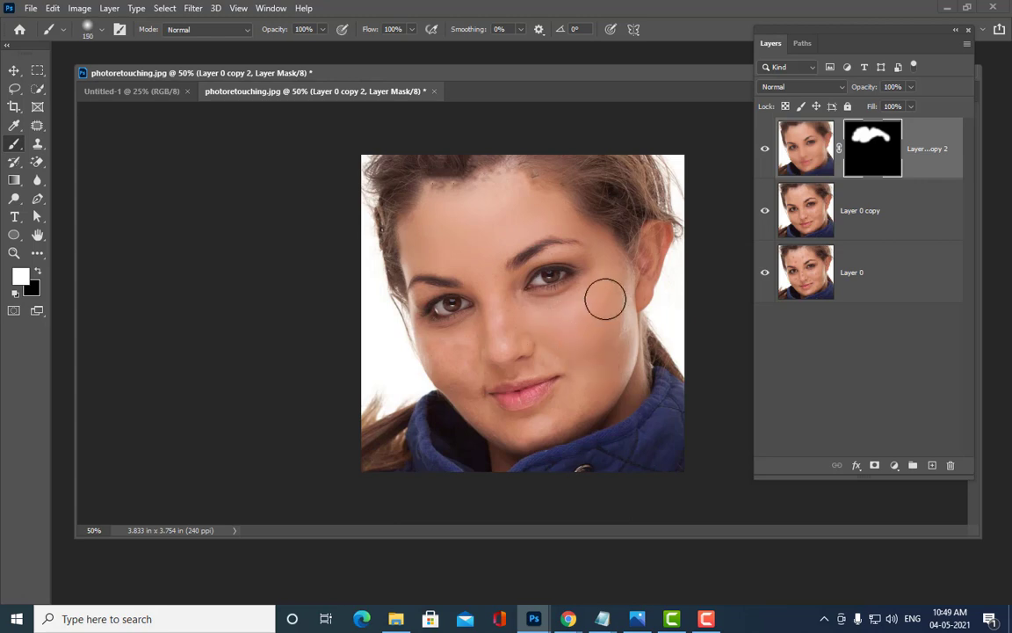
key("bracketleft")
key("bracketleft")
key("bracketleft")
key("bracketleft")
key("bracketleft")
key("bracketleft")
key("bracketleft")
Step: Paint white over the right cheek, lower face, left cheek and chin, resizing the brush
left_click_drag(610, 272, 592, 229)
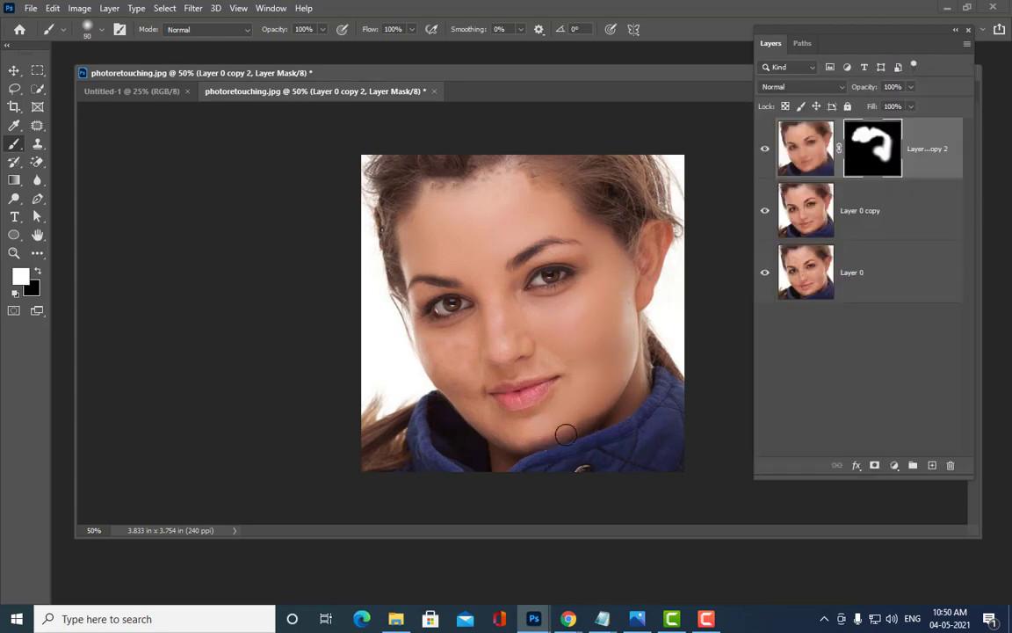
left_click_drag(596, 399, 440, 368)
key("bracketright")
key("bracketright")
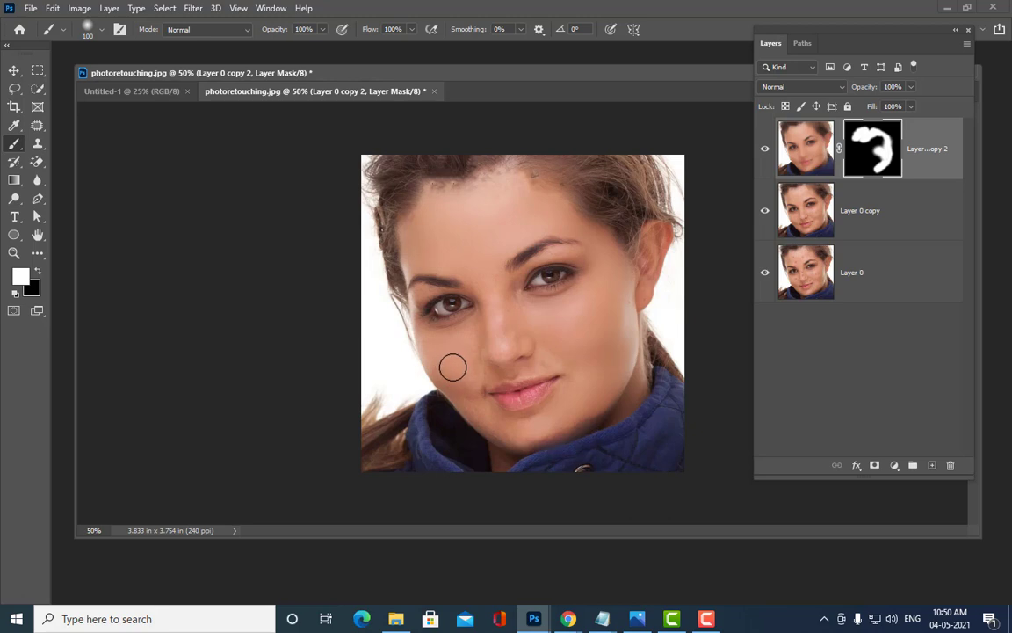
left_click_drag(445, 368, 446, 359)
key("bracketleft")
key("bracketleft")
left_click_drag(560, 412, 562, 410)
key("bracketleft")
key("bracketleft")
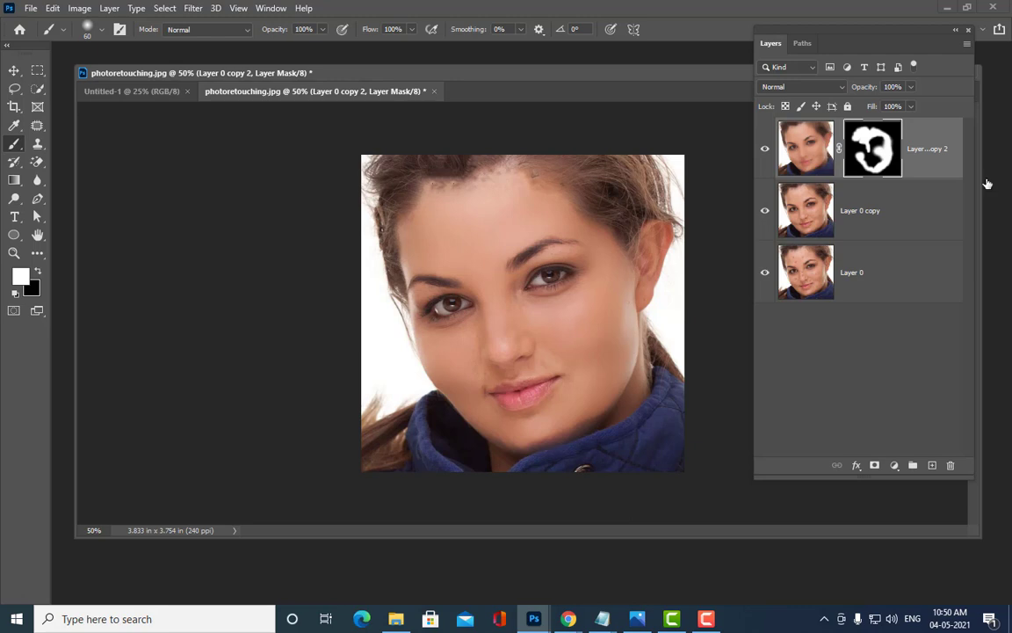
Step: Refine the mask with 60–90 px brush sizes, then target Layer 0 copy 2's image thumbnail
left_click_drag(523, 70, 532, 52)
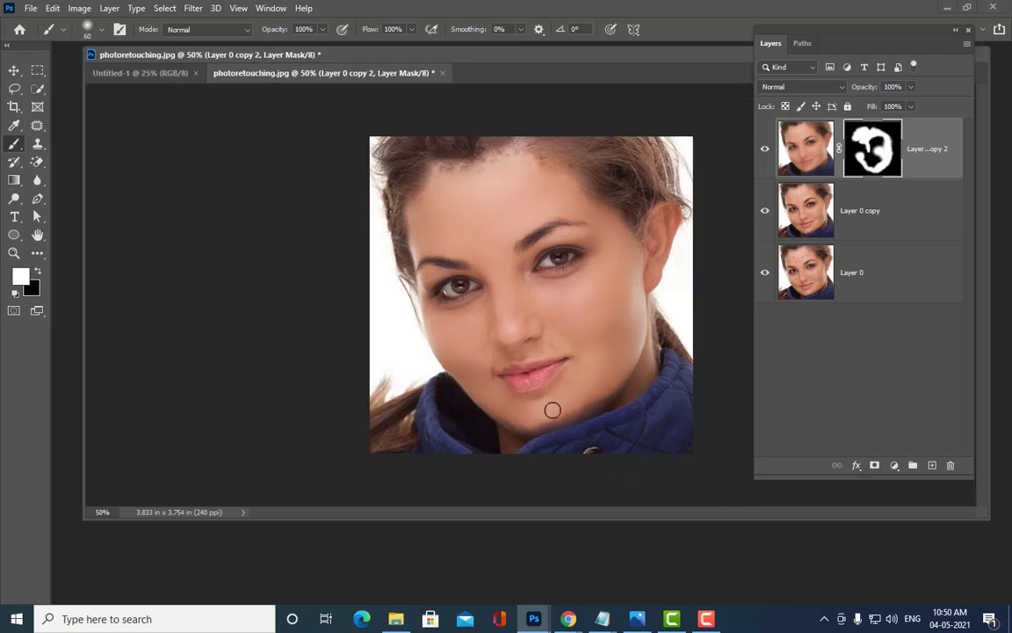
key("bracketright")
key("bracketright")
key("bracketright")
key("bracketright")
key("bracketright")
key("bracketleft")
key("bracketleft")
key("bracketleft")
left_click_drag(446, 60, 458, 62)
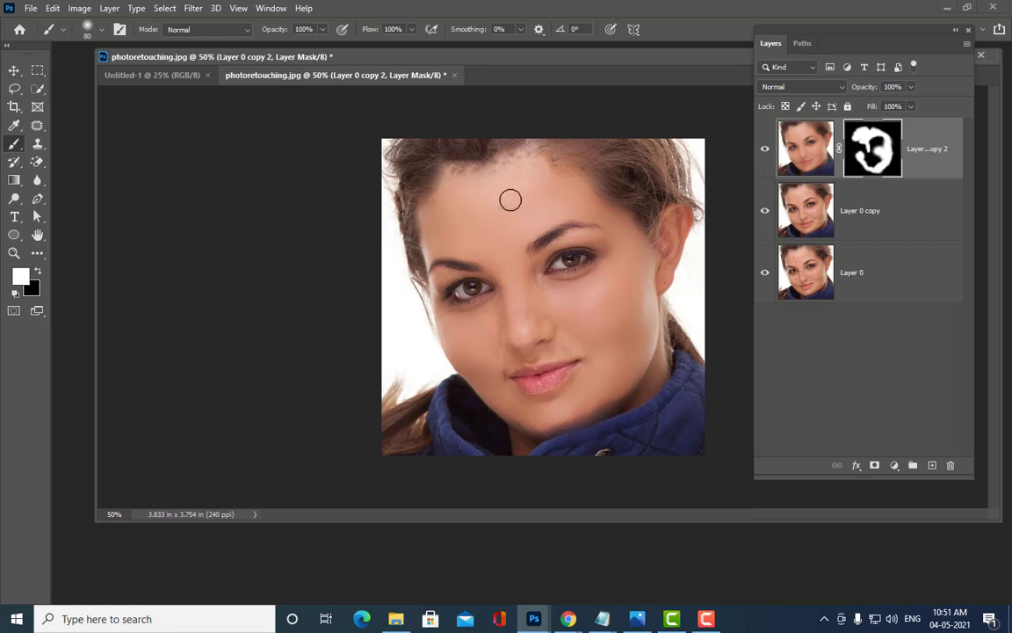
key("bracketleft")
key("bracketleft")
key("bracketright")
key("bracketright")
key("bracketright")
key("bracketright")
key("bracketleft")
key("bracketleft")
key("bracketleft")
key("bracketright")
key("bracketright")
left_click_drag(510, 57, 513, 71)
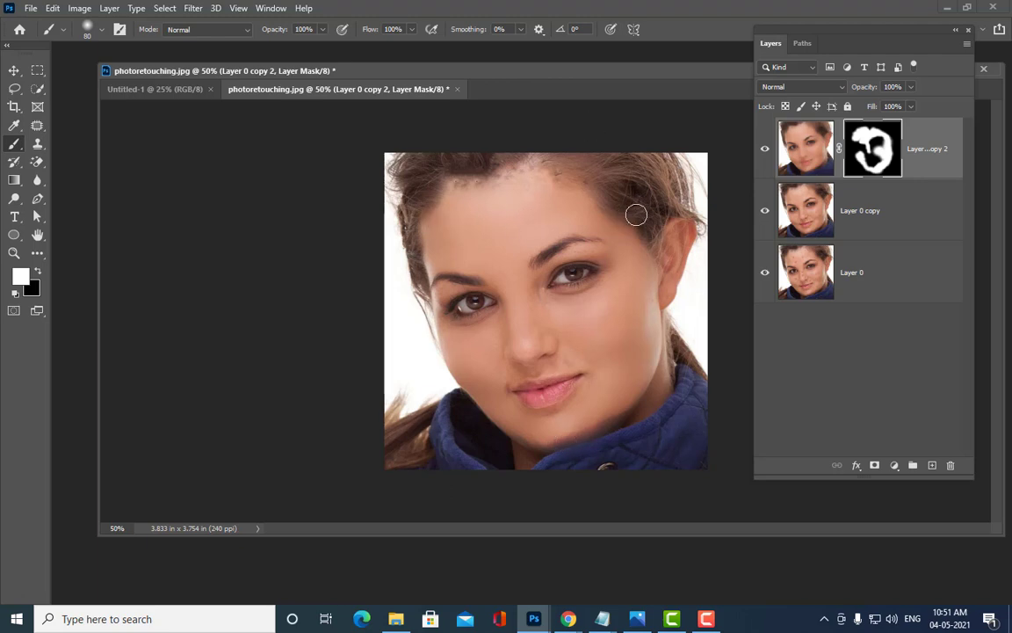
left_click_drag(469, 74, 461, 73)
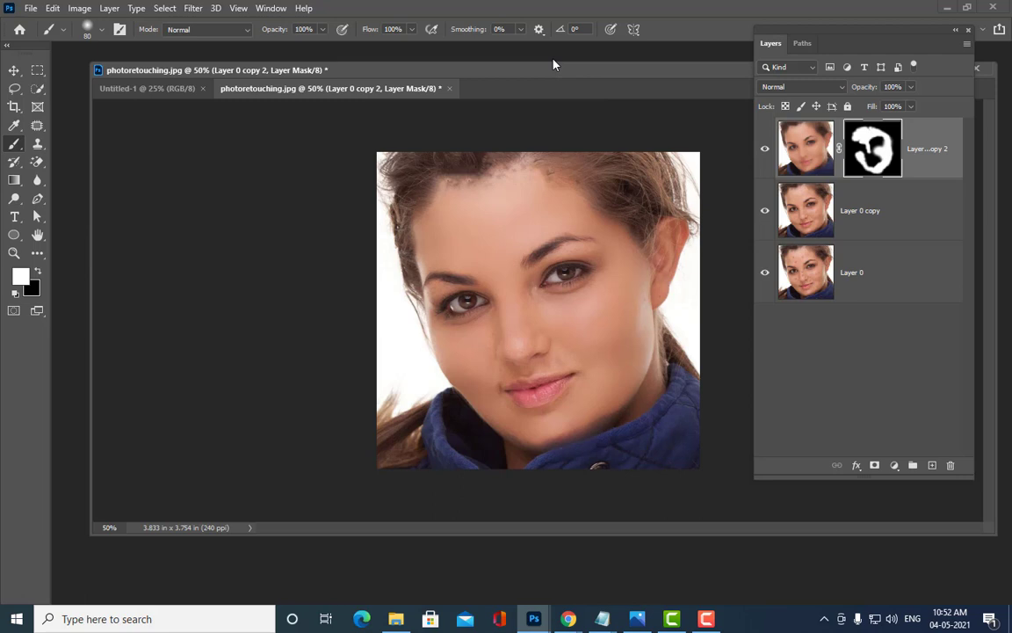
left_click(805, 148)
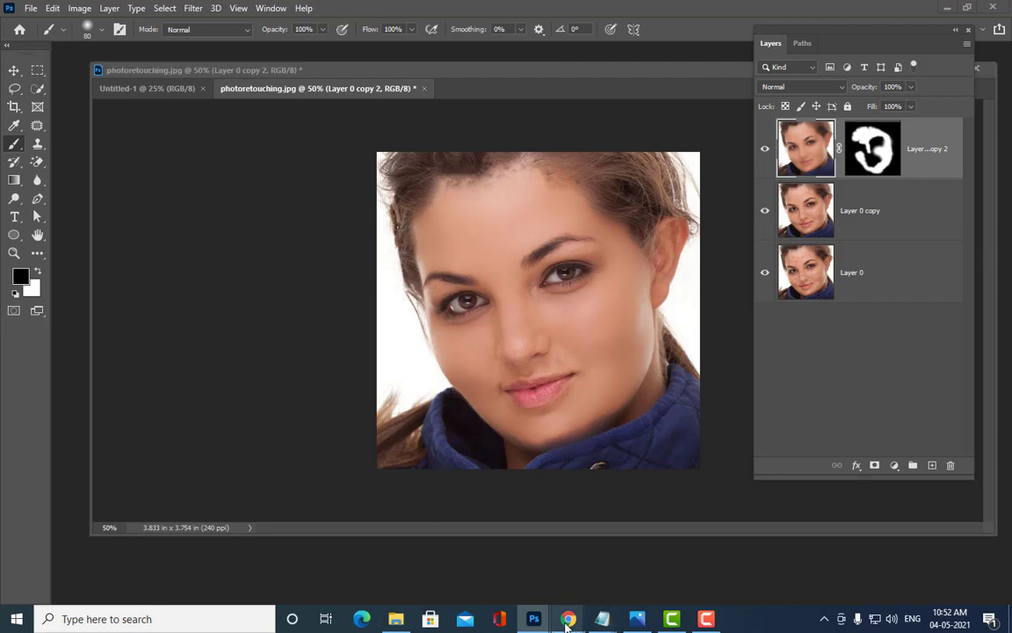
Step: Bring Chrome to the front and switch to the Google Meet tab presenting the screen
mouse_move(568, 619)
left_click(492, 545)
left_click(199, 24)
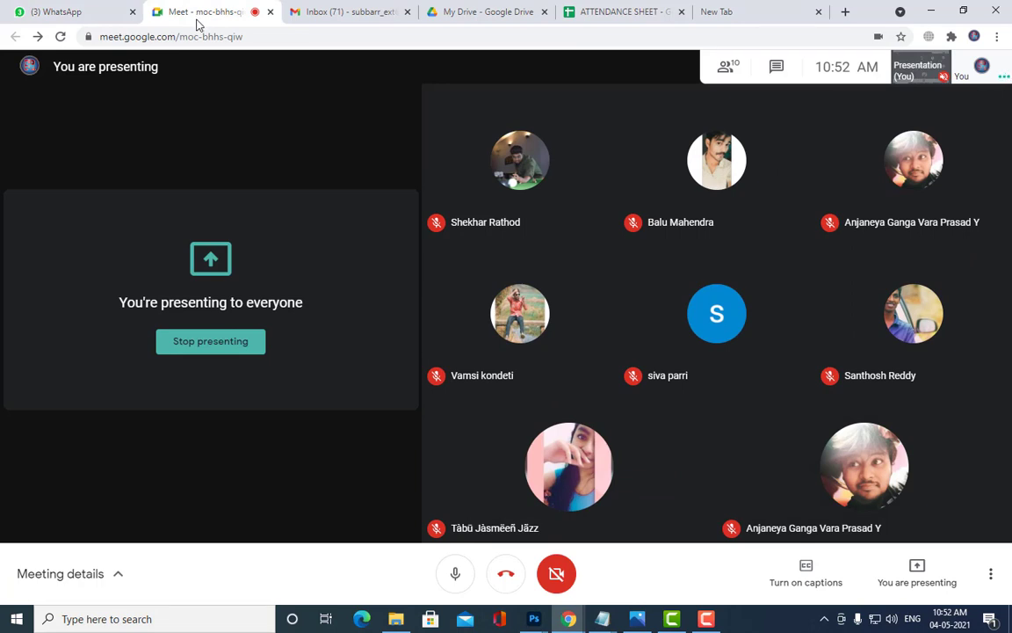
Step: Minimize Chrome and reposition Photoshop's document window and Layers panel
left_click(933, 11)
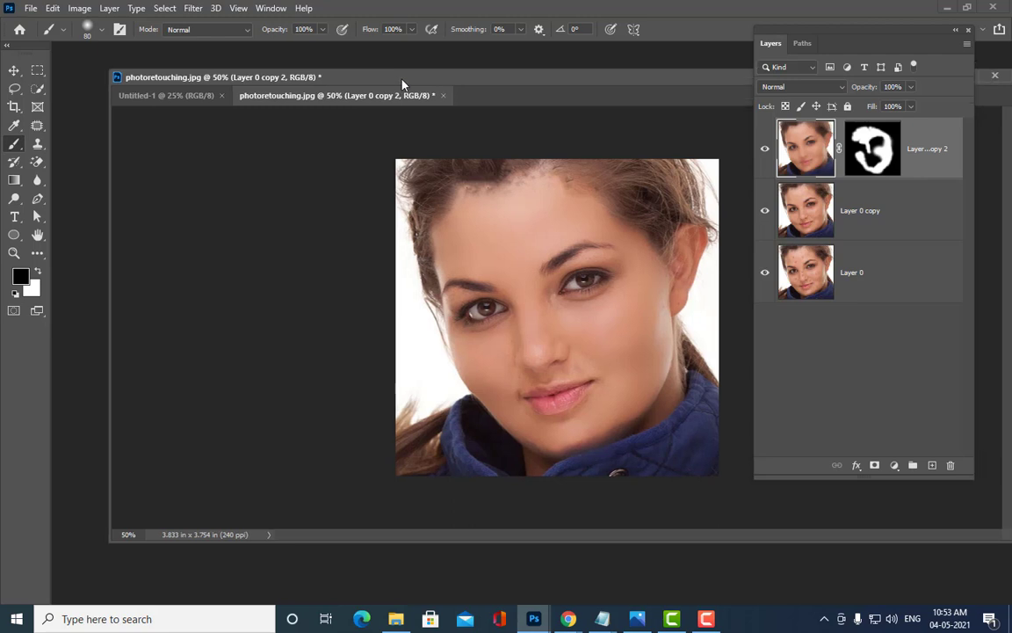
left_click_drag(403, 83, 389, 85)
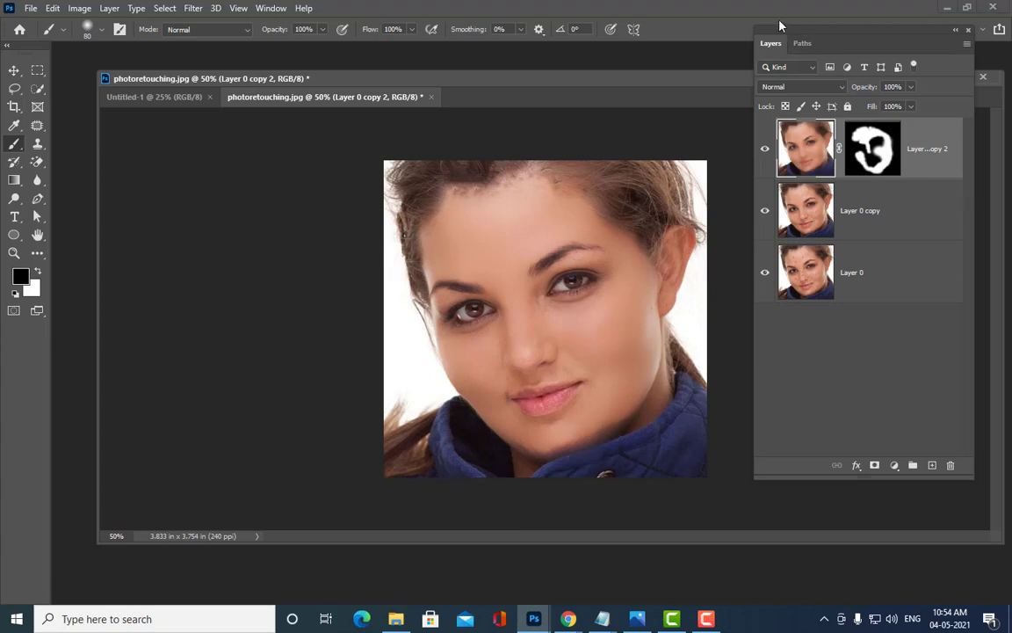
left_click_drag(779, 27, 809, 51)
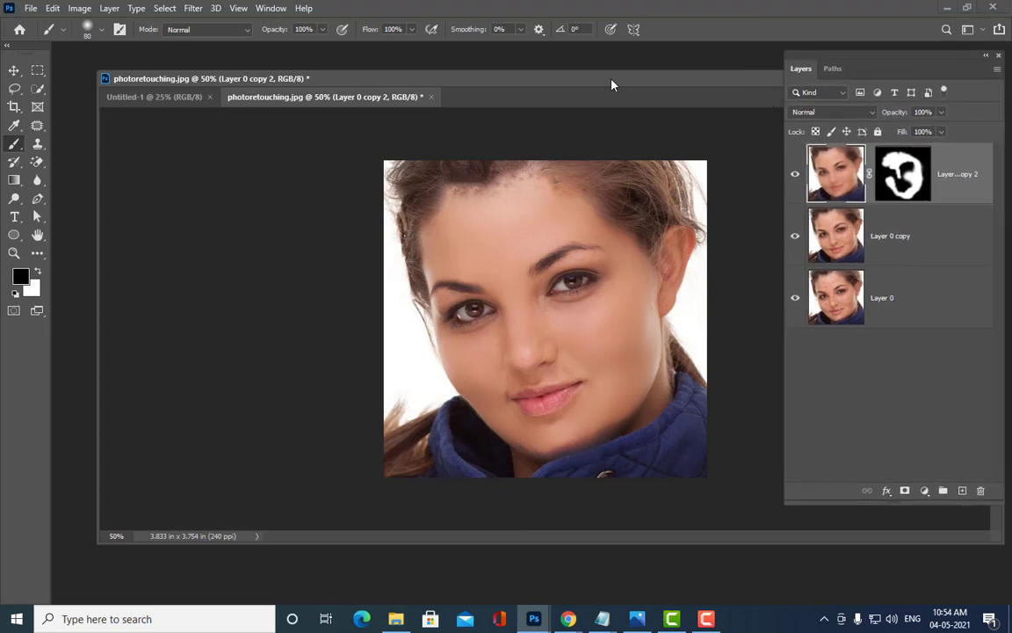
left_click_drag(613, 85, 591, 82)
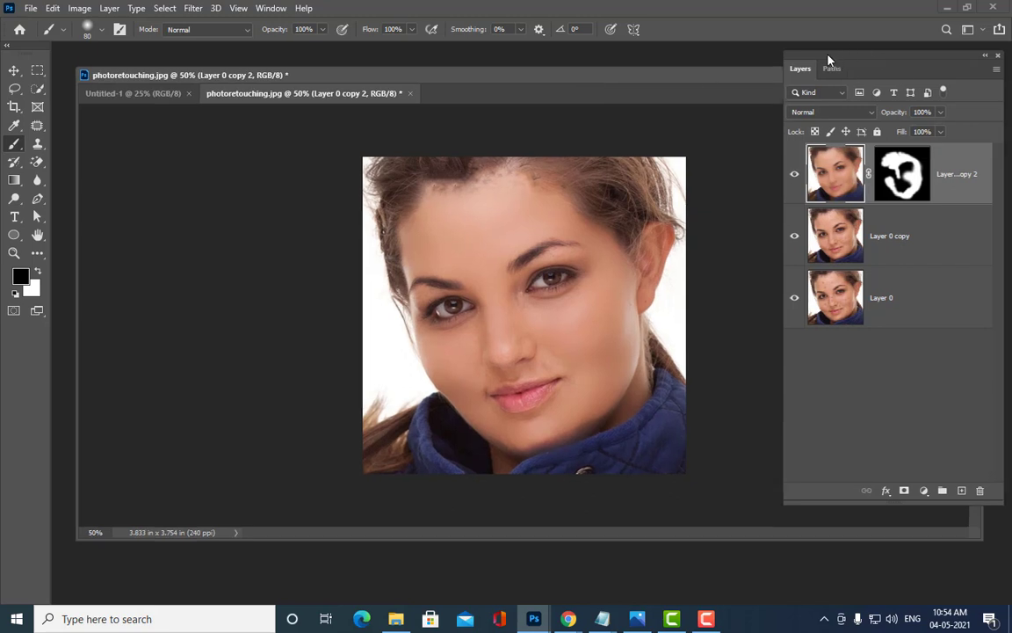
left_click_drag(830, 61, 808, 57)
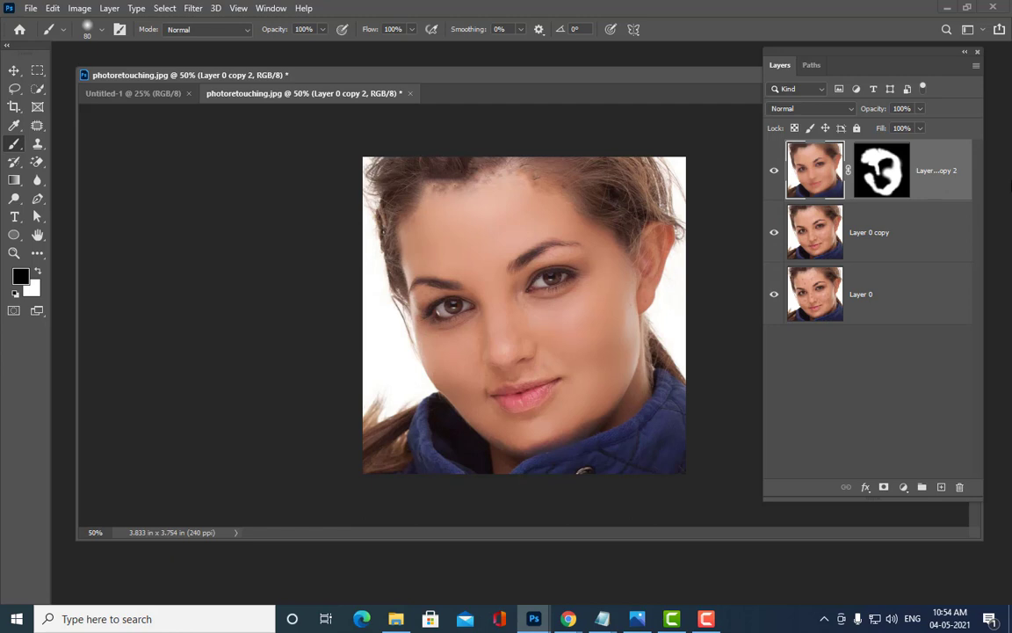
Step: Stamp all visible layers into a new Layer 1 with Ctrl+Alt+Shift+E, adjusting the window
key("ctrl+shift+alt+e")
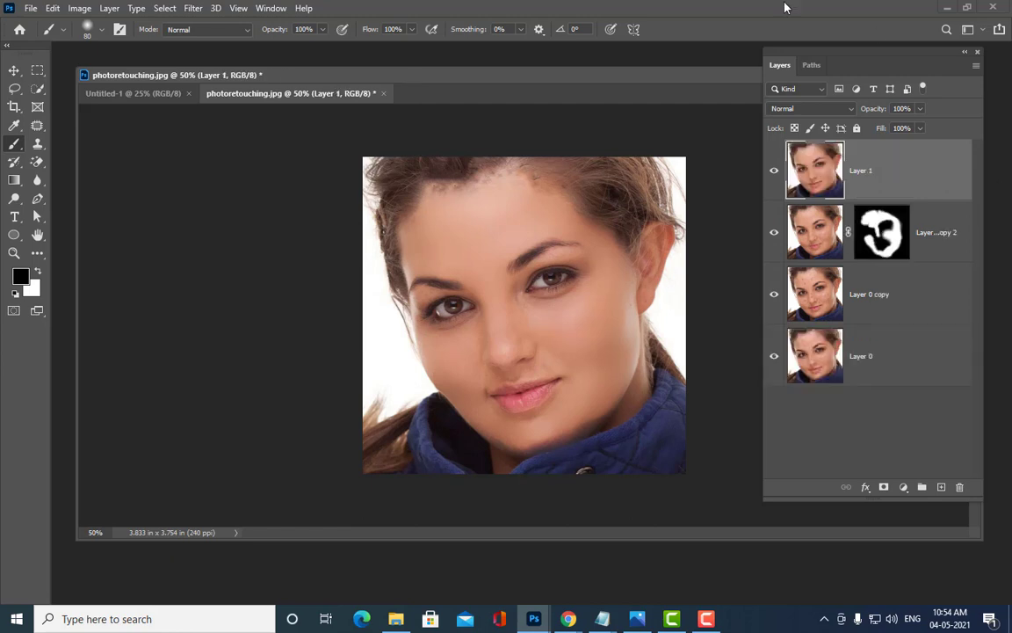
left_click_drag(785, 53, 778, 63)
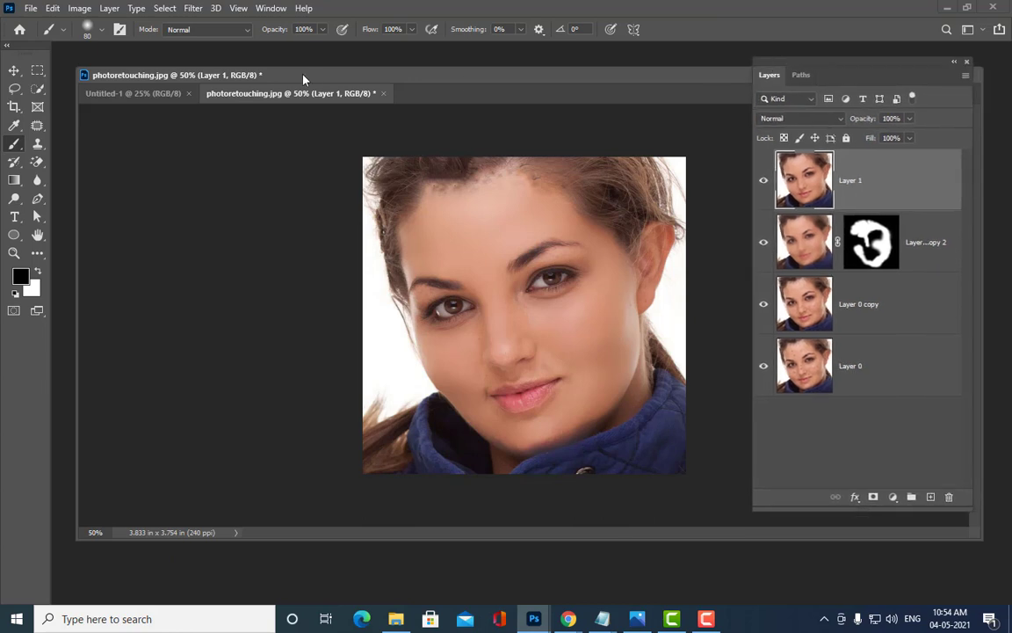
left_click_drag(302, 77, 325, 83)
mouse_move(416, 92)
left_mouse_down()
mouse_move(396, 86)
mouse_move(408, 90)
left_mouse_up()
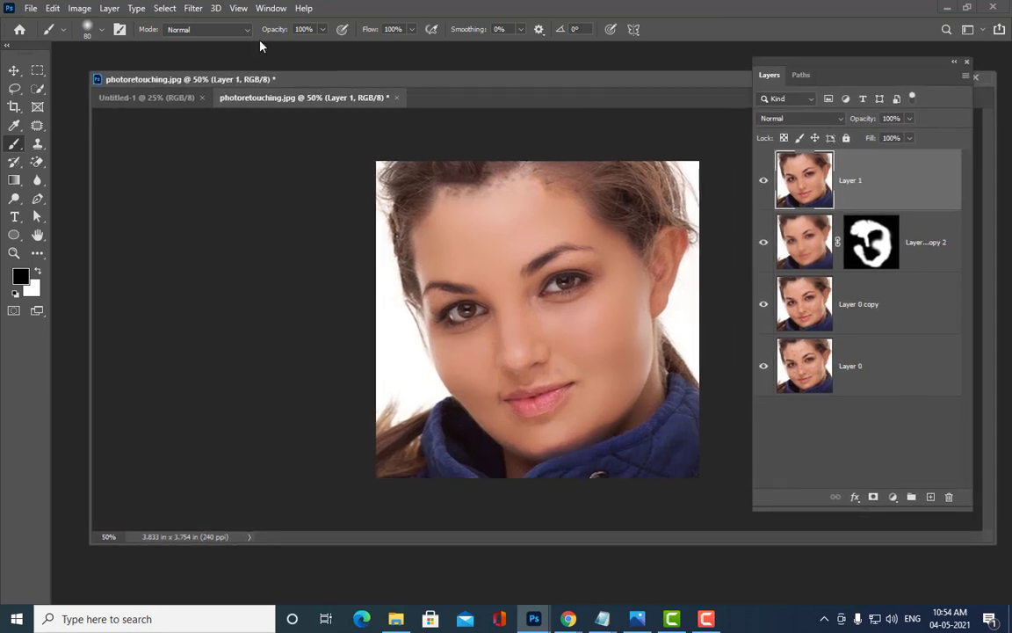
left_click_drag(479, 83, 474, 84)
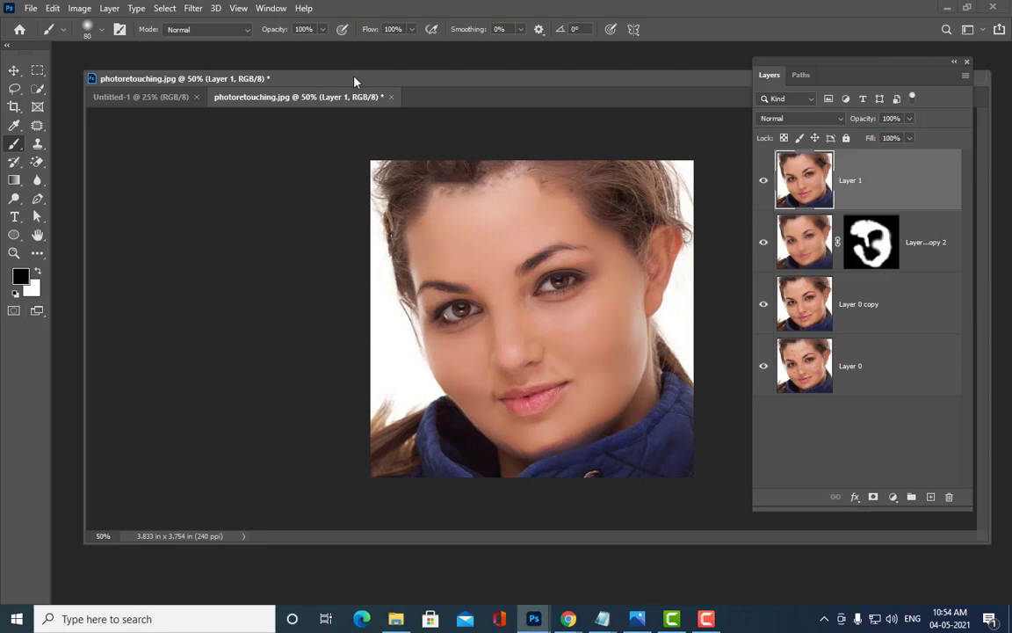
left_click_drag(351, 79, 388, 83)
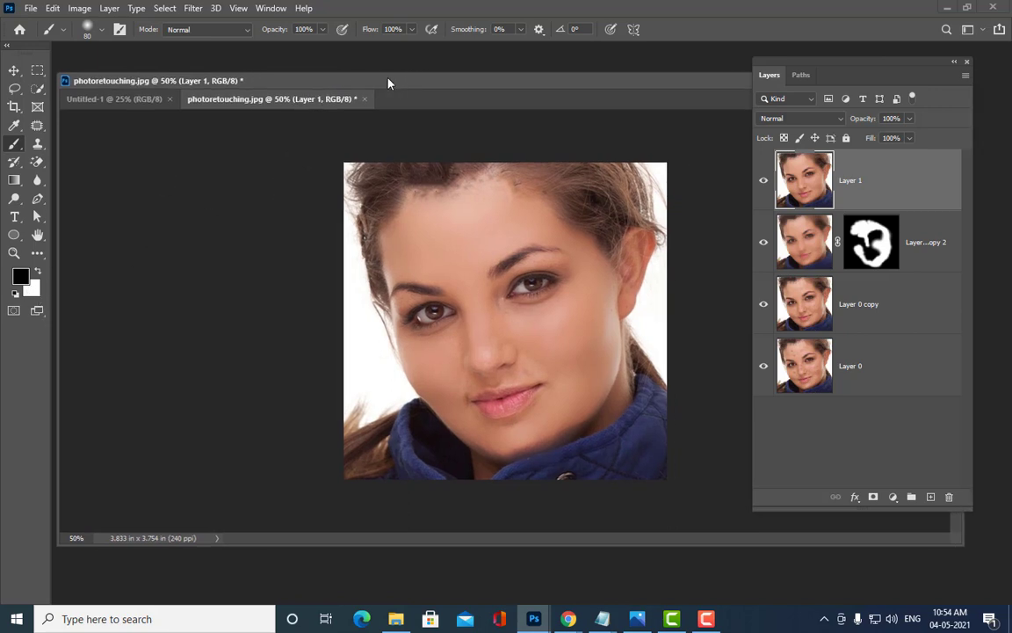
left_click(191, 10)
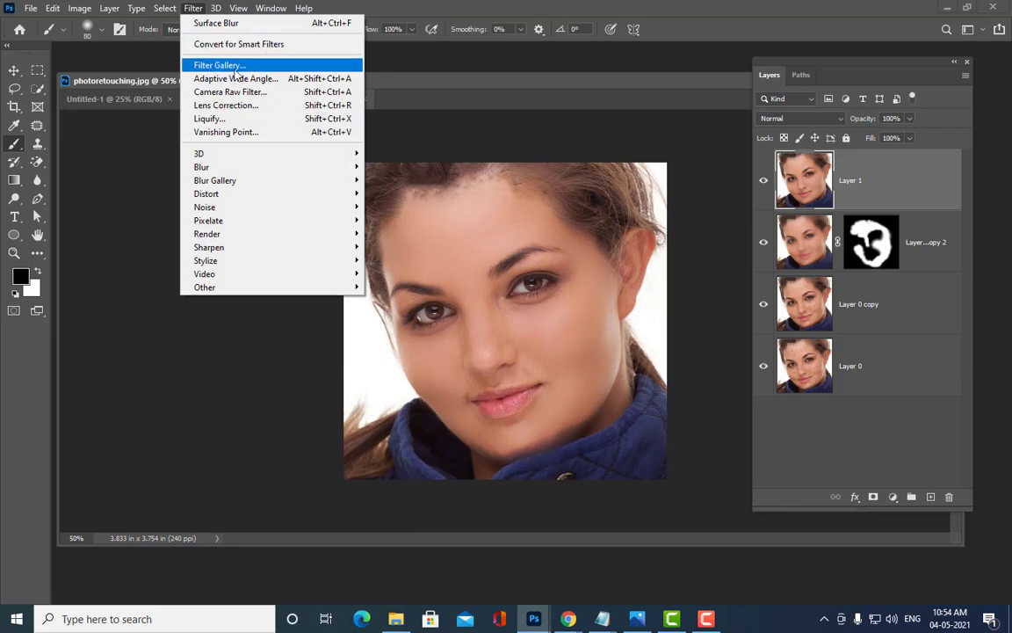
Step: Open the Filter Gallery, zoom its preview out, and pick Diffuse Glow under Distort
left_click(193, 10)
left_click(193, 10)
left_click(279, 65)
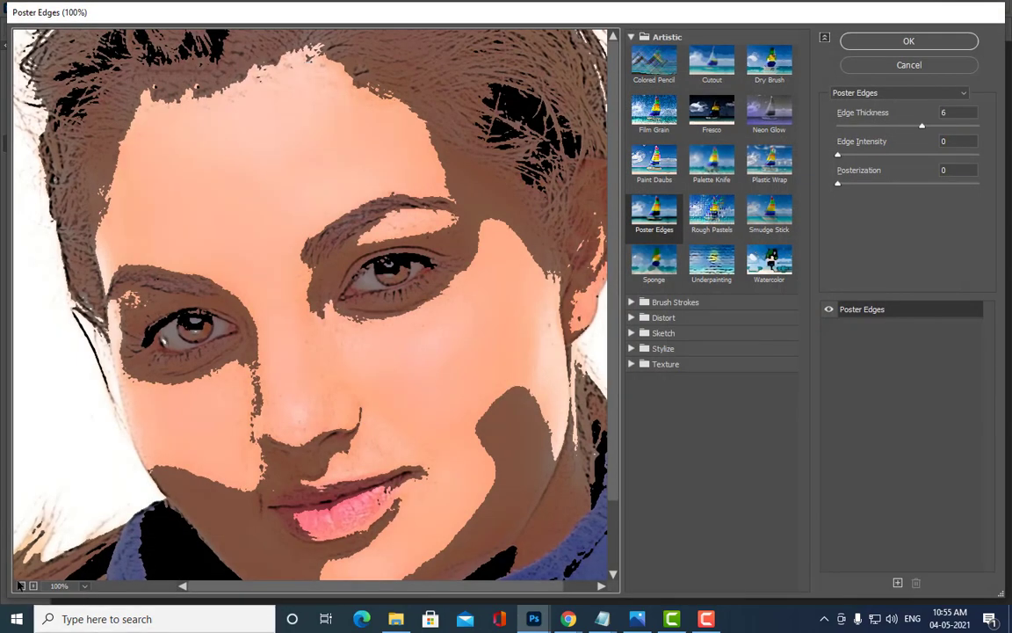
left_click(19, 585)
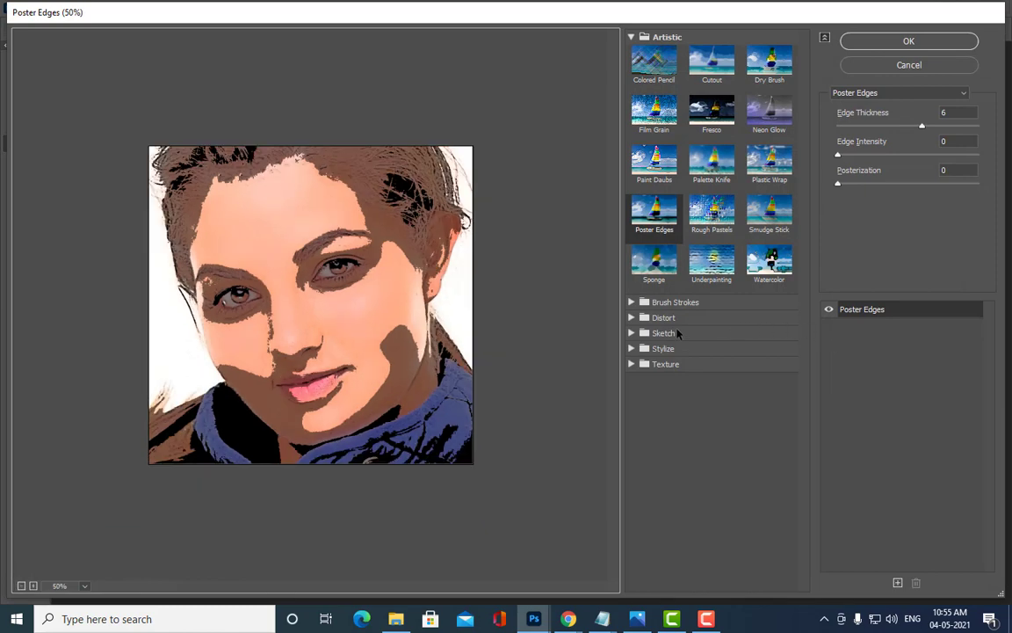
left_click(631, 318)
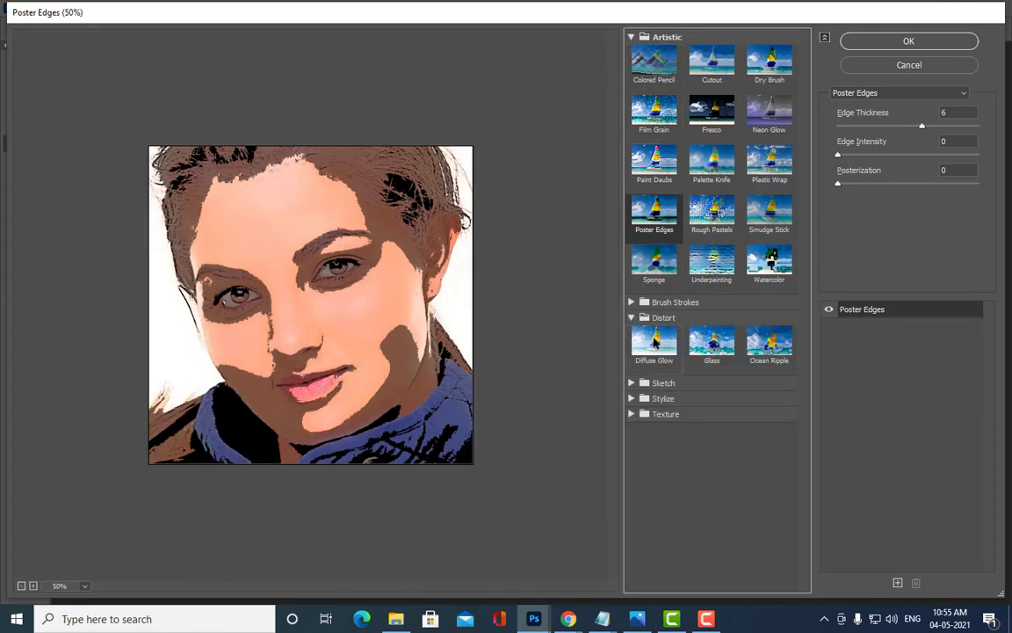
left_click(648, 351)
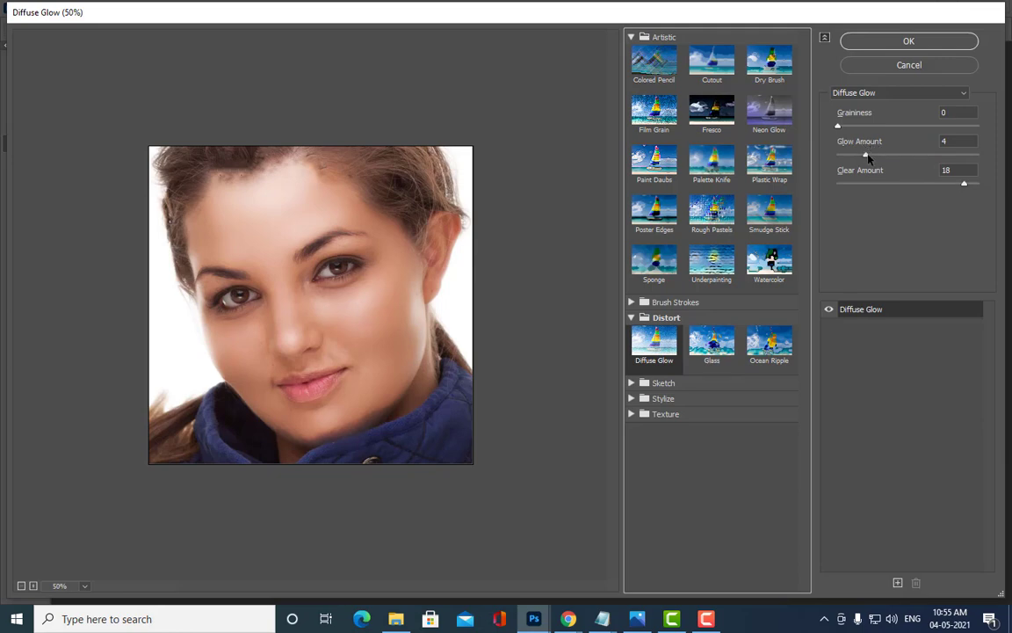
Step: Set Diffuse Glow's Glow Amount to 4 and Clear Amount to 18, then apply it
left_click_drag(867, 156, 878, 157)
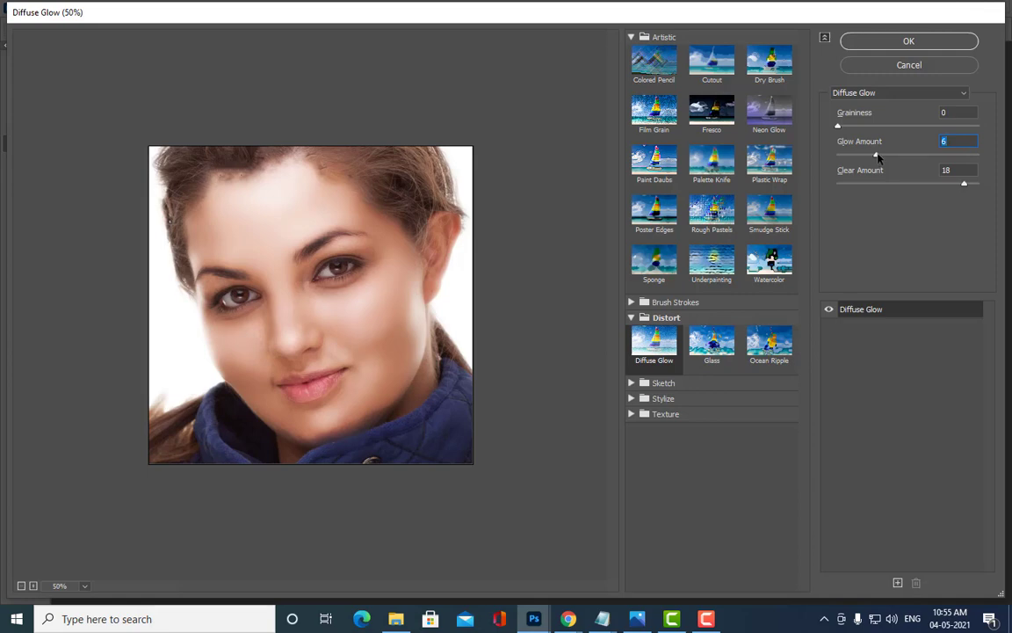
left_click_drag(878, 157, 864, 156)
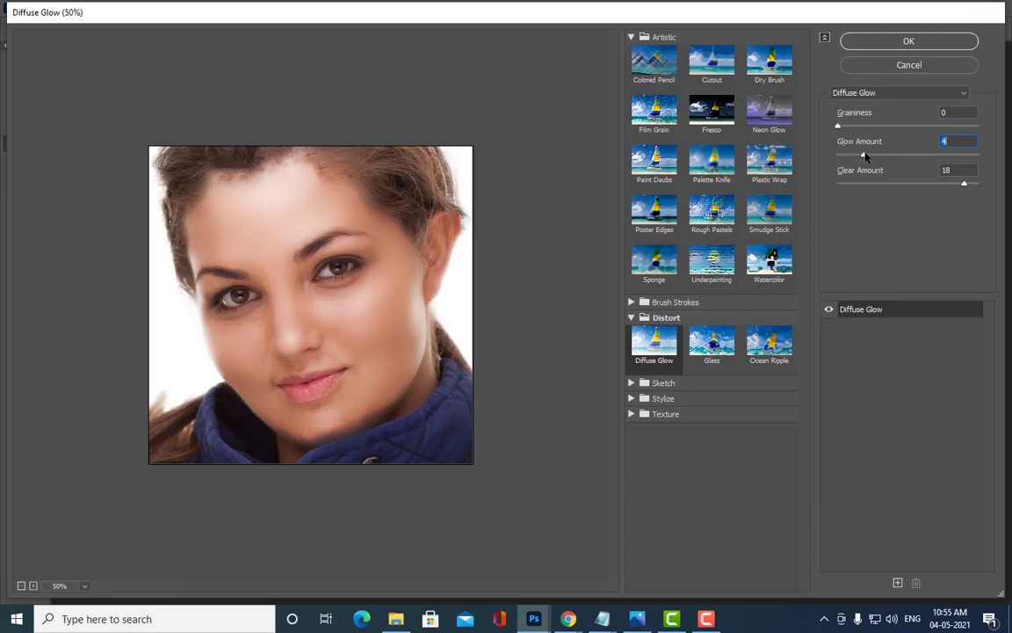
left_click(965, 186)
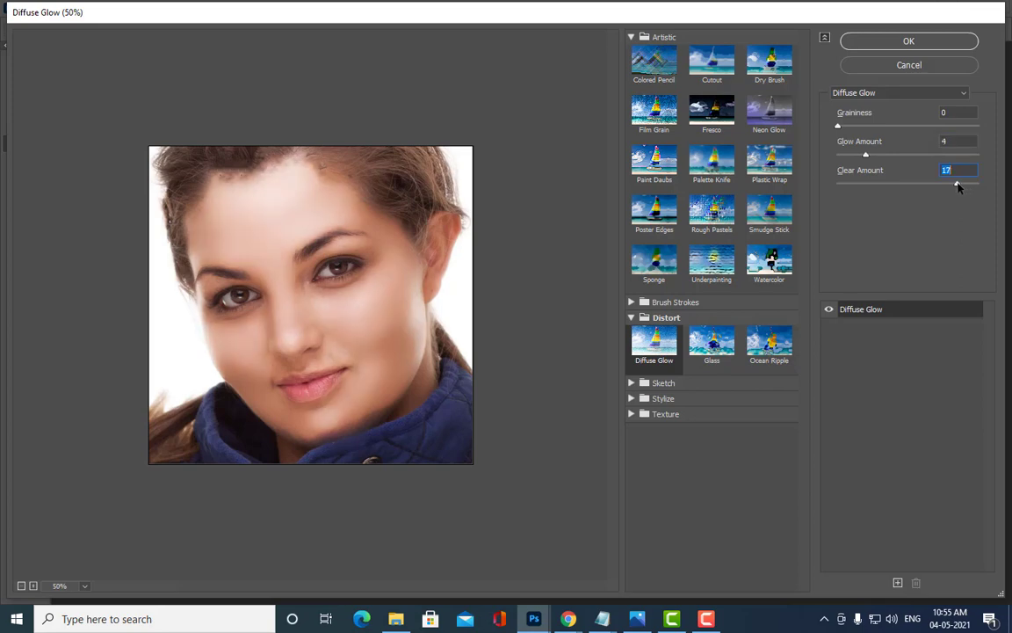
mouse_move(965, 187)
left_mouse_down()
mouse_move(950, 188)
mouse_move(964, 189)
left_mouse_up()
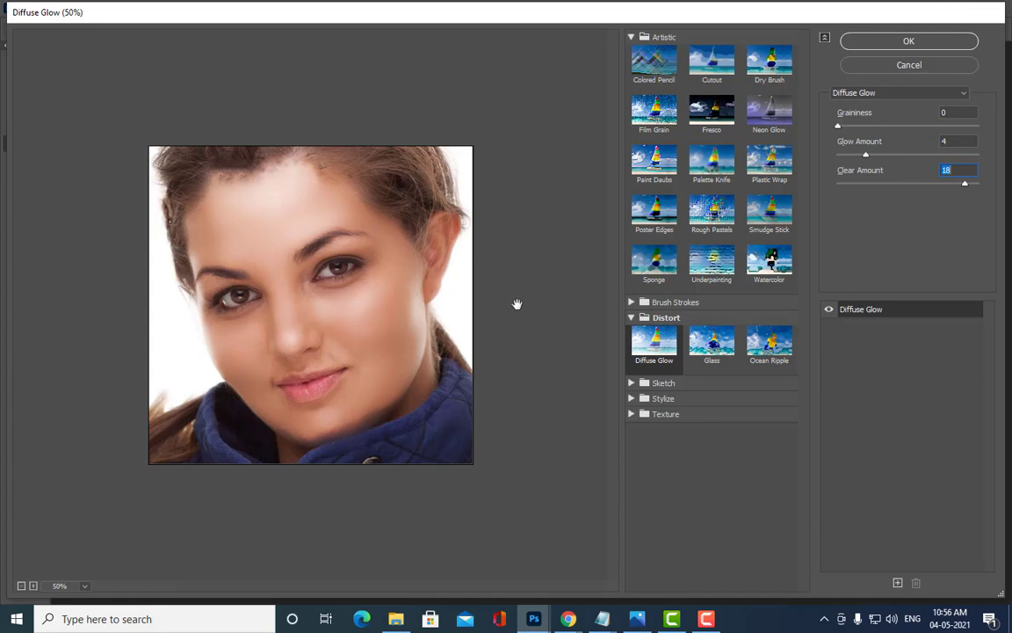
left_click(926, 40)
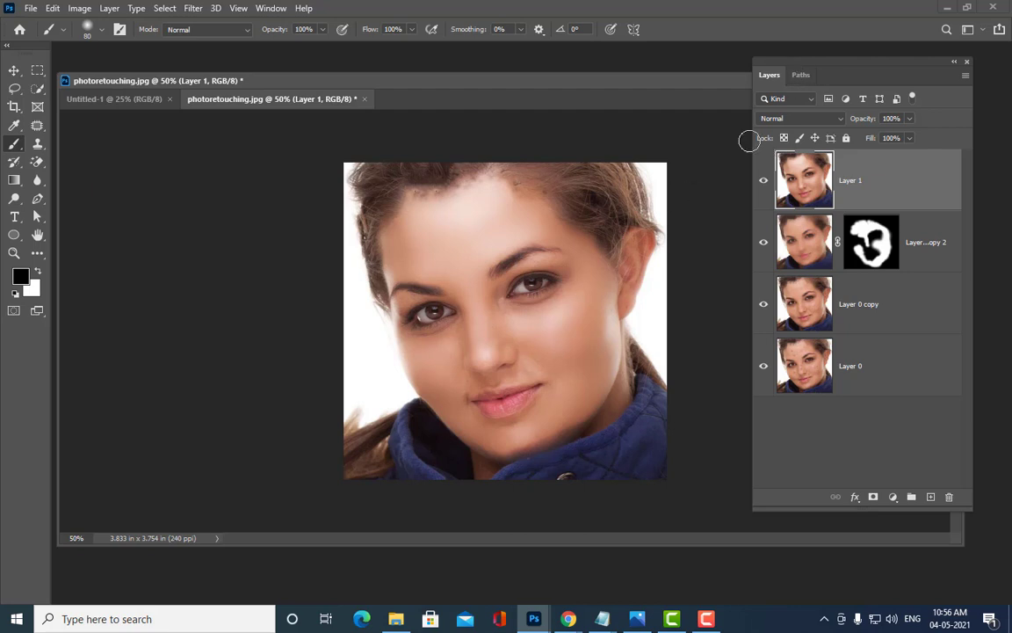
Step: Reposition the Layers panel and bring up the new fill or adjustment layer menu
left_click_drag(797, 59, 766, 60)
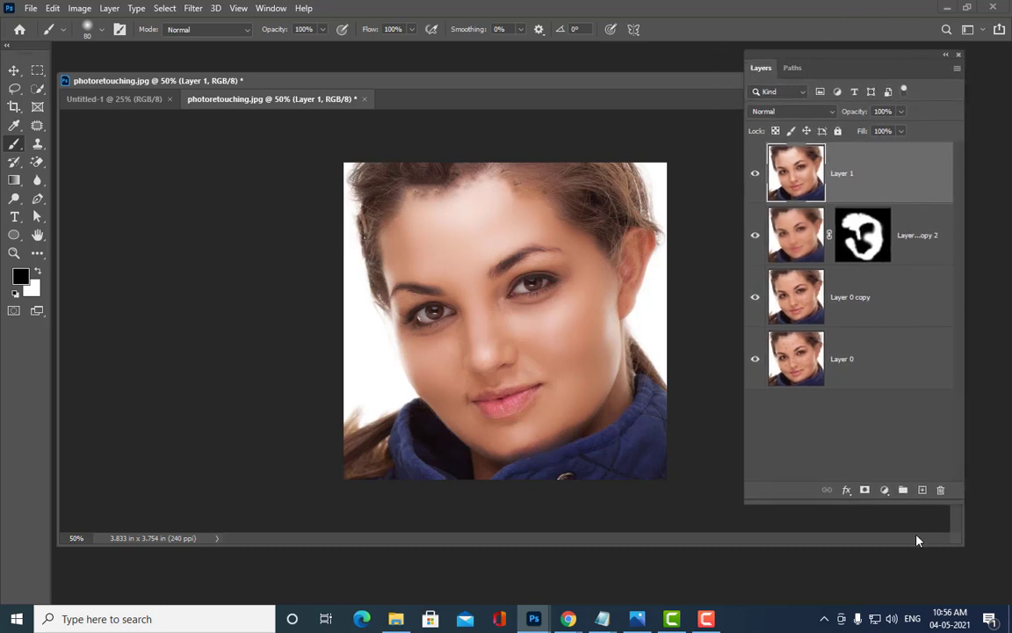
left_click(883, 494)
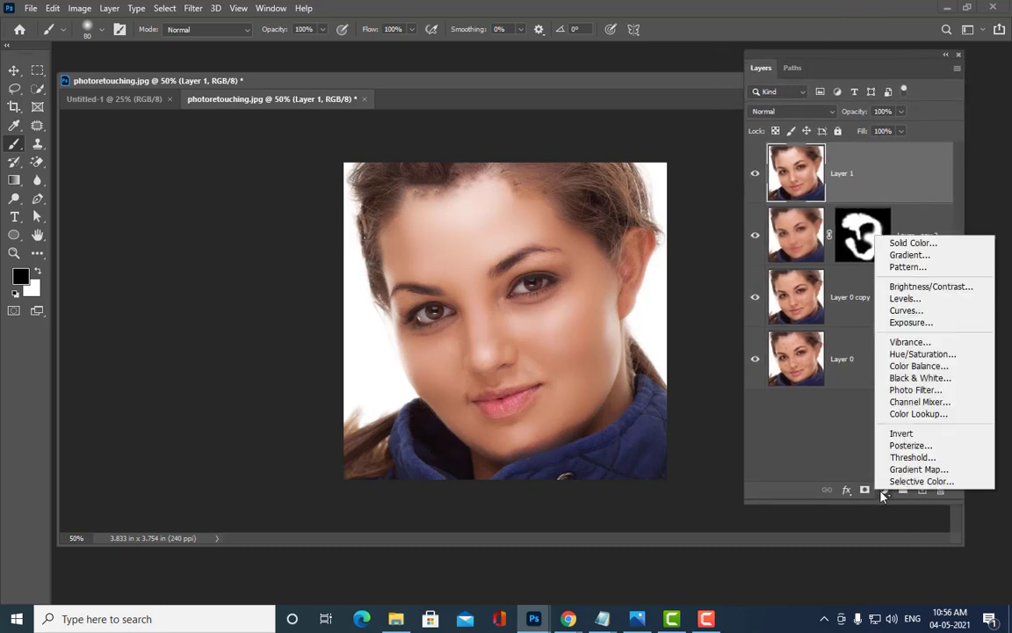
left_click(797, 429)
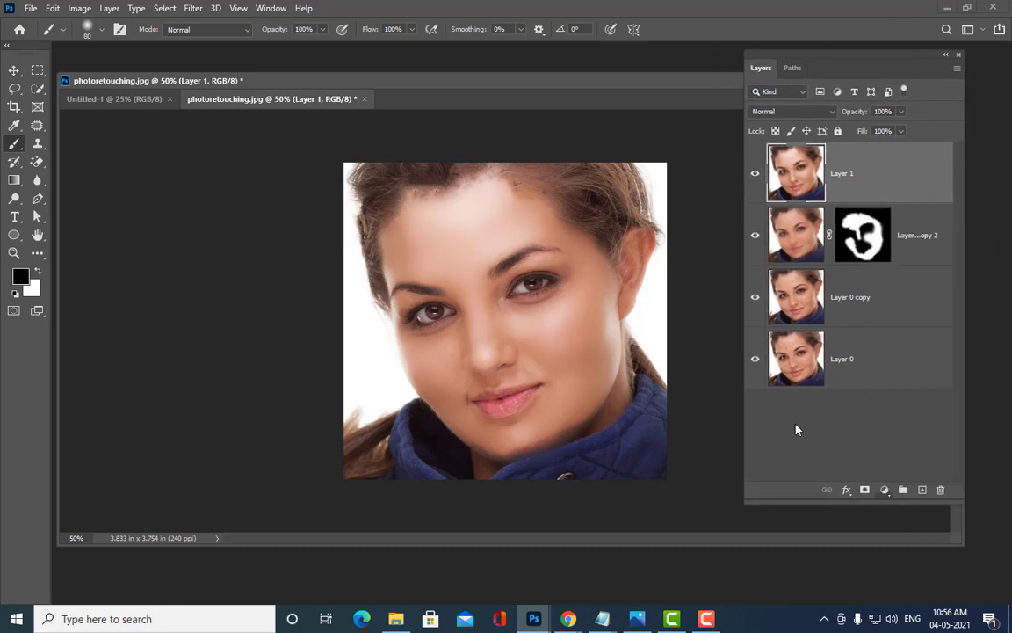
left_click(885, 491)
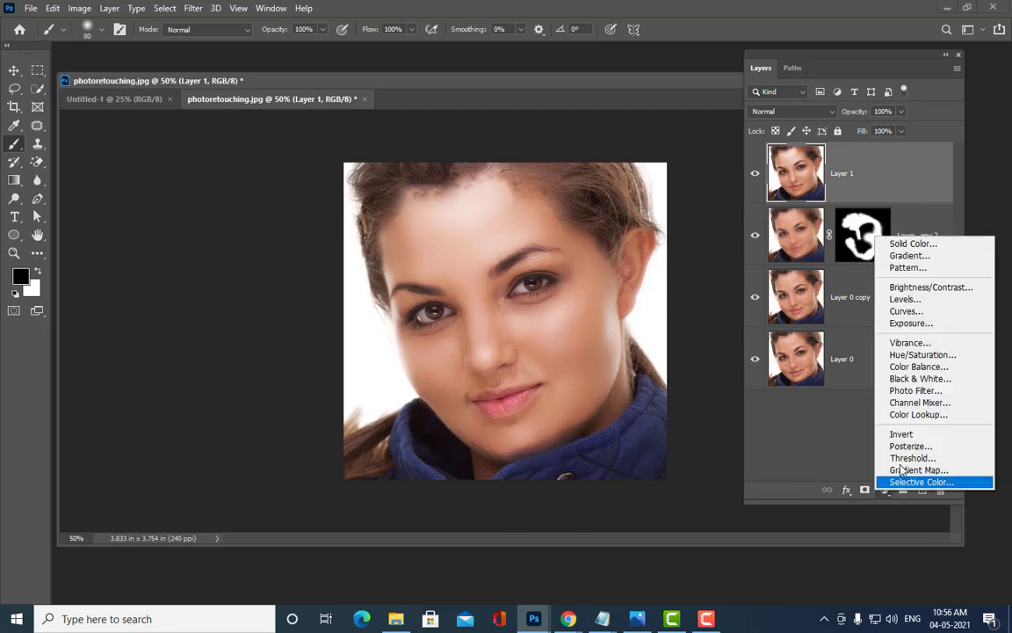
Step: Add a Curves adjustment layer, raise one curve point to brighten the image, and close its panel
left_click(914, 311)
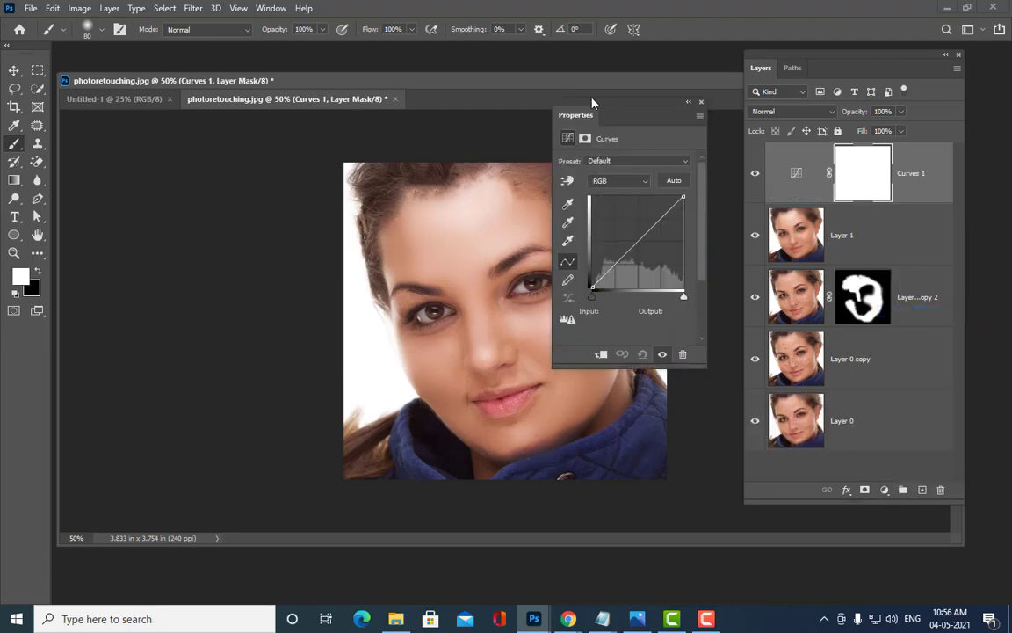
mouse_move(592, 102)
left_mouse_down()
mouse_move(689, 12)
mouse_move(671, 11)
mouse_move(733, 12)
left_mouse_up()
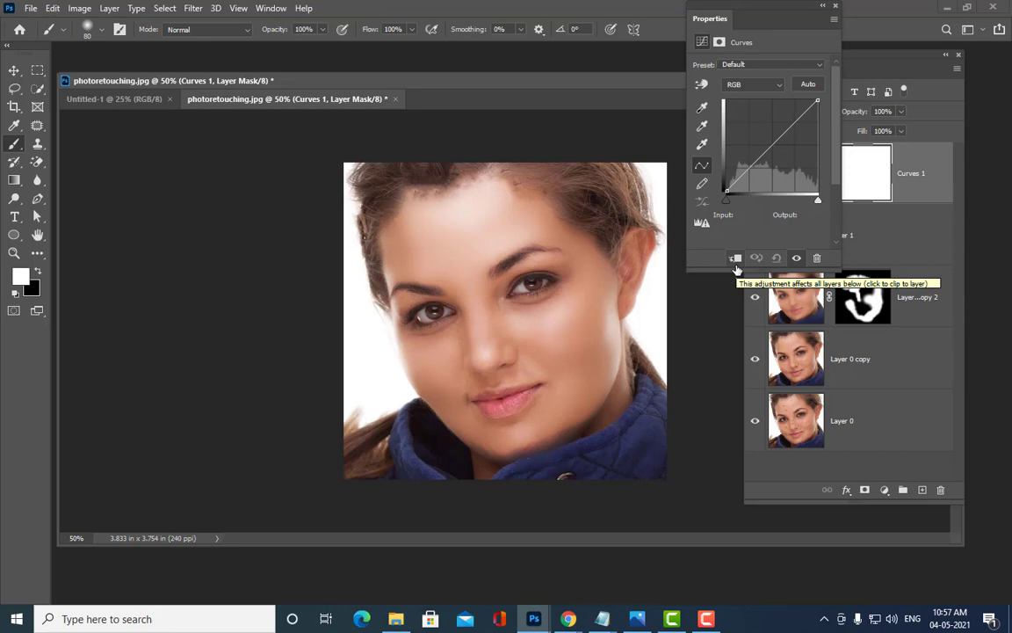
left_click_drag(752, 13, 710, 13)
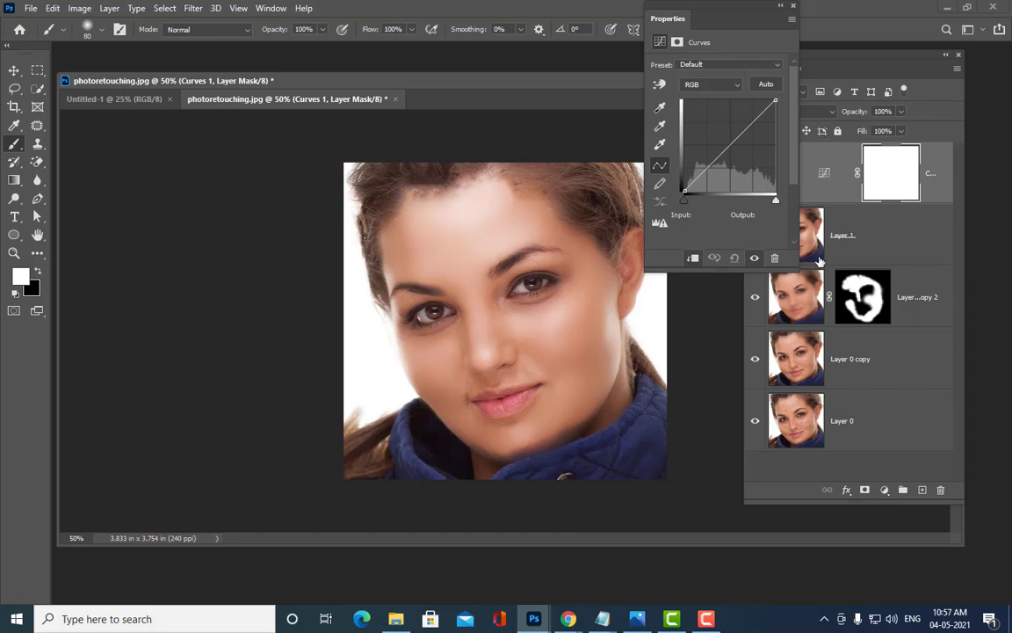
left_click_drag(698, 12, 711, 12)
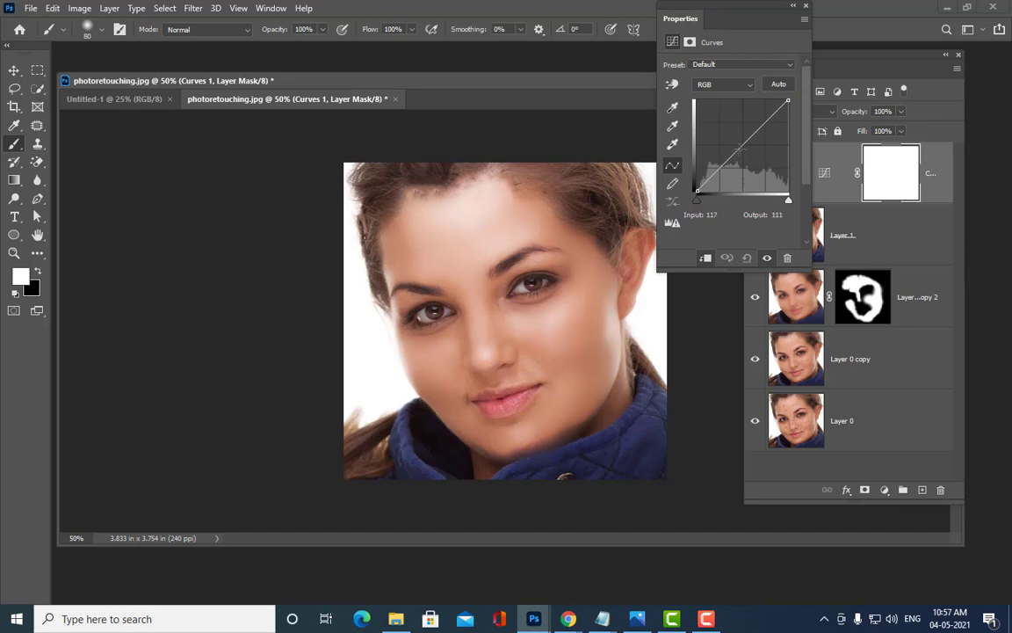
left_click_drag(739, 151, 737, 145)
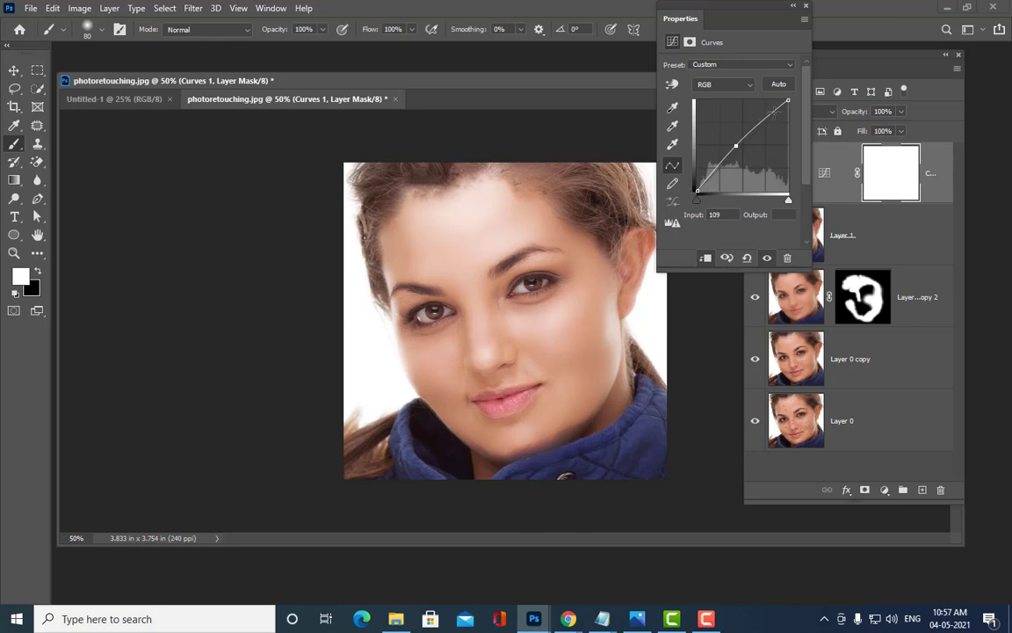
left_click(806, 10)
mouse_move(804, 50)
left_mouse_down()
mouse_move(815, 58)
mouse_move(759, 67)
left_mouse_up()
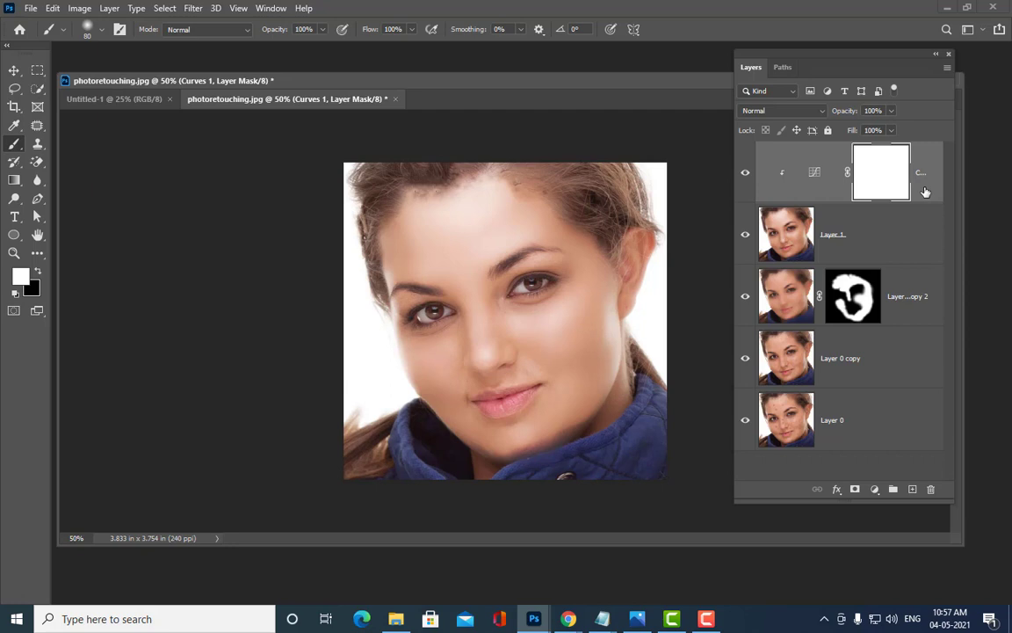
Step: Invert the Curves mask to black, enlarge the brush to 400, and paint white over the face
key("ctrl+i")
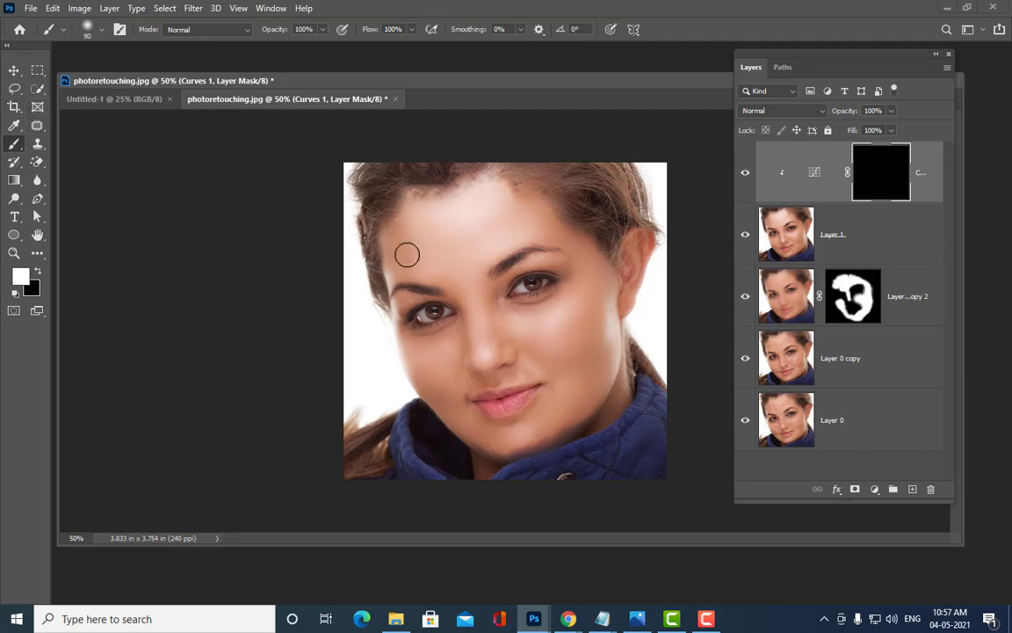
key("bracketright")
key("bracketright")
key("bracketright")
key("bracketright")
key("bracketright")
key("bracketright")
key("bracketright")
key("bracketright")
key("bracketright")
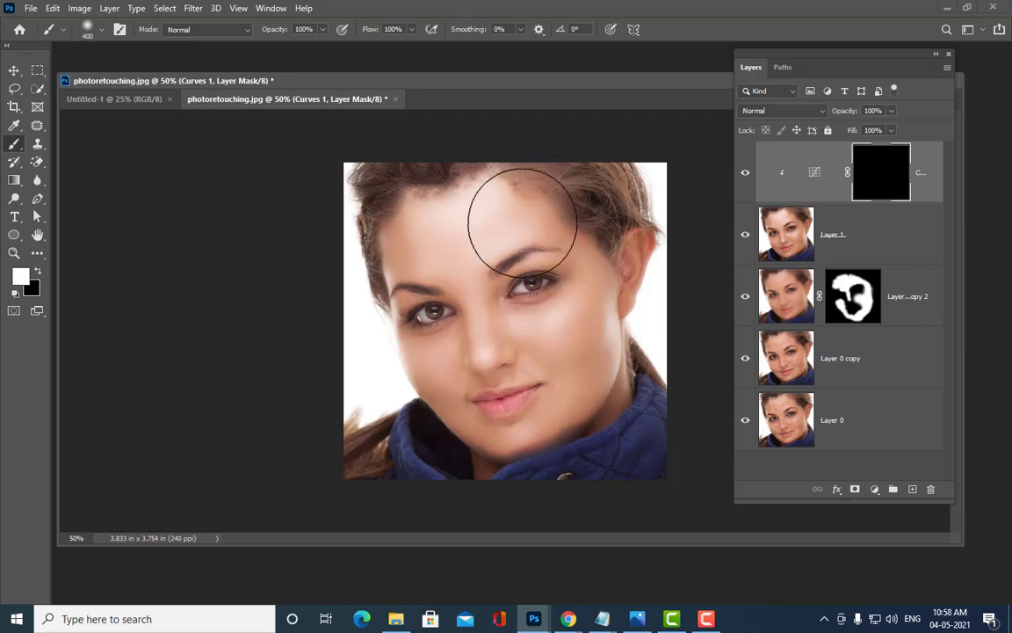
mouse_move(491, 377)
left_mouse_down()
mouse_move(501, 394)
mouse_move(479, 380)
mouse_move(488, 383)
left_mouse_up()
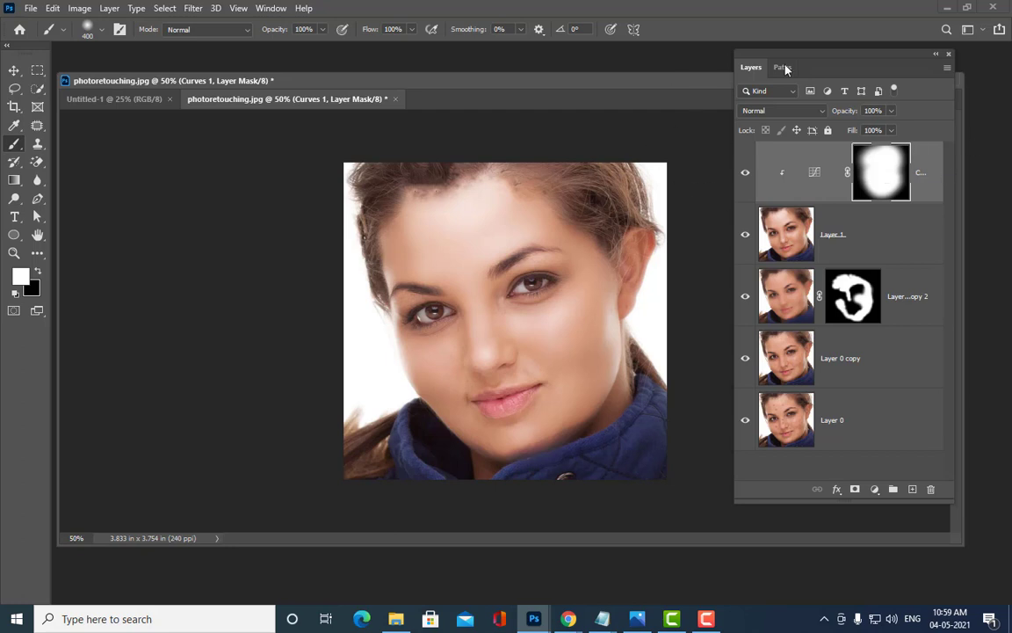
left_click_drag(788, 61, 776, 62)
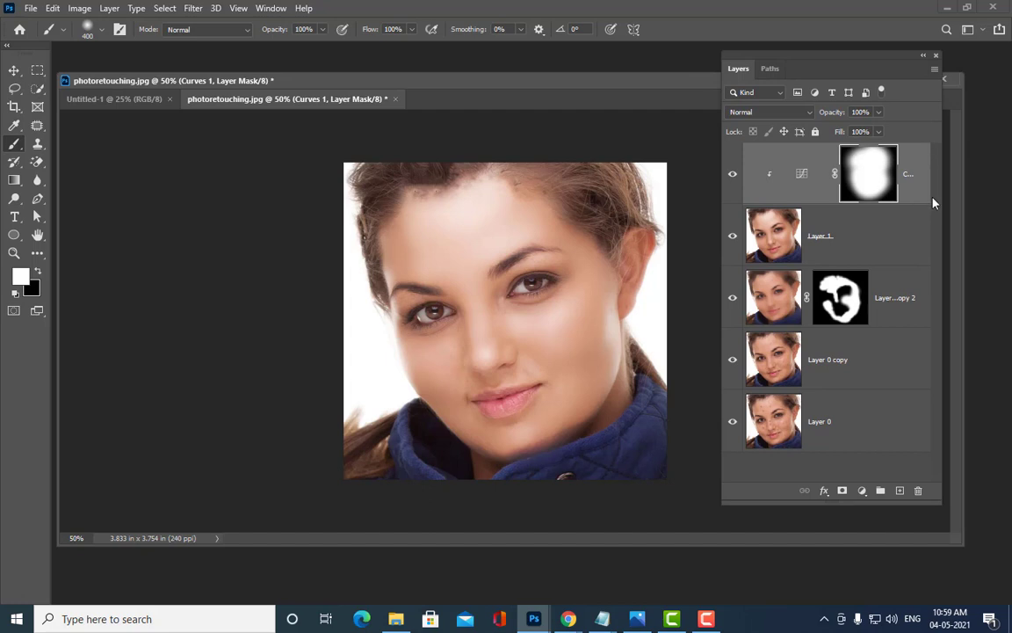
Step: Stamp all visible layers into a new Layer 2 and show the Image > Adjustments list
key("ctrl+shift+alt+e")
key("x")
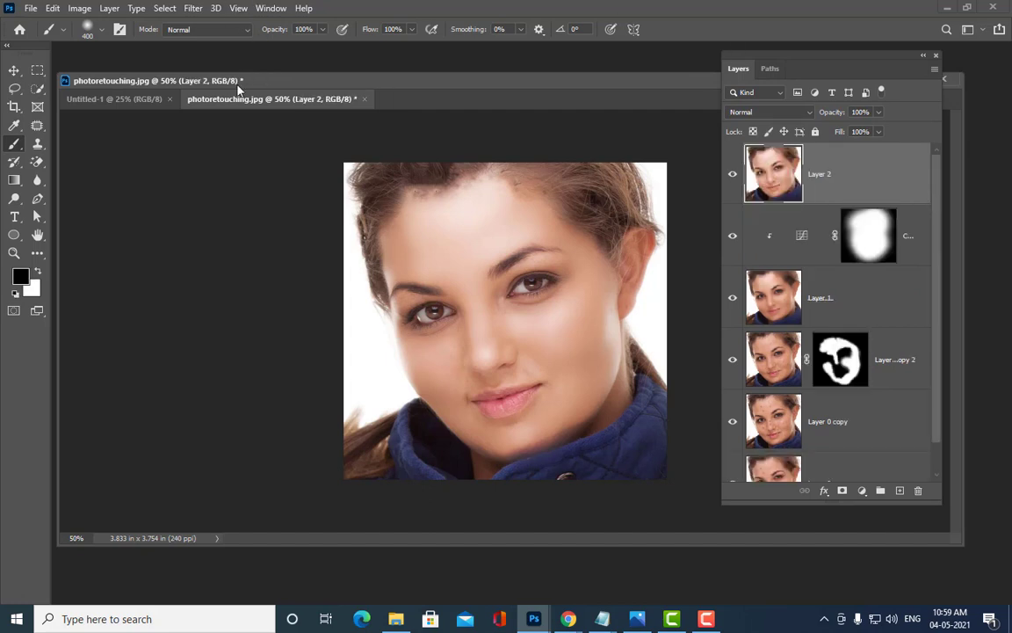
left_click_drag(239, 83, 265, 86)
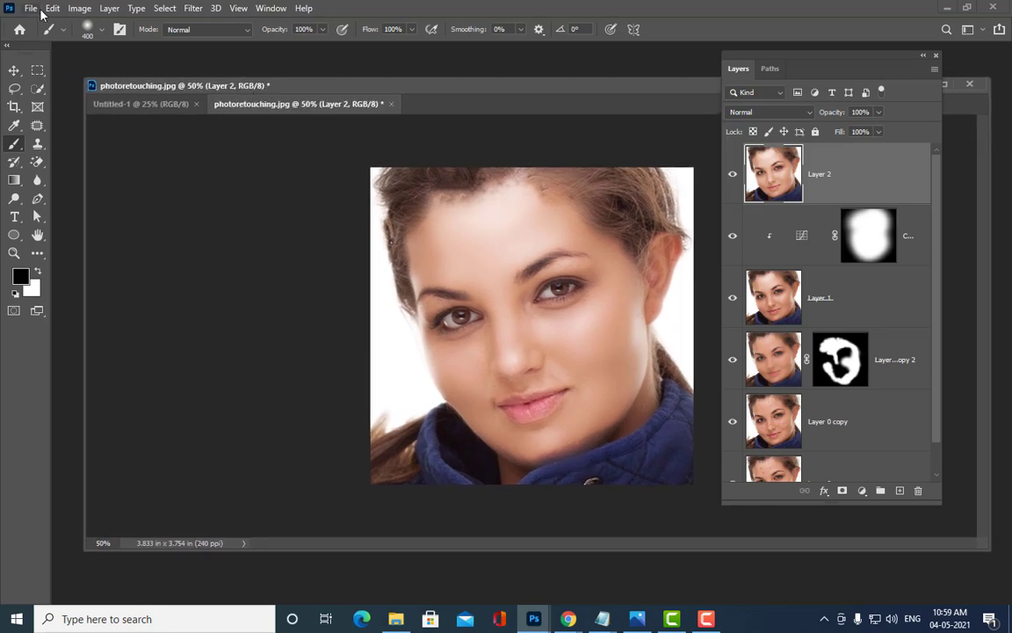
left_click(79, 8)
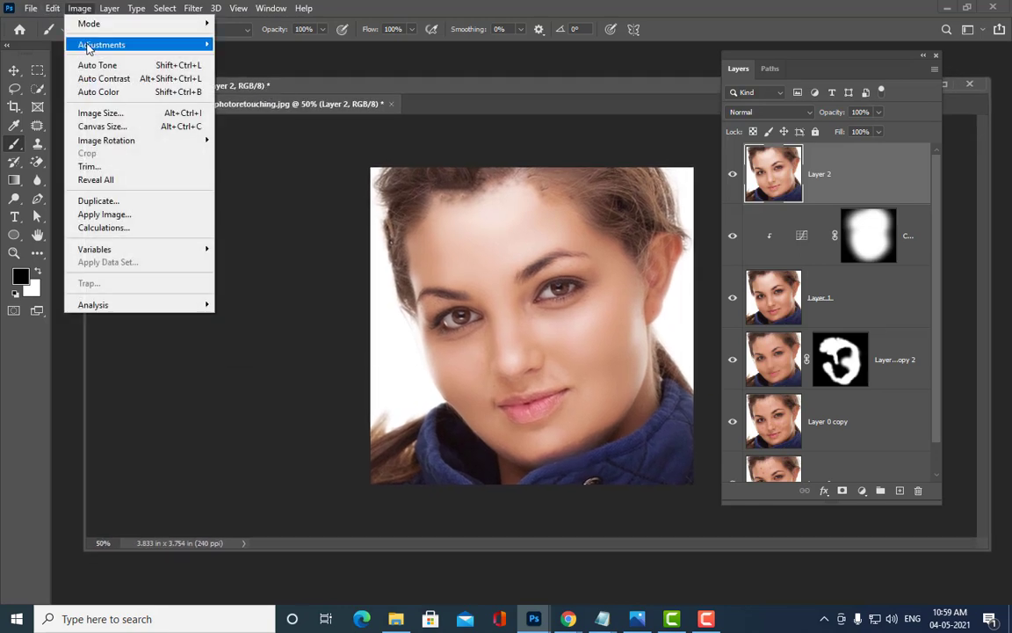
mouse_move(80, 44)
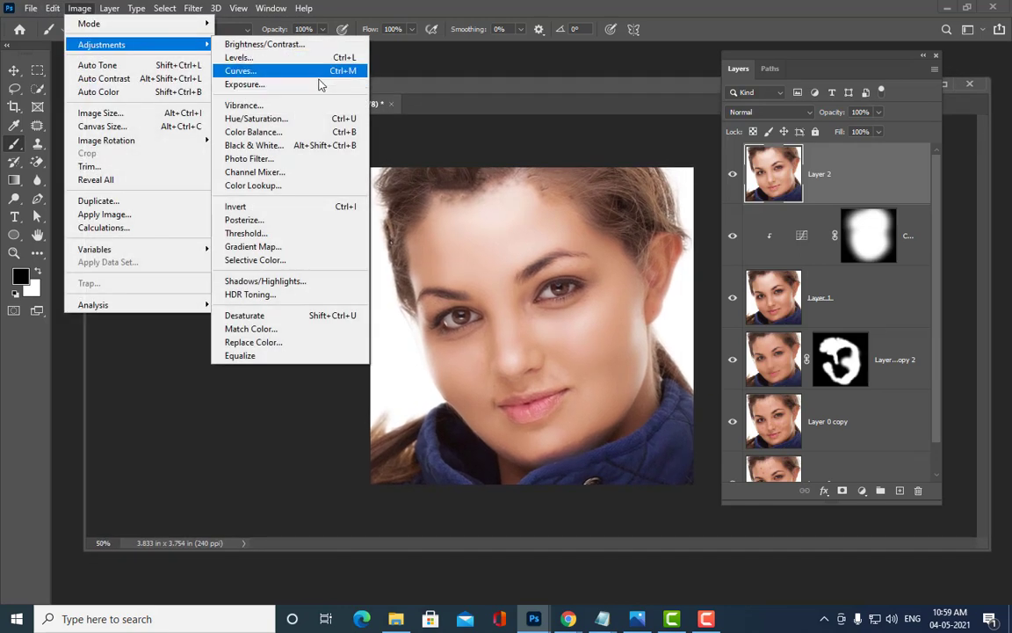
Step: Apply a Vibrance adjustment to Layer 2 with Vibrance +48 and Saturation 0
left_click(264, 105)
left_click_drag(361, 18, 513, 146)
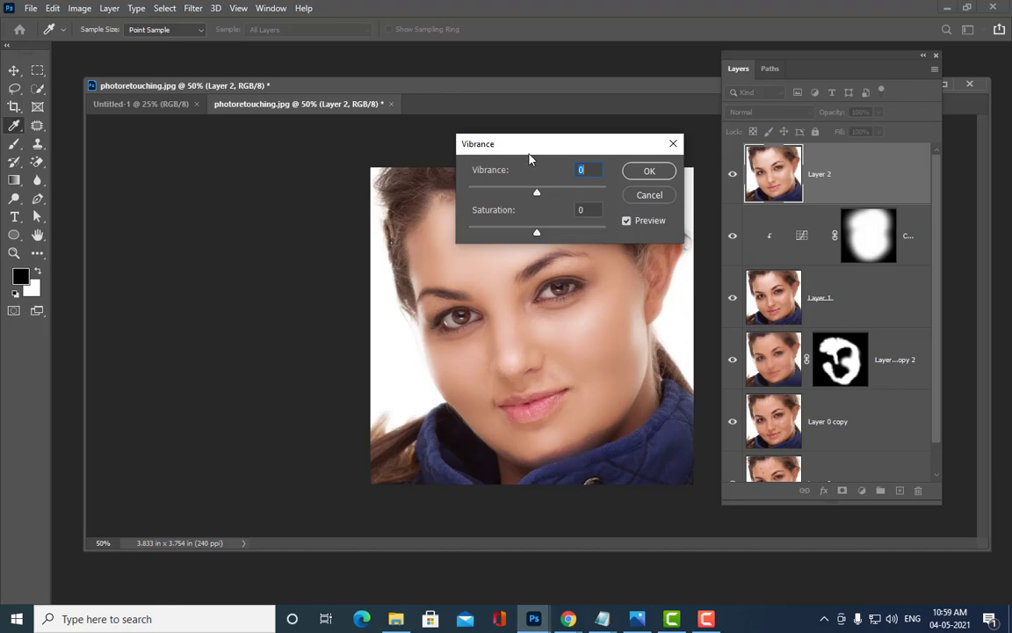
left_click_drag(527, 141, 230, 378)
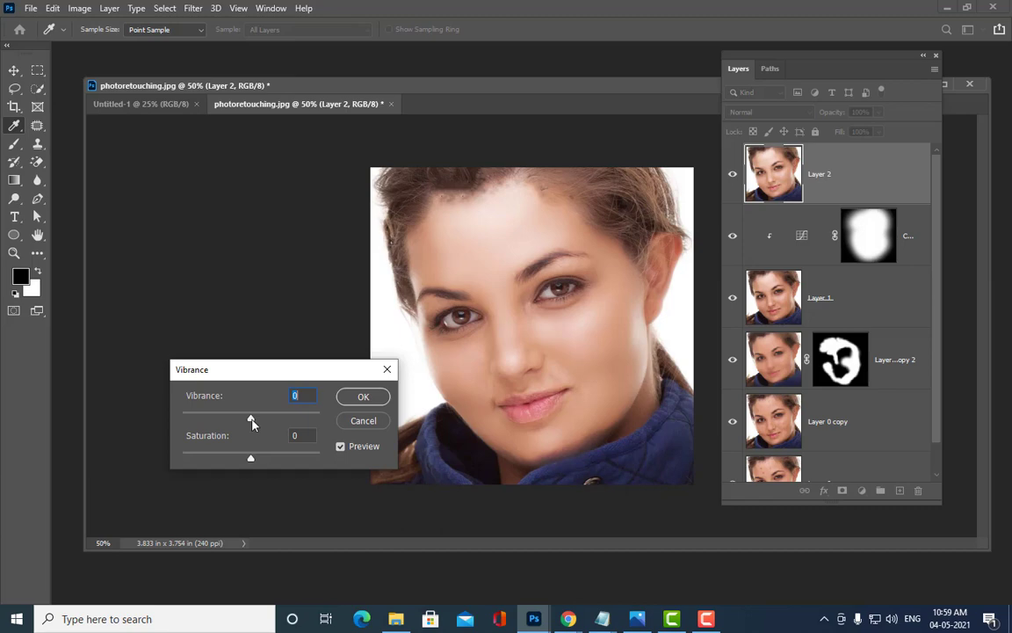
mouse_move(252, 422)
left_mouse_down()
mouse_move(277, 422)
mouse_move(252, 424)
left_mouse_up()
left_click_drag(252, 424, 315, 423)
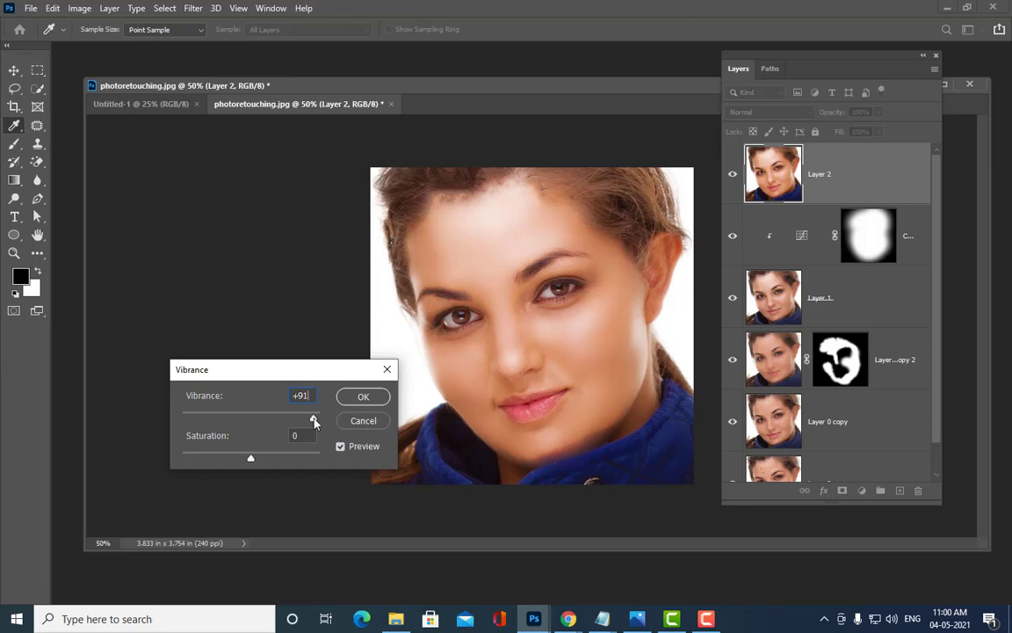
left_click_drag(315, 418, 315, 418)
mouse_move(251, 464)
left_mouse_down()
mouse_move(272, 461)
mouse_move(252, 463)
left_mouse_up()
left_click_drag(314, 422, 283, 423)
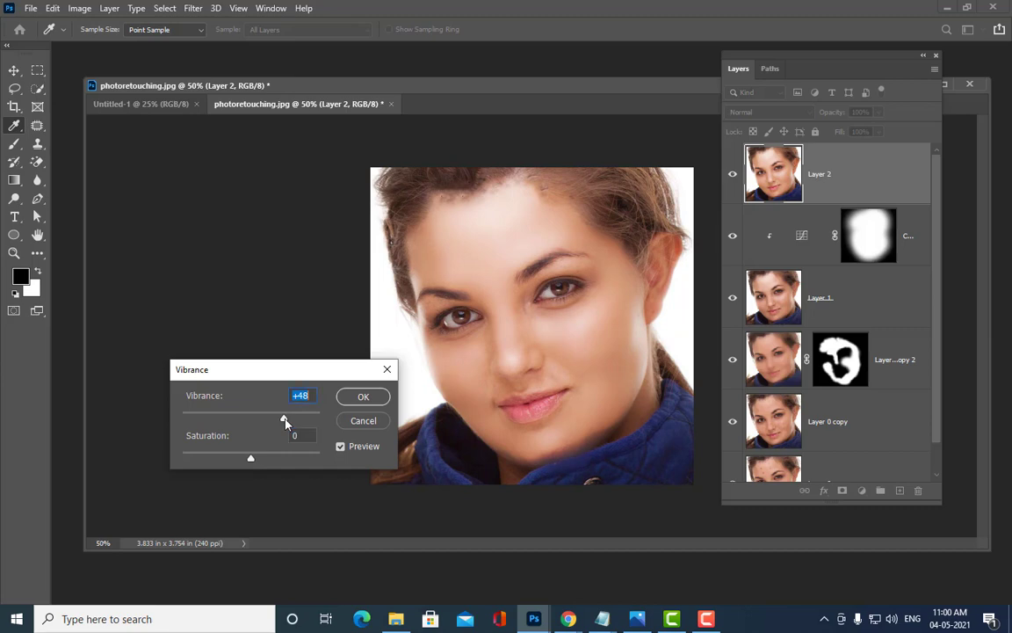
left_click(363, 397)
left_click(14, 143)
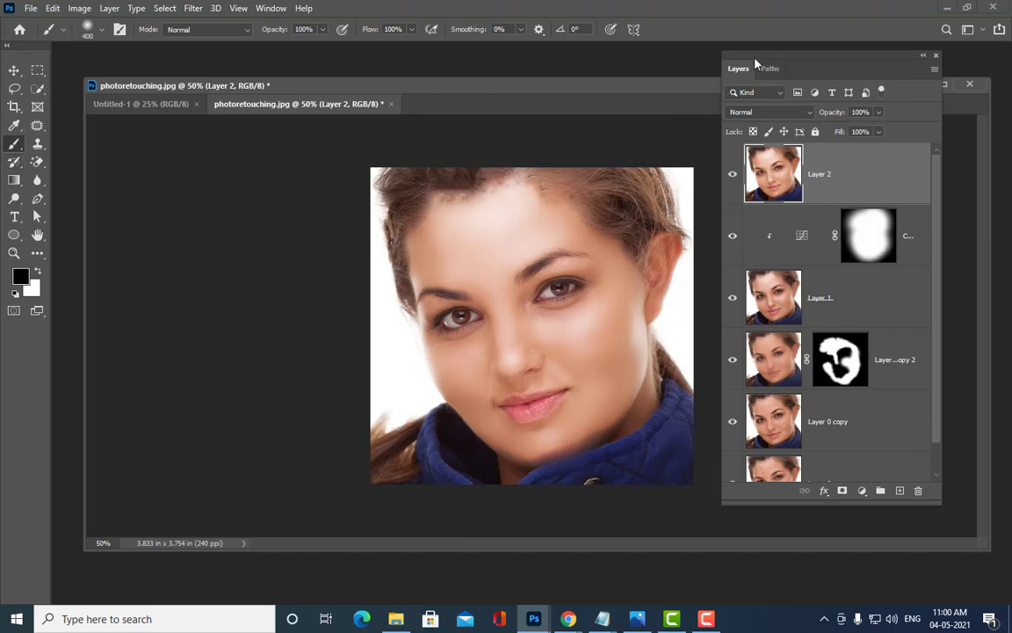
left_click_drag(755, 63, 759, 60)
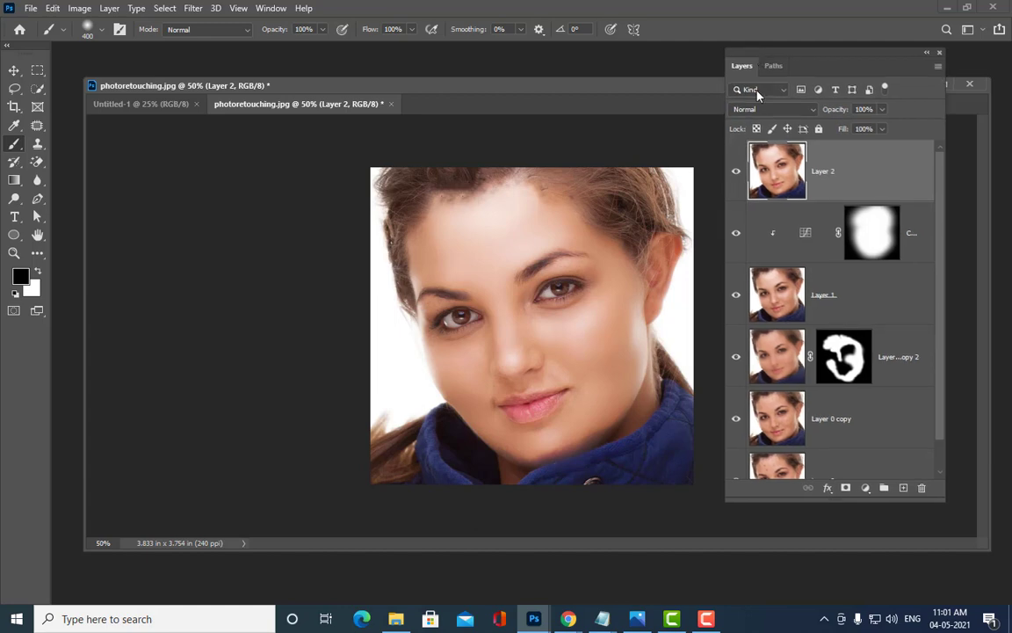
Step: Add a new empty Layer 3 and zoom the photo to 100% on the lips
left_click(904, 488)
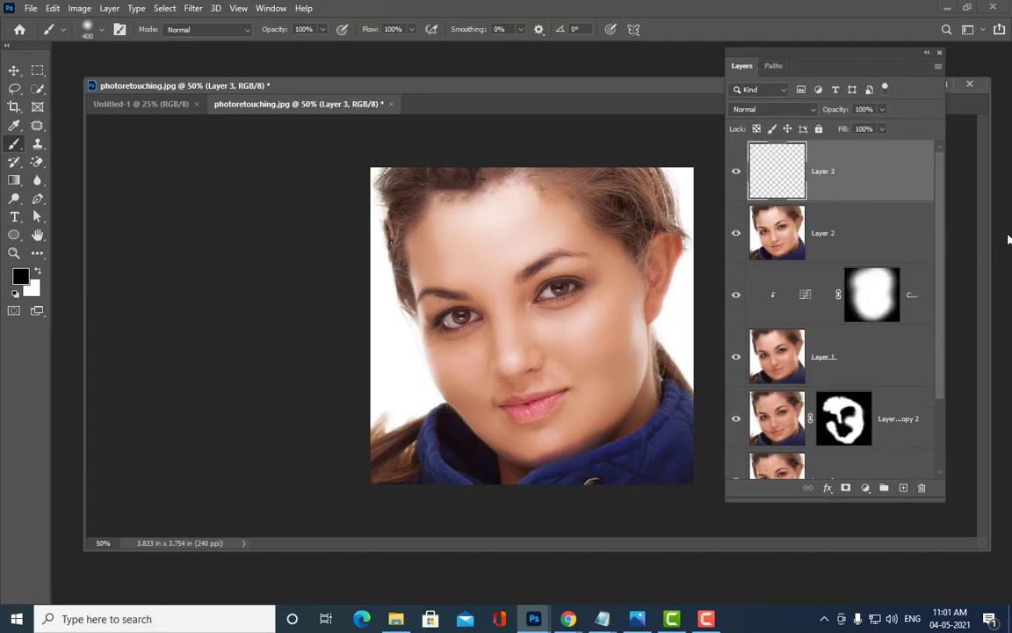
left_click_drag(739, 54, 816, 43)
left_click_drag(613, 87, 570, 53)
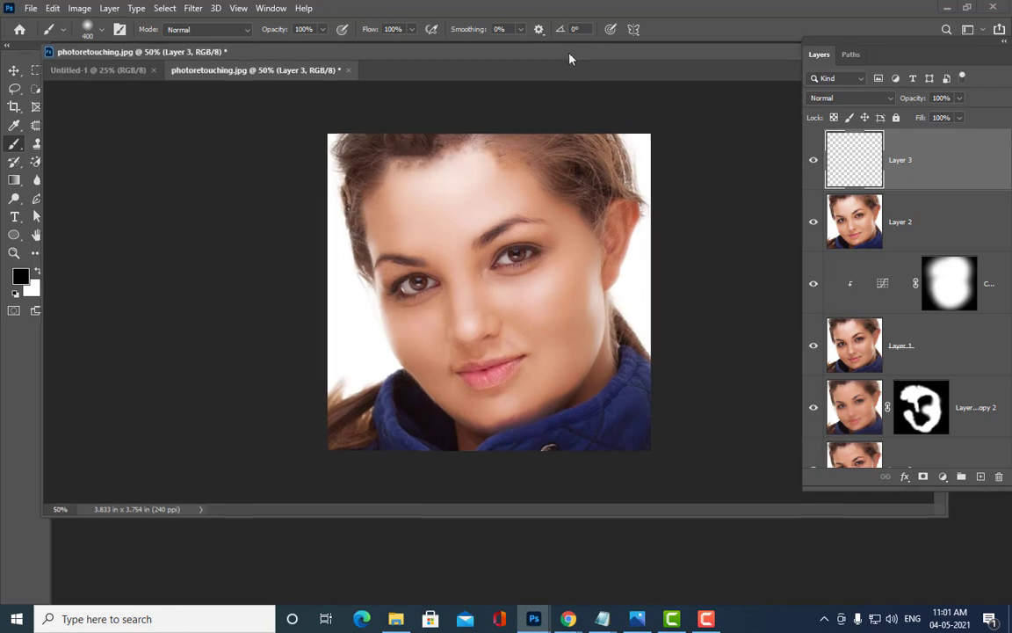
key("ctrl+plus")
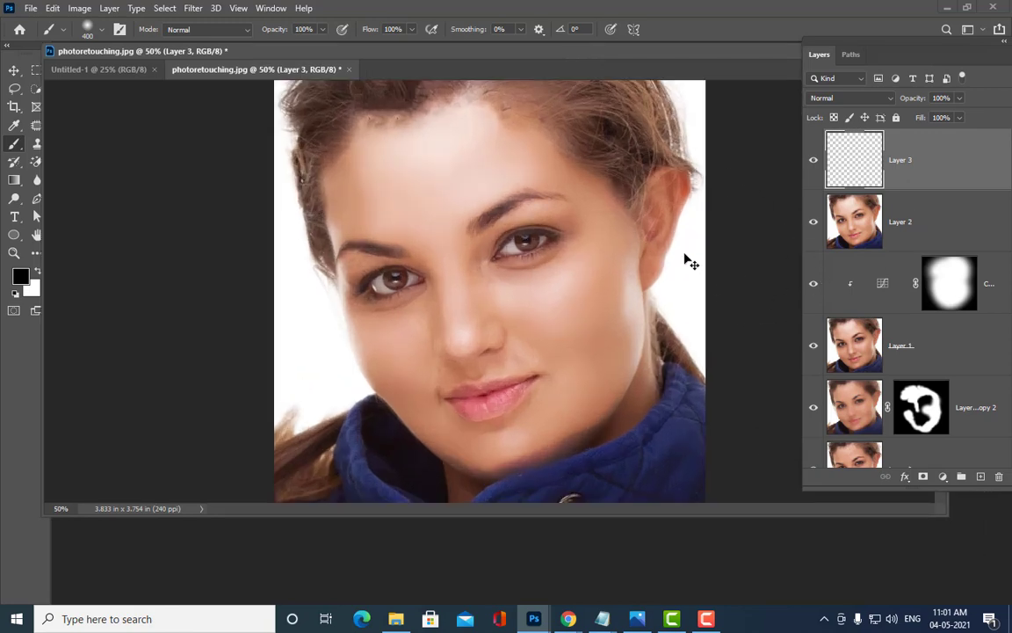
key("ctrl+plus")
key("ctrl+plus")
key("ctrl+minus")
key("ctrl+plus")
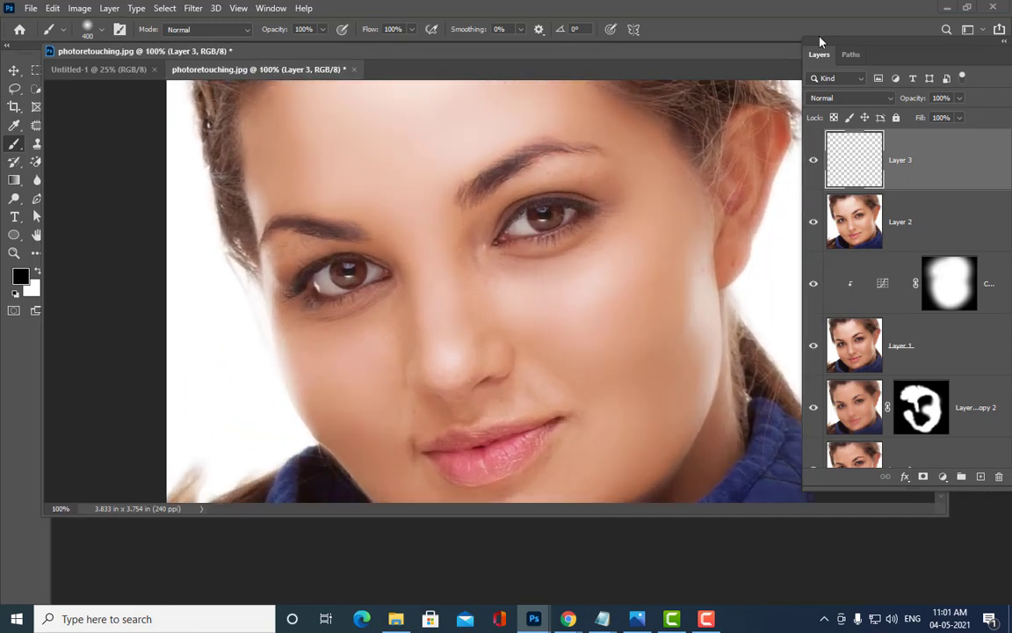
left_click_drag(819, 41, 904, 38)
scroll(768, 181, "down", 3)
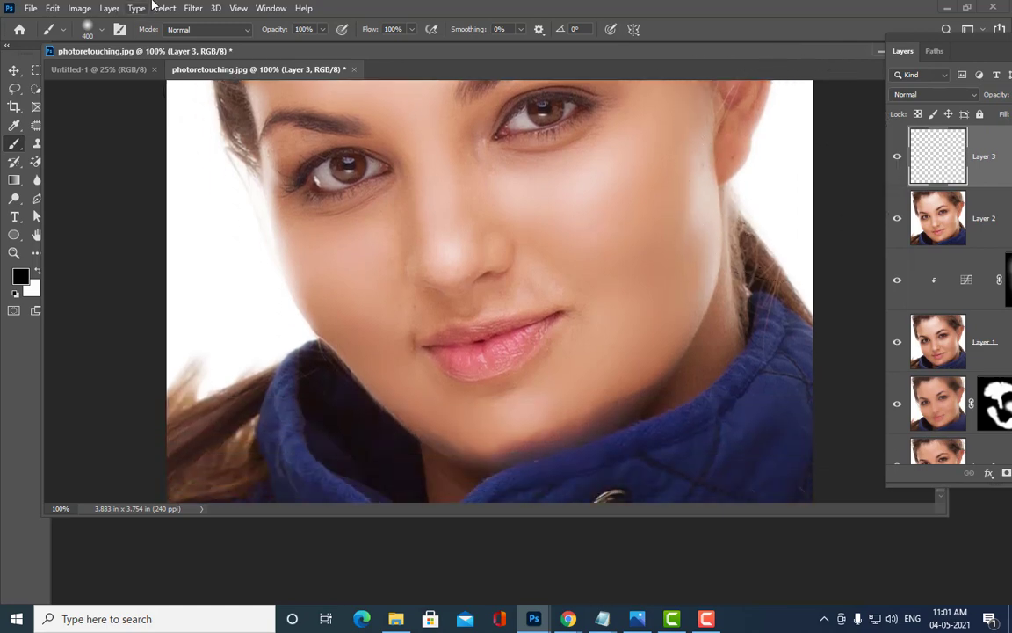
left_click_drag(234, 45, 304, 52)
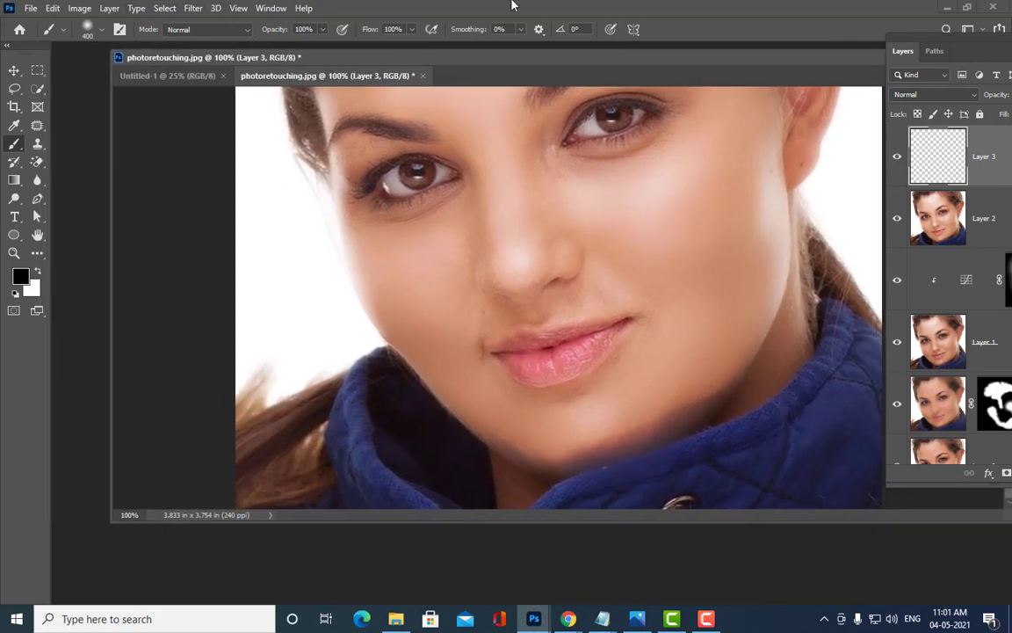
left_click_drag(921, 42, 903, 42)
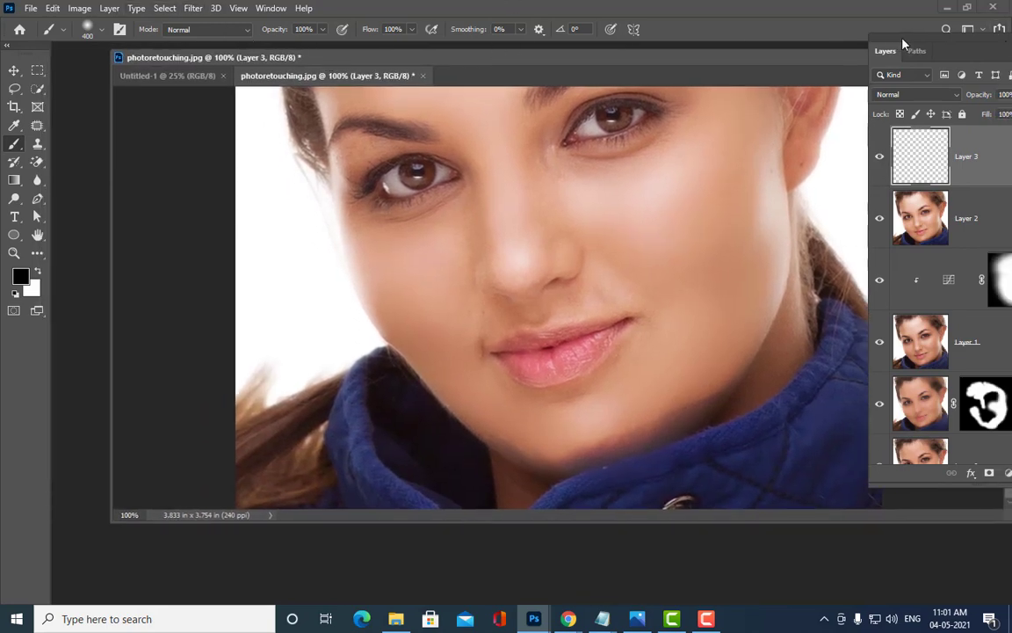
Step: Select the standard Pen tool in Path mode
left_click(37, 198)
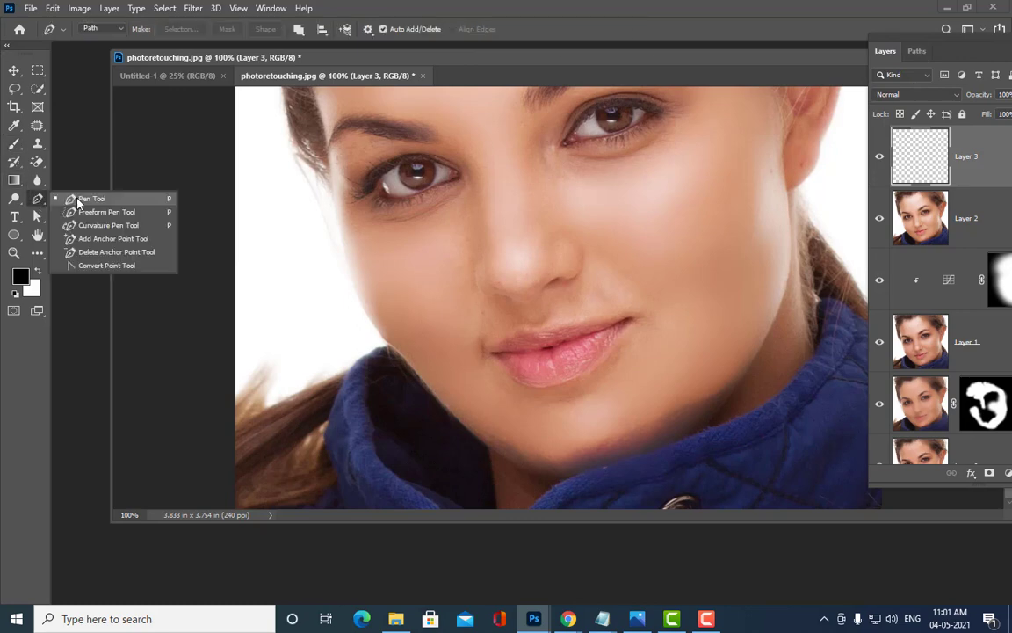
left_click(77, 200)
left_click(94, 29)
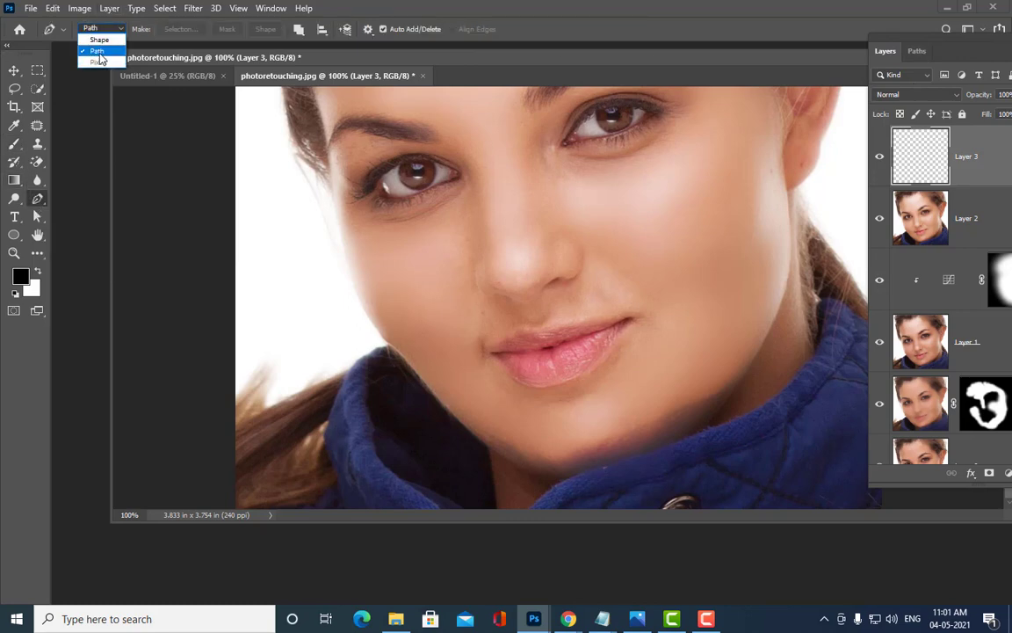
left_click(98, 51)
left_click_drag(397, 54, 374, 49)
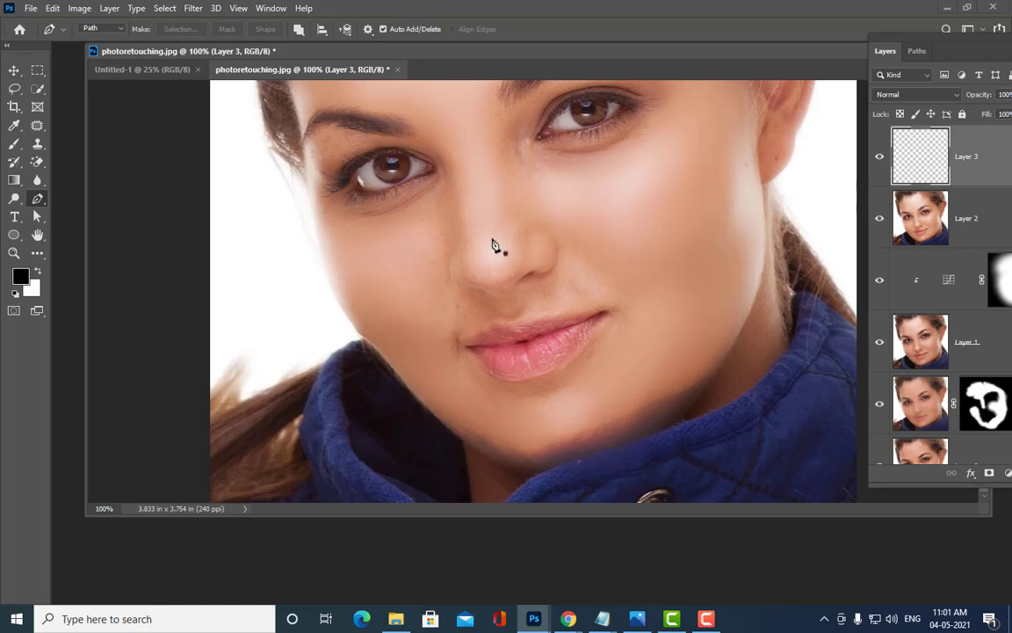
Step: Trace a closed path around the upper and lower lip edges
left_click(466, 345)
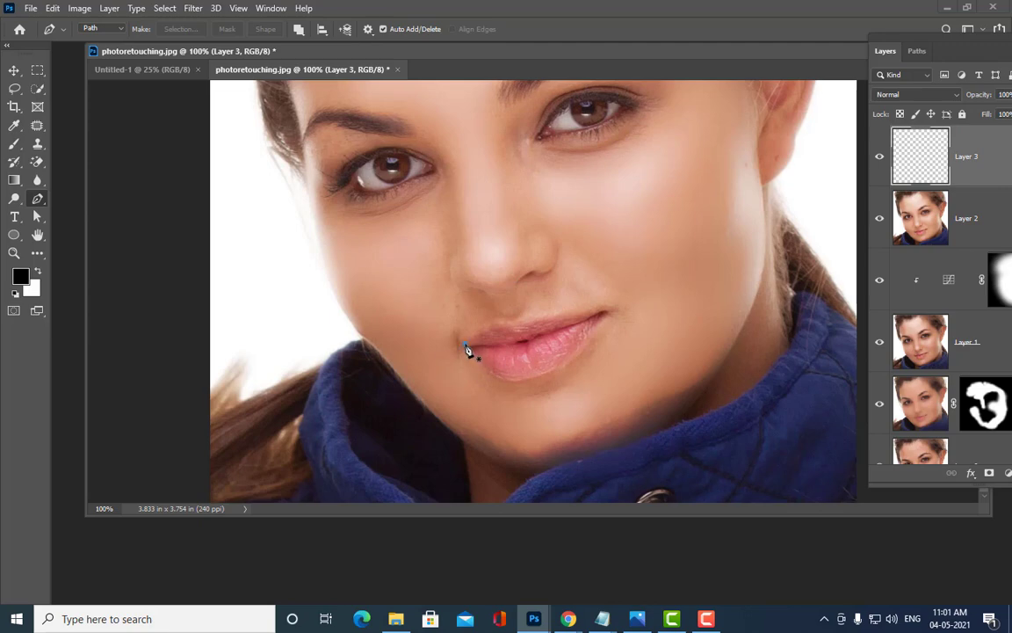
left_click_drag(507, 326, 524, 329)
left_click(525, 321)
left_click(533, 320)
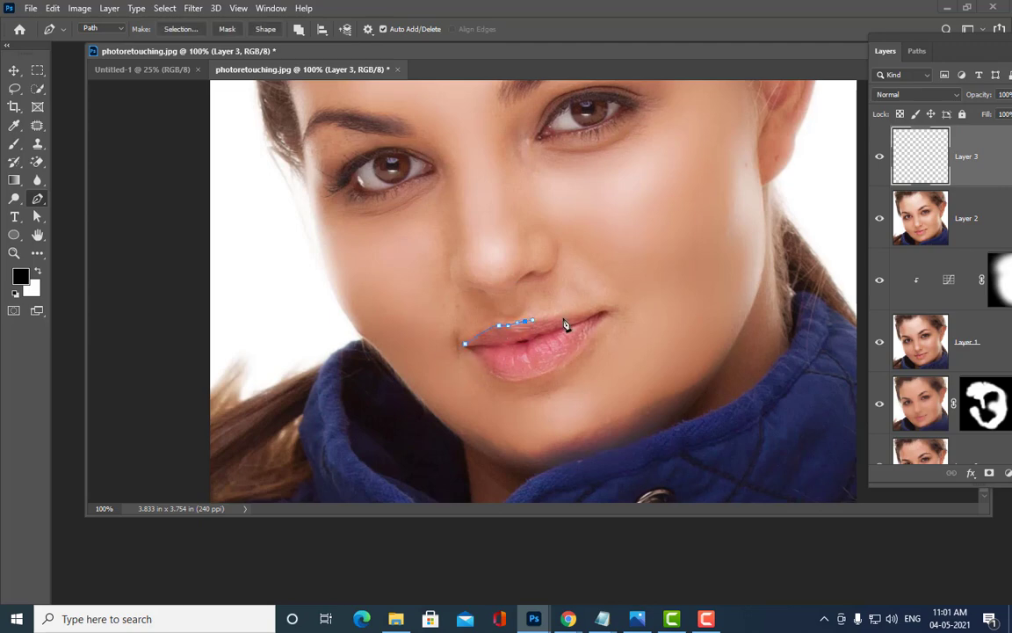
left_click(564, 318)
left_click(578, 312)
left_click(592, 310)
left_click(601, 310)
left_click(595, 327)
left_click(581, 344)
left_click(563, 362)
left_click(552, 368)
left_click(540, 375)
left_click_drag(514, 380, 497, 377)
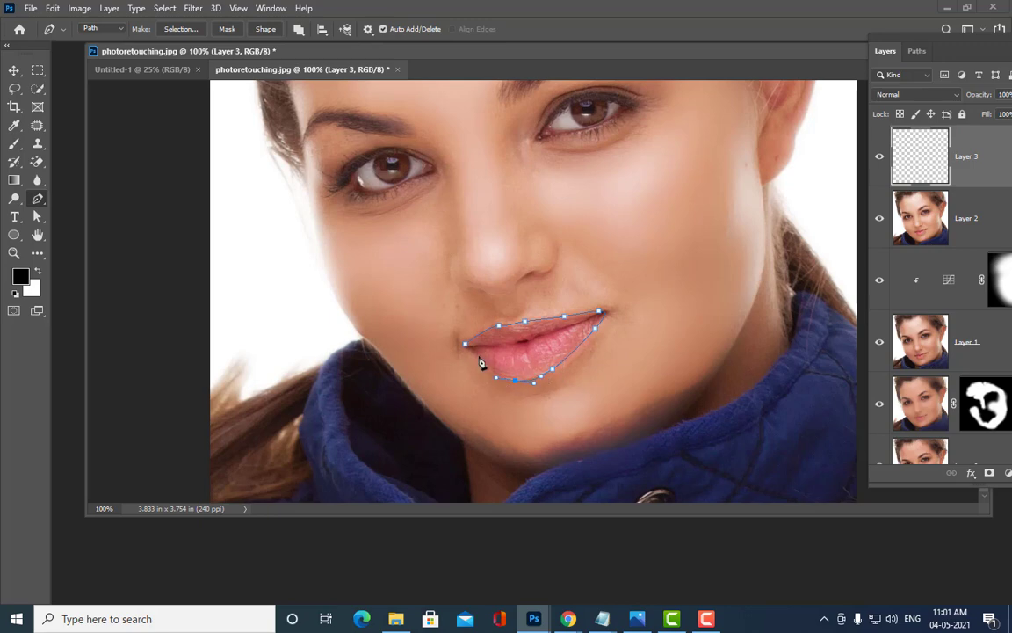
left_click(474, 355)
left_click(465, 344)
Step: Refine the lip path points with Direct Selection and load the path as a selection
left_click(37, 216)
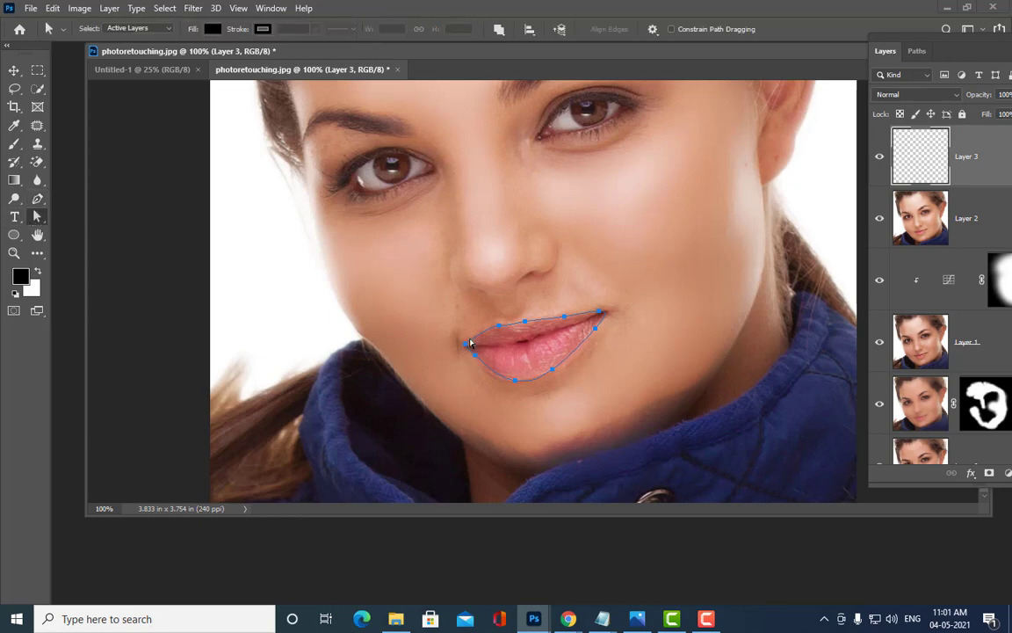
left_click_drag(464, 343, 494, 387)
left_click_drag(515, 381, 556, 371)
left_click(527, 323)
left_click(499, 326)
left_click_drag(490, 328, 486, 328)
left_click(599, 312)
left_click(676, 353)
key("ctrl+Return")
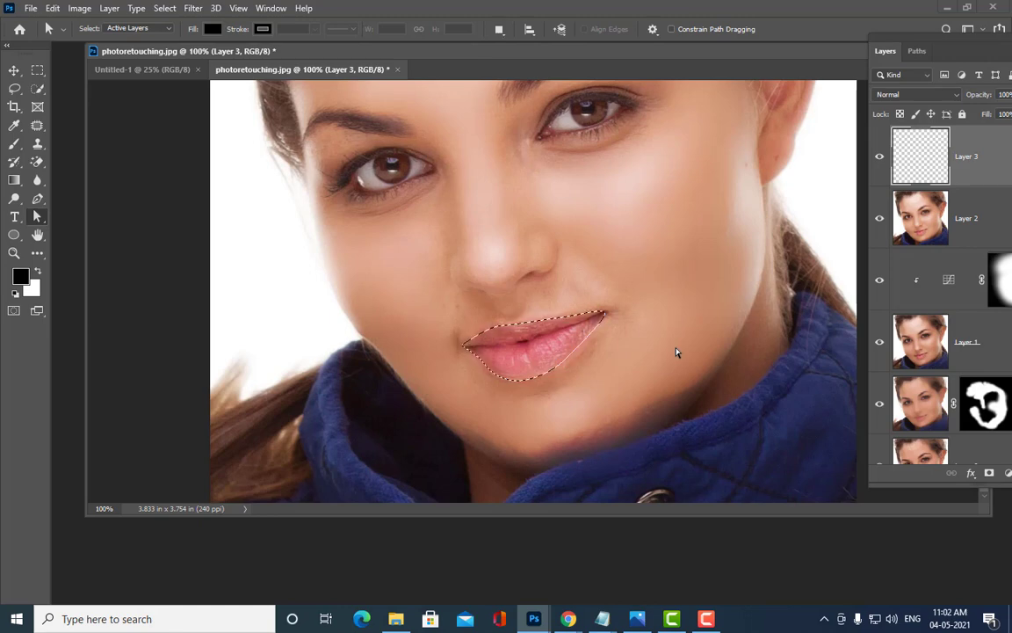
left_click(37, 70)
Step: Feather the lip selection with a 3-pixel radius
right_click(535, 332)
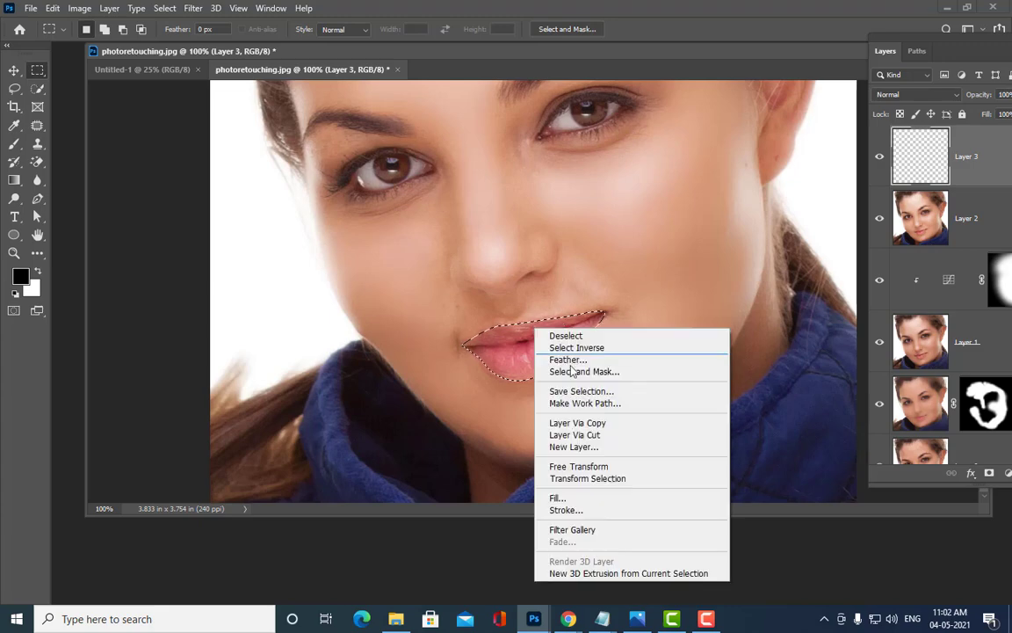
left_click(566, 356)
left_click_drag(675, 72, 676, 73)
left_click_drag(665, 92, 601, 102)
type("5")
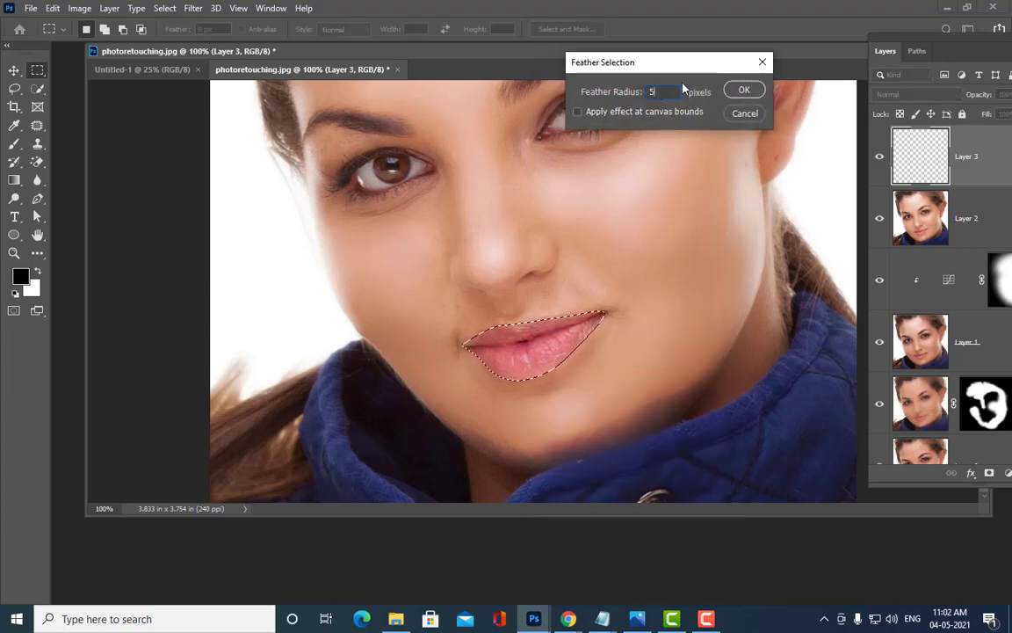
left_click_drag(678, 65, 565, 99)
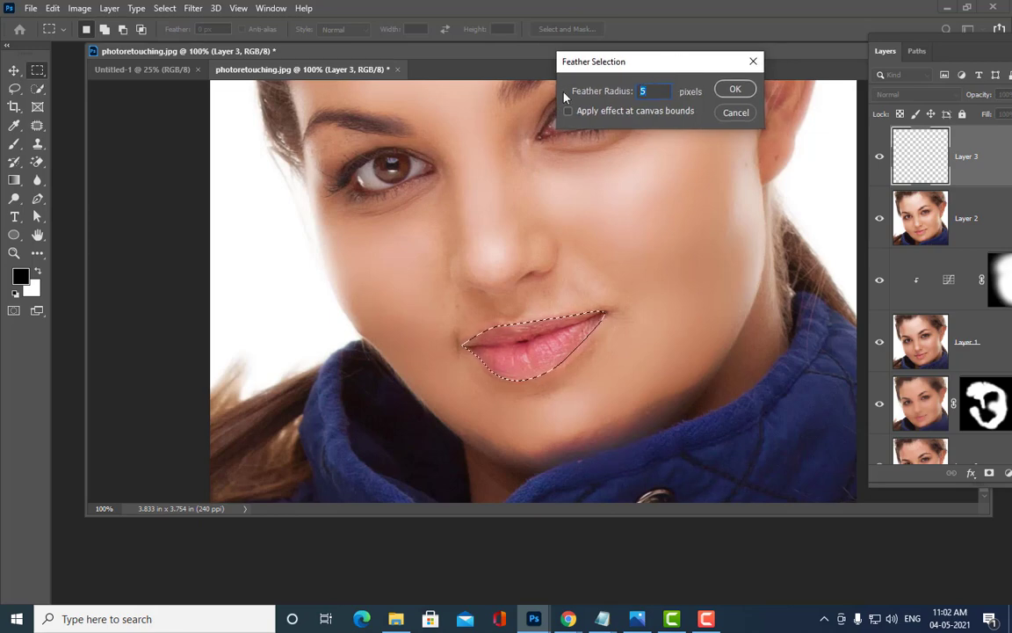
type("3")
left_click_drag(702, 61, 706, 54)
left_click_drag(663, 84, 592, 84)
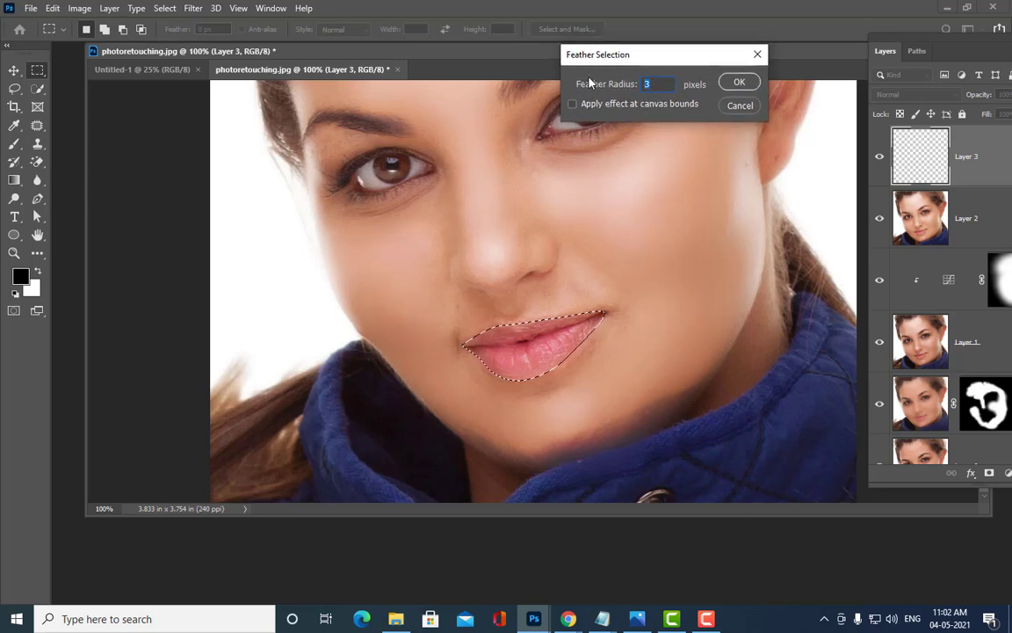
left_click(737, 83)
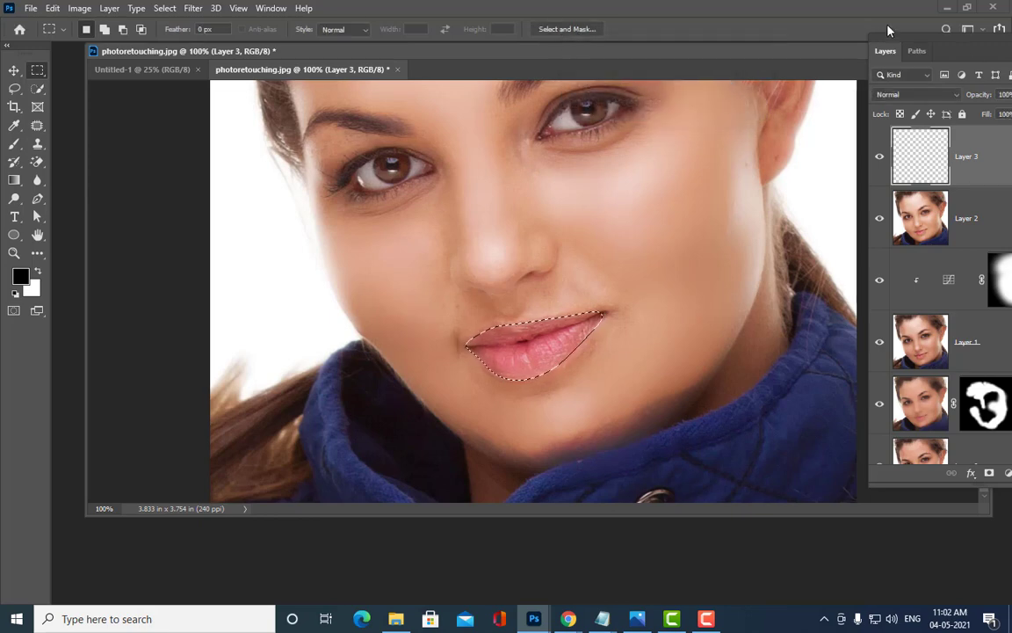
Step: Set the foreground colour to ff0000, fill the lip selection with it, and deselect
left_click_drag(890, 40, 751, 58)
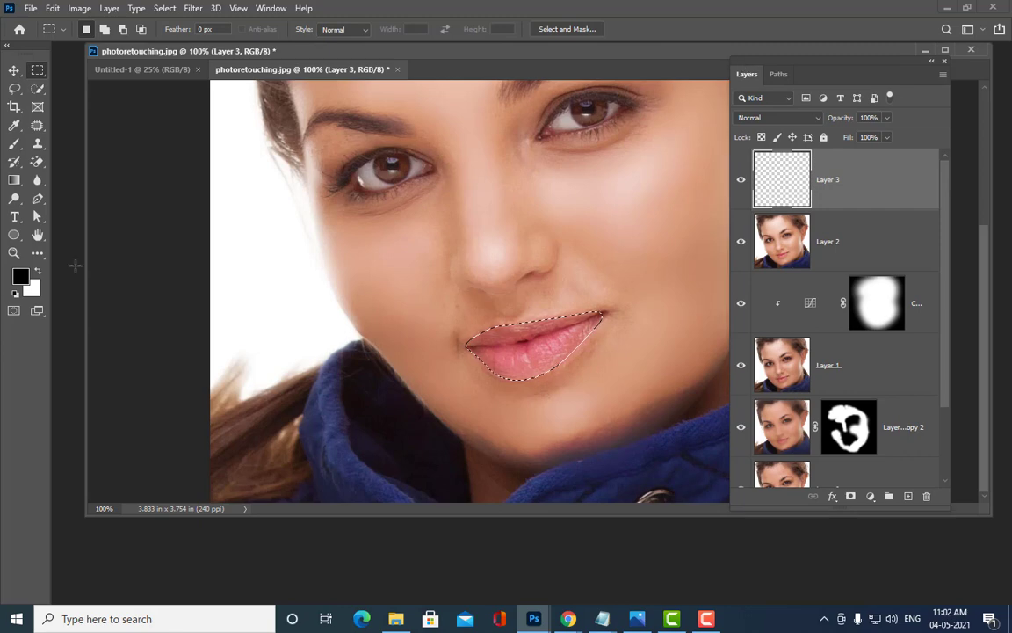
left_click(21, 278)
type("ff0000")
left_click(786, 79)
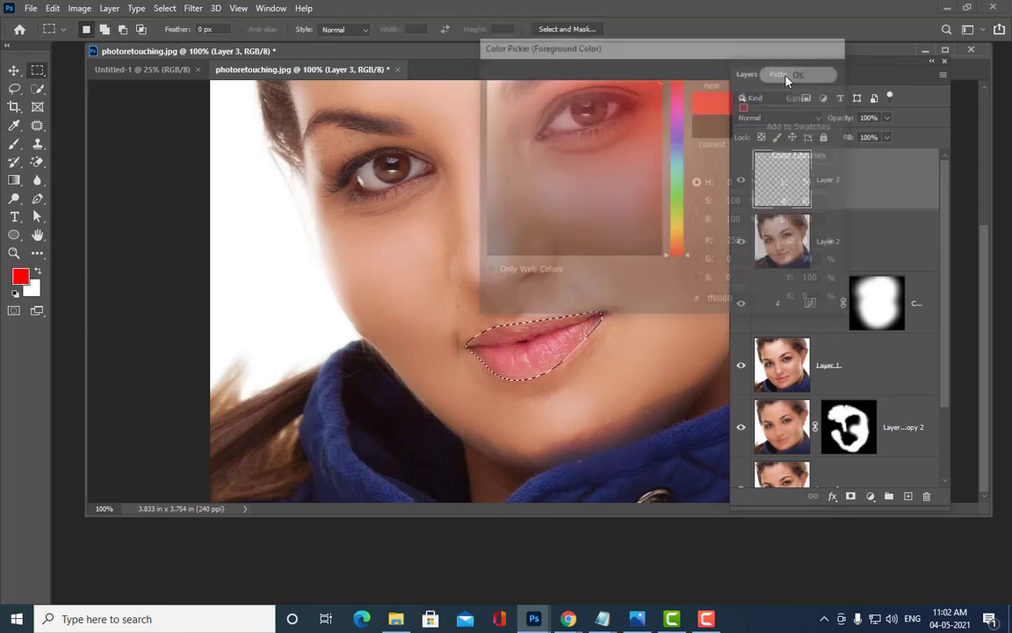
left_click_drag(763, 62, 812, 49)
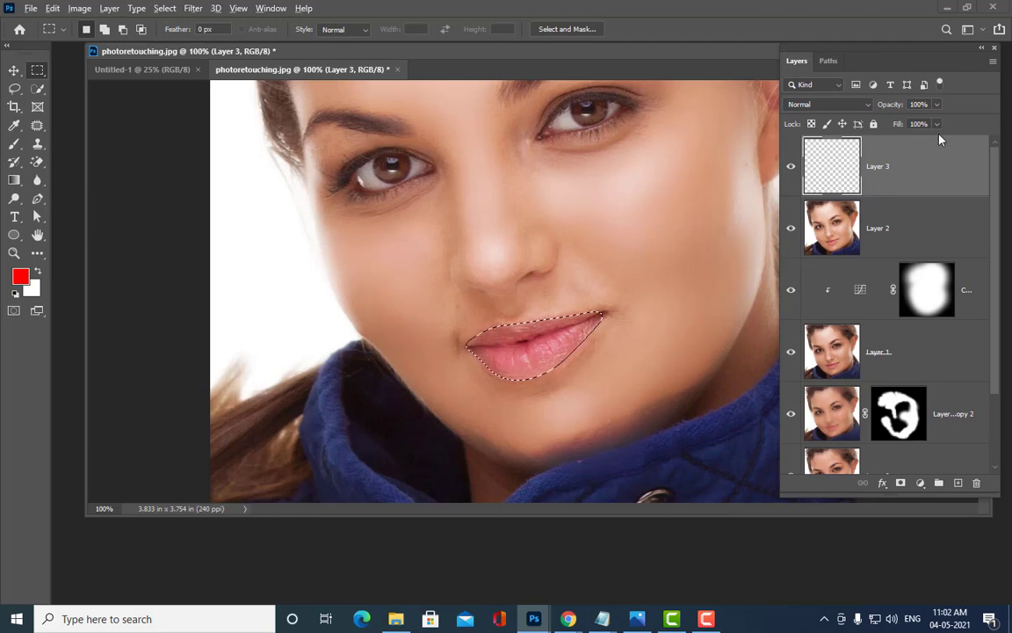
key("alt+BackSpace")
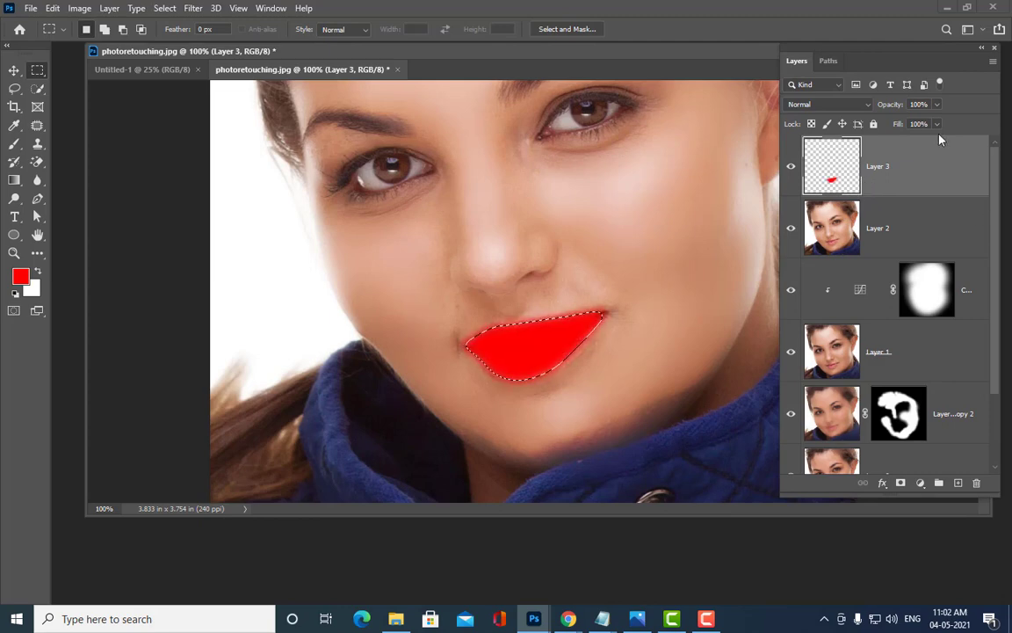
key("ctrl+d")
Step: Set Layer 3's blend mode to Multiply and review the red lips at 66.7% zoom
left_click_drag(820, 44, 768, 78)
left_click(774, 132)
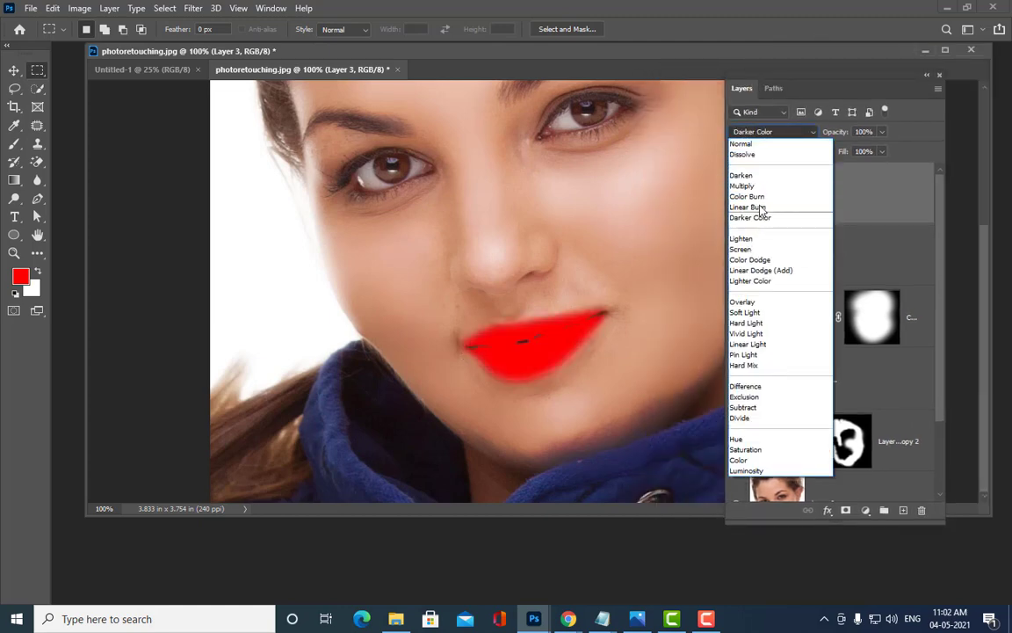
left_click(741, 186)
left_click_drag(764, 80, 791, 73)
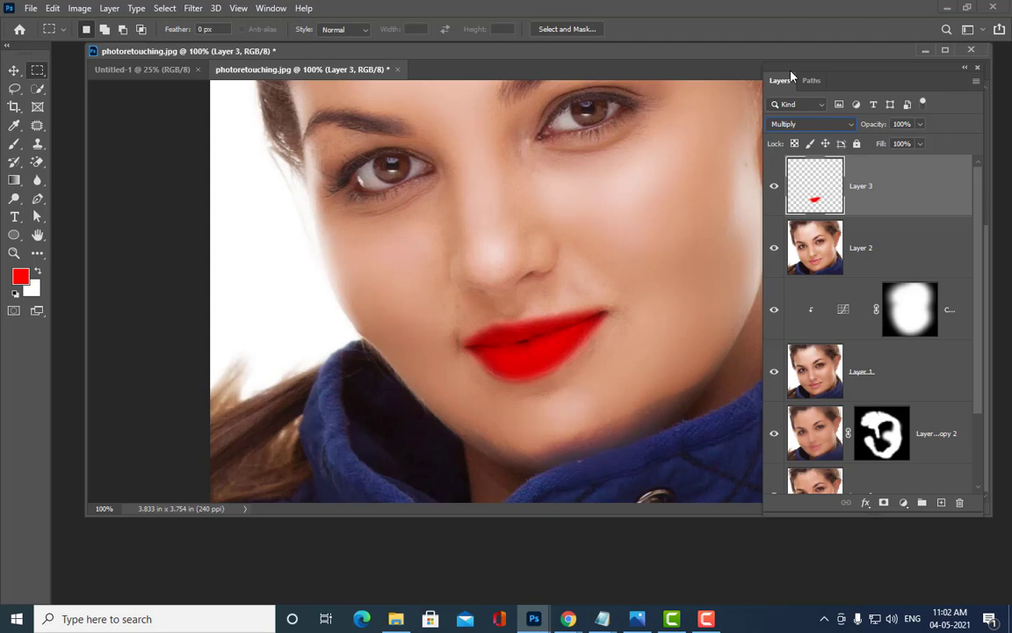
key("ctrl+minus")
key("ctrl+minus")
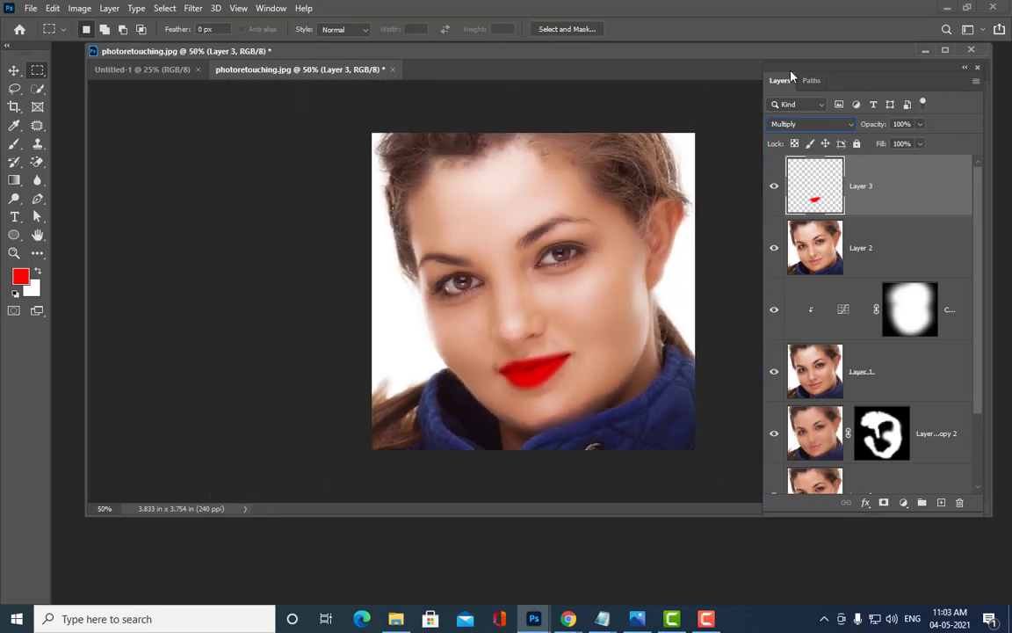
key("ctrl+plus")
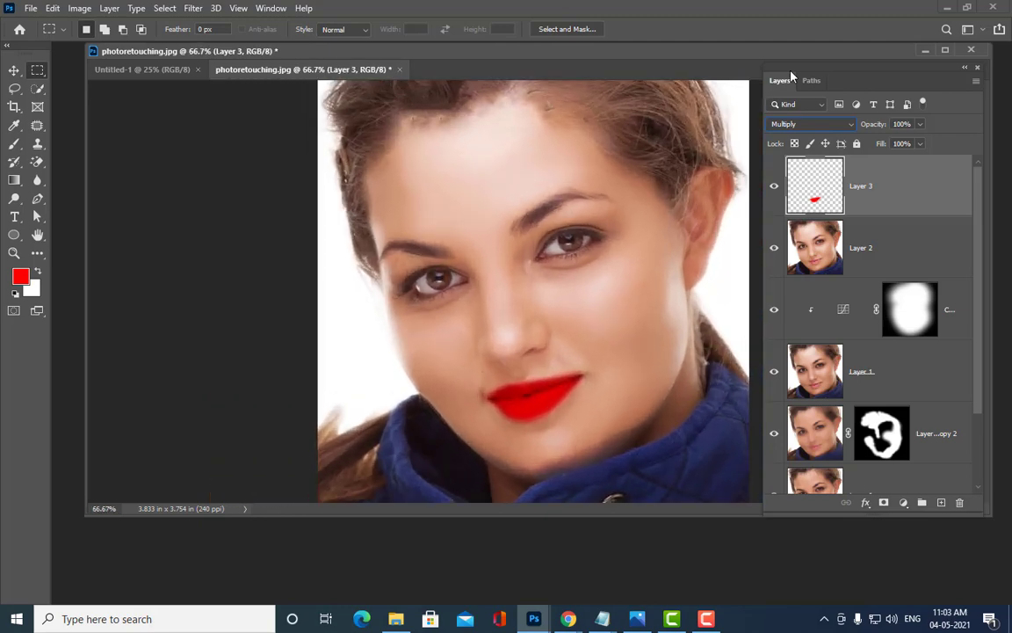
Step: Alt-split Layer 3's Underlying Layer white Blend If slider to about 88/255 for a soft red blend
double_click(924, 205)
left_click_drag(580, 15, 716, 10)
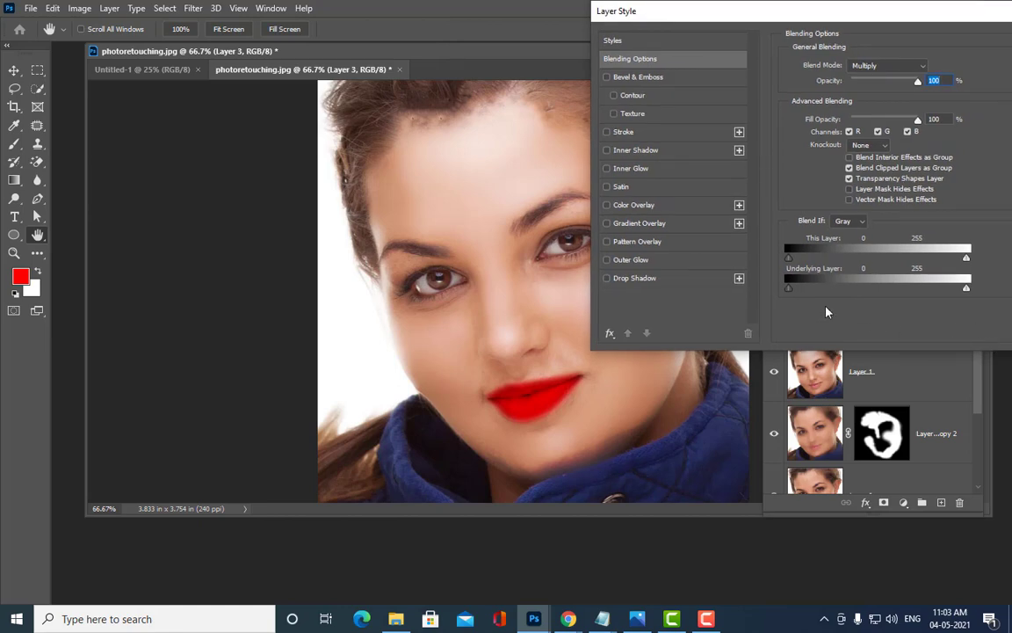
left_click_drag(859, 14, 434, 35)
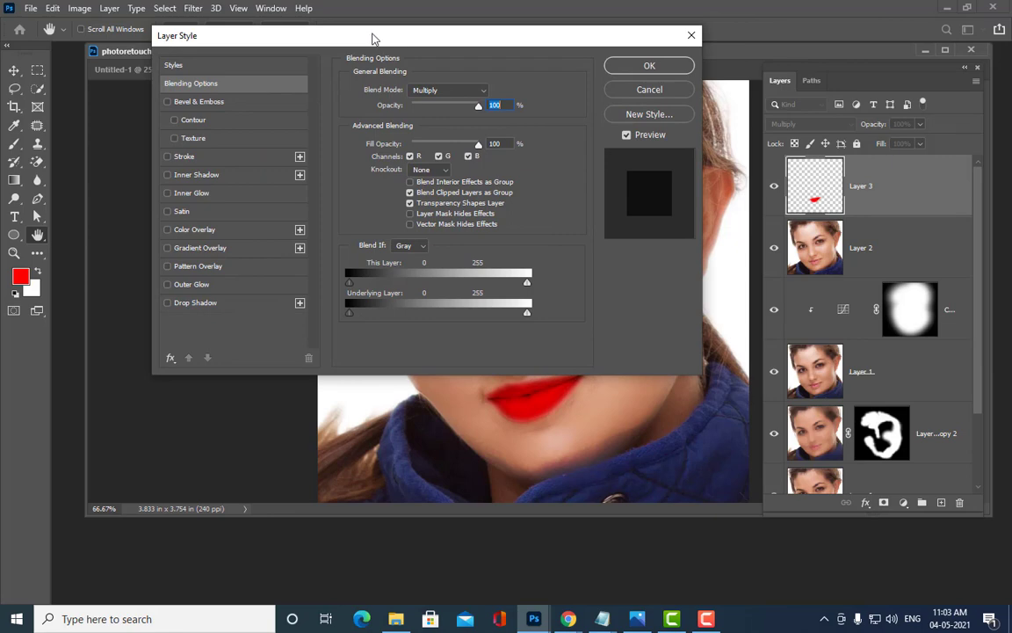
left_click_drag(371, 38, 818, 15)
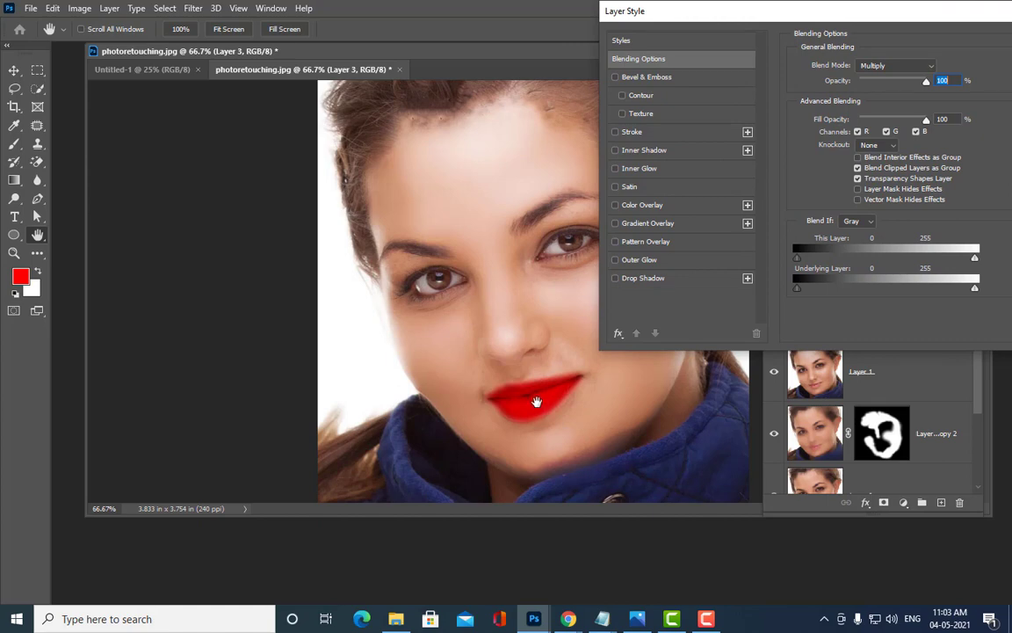
left_click_drag(802, 15, 785, 17)
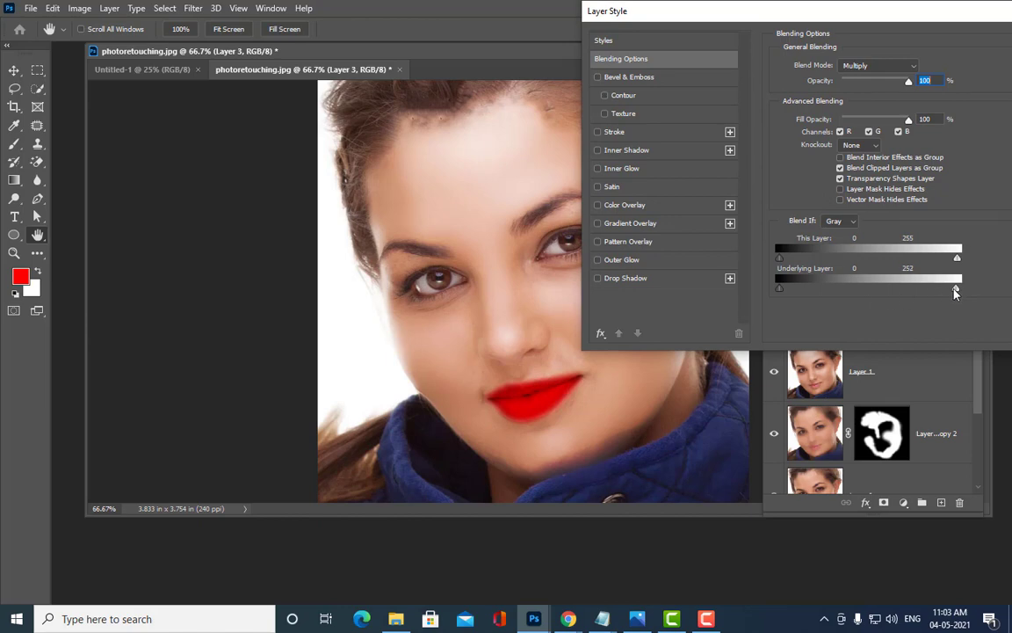
left_click_drag(957, 290, 881, 296)
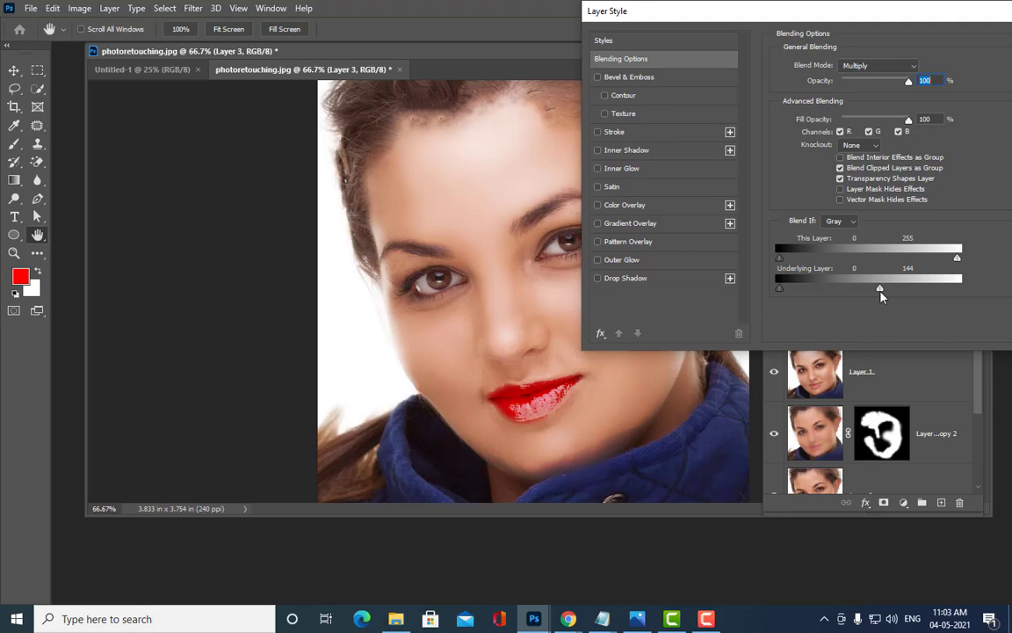
left_click_drag(879, 296, 876, 296)
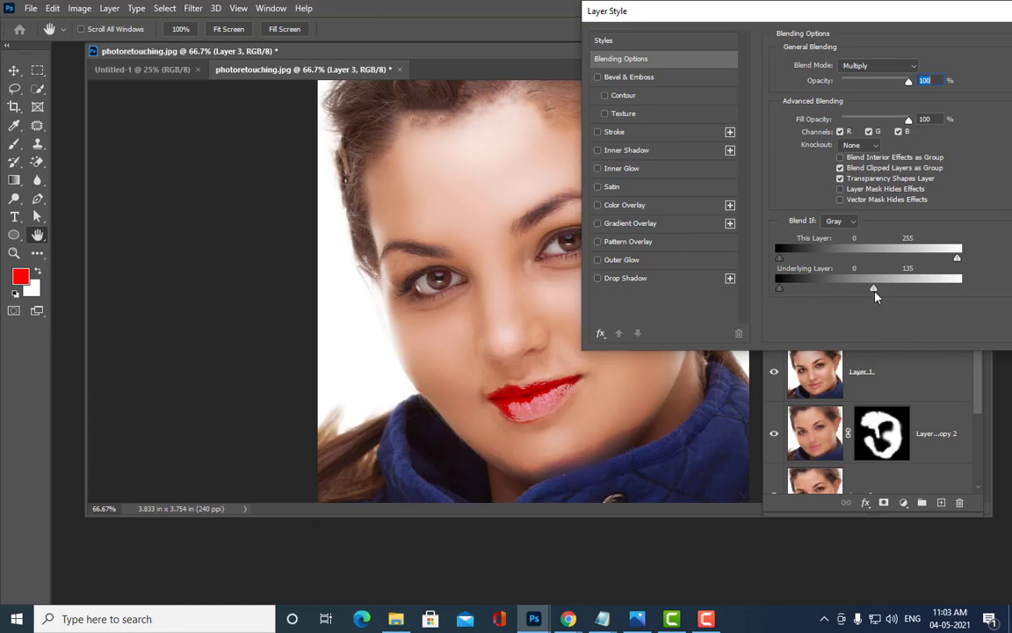
left_click_drag(873, 289, 925, 289)
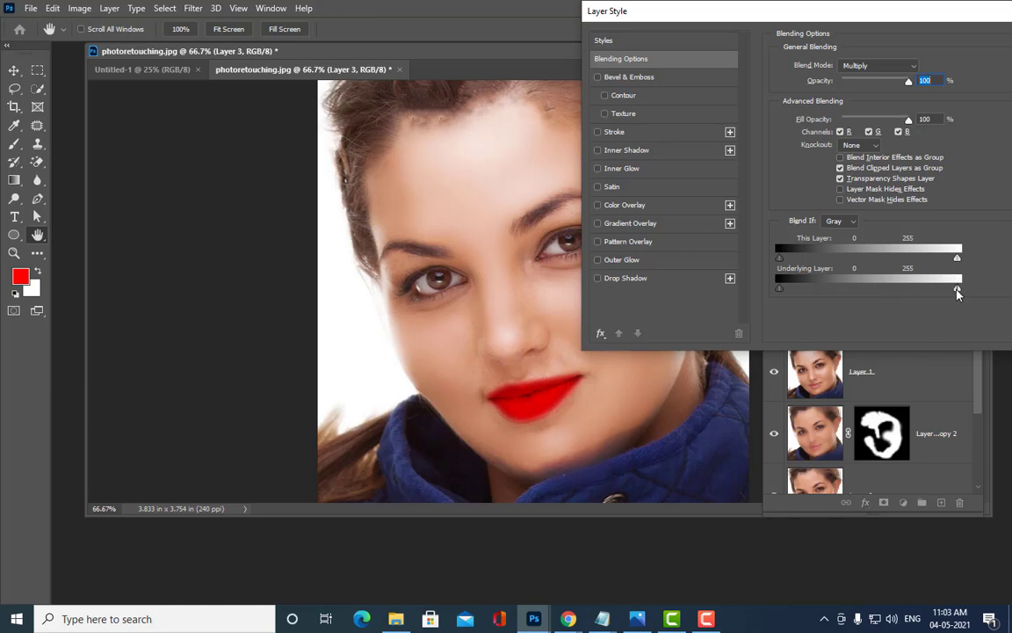
left_click_drag(958, 291, 952, 290)
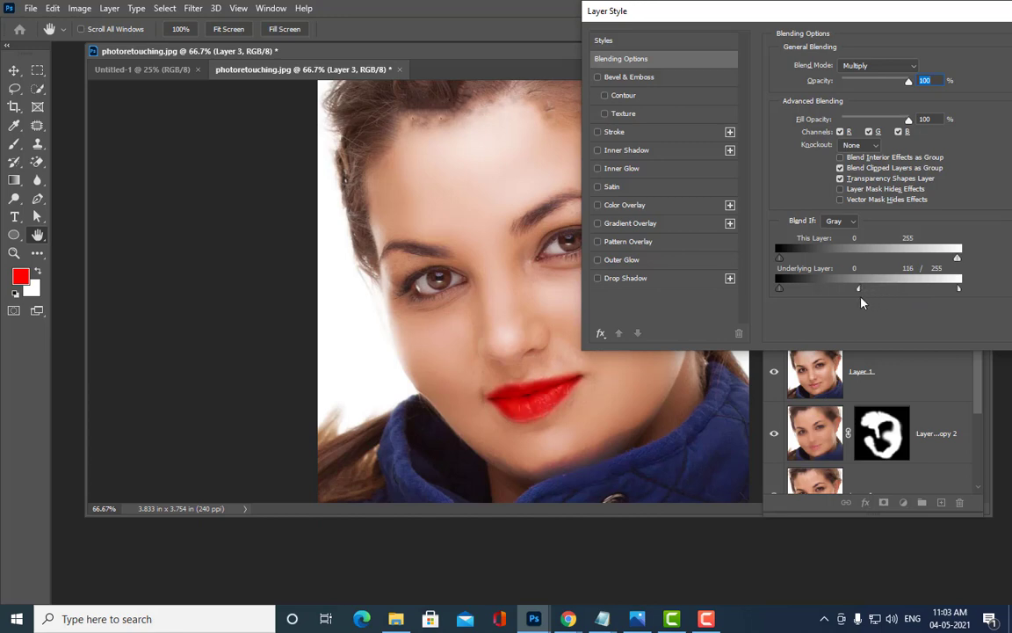
left_click_drag(861, 302, 844, 303)
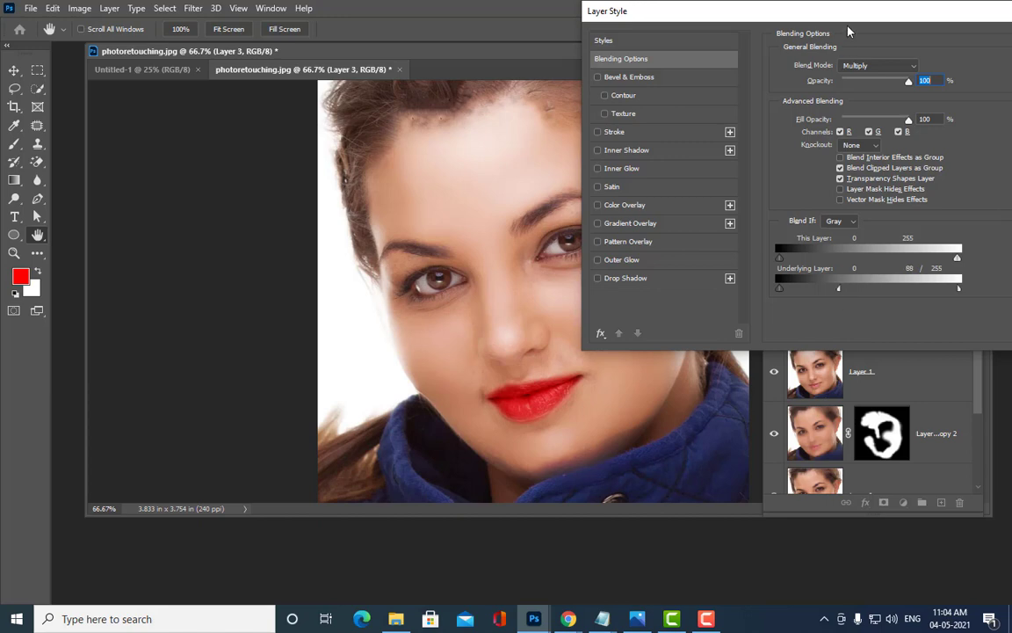
left_click_drag(770, 16, 542, 25)
left_click(848, 50)
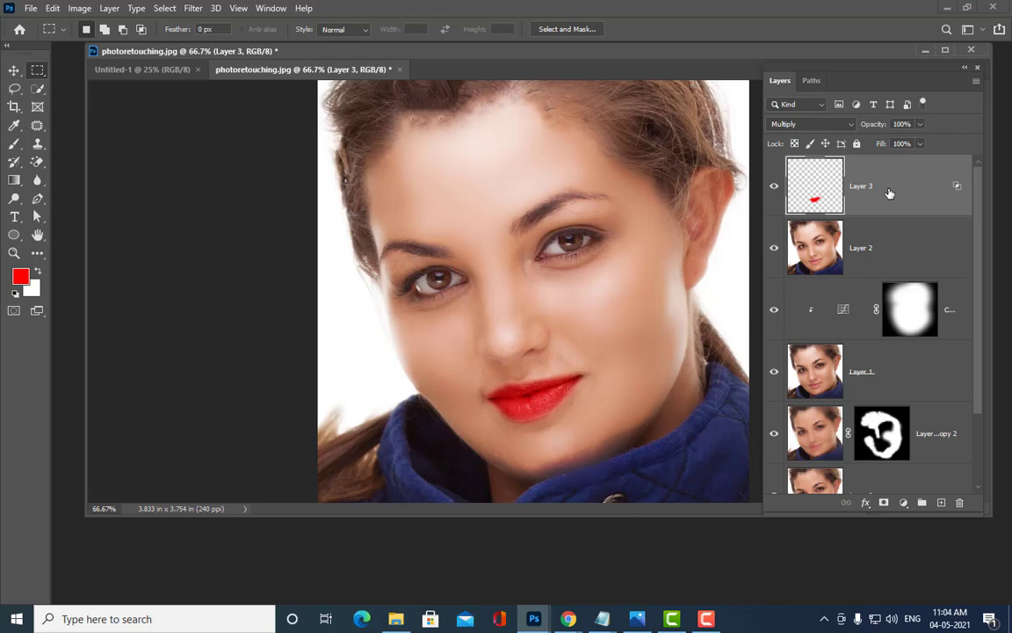
Step: Stamp all visible layers into a new merged Layer 4 with Ctrl+Alt+Shift+E
key("ctrl+shift+alt+e")
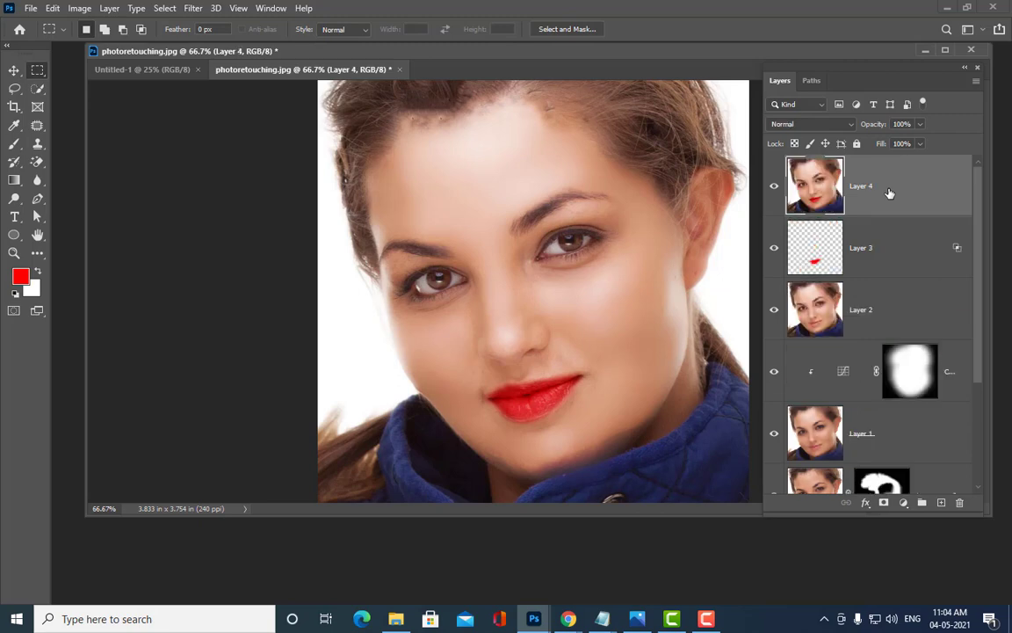
key("ctrl+minus")
key("ctrl+minus")
key("ctrl+plus")
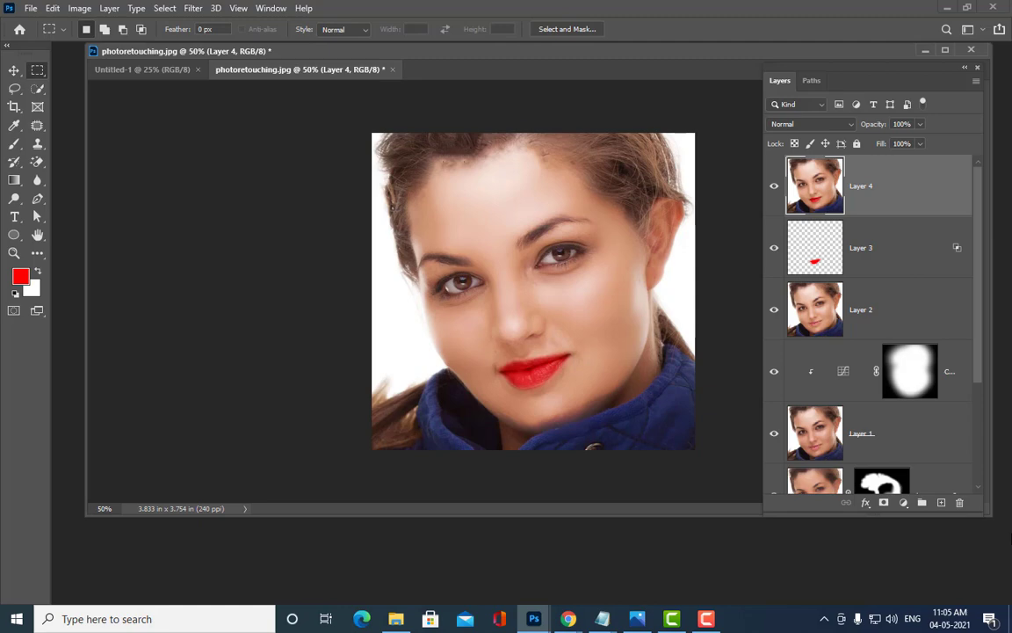
Step: Create a blank 297 × 210 mm document and float it in its own window
left_click(31, 8)
left_click(52, 25)
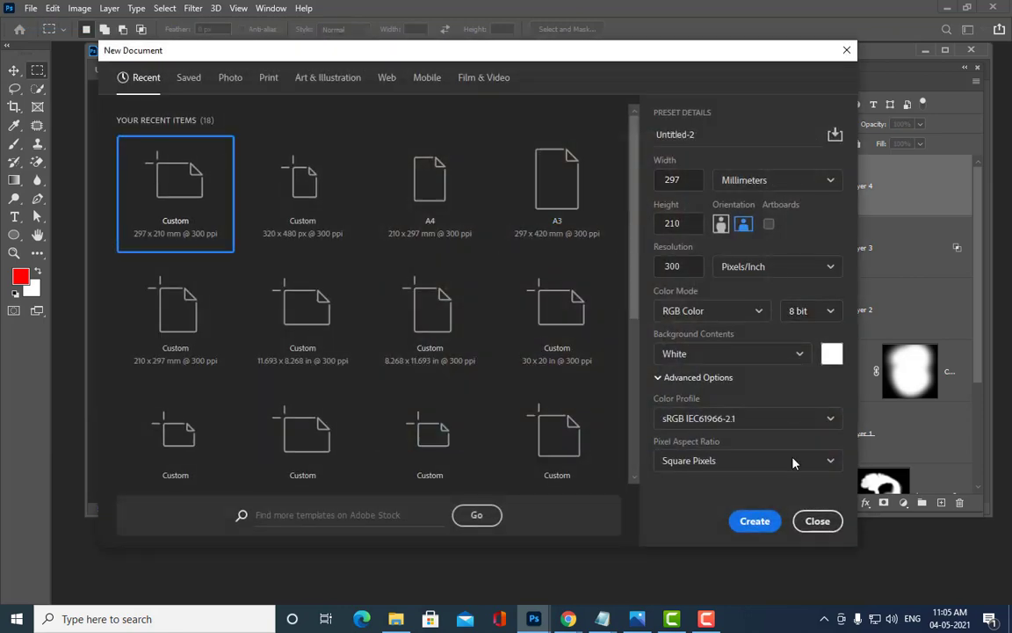
left_click(760, 522)
left_click_drag(445, 76, 703, 77)
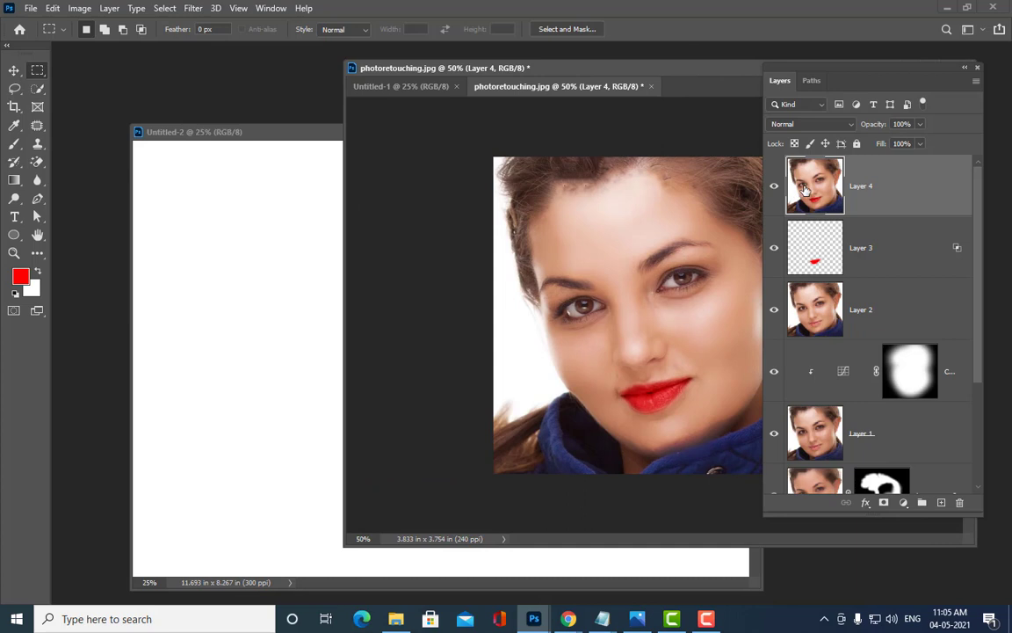
Step: Copy retouched Layer 4 and original Layer 0 into Untitled-2, aligned side by side
left_click_drag(814, 185, 597, 294)
left_click(14, 70)
left_click_drag(580, 71, 372, 63)
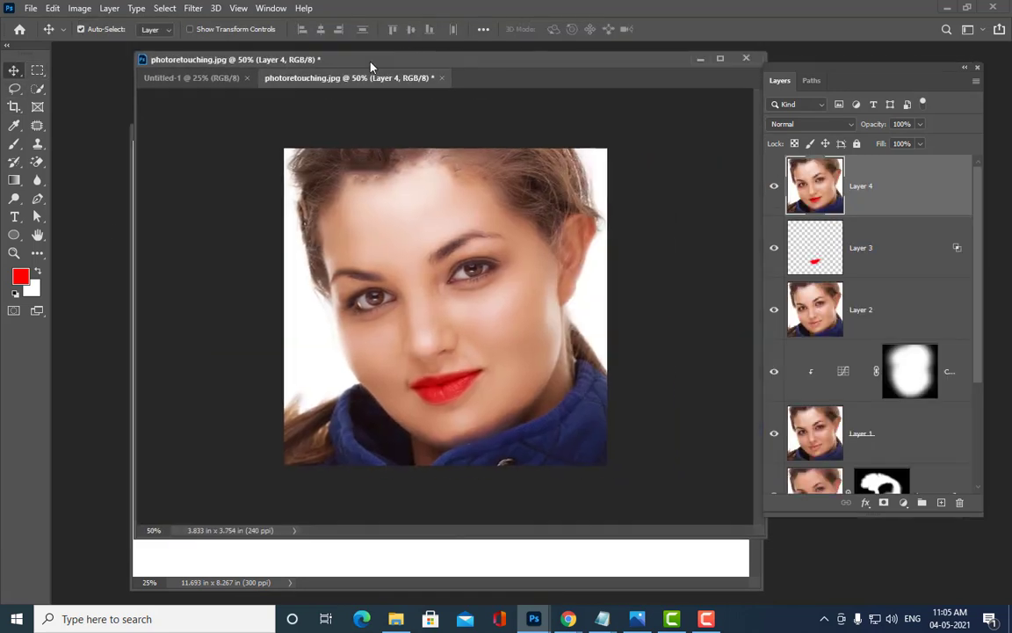
scroll(873, 318, "down", 3)
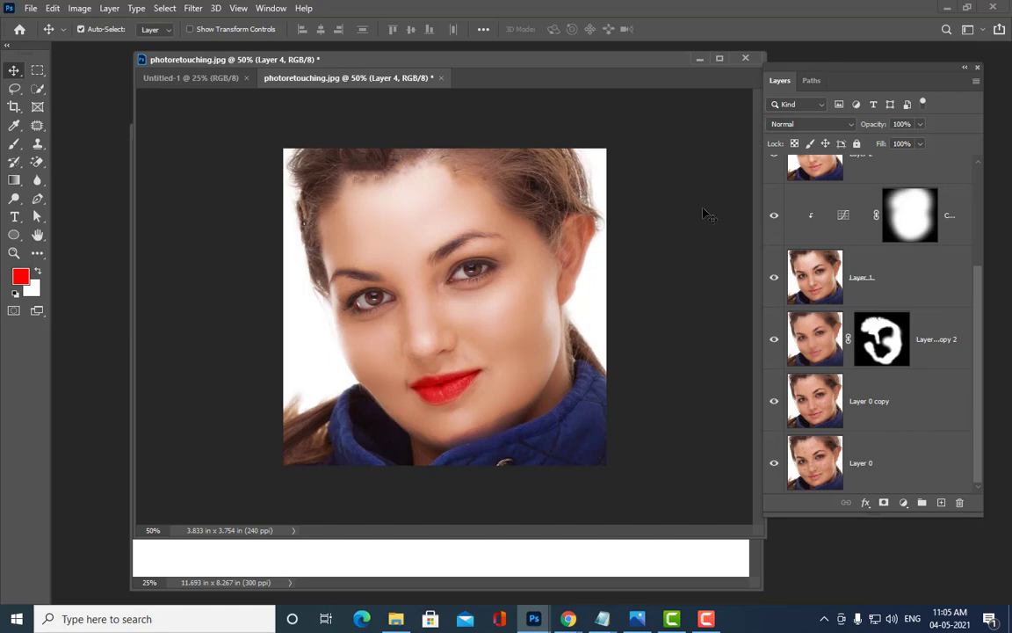
left_click_drag(551, 70, 978, 380)
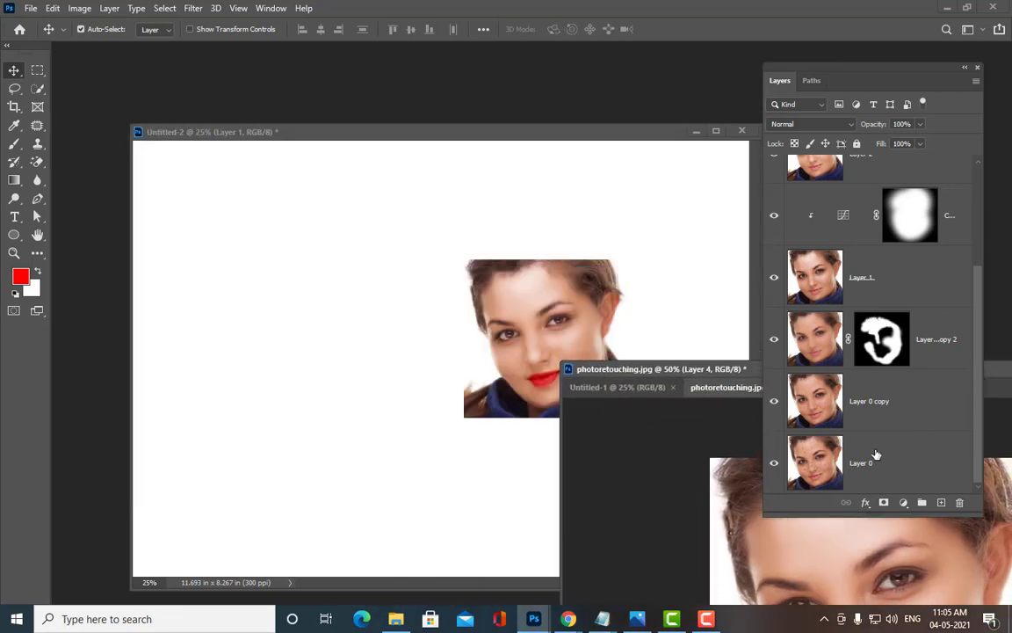
left_click(887, 455)
left_click_drag(888, 455, 395, 322)
left_click_drag(535, 131, 498, 85)
left_click_drag(794, 67, 864, 52)
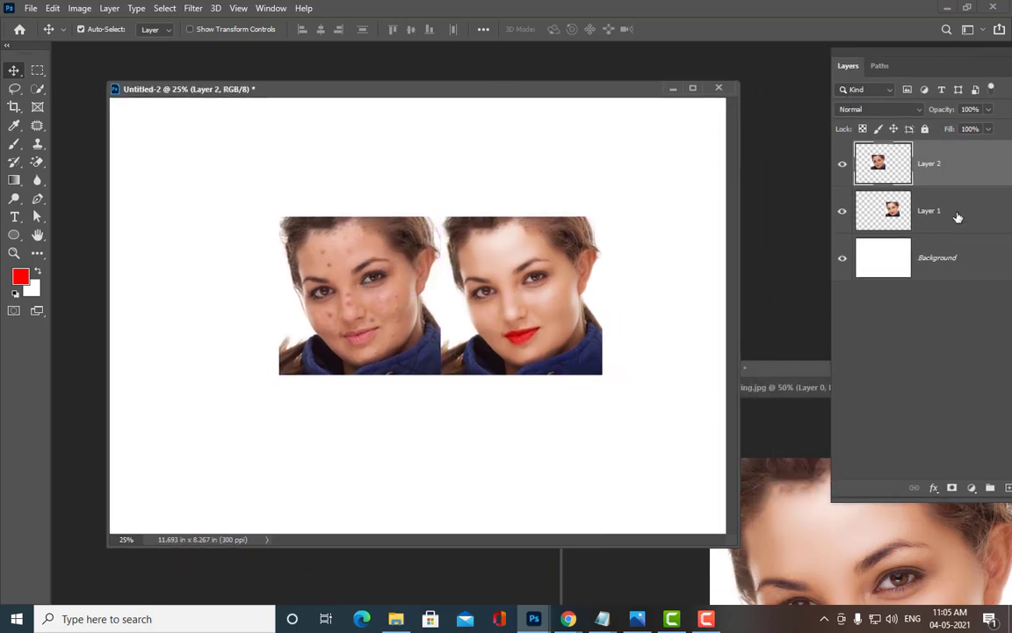
Step: Select both face layers and scale them together to about 201% across the canvas
left_click(957, 217, "shift")
left_click_drag(514, 301, 460, 280)
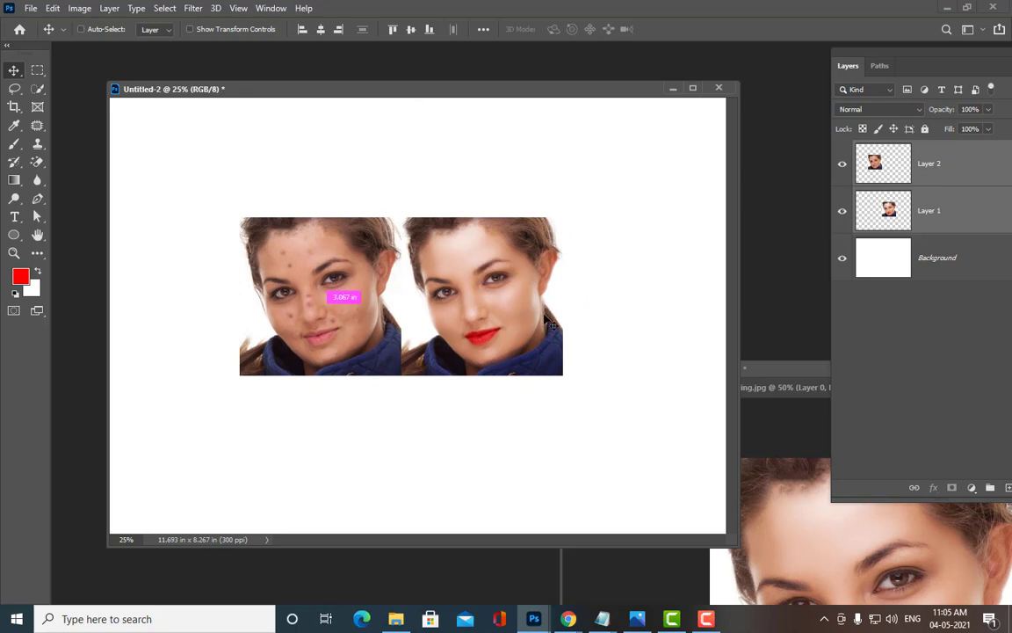
key("ctrl+t")
left_click_drag(564, 377, 713, 452)
left_click_drag(594, 386, 564, 369)
left_click_drag(713, 457, 726, 463)
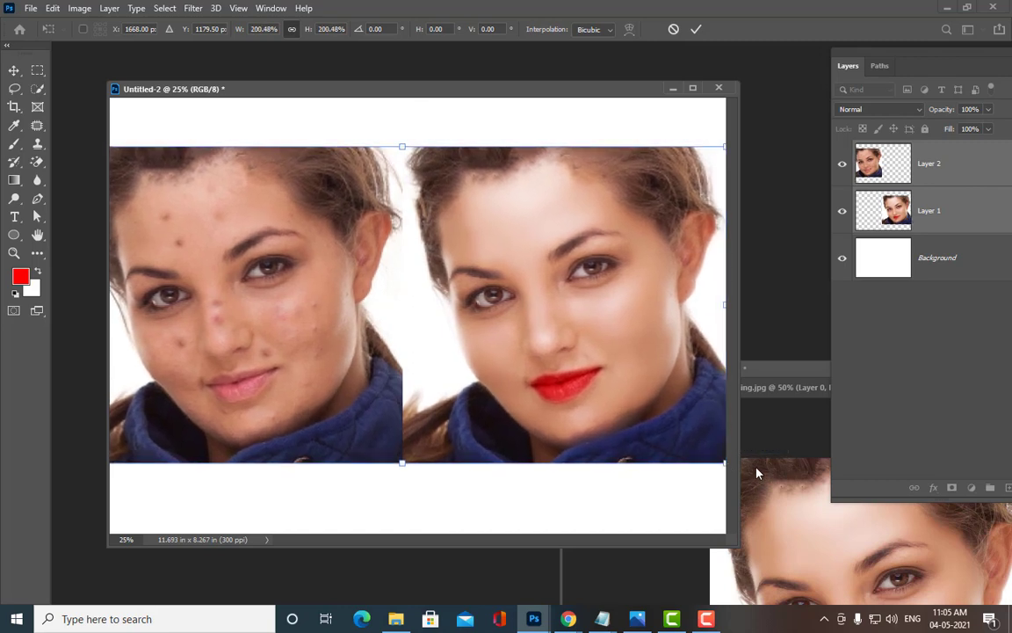
key("Return")
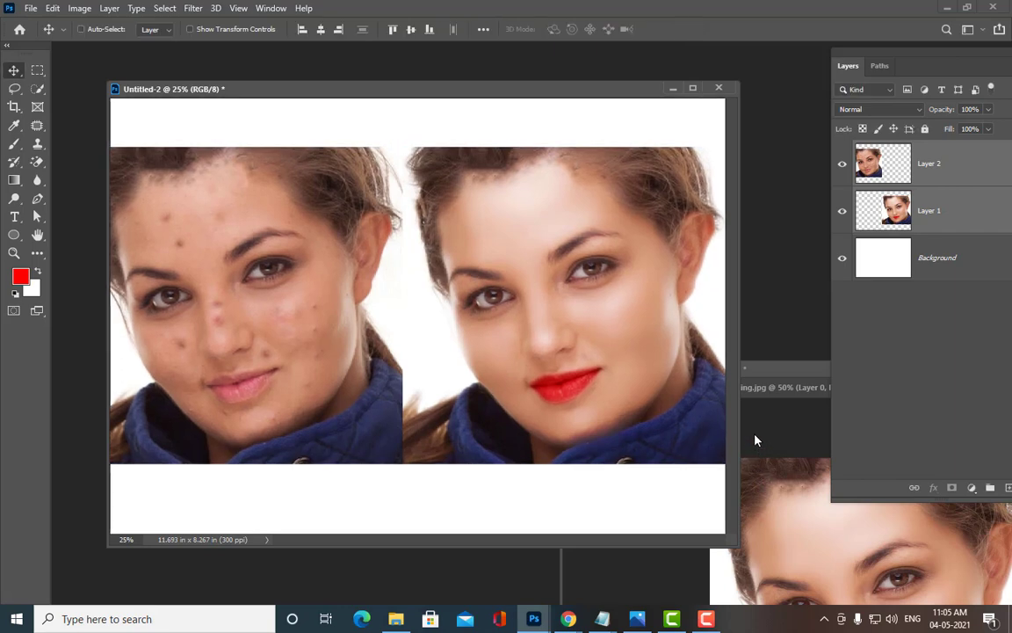
key("ctrl+minus")
key("ctrl+plus")
key("ctrl+minus")
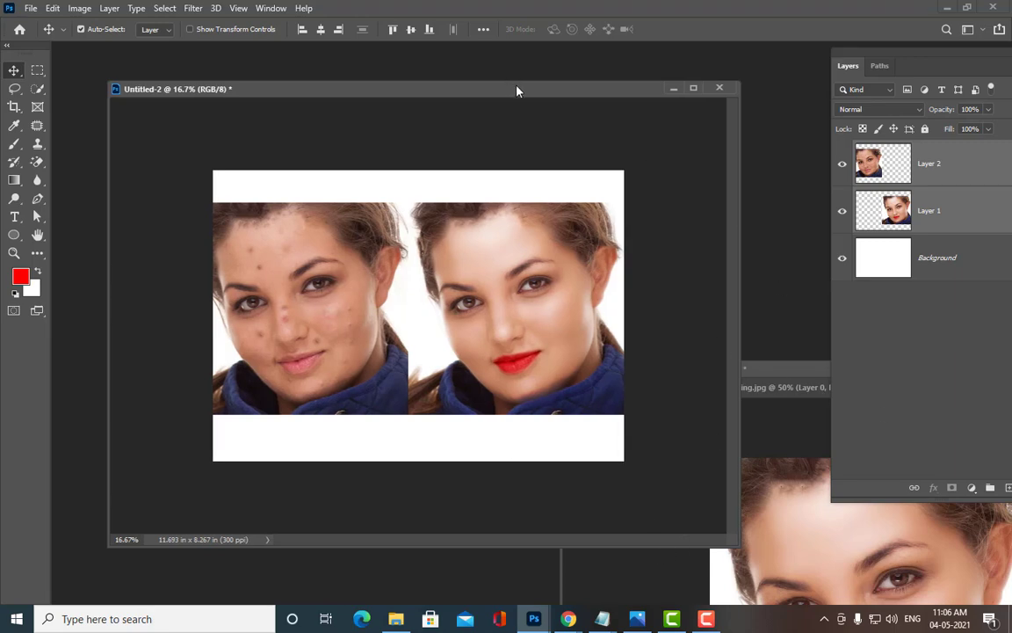
left_click_drag(517, 90, 530, 77)
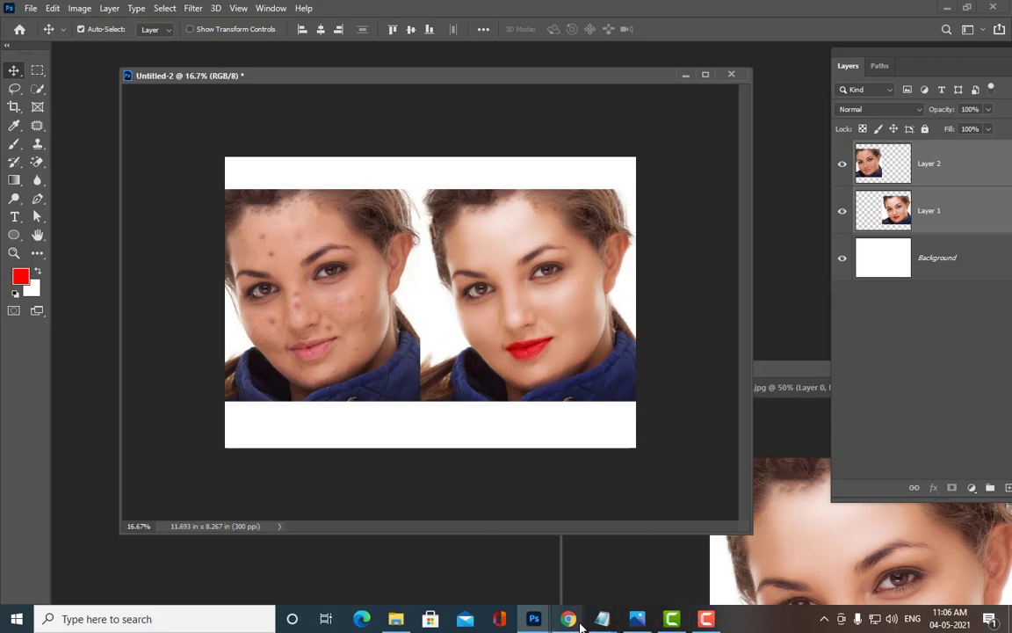
Step: In a new Chrome tab, search Google Images for 'photo retouching'
mouse_move(559, 609)
left_click(492, 553)
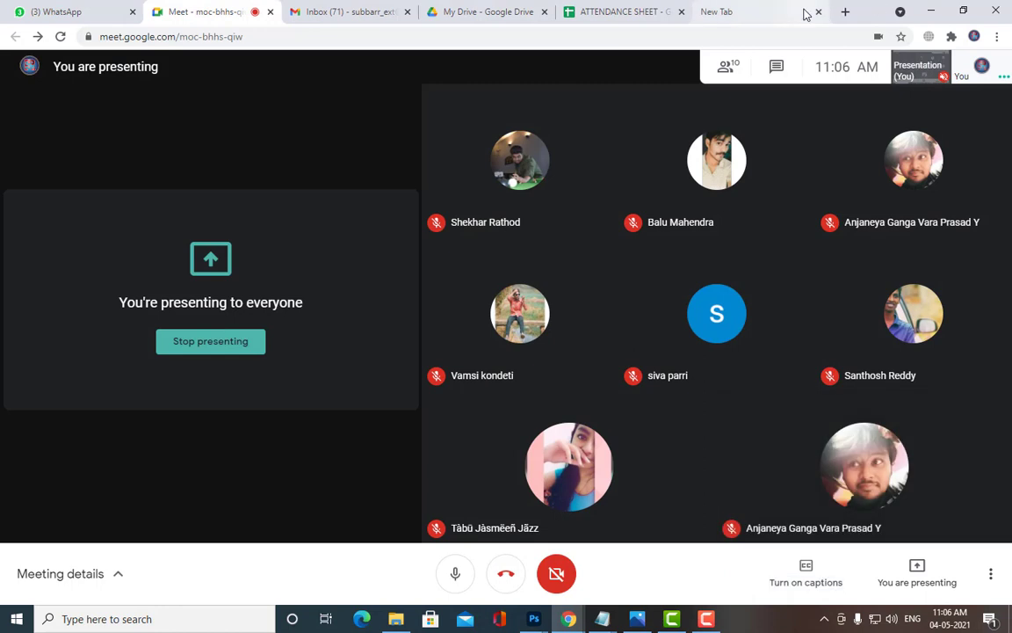
left_click(846, 12)
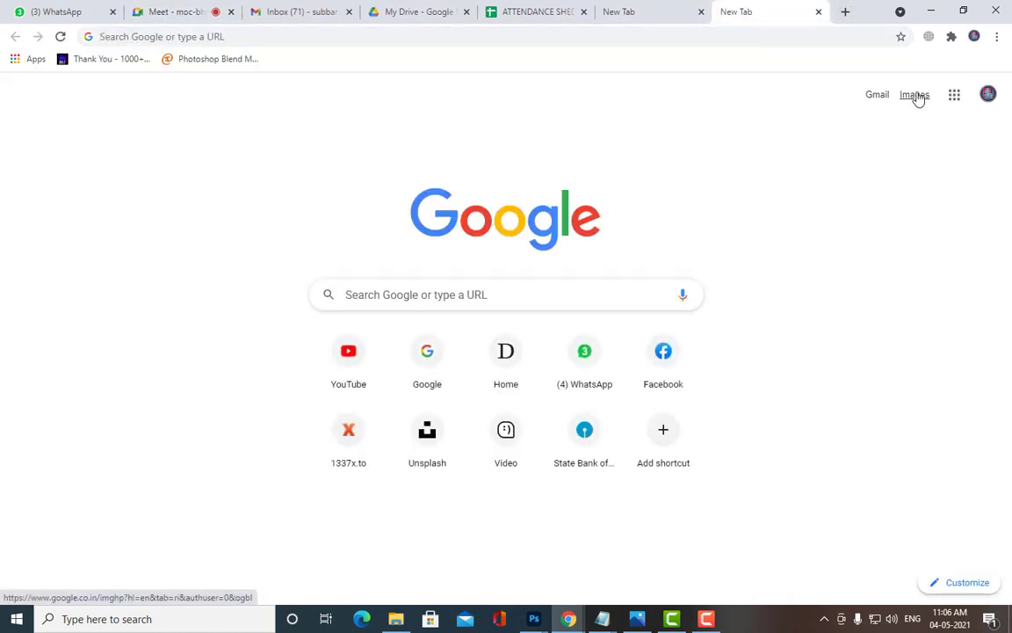
left_click(916, 95)
left_click(405, 285)
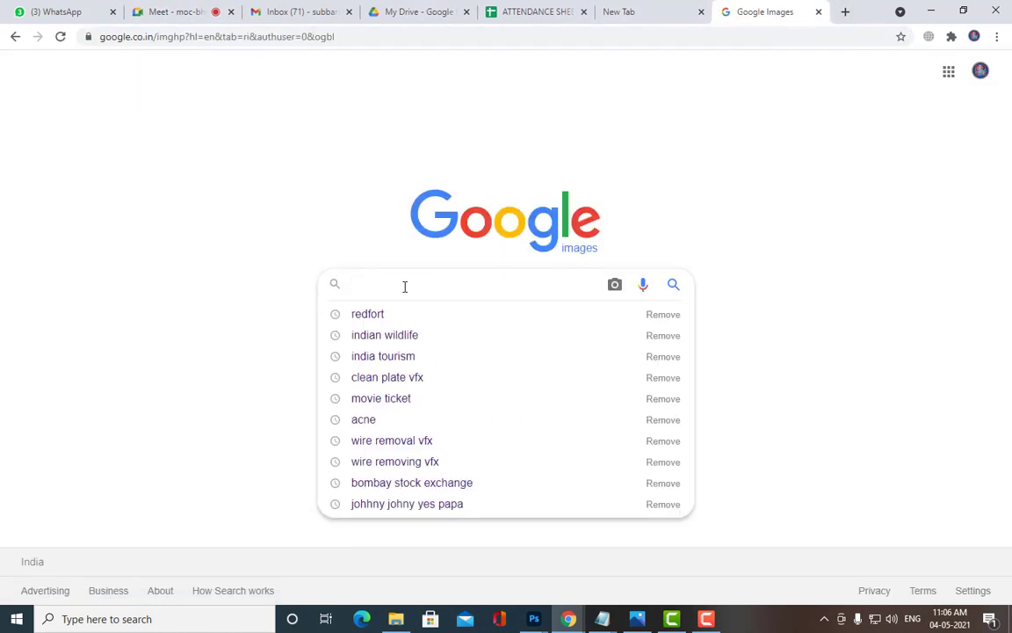
type("photo")
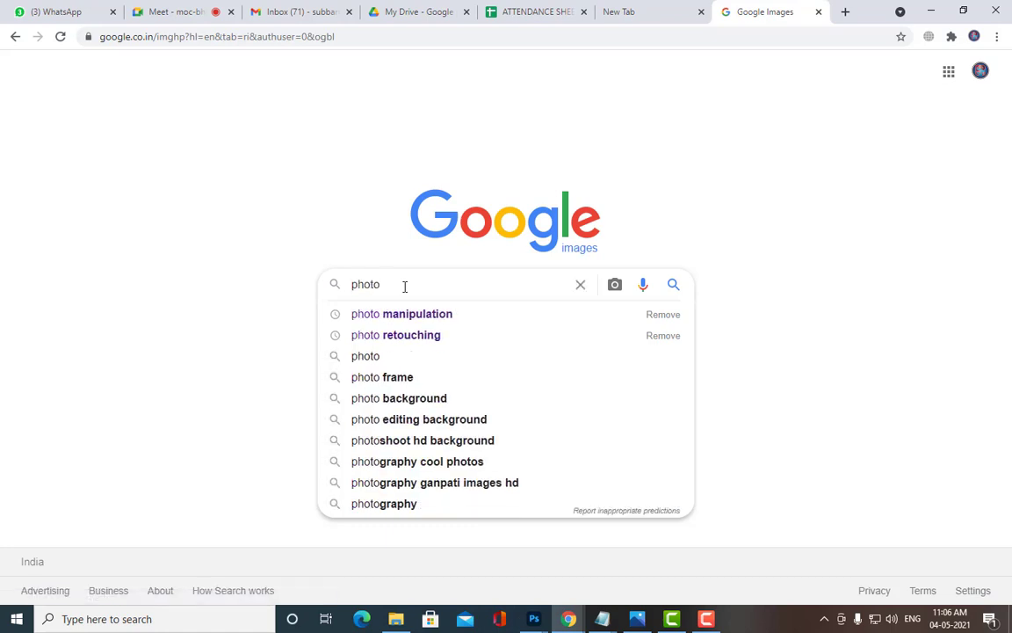
key("Down")
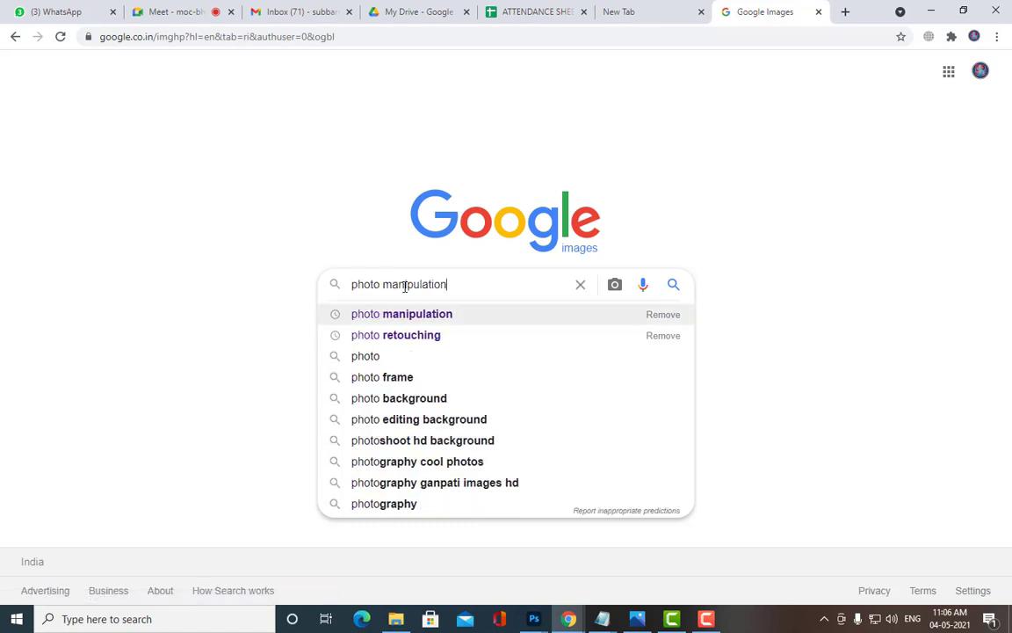
key("Down")
key("Return")
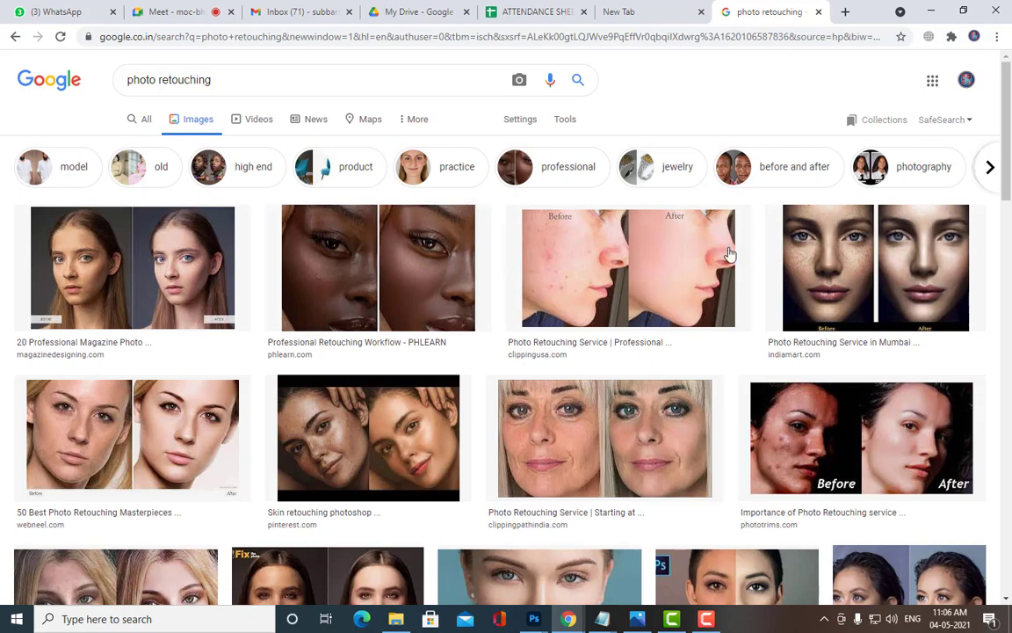
Step: Scroll the results and preview the freckled-face retouching image
scroll(720, 253, "down", 5)
scroll(867, 273, "down", 4)
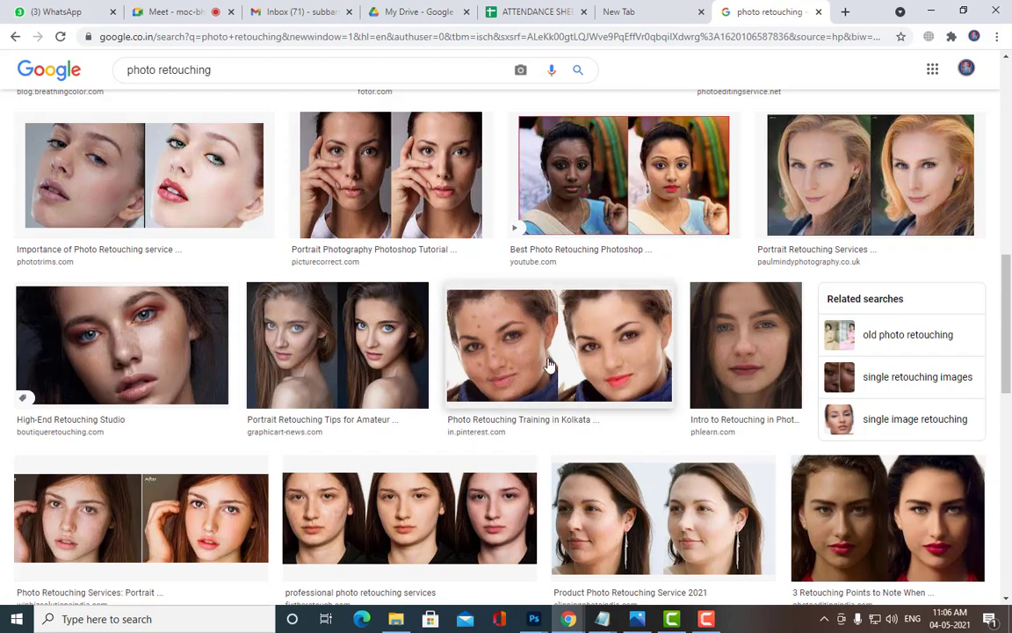
scroll(181, 326, "down", 3)
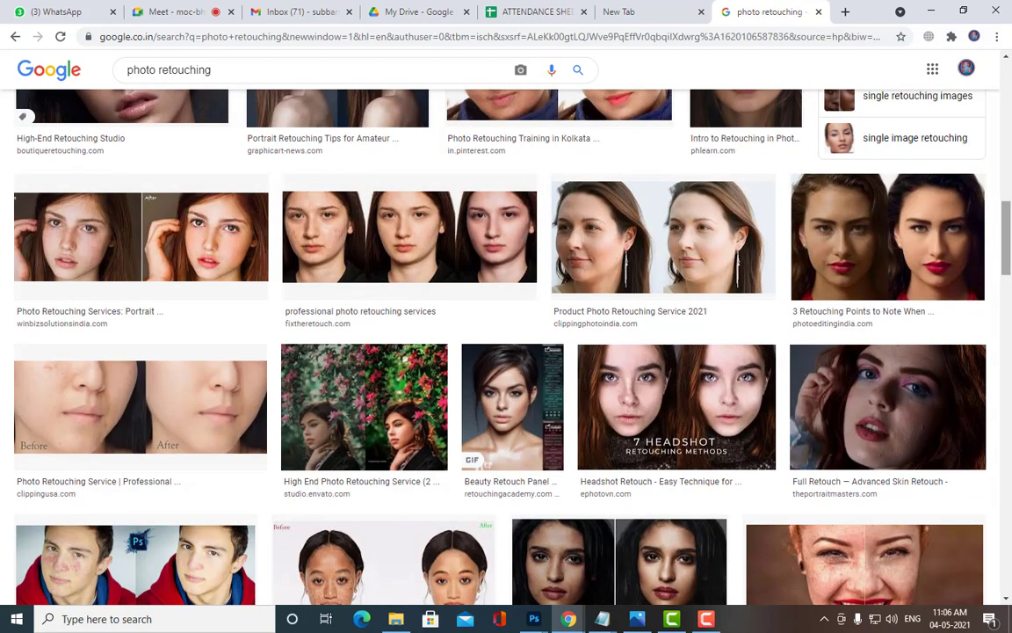
scroll(486, 237, "down", 3)
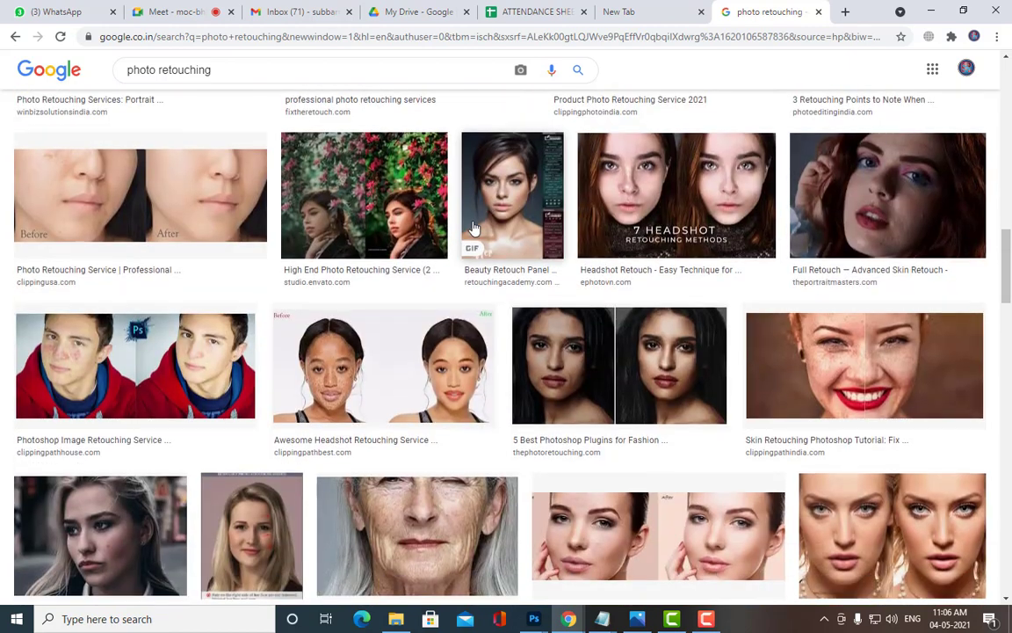
scroll(473, 228, "down", 3)
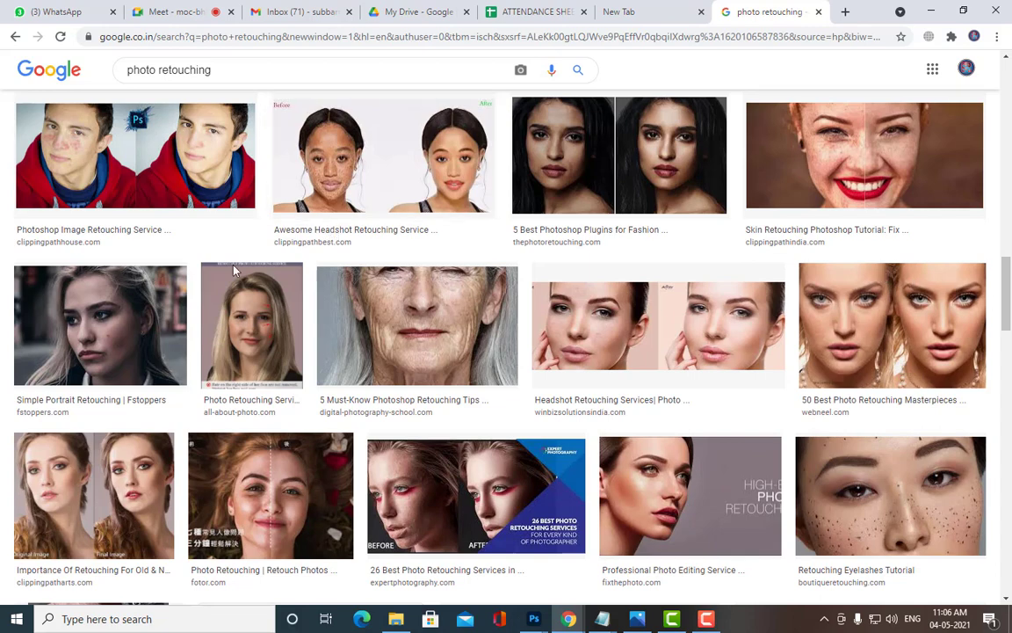
scroll(123, 285, "down", 3)
scroll(123, 285, "down", 3)
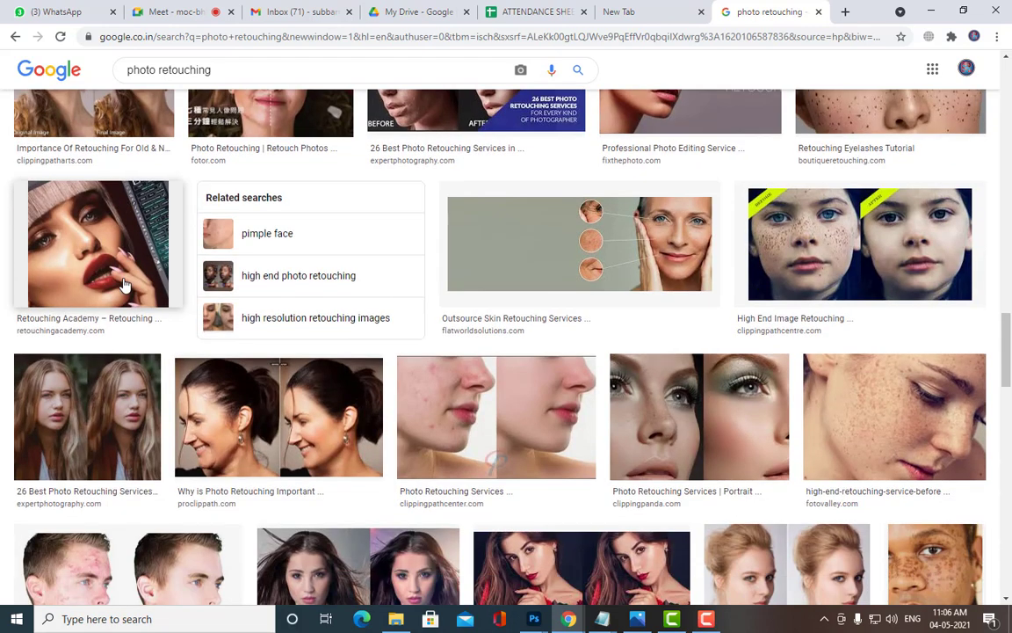
scroll(175, 267, "down", 2)
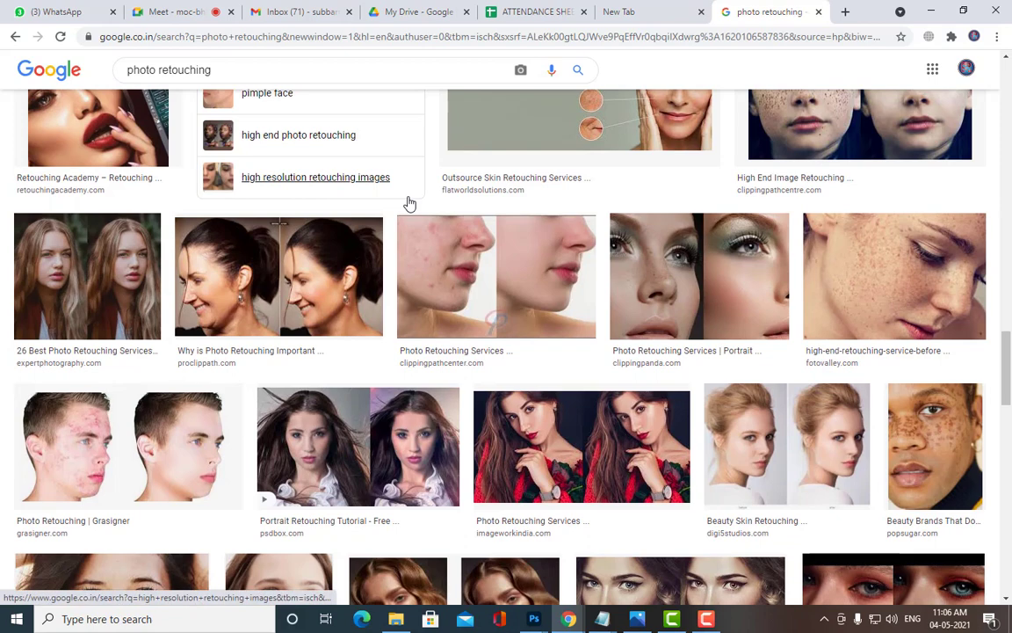
scroll(408, 203, "down", 3)
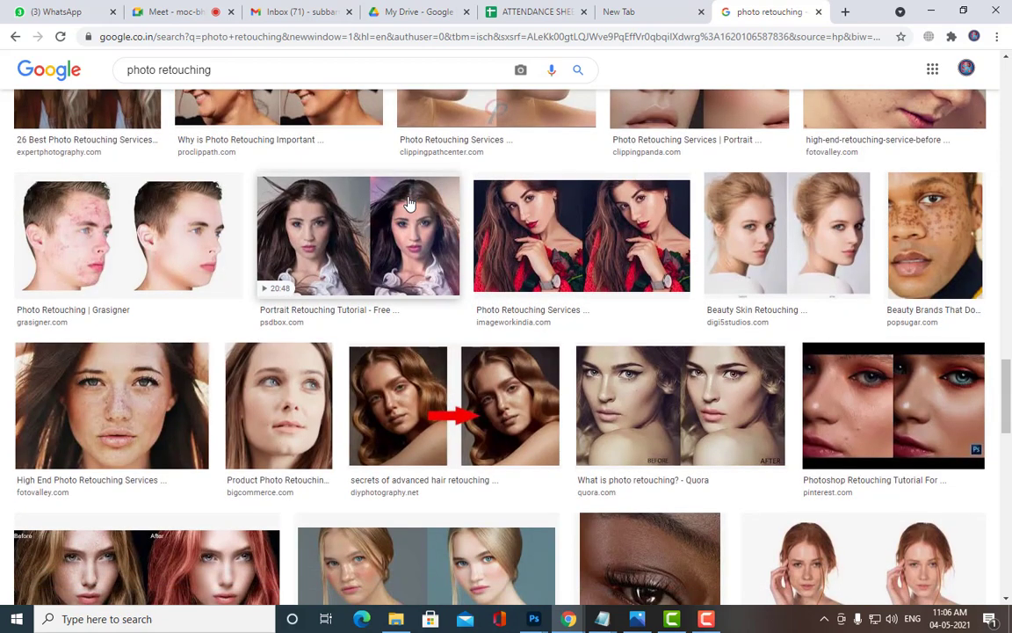
left_click(408, 452)
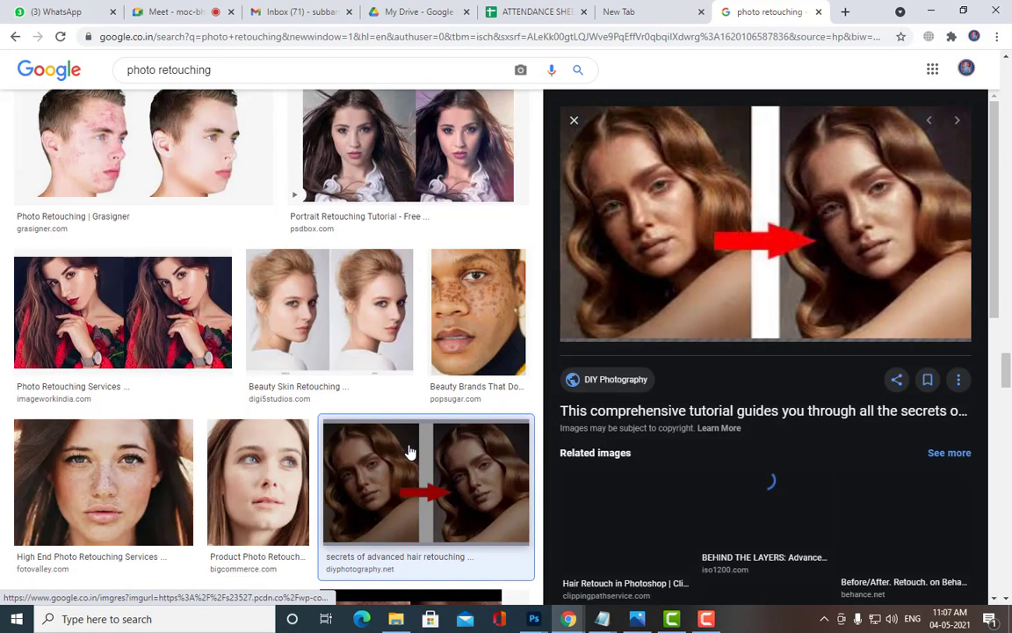
scroll(740, 312, "down", 3)
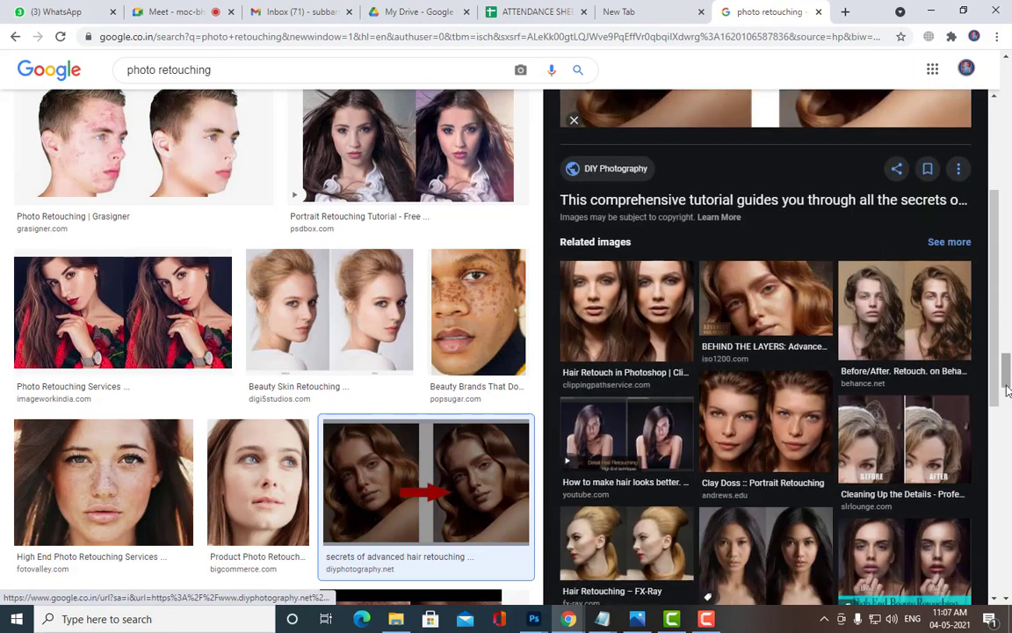
left_click(117, 489)
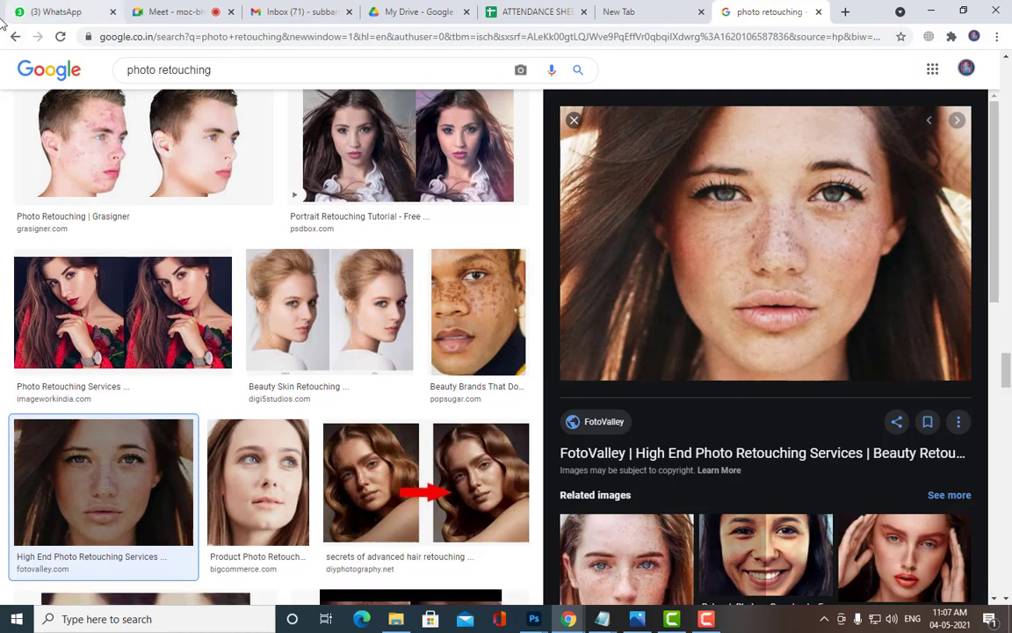
Step: Save the preview image to the Desktop as photoretouching.jpg
right_click(795, 173)
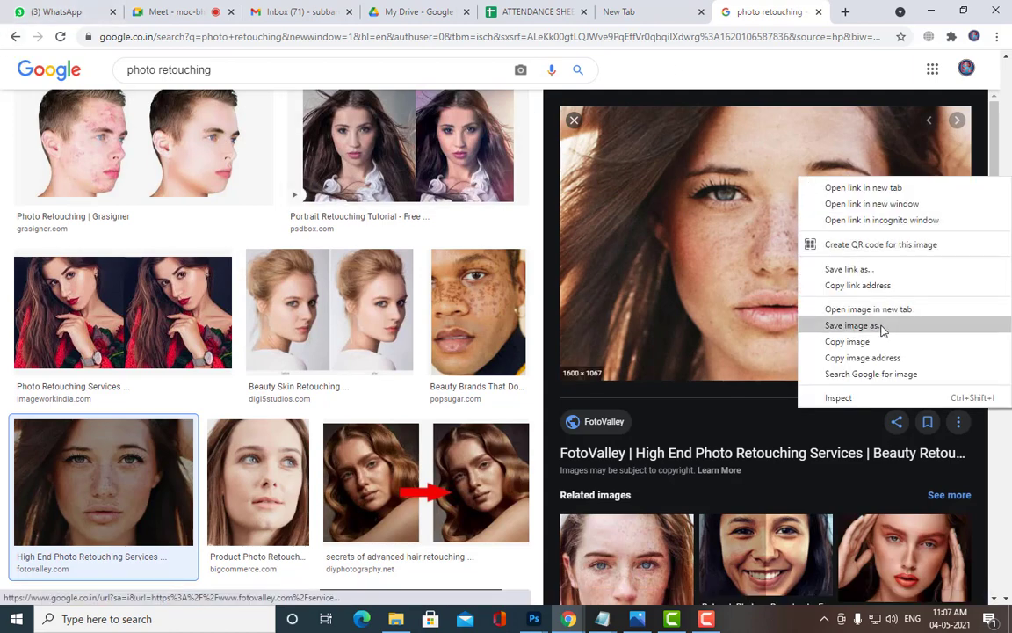
left_click(881, 325)
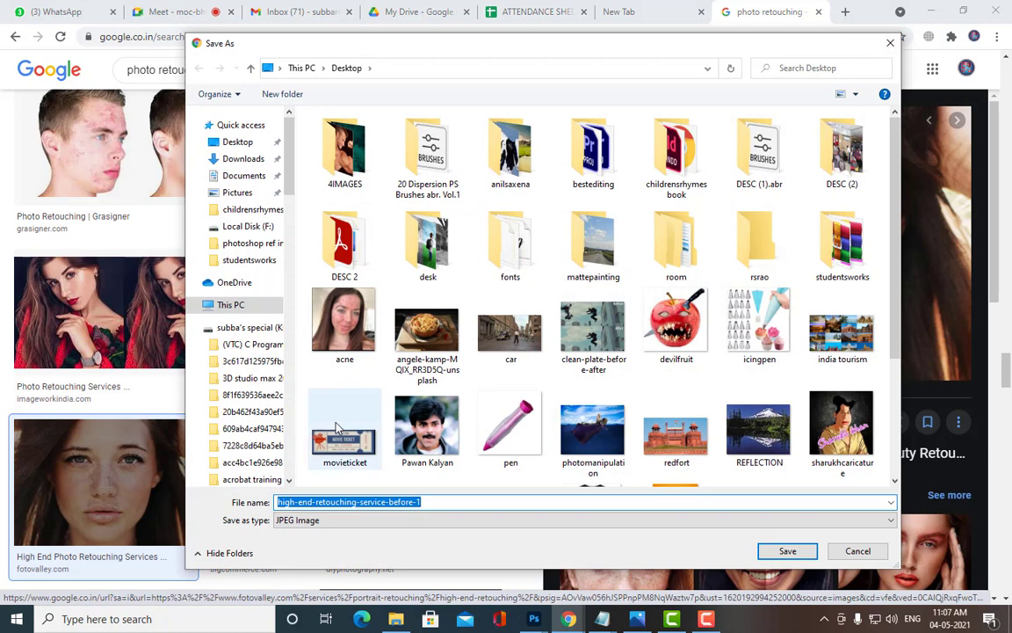
left_click(237, 142)
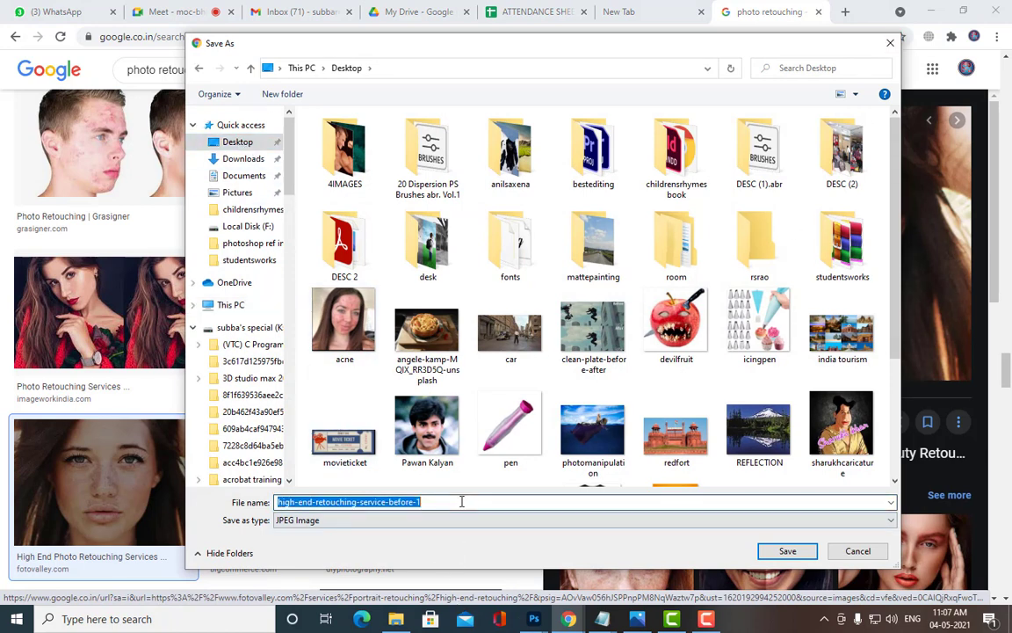
type("photo")
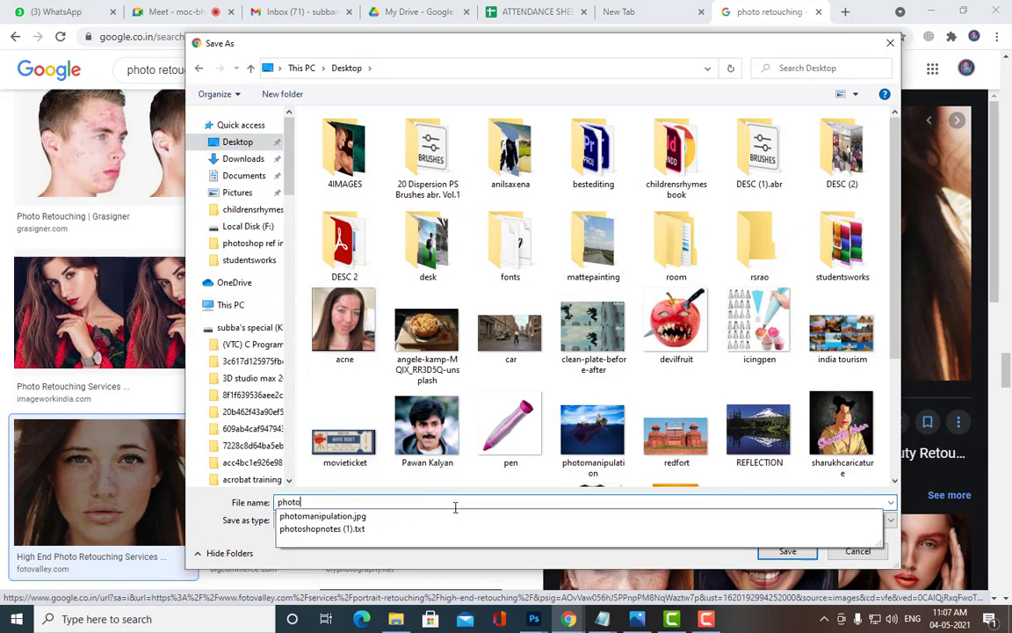
type("retouching")
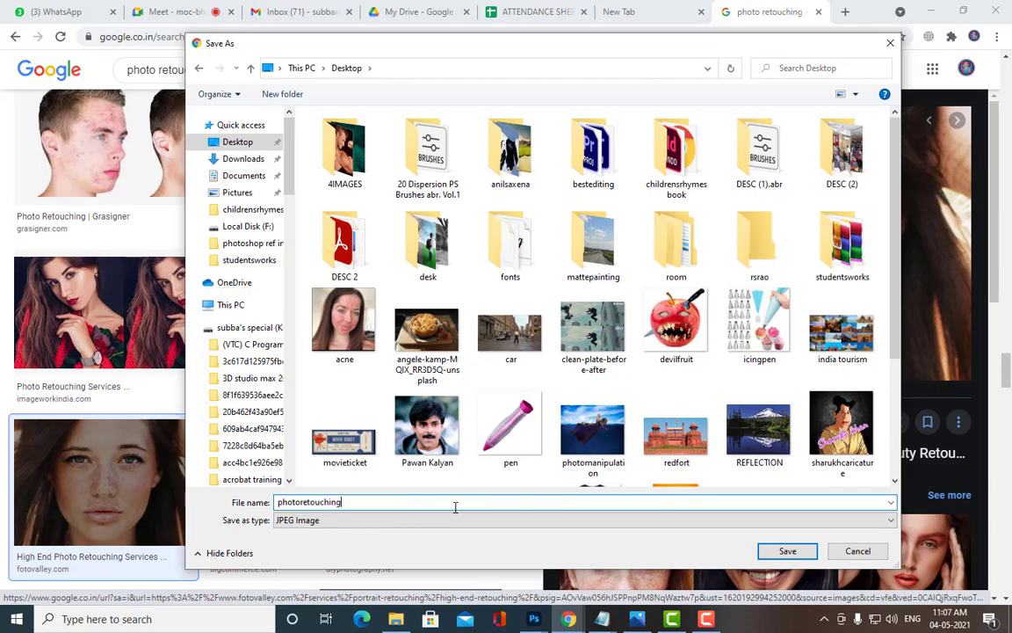
left_click(788, 551)
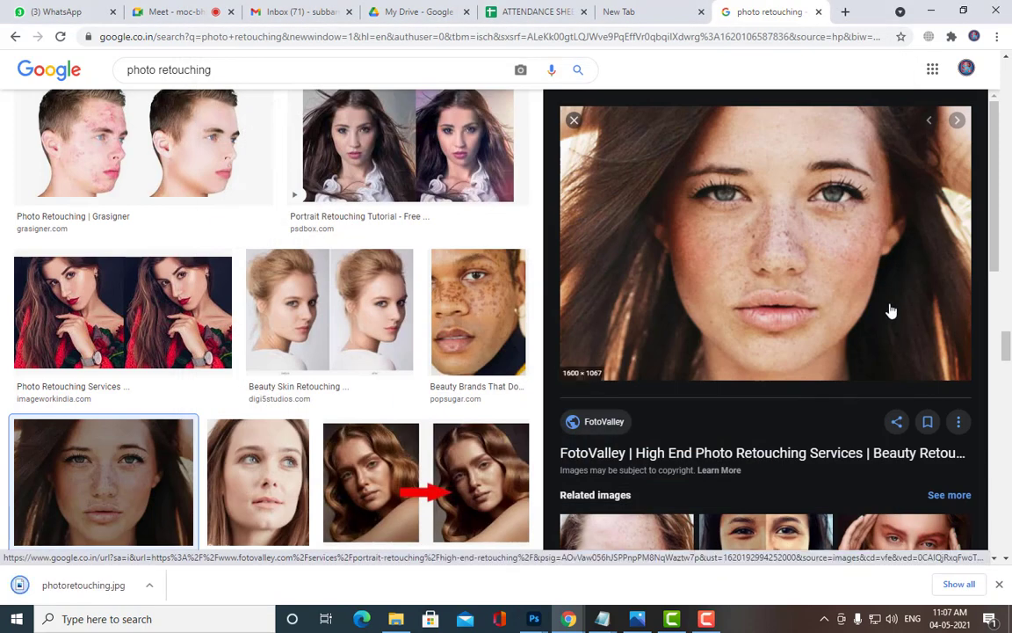
Step: Close the image preview and minimize Chrome
left_click(574, 120)
scroll(308, 255, "down", 10)
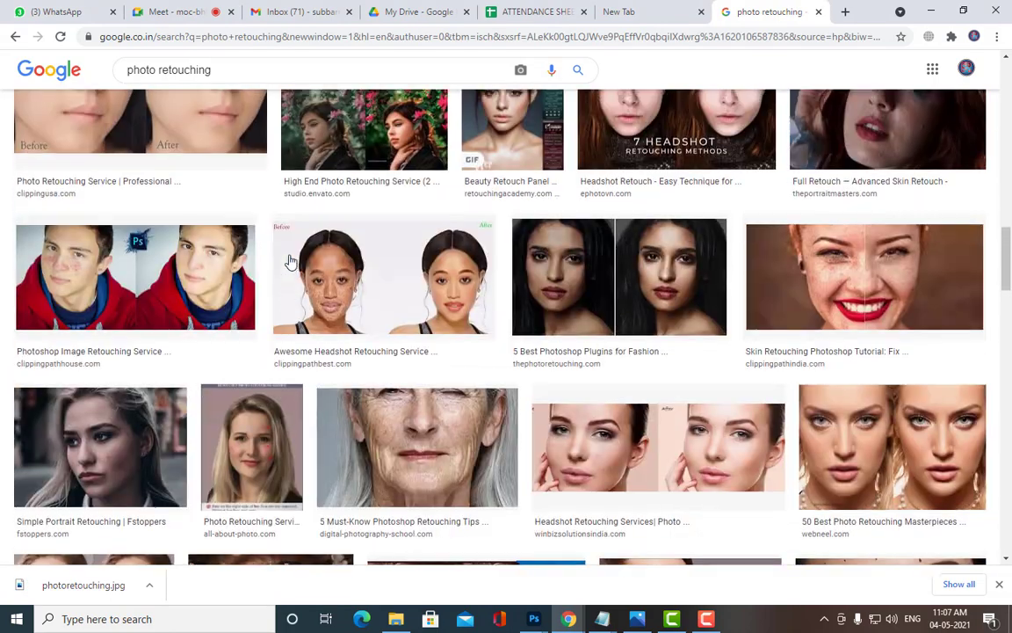
left_click(927, 13)
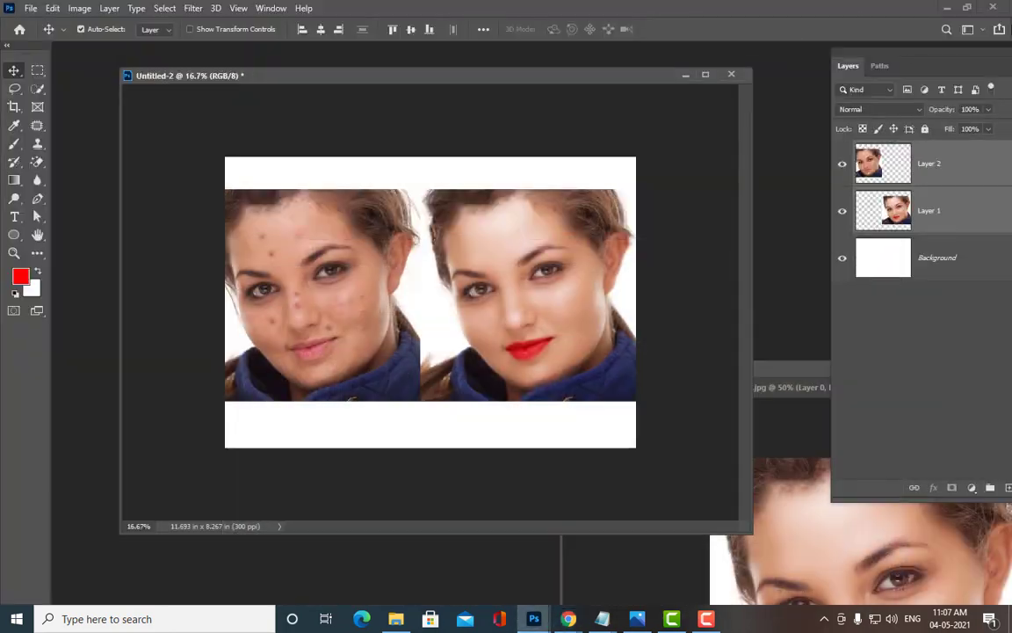
Step: Check photoretouching.jpg from the desktop in Photos, then return to Chrome's retouching results
left_click(946, 11)
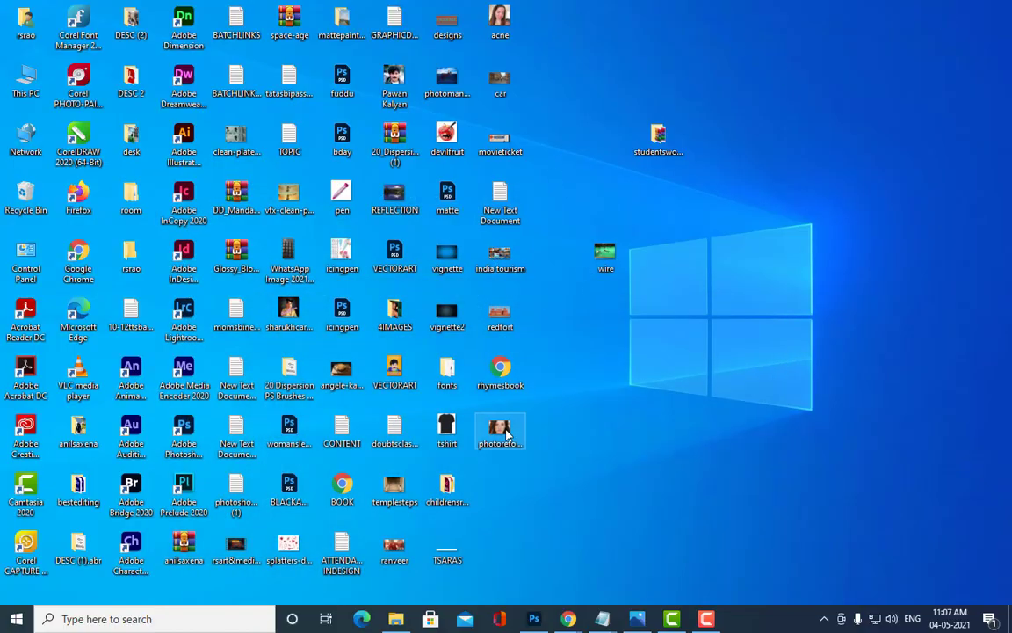
double_click(501, 430)
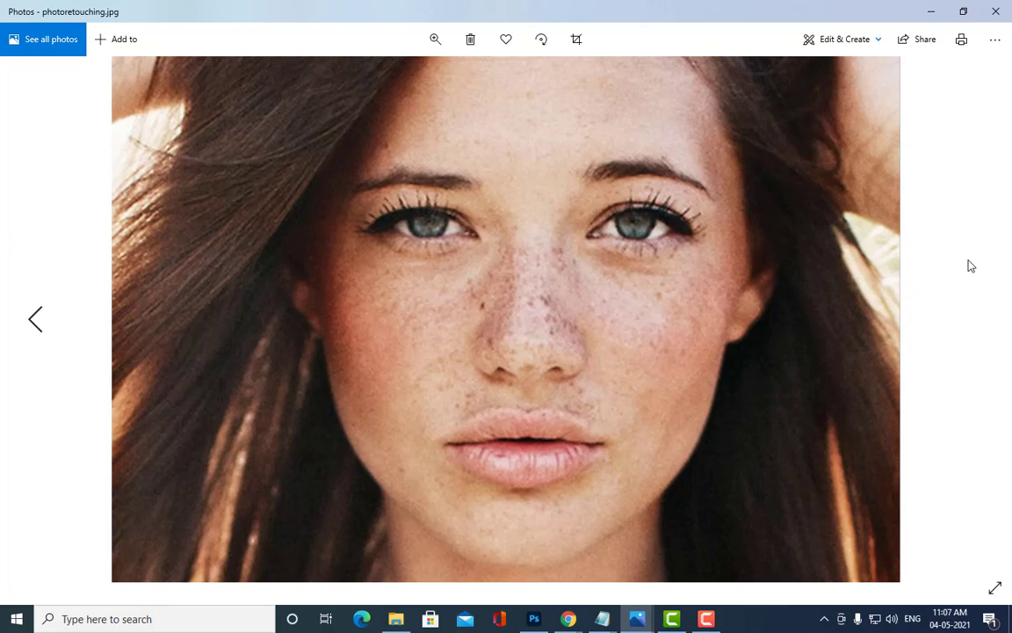
left_click(931, 11)
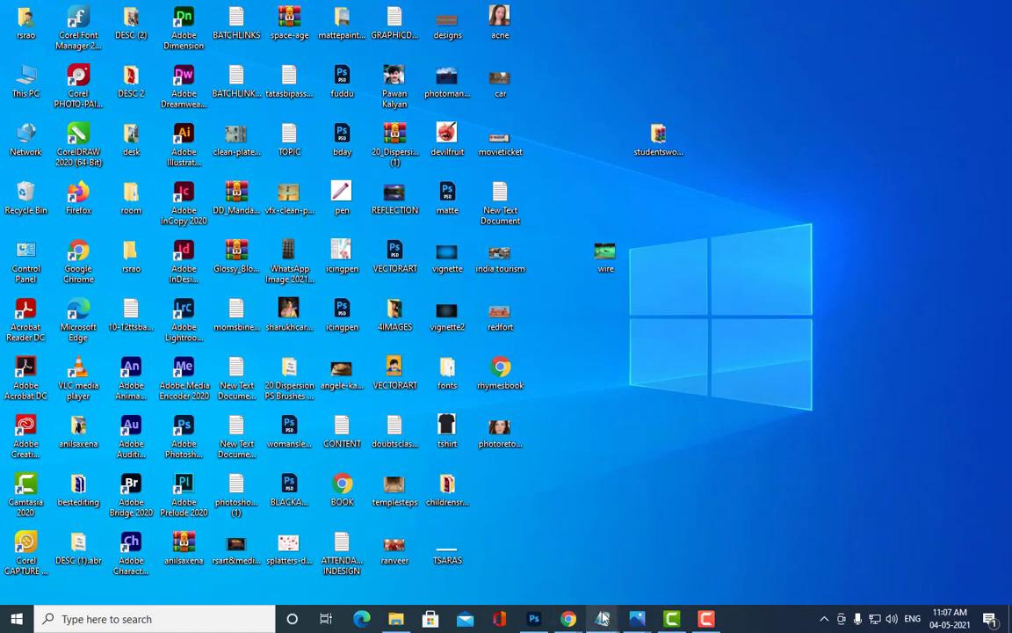
mouse_move(569, 619)
left_click(490, 563)
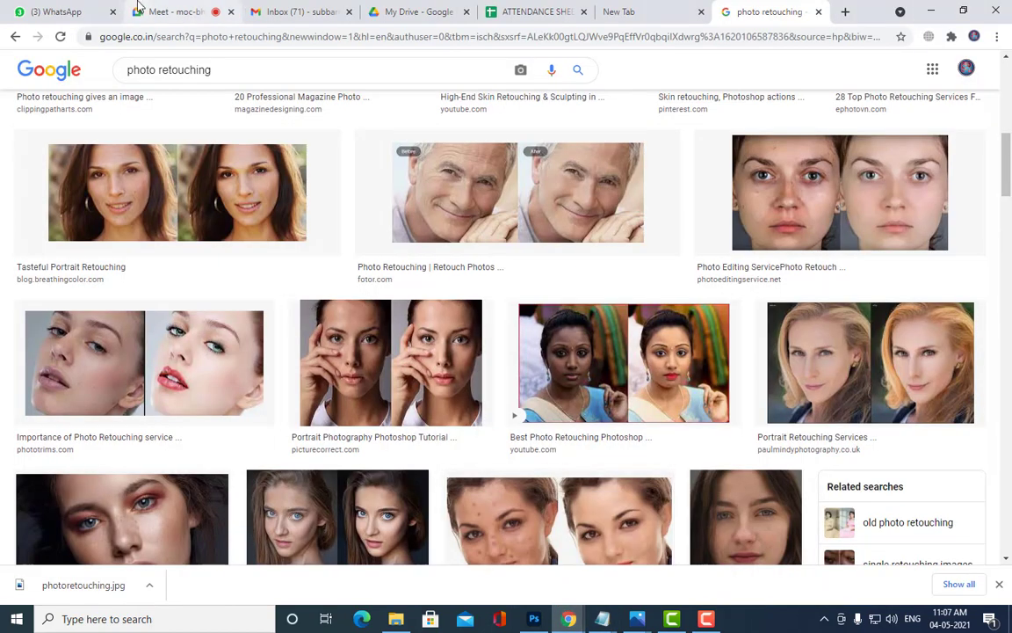
Step: Attach photoretouching.jpg from the Desktop as a document and send it to the group
left_click(63, 9)
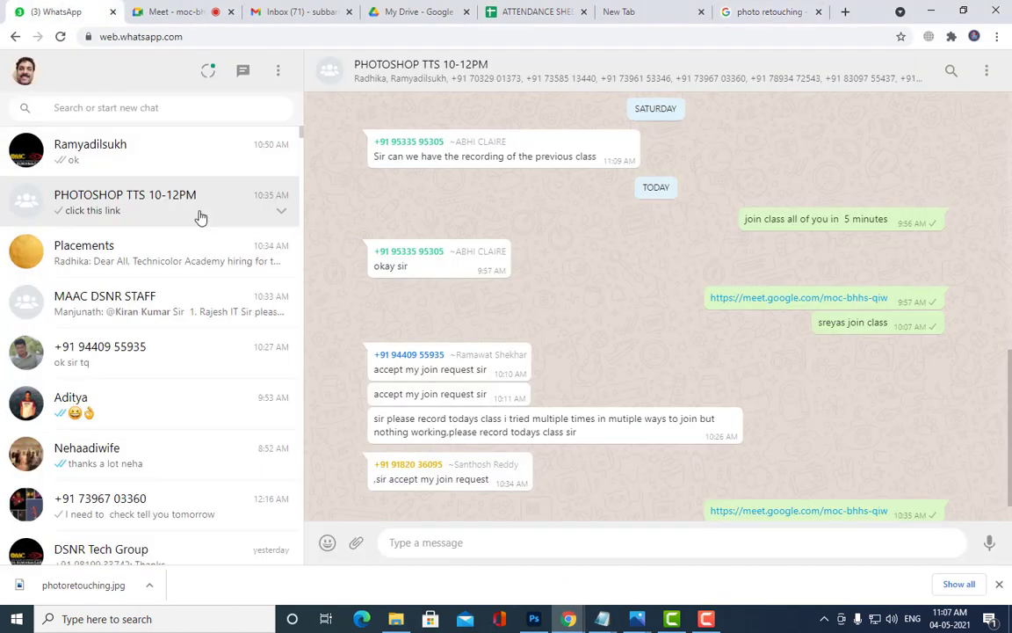
left_click(356, 542)
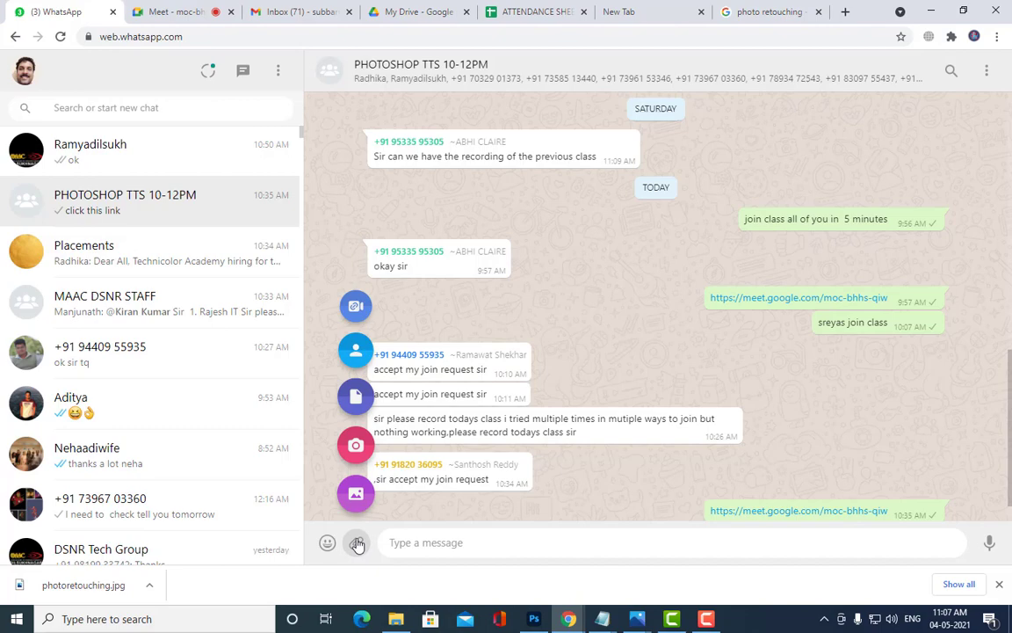
left_click(356, 402)
left_click(237, 145)
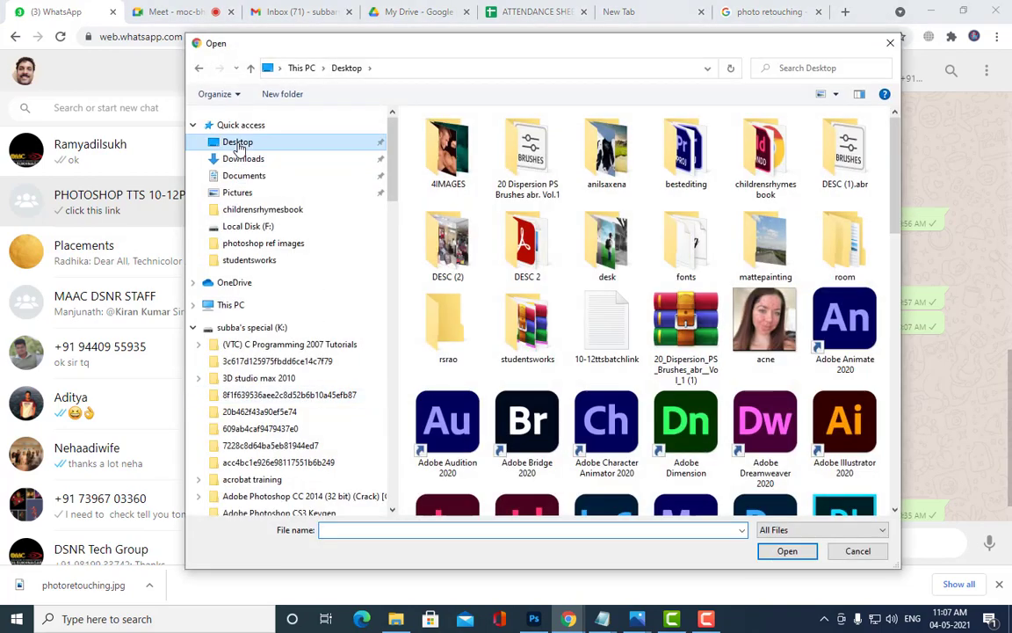
scroll(444, 264, "down", 10)
left_click(444, 204)
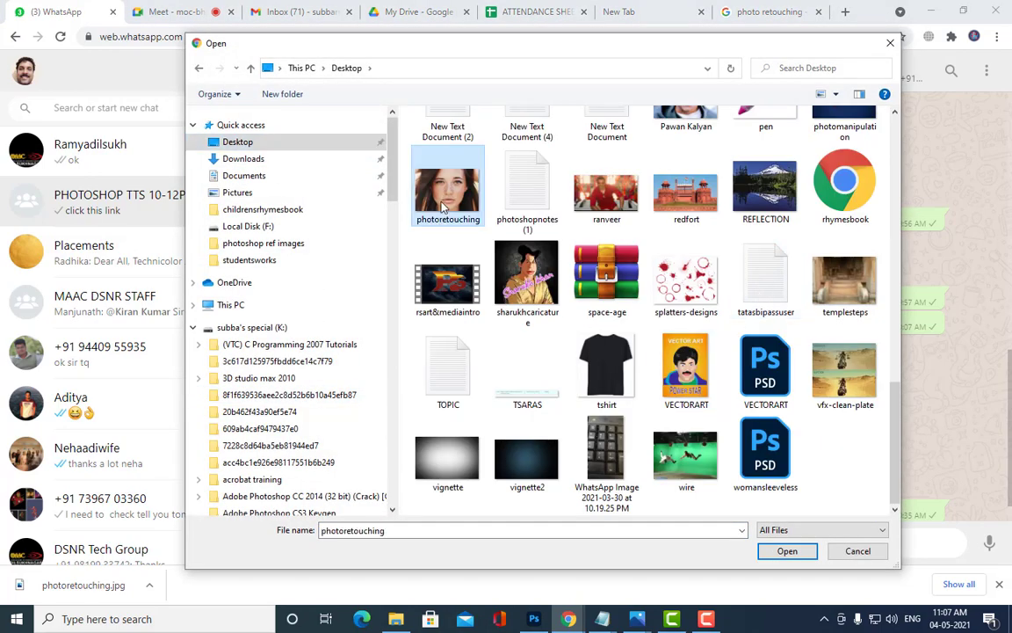
left_click(787, 550)
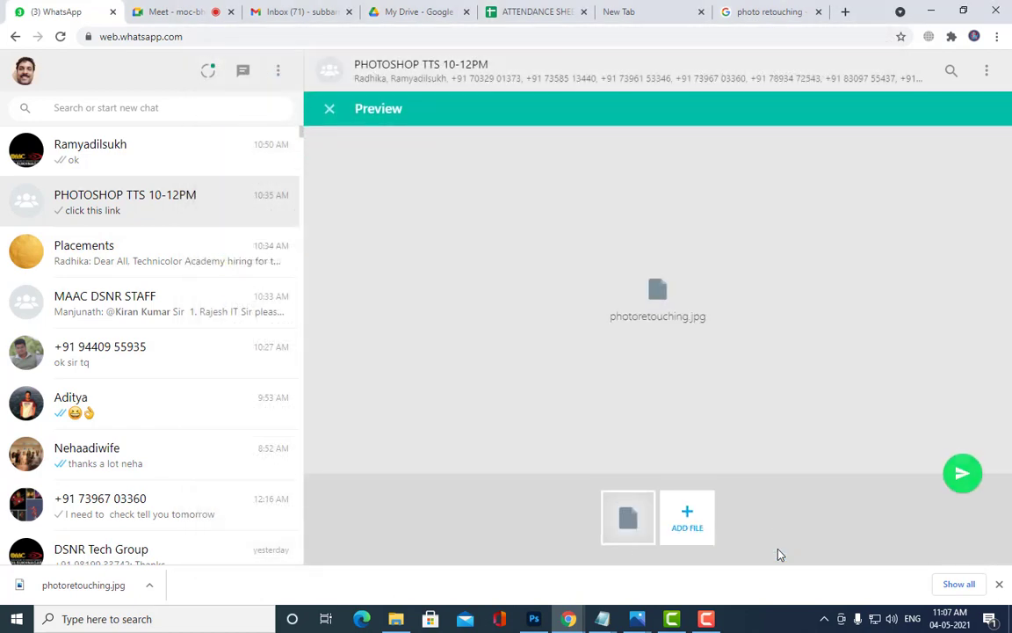
left_click(962, 473)
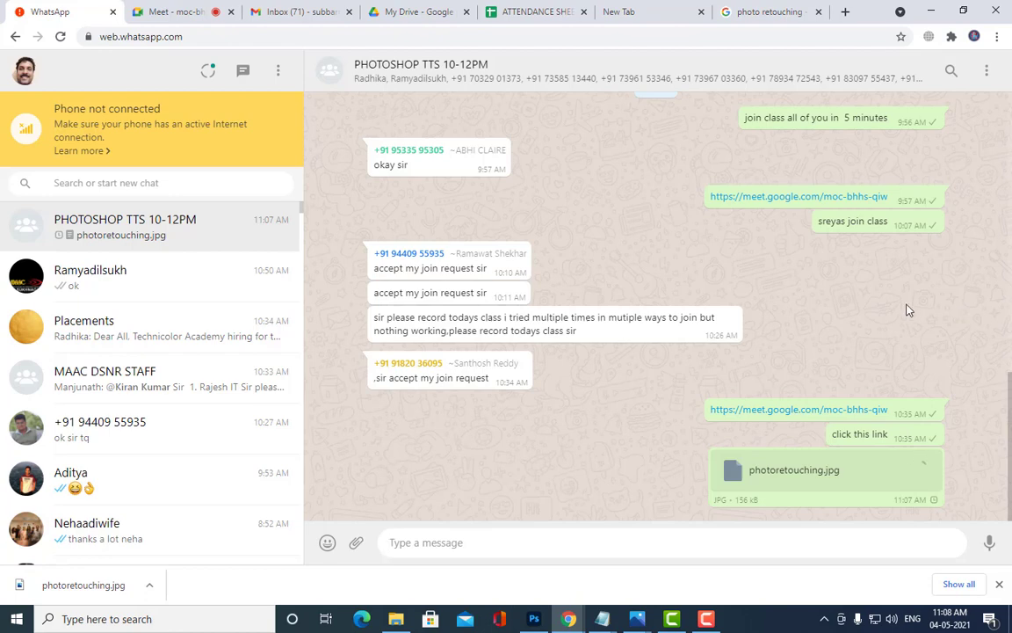
Step: Scroll the chat to check the sent file, then minimize the browser
scroll(228, 290, "down", 5)
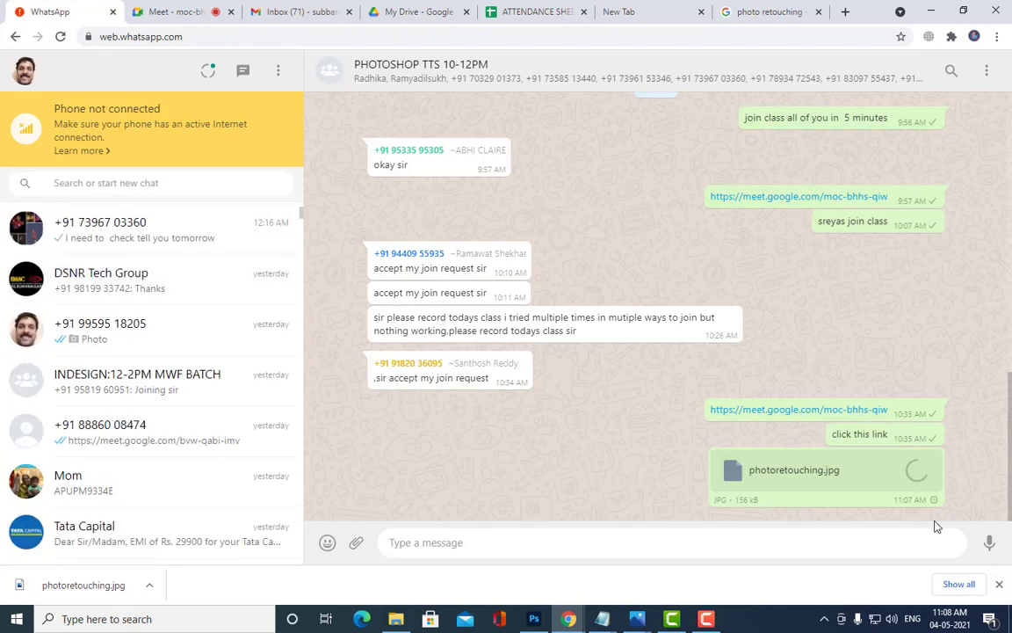
scroll(235, 342, "up", 5)
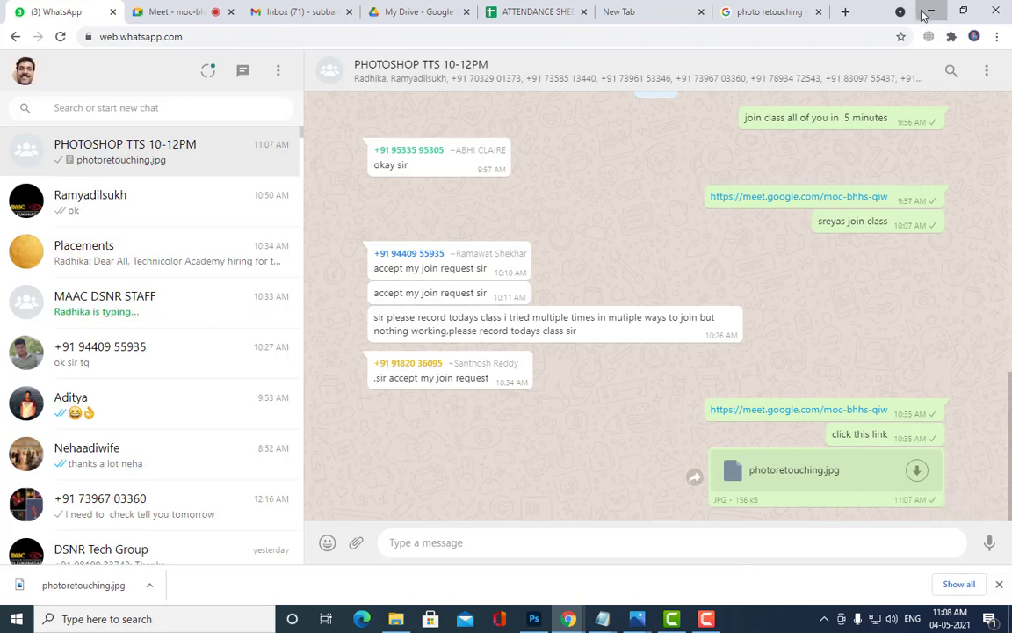
left_click(930, 10)
Step: Open New Text Document and type 'take the image of young boy' and 'put him in forest'
double_click(497, 209)
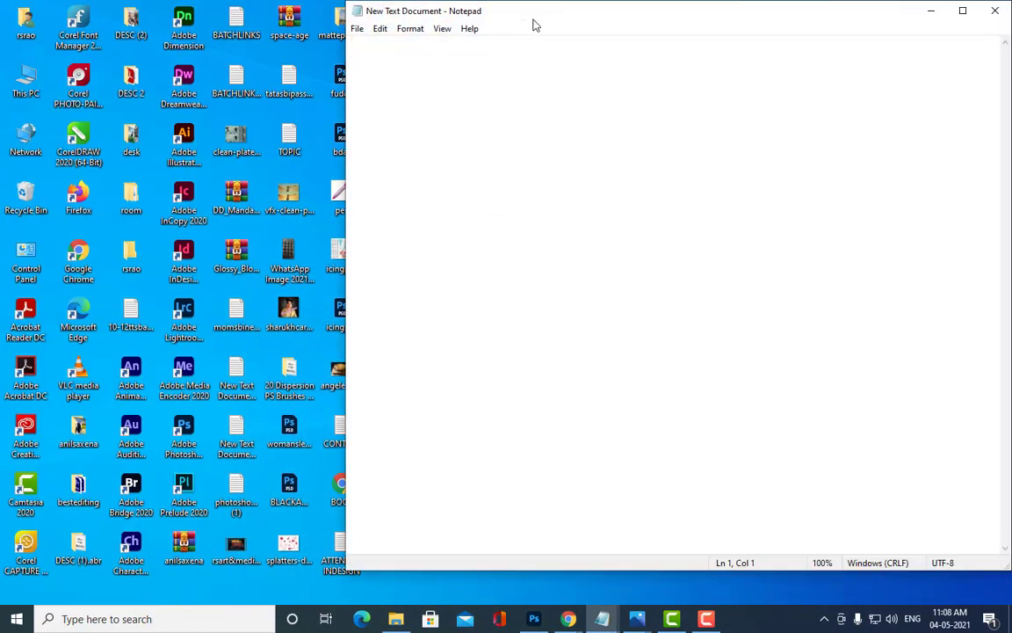
left_click_drag(557, 30, 578, 42)
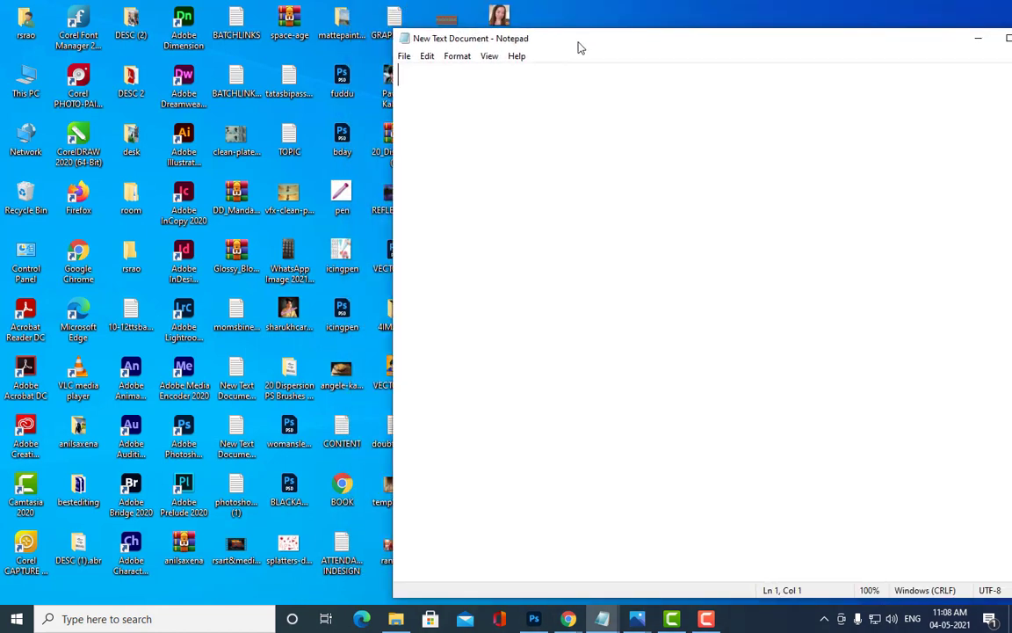
type("take the ")
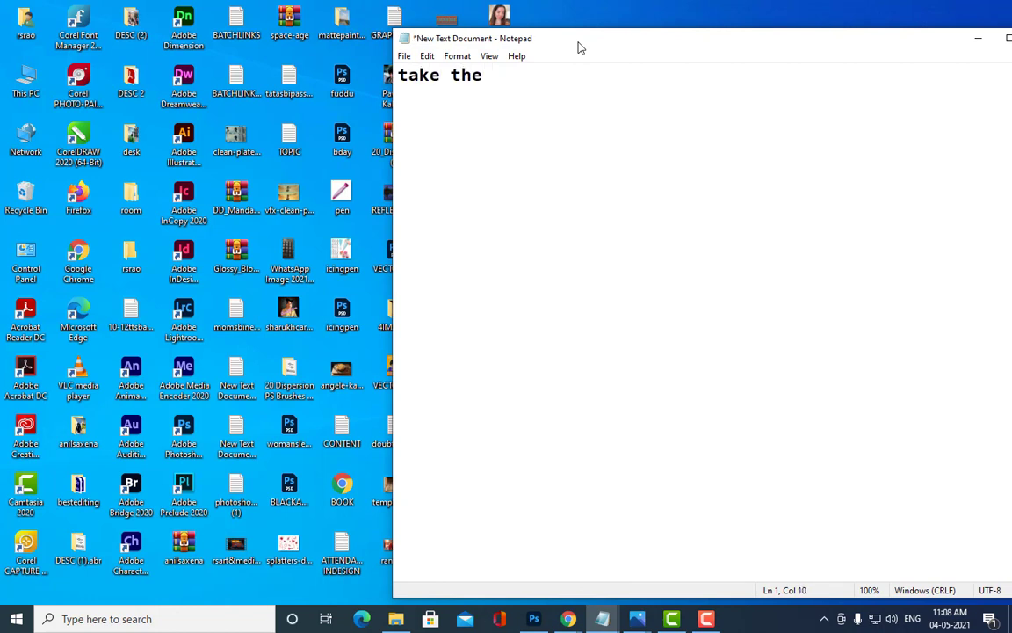
type("image of ")
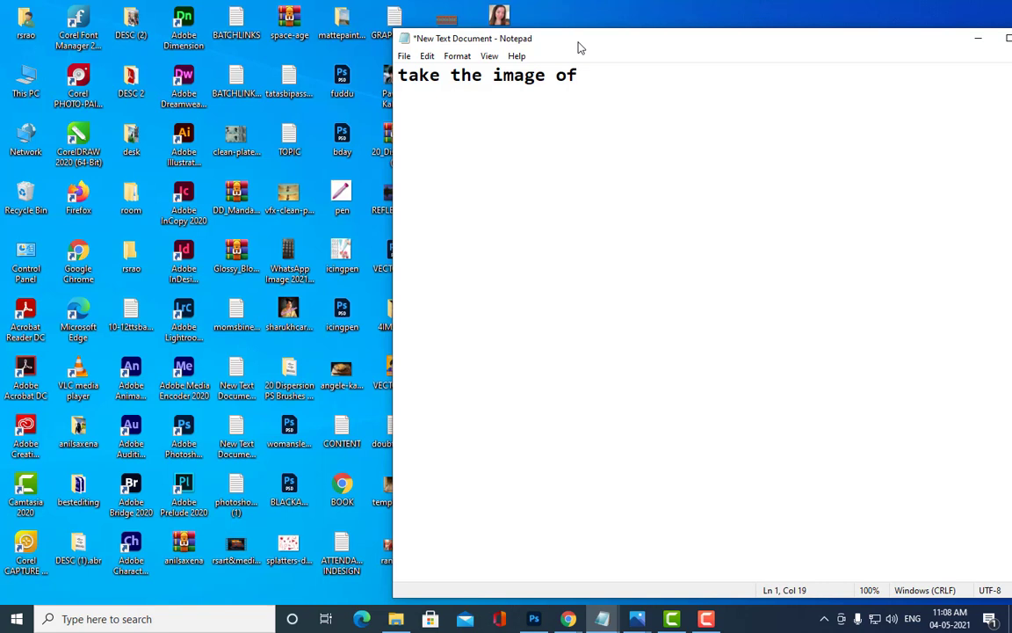
type("young boy")
key("Return")
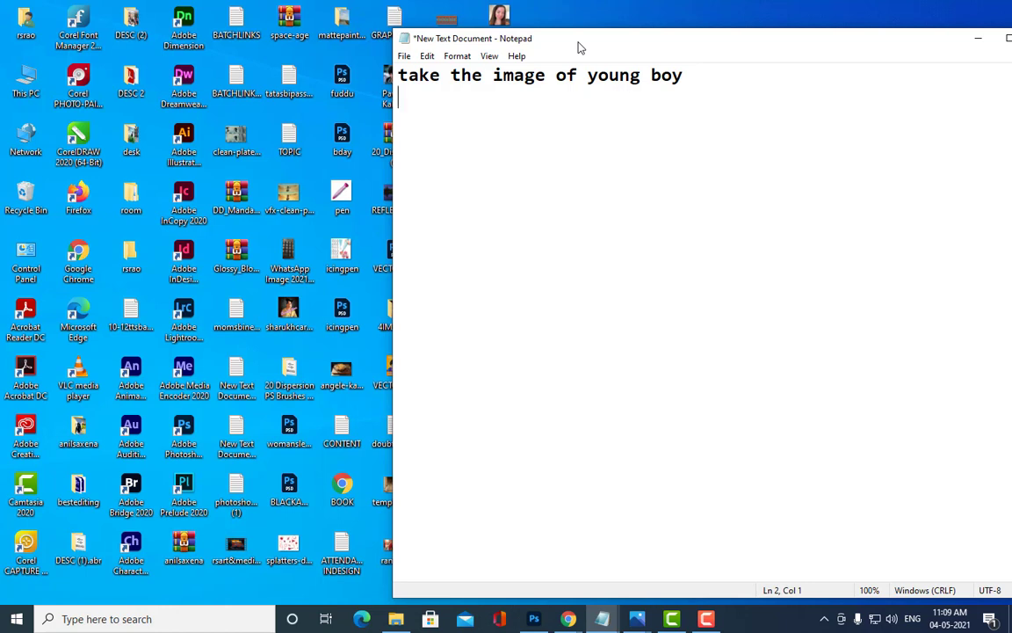
type("put him in forest")
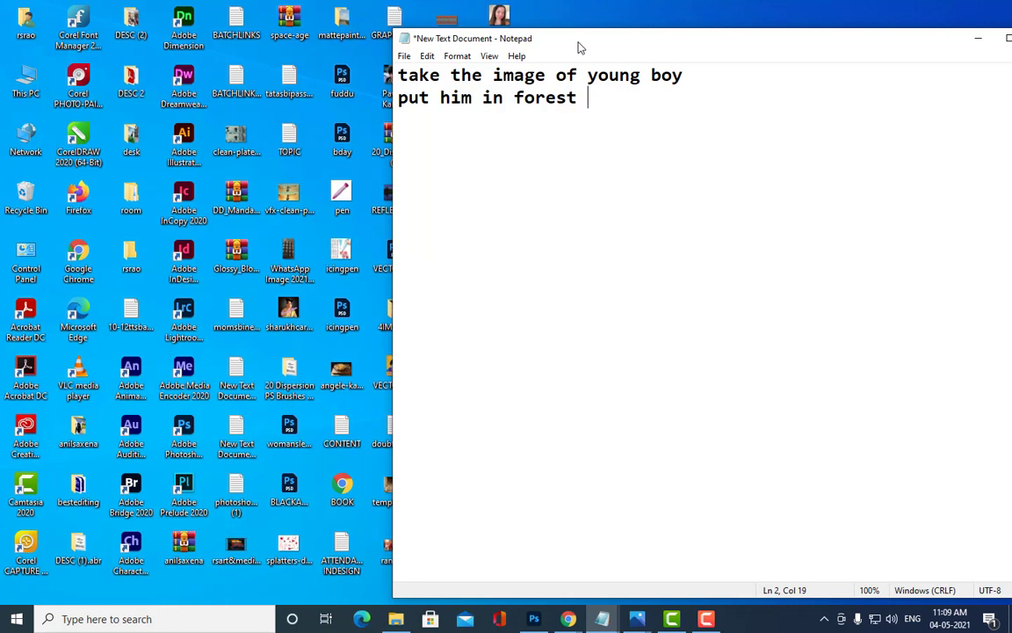
key("Return")
Step: Add lines 'take an image of glowing bird' and 'and put the glow on boys face', then select all
type("take a")
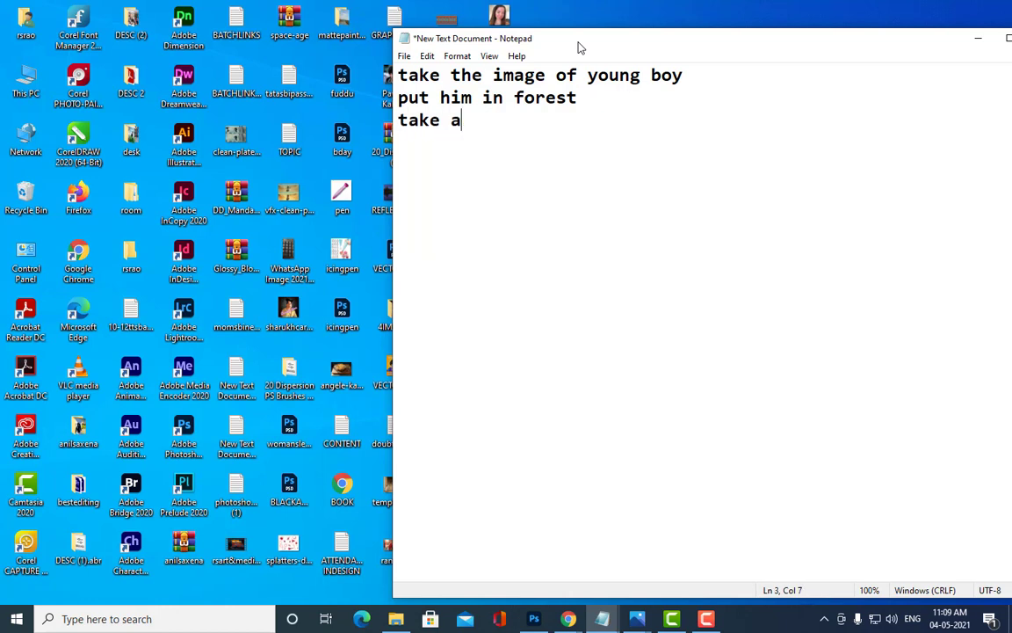
key("BackSpace")
type("an image of")
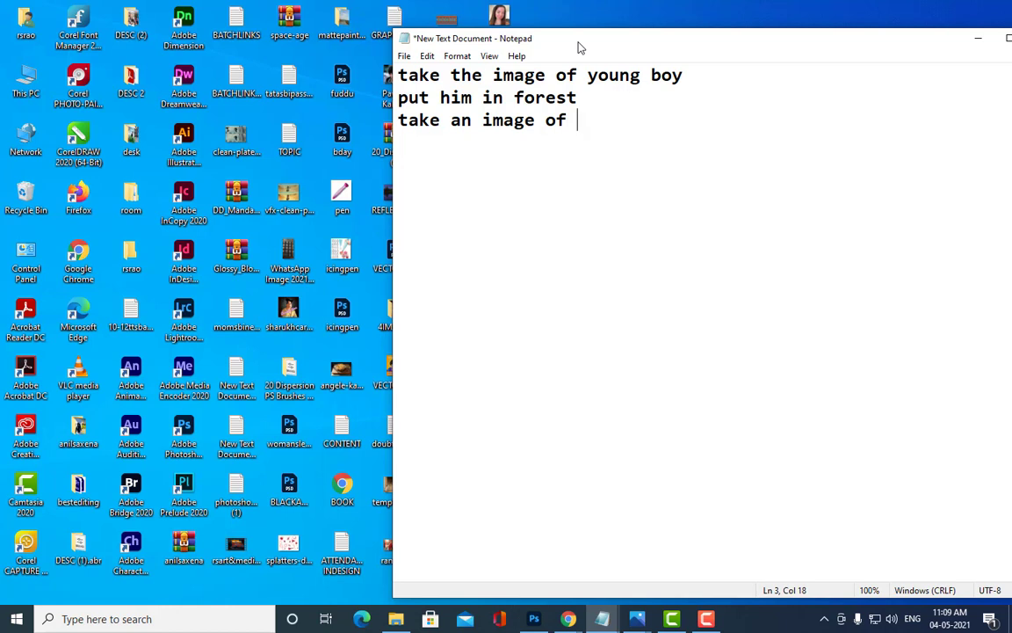
type("glowing bird")
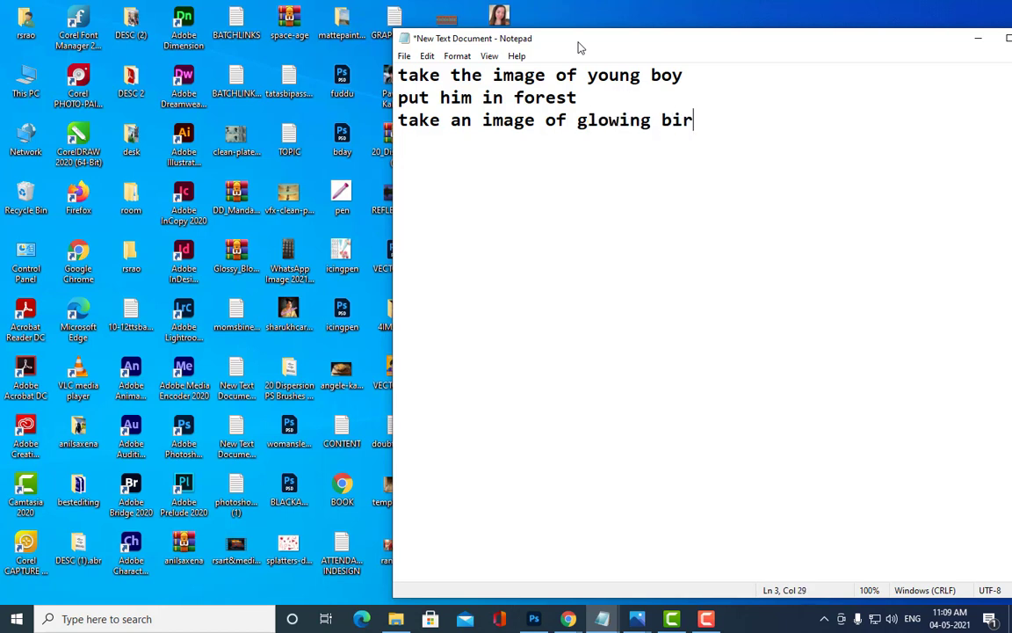
key("Return")
type("and p")
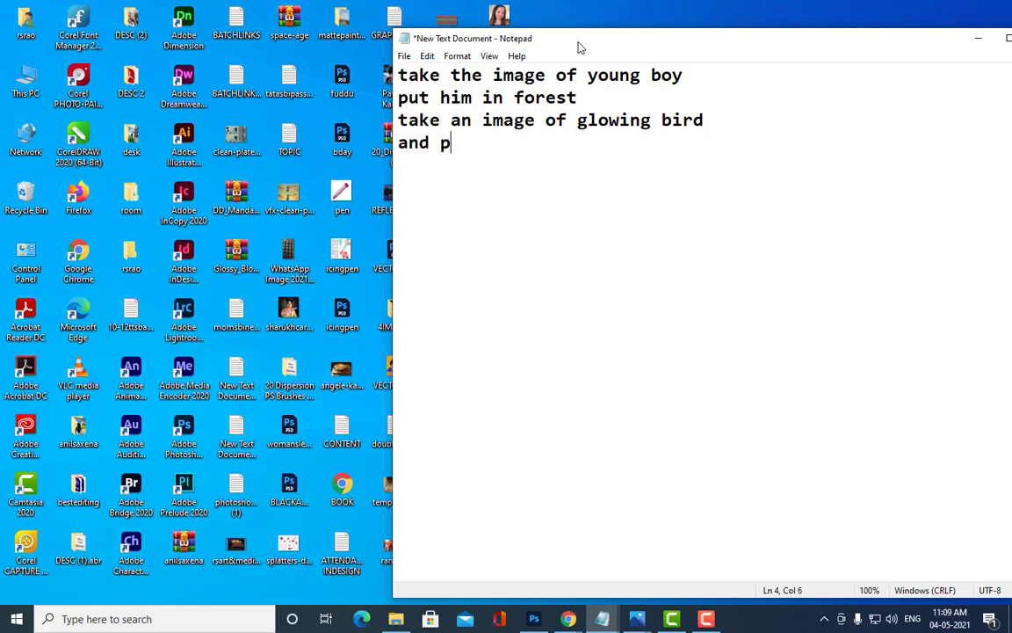
type("ut the glo")
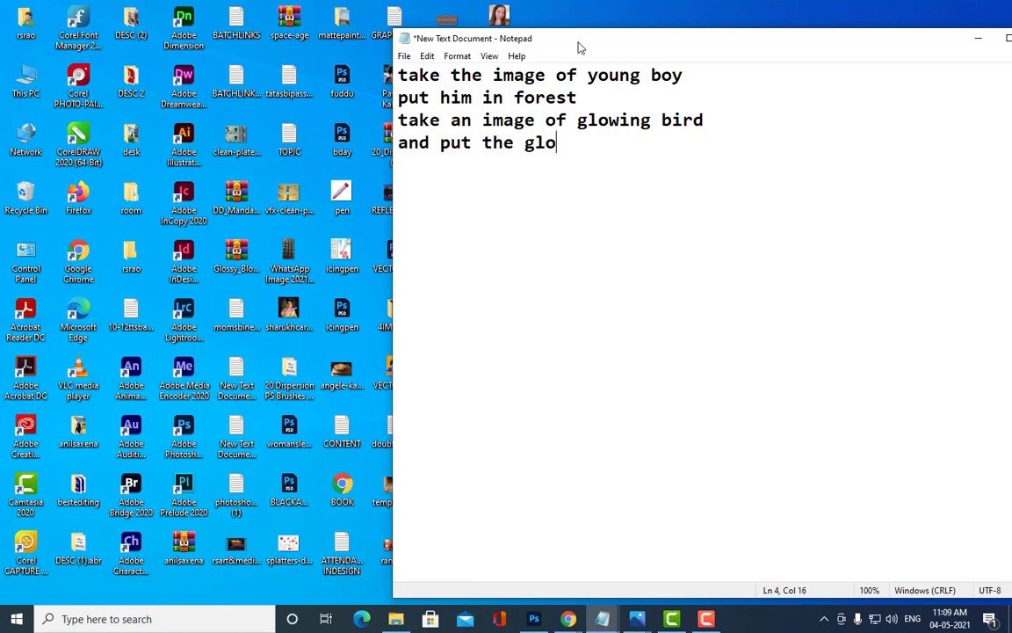
type("w on boys")
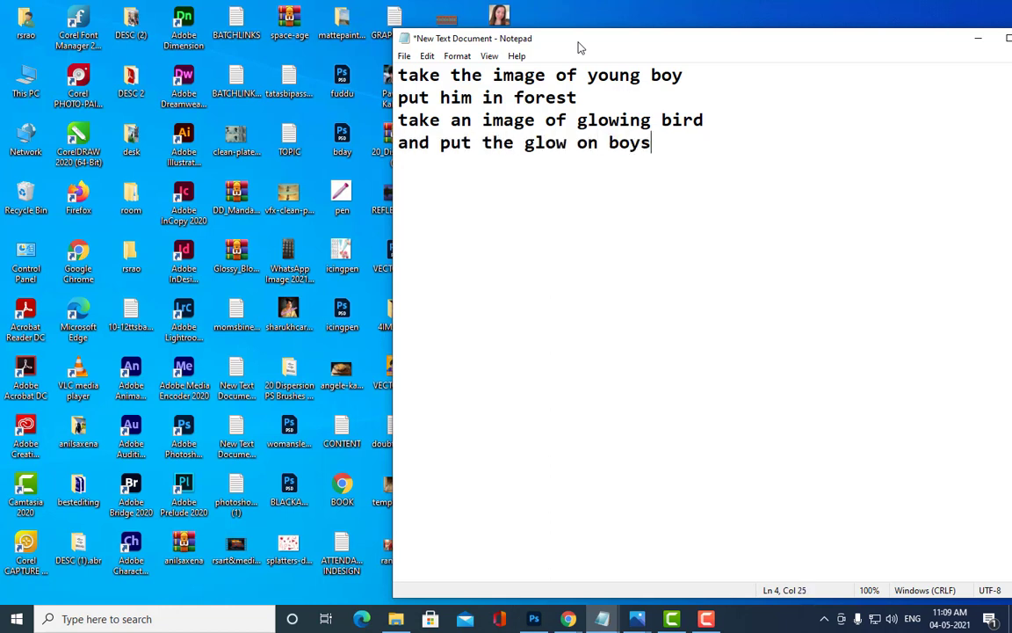
type(" face")
left_click(401, 75)
left_click_drag(406, 75, 716, 156)
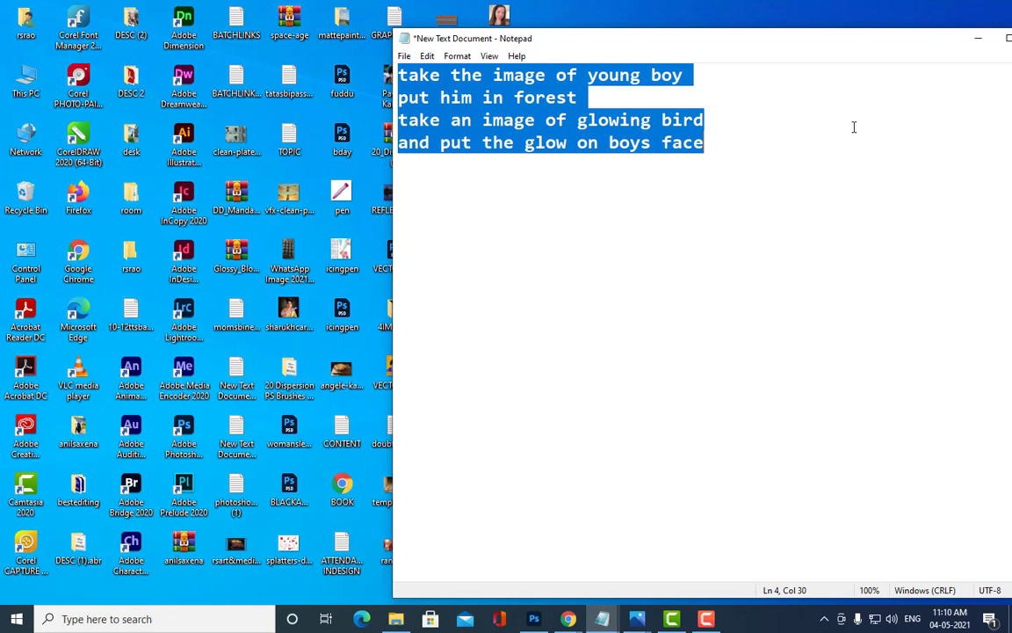
Step: Minimize Notepad and the WhatsApp window, bringing Photoshop's Untitled-2 canvas to the front
left_click(977, 39)
mouse_move(576, 620)
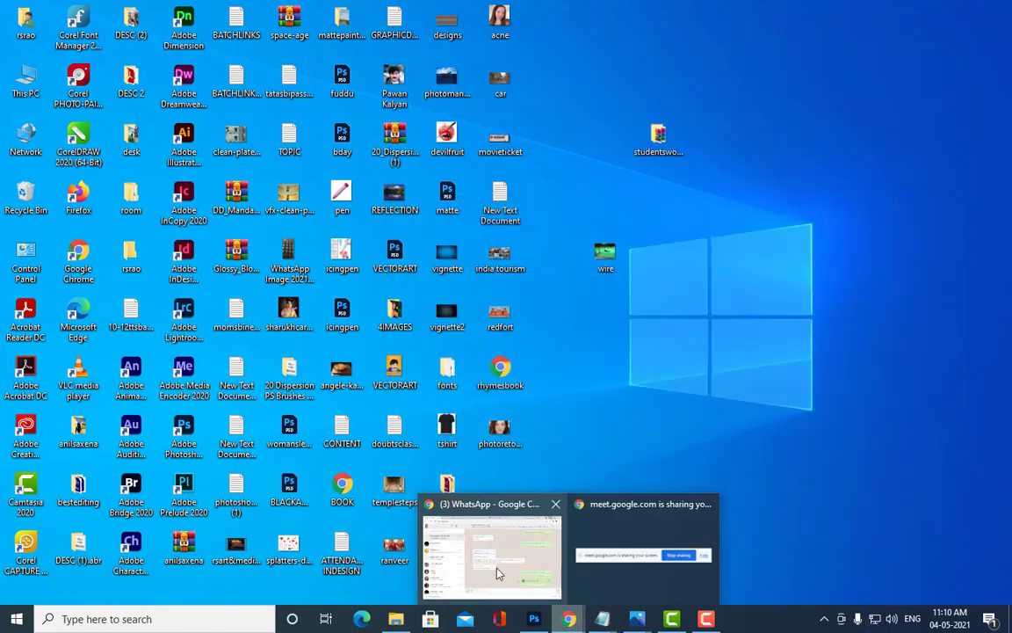
left_click(447, 511)
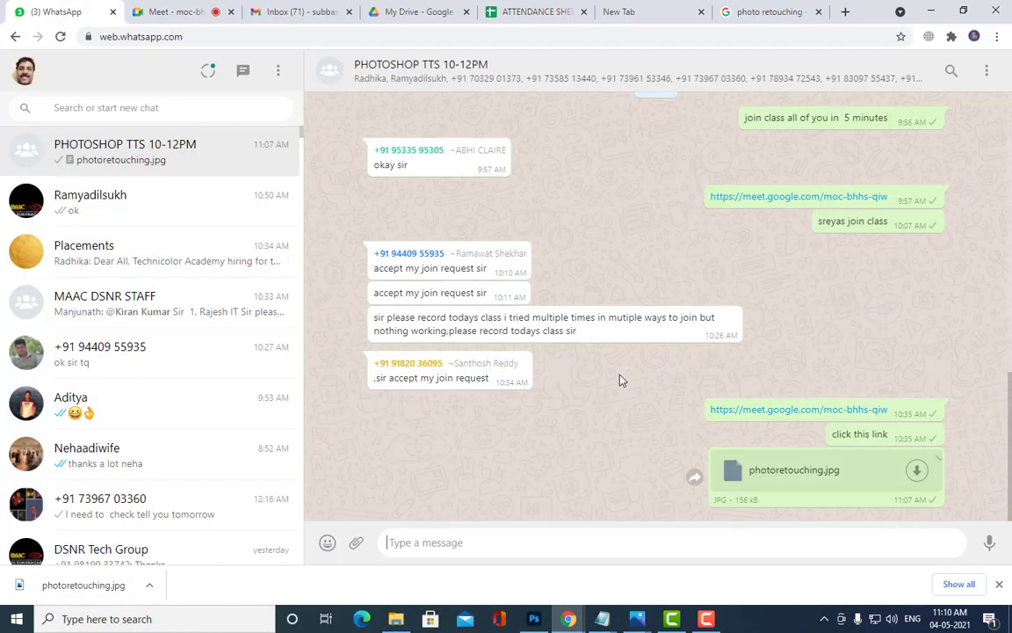
left_click(930, 10)
left_click(535, 619)
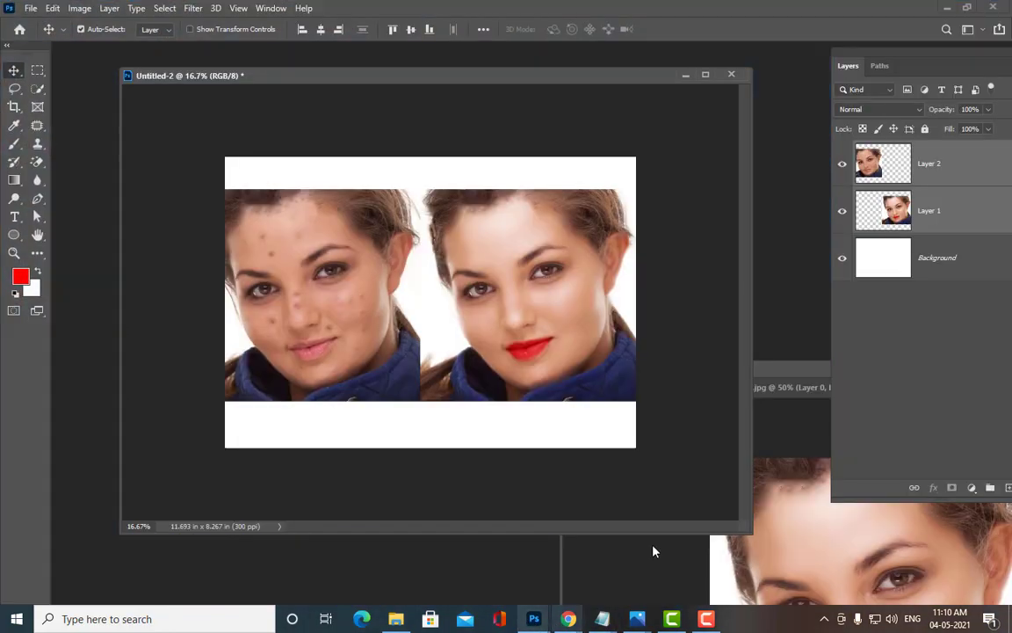
Step: Close the Untitled-2 and photoretouching.jpg documents, discarding unsaved changes
mouse_move(450, 92)
left_mouse_down()
mouse_move(534, 113)
mouse_move(446, 109)
left_mouse_up()
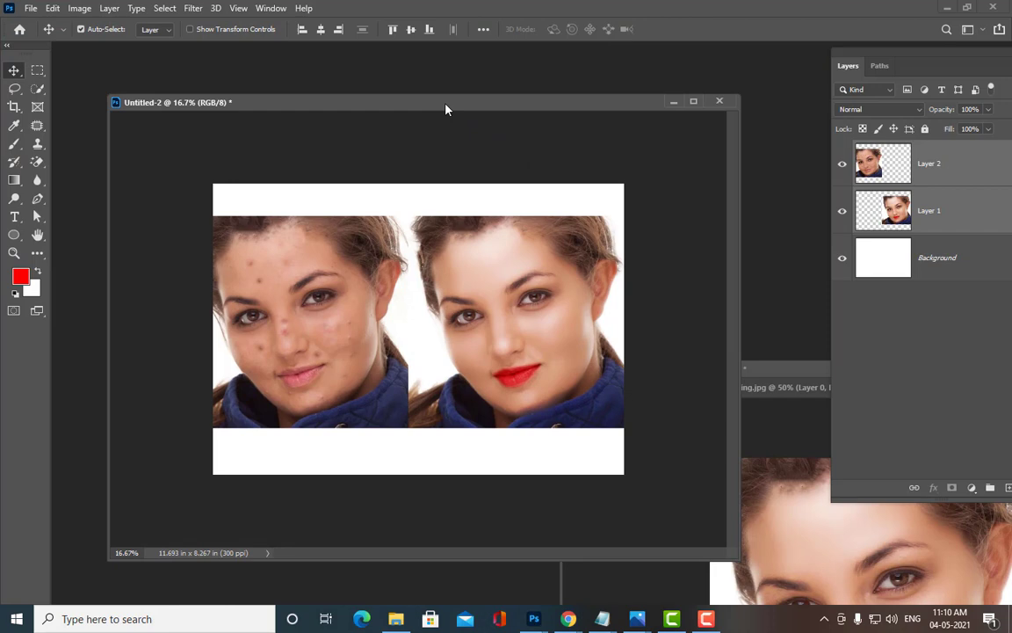
left_click(719, 101)
left_click(499, 233)
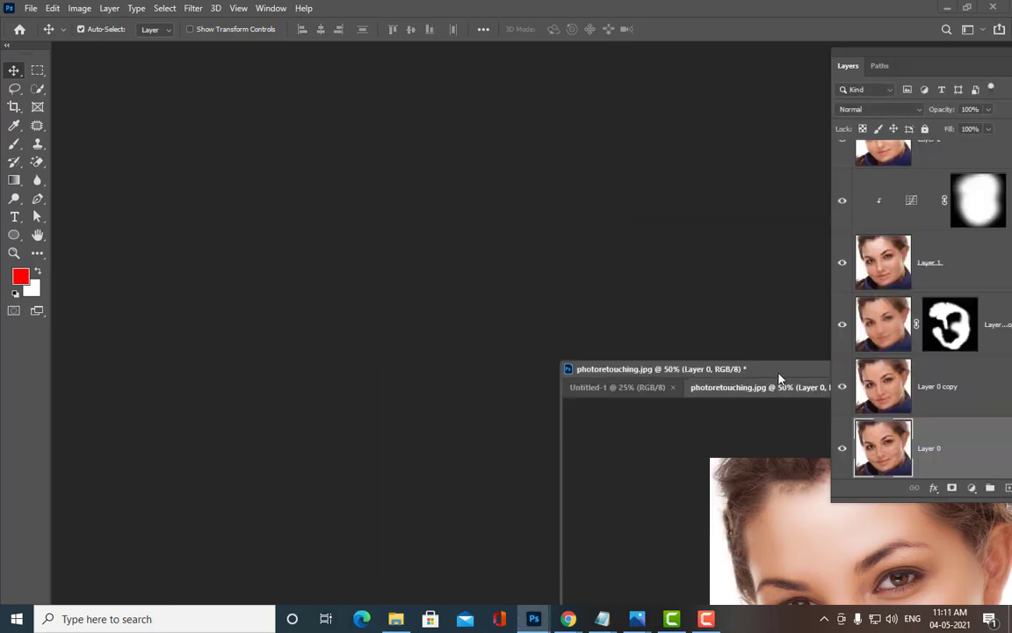
left_click_drag(779, 370, 290, 100)
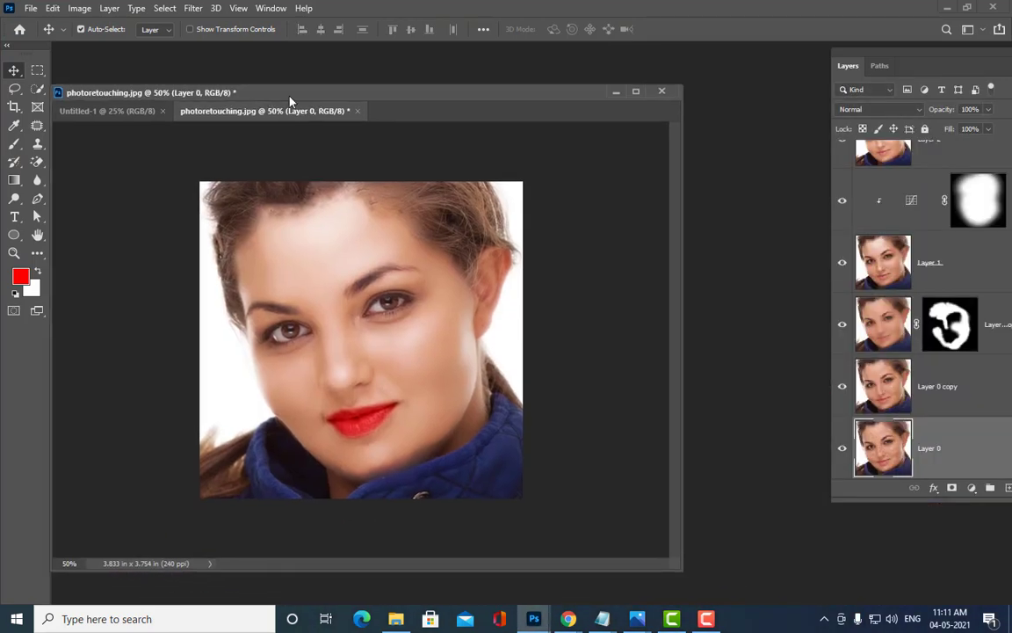
left_click(356, 110)
left_click(499, 234)
Step: Reposition the remaining Untitled-1 window, then bring the browser window forward
left_click_drag(387, 92, 421, 84)
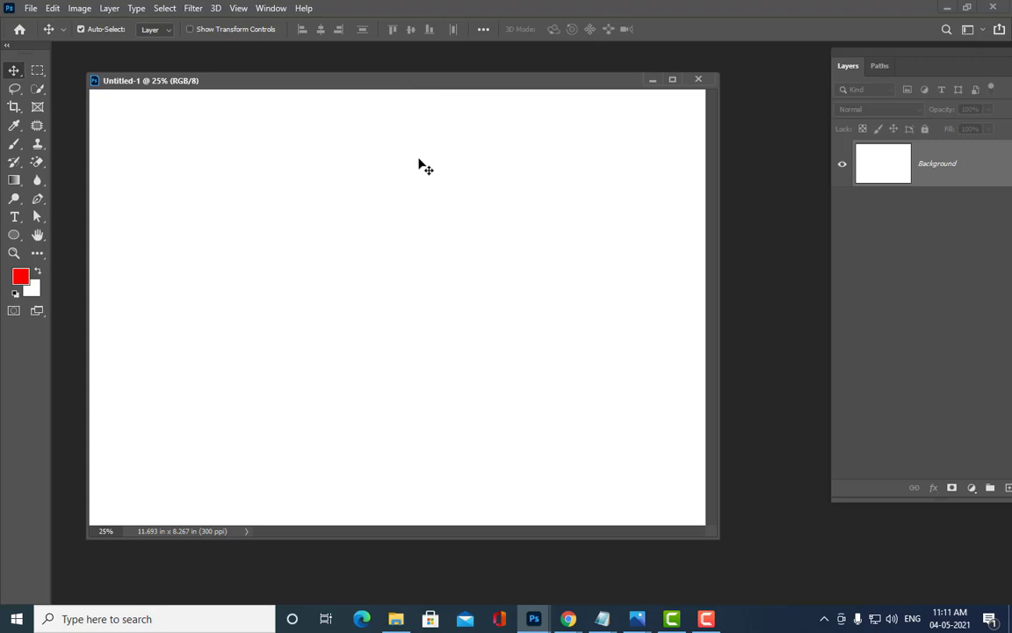
left_click_drag(291, 88, 338, 79)
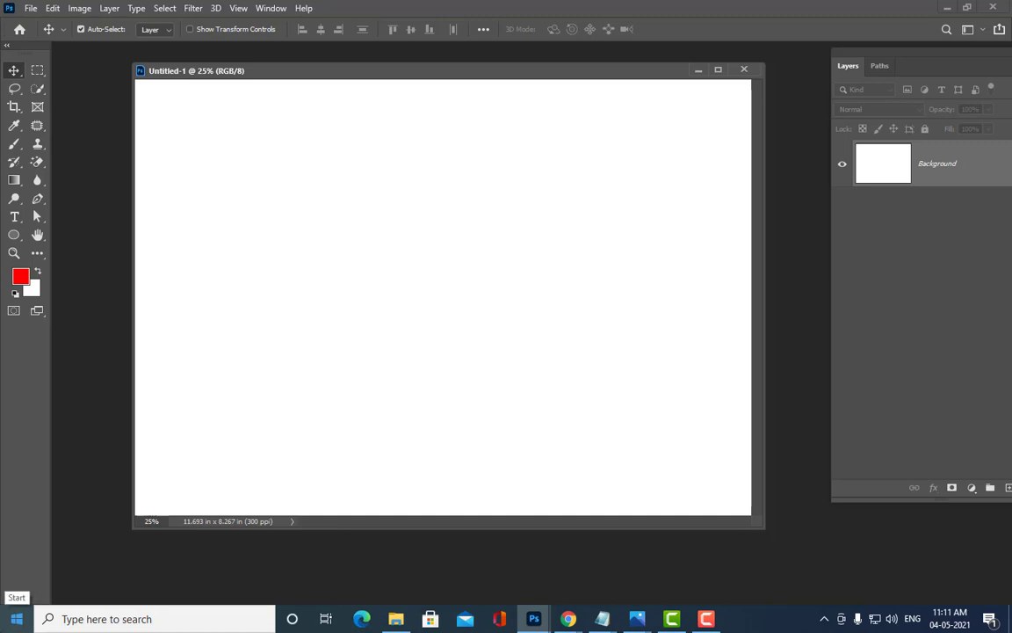
mouse_move(568, 618)
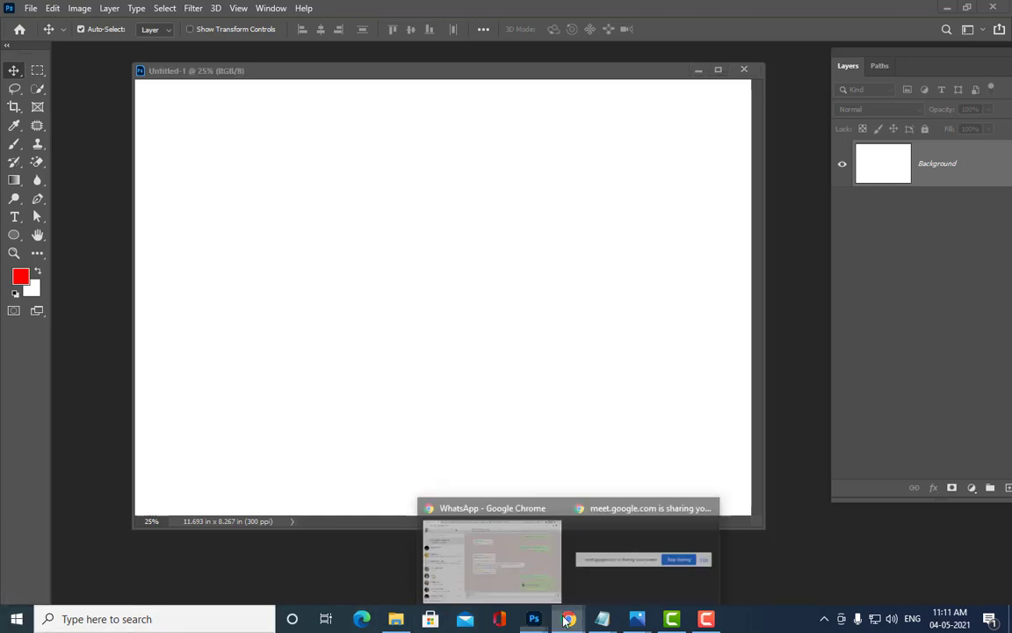
left_click(525, 587)
Step: Run a Google Images search for 'color correction' in a new tab
left_click(845, 12)
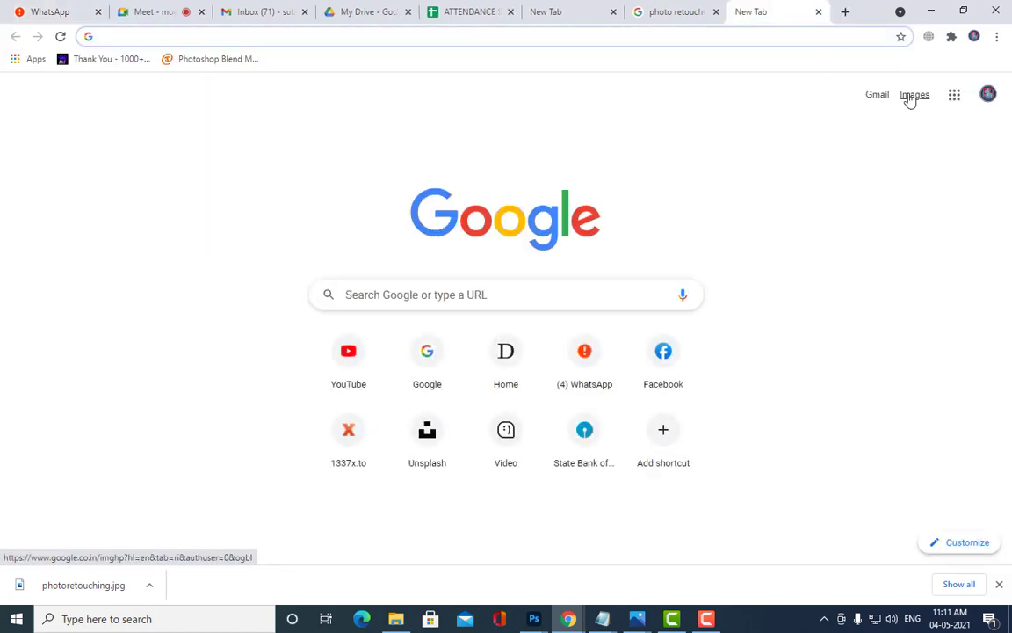
left_click(911, 97)
left_click(380, 253)
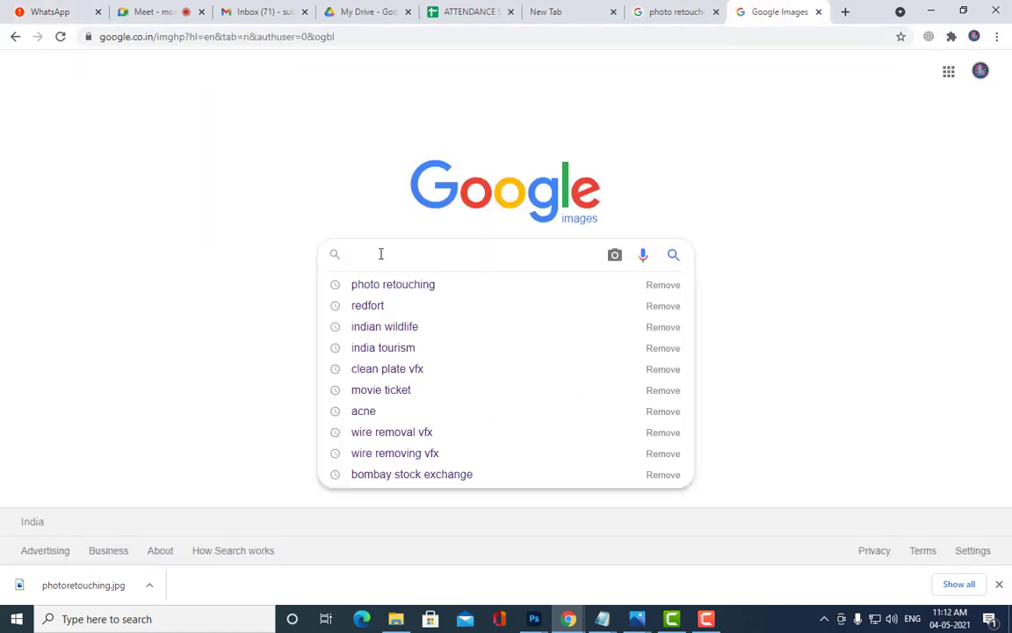
type("color")
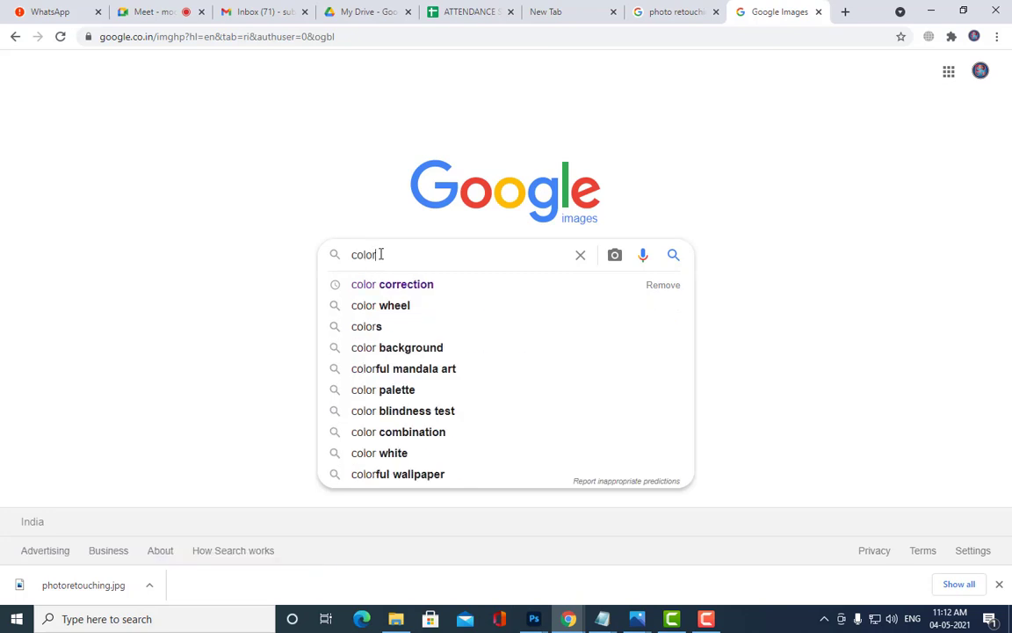
key("Down")
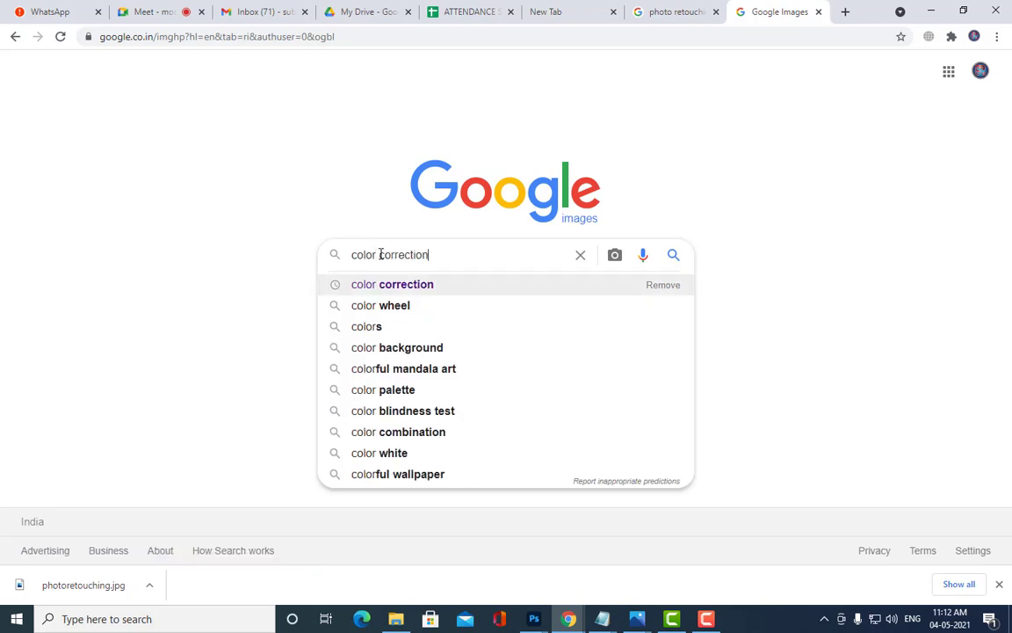
key("Return")
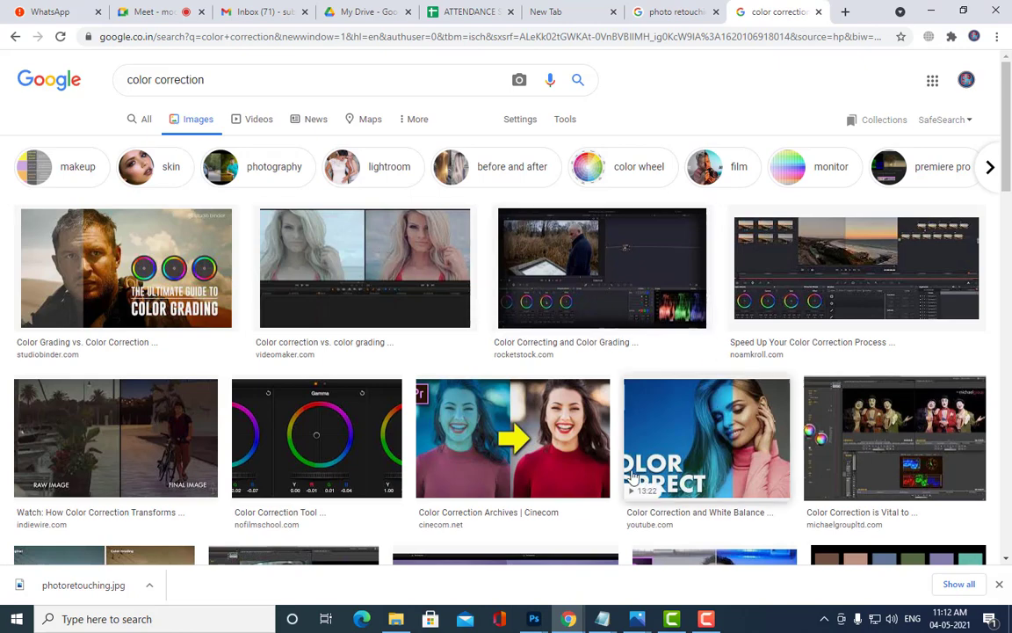
Step: Preview several before-and-after color correction results, then minimize Chrome
left_click(513, 438)
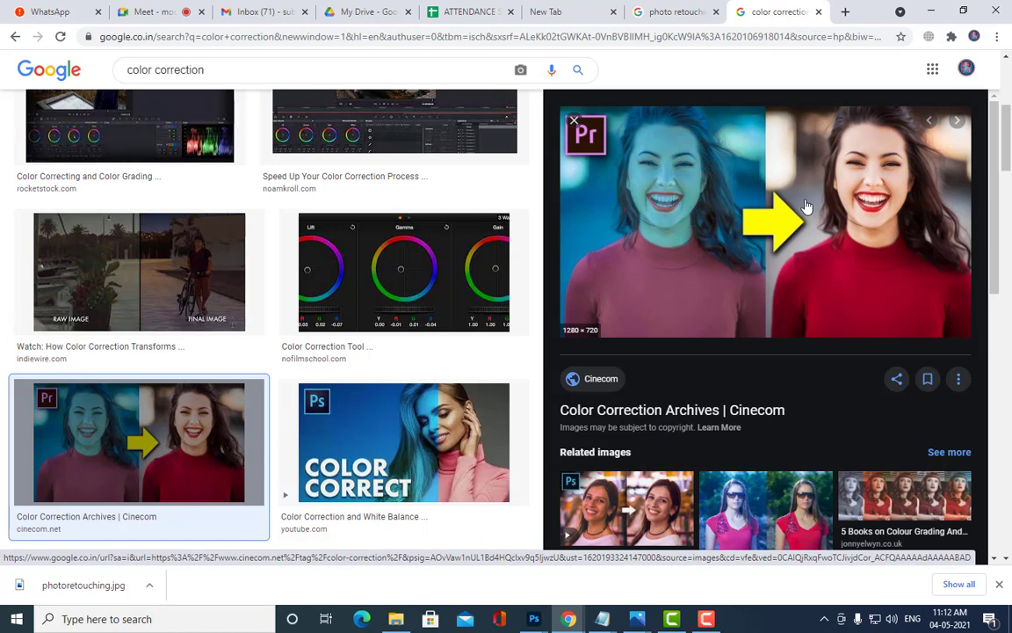
left_click(755, 506)
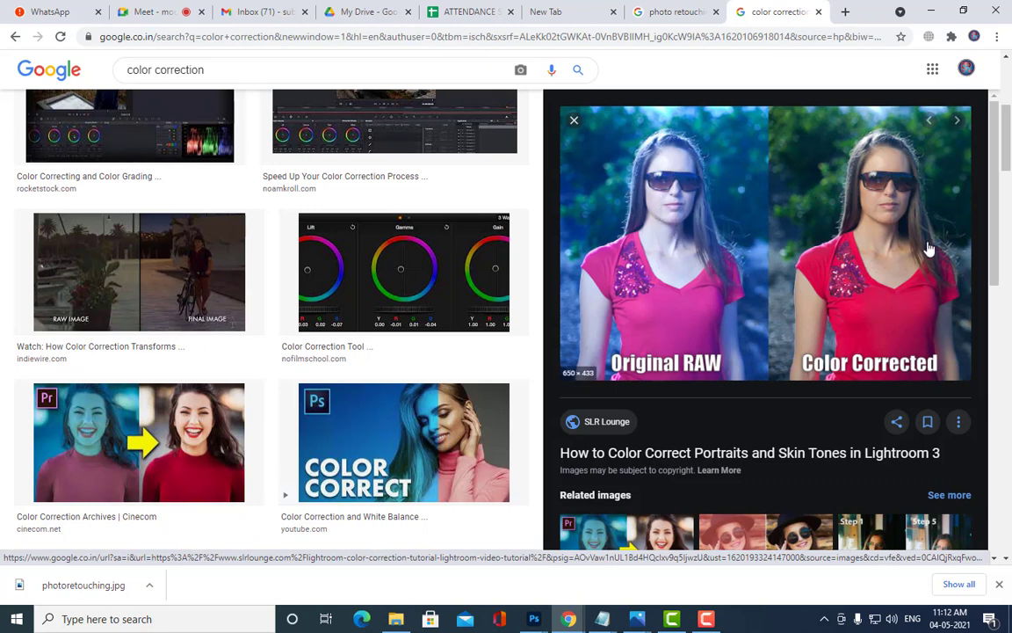
scroll(865, 211, "down", 4)
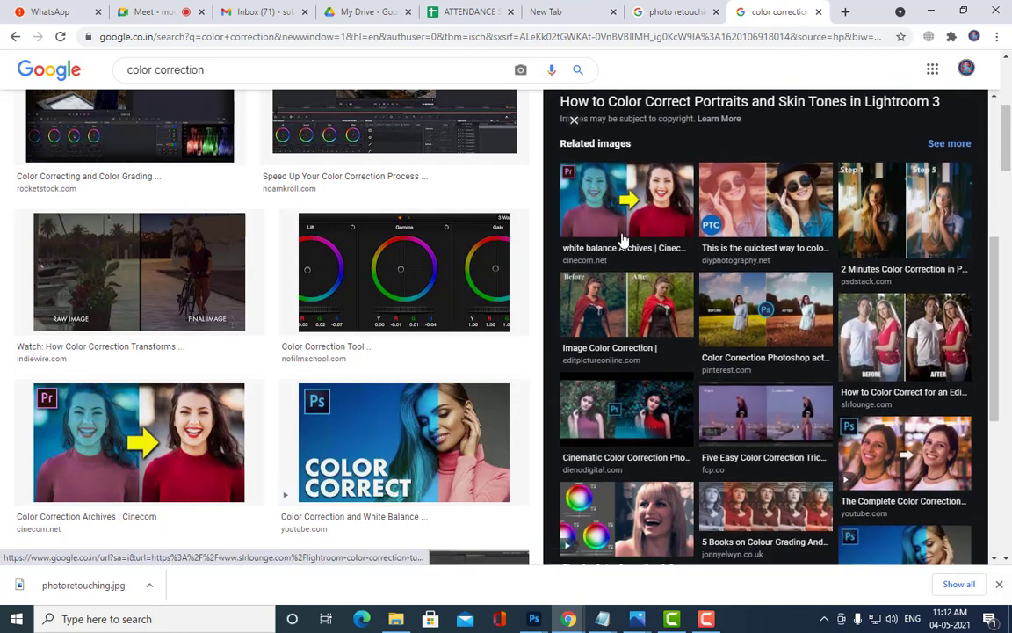
left_click(622, 239)
scroll(719, 237, "up", 2)
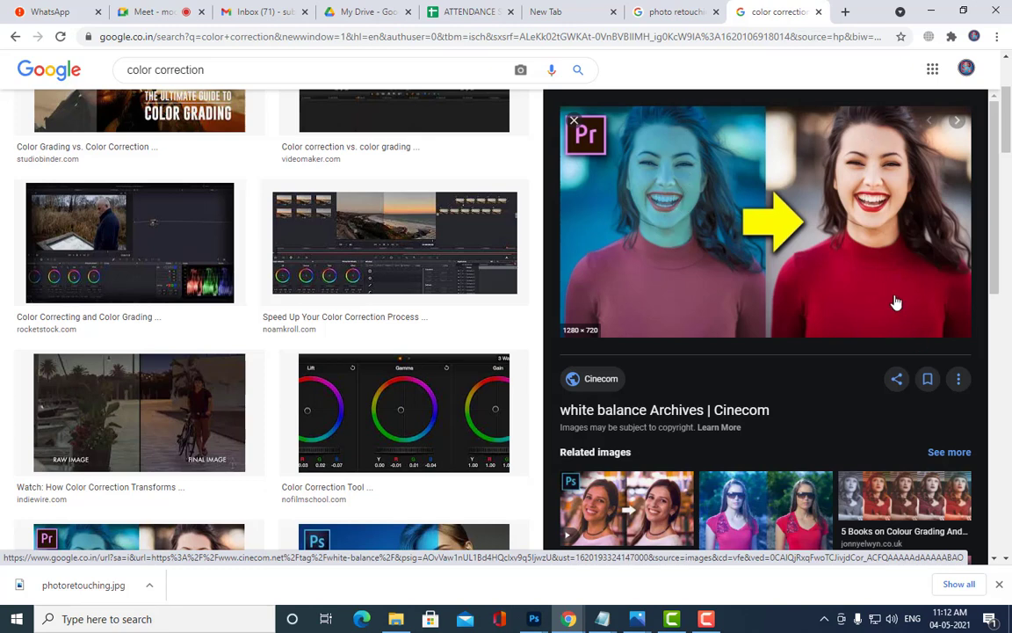
left_click(865, 490)
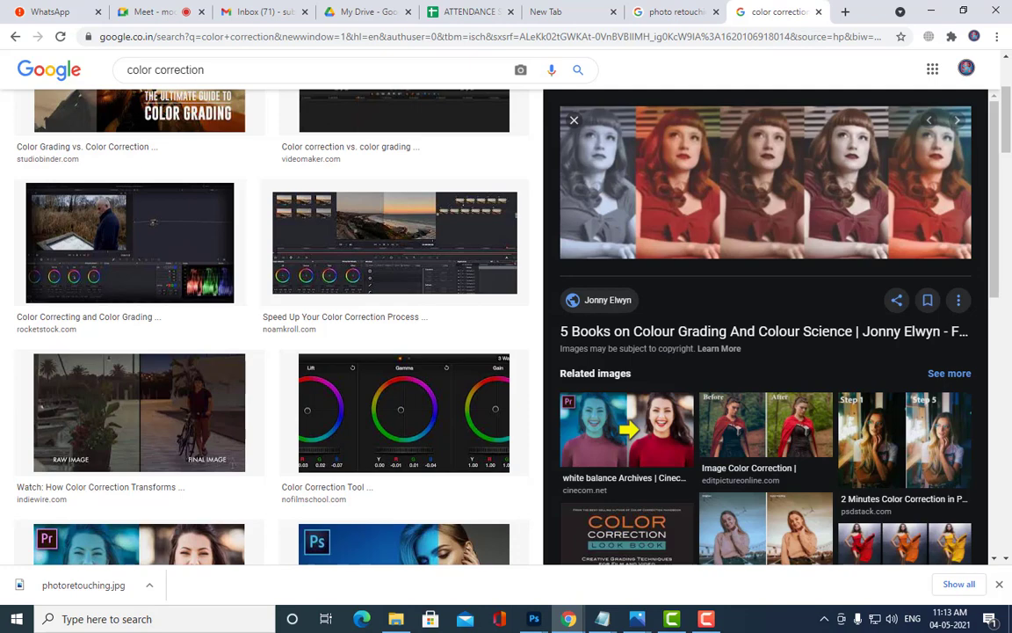
scroll(706, 318, "up", 3)
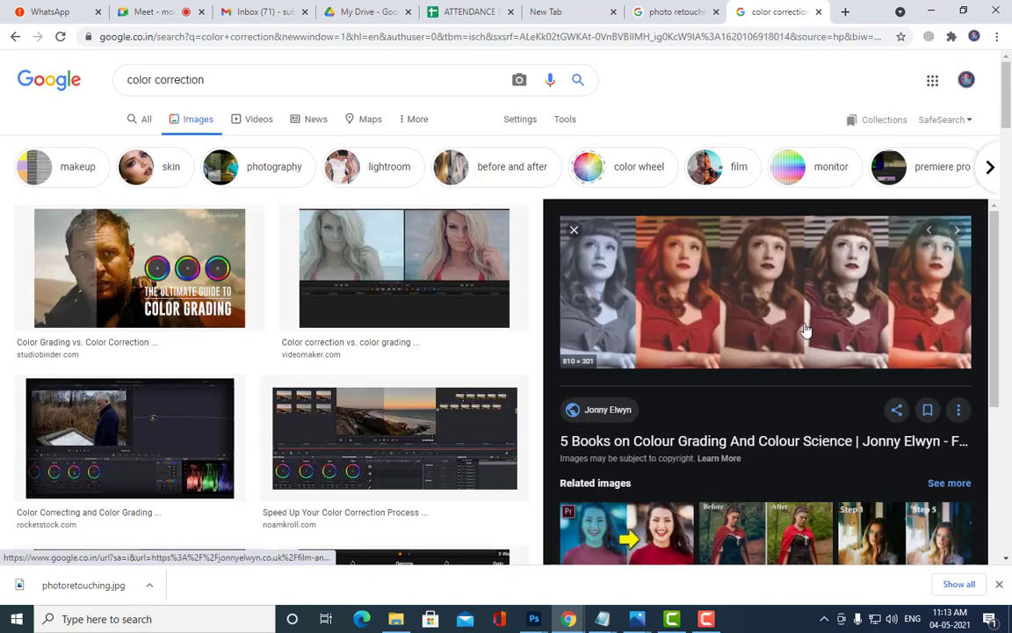
left_click(931, 10)
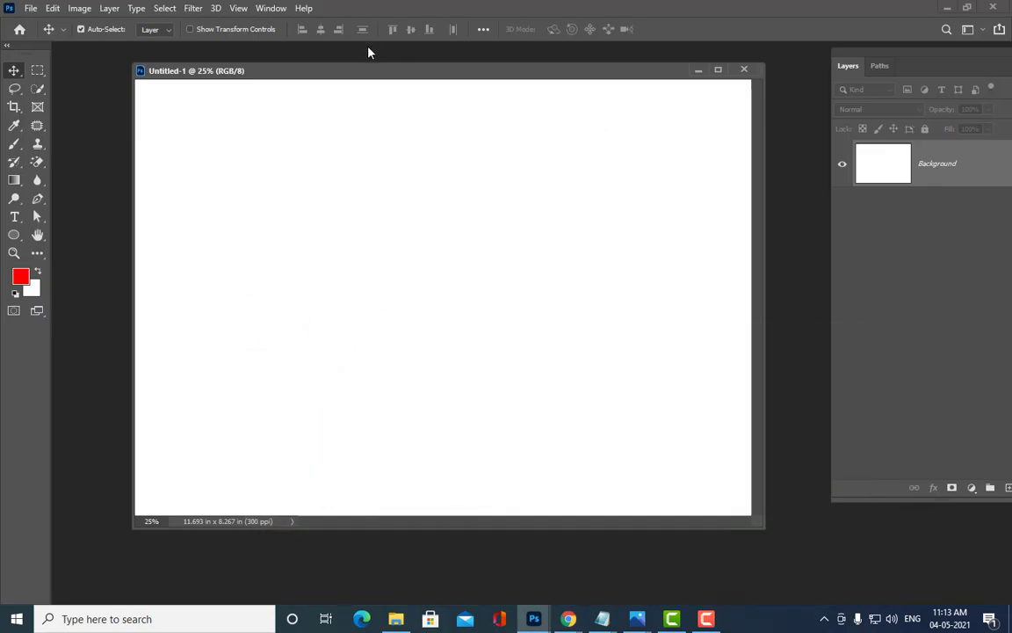
Step: Open 'grayscale image' from the photoshop ref images folder by searching 'grayscale'
left_click_drag(360, 75, 381, 82)
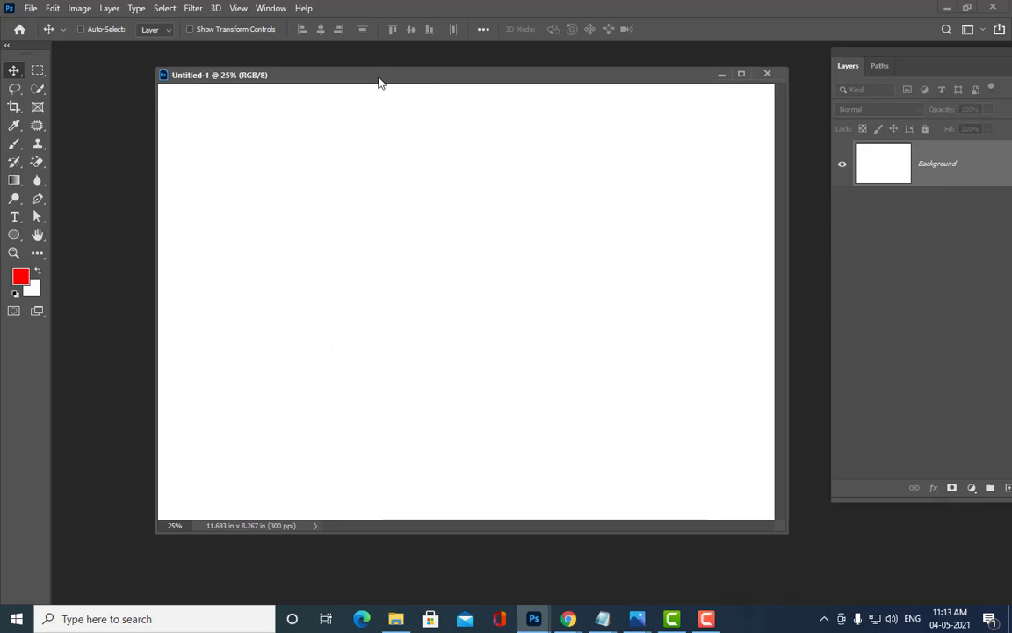
key("ctrl+o")
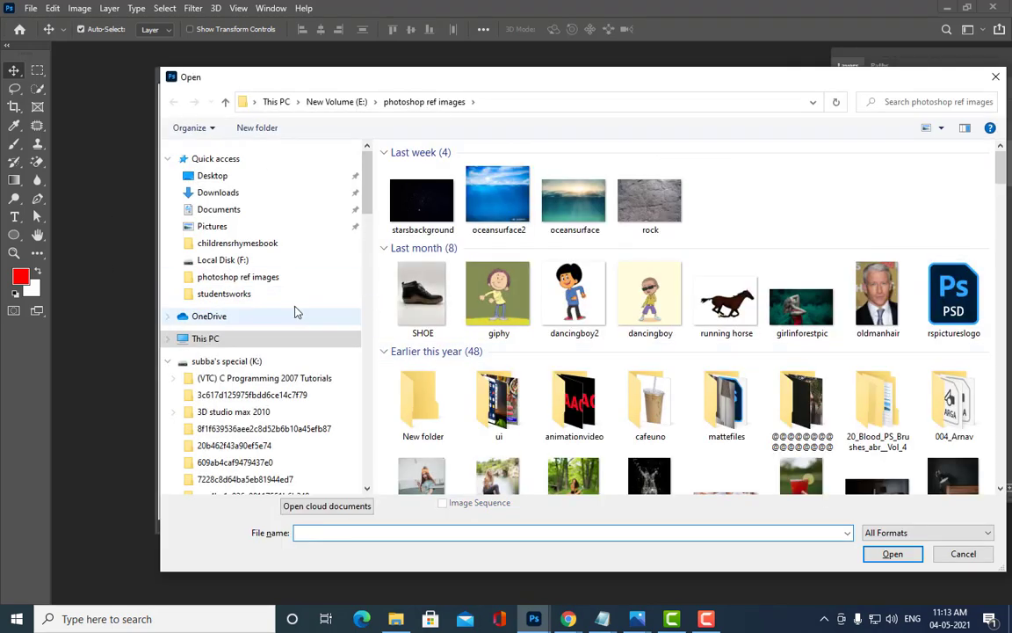
left_click(257, 278)
scroll(719, 322, "down", 15)
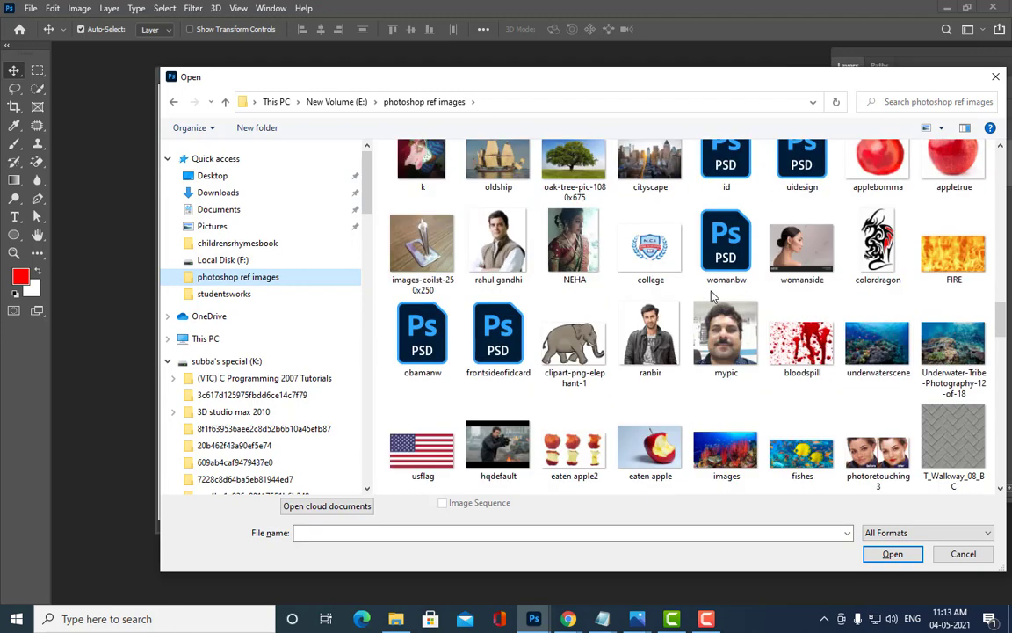
scroll(716, 294, "up", 5)
left_click(936, 103)
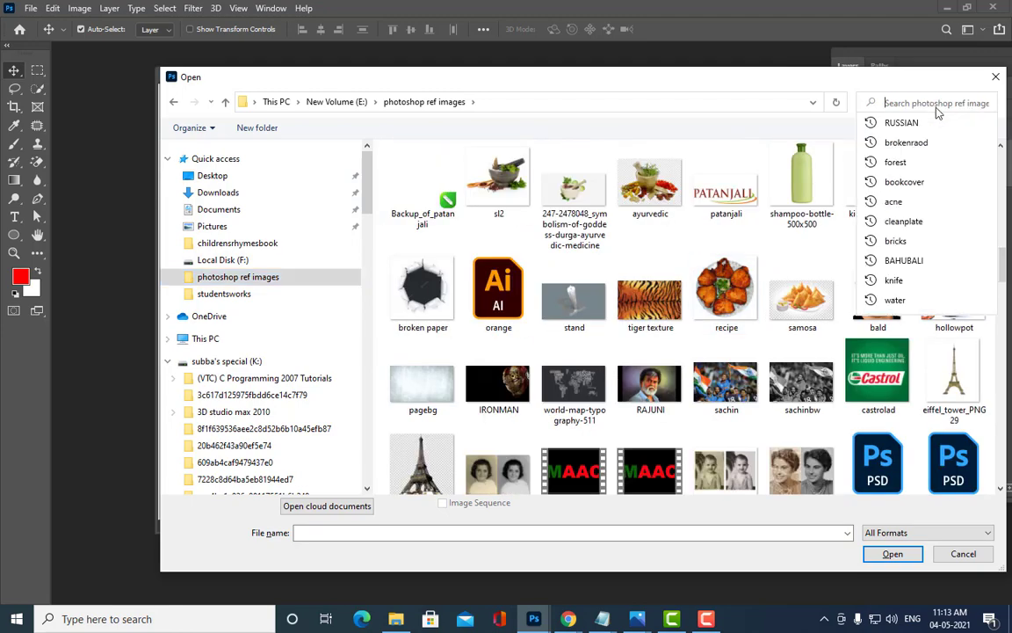
type("grays")
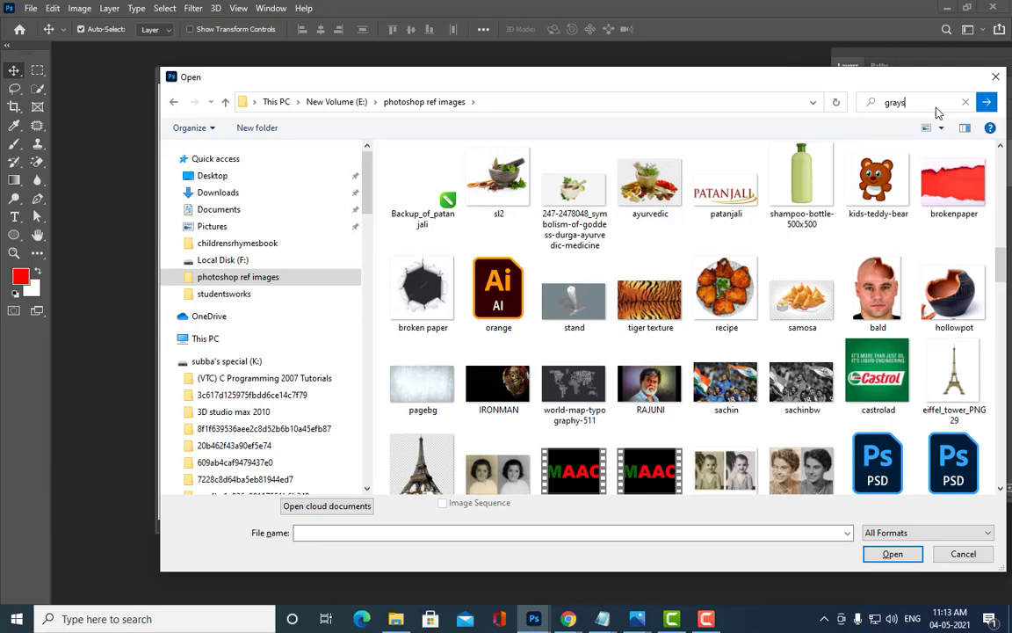
type("cale")
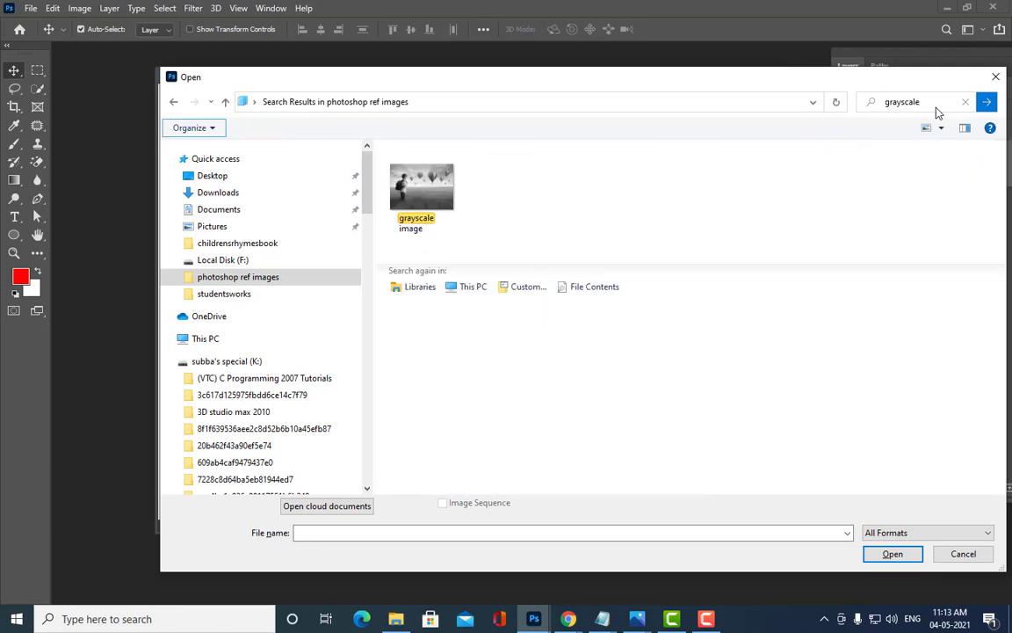
left_click(404, 170)
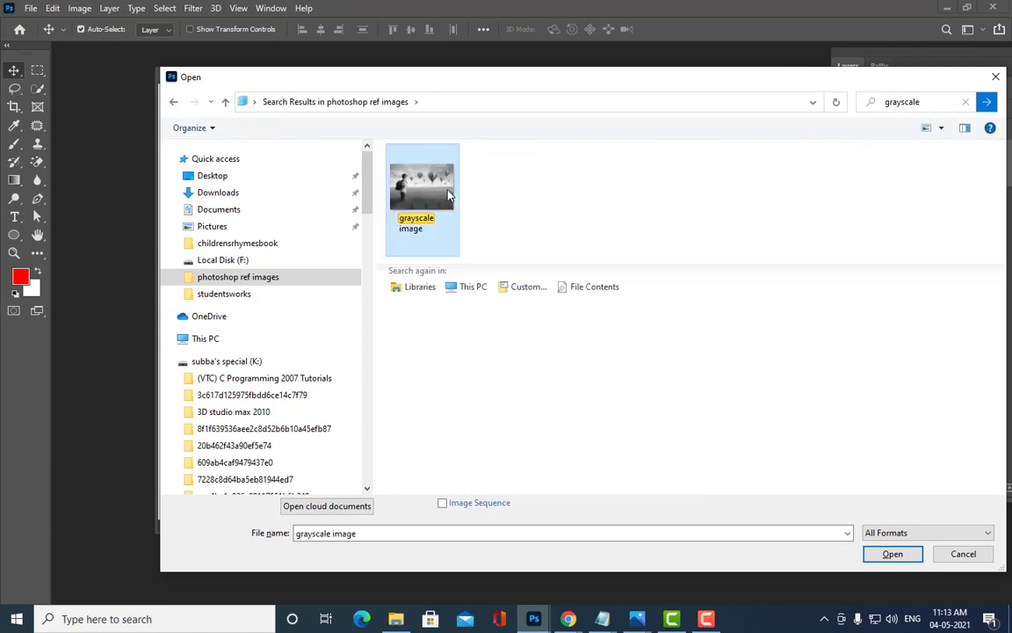
left_click(910, 557)
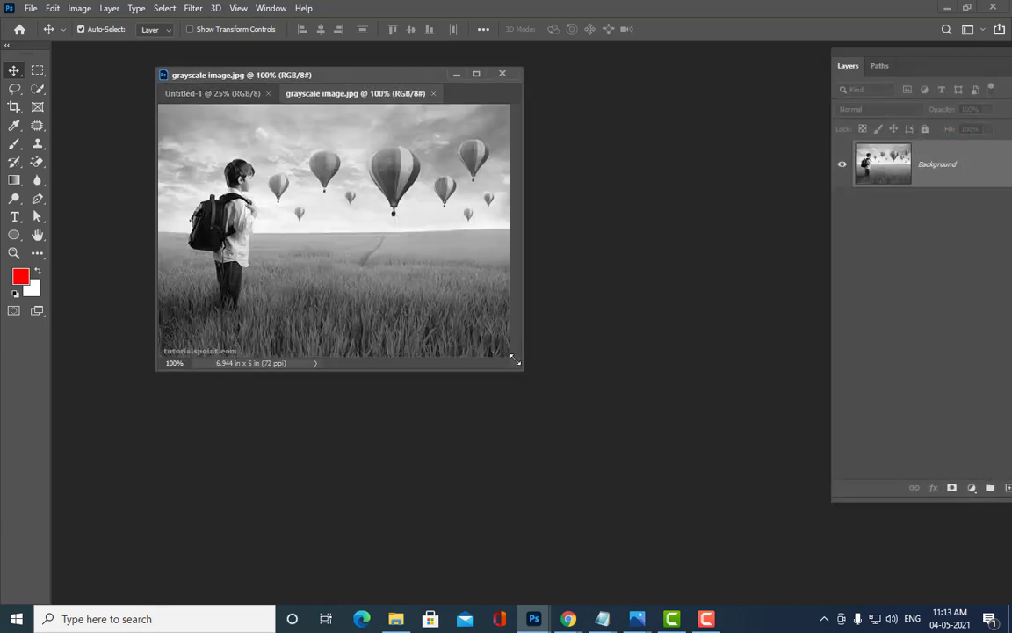
Step: Enlarge and reposition the grayscale image.jpg window, checking it at 200% and back to 100%
left_click_drag(516, 360, 808, 555)
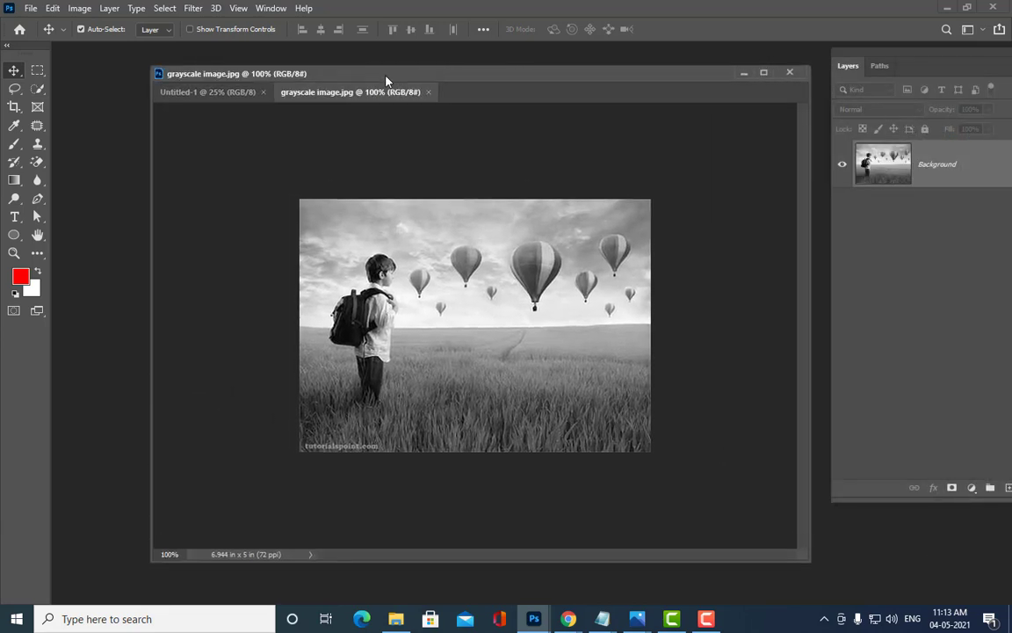
left_click_drag(387, 80, 416, 84)
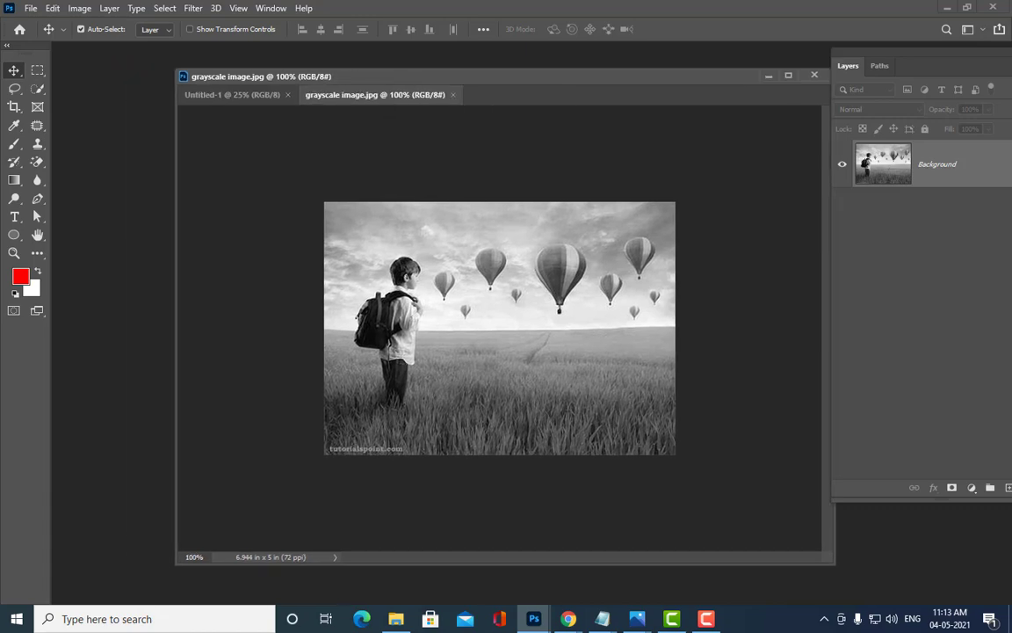
key("ctrl+plus")
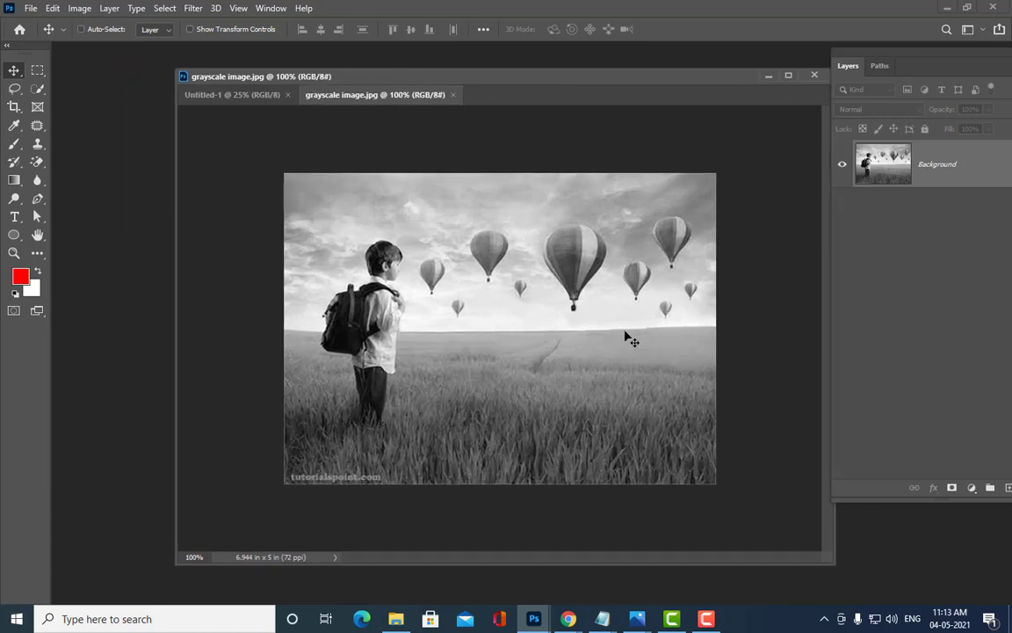
key("ctrl+minus")
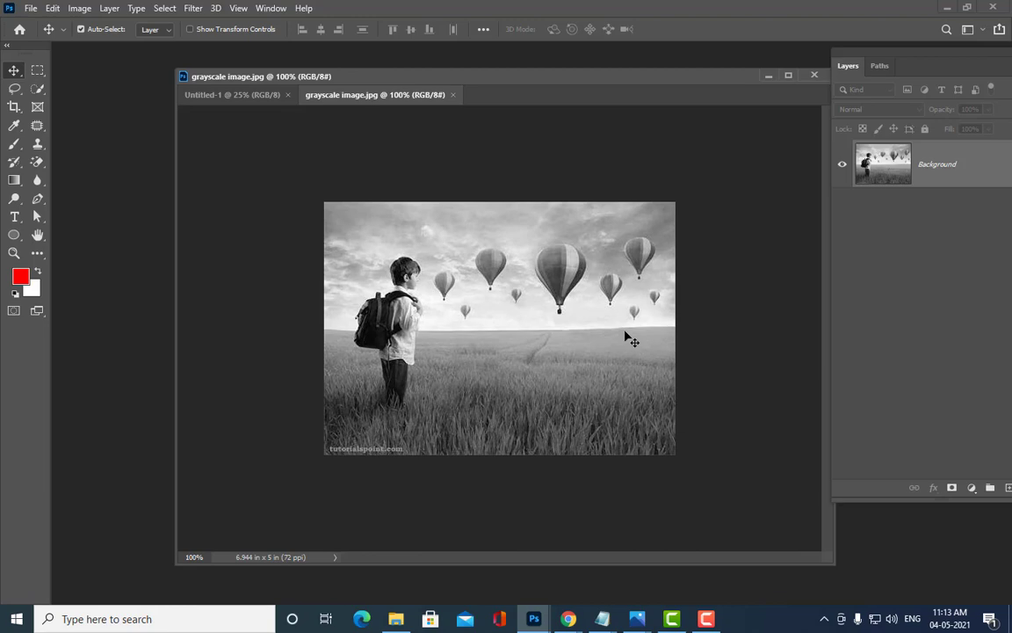
key("ctrl+plus")
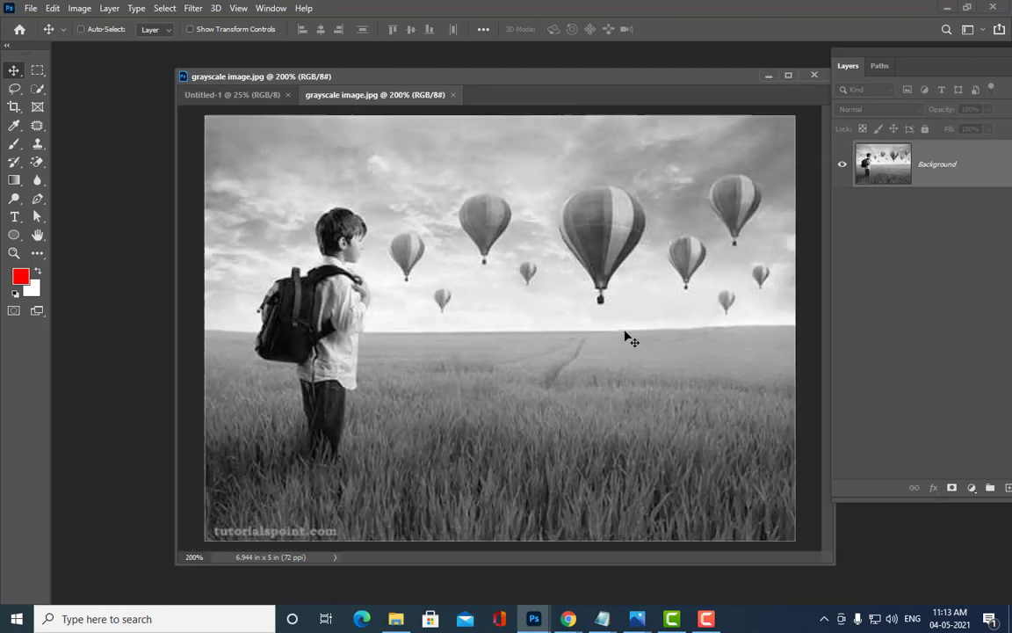
key("ctrl+minus")
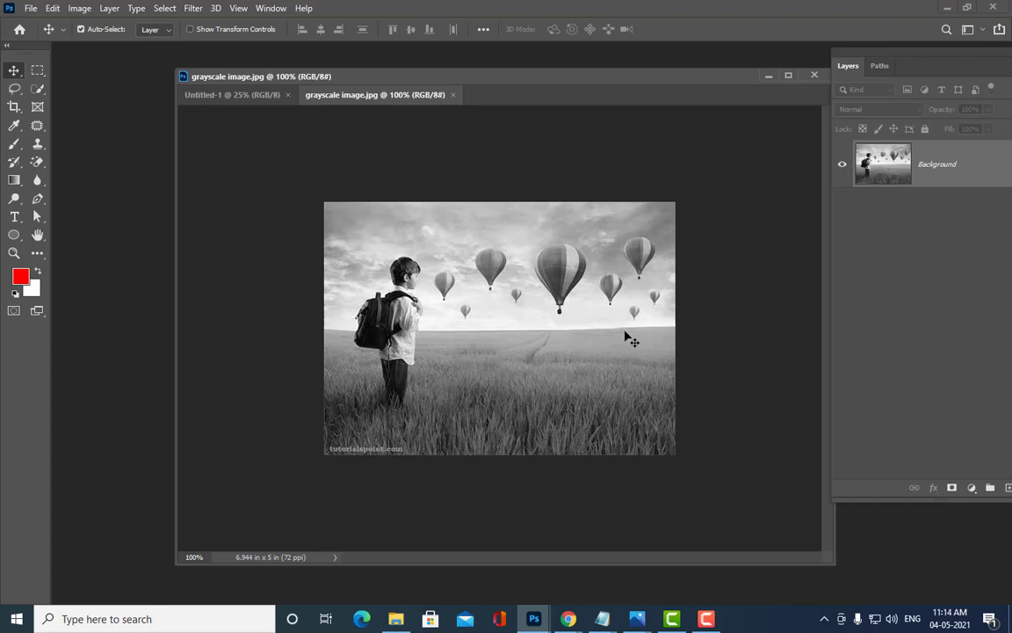
key("ctrl+plus")
key("ctrl+minus")
left_click_drag(499, 81, 433, 66)
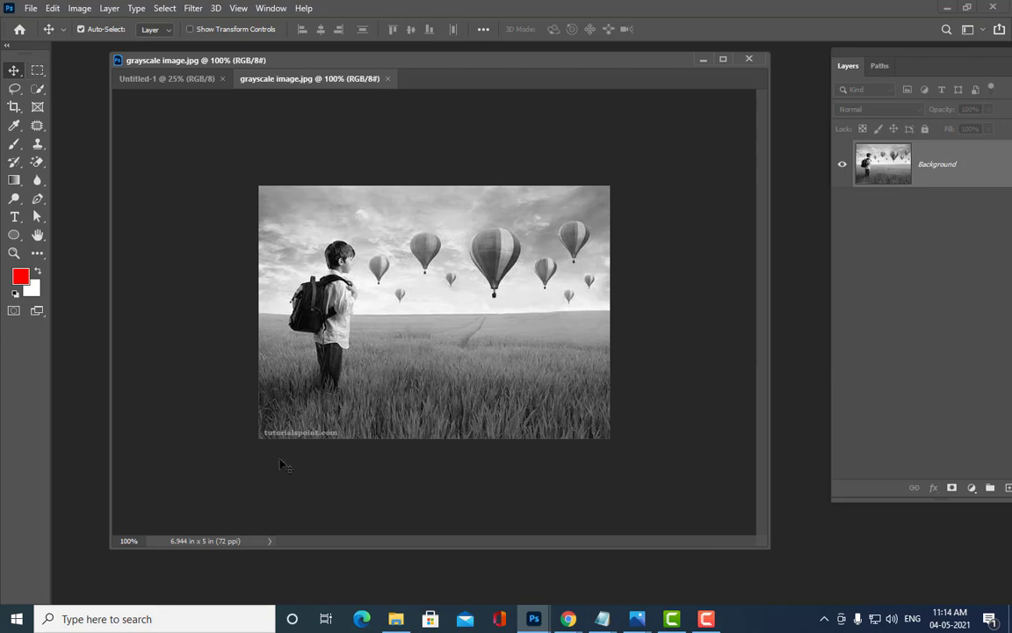
Step: Marquee-select the bottom-left tutorialspoint.com watermark and Content-Aware Fill over it
left_click(38, 71)
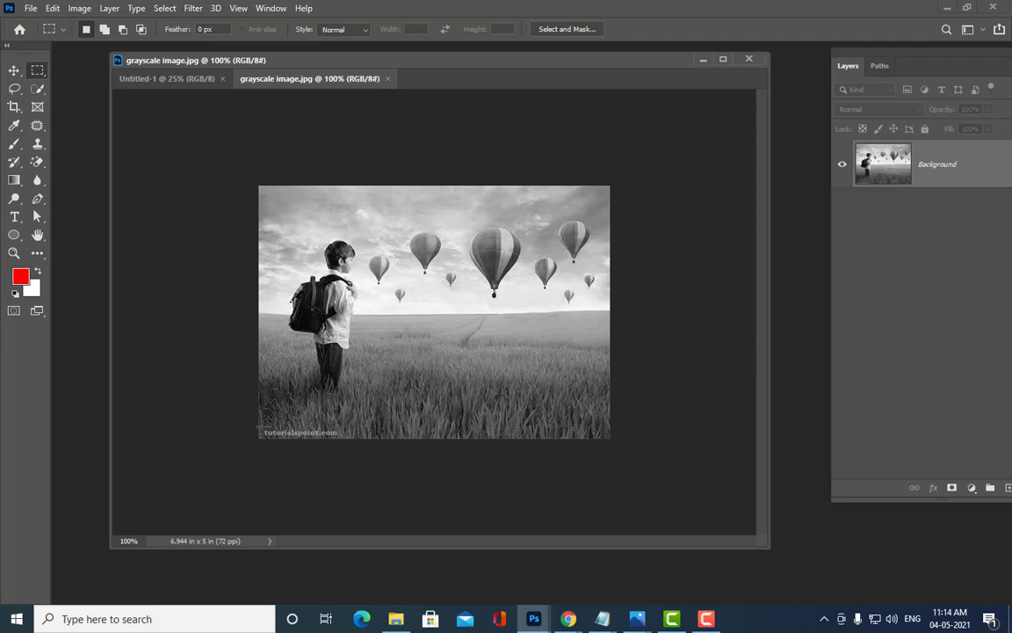
left_click_drag(261, 427, 338, 439)
right_click(337, 442)
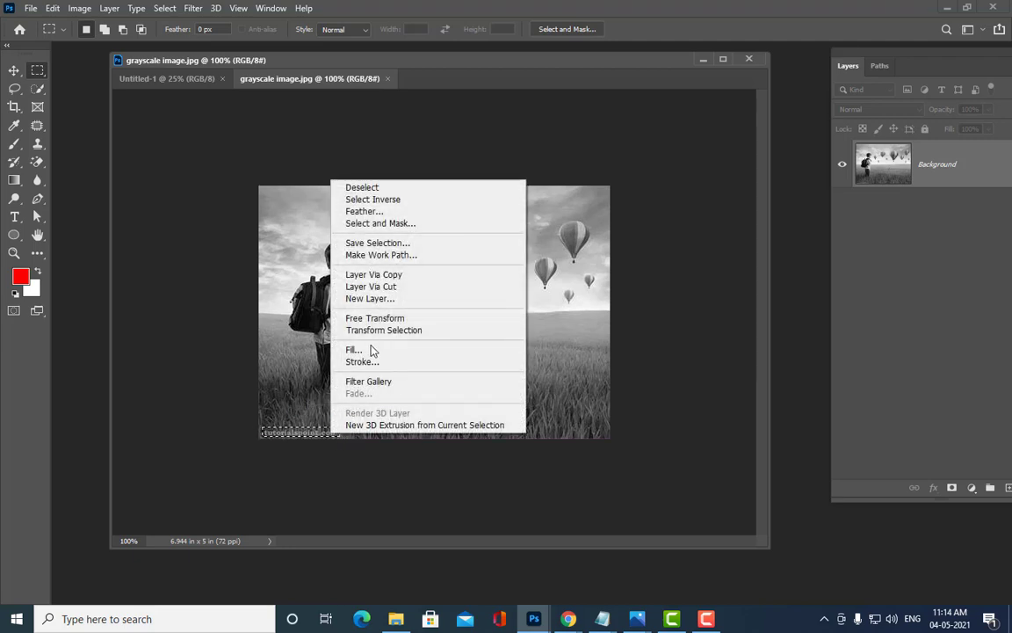
left_click(371, 351)
left_click(590, 67)
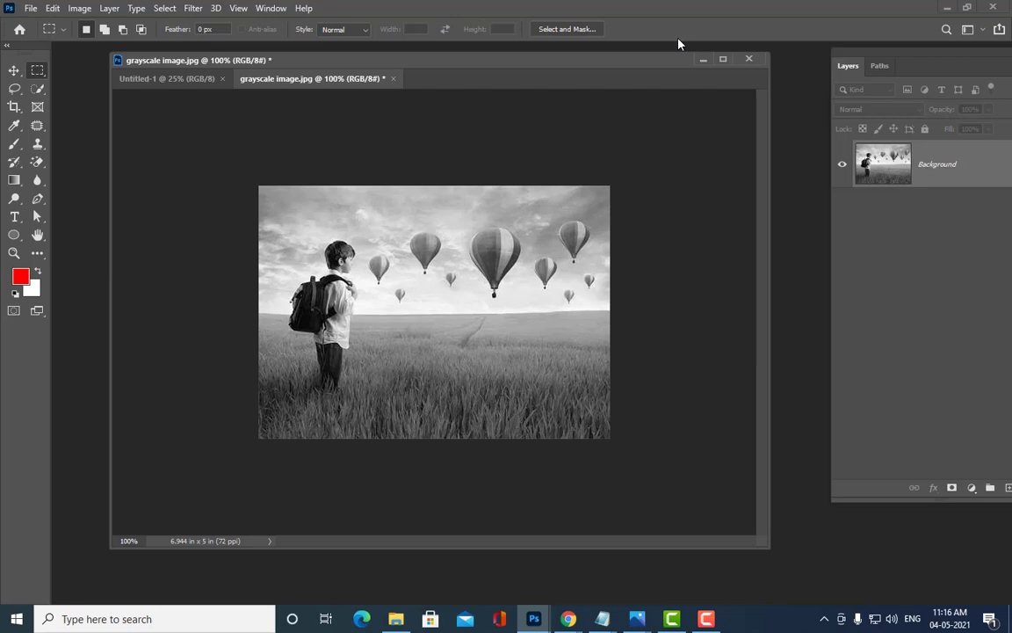
Step: Float the Layers panel beside the slightly lowered grayscale photo window
key("ctrl+plus")
key("ctrl+minus")
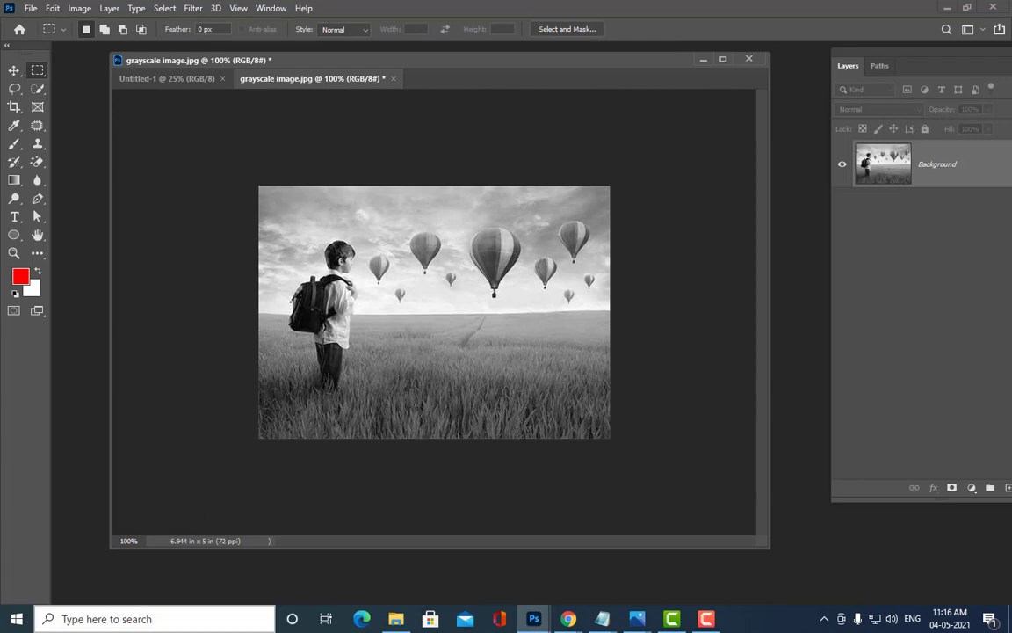
left_click_drag(393, 61, 390, 82)
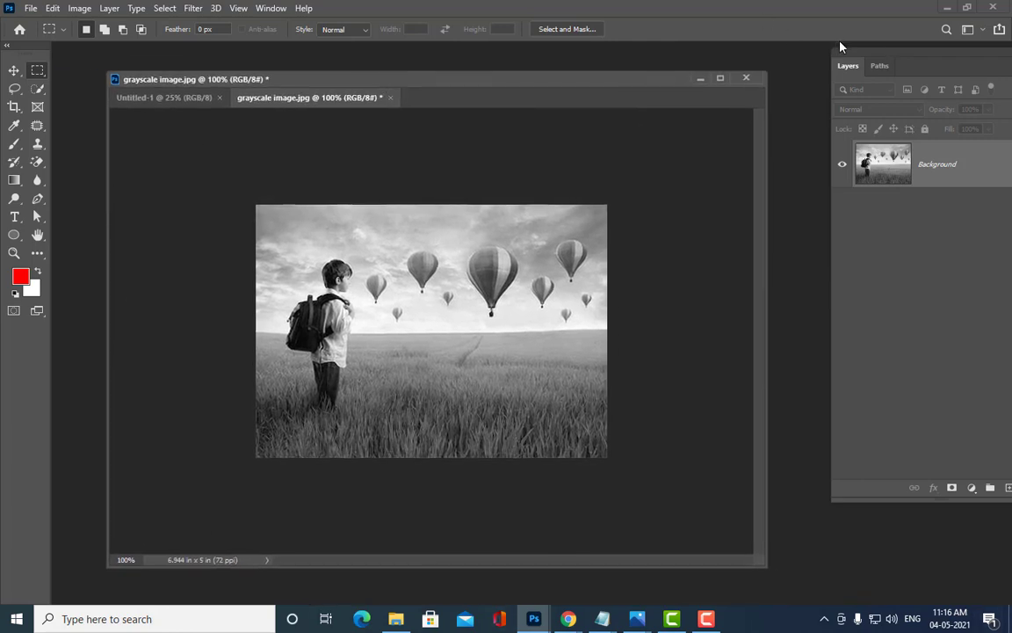
left_click_drag(840, 48, 802, 84)
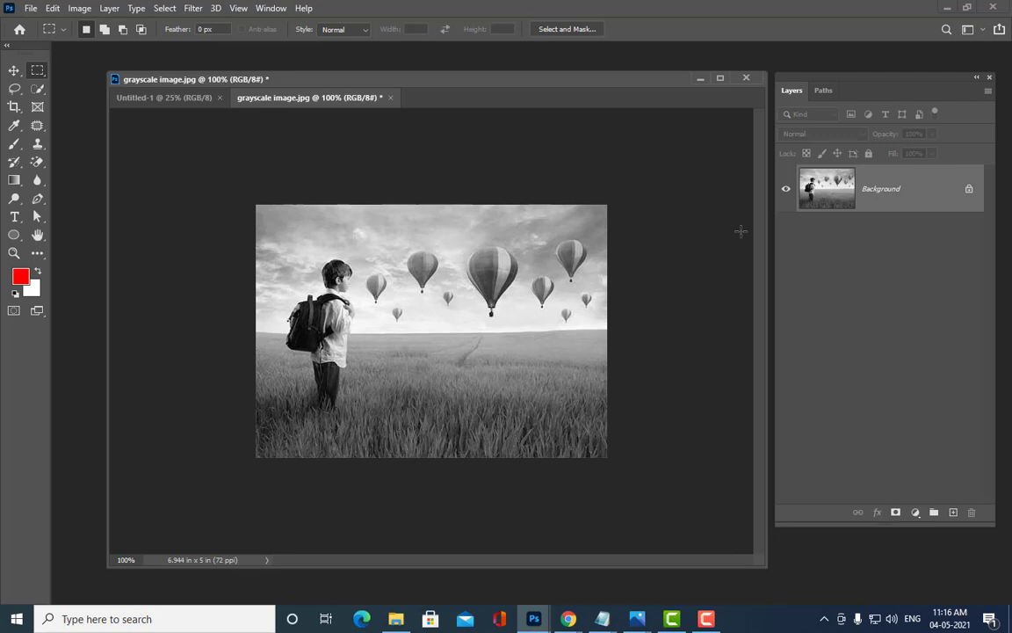
Step: Delete the blank line under Color correction in photoshopnotes, select those steps, and return to Photoshop
mouse_move(603, 618)
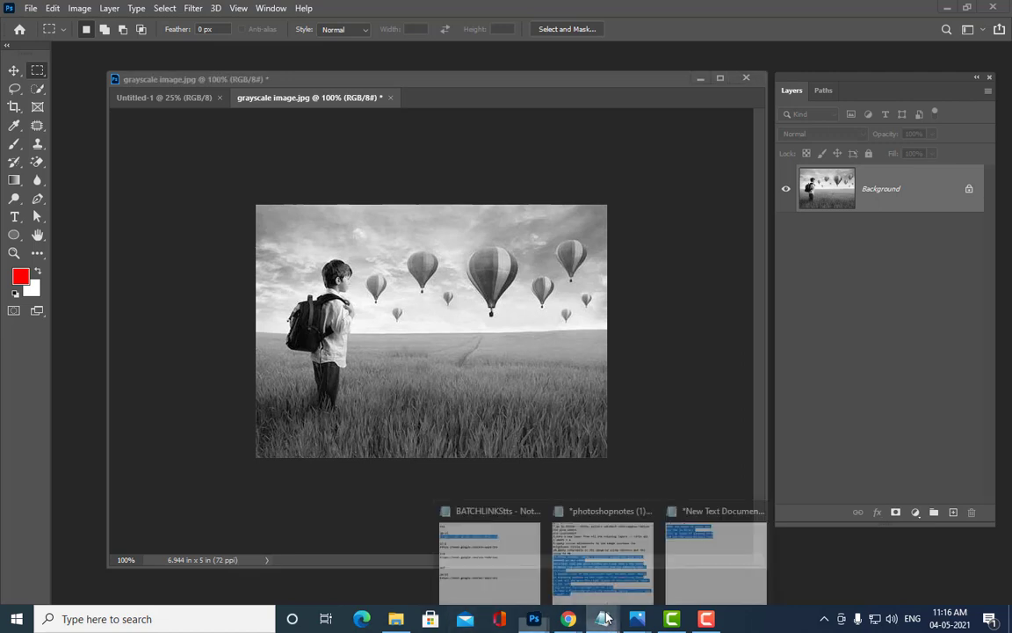
left_click(620, 536)
scroll(659, 184, "down", 6)
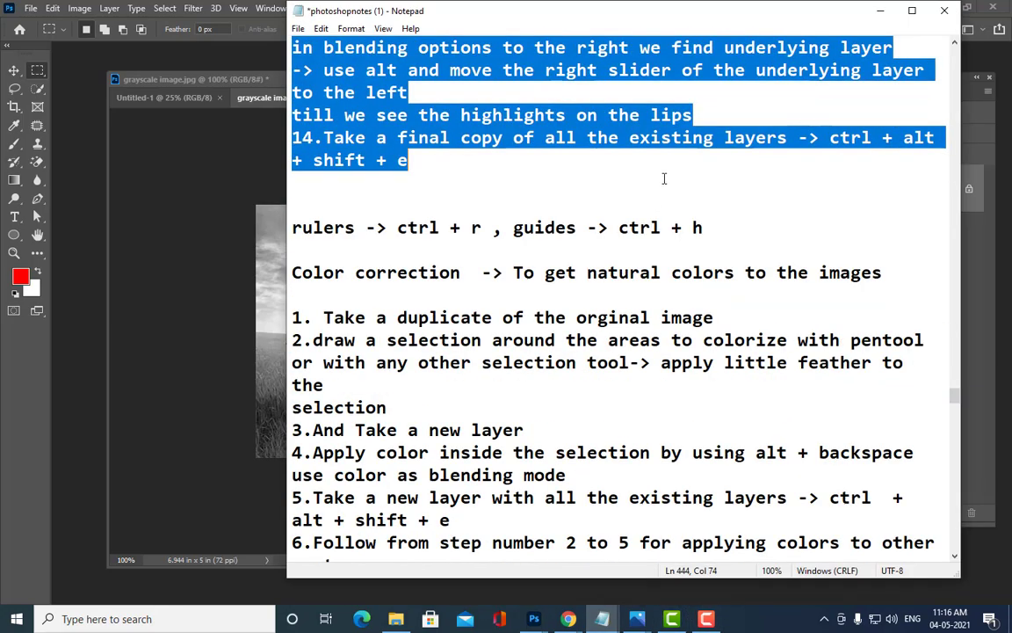
scroll(654, 192, "down", 2)
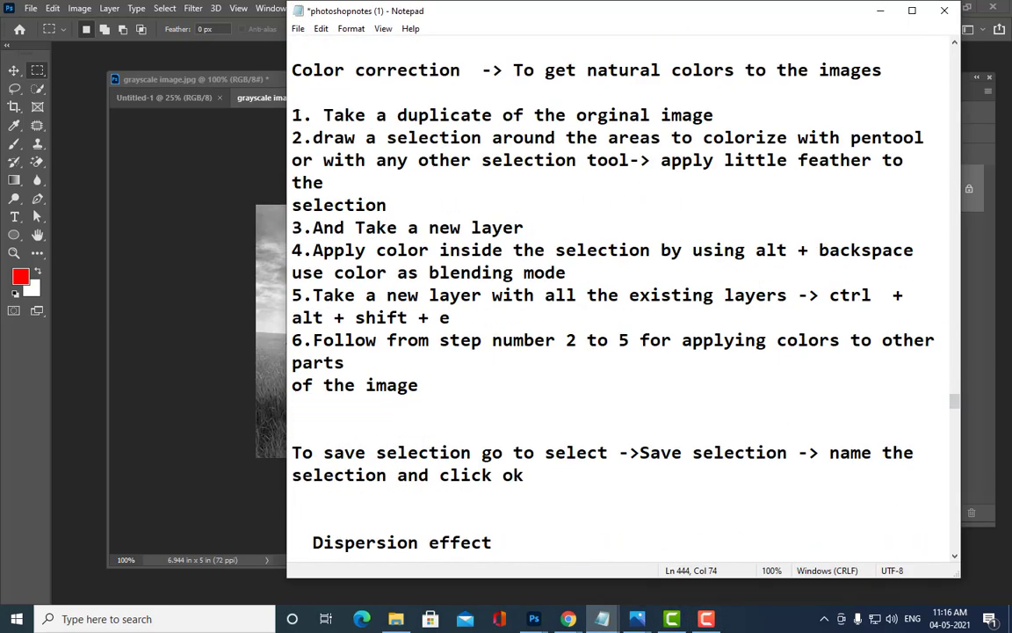
key("BackSpace")
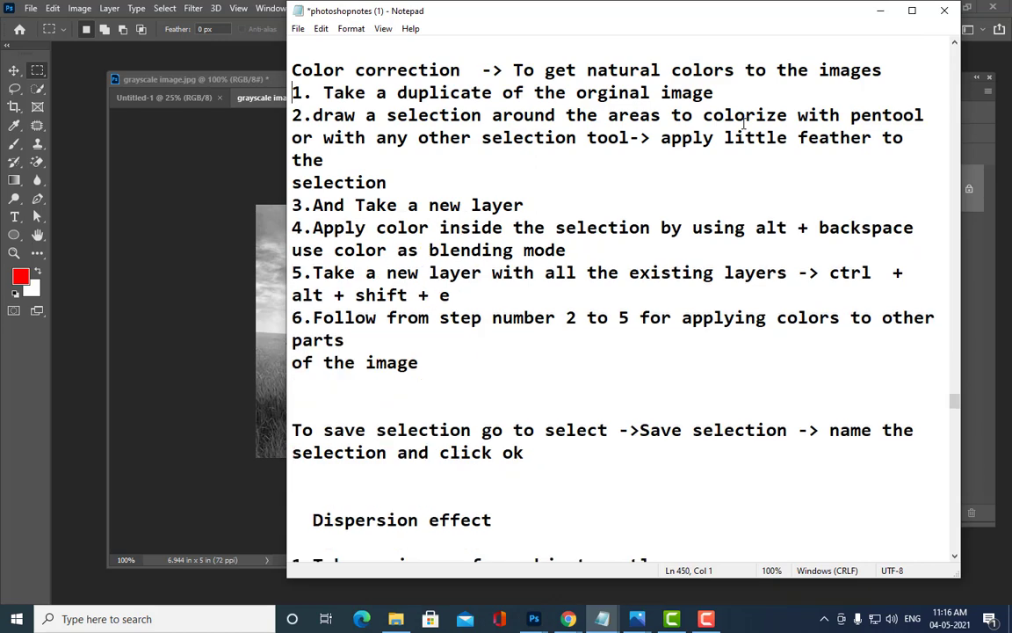
left_click_drag(292, 70, 540, 377)
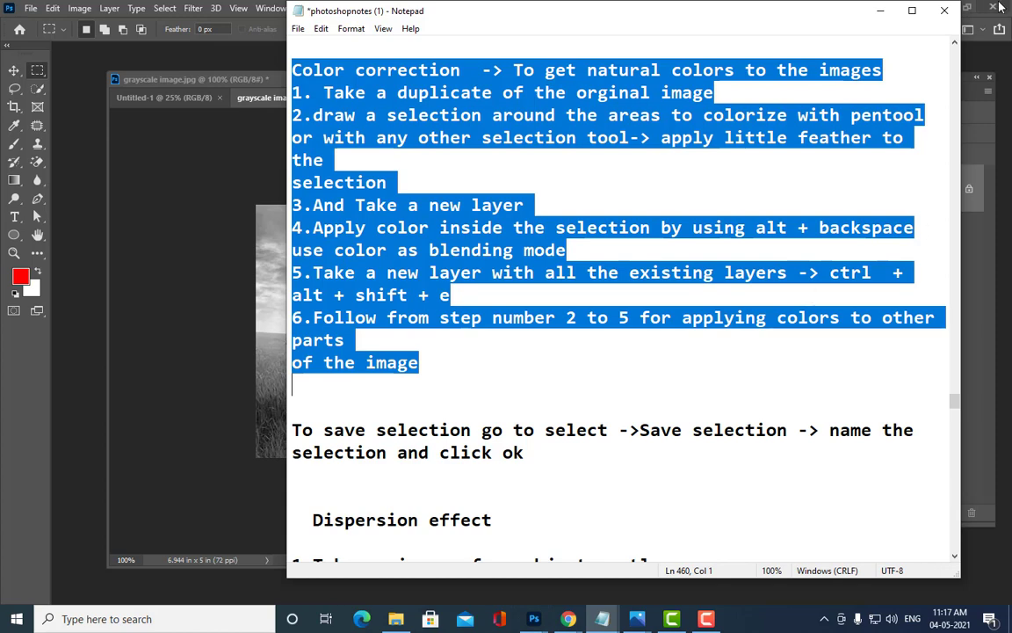
left_click(981, 58)
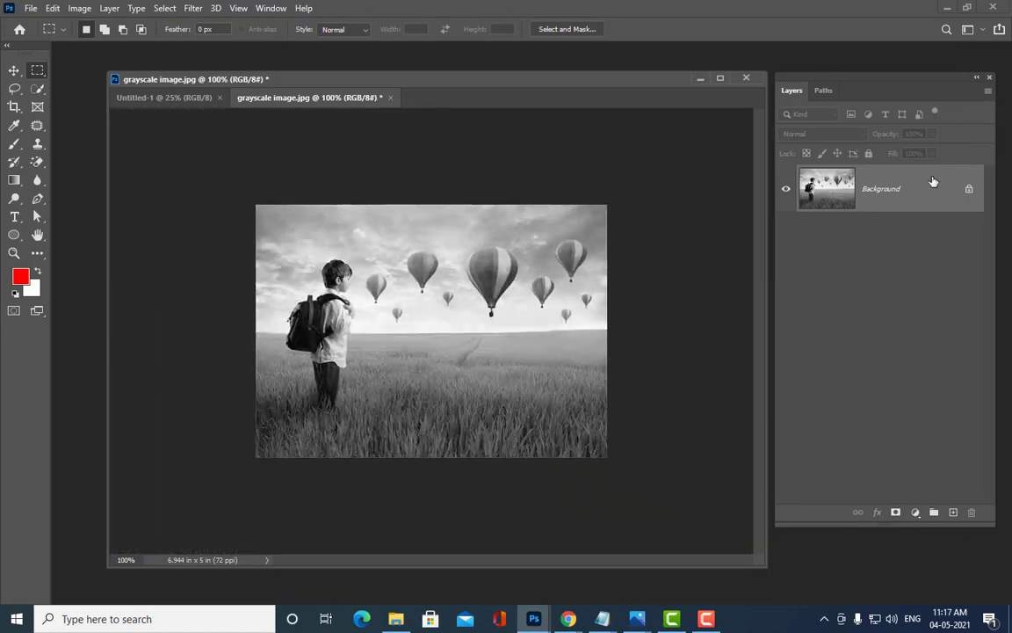
Step: Unlock Background as Layer 0, duplicate it into Layer 0 copy, and select the Pen tool
double_click(931, 187)
left_click(554, 121)
mouse_move(844, 78)
left_mouse_down()
mouse_move(824, 76)
mouse_move(836, 76)
left_mouse_up()
key("ctrl+j")
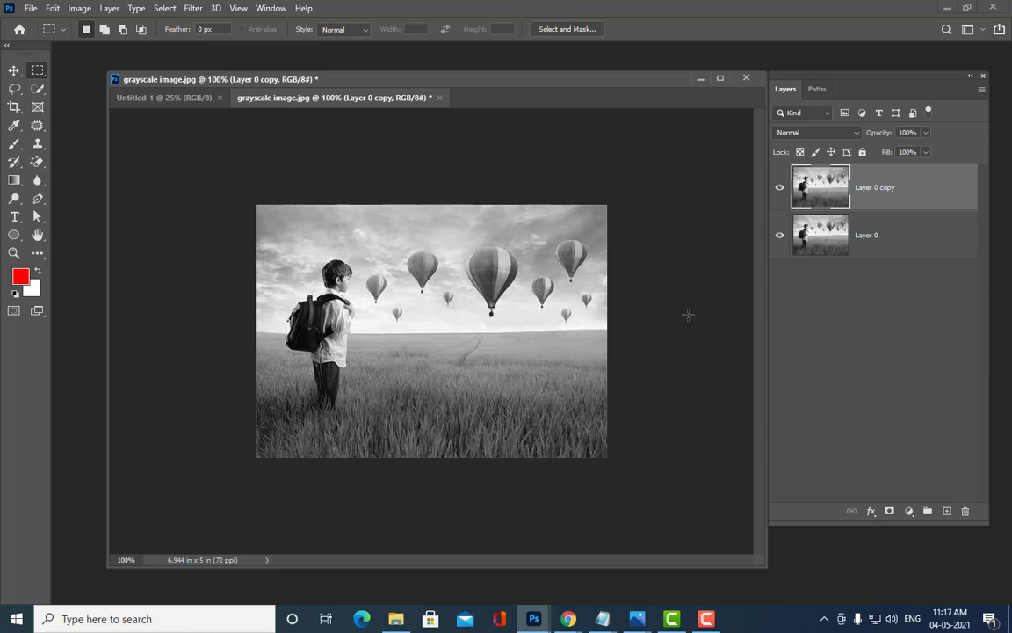
left_click_drag(514, 88, 507, 69)
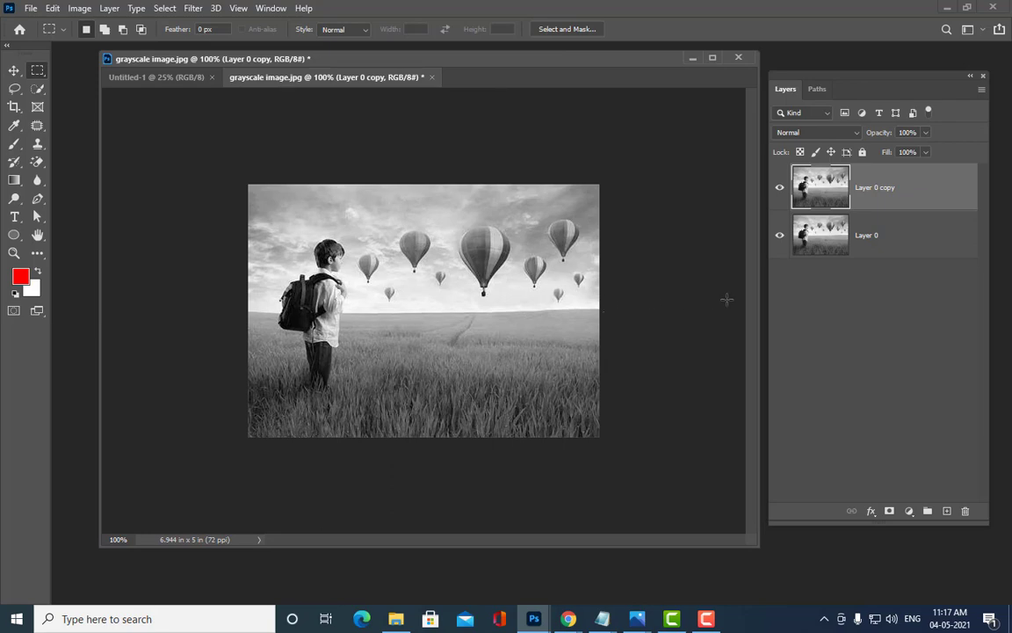
key("ctrl+plus")
key("ctrl+minus")
left_click_drag(782, 80, 773, 80)
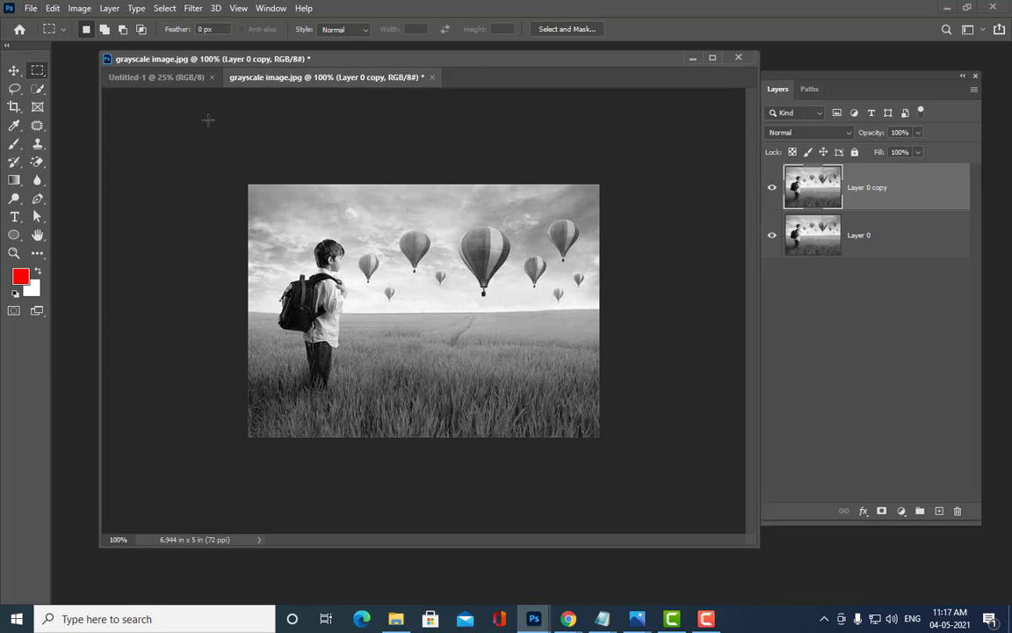
left_click(37, 199)
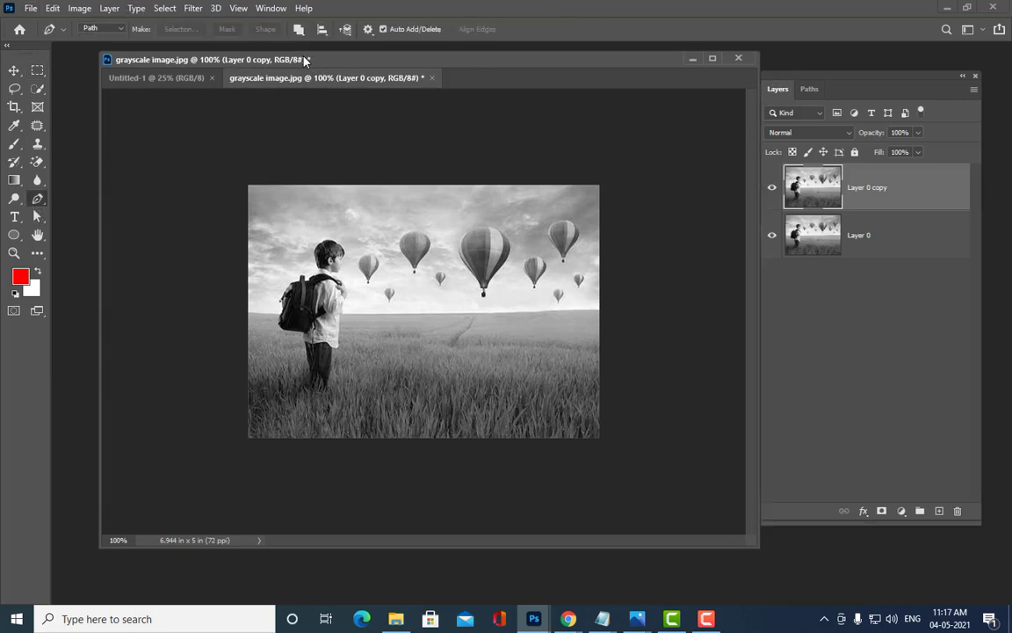
Step: Place pen anchors along the horizon from the boy's arm, then down the right, bottom and left edges
left_click_drag(273, 51, 270, 55)
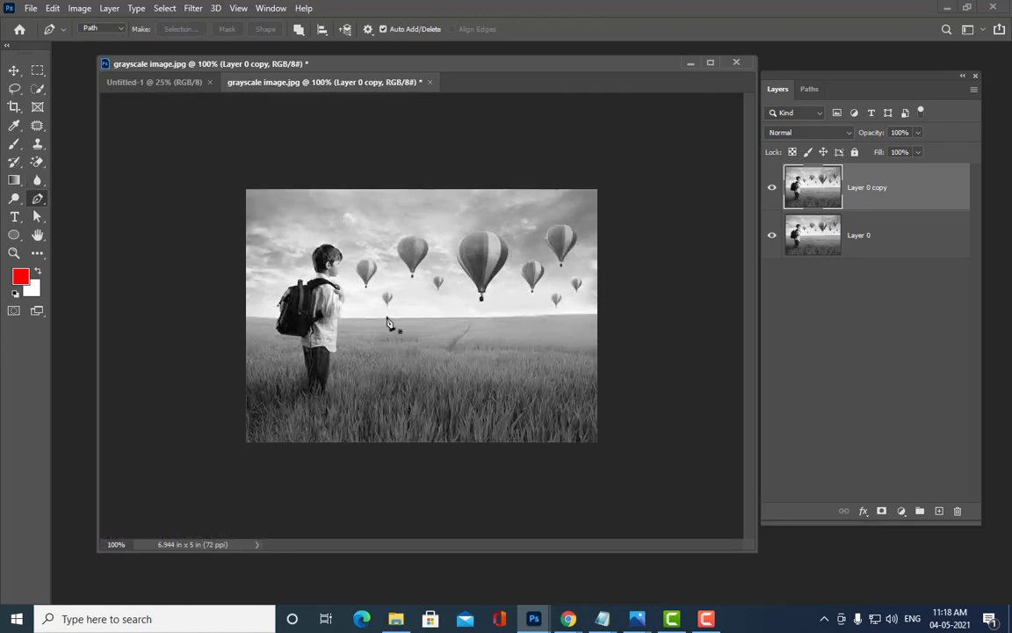
left_click(337, 317)
left_click(472, 319)
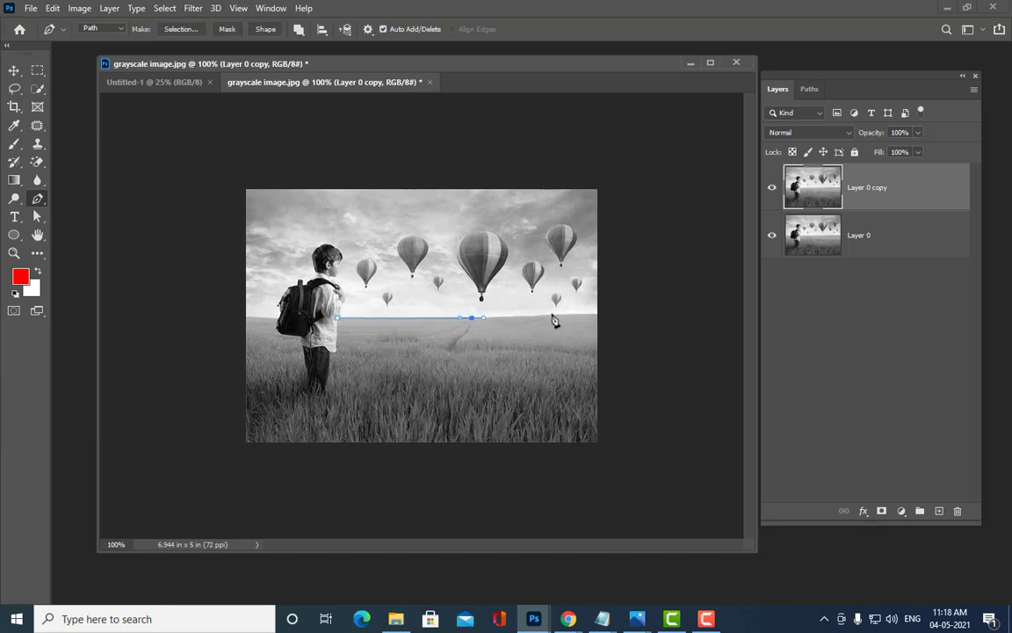
left_click_drag(547, 314, 558, 314)
left_click(596, 313)
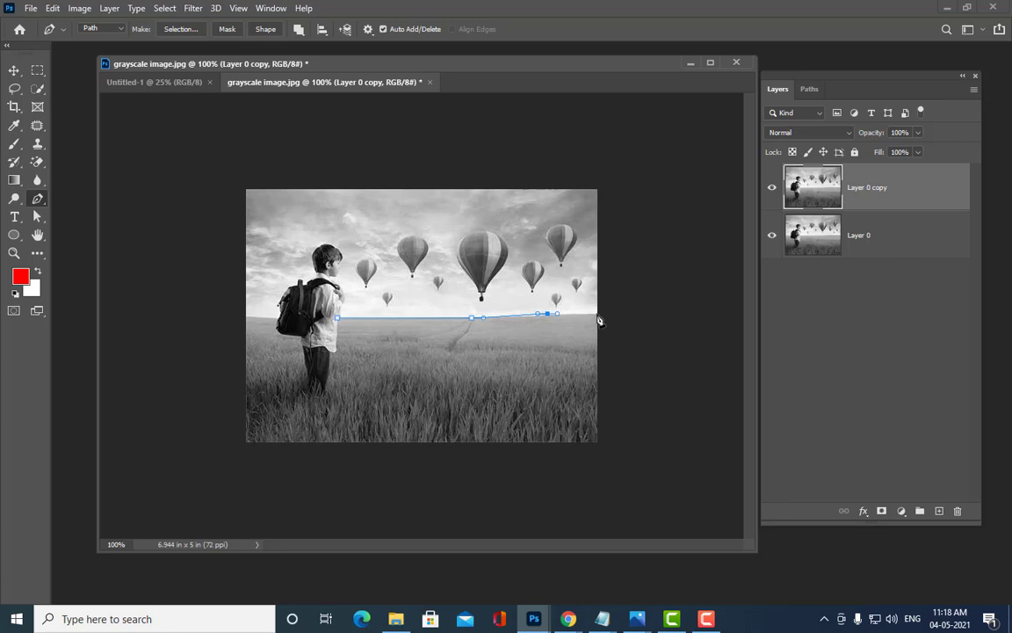
left_click(597, 444)
left_click(246, 444)
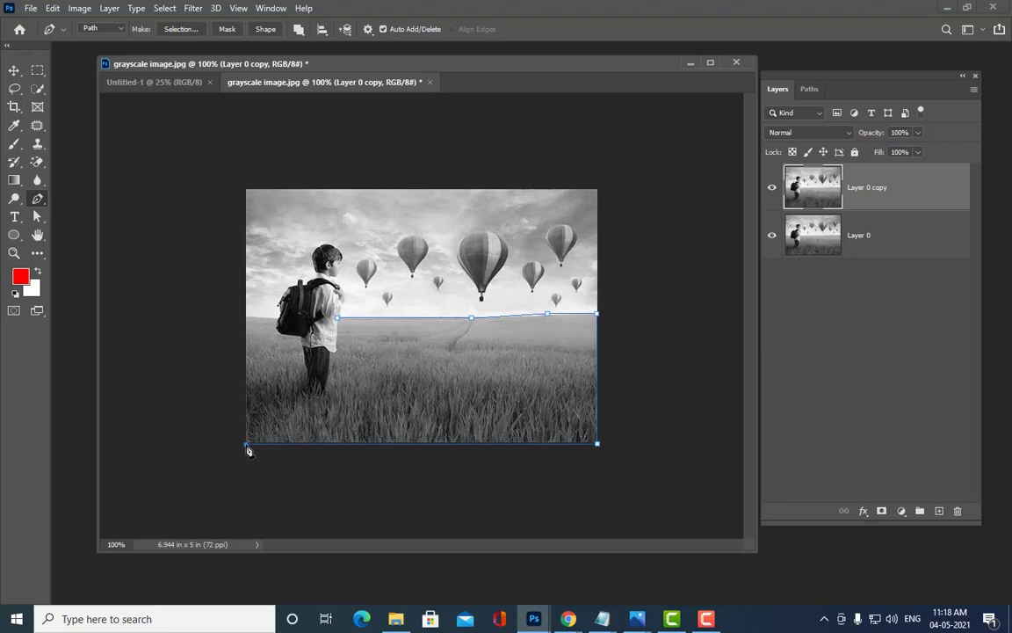
left_click(246, 316)
Step: Route the path around the backpack and down the boy's leg, closing it at the start point
left_click(276, 318)
left_click(281, 334)
left_click_drag(305, 355, 329, 370)
left_click(310, 379)
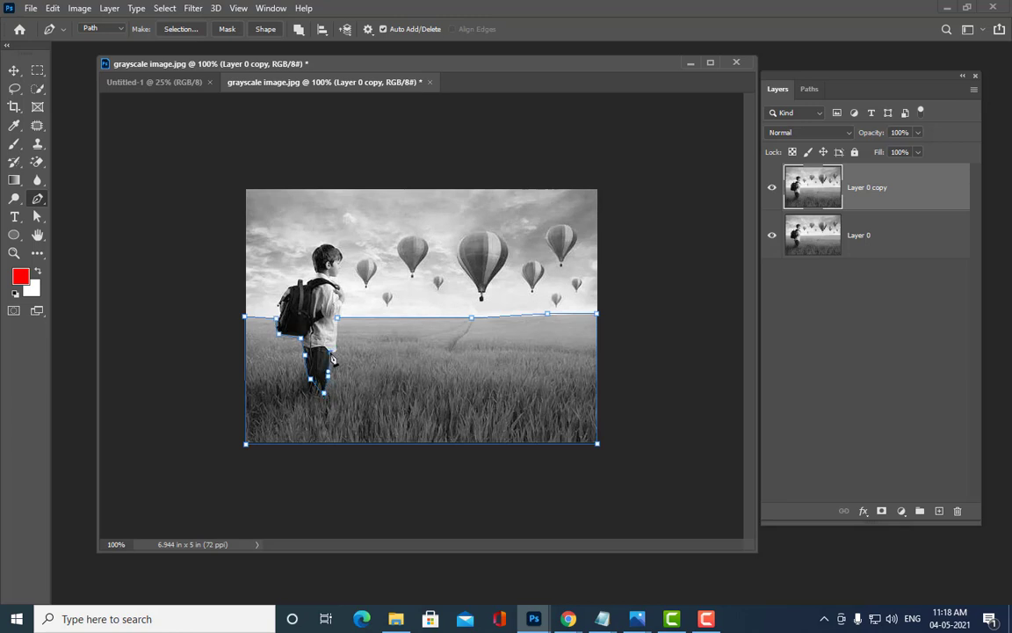
left_click_drag(331, 349, 333, 346)
left_click(339, 322)
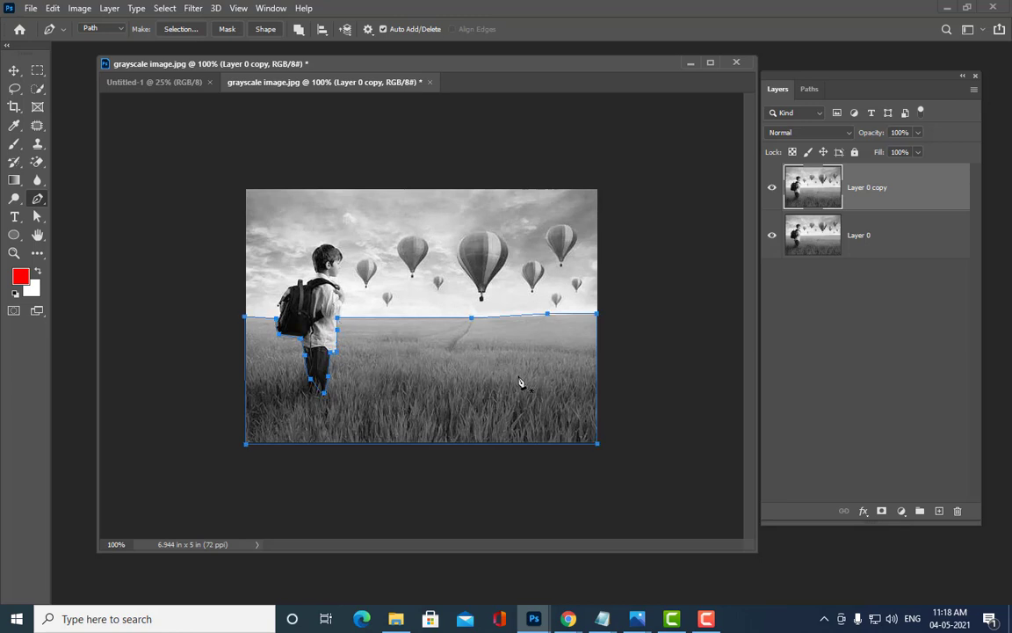
left_click(36, 219)
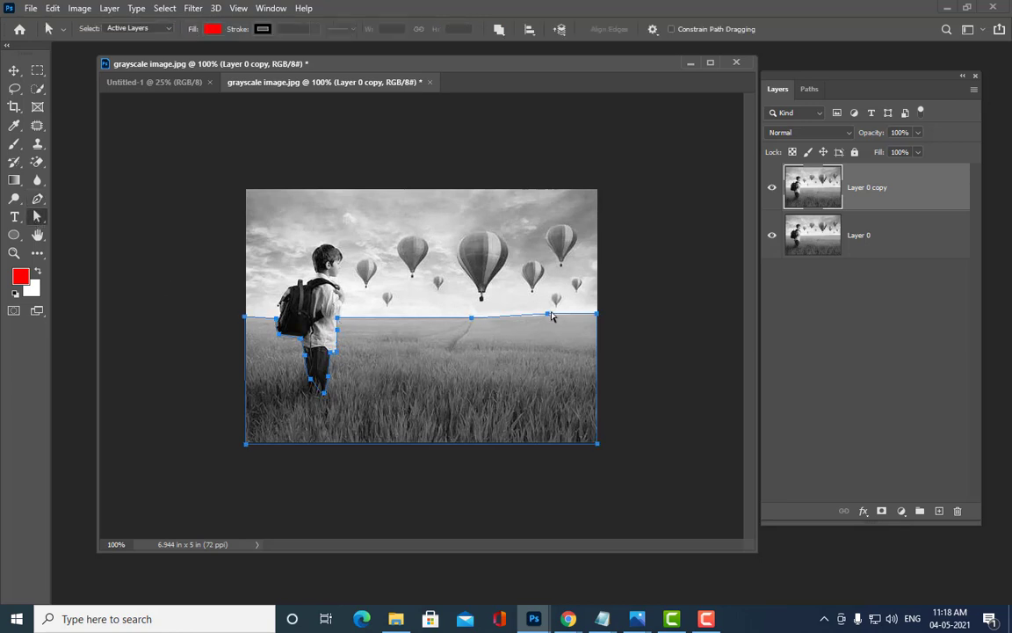
Step: At 200% zoom, drag the field path's anchors and handles to hug the horizon, backpack and leg
left_click_drag(549, 313, 546, 316)
key("ctrl+plus")
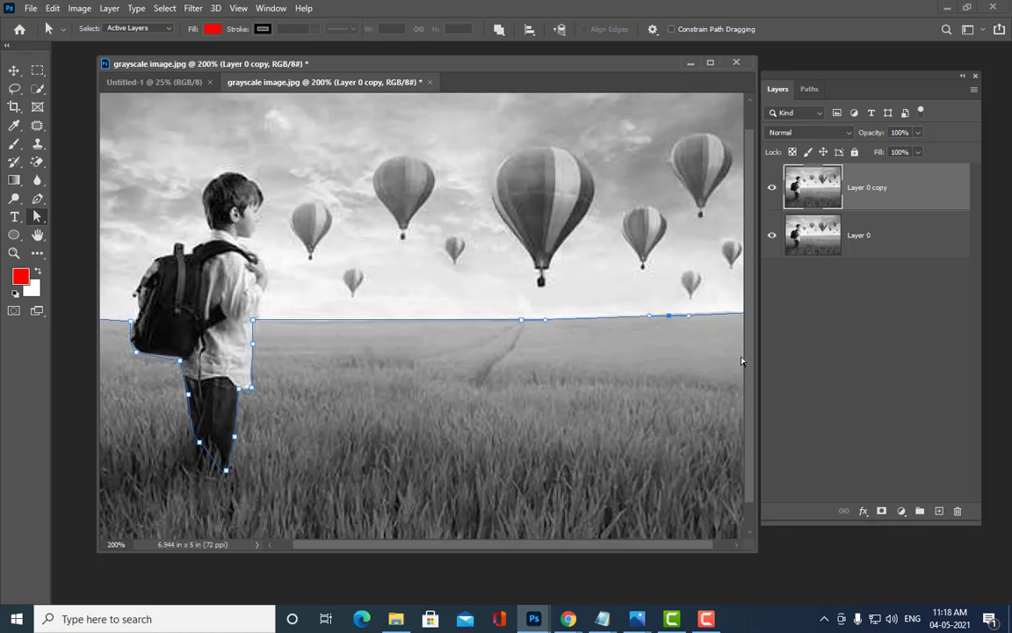
scroll(751, 358, "down", 1)
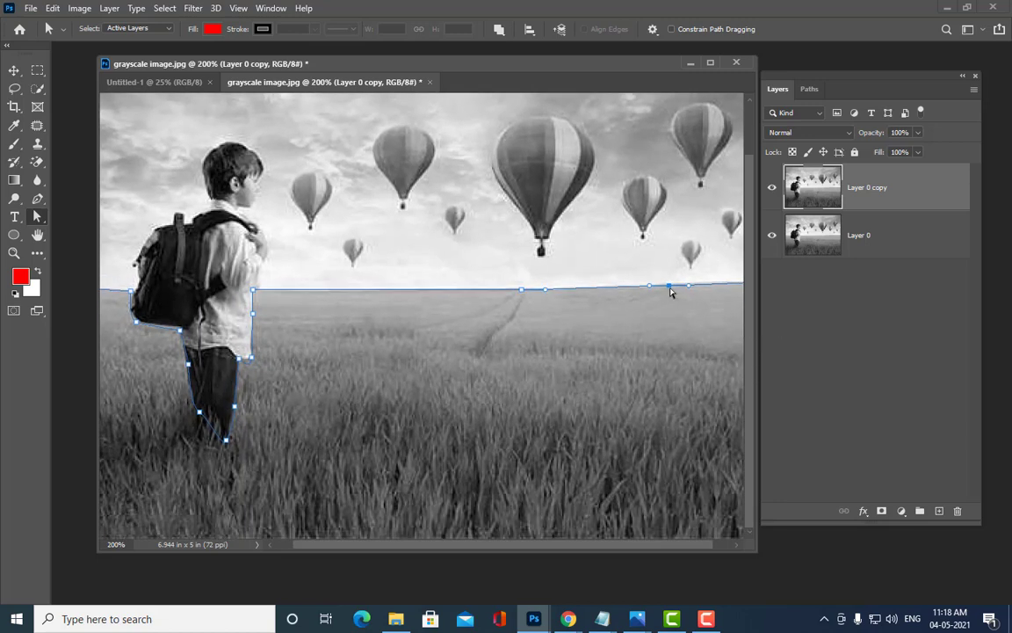
left_click_drag(650, 287, 676, 288)
left_click(522, 290)
left_click_drag(498, 290, 527, 289)
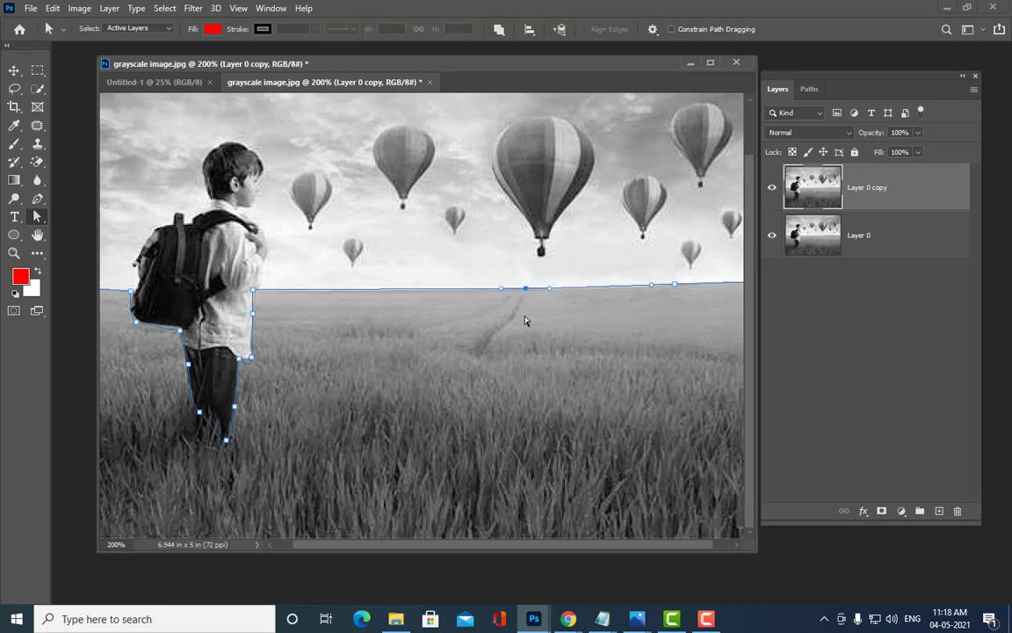
left_click_drag(431, 545, 398, 547)
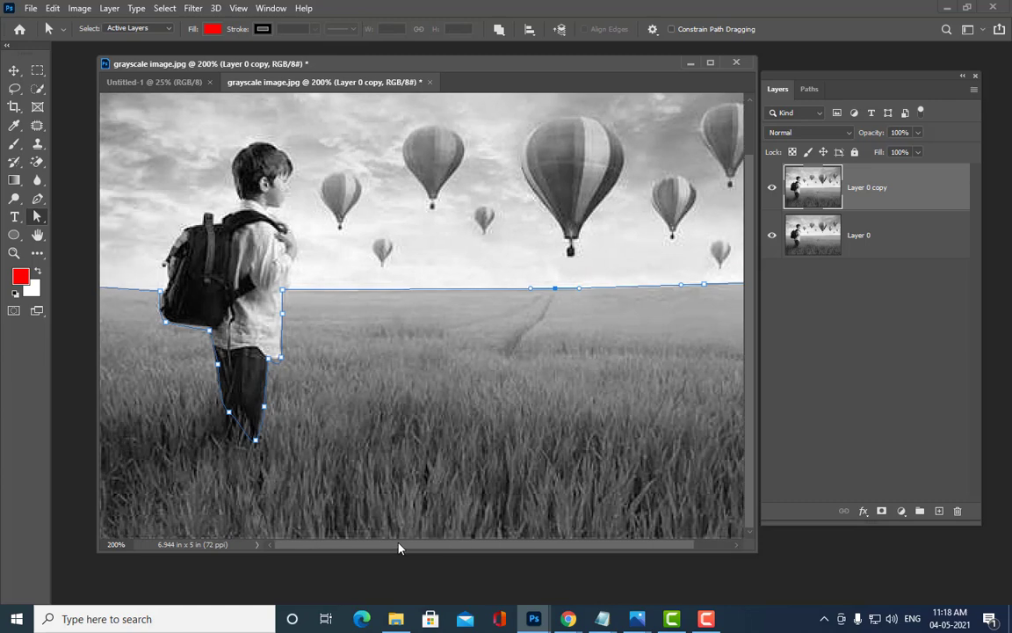
left_click_drag(230, 412, 258, 434)
left_click_drag(160, 291, 212, 327)
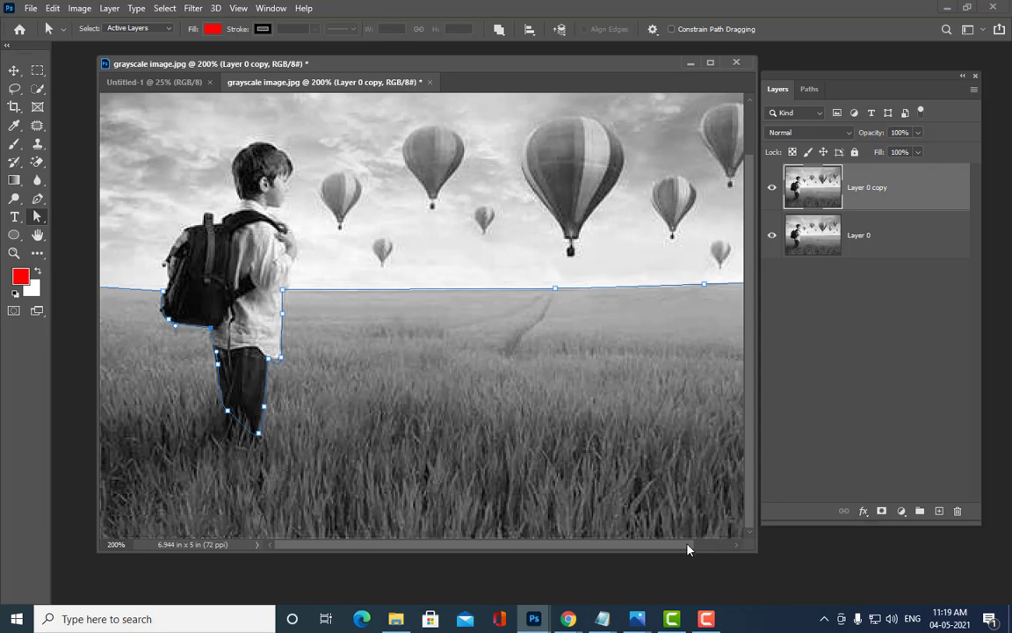
left_click_drag(688, 545, 391, 509)
key("ctrl+minus")
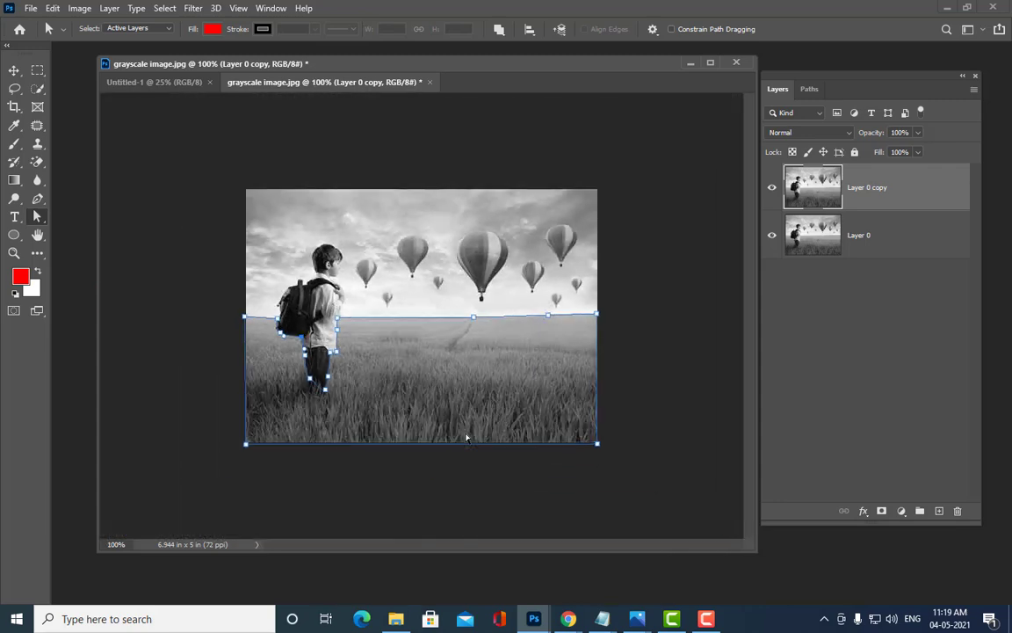
Step: Add an empty Layer 1 and load the field path as a selection
left_click(474, 316)
left_click(548, 314)
left_click(939, 511)
key("ctrl+Return")
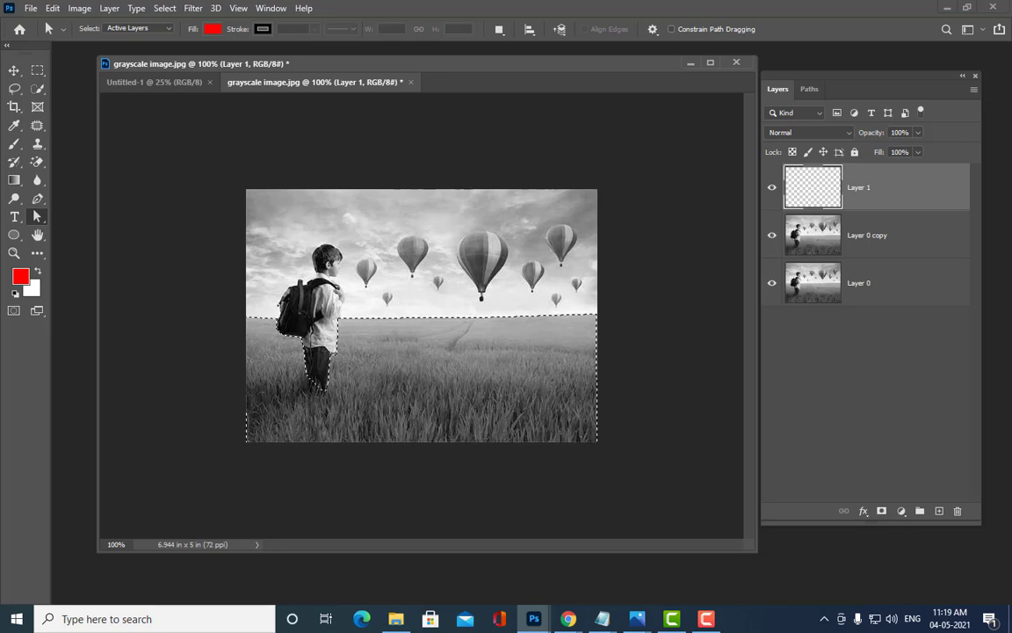
Step: Feather the grass selection by 2 pixels
left_click(37, 70)
right_click(444, 330)
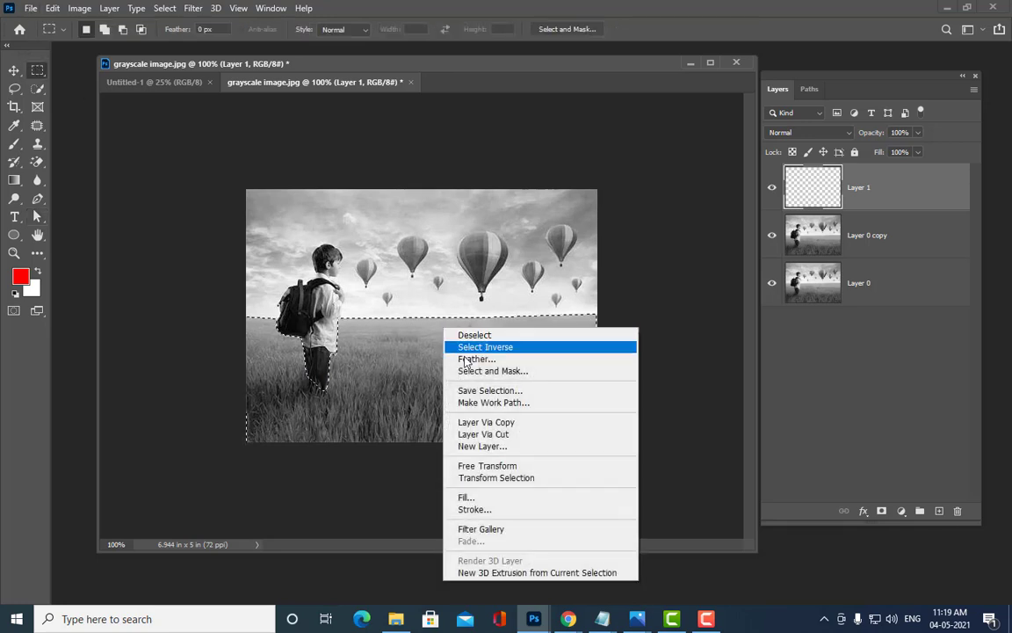
left_click(468, 359)
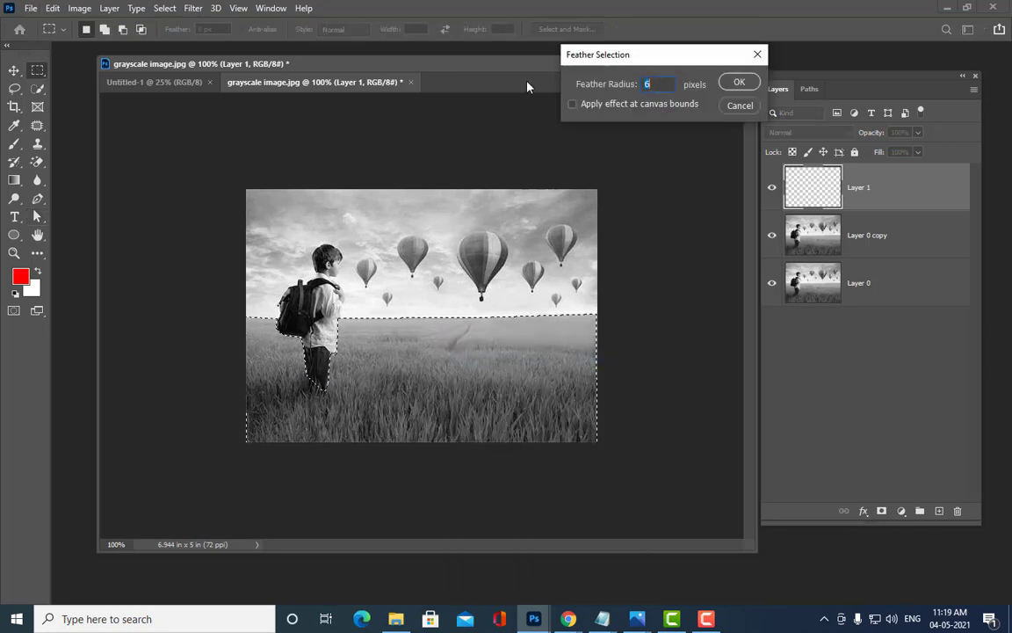
type("2")
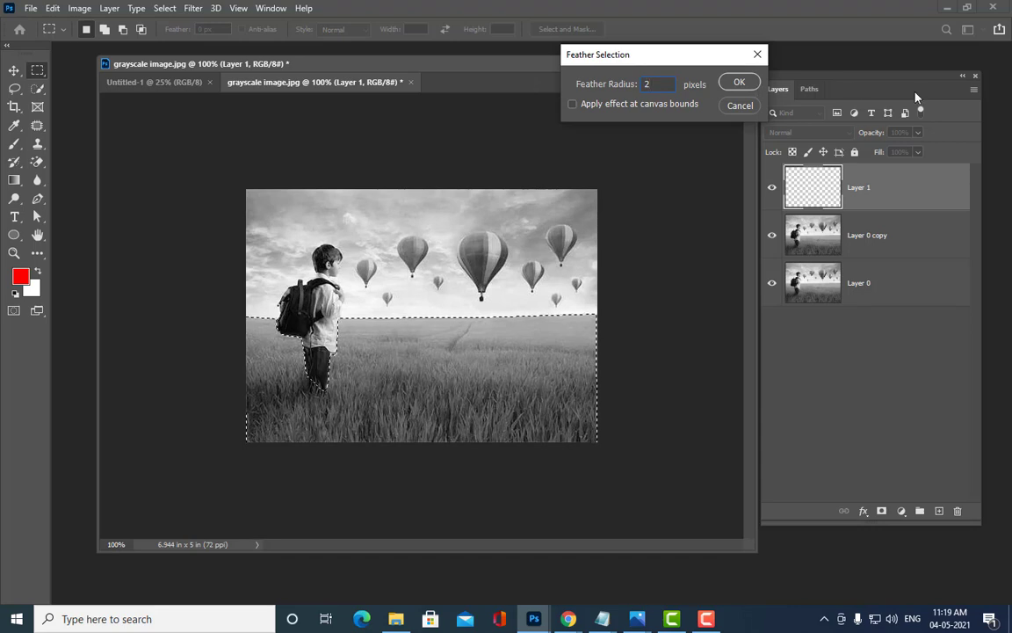
left_click(739, 82)
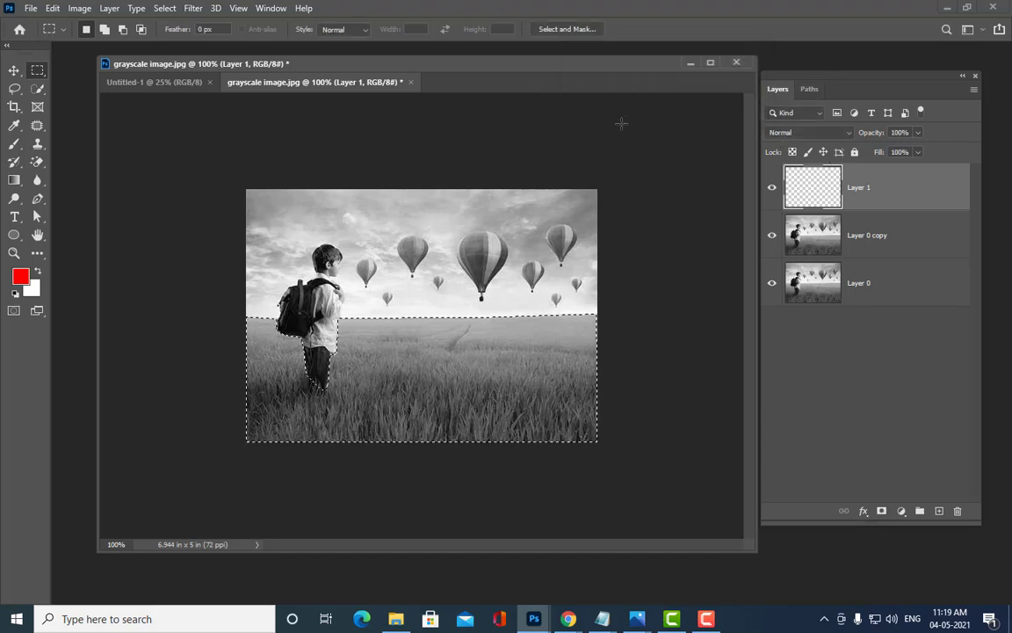
Step: Set the foreground to grass green 298305 and fill the selection on Layer 1
left_click(19, 277)
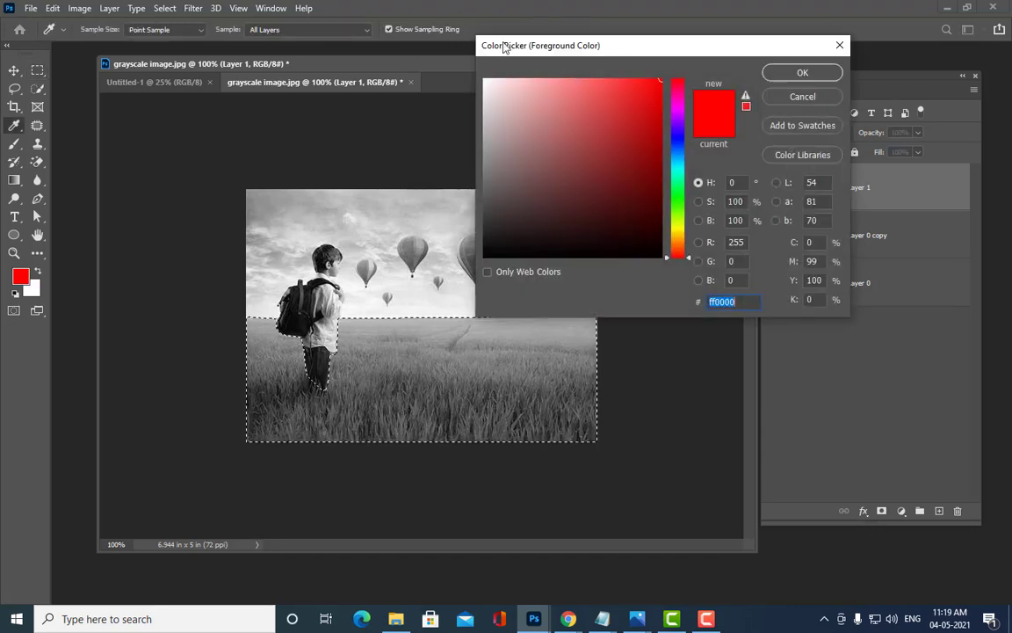
left_click(677, 206)
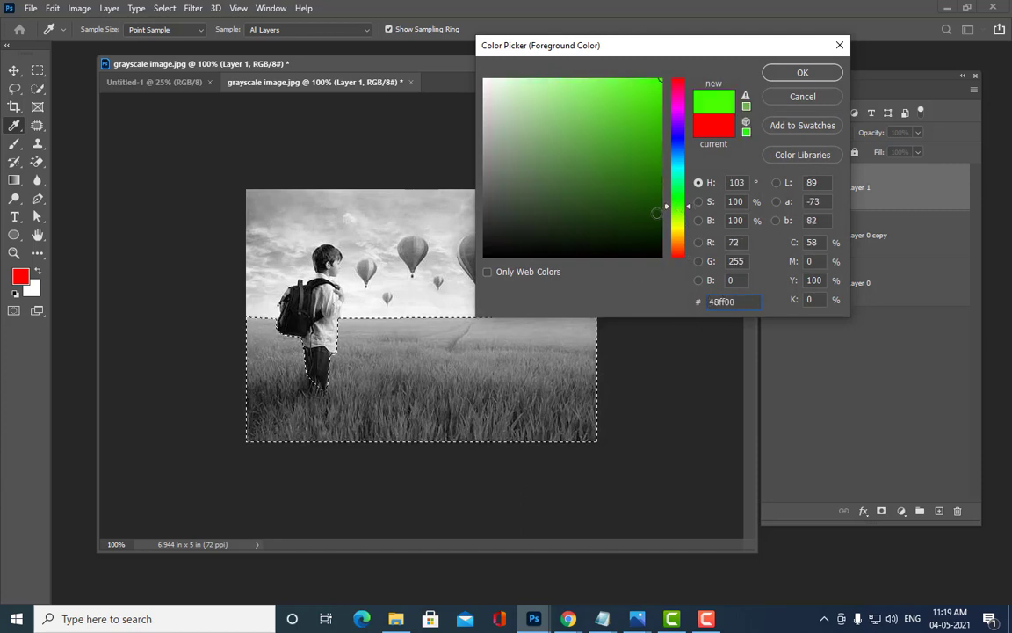
left_click(656, 213)
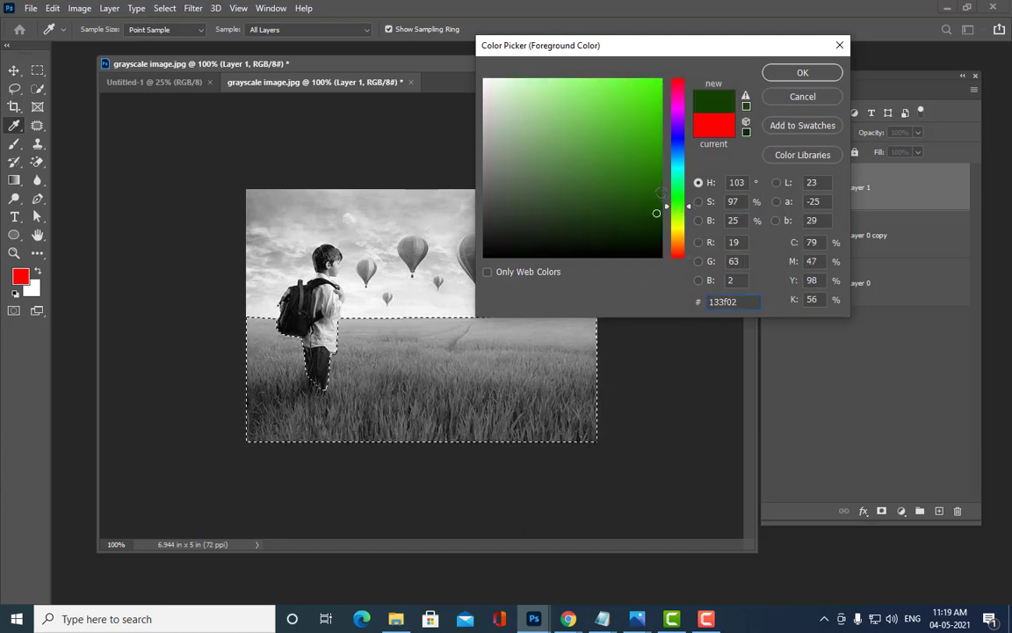
left_click(659, 192)
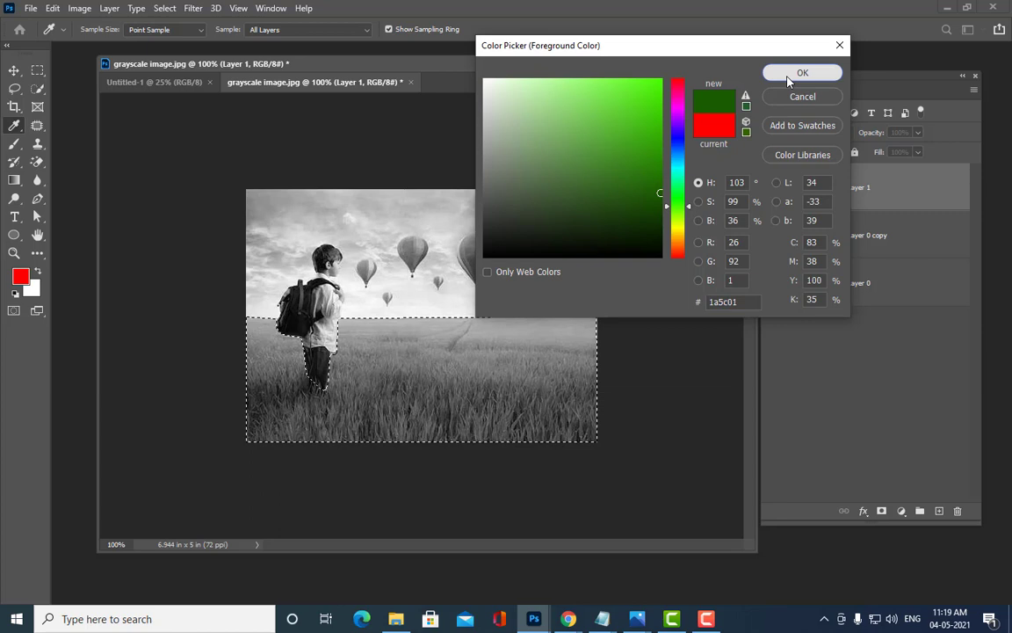
left_click(654, 165)
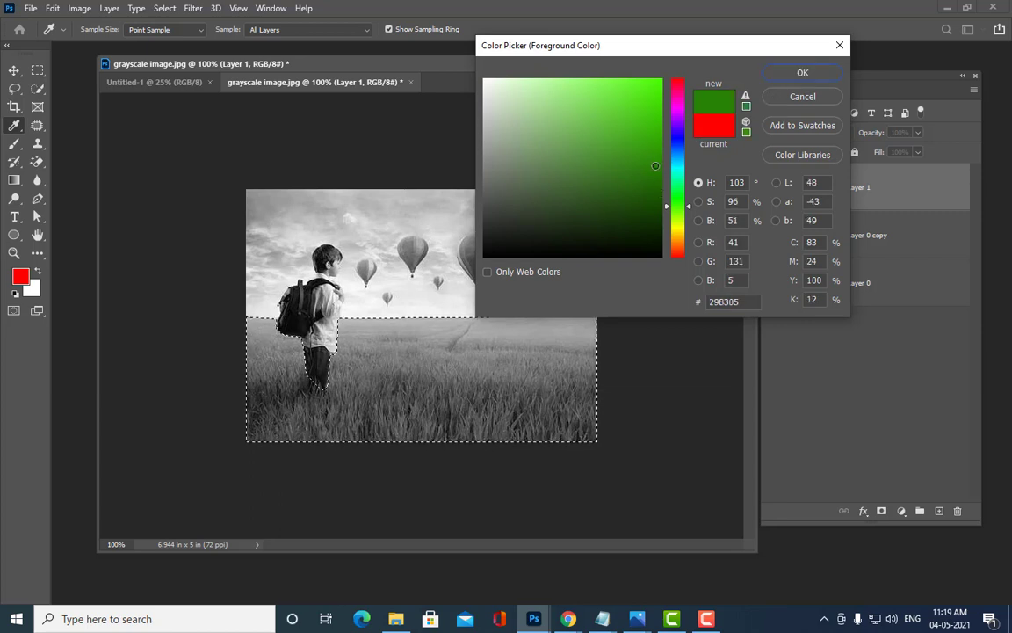
left_click(791, 75)
key("m")
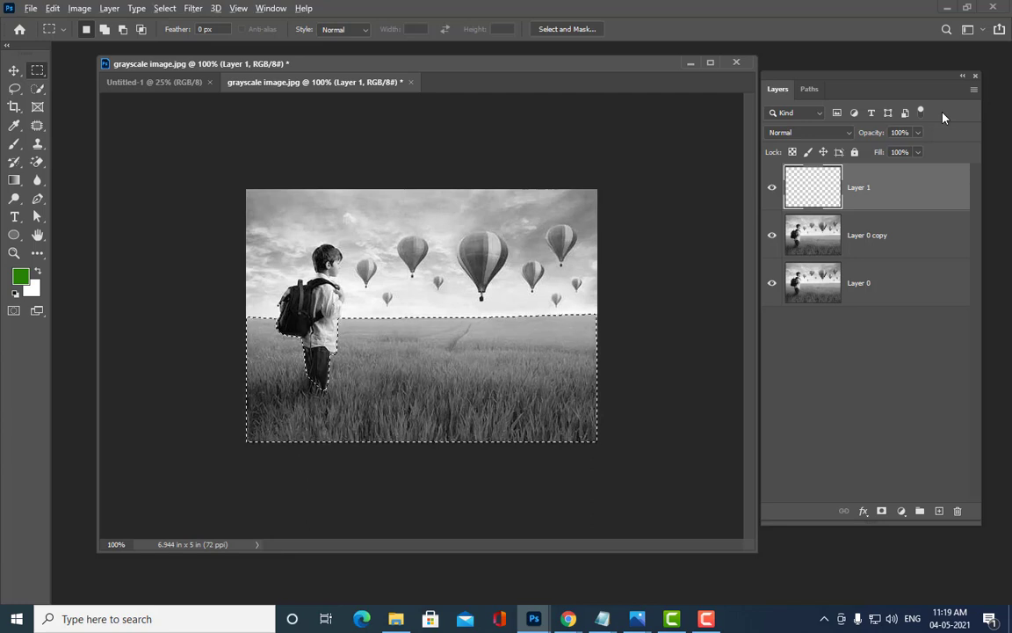
key("alt+BackSpace")
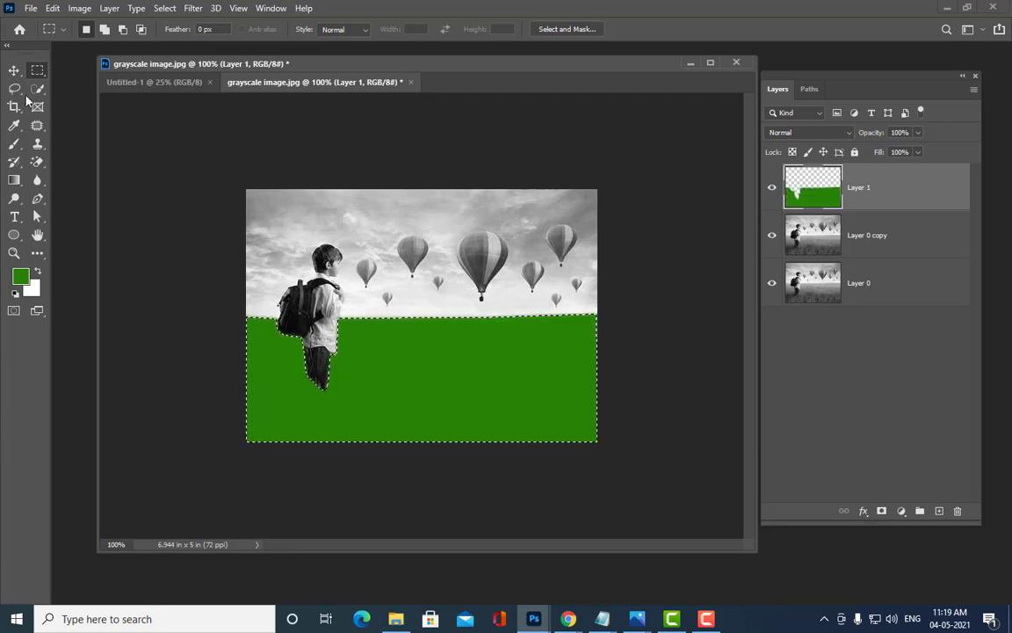
Step: Deselect, set Layer 1 to Color blend mode and lower its opacity to about 60%
left_click(14, 70)
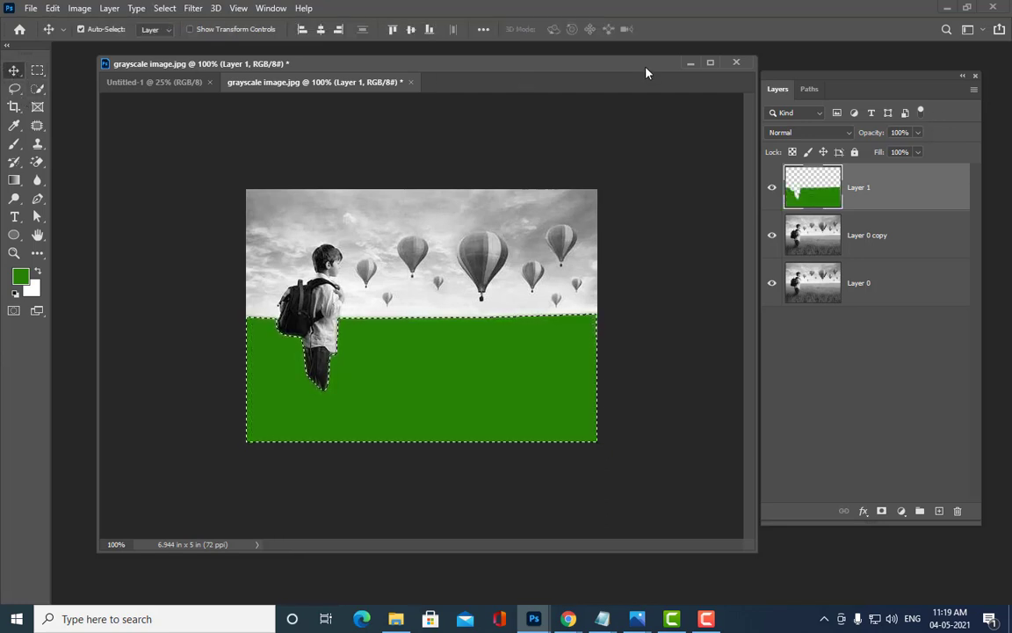
key("ctrl+d")
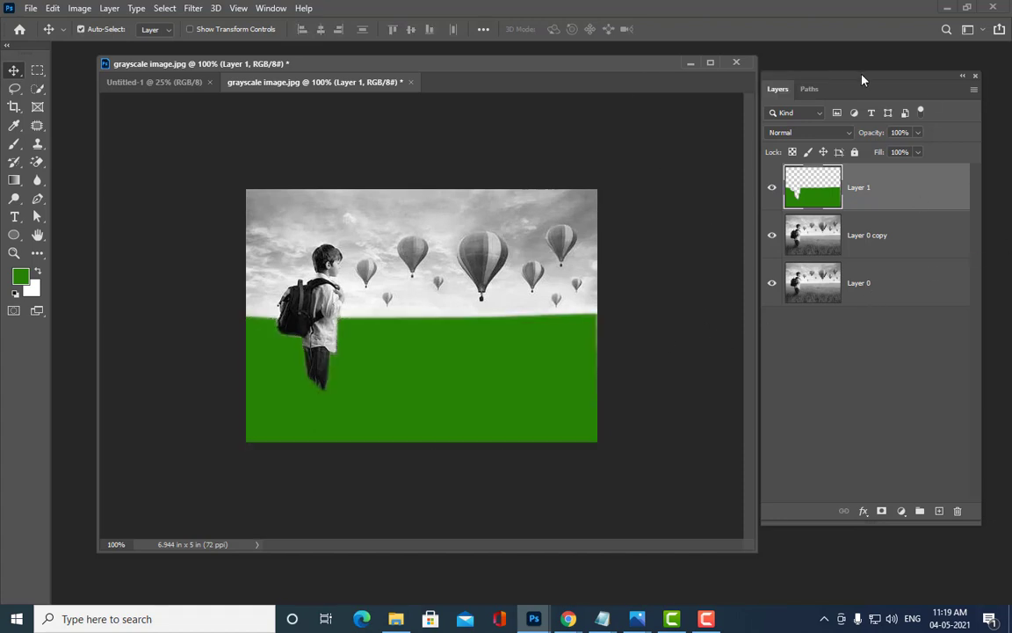
left_click(826, 134)
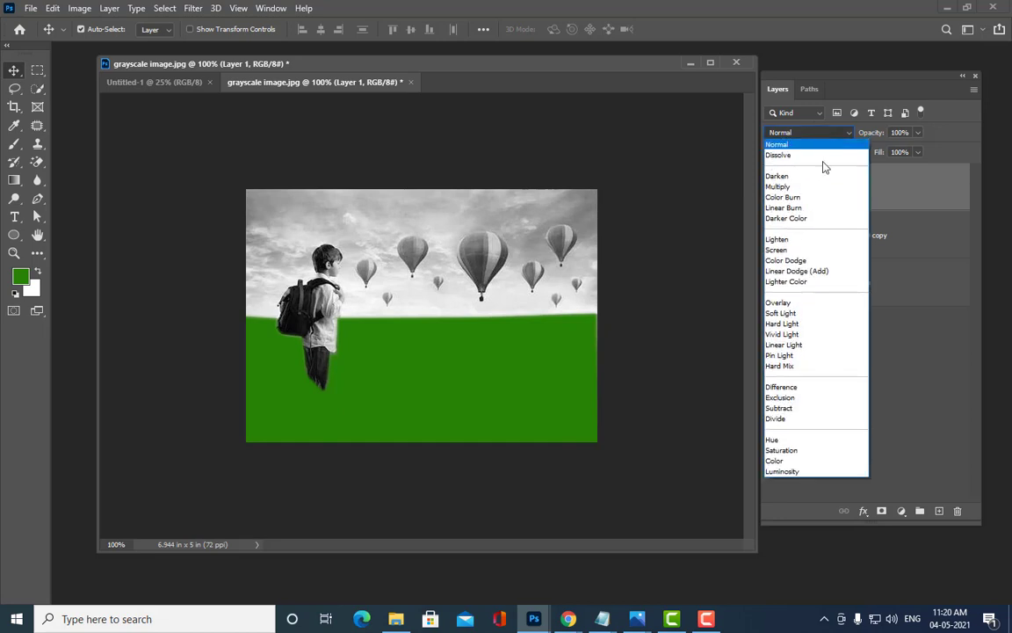
left_click(771, 462)
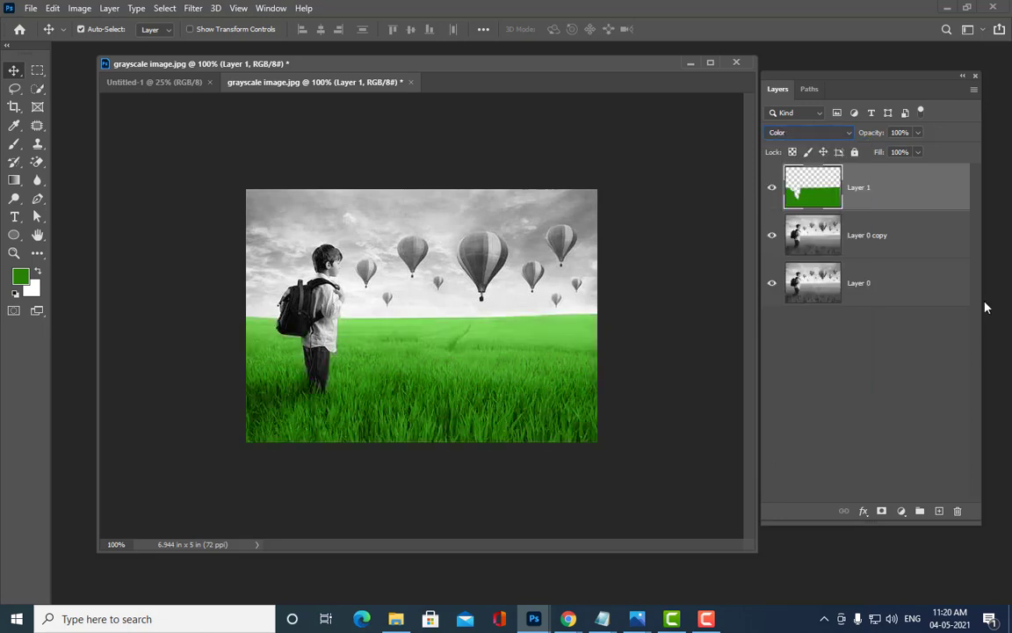
key("ctrl+plus")
key("ctrl+minus")
left_click(918, 132)
left_click_drag(919, 154, 892, 154)
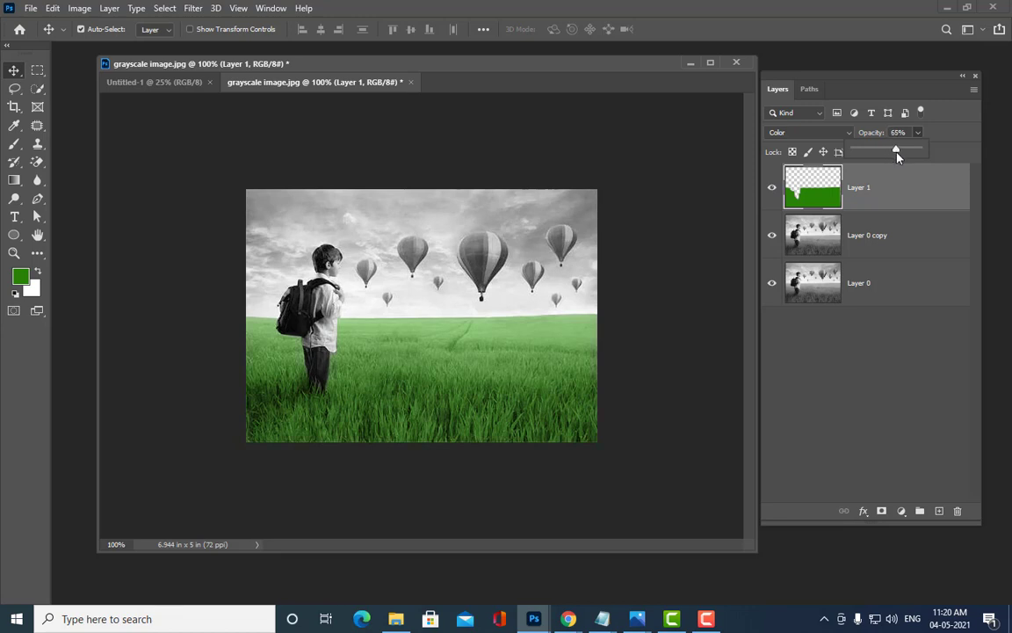
left_click(963, 130)
Step: Stamp all visible layers into a new Layer 2 and start opening a reference image
key("ctrl")
key("ctrl+shift+alt+e")
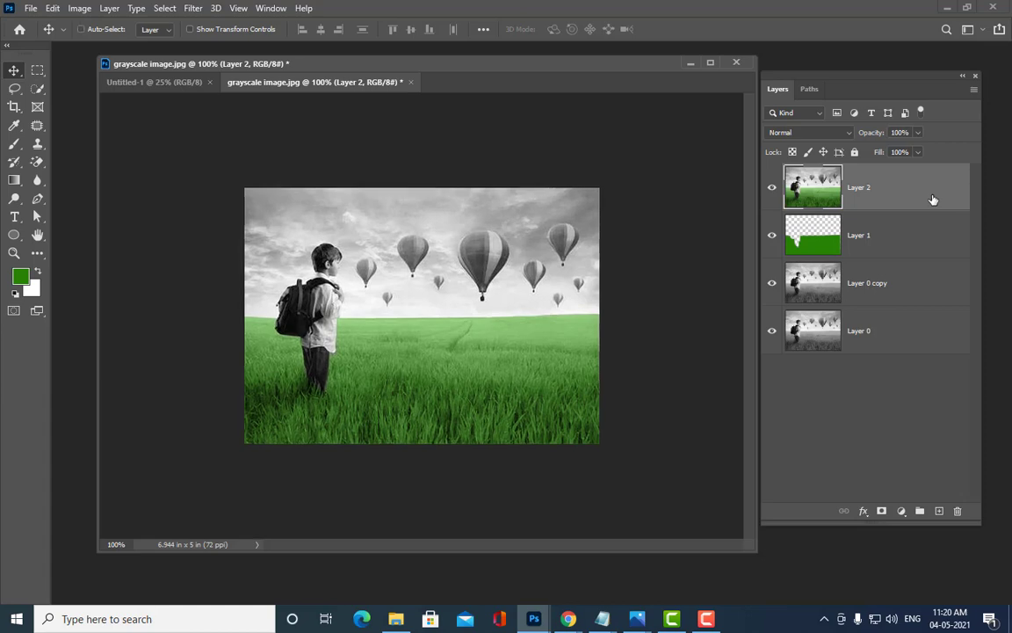
key("ctrl+plus")
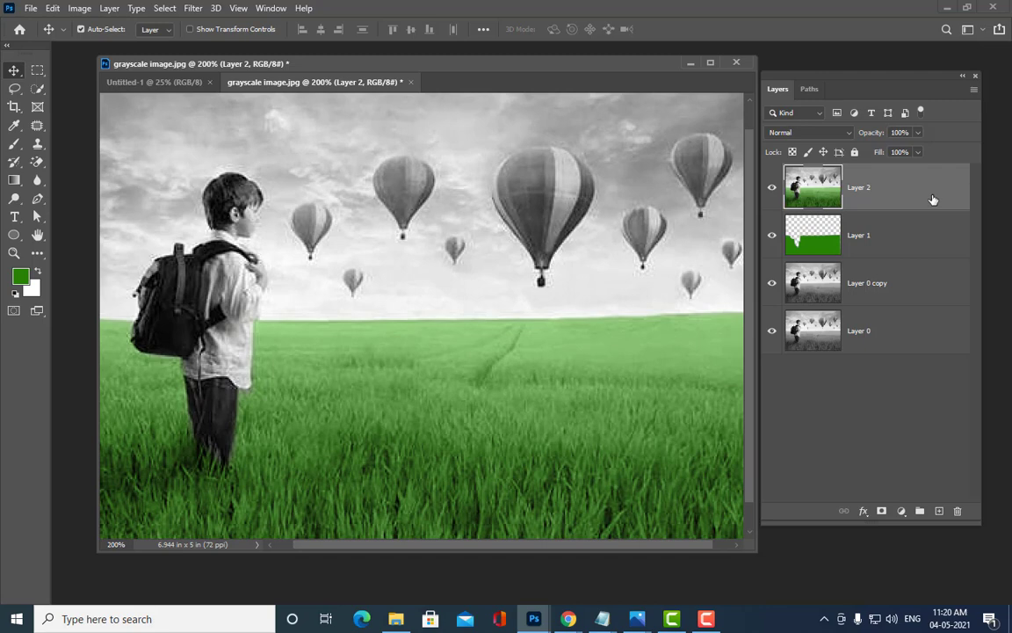
key("ctrl+minus")
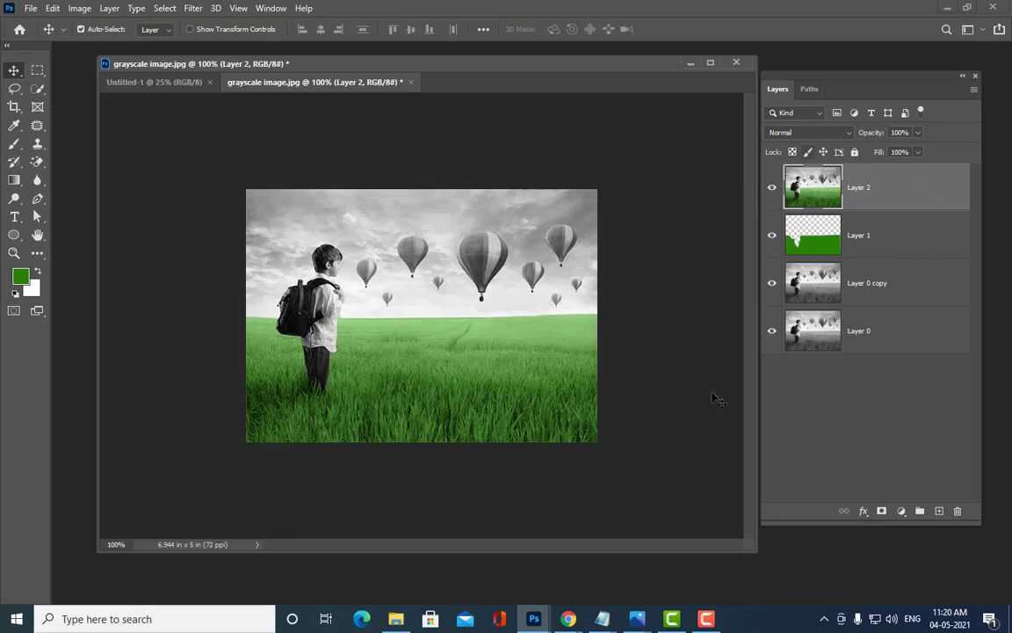
key("ctrl+o")
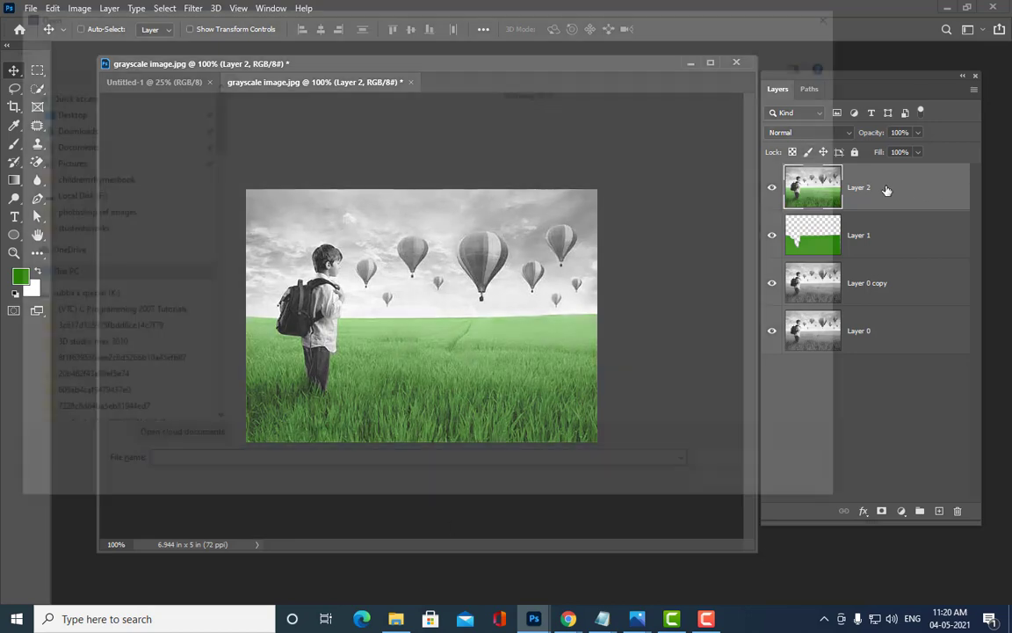
Step: Open the oldmanhair image and sample a forehead skin tone as the foreground colour
left_click(734, 243)
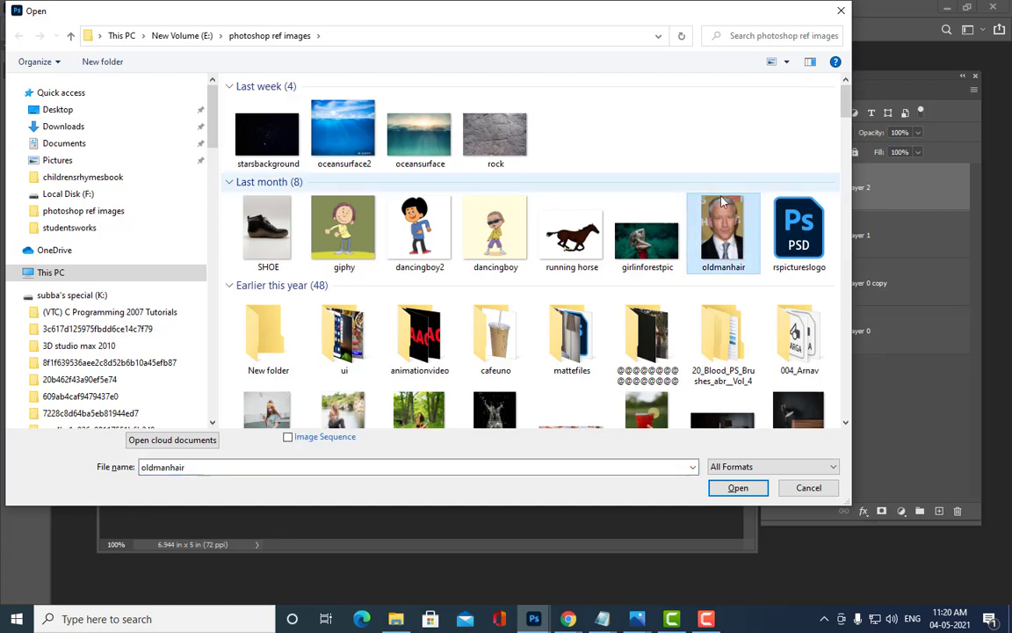
left_click(738, 486)
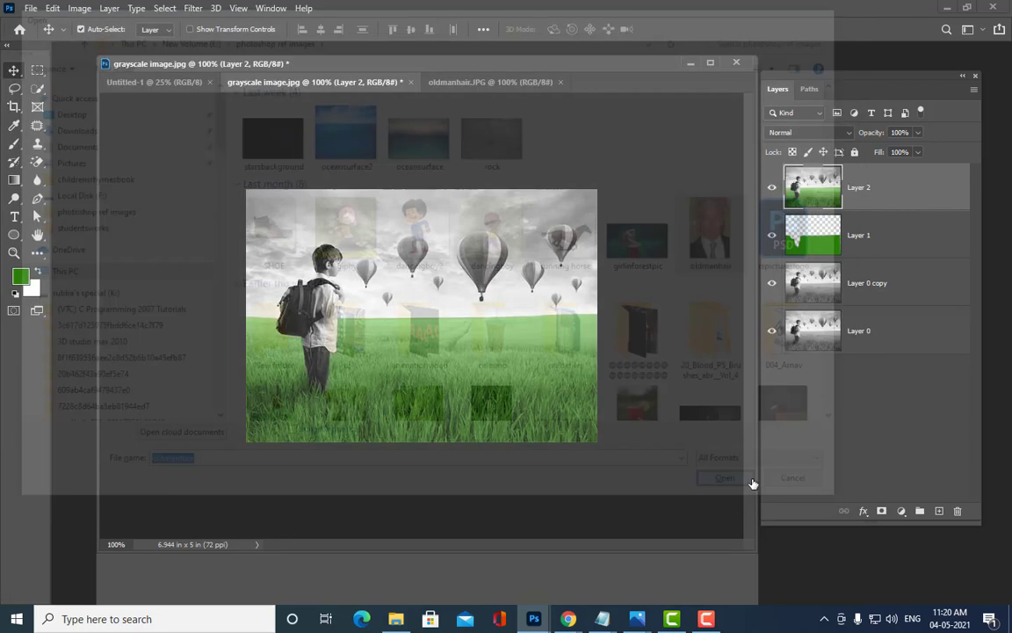
left_click_drag(451, 217, 695, 217)
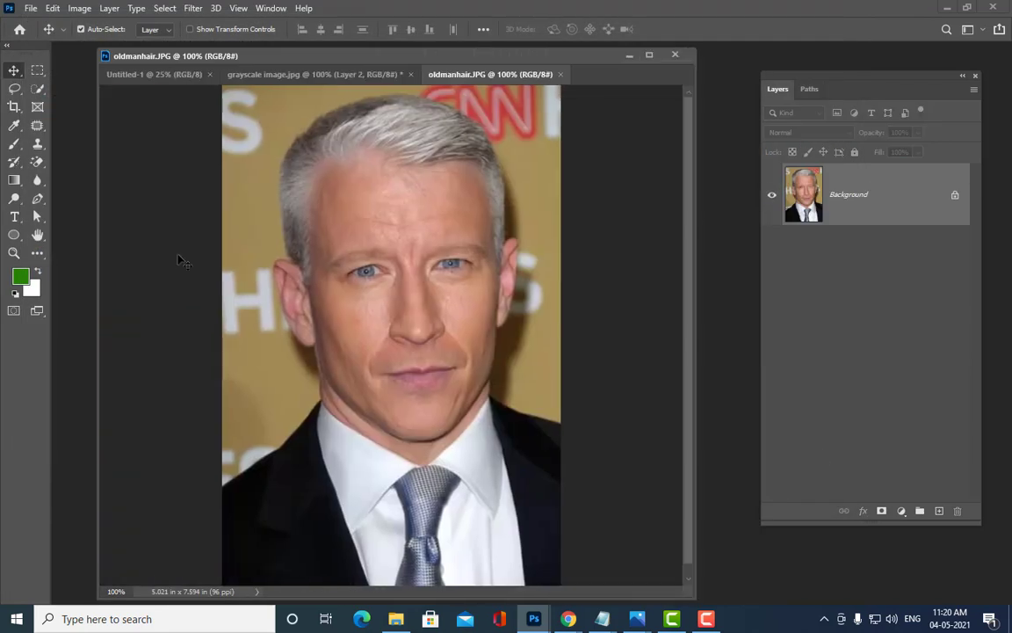
left_click(20, 278)
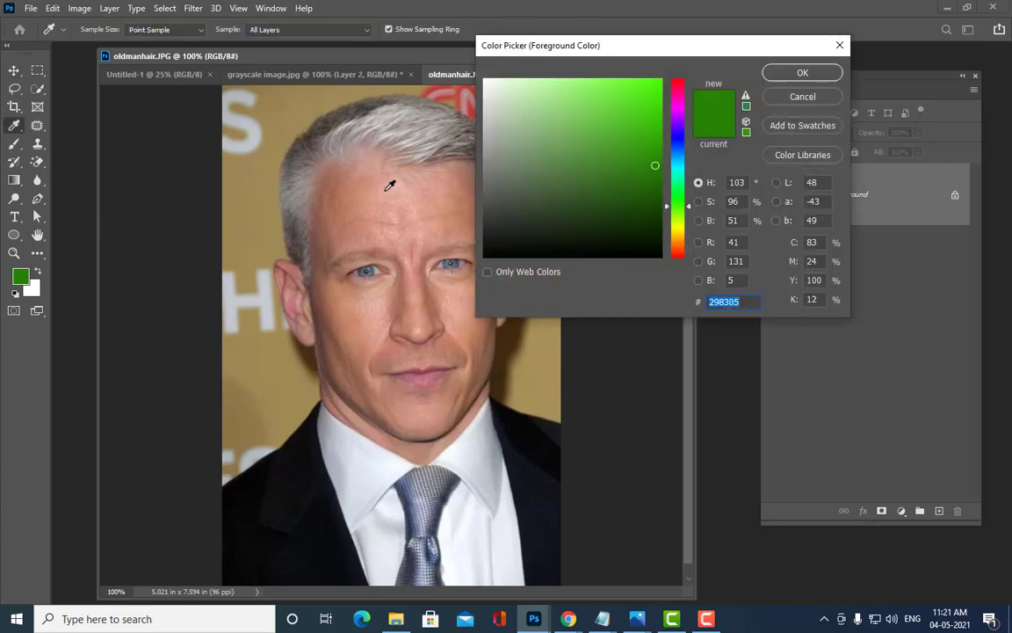
left_click(387, 186)
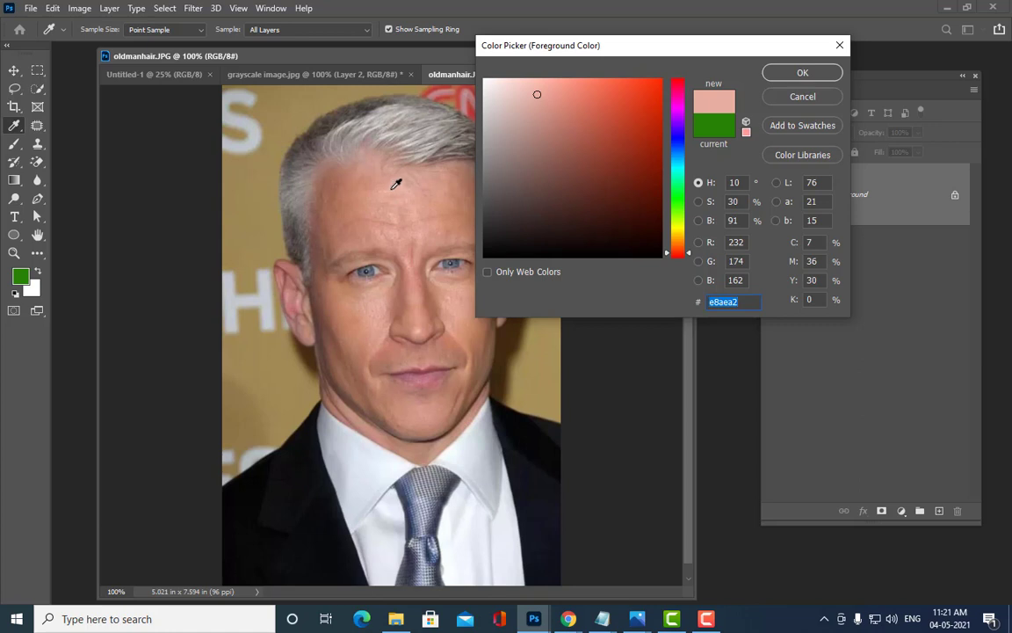
left_click(433, 176)
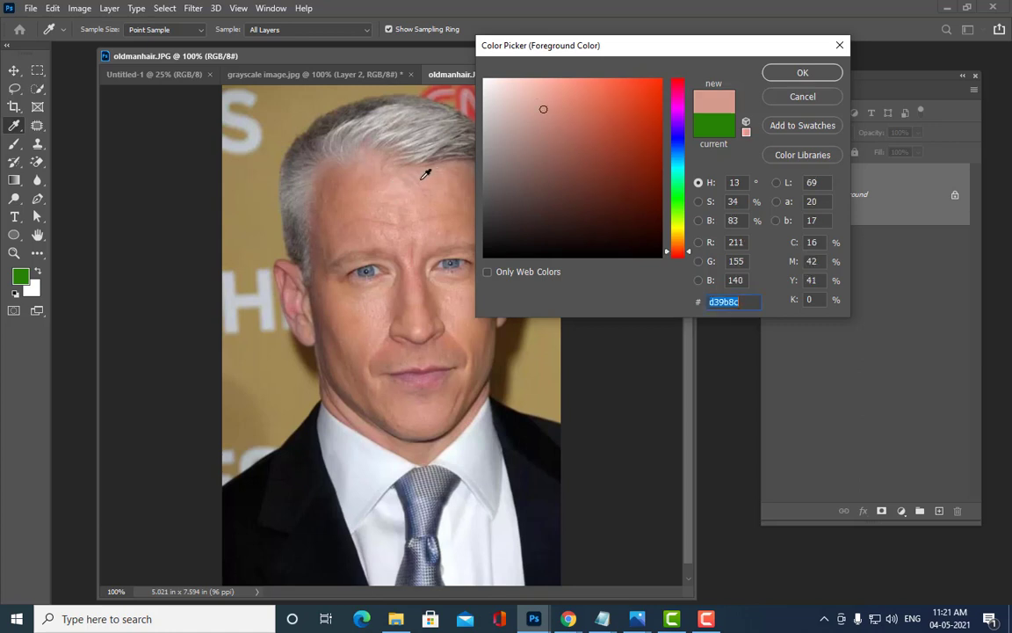
left_click(778, 72)
Step: Switch back to the grayscale image document and reposition its window
key("v")
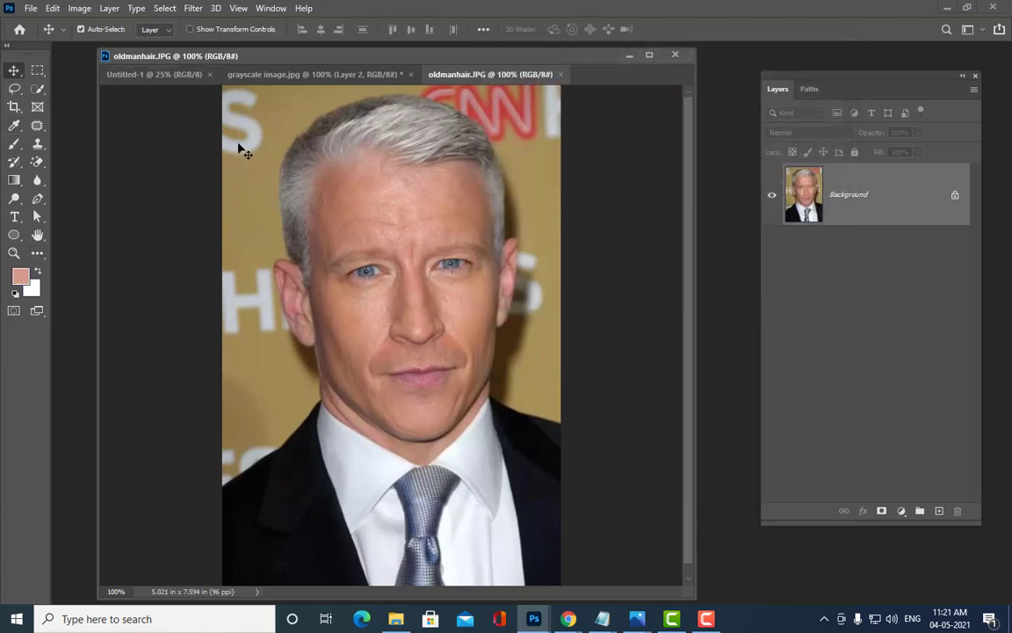
left_click(147, 78)
left_click(269, 77)
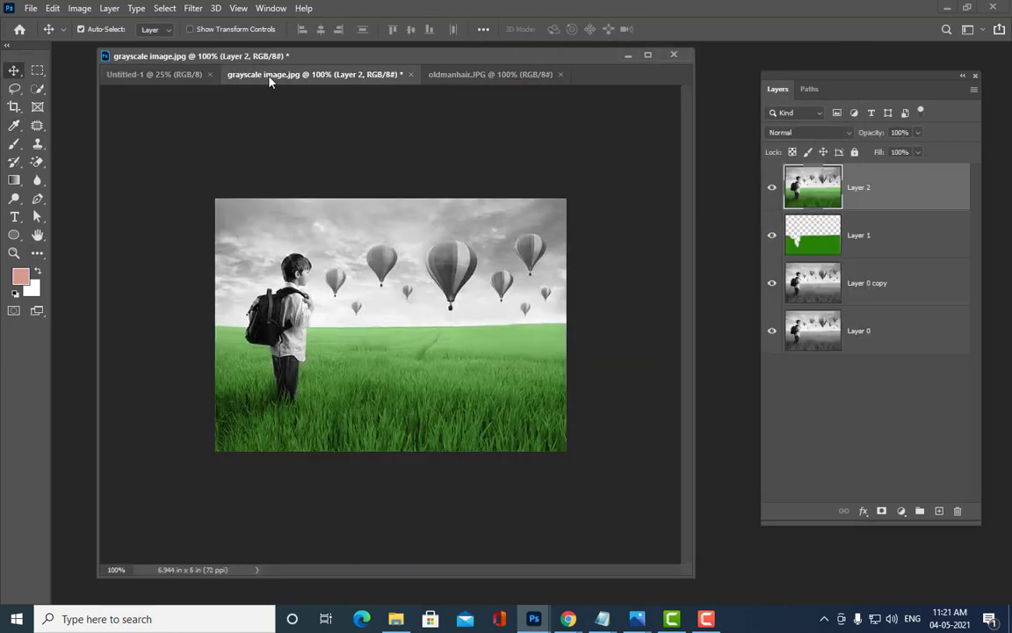
mouse_move(406, 61)
left_mouse_down()
mouse_move(438, 73)
mouse_move(399, 68)
left_mouse_up()
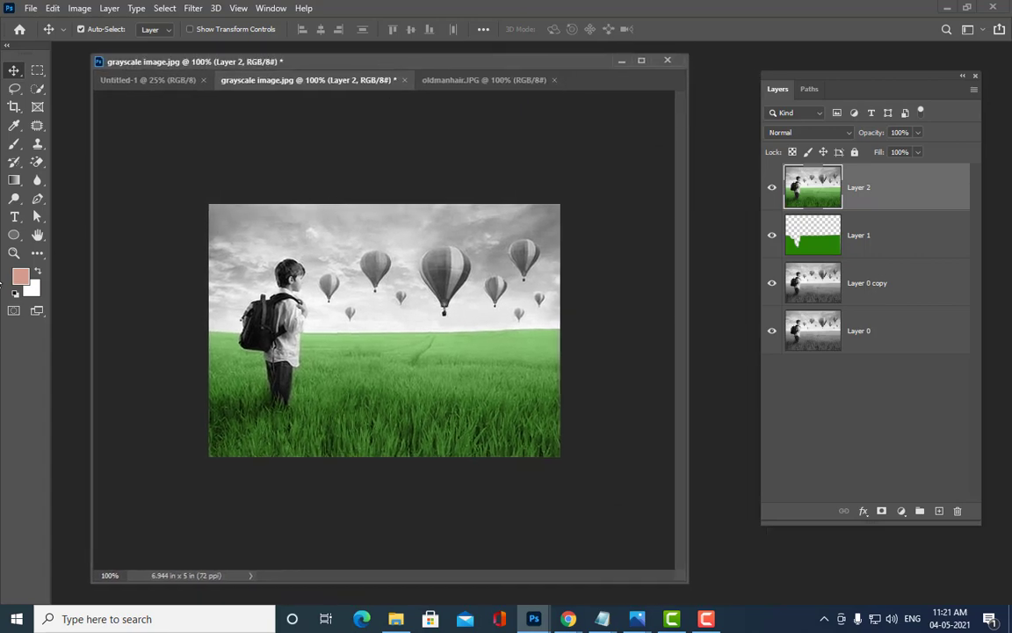
Step: Open Russian_passport_photo by searching 'russian' in the reference images folder
left_click(31, 8)
left_click(45, 36)
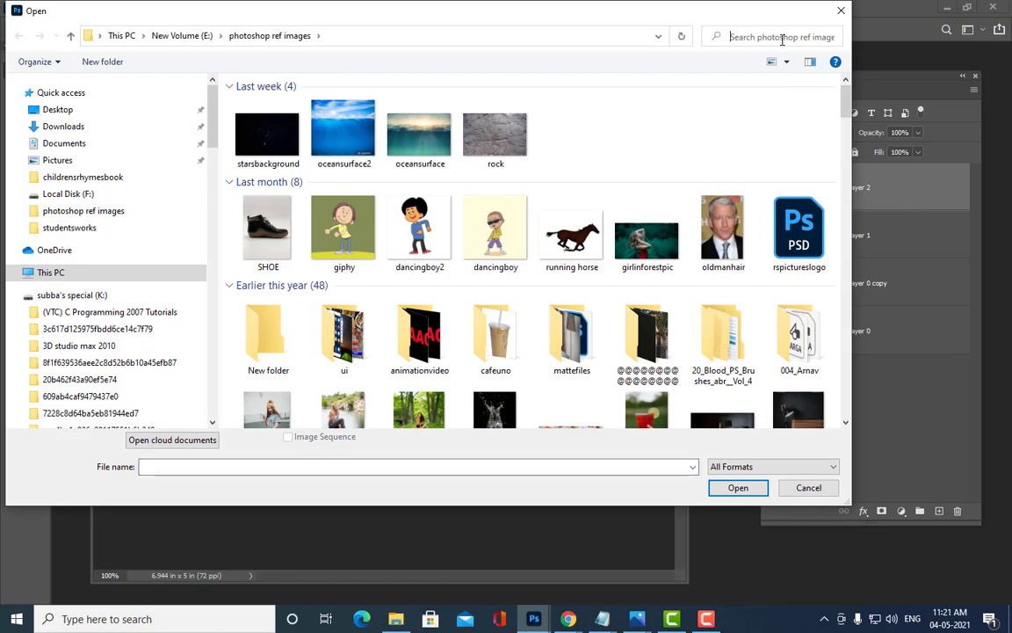
left_click(782, 37)
type("rus")
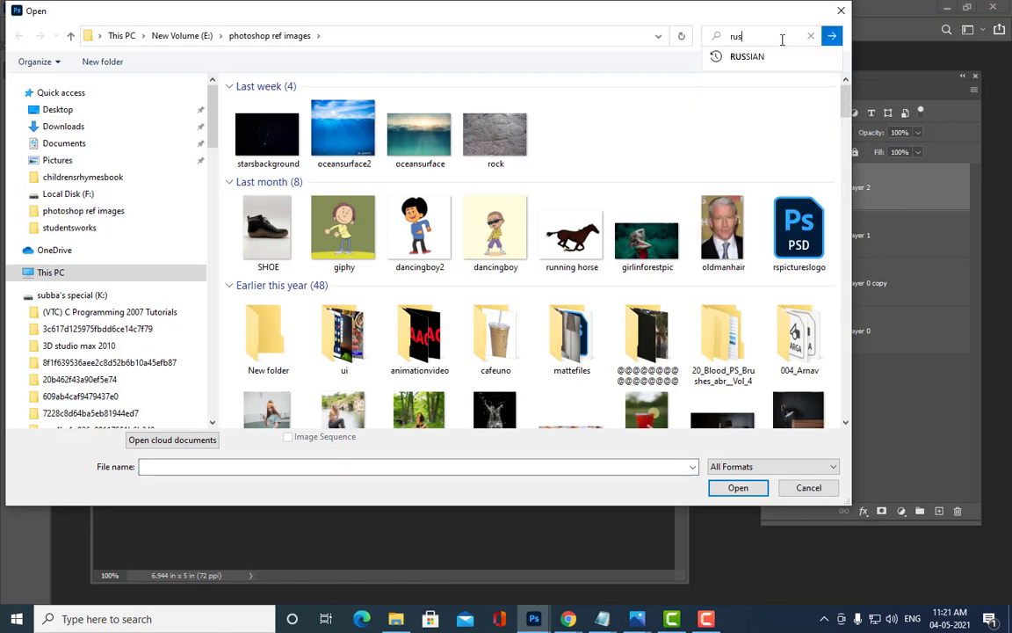
type("sian")
key("Return")
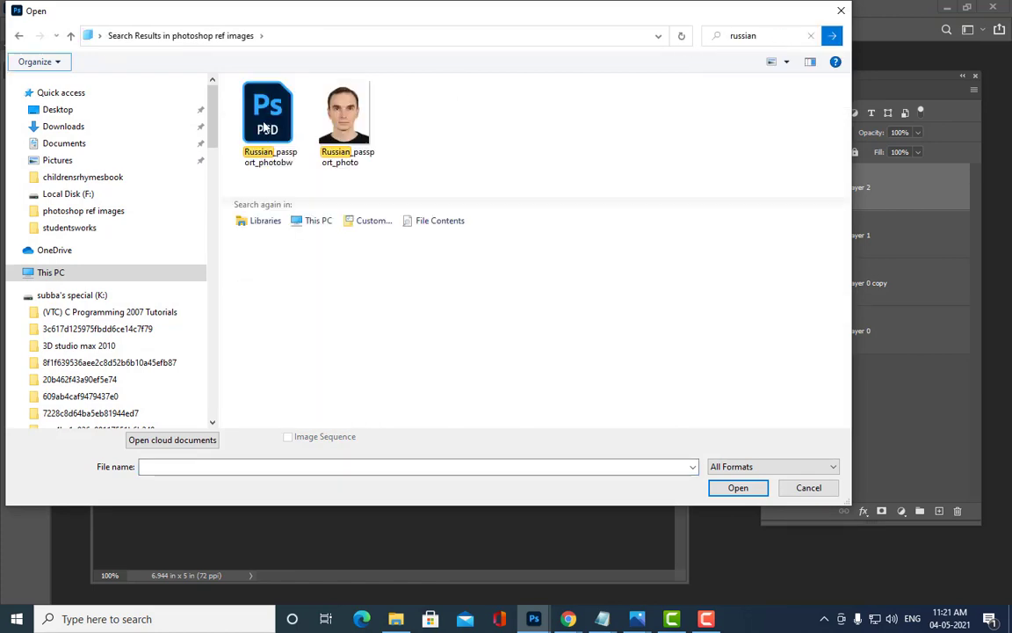
left_click(350, 130)
left_click(731, 486)
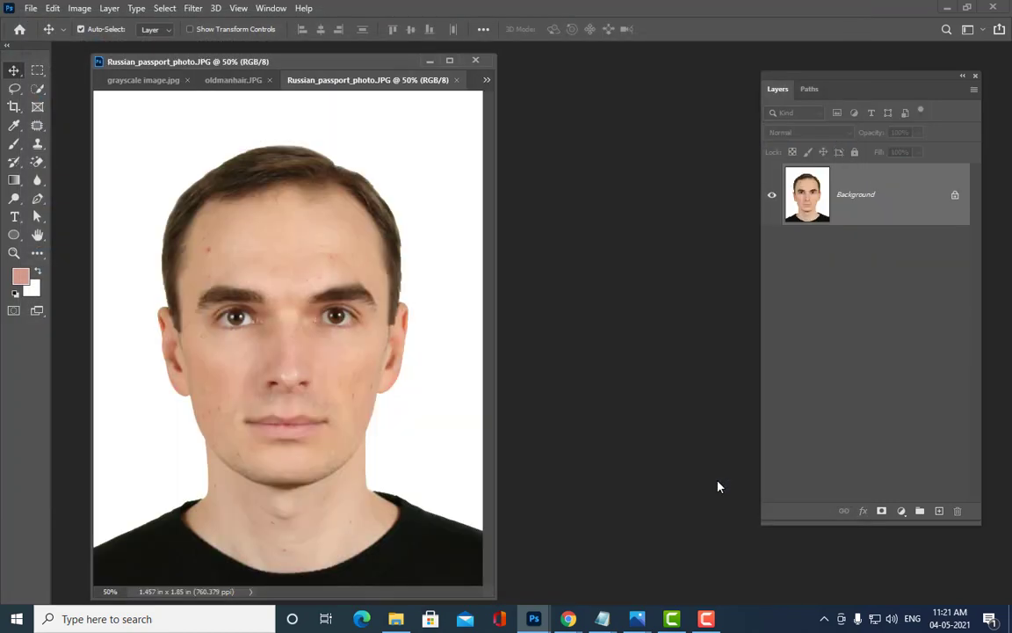
Step: Sample the passport photo's forehead skin tone as foreground and return to grayscale image.jpg
left_click(19, 275)
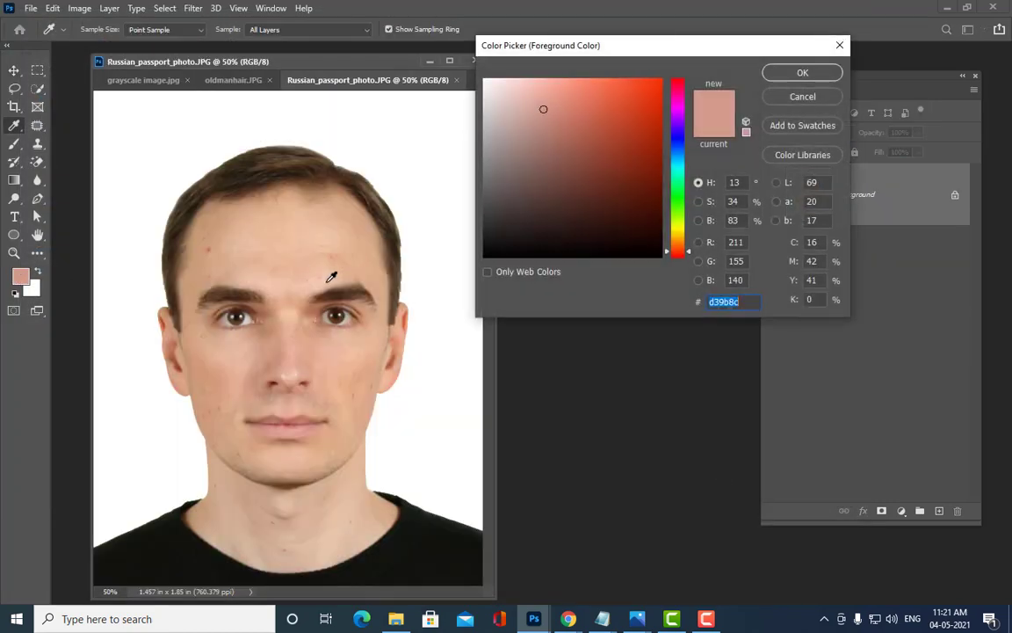
left_click(331, 278)
left_click(802, 72)
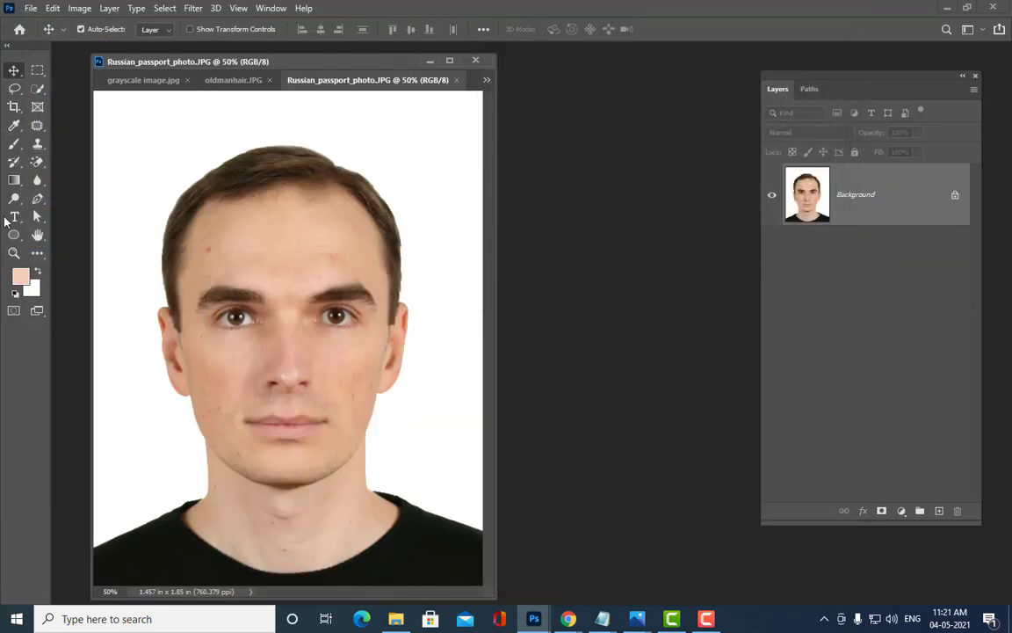
left_click(220, 80)
left_click(136, 77)
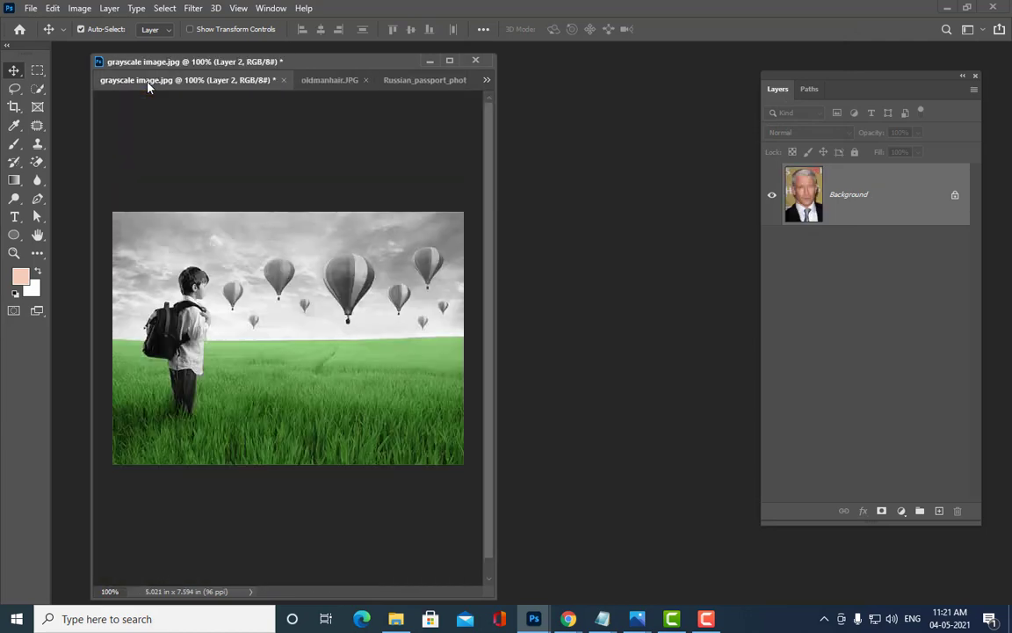
Step: Enlarge the document window and zoom to 400% on the boy with the Pen tool ready
left_click_drag(304, 66, 506, 52)
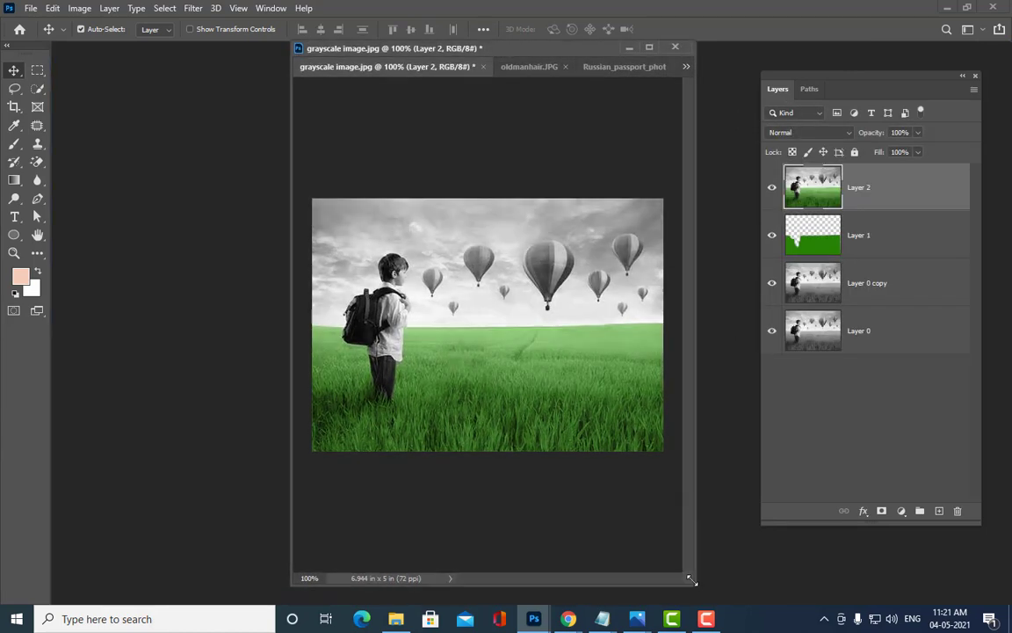
left_click_drag(703, 581, 833, 595)
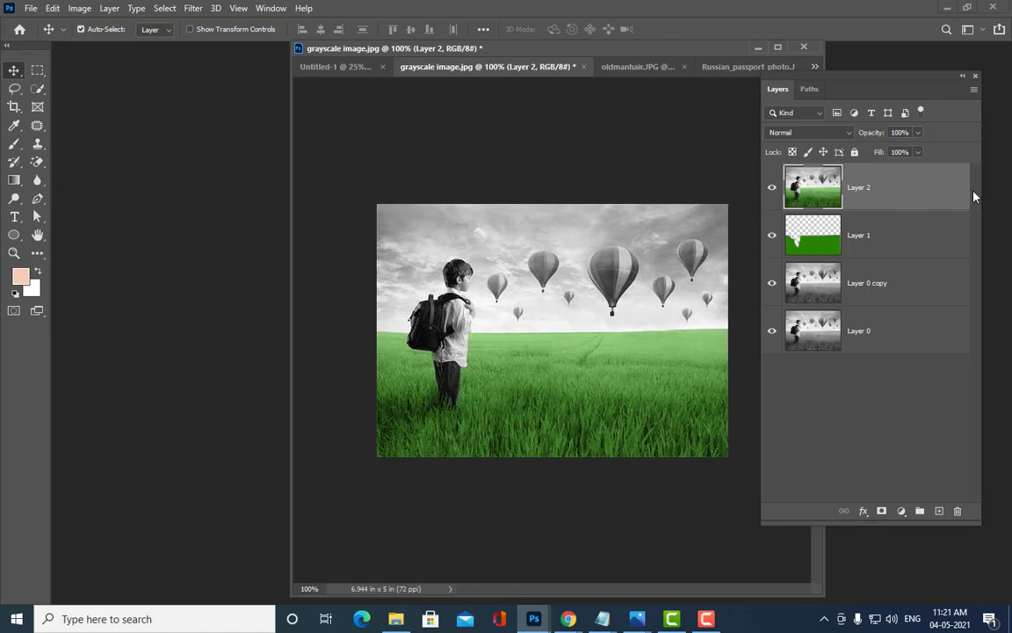
key("ctrl+plus")
key("ctrl+plus")
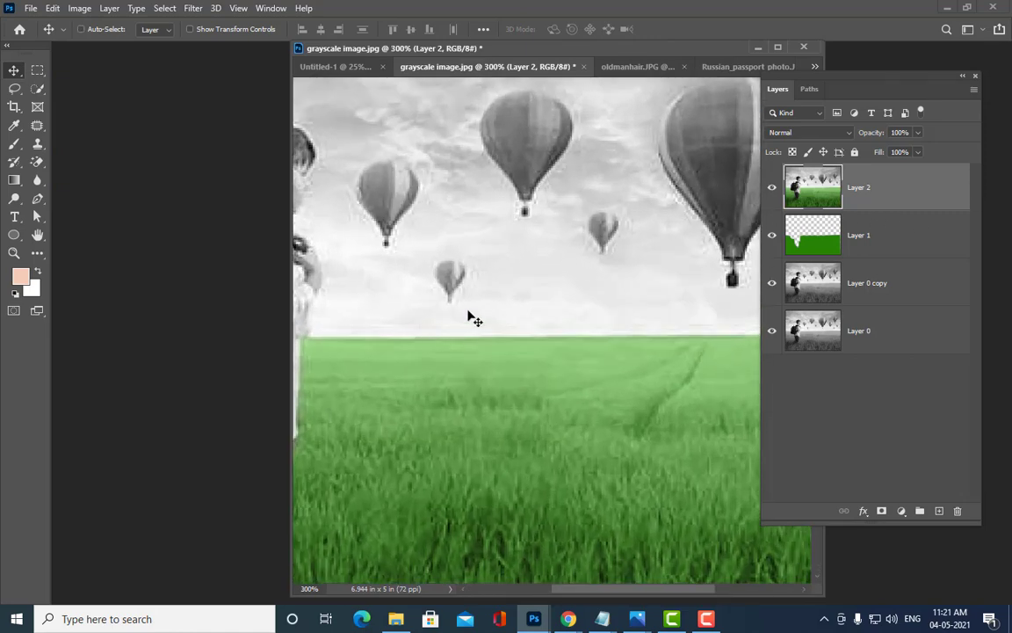
key("h")
left_click_drag(418, 286, 586, 327)
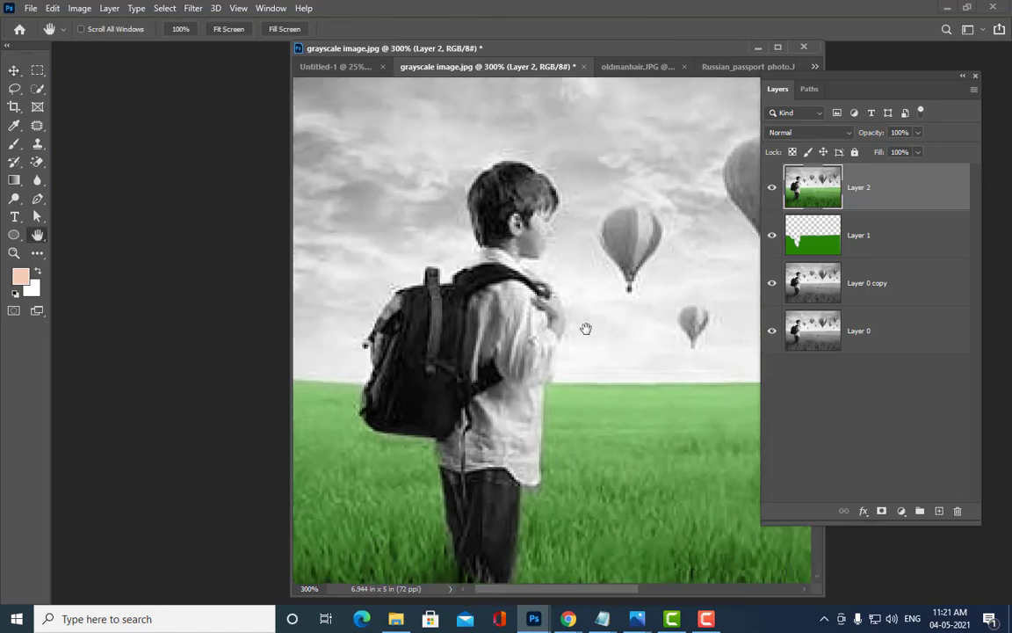
key("ctrl+plus")
key("ctrl+minus")
left_click(37, 199)
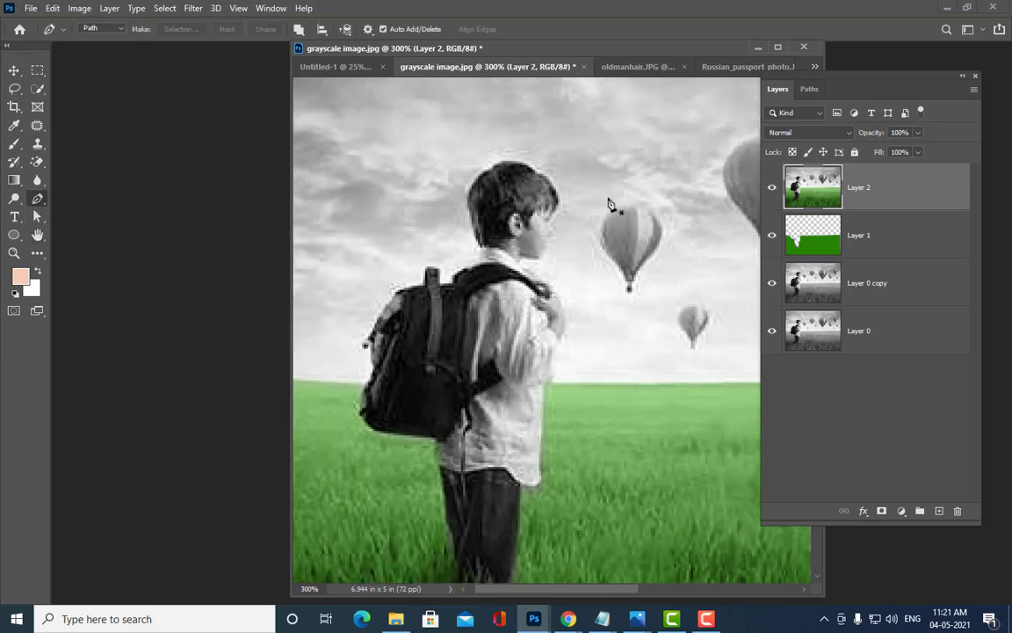
key("ctrl+plus")
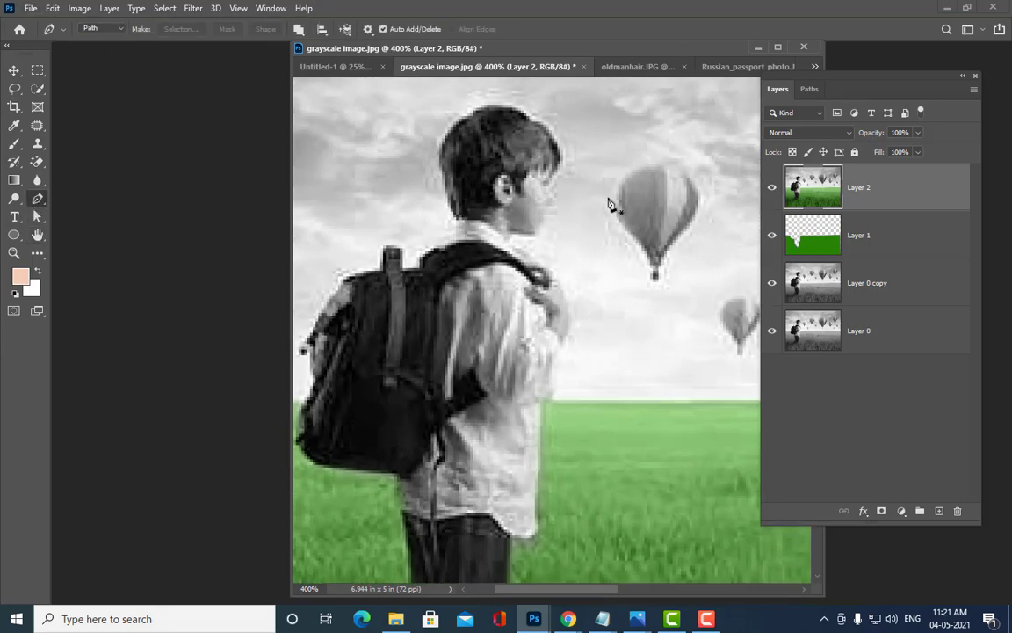
Step: Trace the face path across the forehead, down the cheek and along the jawline toward the ear
left_click(526, 179)
left_click(544, 175)
left_click(556, 173)
left_click_drag(554, 189, 548, 220)
left_click(518, 233)
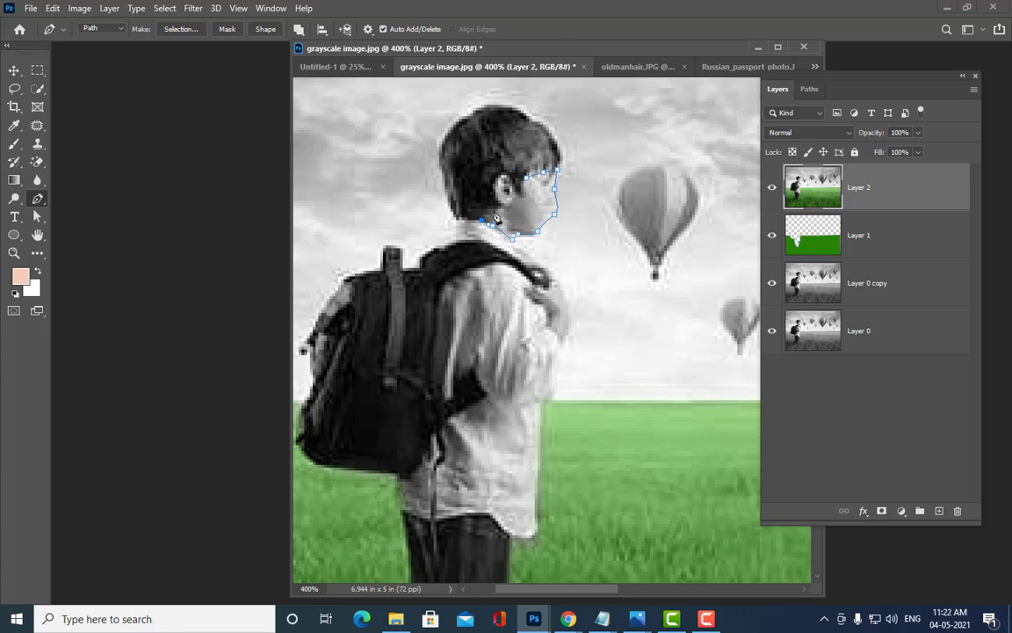
left_click_drag(490, 217, 499, 213)
left_click(504, 206)
left_click(499, 186)
Step: Curve the path over and behind the ear and close it at the starting point
left_click_drag(500, 175, 507, 174)
left_click(512, 186)
left_click(517, 197)
left_click(524, 188)
left_click(526, 179)
key("ctrl+plus")
key("ctrl+minus")
key("ctrl+minus")
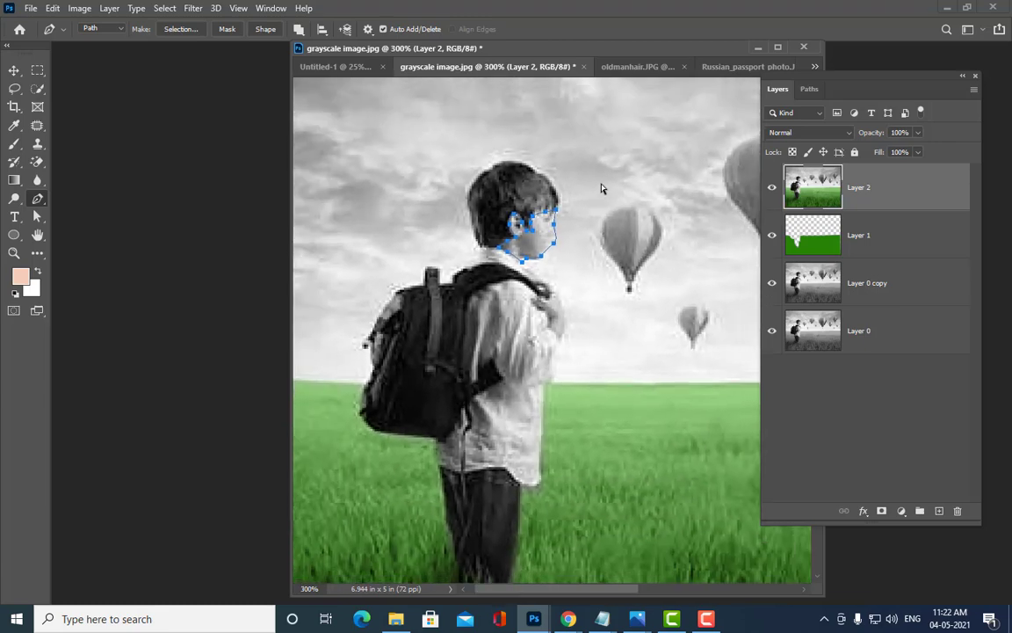
key("ctrl+plus")
key("ctrl+plus")
key("ctrl+plus")
key("a")
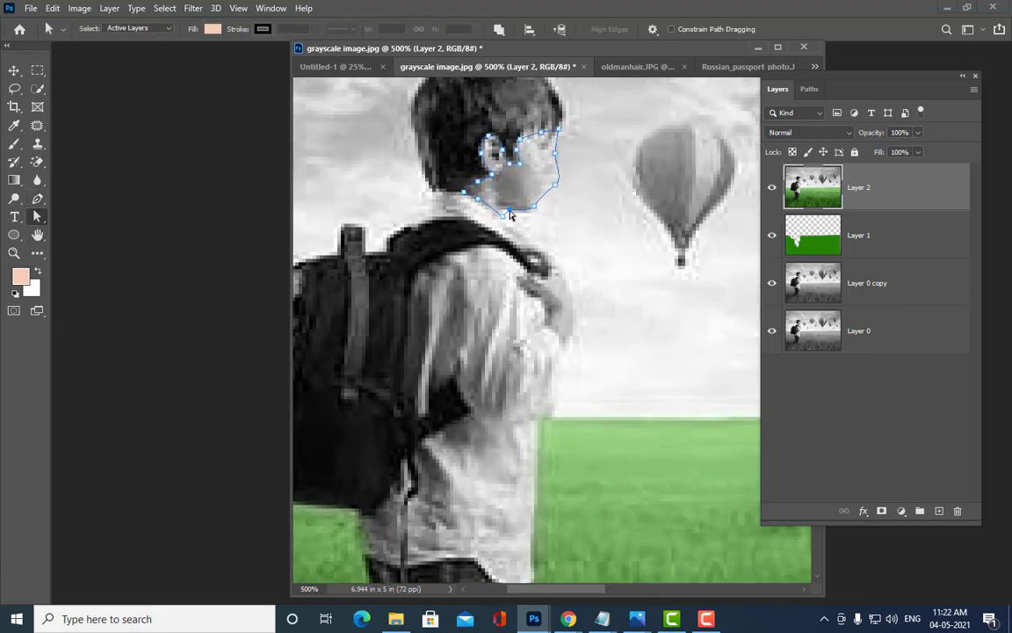
Step: Tweak the face's bottom and forehead anchors, then trace a closed path around the hand on the strap
left_click_drag(510, 210, 542, 202)
left_click_drag(542, 136, 542, 132)
left_click(38, 198)
left_click(536, 277)
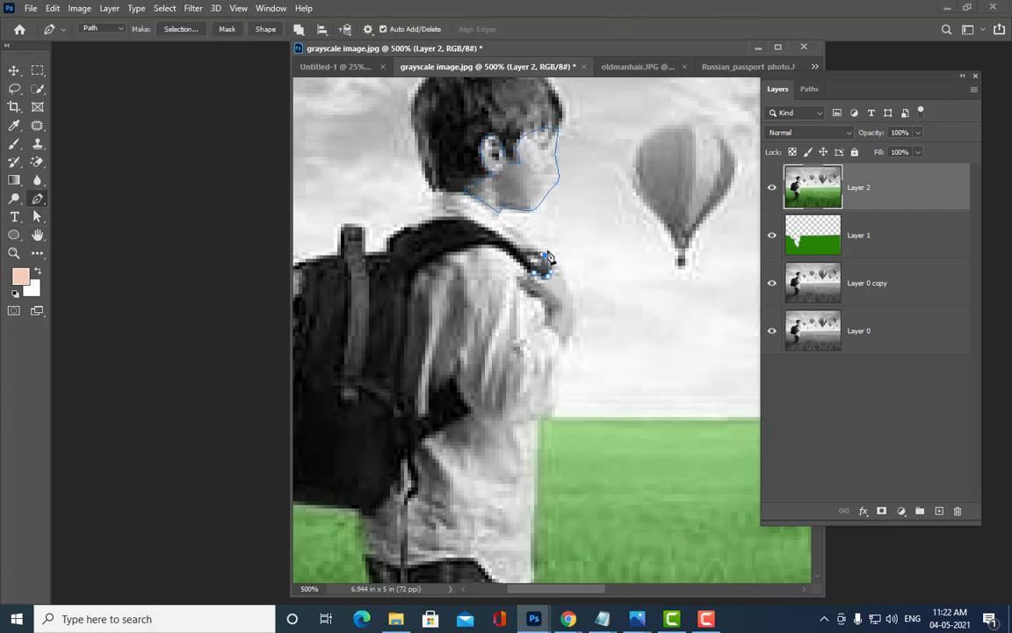
left_click_drag(543, 262, 533, 293)
left_click(560, 255)
left_click(541, 321)
left_click(519, 280)
left_click(527, 276)
left_click(534, 273)
Step: Reshape the hand path's points and the face's lower jaw anchor, then add an empty Layer 3
left_click(38, 217)
left_click_drag(559, 254, 574, 288)
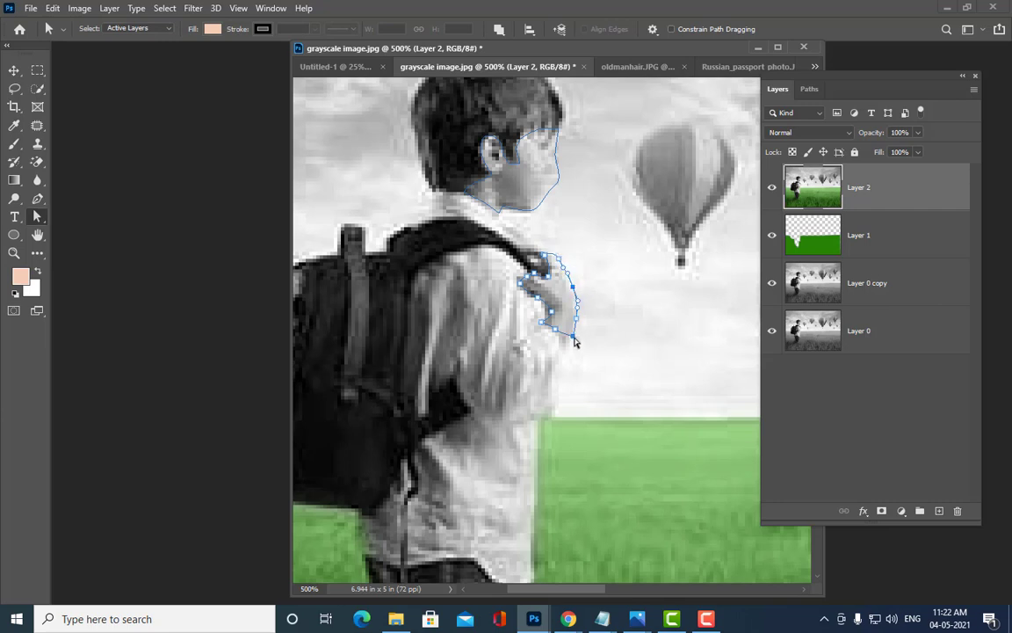
mouse_move(574, 337)
left_mouse_down()
mouse_move(588, 326)
mouse_move(574, 336)
left_mouse_up()
left_click(529, 213)
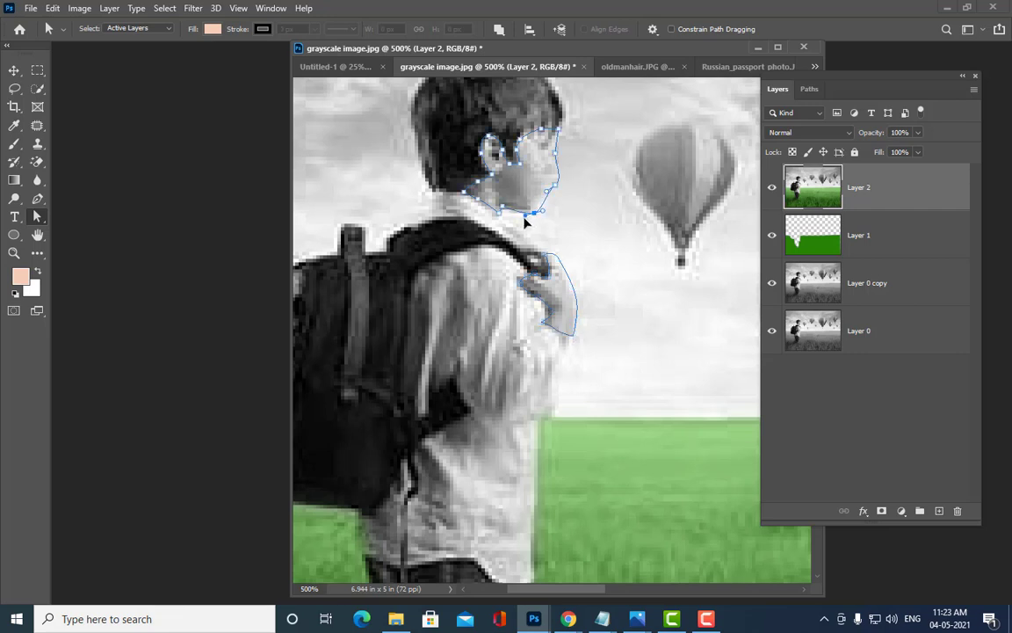
left_click_drag(502, 208, 462, 190)
left_click(591, 160)
left_click(939, 512)
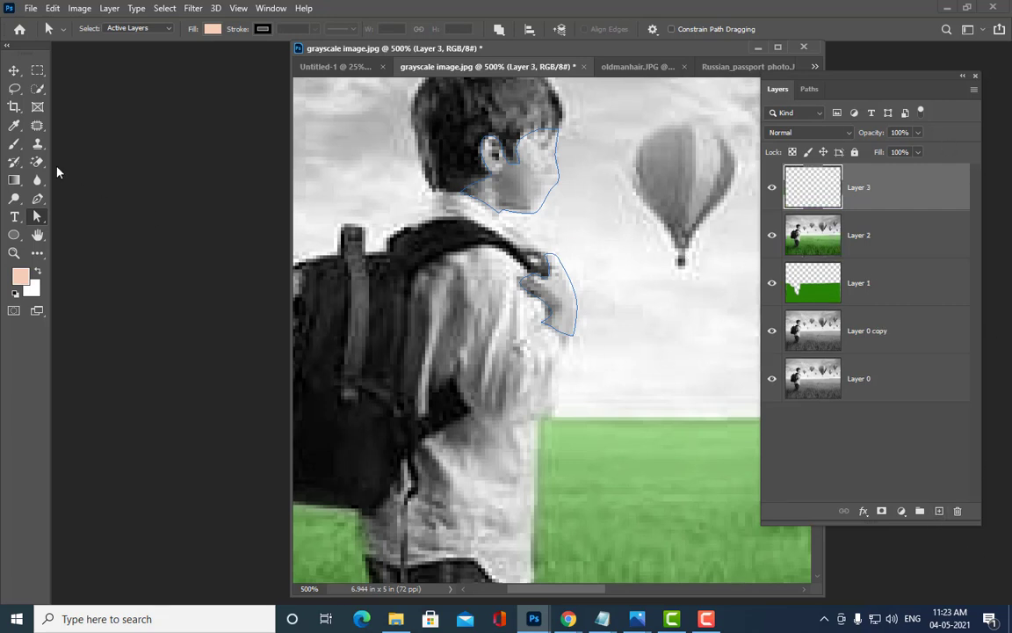
Step: Load the face and hand paths as a selection feathered by 2 pixels
left_click(39, 71)
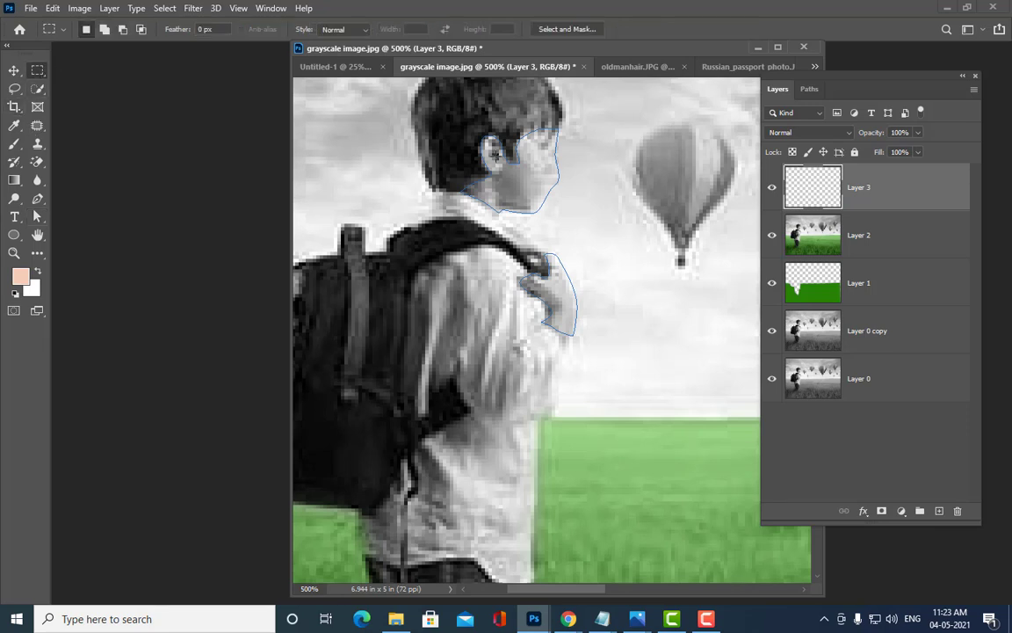
left_click(37, 216)
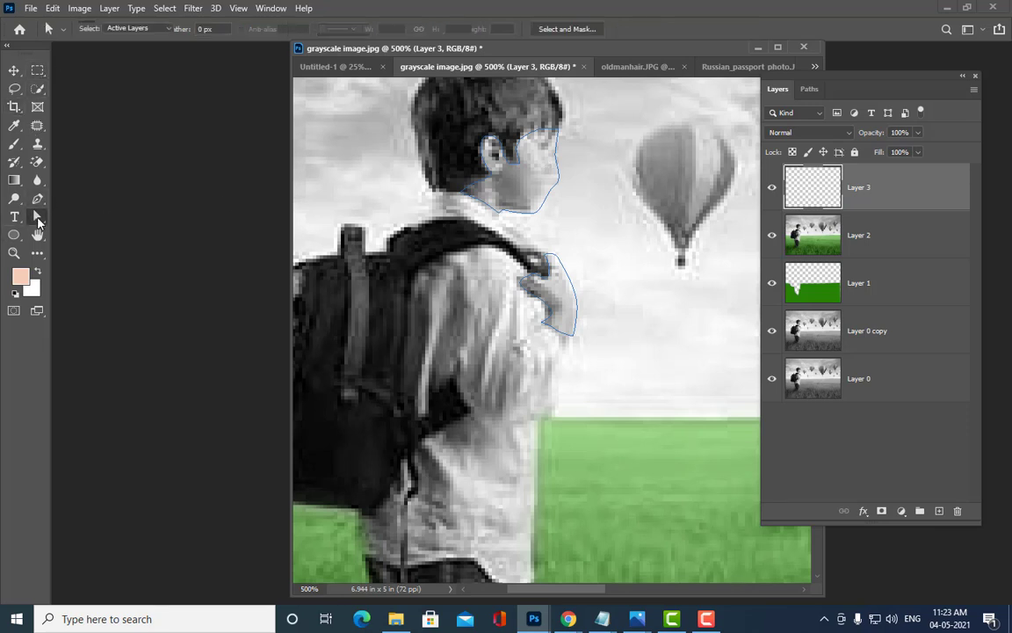
left_click(532, 216)
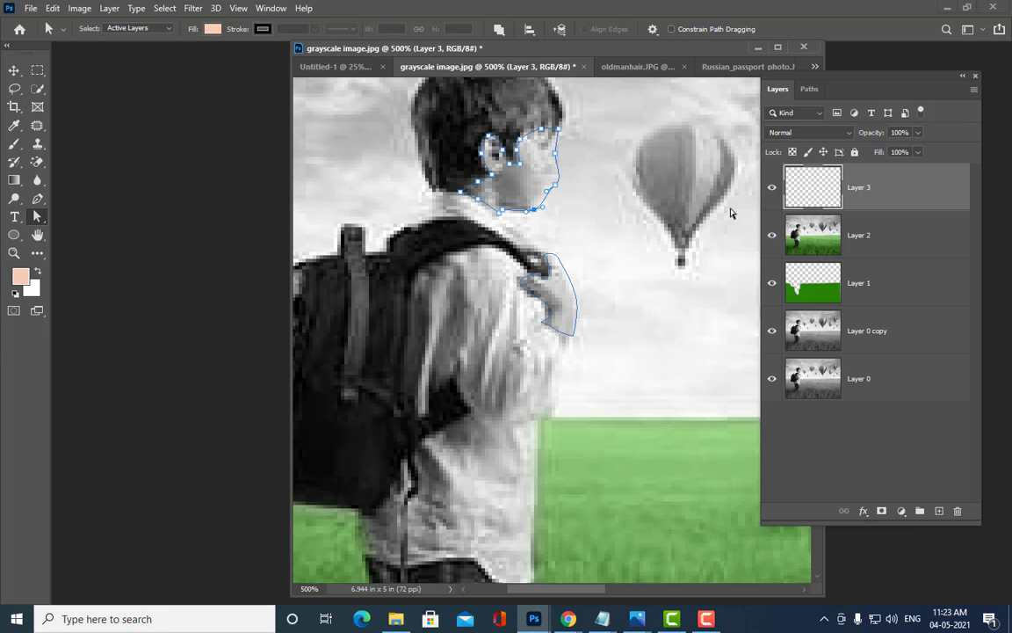
key("ctrl+Return")
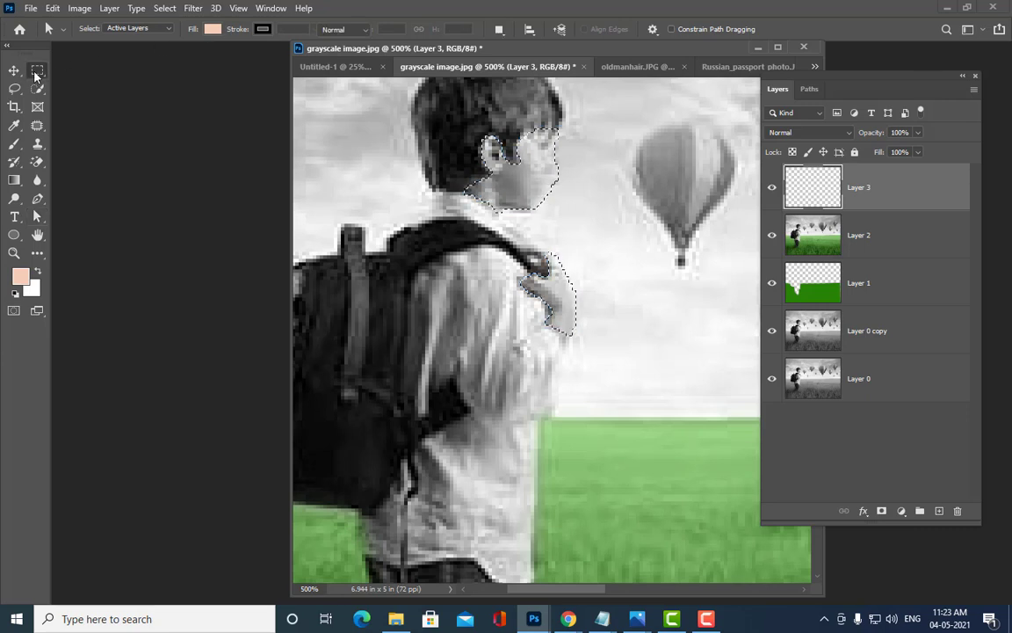
left_click(36, 70)
right_click(524, 170)
left_click(562, 198)
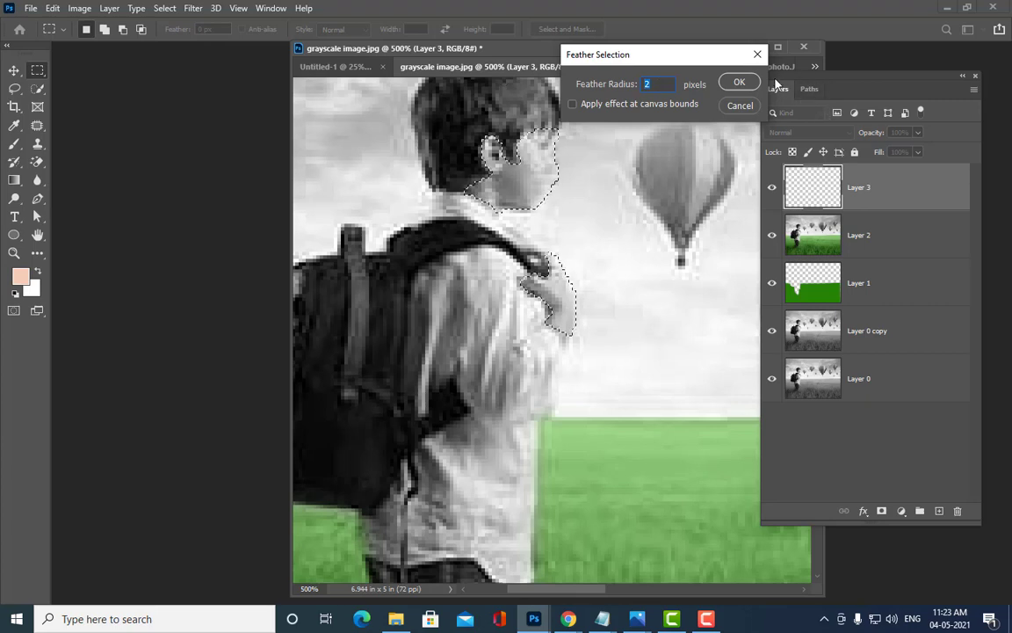
key("Return")
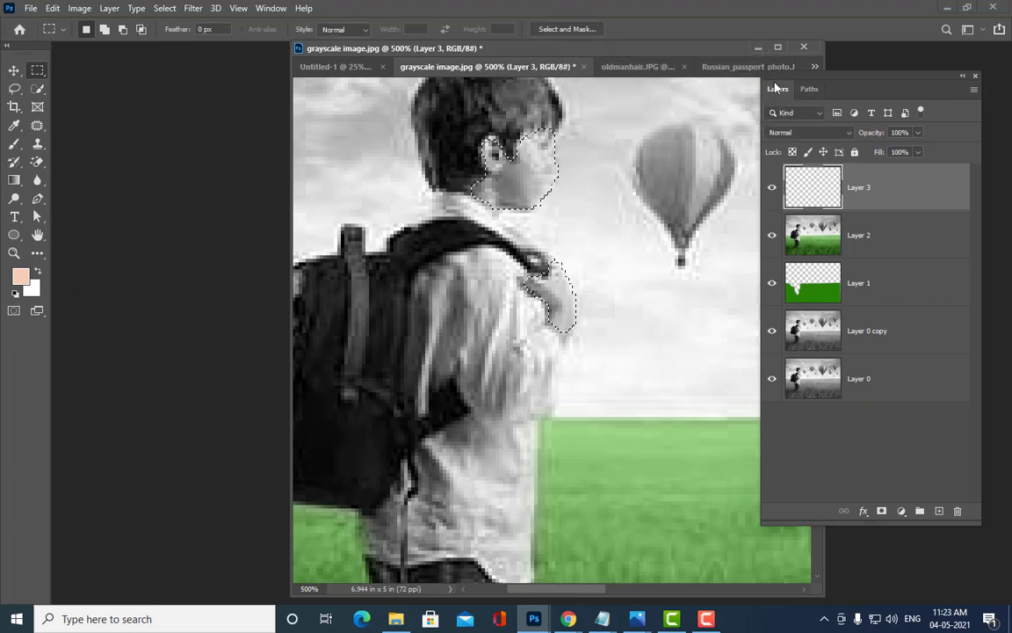
Step: Fill the selection with the skin colour on Layer 3 and set the layer to Color blending
key("alt+BackSpace")
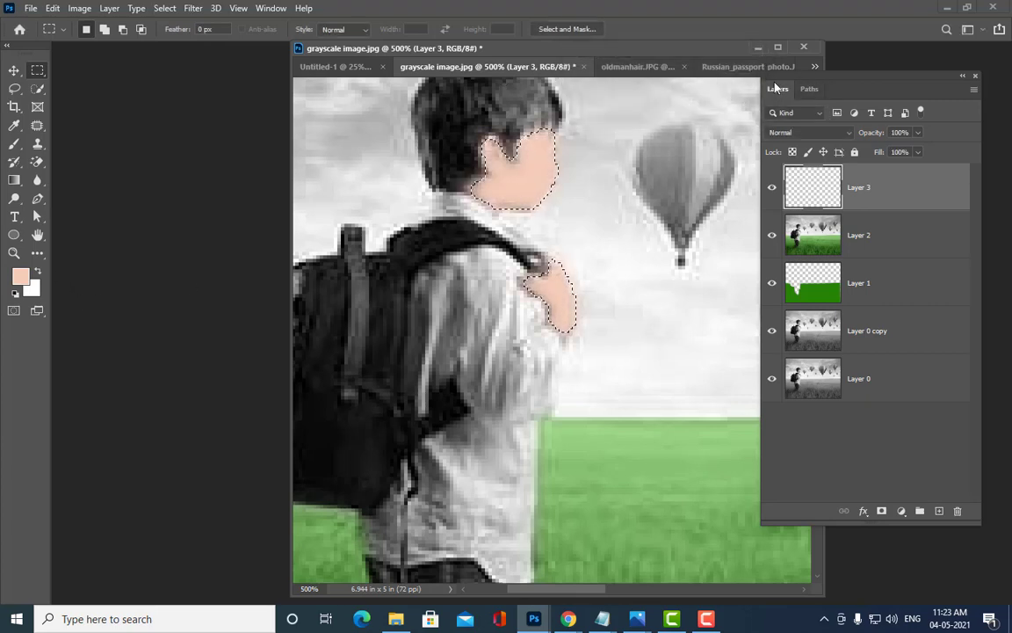
key("ctrl+d")
left_click(803, 132)
left_click(776, 461)
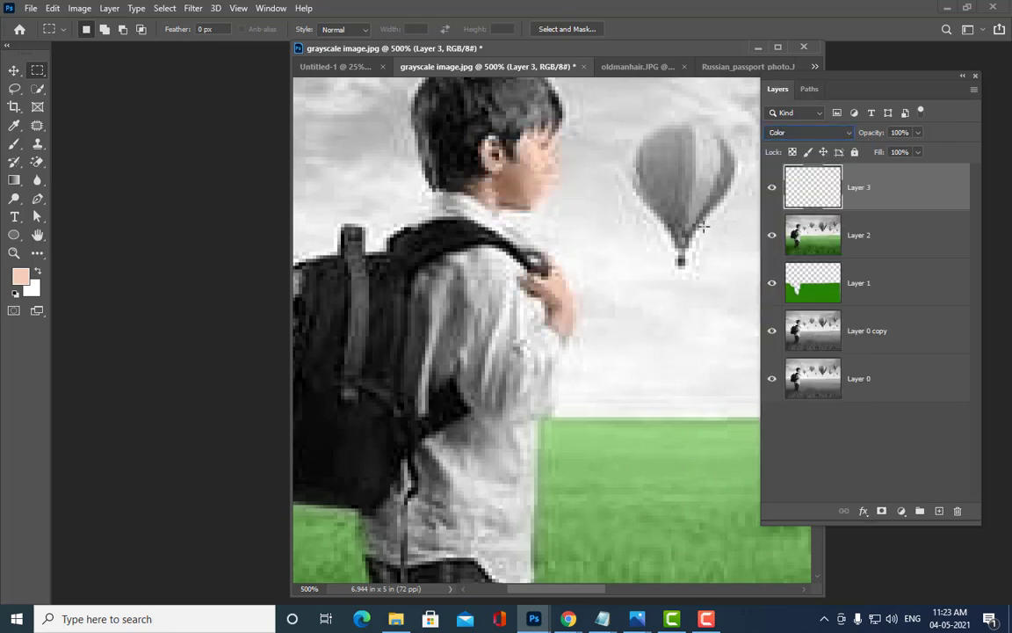
Step: Lower Layer 3's opacity to 83% to soften the skin tint
key("ctrl+minus")
key("ctrl+minus")
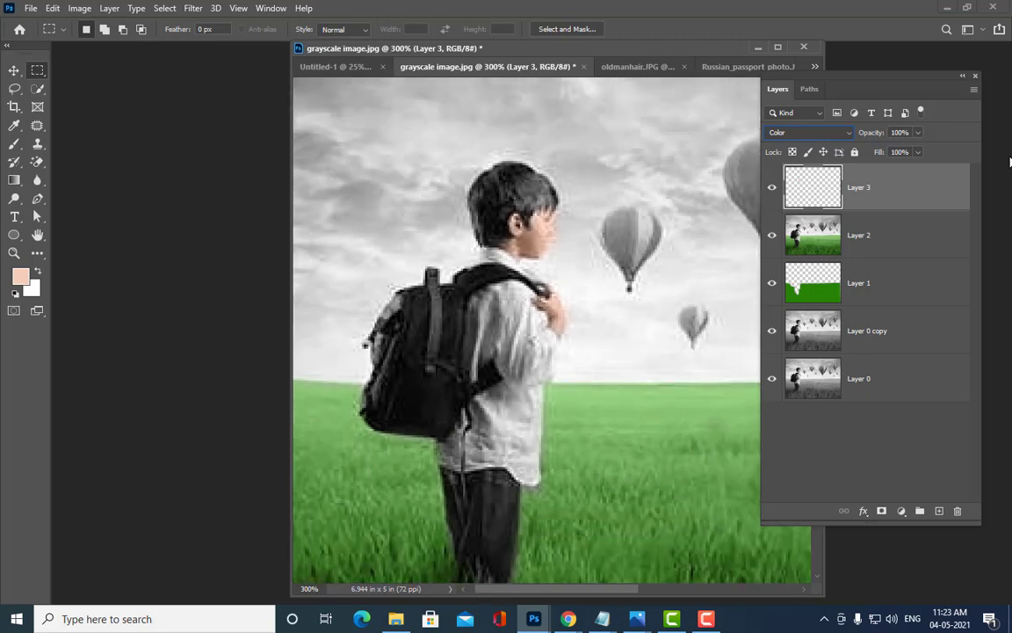
left_click_drag(851, 79, 866, 79)
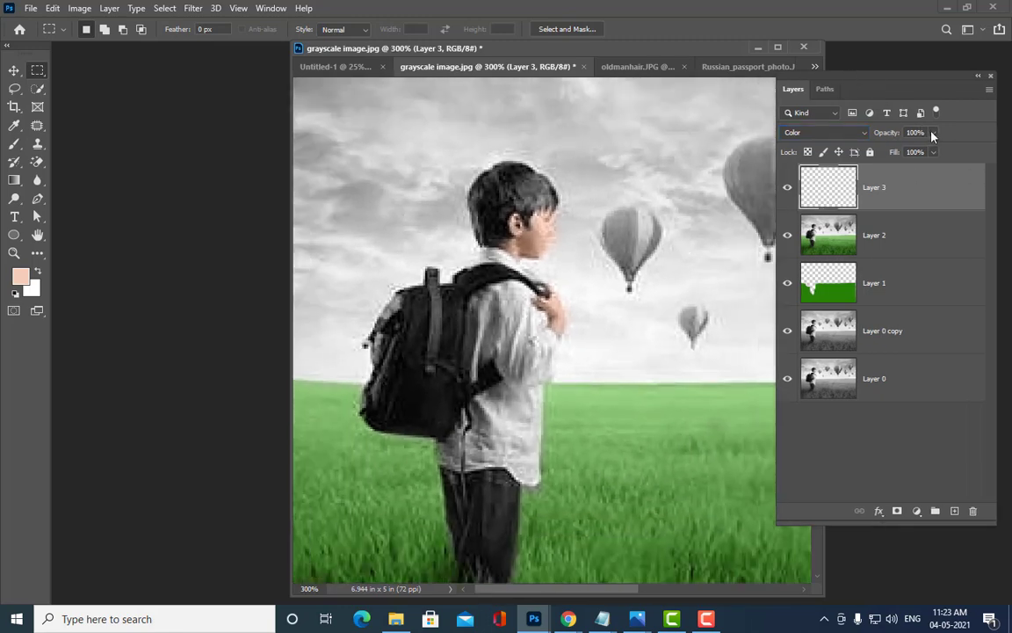
left_click(933, 131)
left_click_drag(934, 154, 923, 152)
left_click_drag(554, 57, 460, 56)
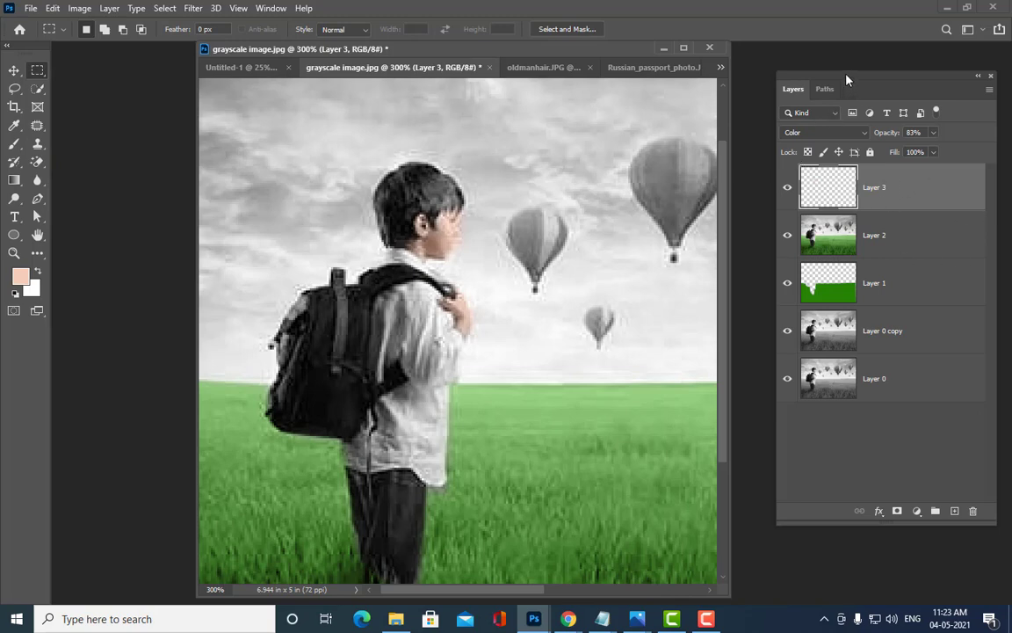
left_click_drag(847, 79, 831, 79)
key("v")
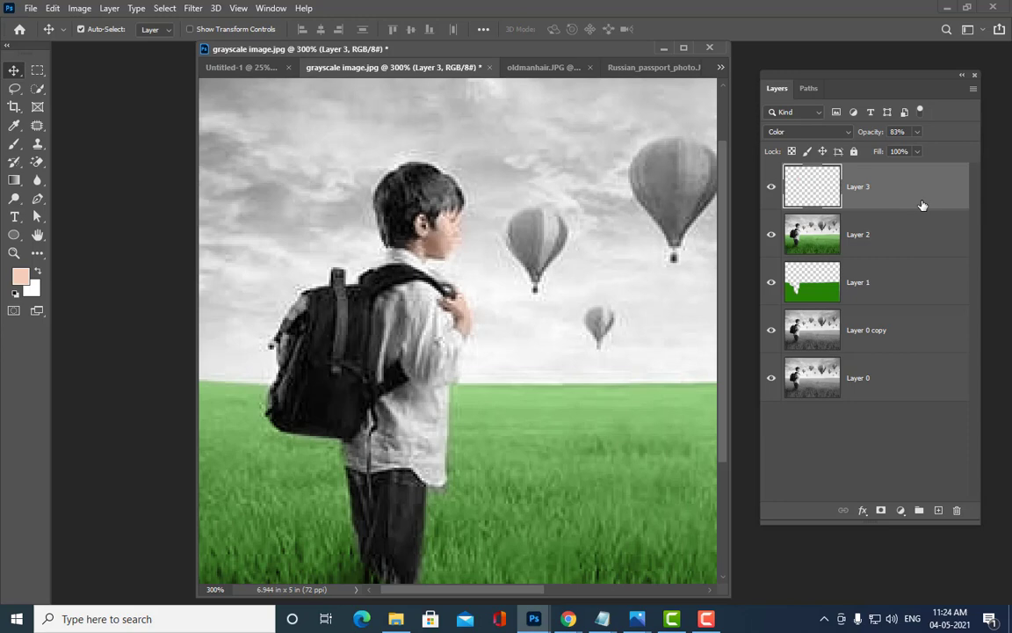
Step: Stamp all visible layers into a merged Layer 4
key("ctrl+shift+alt+e")
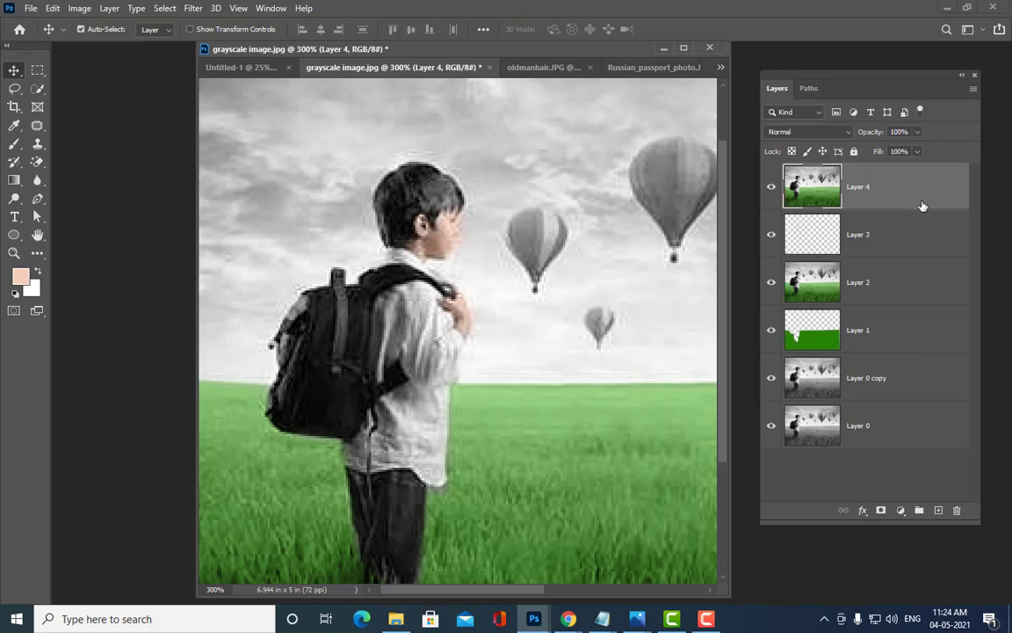
key("ctrl+plus")
key("ctrl+plus")
key("ctrl+minus")
key("ctrl+minus")
Step: Start a Pen path along the boy's neck at 300% zoom
left_click(37, 198)
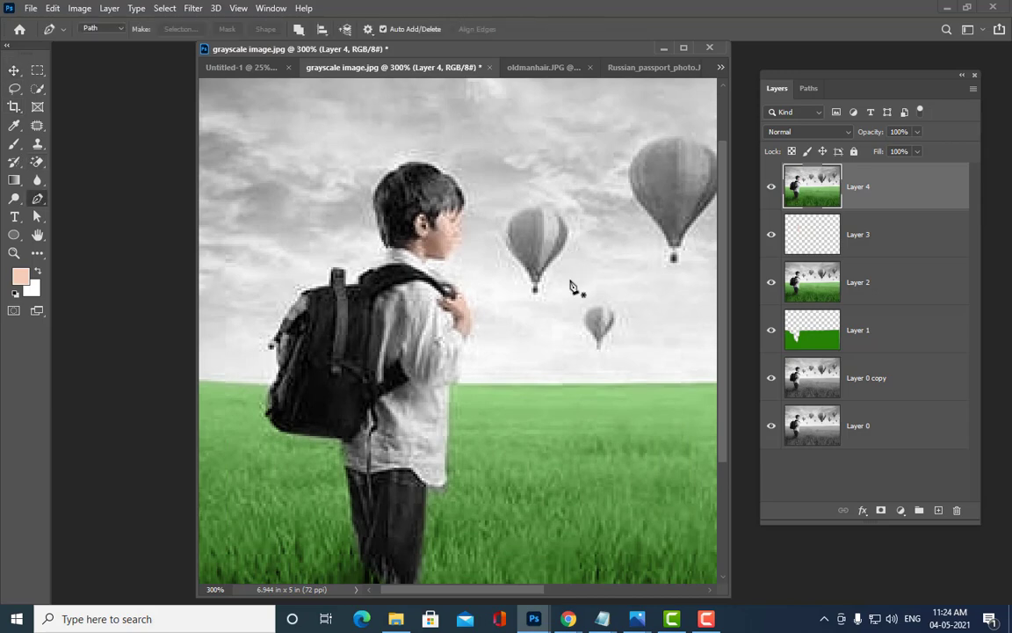
scroll(573, 286, "down", 2)
scroll(473, 269, "up", 1)
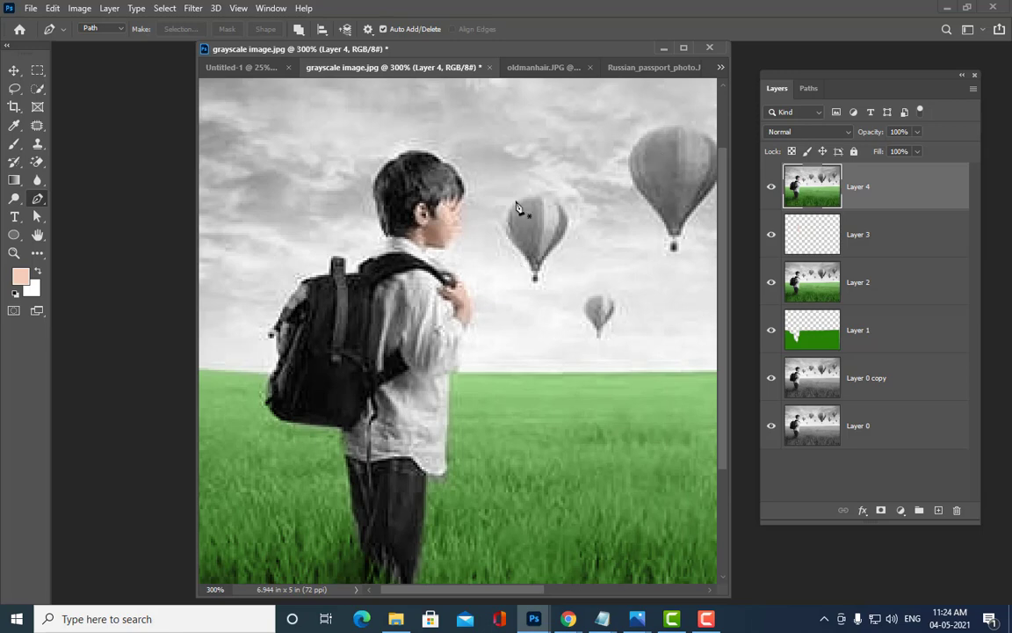
key("ctrl+plus")
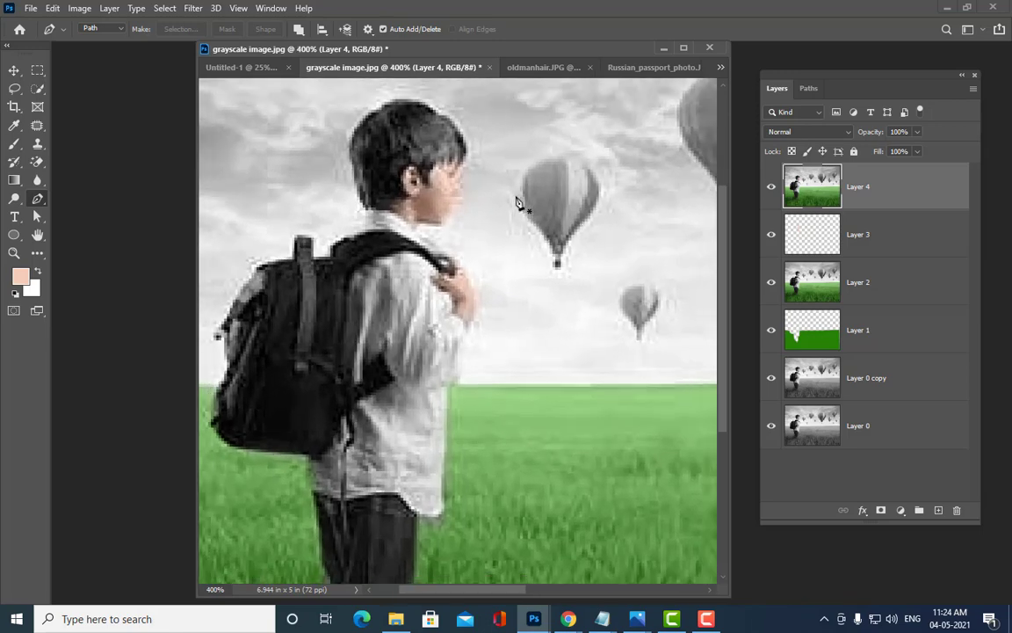
key("ctrl+minus")
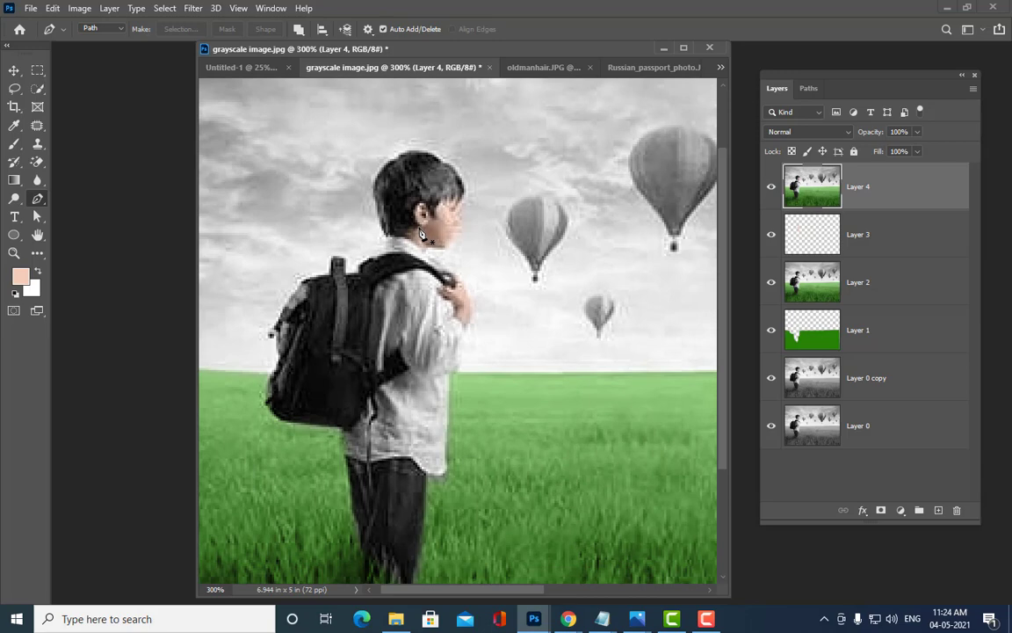
left_click(420, 226)
left_click_drag(403, 235, 396, 236)
left_click(384, 232)
Step: Continue the path up, over and around the boy's hair back to the ear
left_click(374, 180)
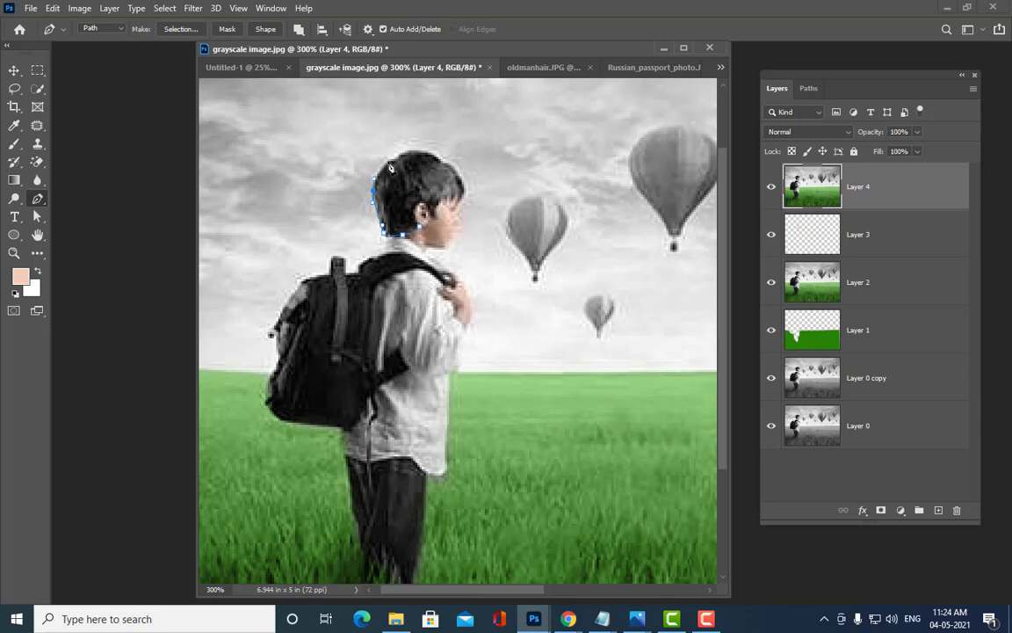
left_click(384, 162)
left_click(393, 156)
left_click_drag(413, 150, 458, 175)
left_click(464, 191)
left_click(433, 206)
left_click(412, 207)
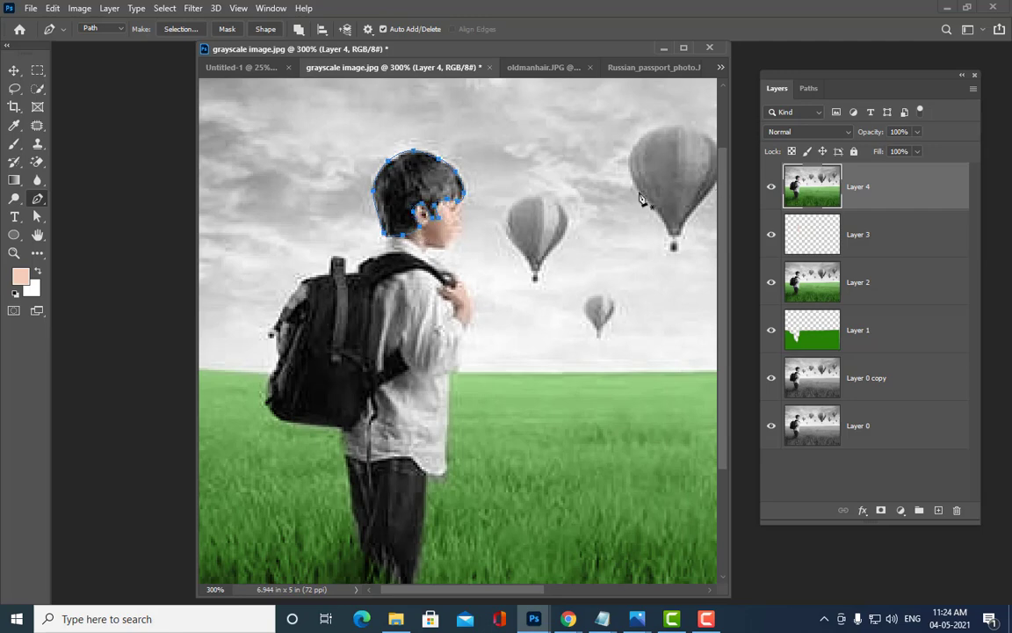
Step: Deselect the hair path and add an empty Layer 5
left_click(38, 216)
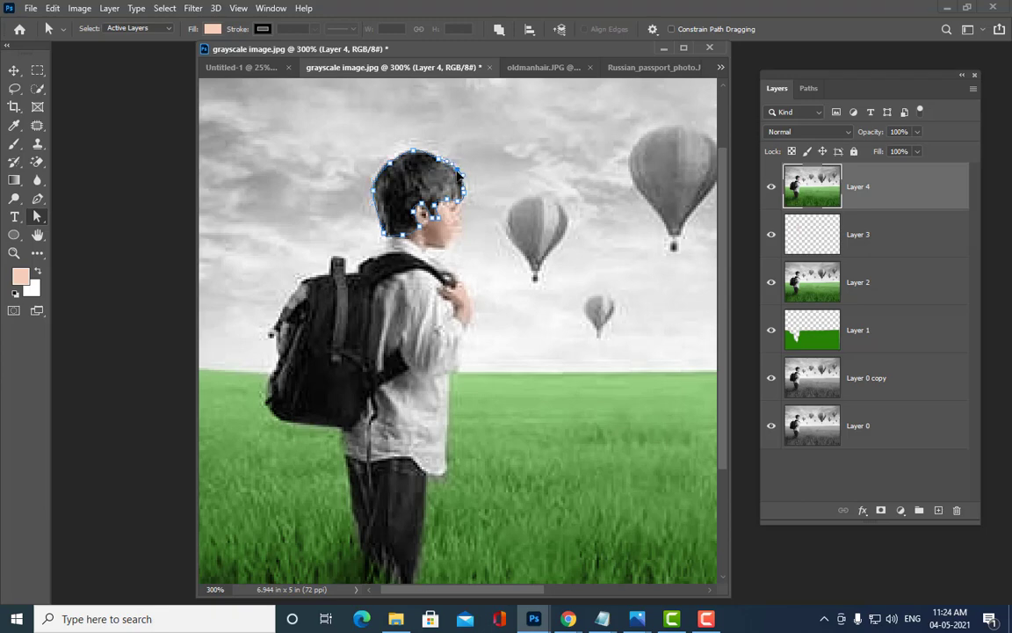
left_click(565, 170)
left_click(938, 511)
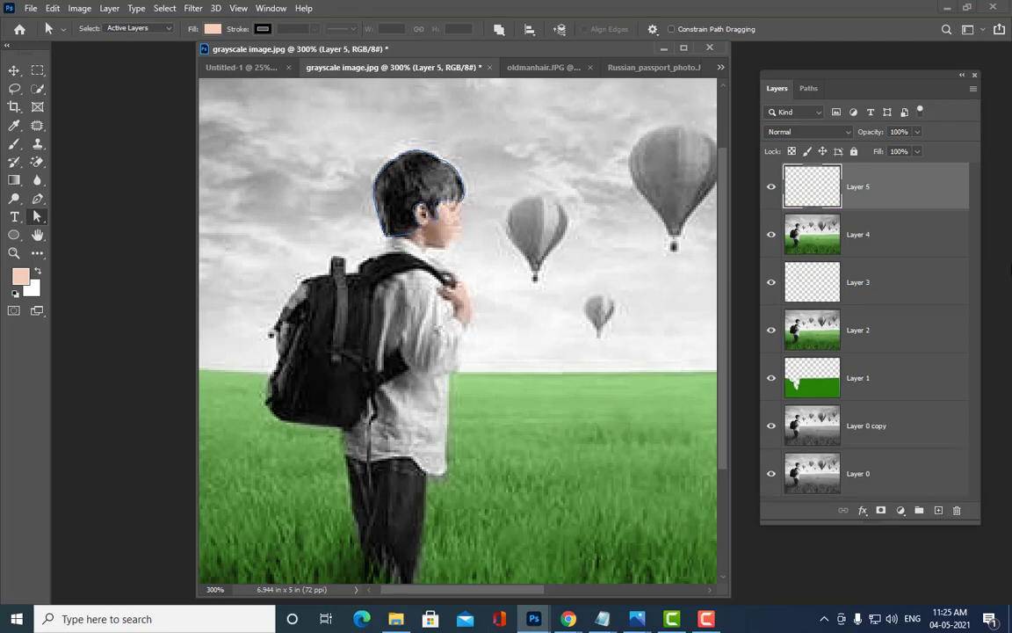
Step: Turn the hair path into a selection and inspect the hair outline up close
key("ctrl+Return")
left_click(37, 70)
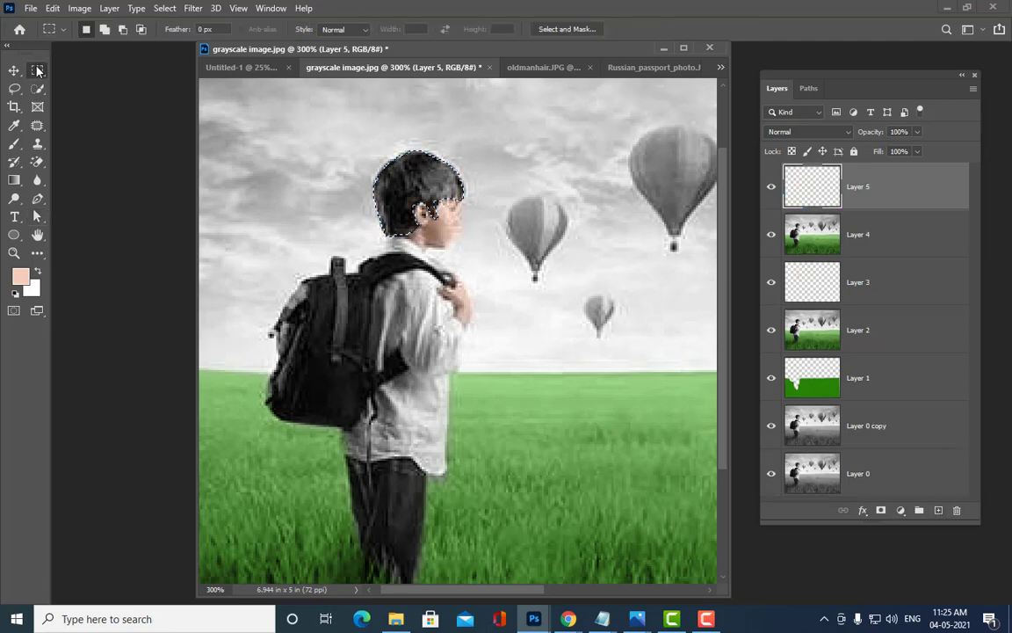
right_click(415, 173)
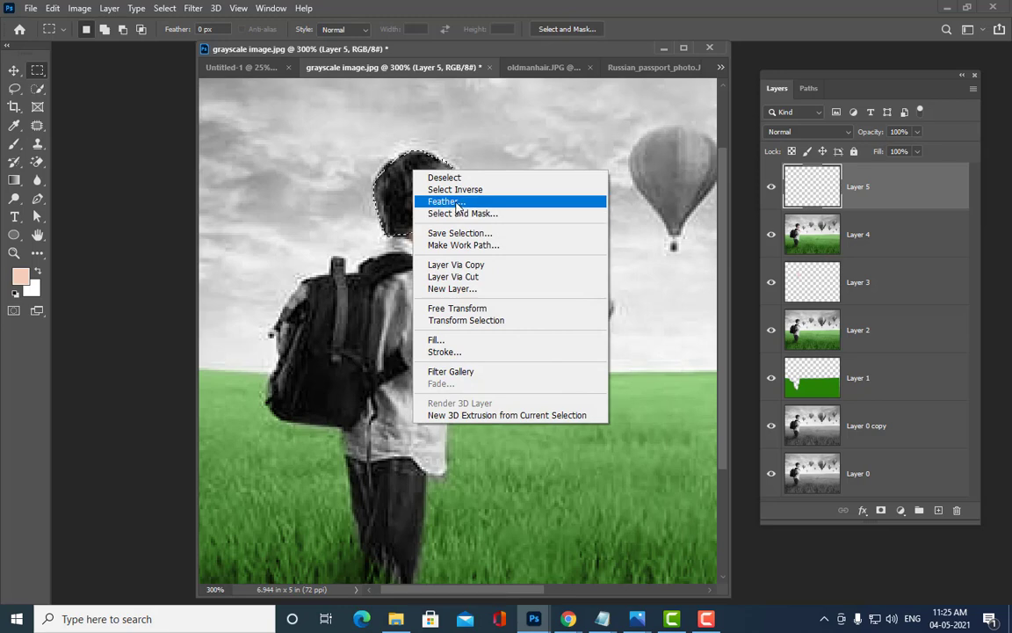
left_click(595, 49)
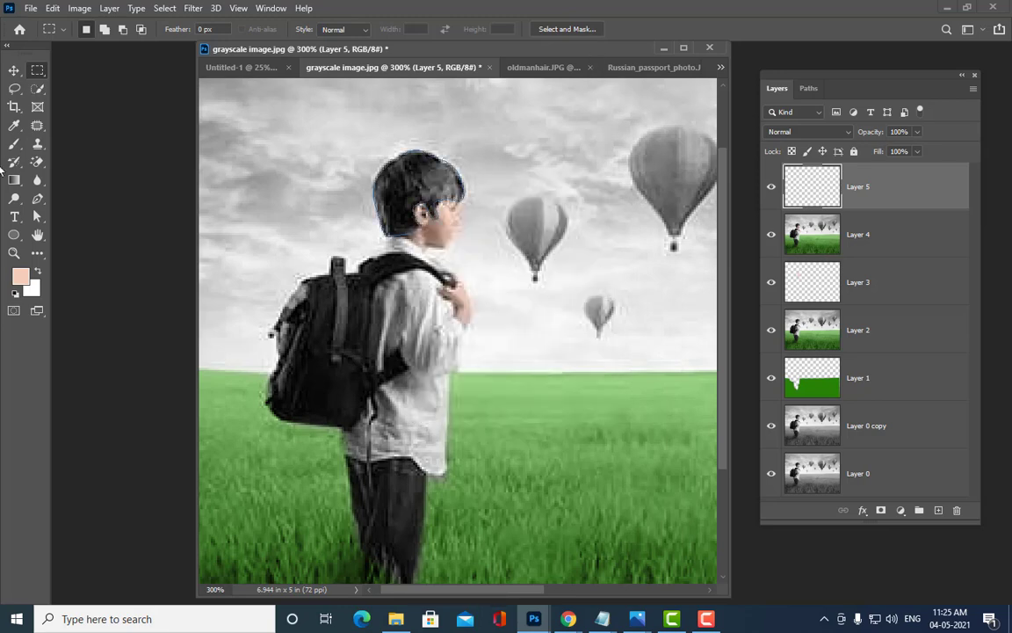
left_click(37, 216)
left_click(389, 172)
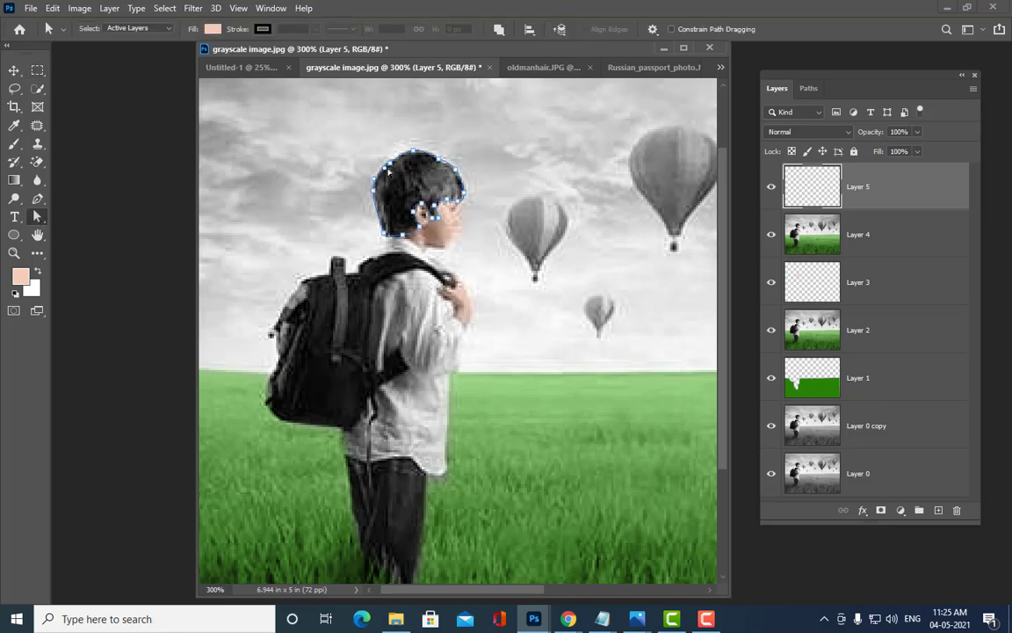
key("ctrl+plus")
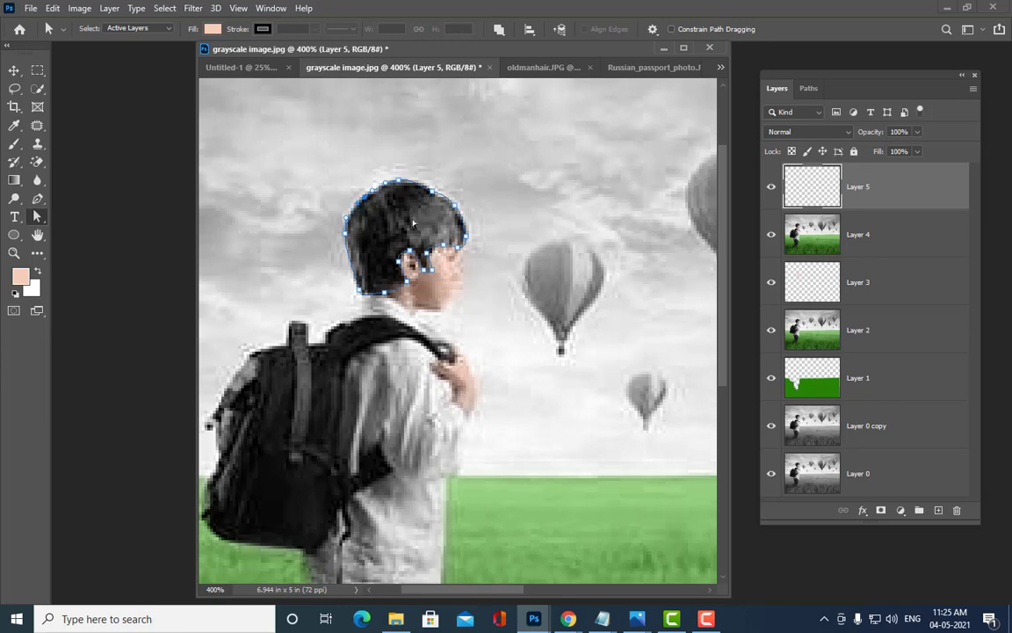
key("ctrl+minus")
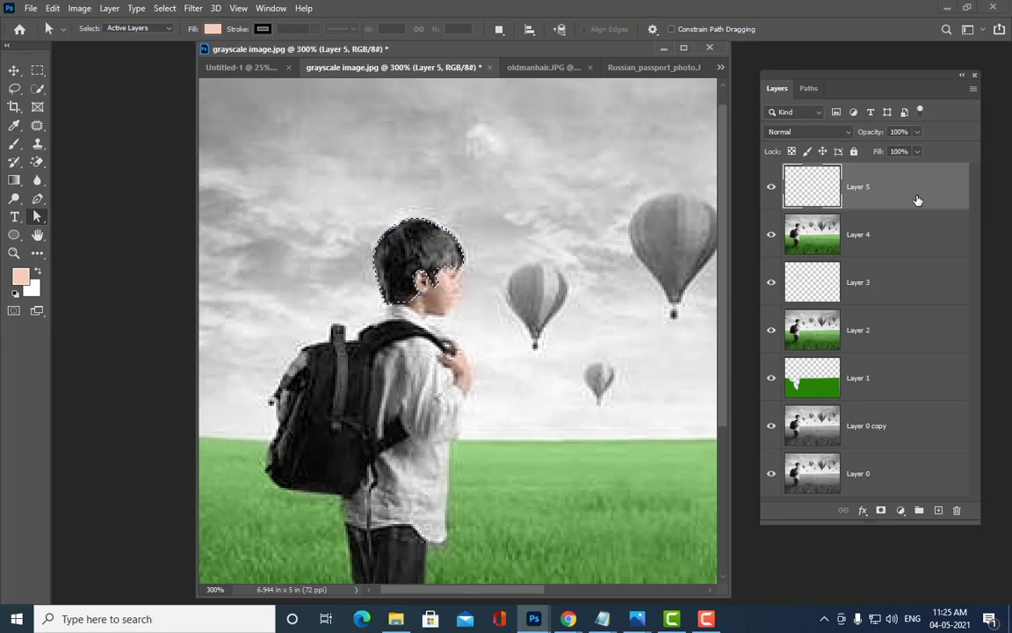
Step: Set the foreground colour to dark brown 331101
left_click(20, 276)
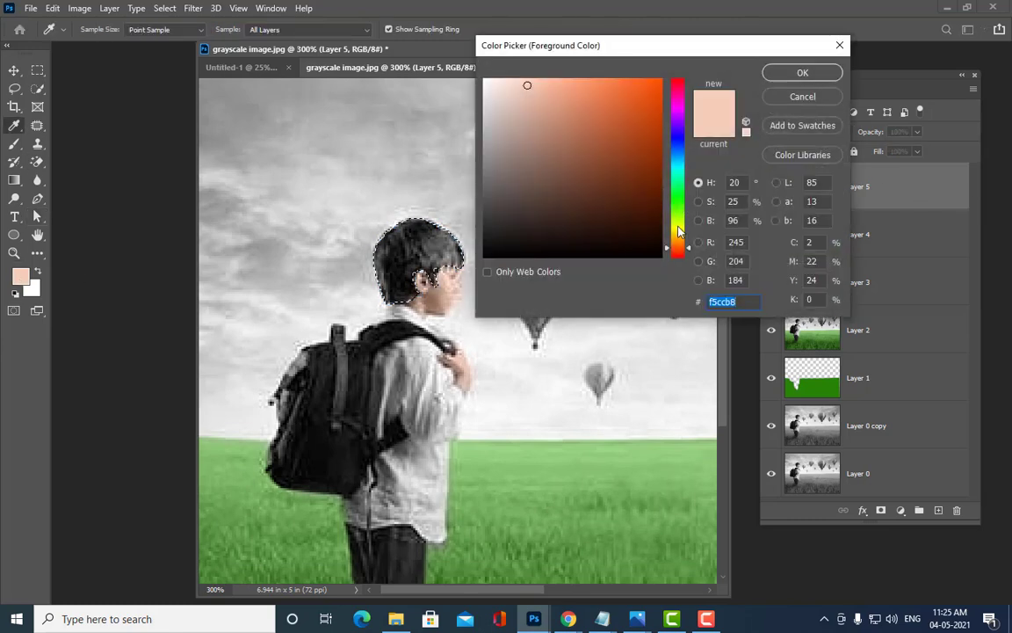
type("331101")
left_click(802, 73)
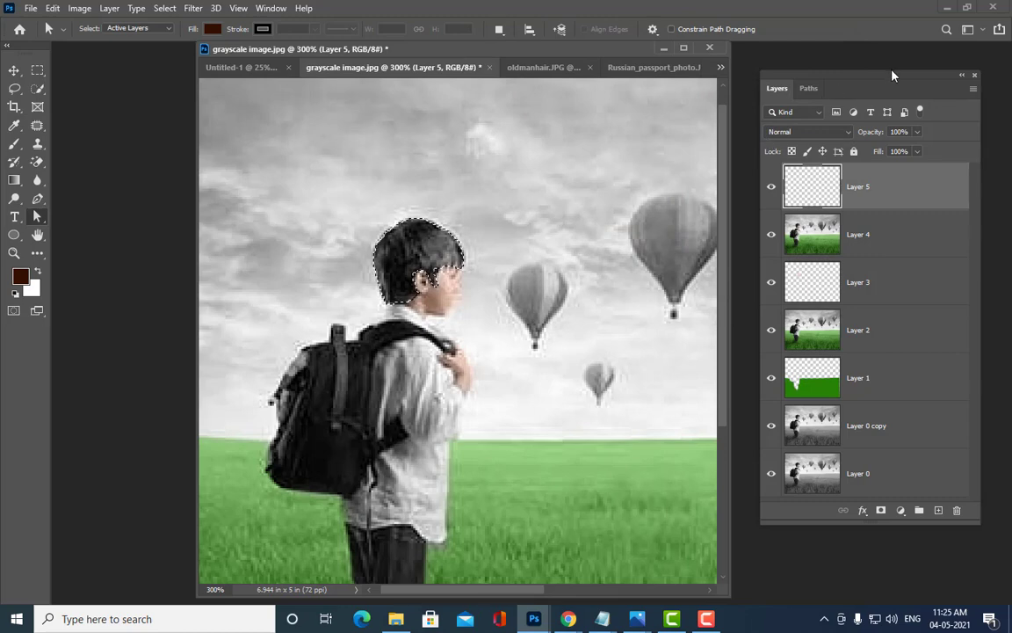
Step: Feather the hair selection by 2 px and fill it with the dark brown
left_click(33, 69)
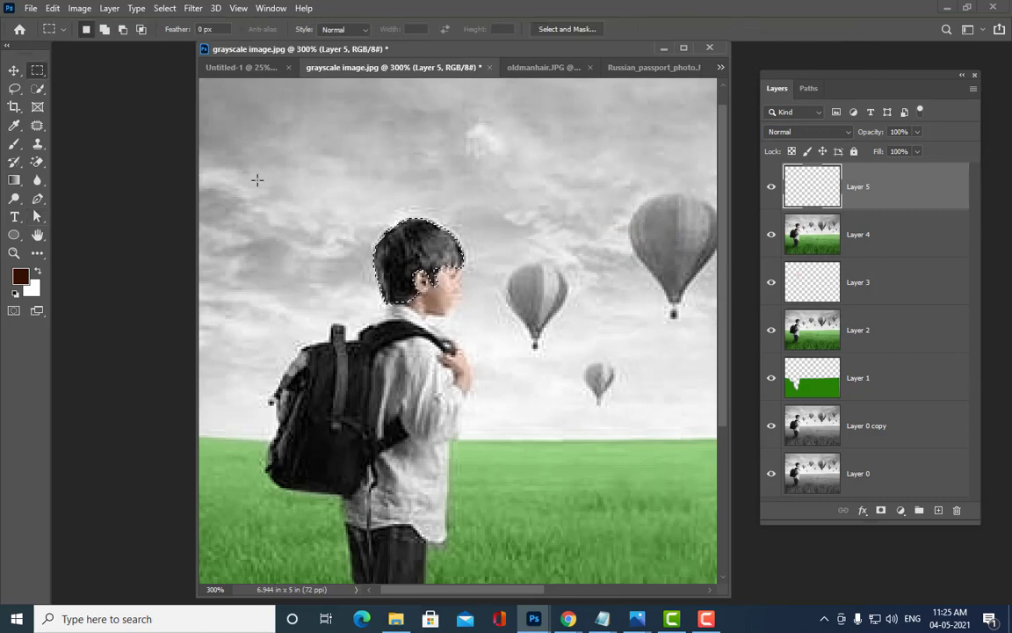
right_click(421, 242)
left_click(510, 266)
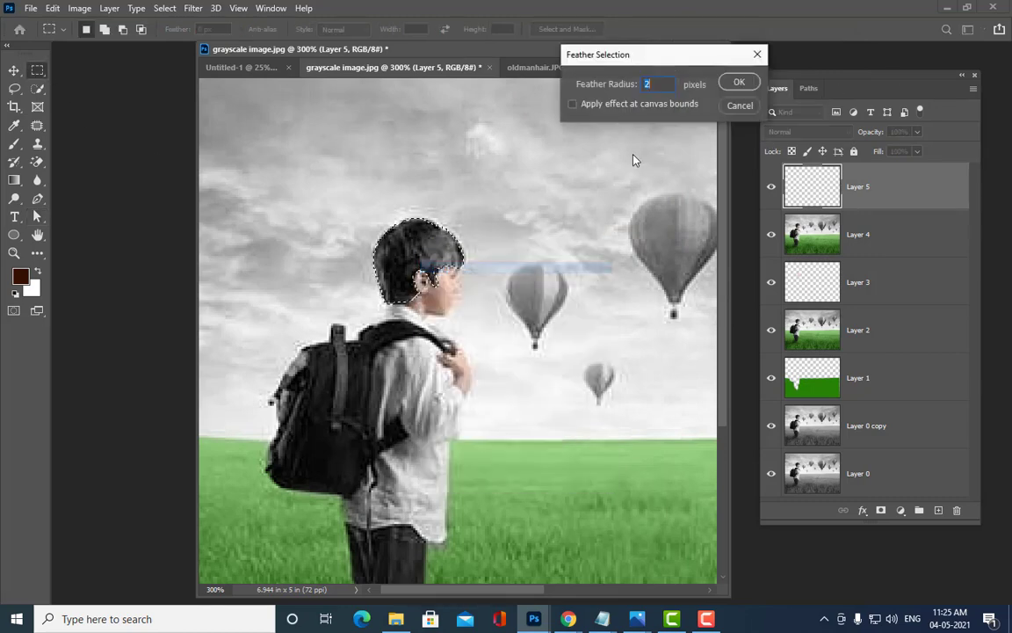
left_click(738, 83)
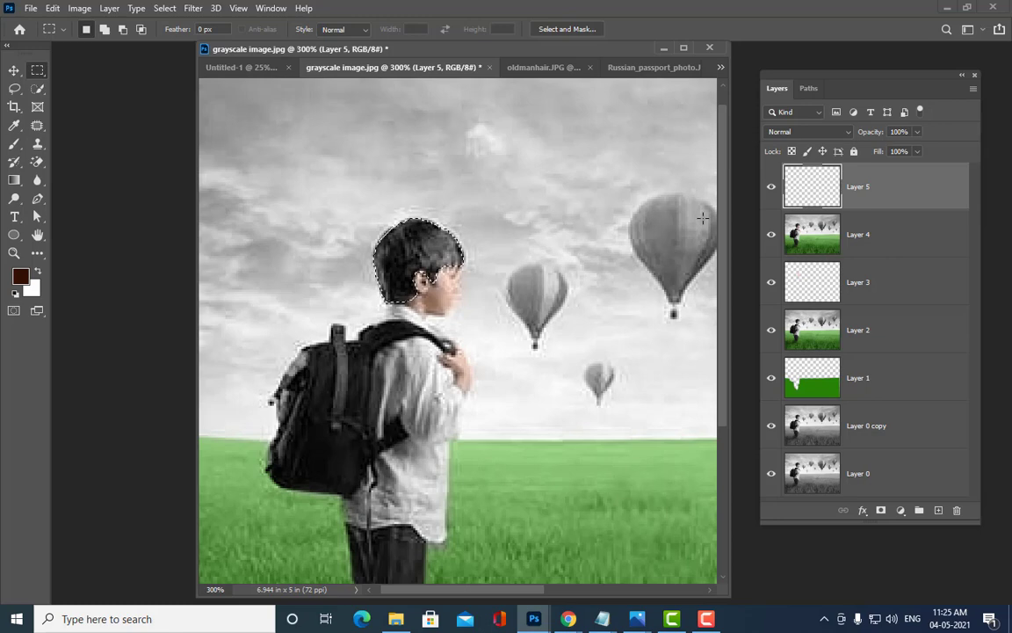
key("alt+BackSpace")
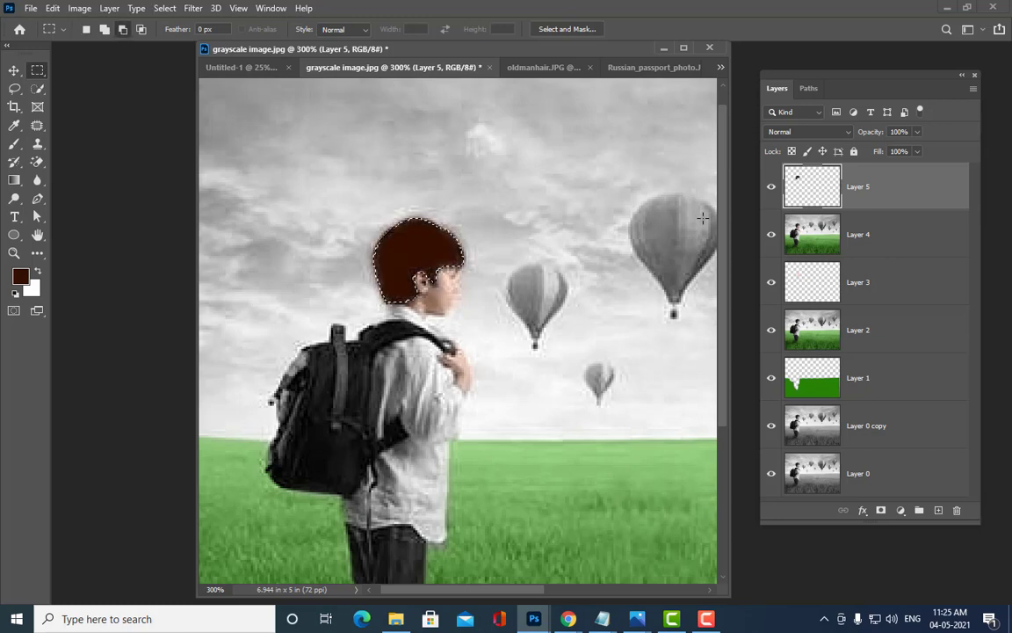
key("ctrl+d")
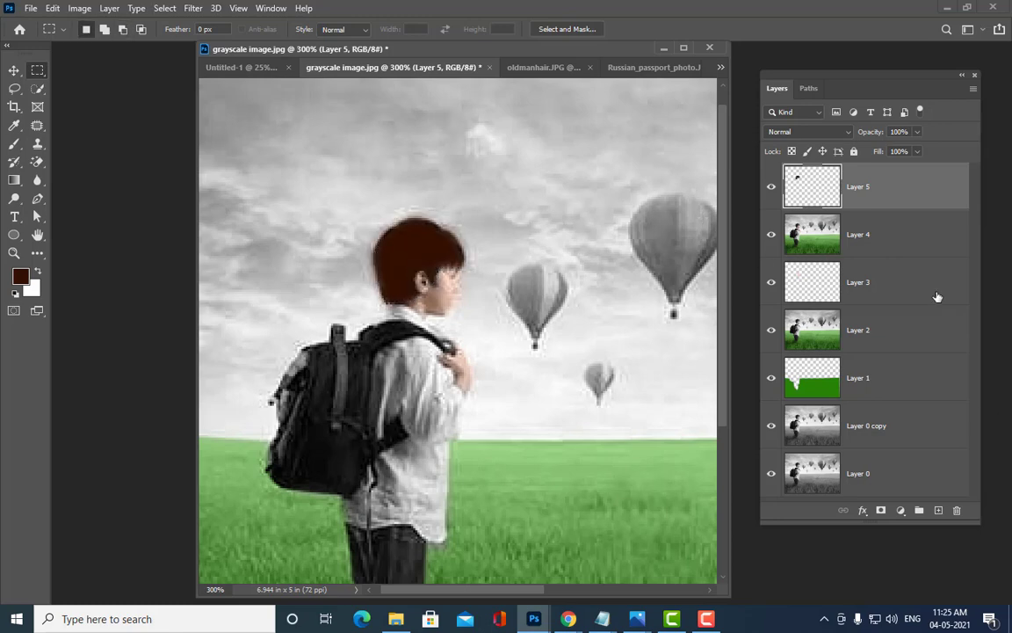
Step: Set Layer 5 to Color blending at about 71% opacity
left_click(790, 133)
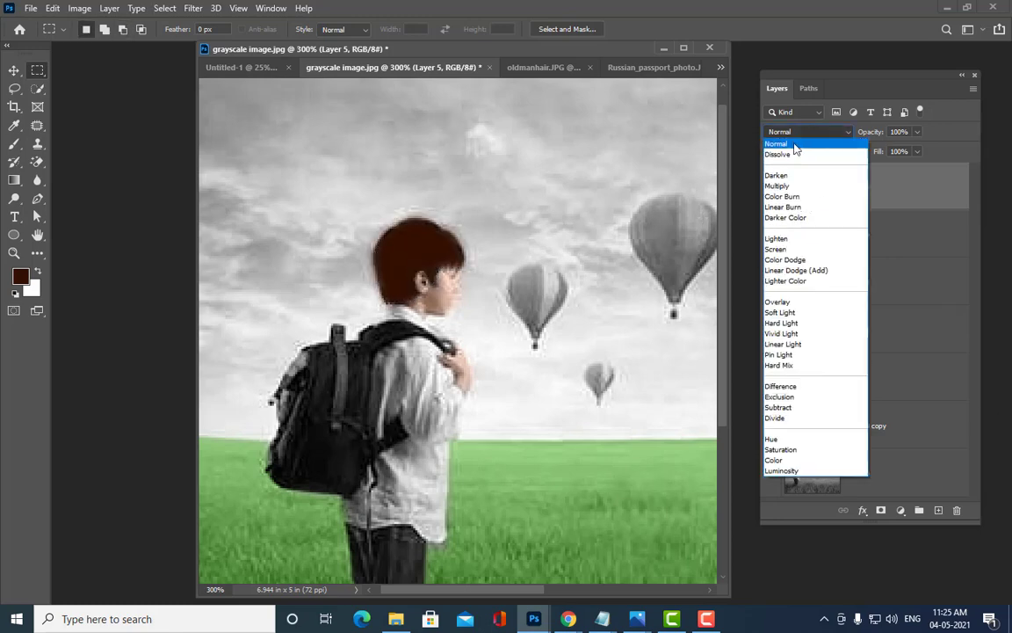
left_click(789, 460)
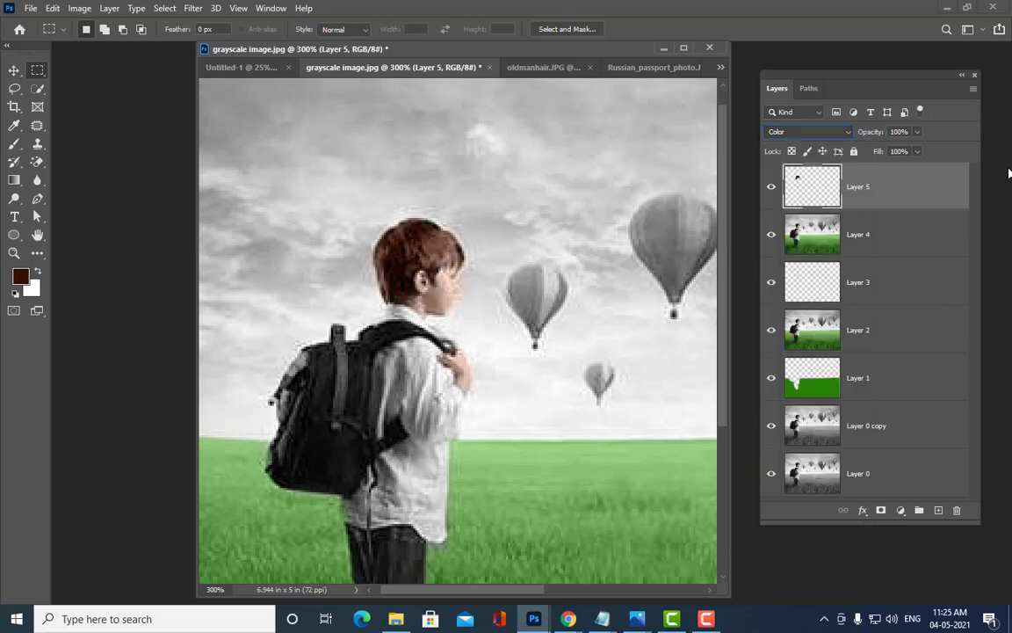
left_click(918, 132)
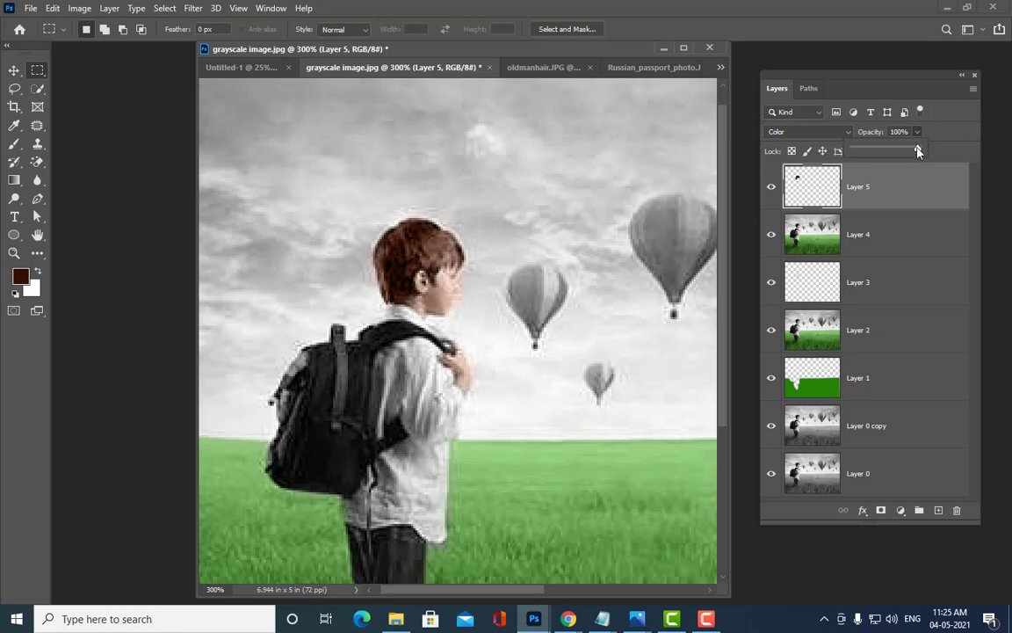
left_click_drag(917, 151, 900, 151)
left_click(958, 123)
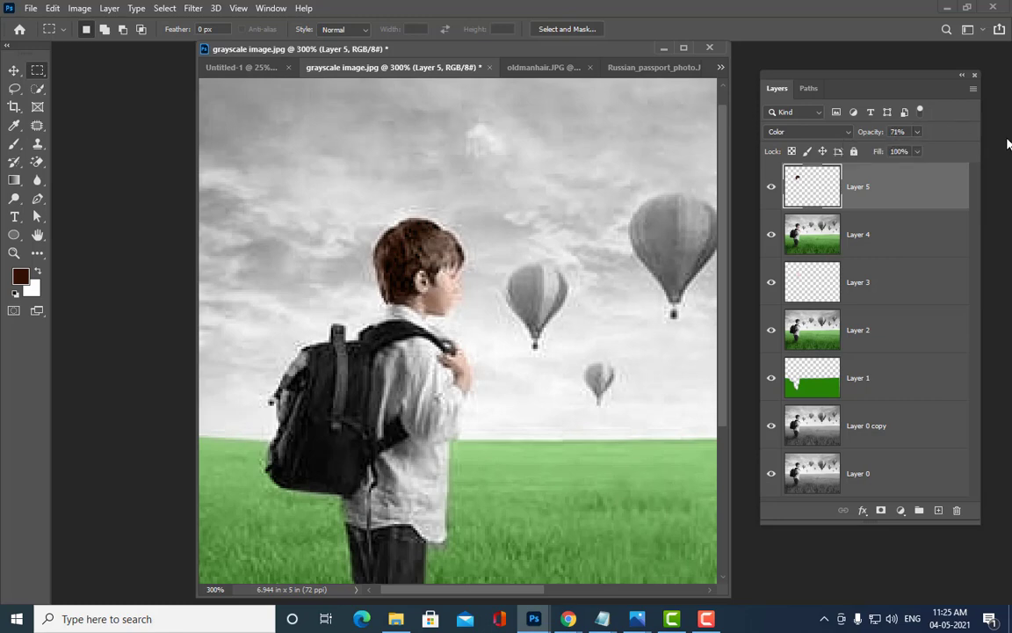
Step: Zoom out to the whole photo, then back to 200% to review the hair tint
key("ctrl+1")
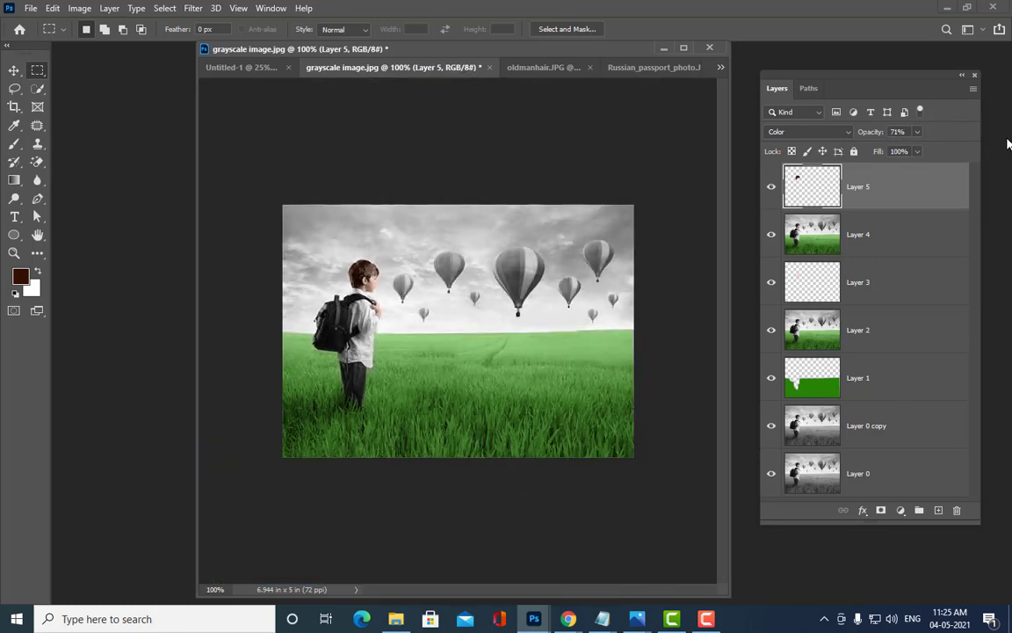
key("ctrl+plus")
key("ctrl+minus")
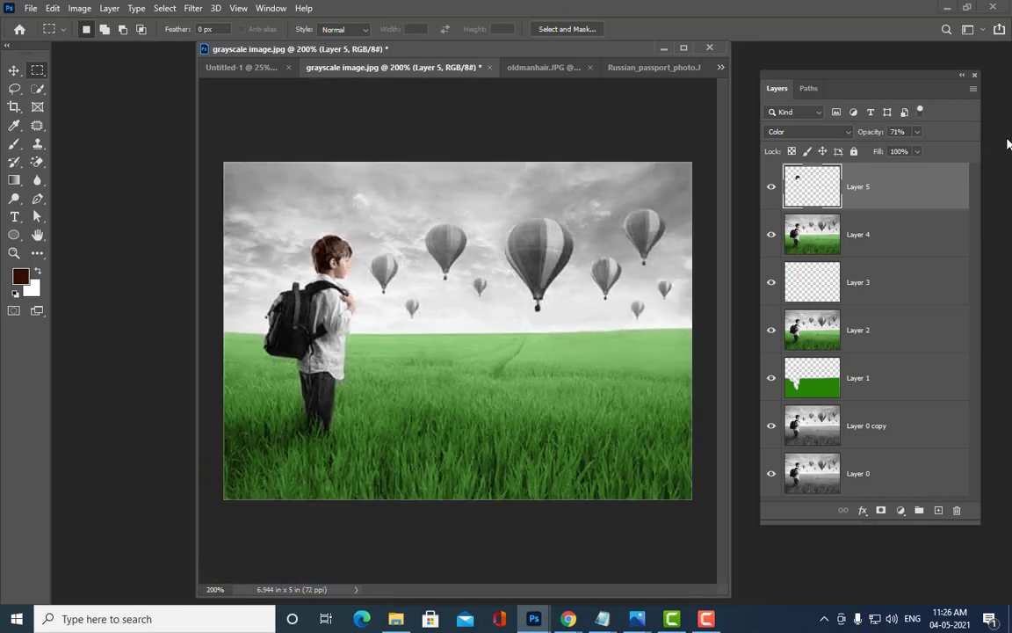
key("ctrl+plus")
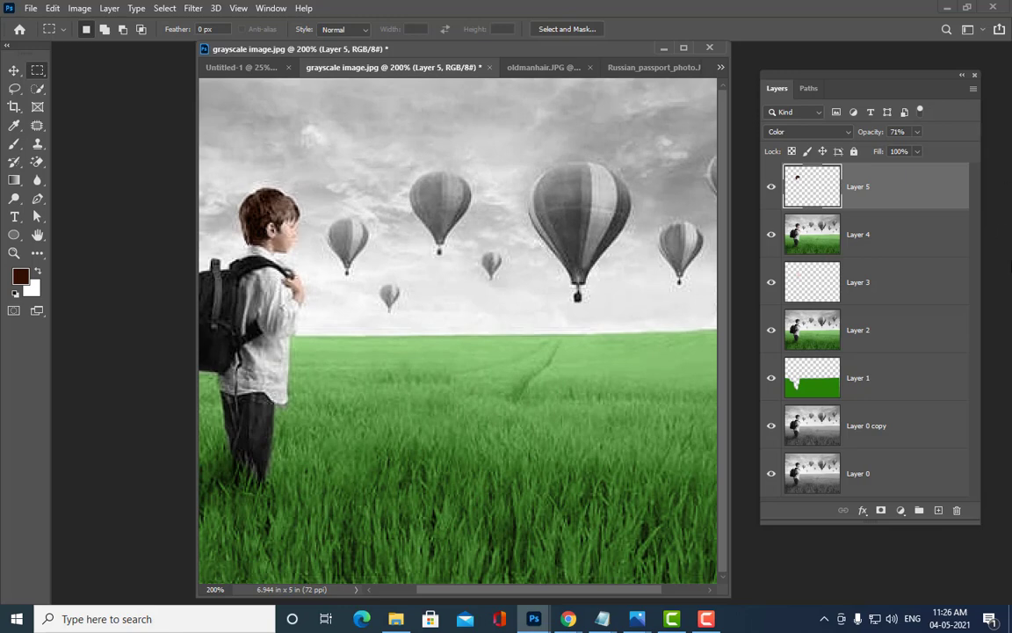
Step: Stamp visible layers into Layer 6 and trace a closed Pen path around the trousers
key("ctrl+shift+alt+e")
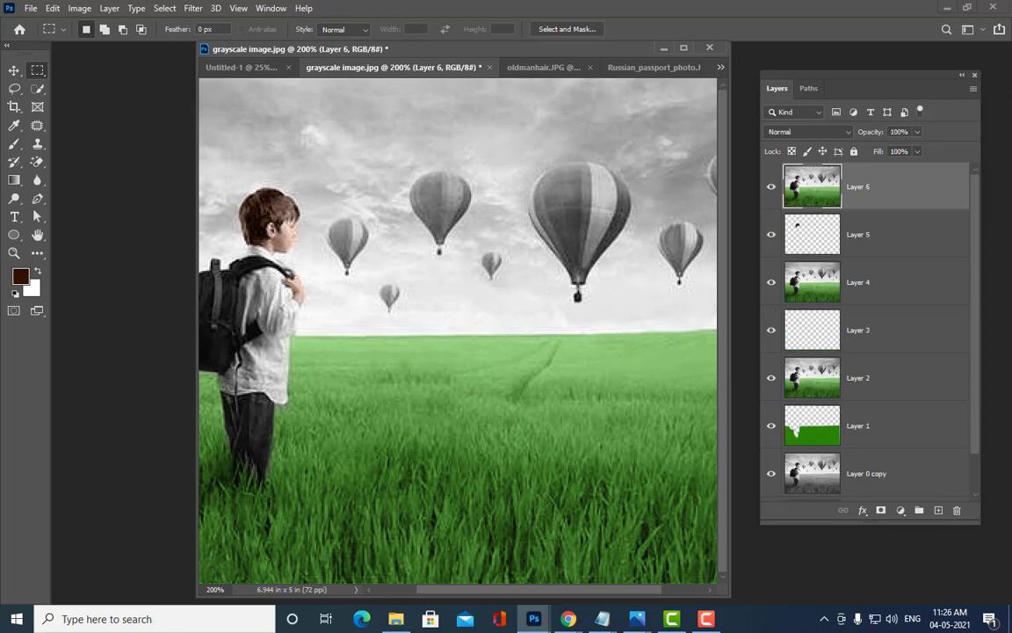
left_click_drag(469, 593, 377, 585)
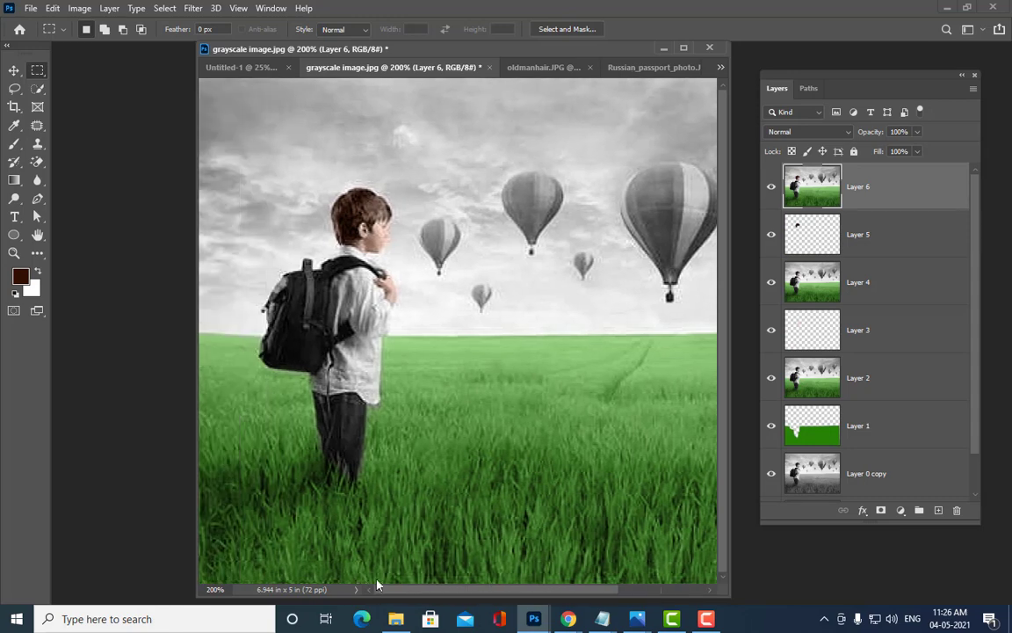
left_click(38, 199)
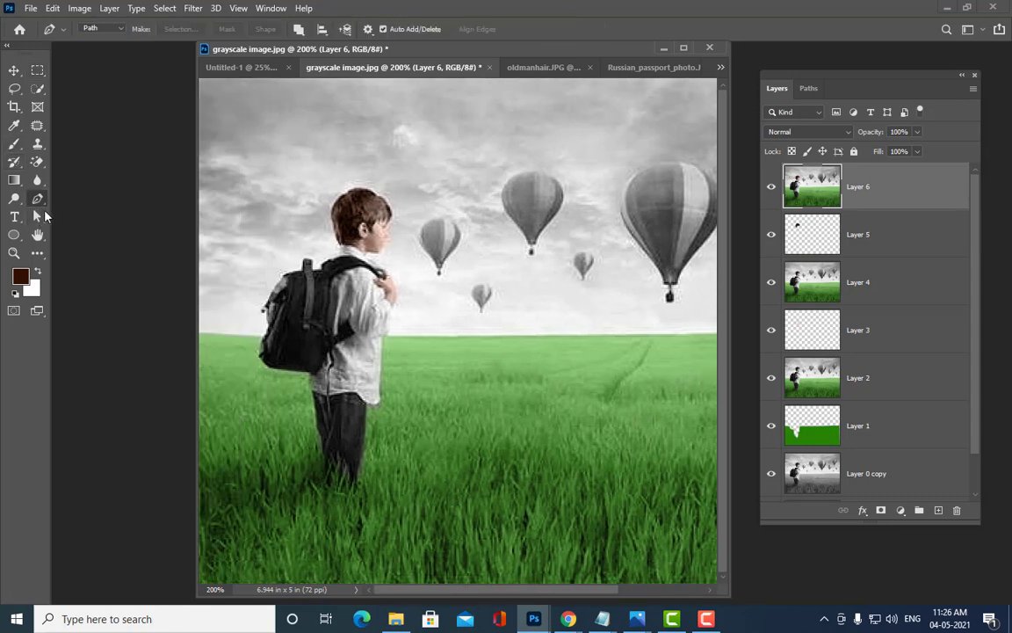
left_click(312, 391)
left_click_drag(330, 395, 356, 393)
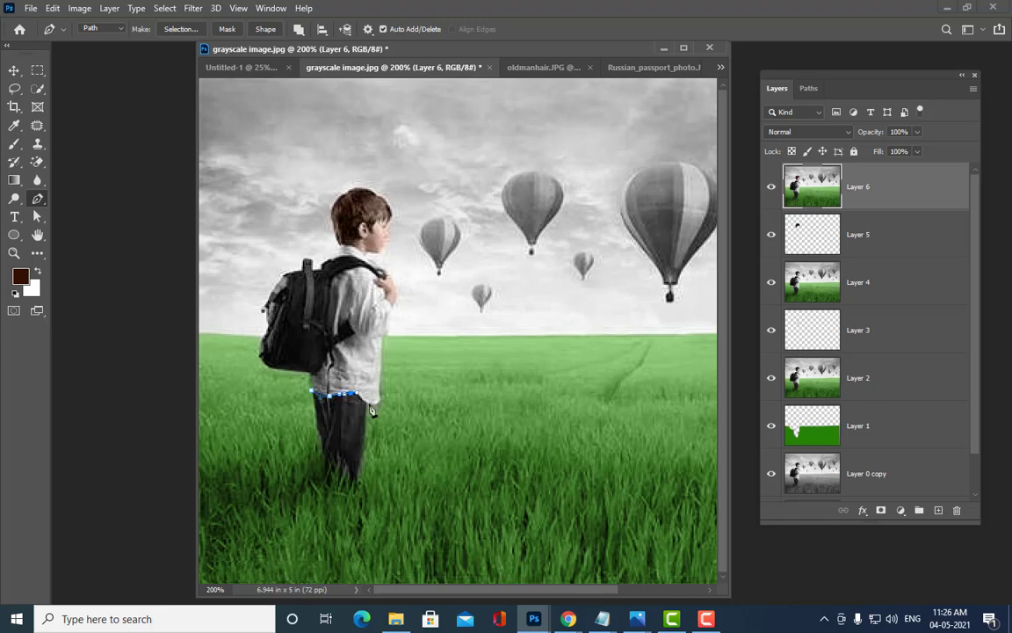
left_click(365, 404)
left_click(364, 446)
mouse_move(355, 480)
left_mouse_down()
mouse_move(323, 458)
mouse_move(315, 410)
left_mouse_up()
left_click(312, 391)
Step: Refine the trouser path's waist, leg-edge and hem points, then add an empty Layer 7
left_click(37, 216)
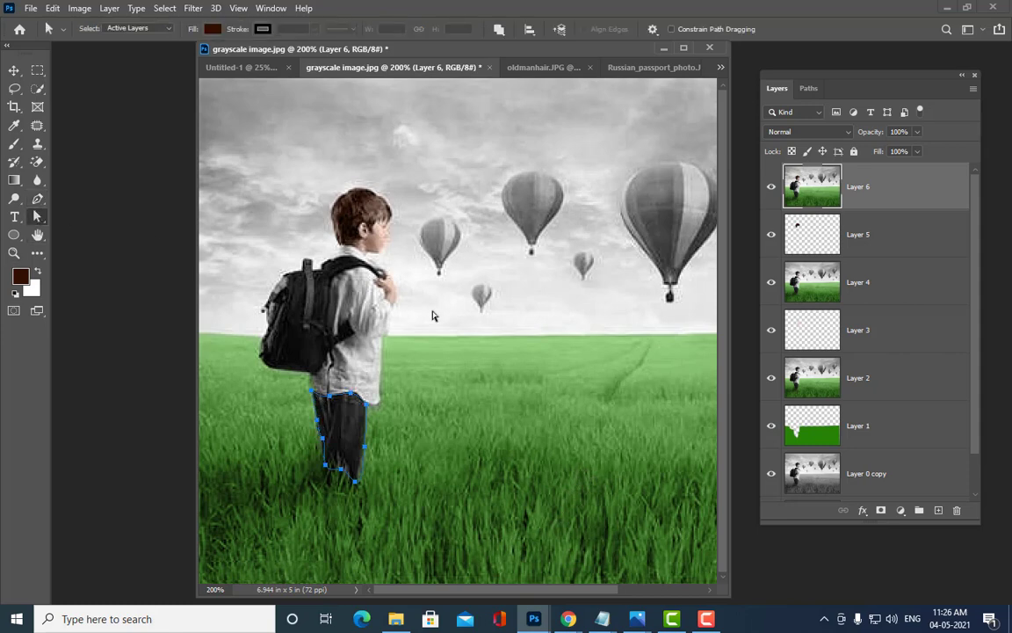
key("ctrl+plus")
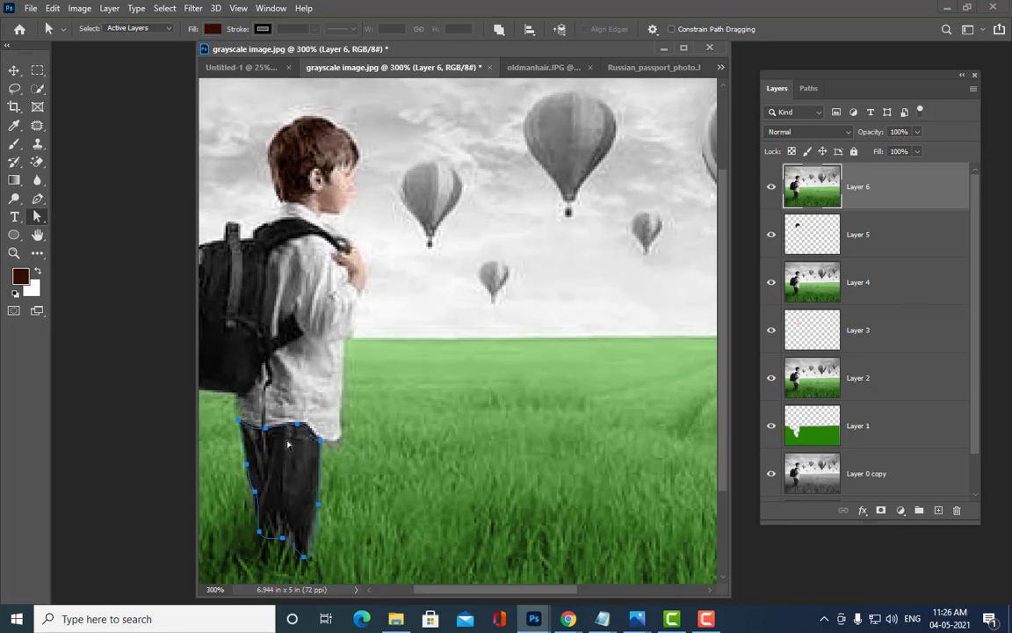
left_click_drag(267, 426, 262, 428)
left_click(244, 466)
left_click(319, 499)
left_click_drag(305, 558, 258, 506)
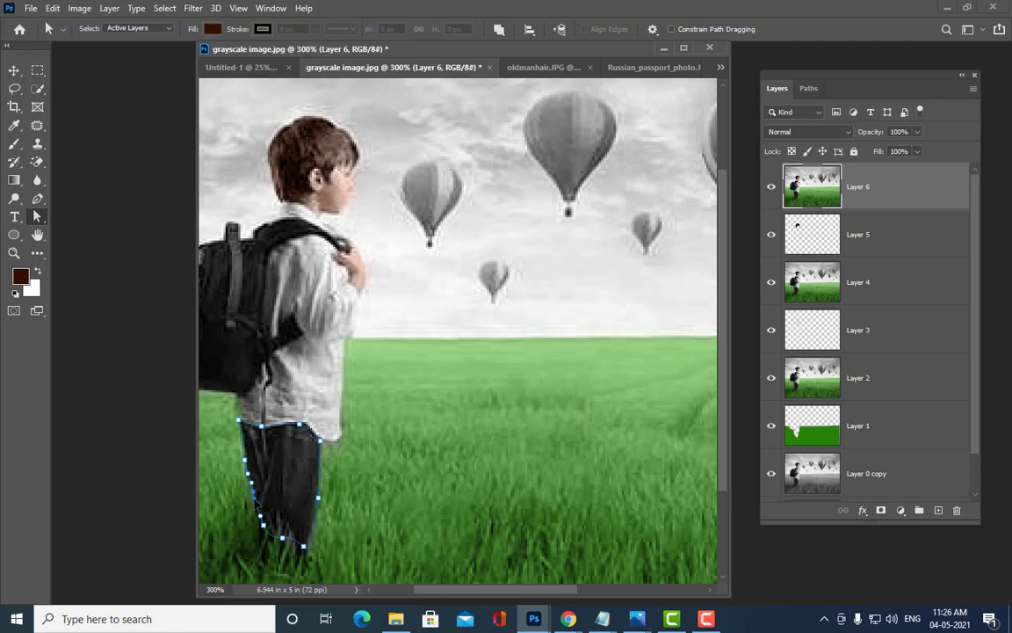
left_click_drag(318, 497, 318, 496)
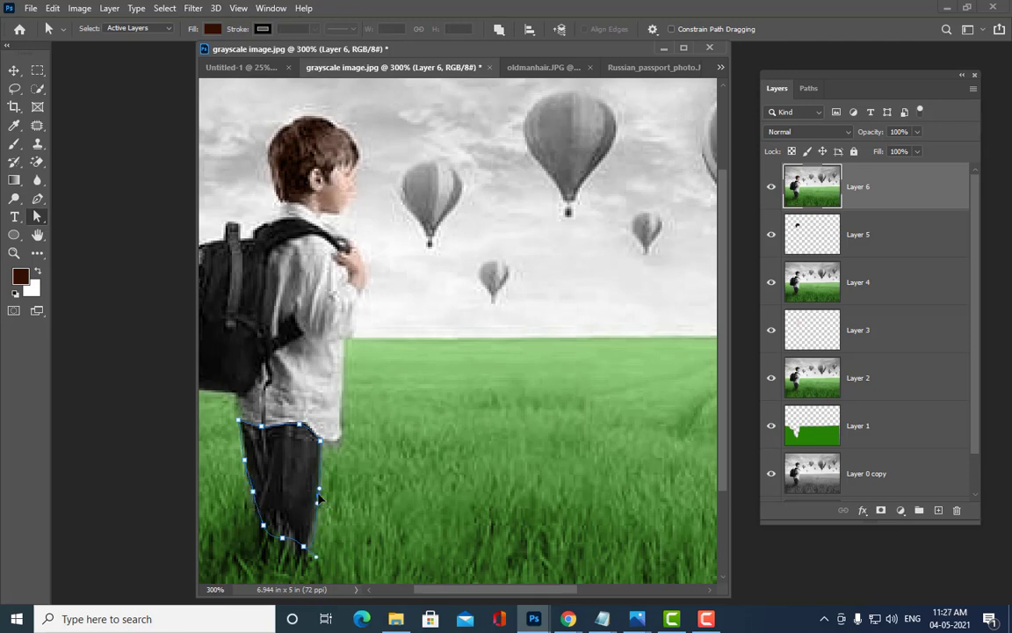
left_click(939, 510)
Step: Load the trouser path as a selection feathered by 1 px
key("ctrl+Return")
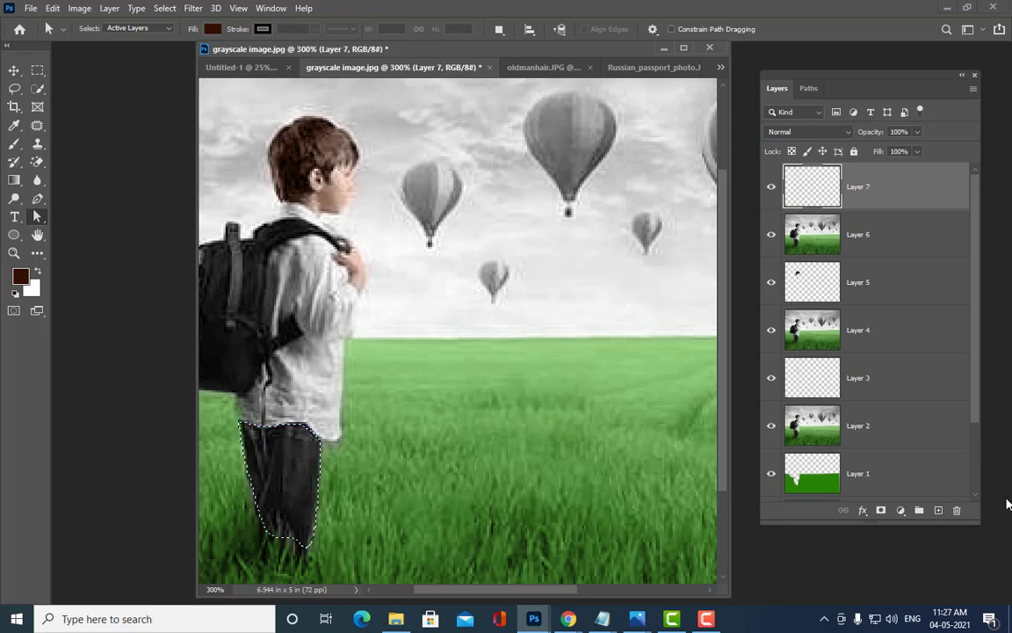
left_click(37, 70)
right_click(278, 199)
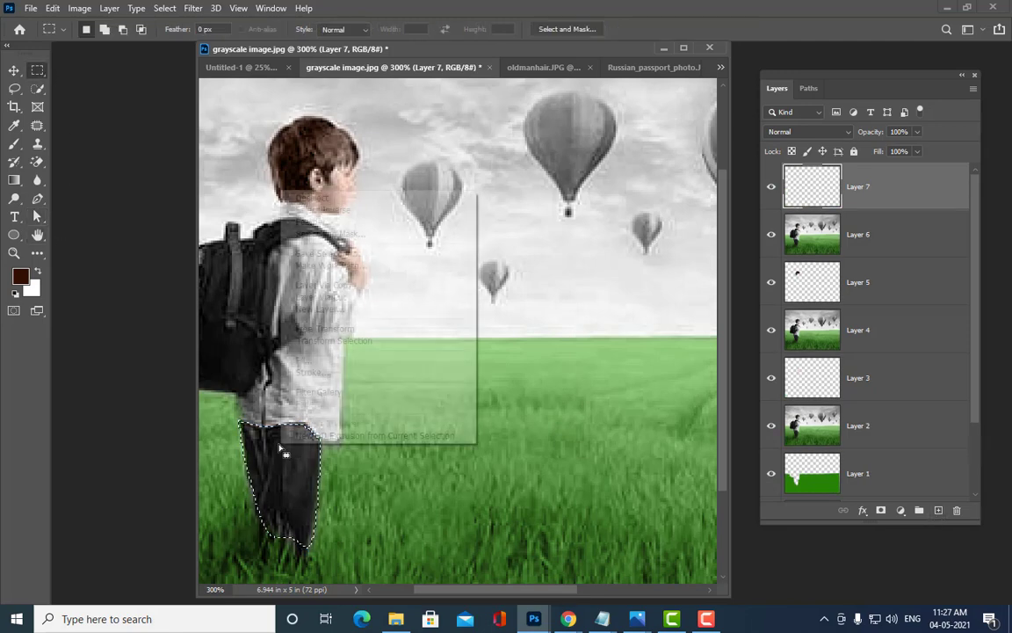
left_click(356, 223)
type("1")
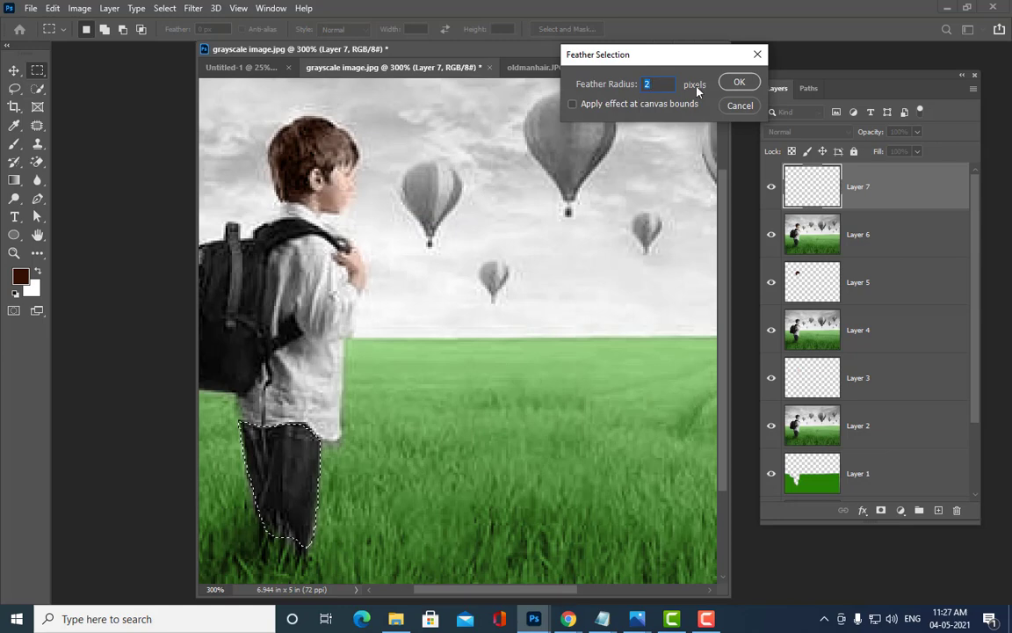
left_click(738, 81)
Step: Choose a bright saturated blue (0c4aba) as the foreground colour
left_click(21, 275)
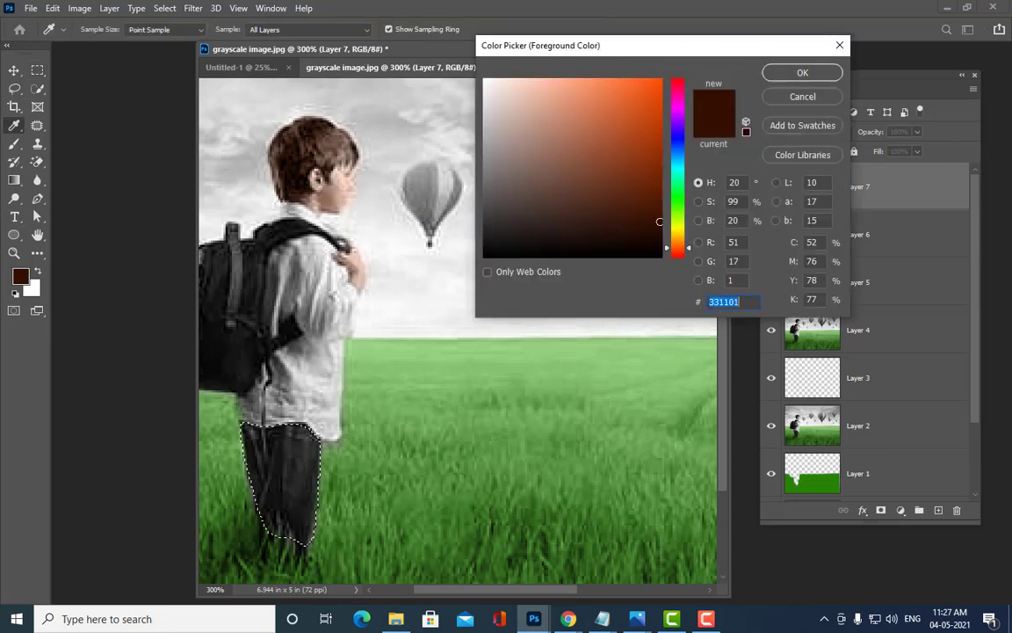
left_click(680, 153)
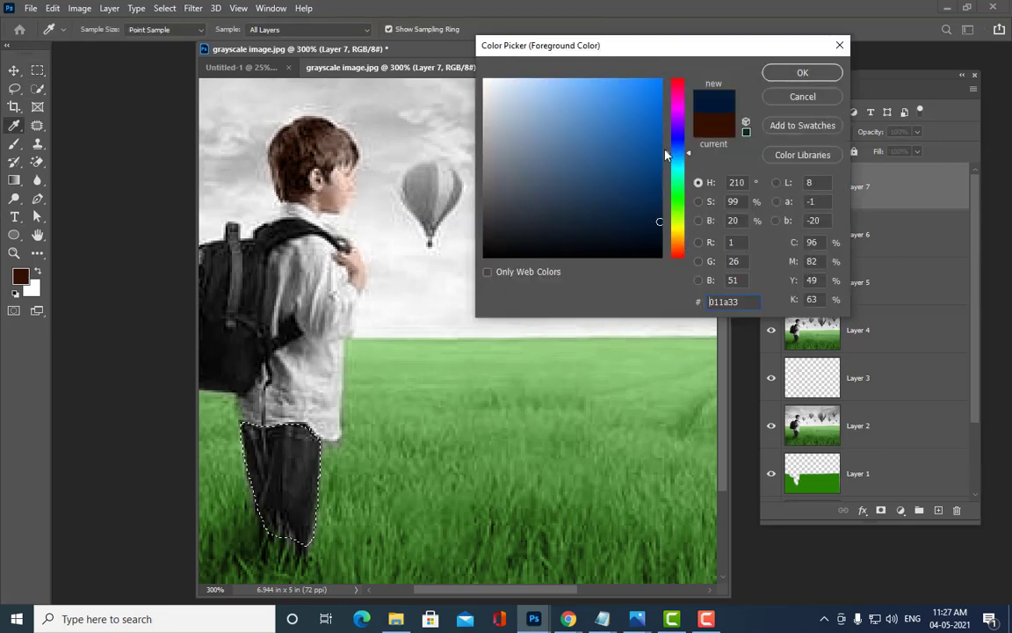
left_click(674, 148)
left_click(650, 126)
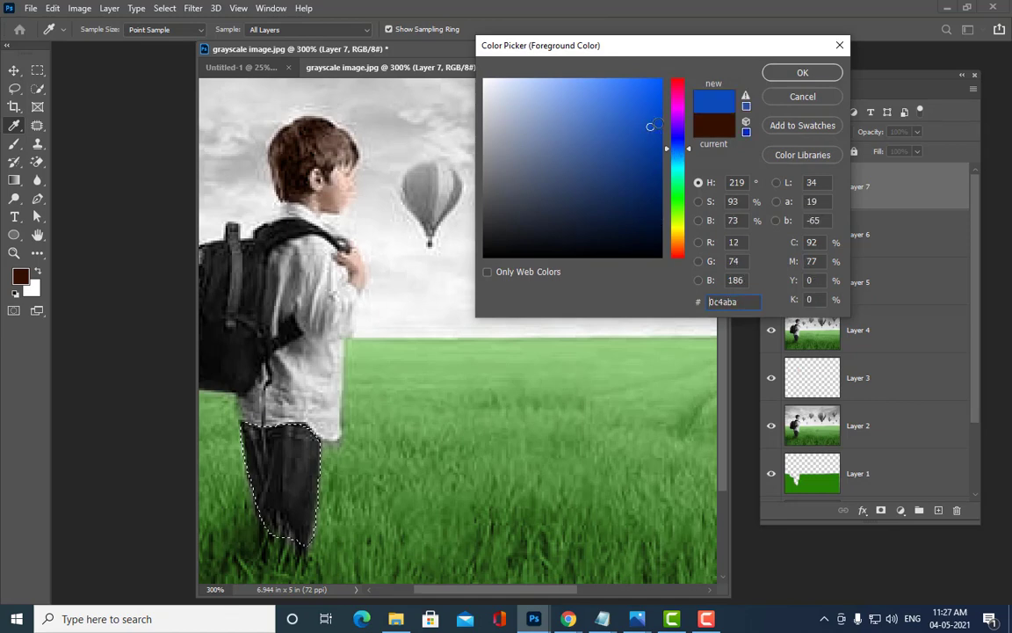
left_click(779, 73)
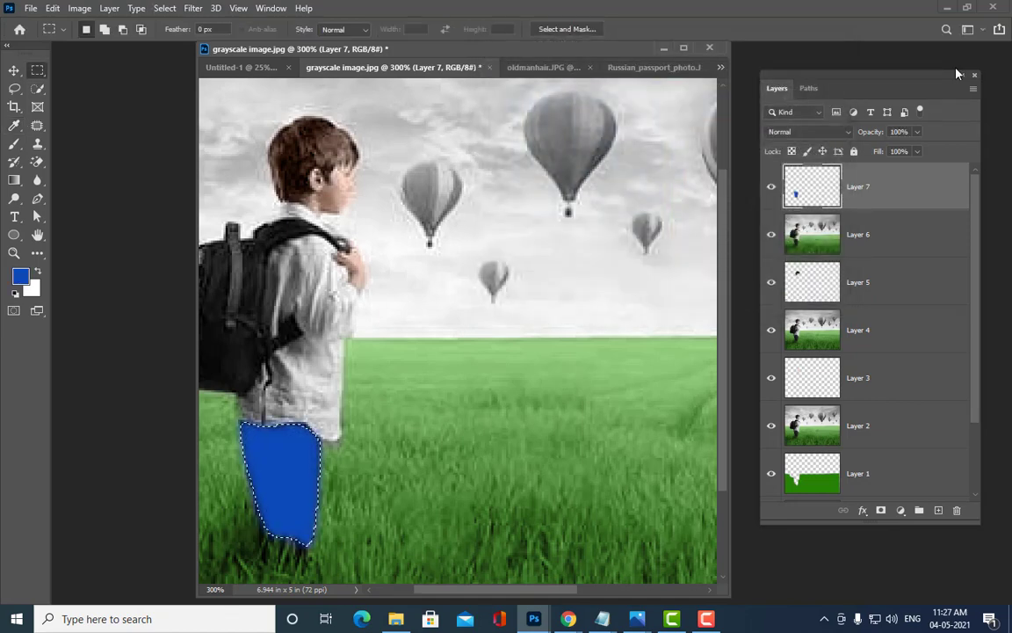
Step: Set the trouser layer to Color blending at 42% opacity
key("ctrl+minus")
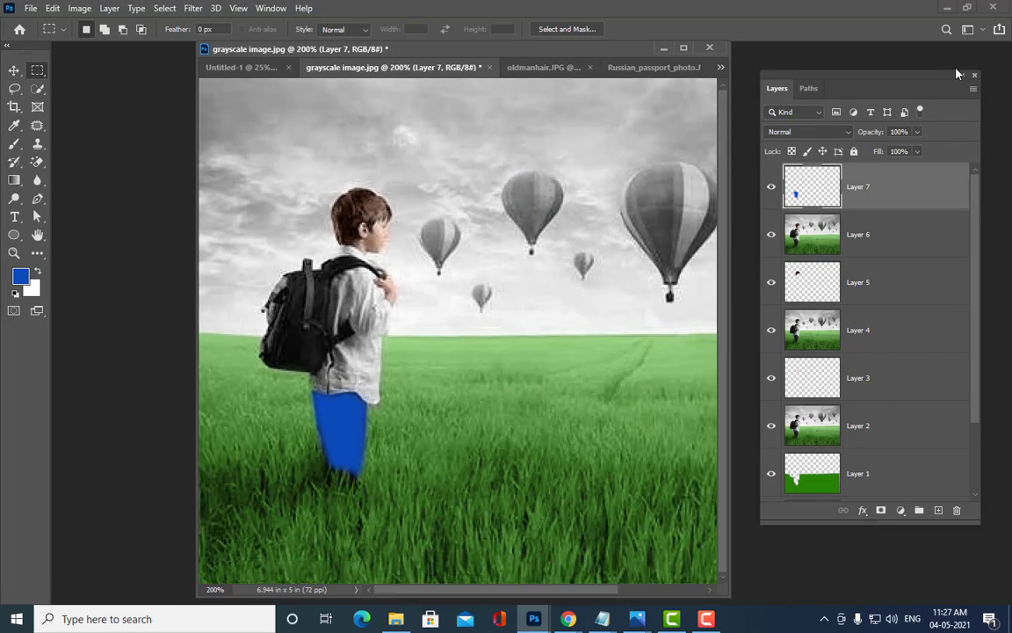
left_click(806, 131)
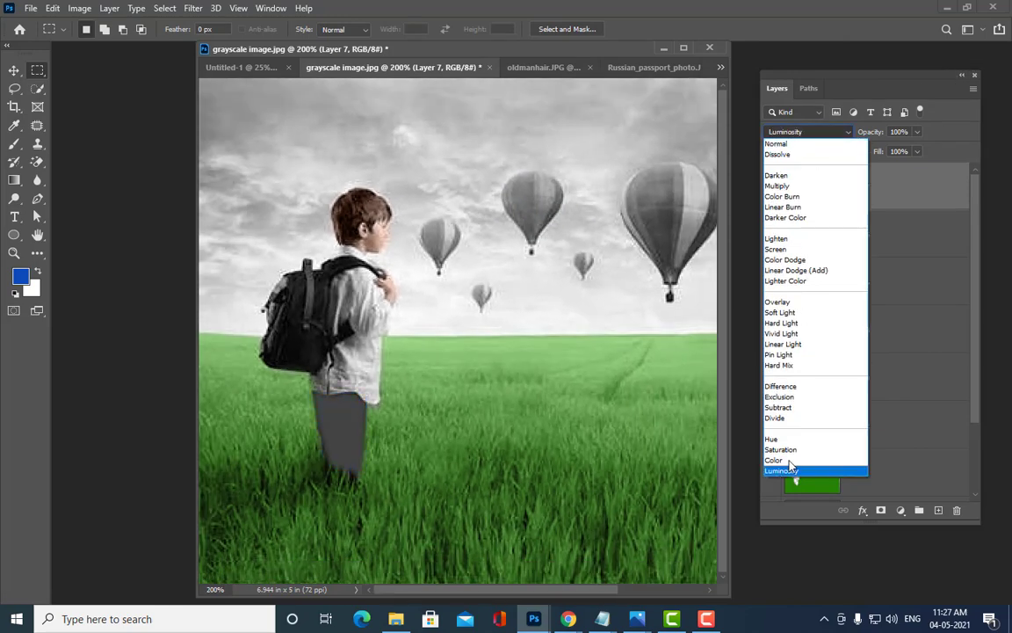
left_click(791, 461)
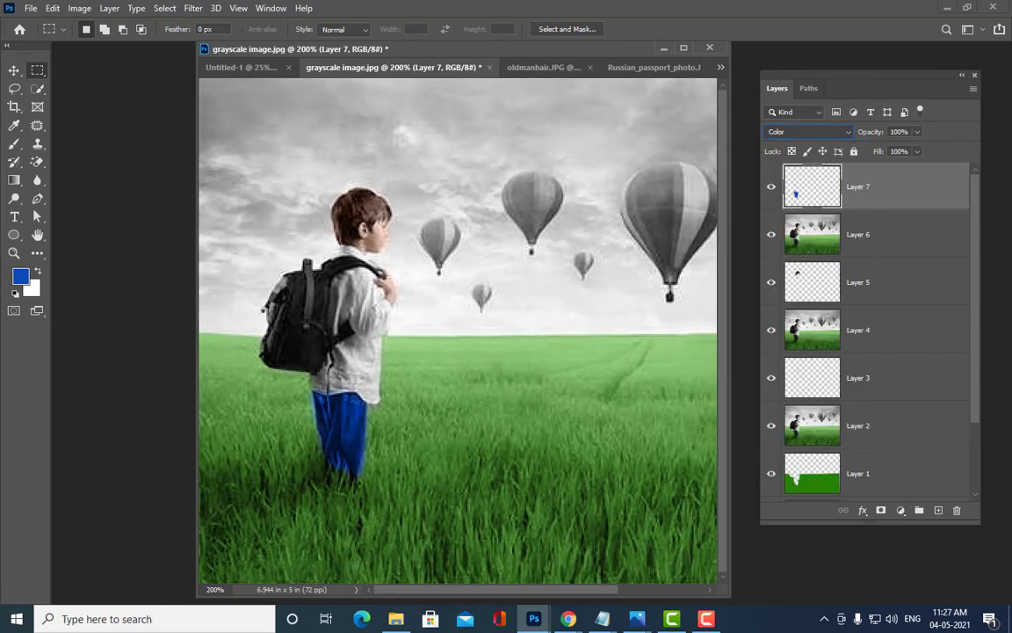
left_click(916, 132)
left_click_drag(918, 149, 891, 150)
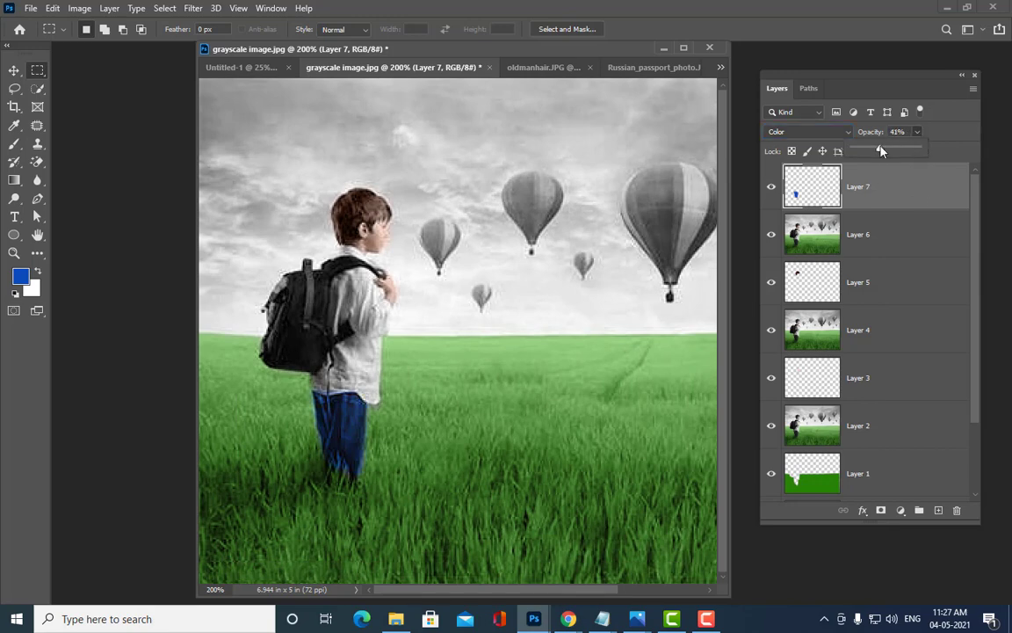
left_click_drag(882, 151, 883, 151)
key("v")
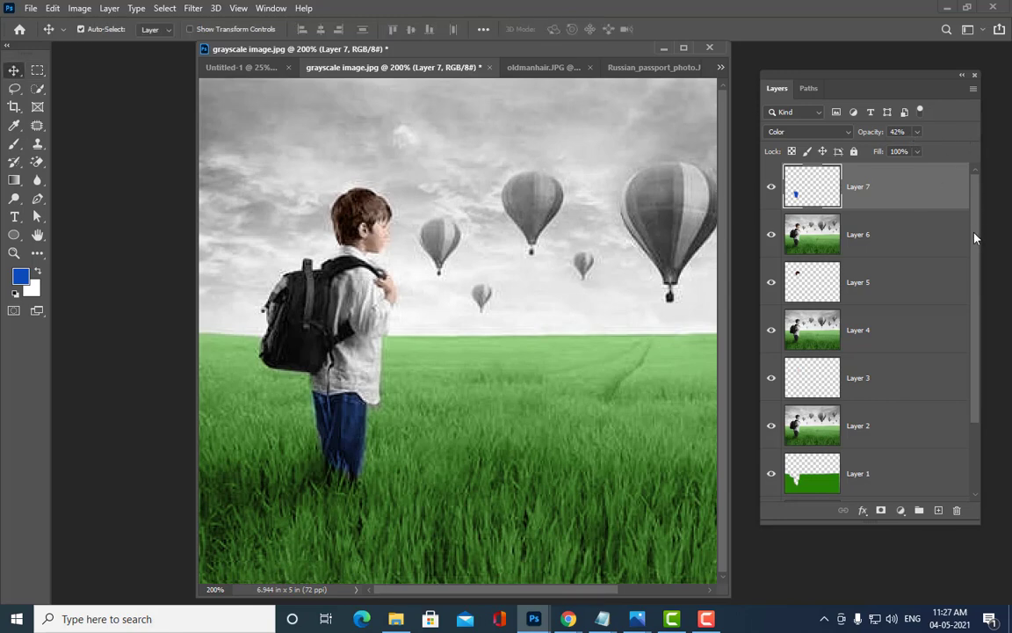
key("ctrl")
Step: Stamp all visible colour work into a merged Layer 8 and view the photo at 100%
key("ctrl+shift+alt+e")
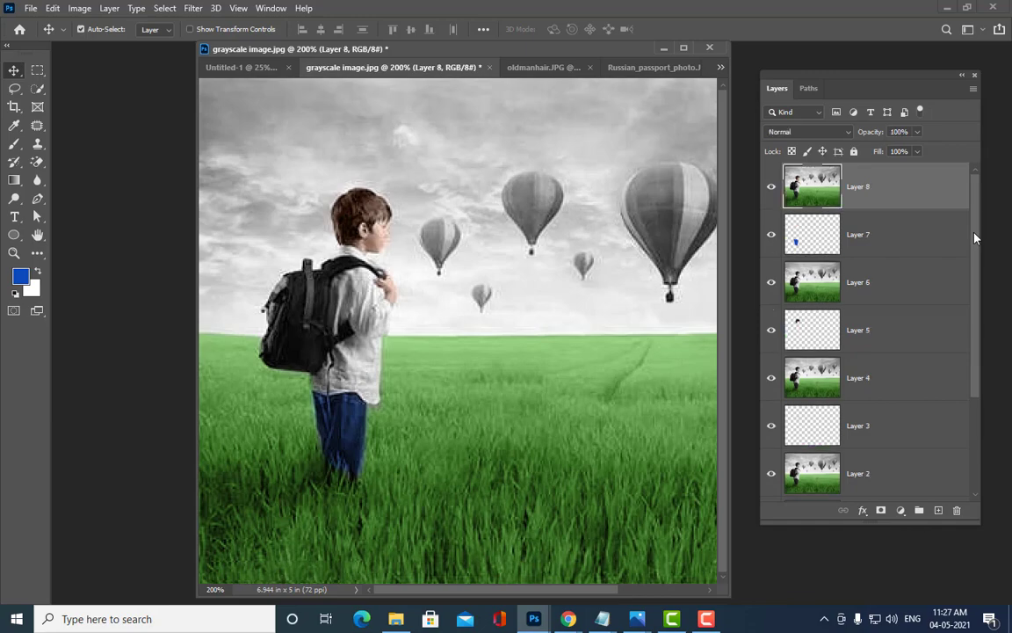
key("ctrl+minus")
key("ctrl+plus")
key("ctrl+minus")
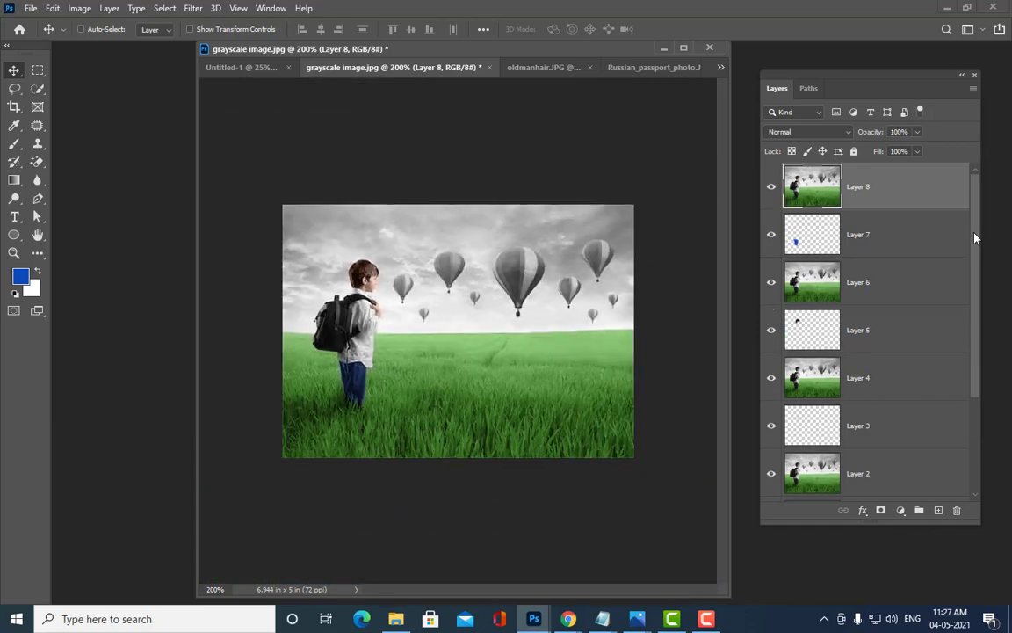
key("ctrl+minus")
Step: Enlarge the document window and settle the view back at 100%
key("ctrl+plus")
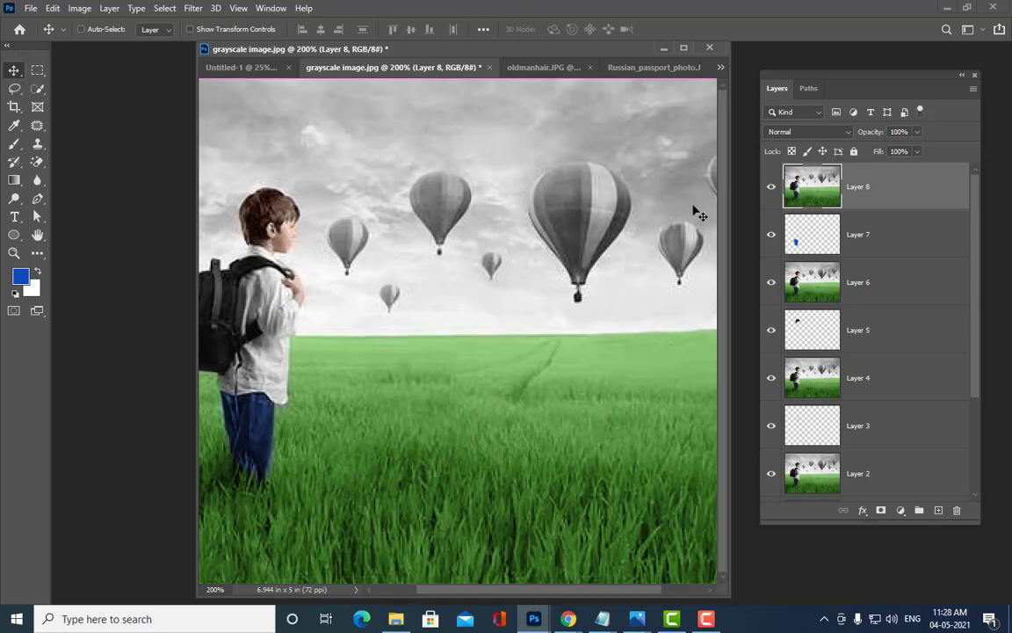
key("ctrl+minus")
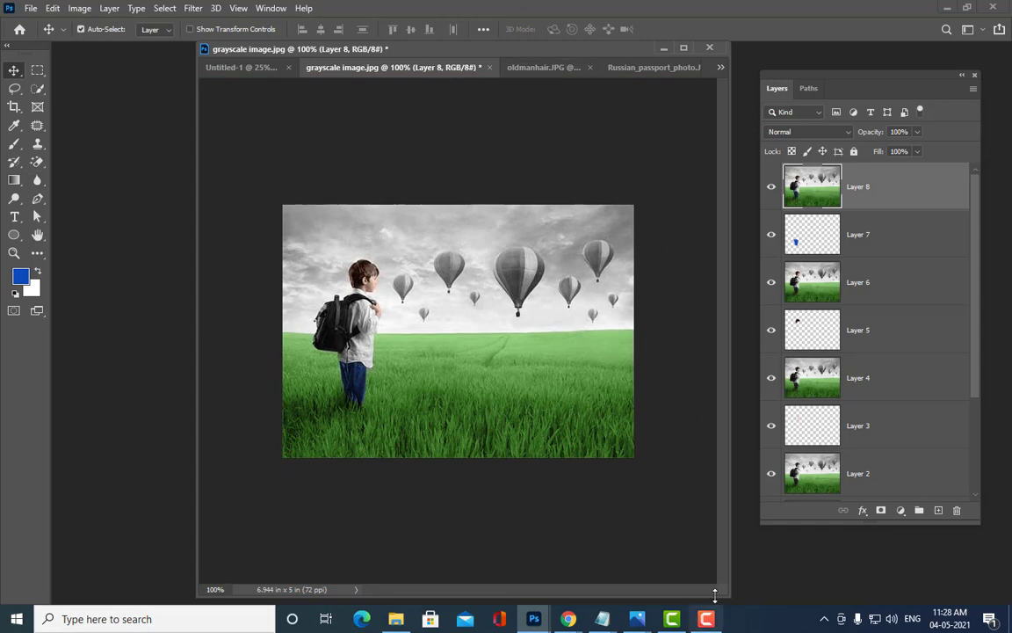
left_click_drag(728, 595, 753, 592)
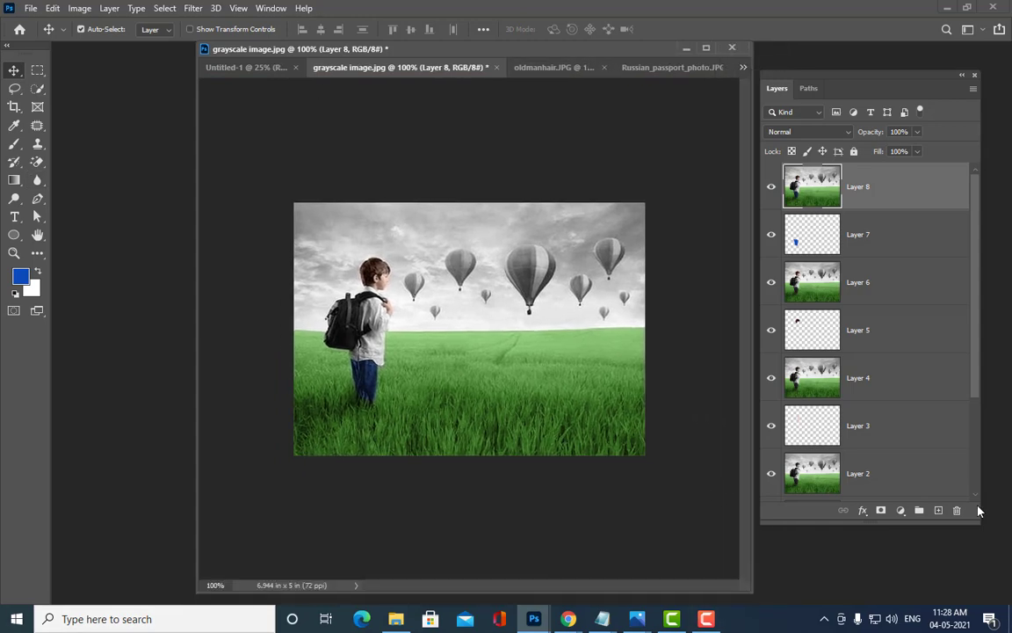
key("ctrl+plus")
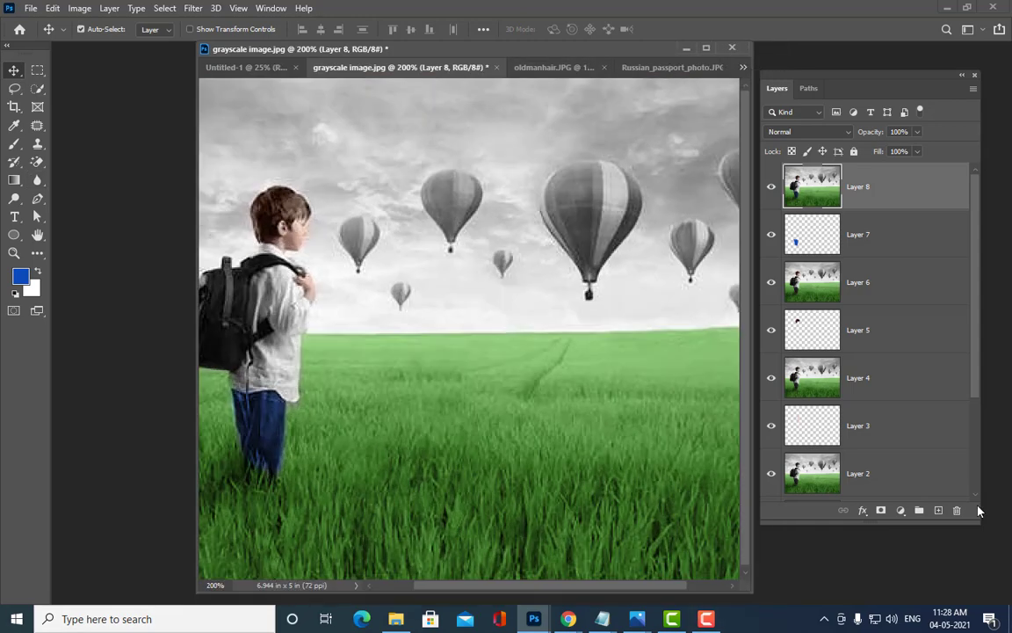
key("ctrl+minus")
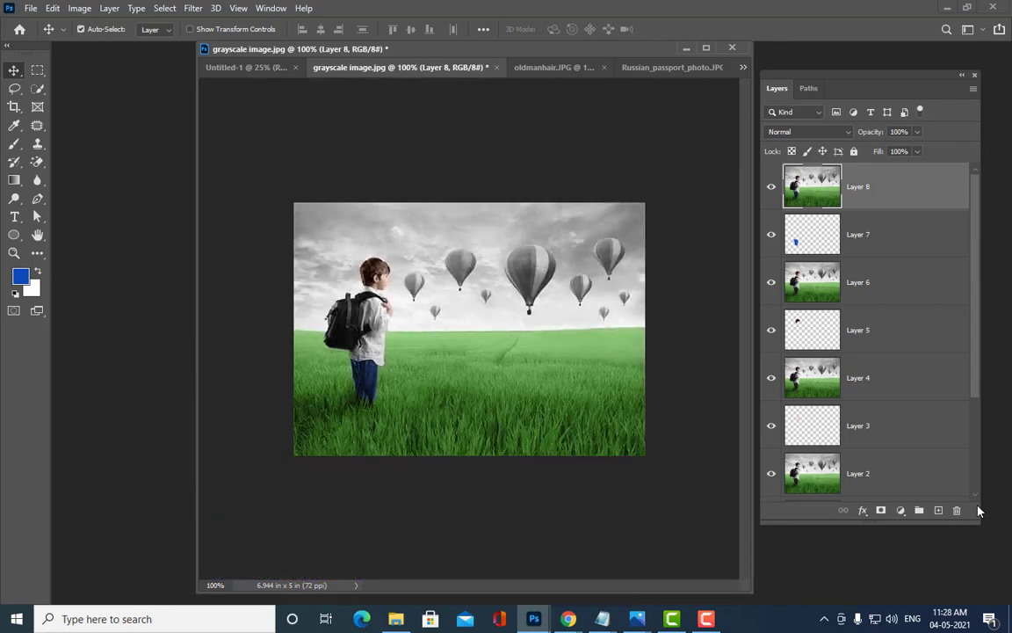
Step: Pick the Quick Selection tool and shrink its brush size
left_click(37, 91)
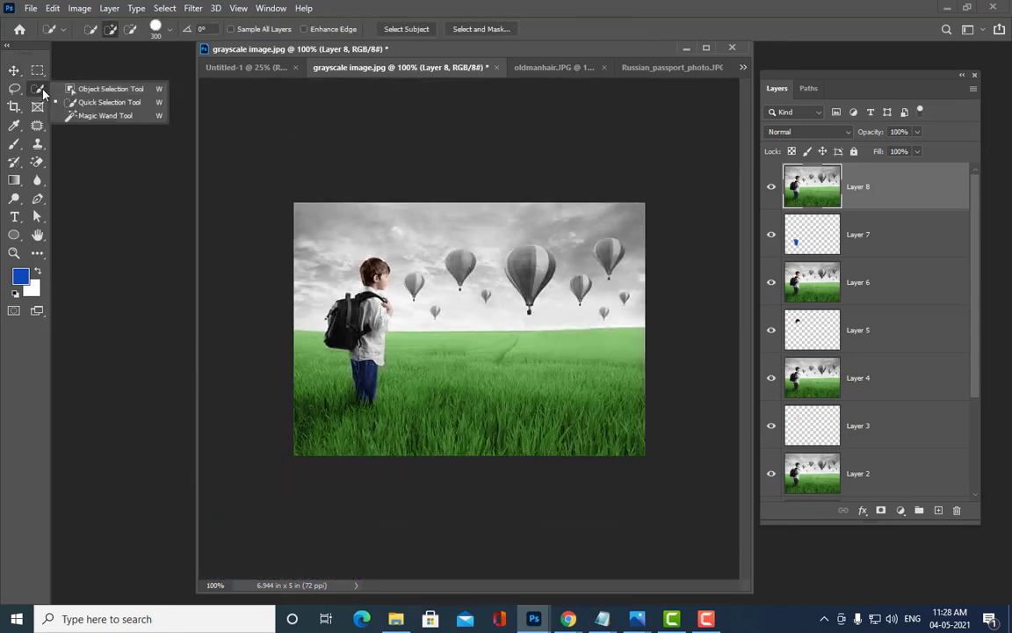
left_click(107, 102)
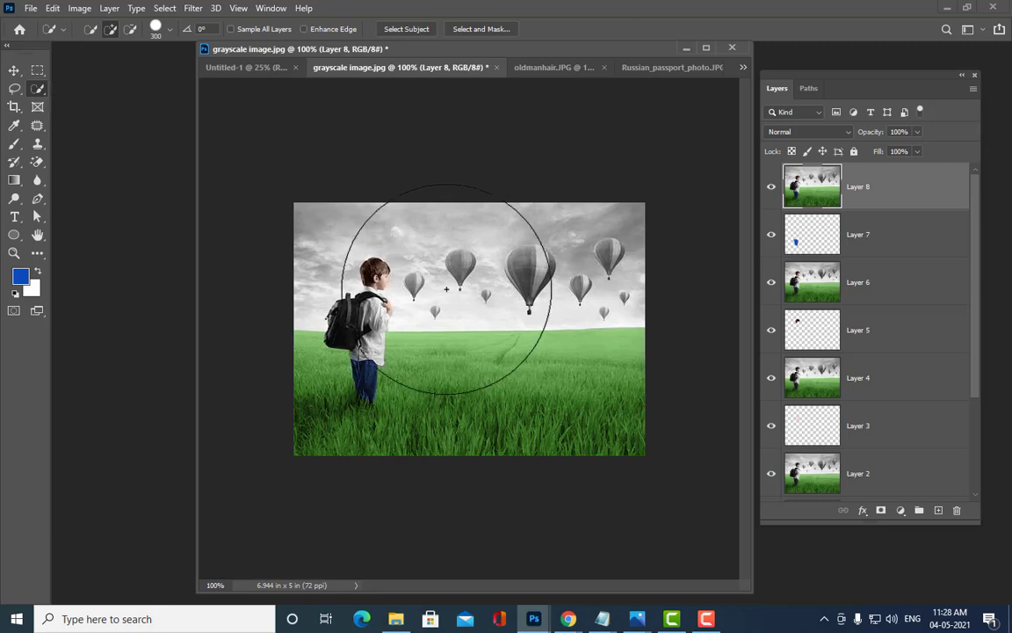
key("bracketleft")
key("bracketleft")
key("bracketleft")
key("bracketleft")
key("bracketleft")
key("bracketleft")
key("bracketleft")
key("bracketleft")
key("bracketleft")
key("bracketleft")
key("bracketleft")
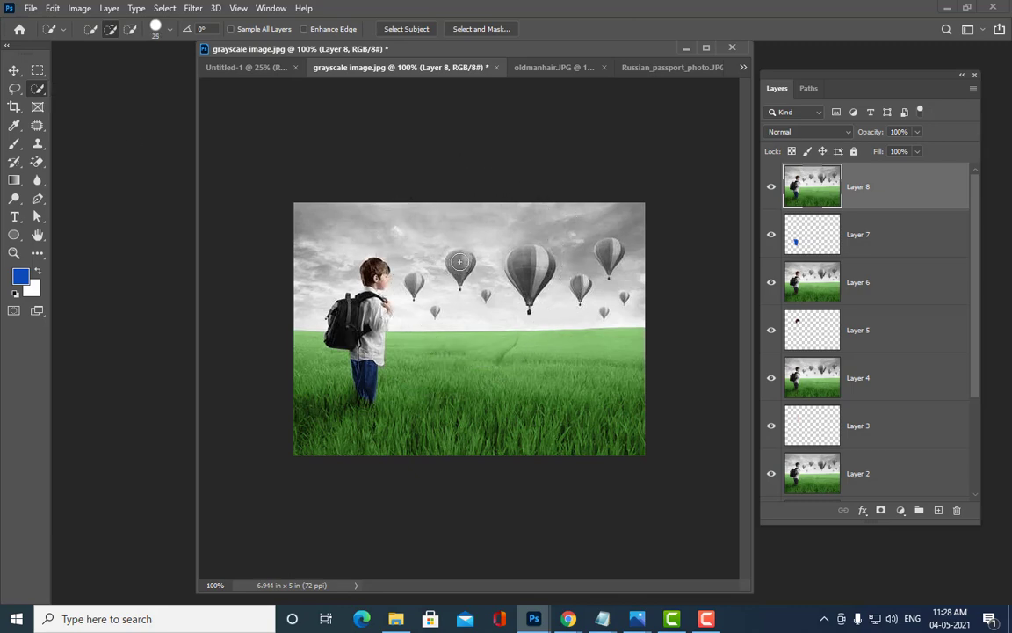
key("bracketleft")
Step: Add the large central, right-hand and small right-side balloons to the selection, then check it zoomed in
key("bracketleft")
left_click(536, 260)
left_click(614, 252)
left_click(583, 283)
key("bracketleft")
key("bracketleft")
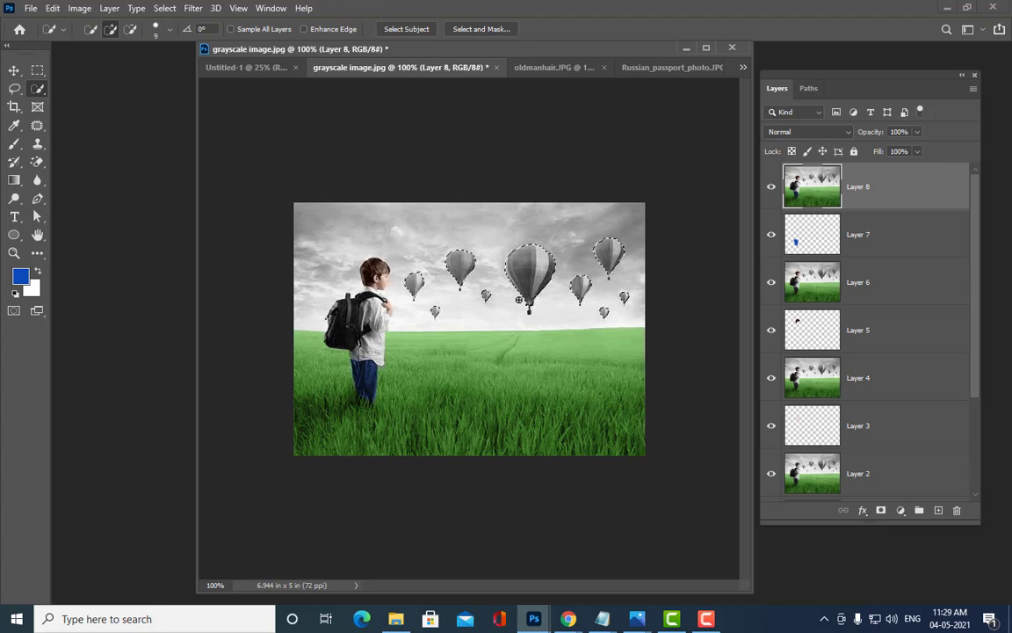
key("ctrl+plus")
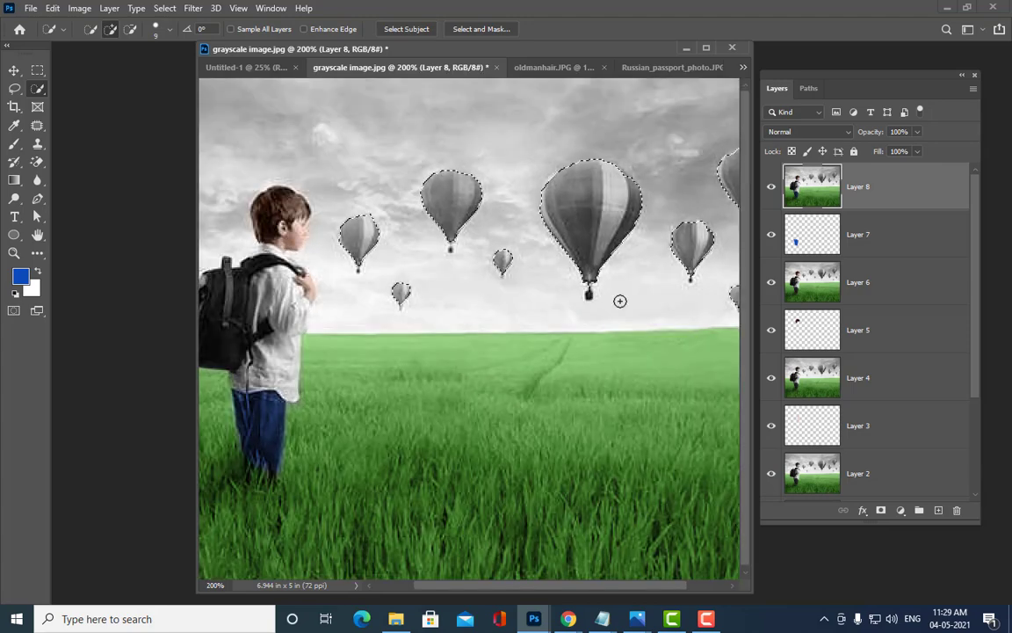
key("ctrl+minus")
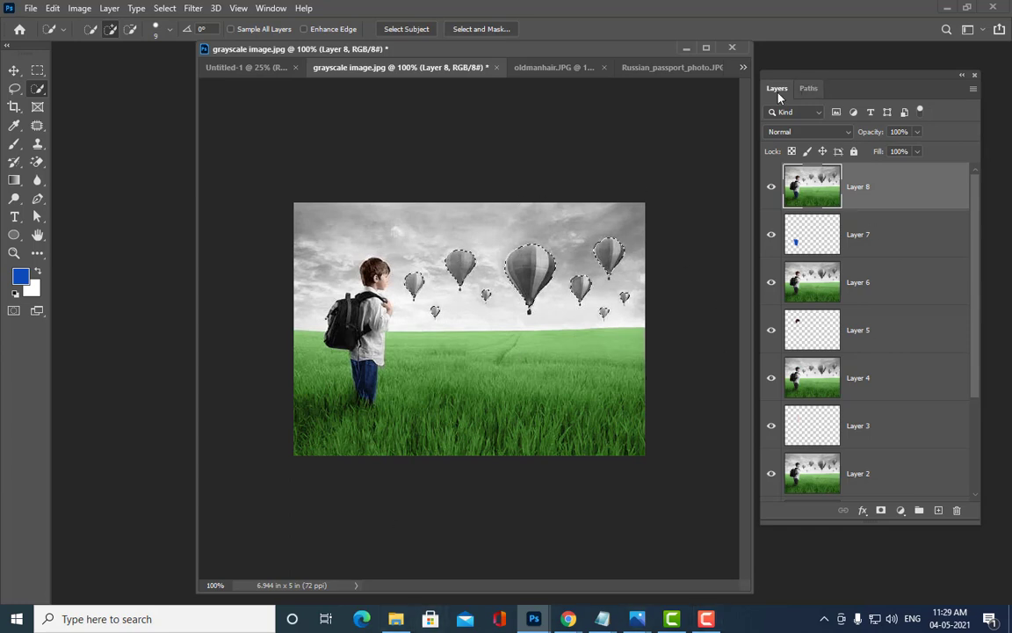
Step: Add a new empty Layer 9 above Layer 8
left_click_drag(497, 49, 484, 67)
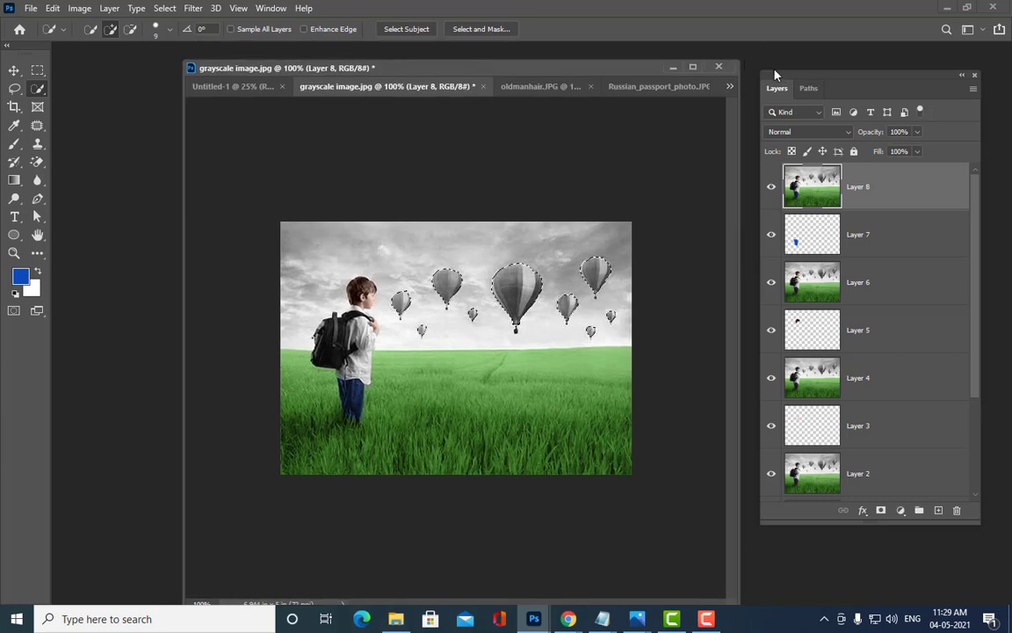
left_click_drag(775, 75, 767, 55)
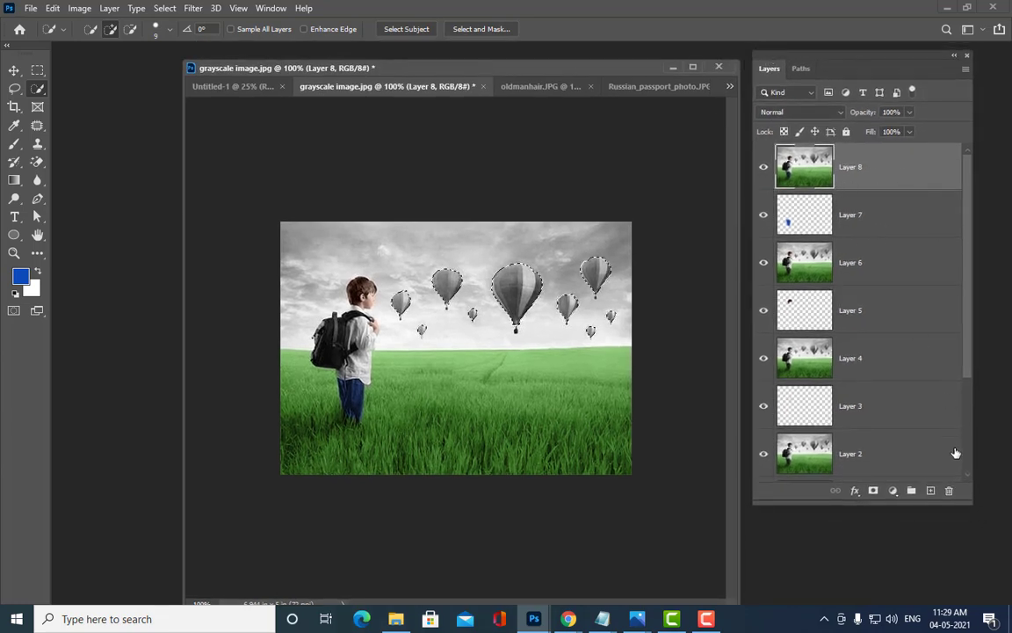
left_click(931, 490)
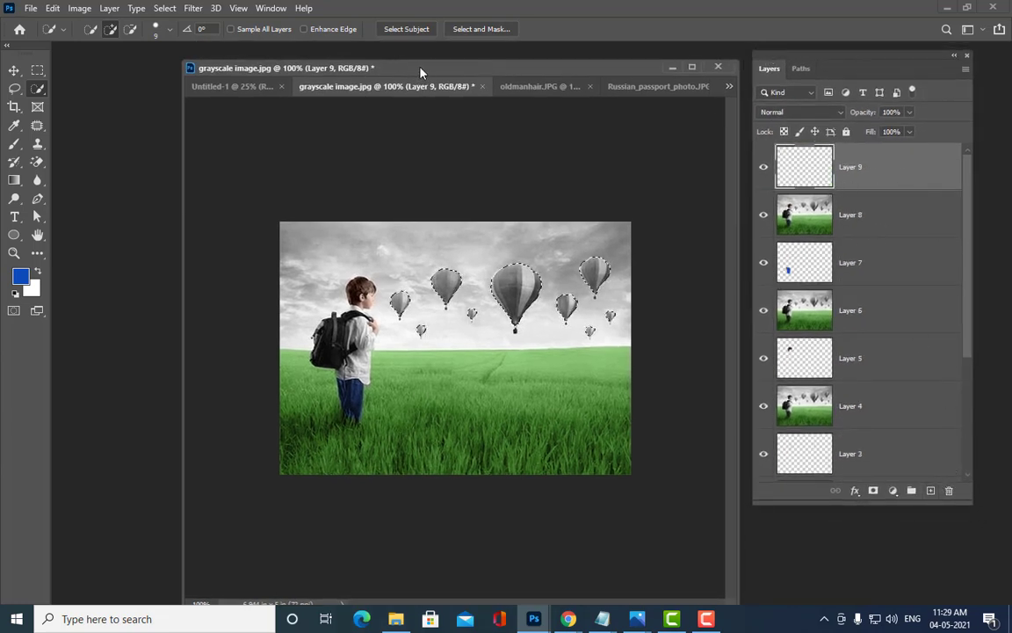
left_click_drag(420, 70, 372, 72)
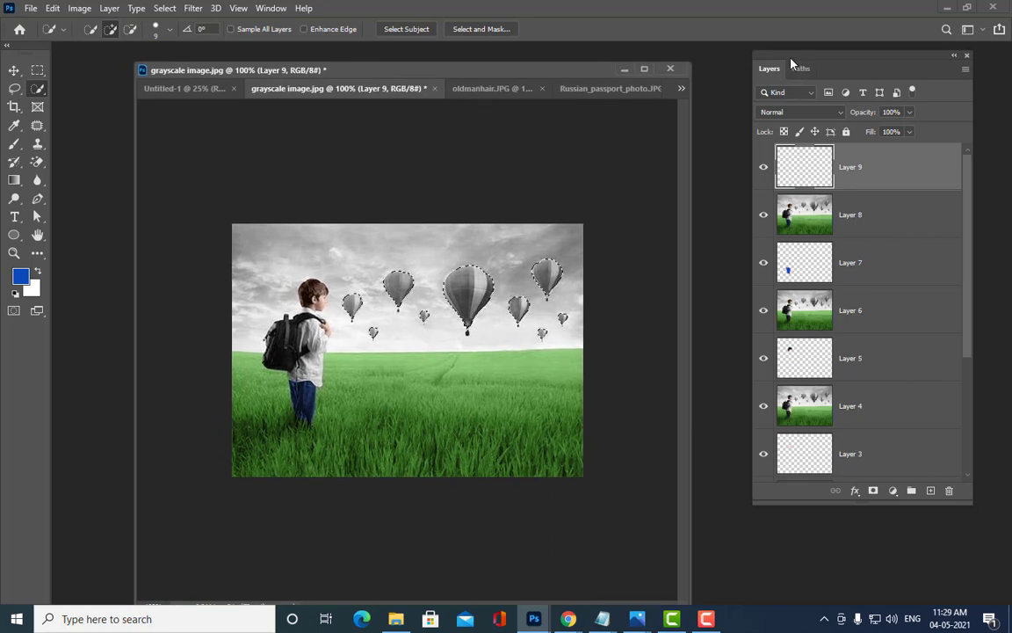
left_click_drag(791, 64, 752, 72)
Step: With the Gradient Tool's editor, set the gradient's left stop to orange
left_click(18, 181)
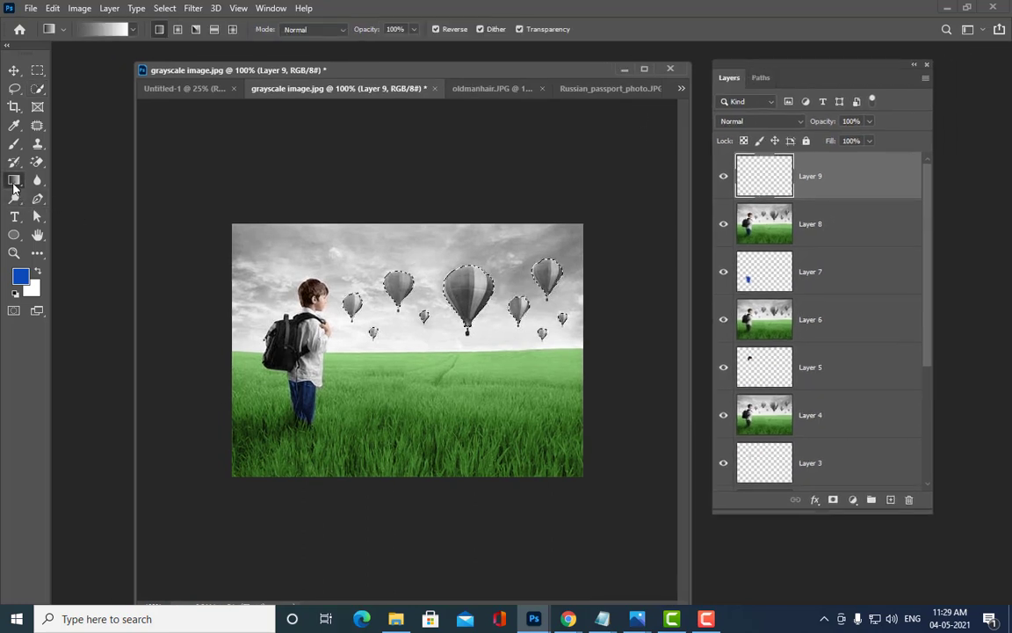
left_click(107, 31)
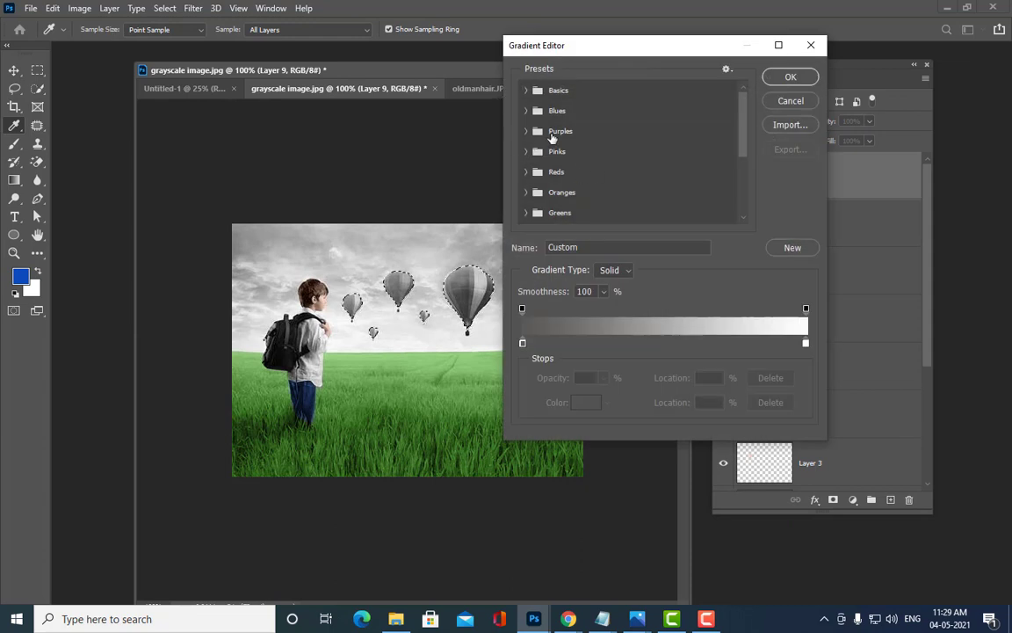
left_click(527, 91)
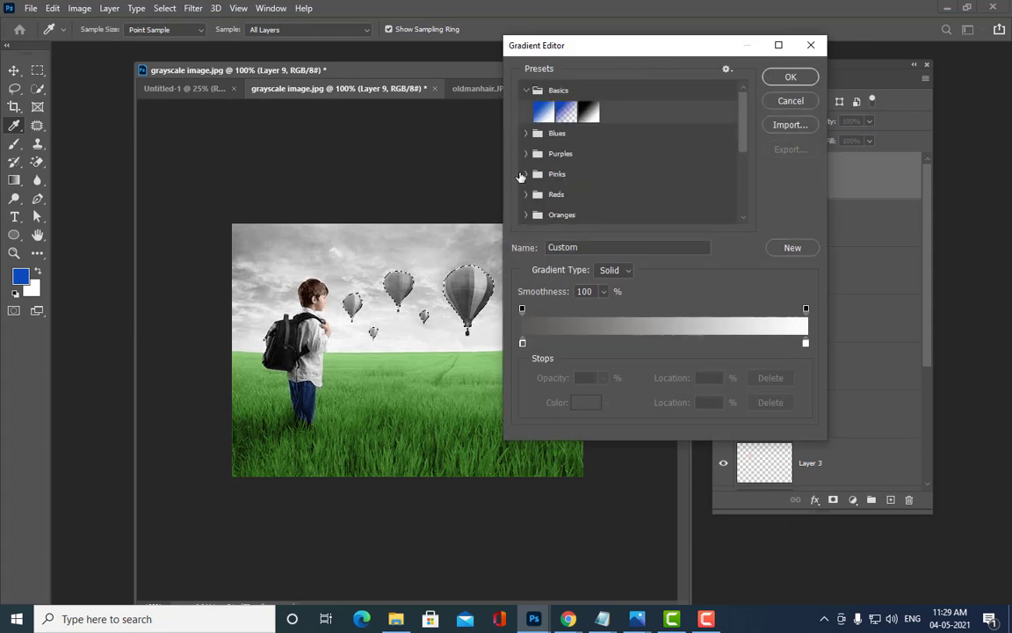
left_click(528, 133)
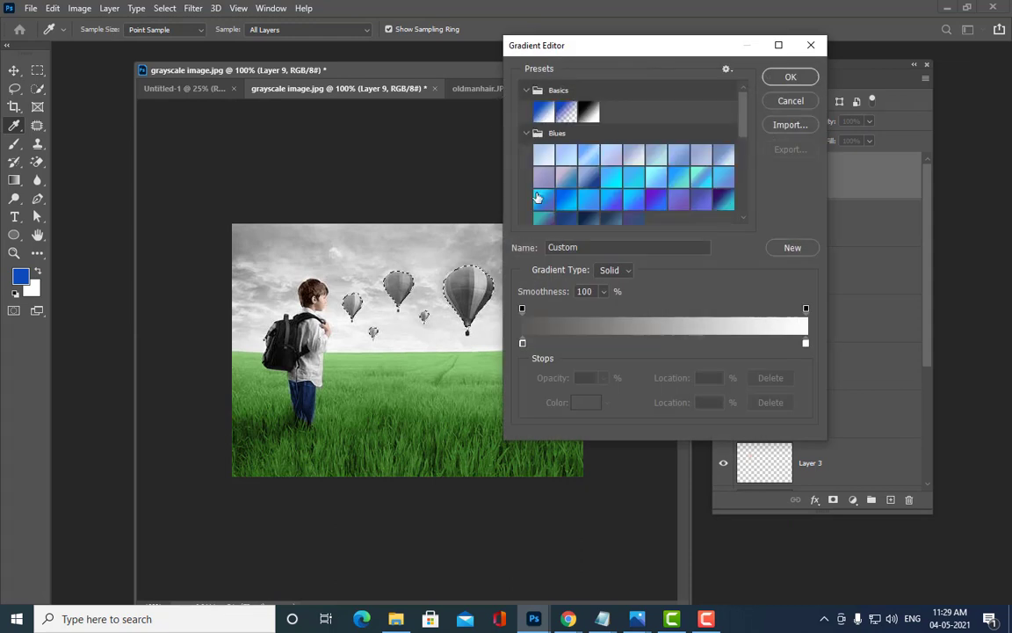
double_click(522, 343)
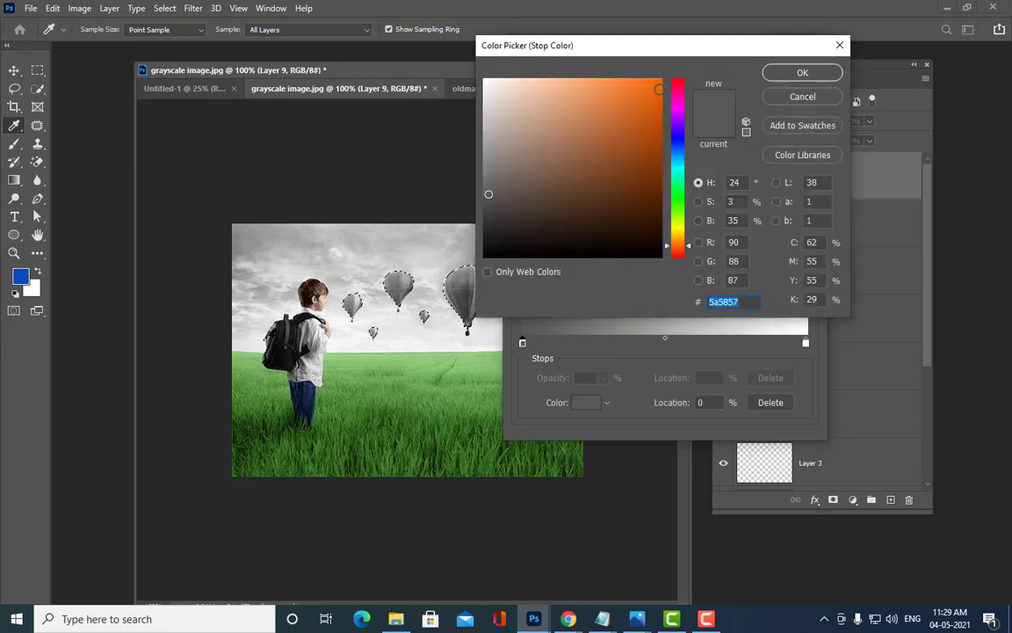
left_click(653, 87)
left_click(796, 77)
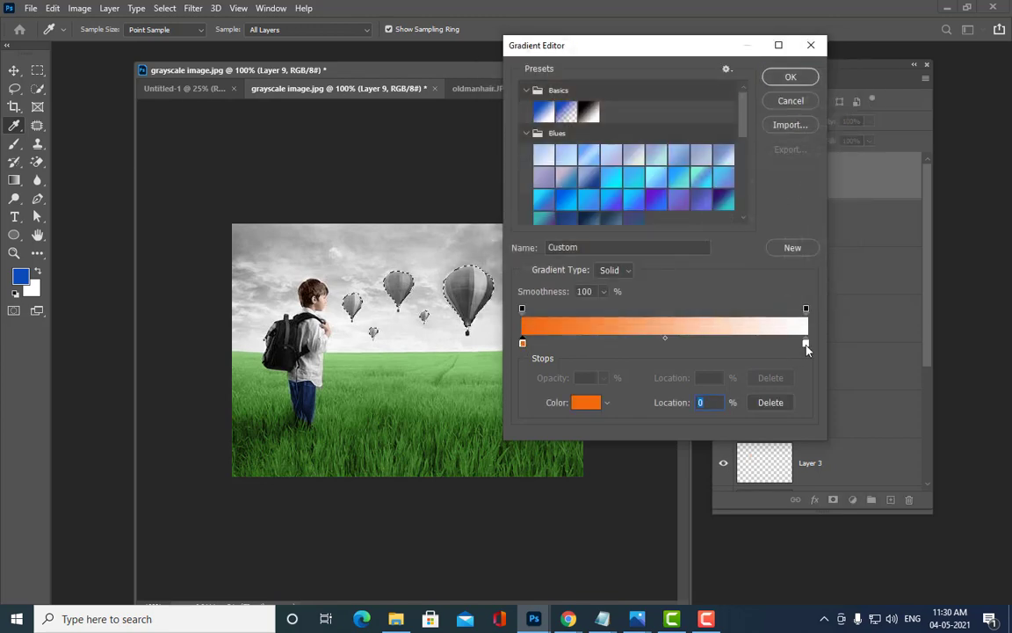
Step: Set the gradient's right stop to yellow
double_click(806, 343)
left_click(678, 245)
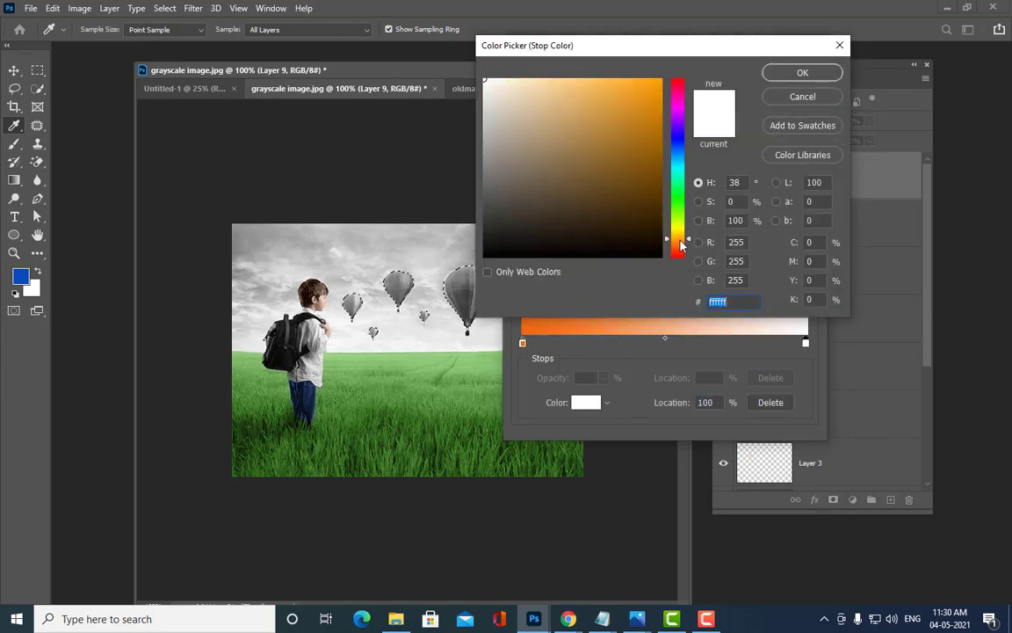
left_click(660, 83)
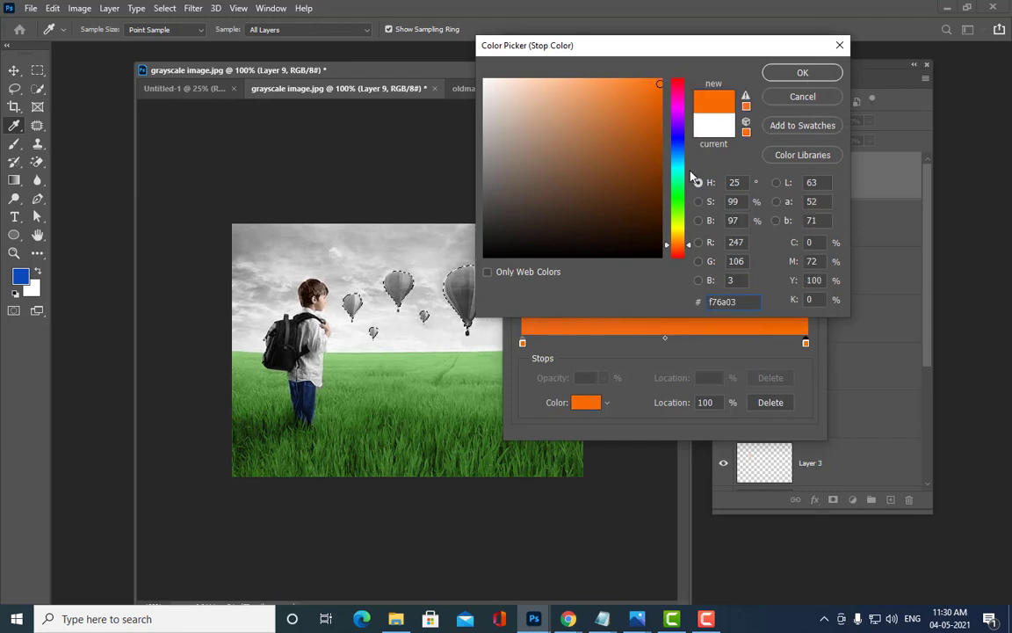
left_click(679, 225)
left_click(803, 73)
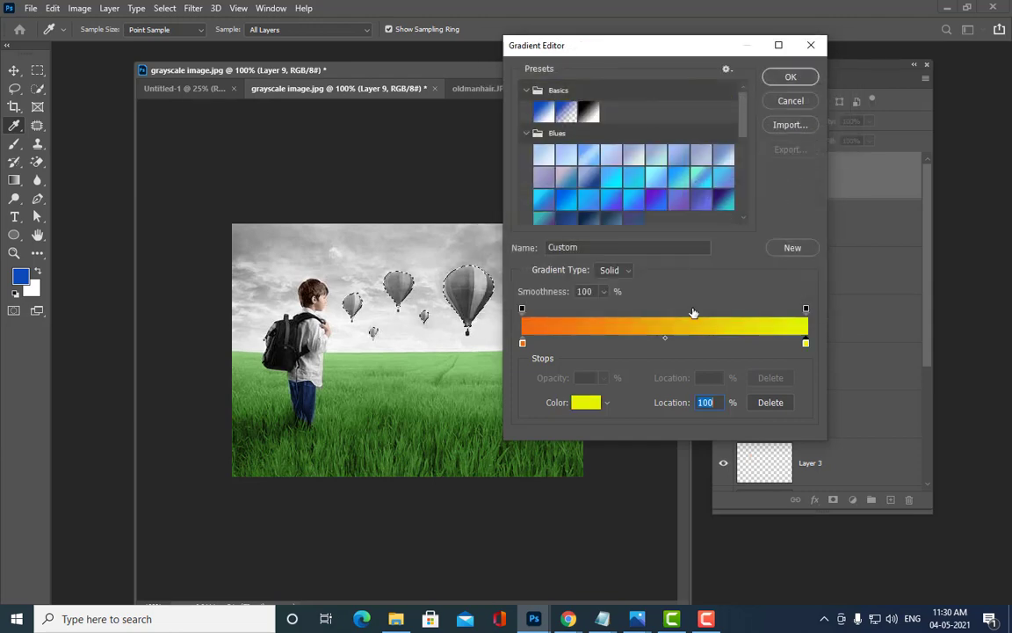
Step: Add a cyan stop at 30% and a magenta stop at 75%, then accept the gradient
left_click(608, 342)
double_click(608, 342)
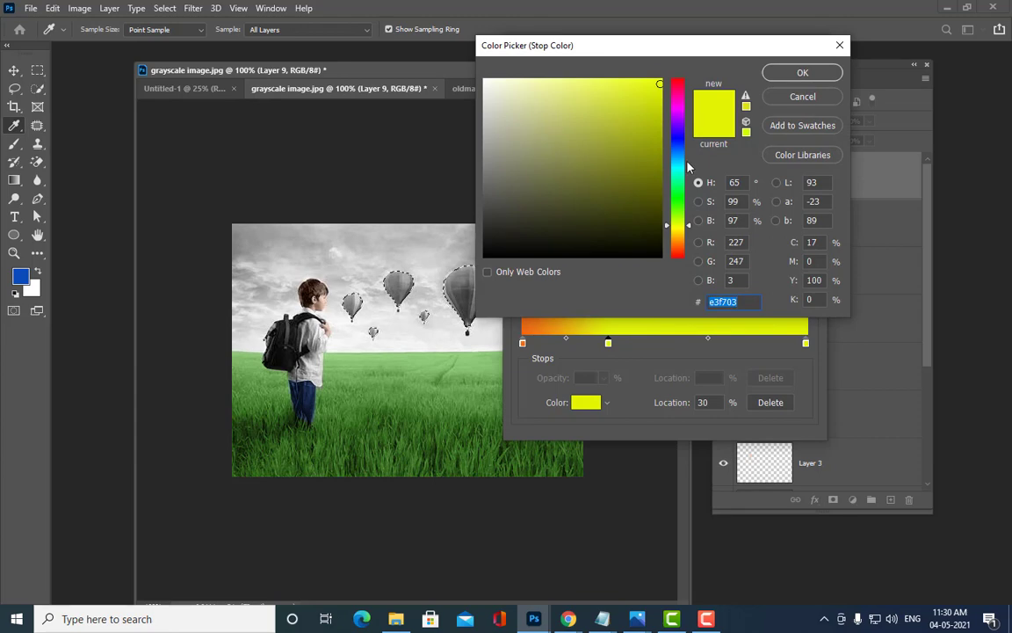
left_click(679, 170)
left_click(800, 75)
left_click(735, 343)
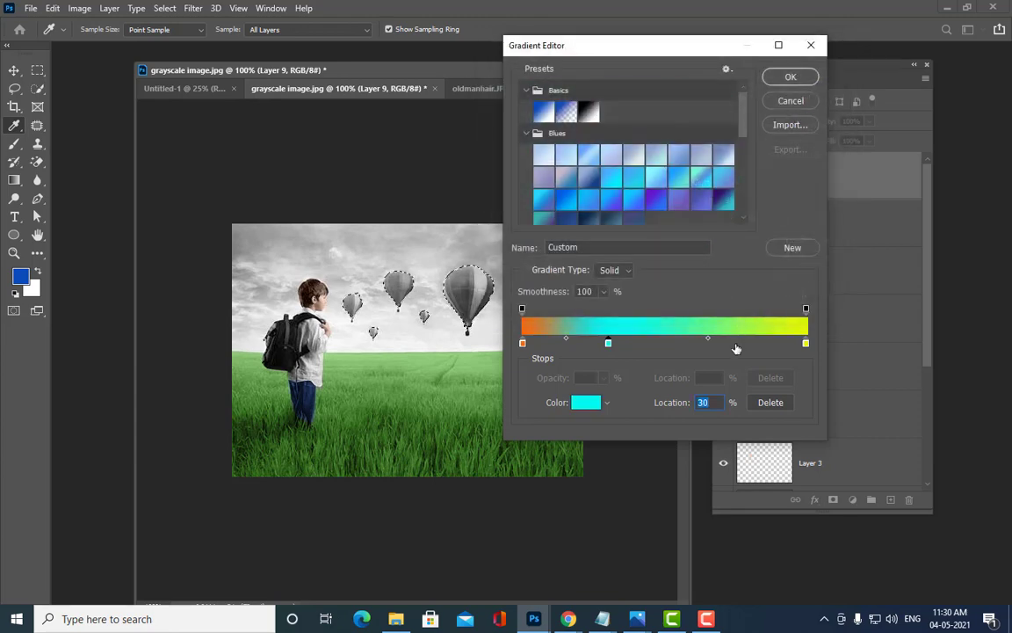
double_click(734, 343)
left_click(679, 118)
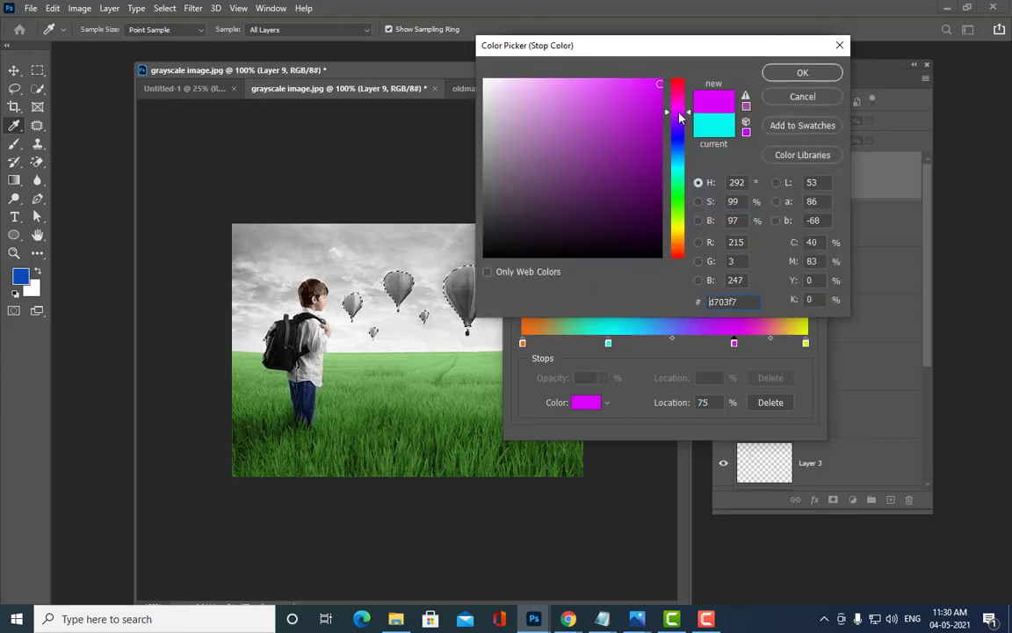
left_click(802, 73)
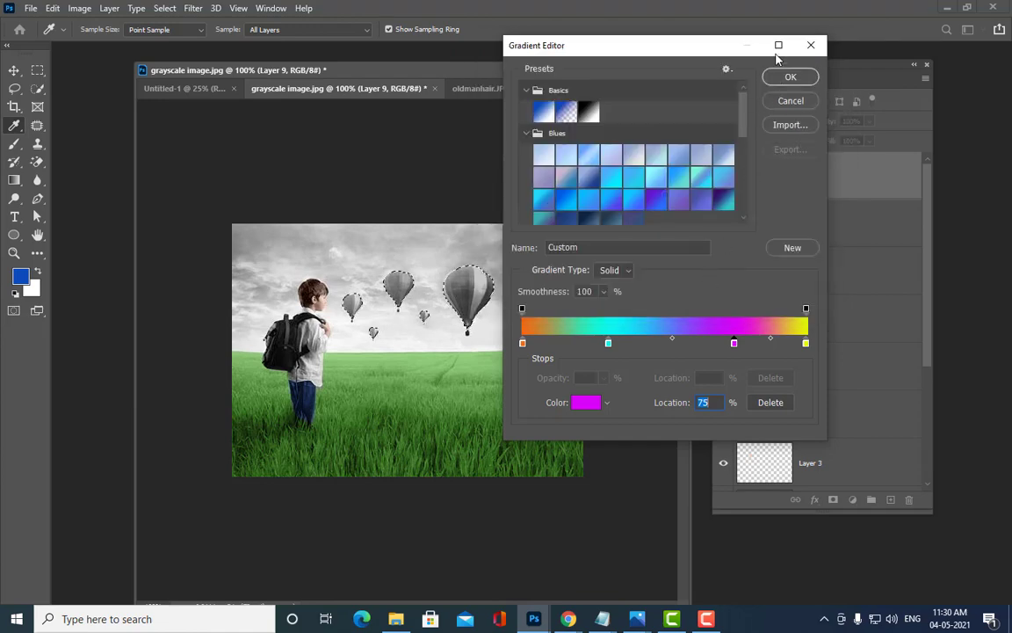
left_click(794, 78)
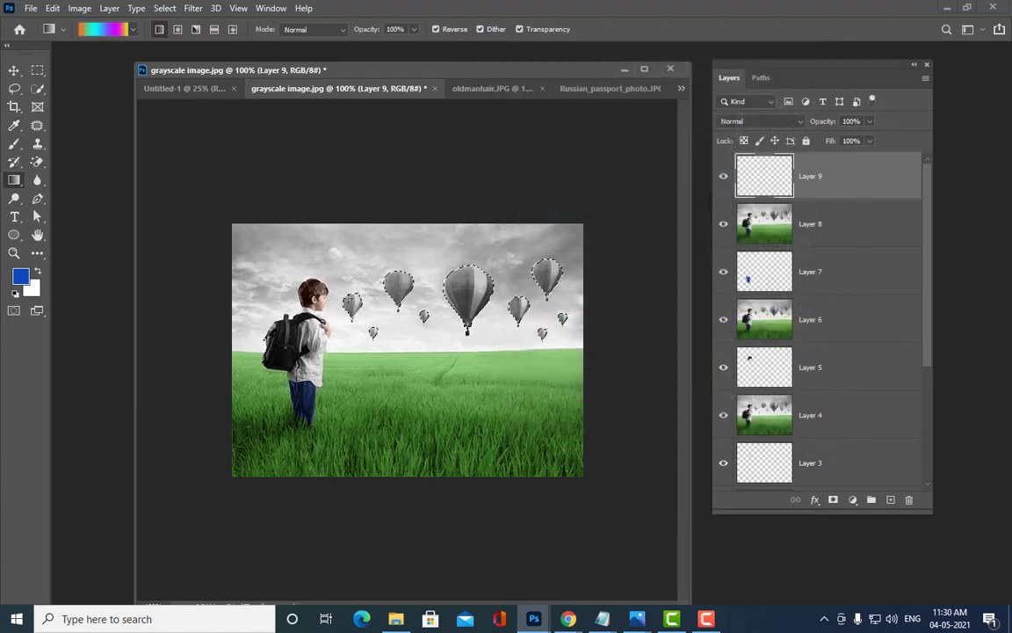
Step: Fill the selected balloons with the rainbow gradient on Layer 9 and set its blend mode to Color
left_click_drag(583, 308, 584, 308)
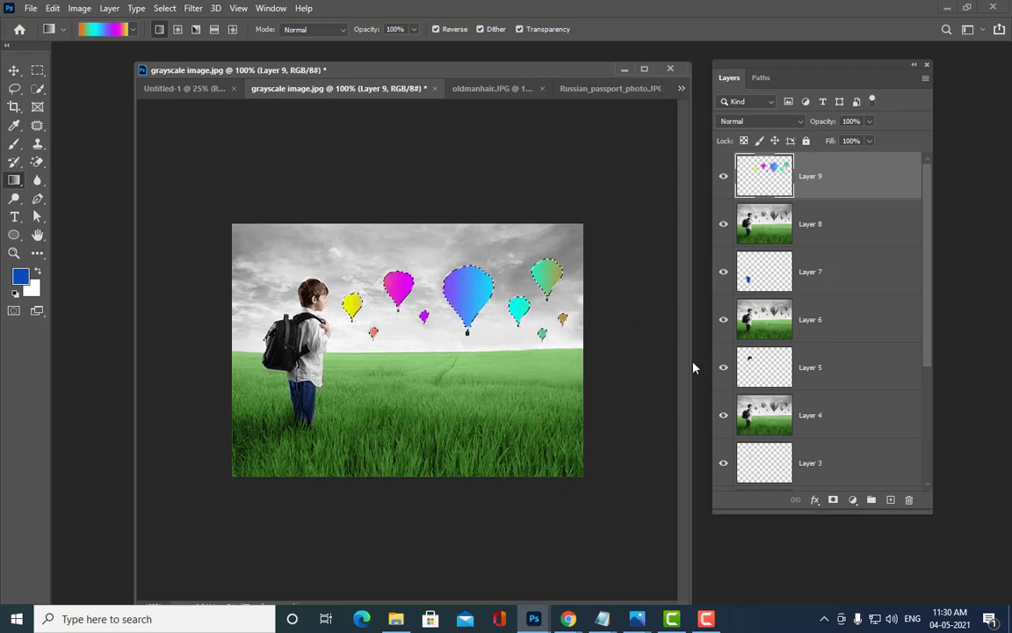
left_click(760, 121)
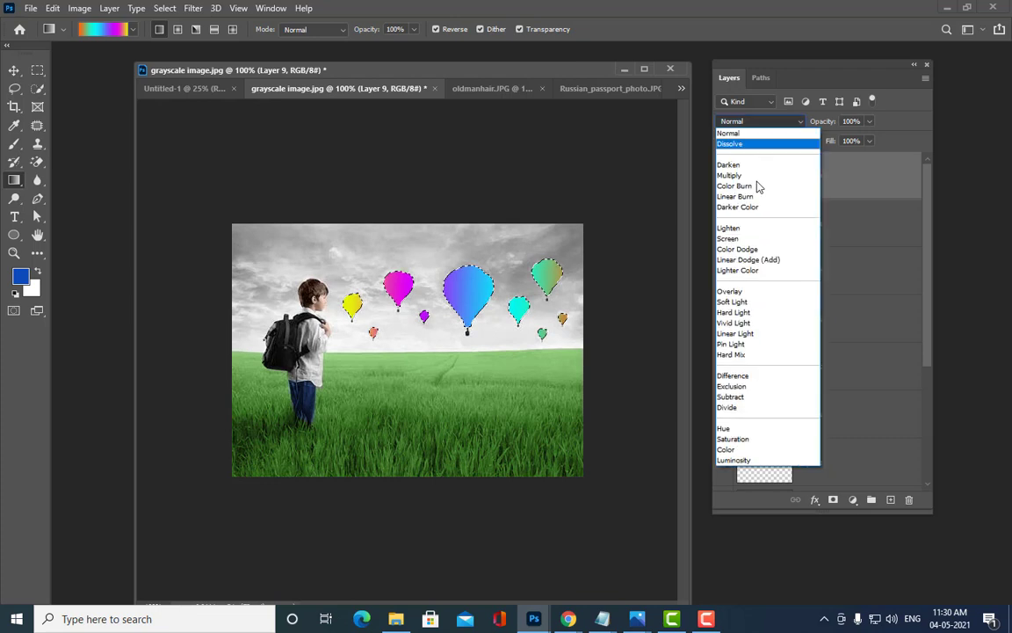
left_click(768, 450)
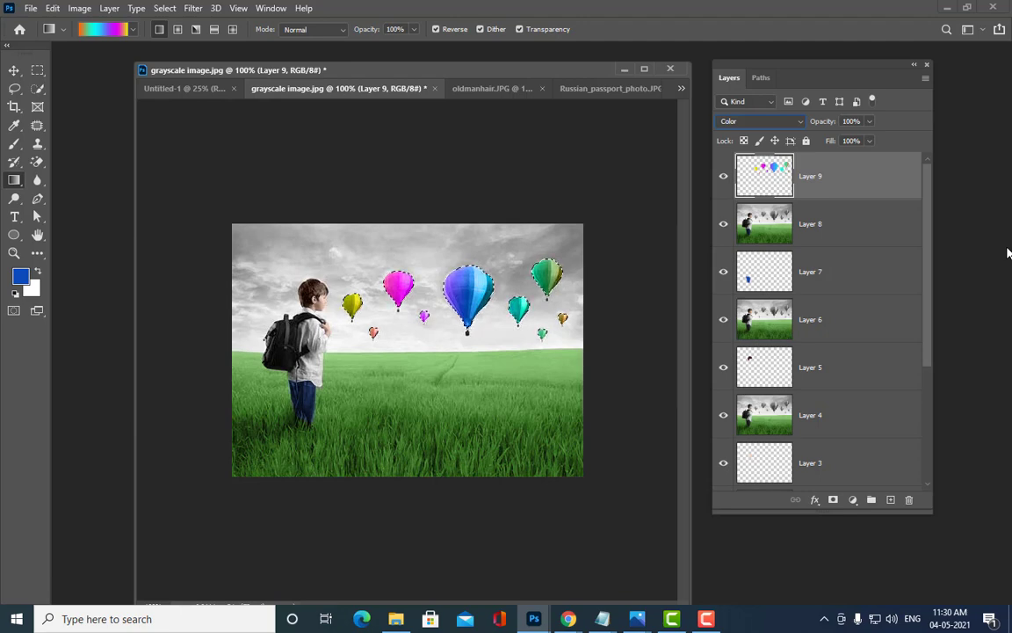
key("ctrl+plus")
key("ctrl+minus")
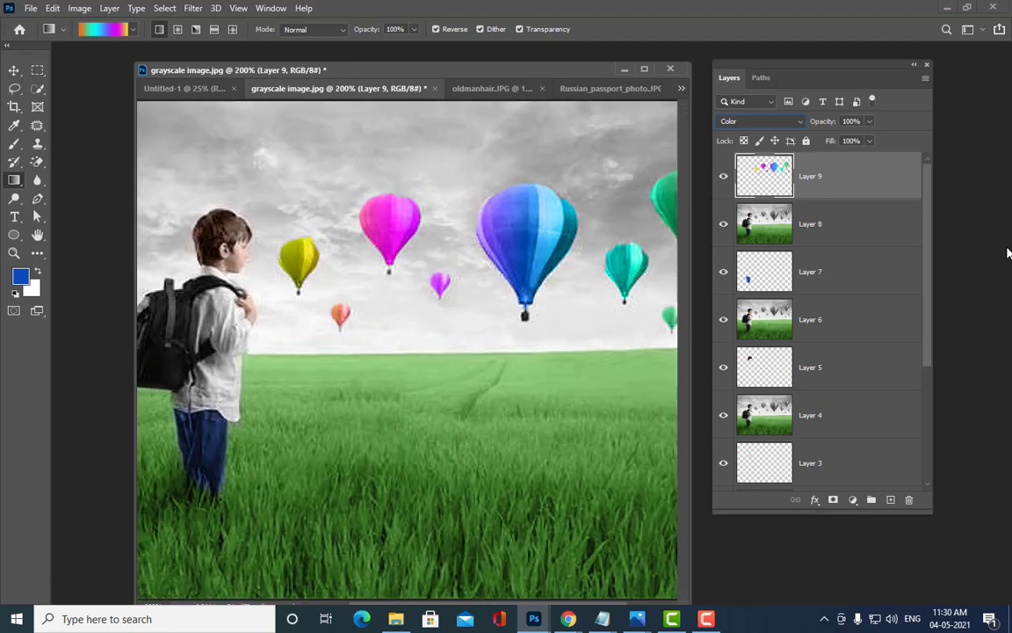
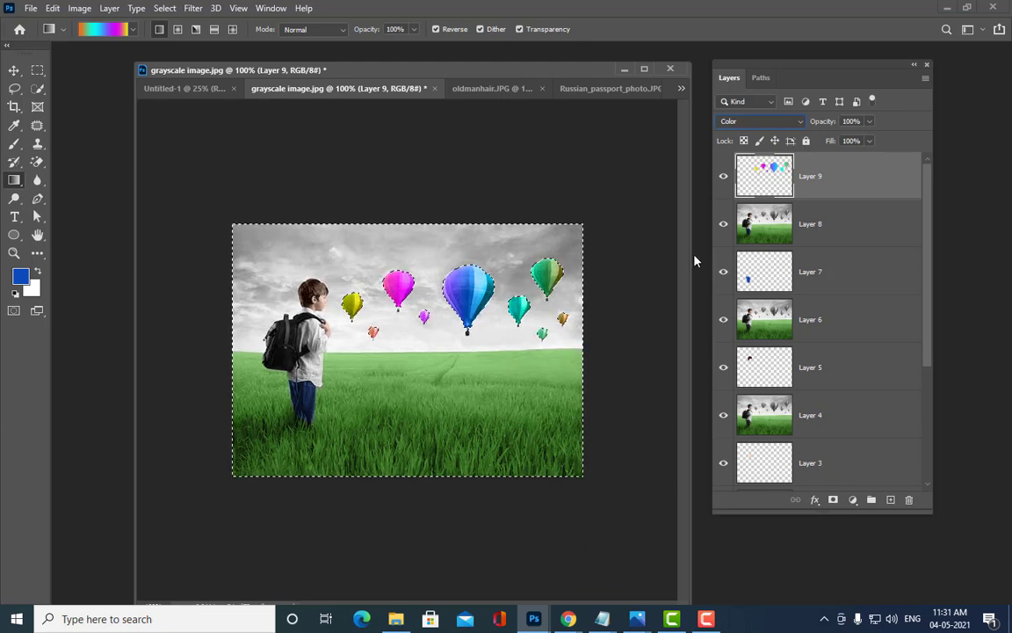
Step: Zoom in and out to check the gradient-coloured balloons and their outlines
key("ctrl+plus")
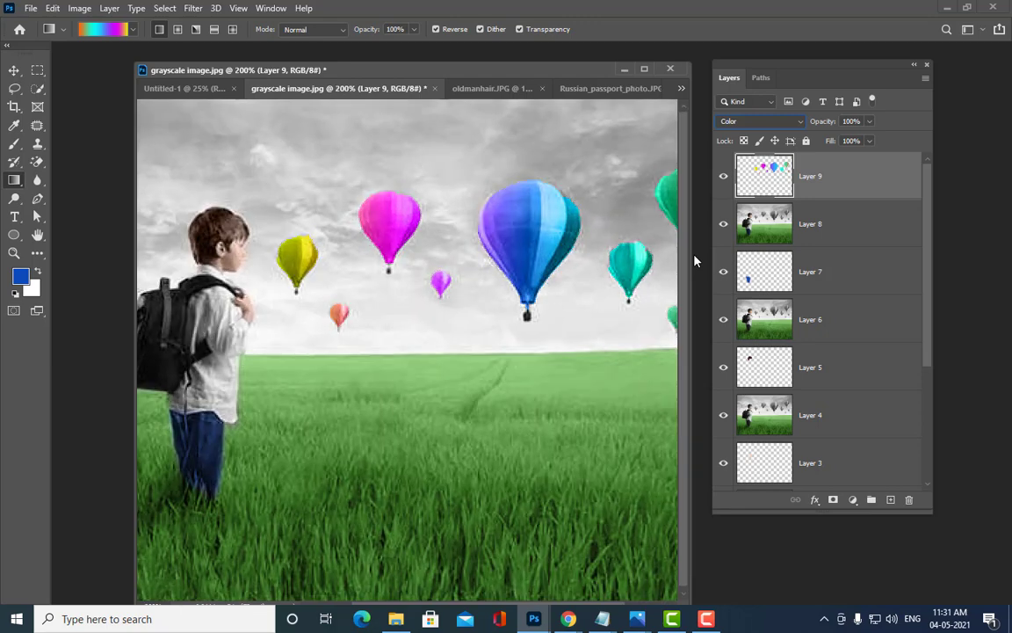
key("ctrl+minus")
left_click_drag(759, 64, 847, 63)
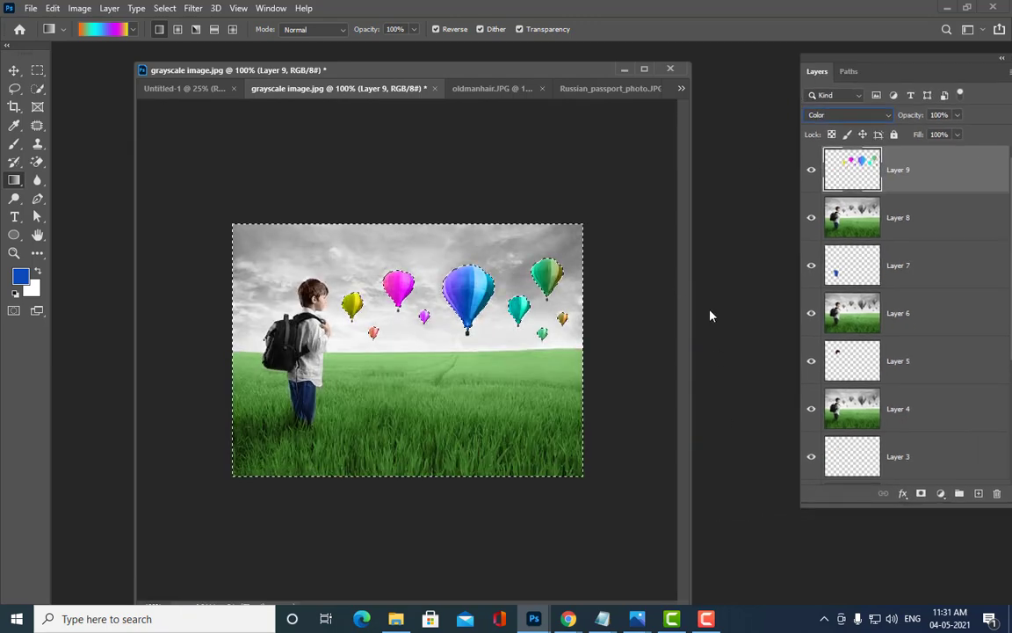
key("ctrl+plus")
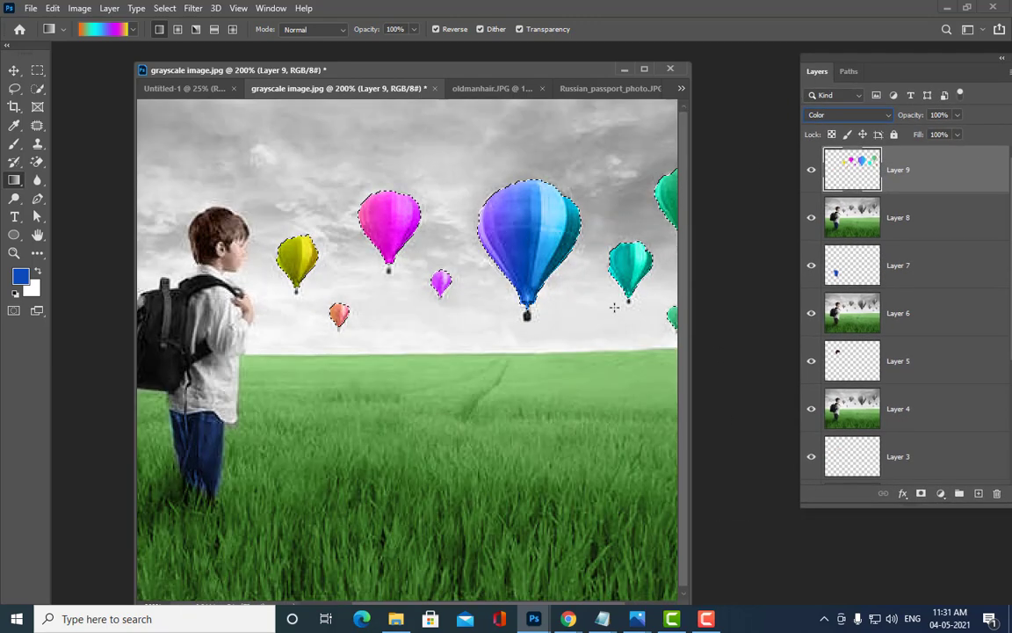
key("ctrl+minus")
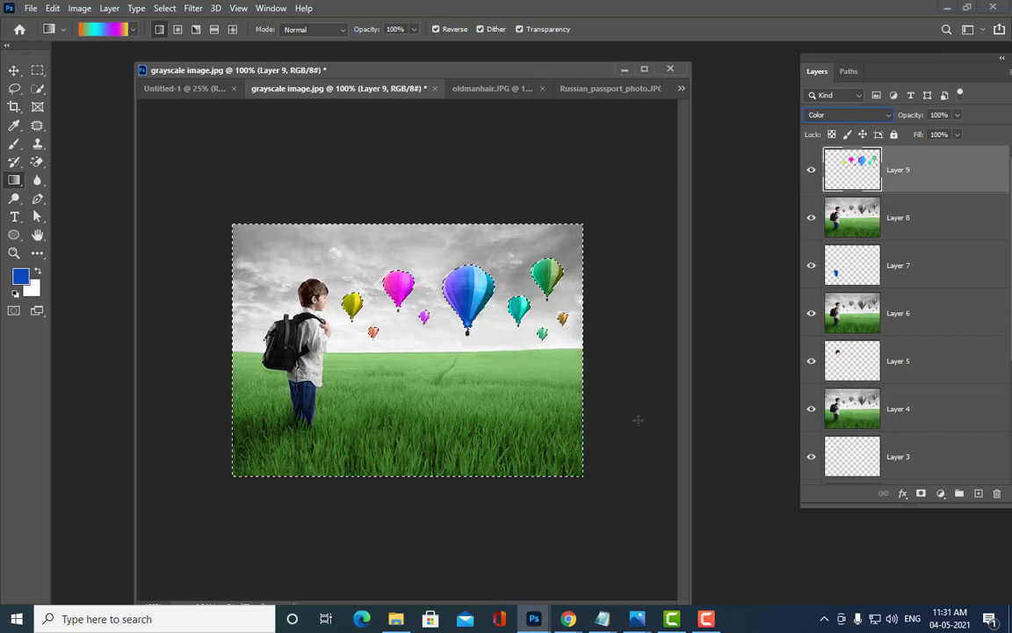
Step: Subtract the grass field from the selection with an Alt-drag of the Rectangular Marquee, then switch to the Polygonal Lasso
left_click(36, 71)
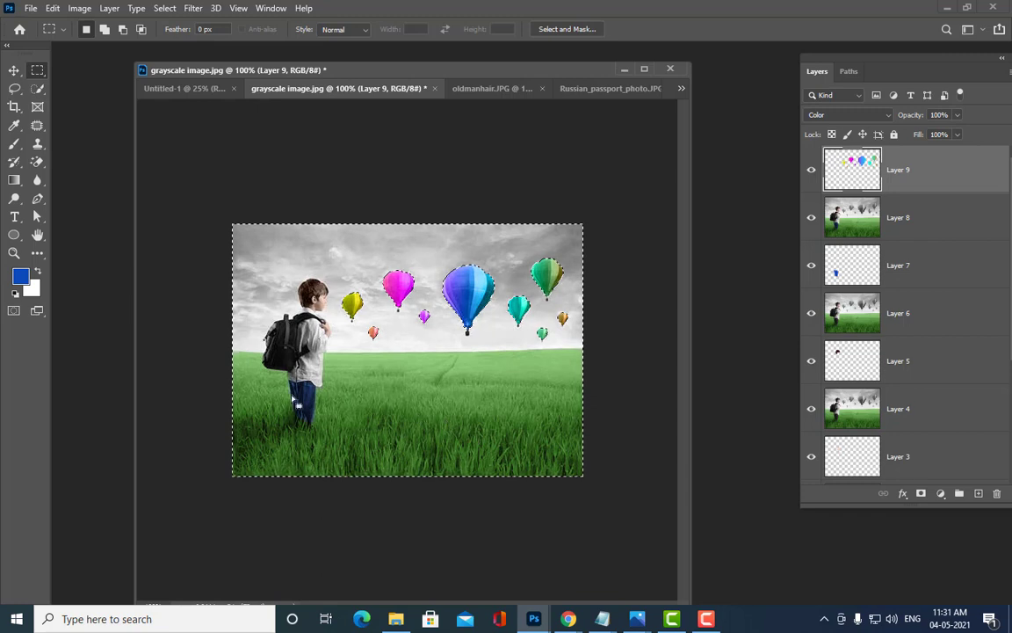
key("alt")
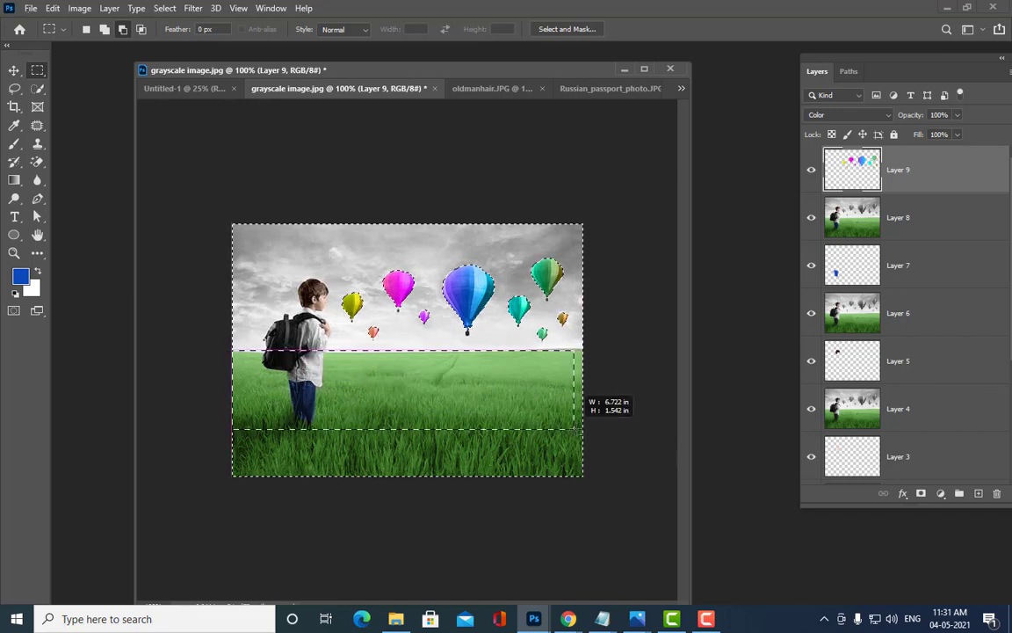
left_click_drag(576, 431, 626, 542)
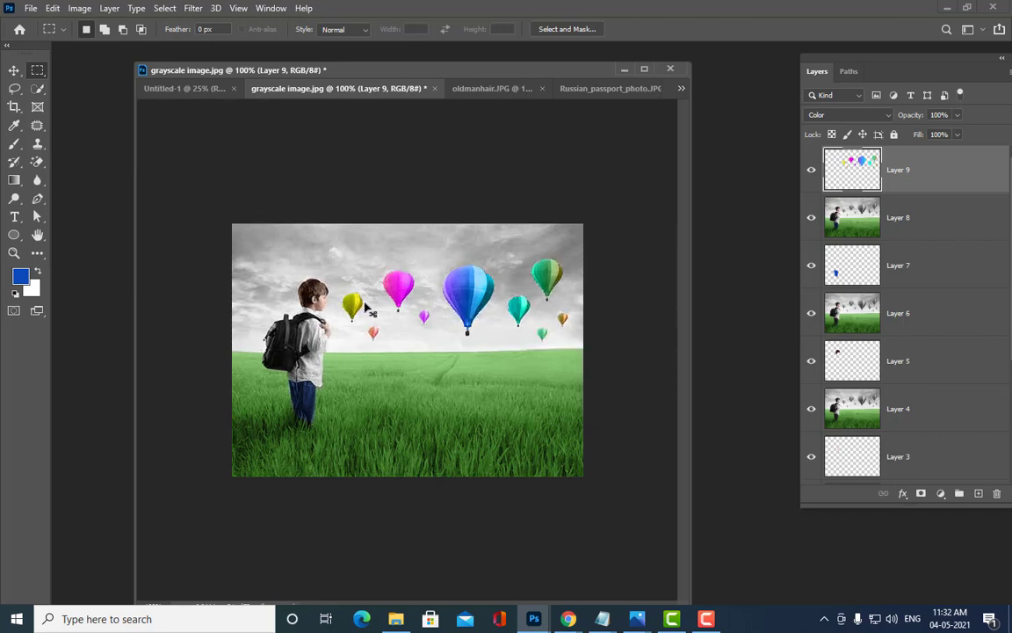
key("ctrl+plus")
key("ctrl+minus")
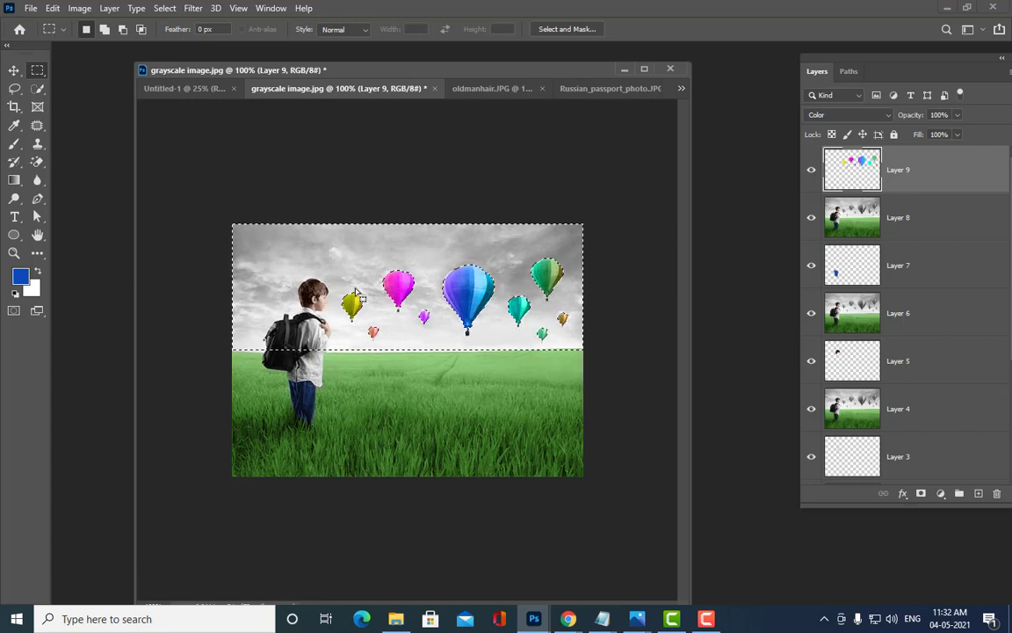
mouse_move(14, 88)
left_mouse_down()
mouse_move(64, 94)
mouse_move(75, 106)
left_mouse_up()
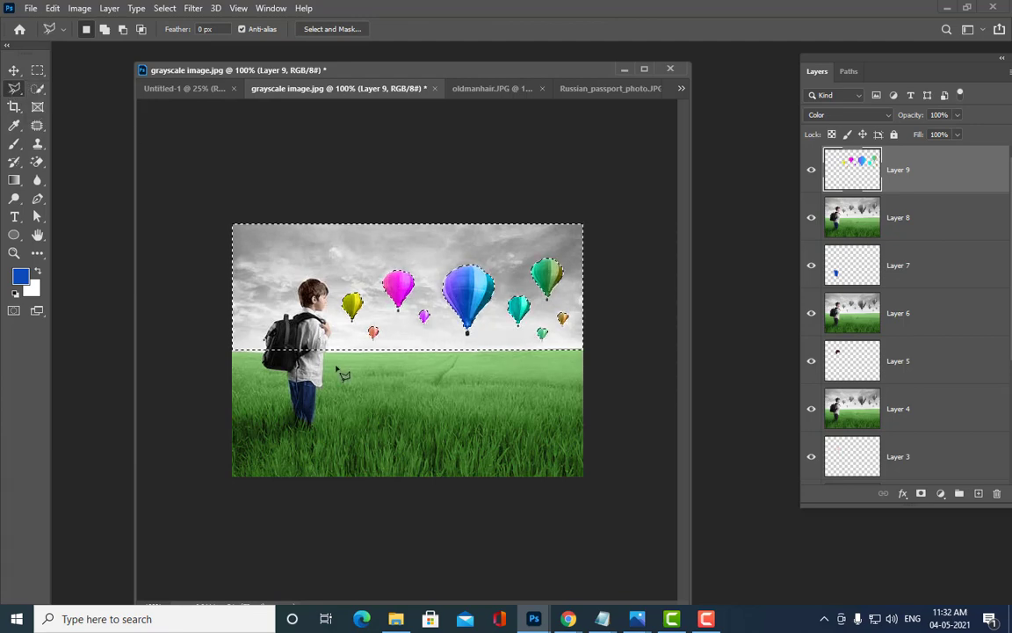
Step: Subtract the boy from the sky selection with an Alt Polygonal Lasso outline
key("ctrl+plus")
key("ctrl+minus")
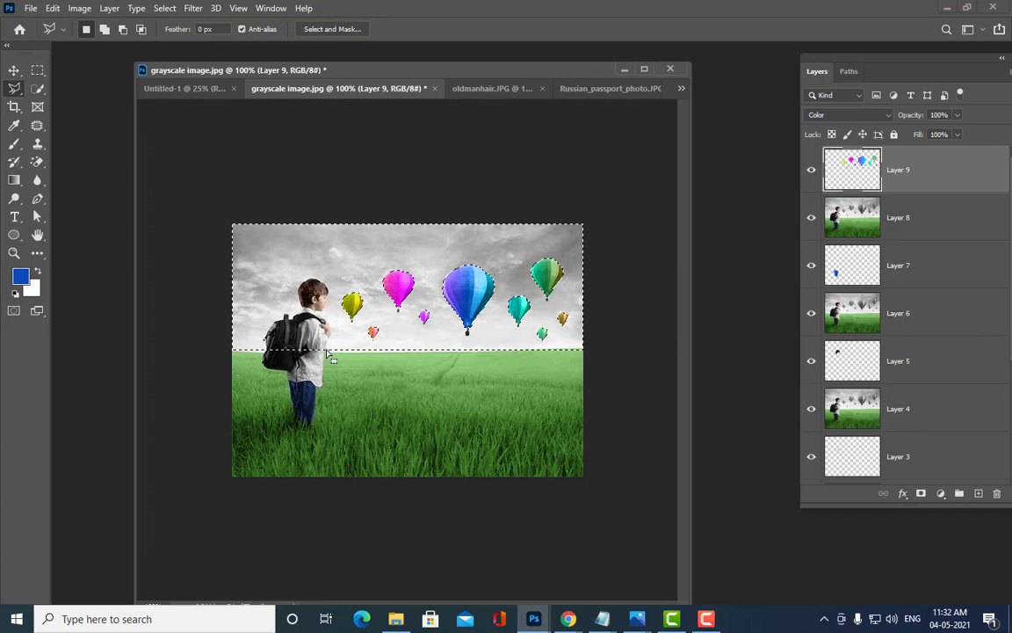
key("alt")
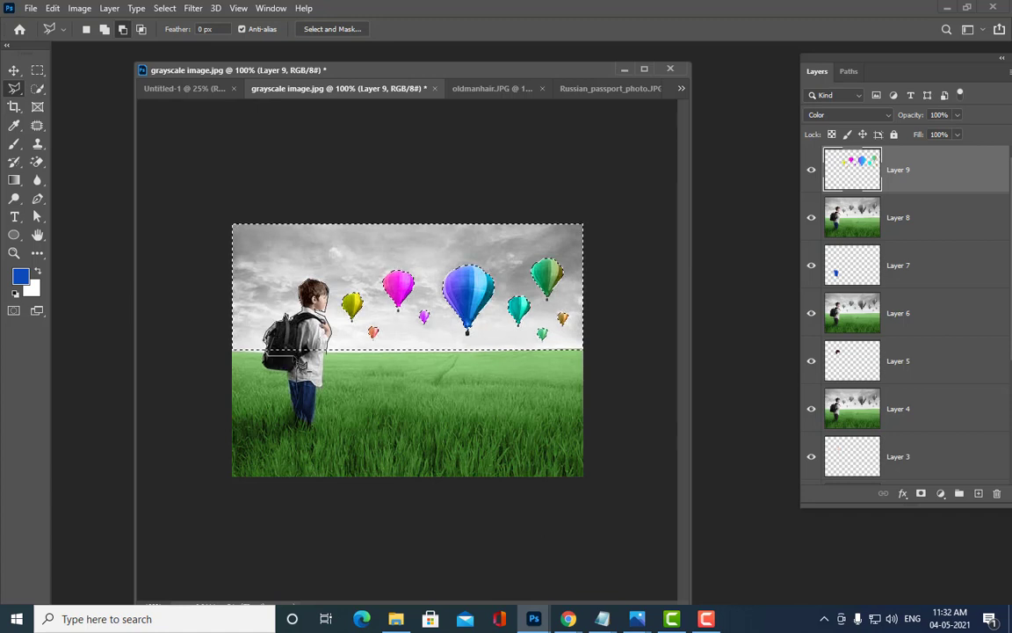
left_click(326, 353)
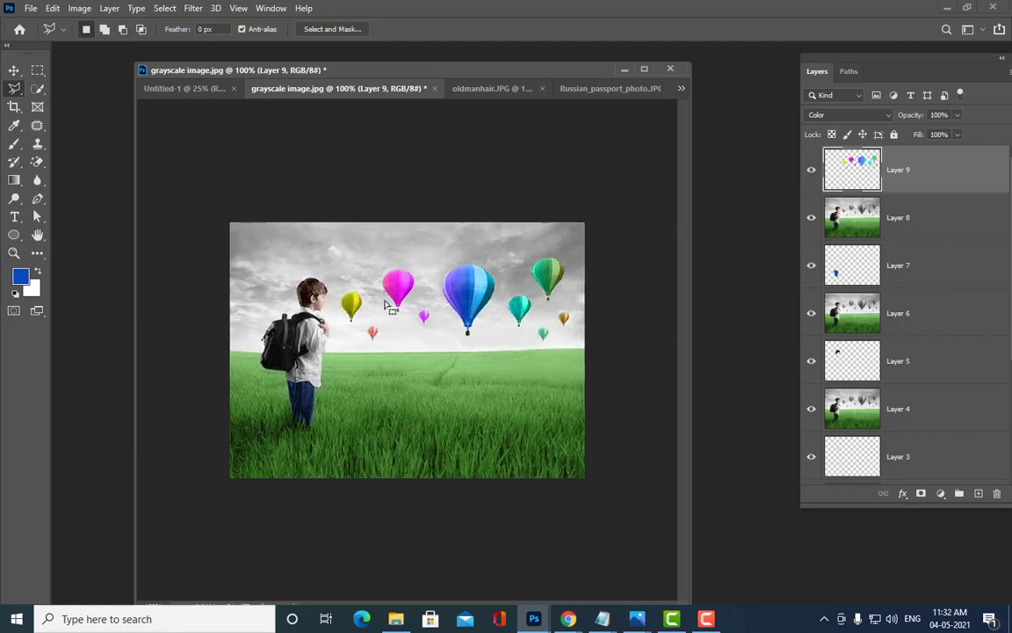
Step: Add the thin strip along the horizon beside the boy with a Shift lasso outline
key("ctrl+plus")
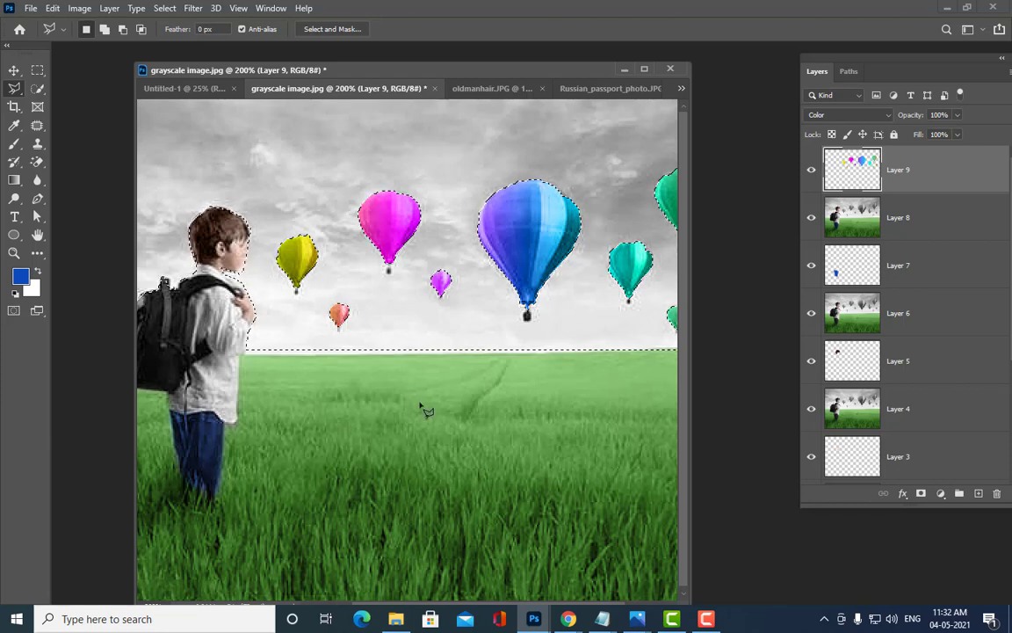
key("shift")
left_click(256, 342)
left_click(246, 353)
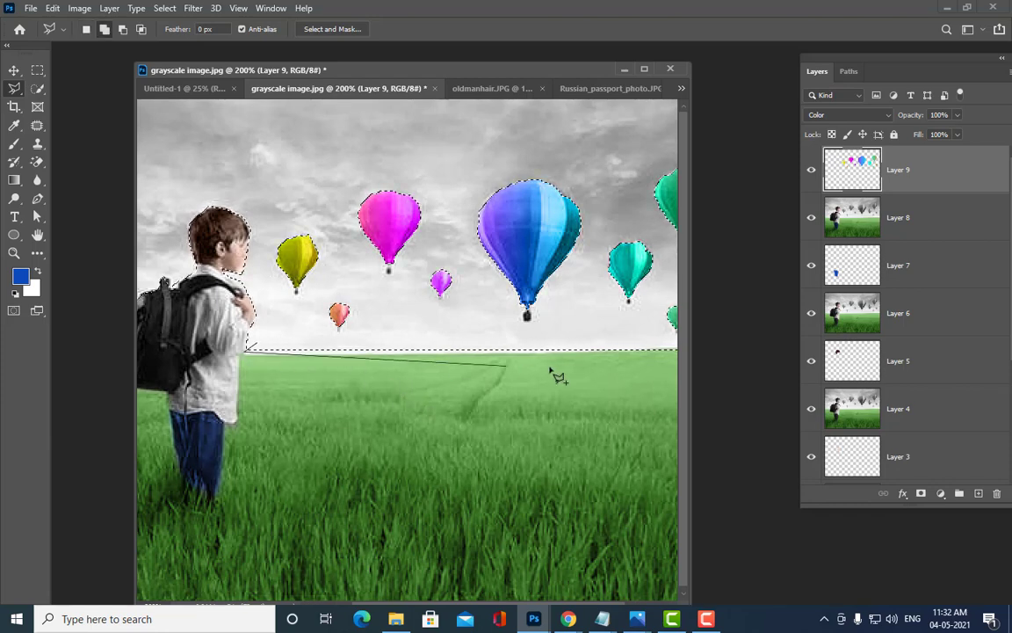
left_click(555, 353)
left_click(535, 340)
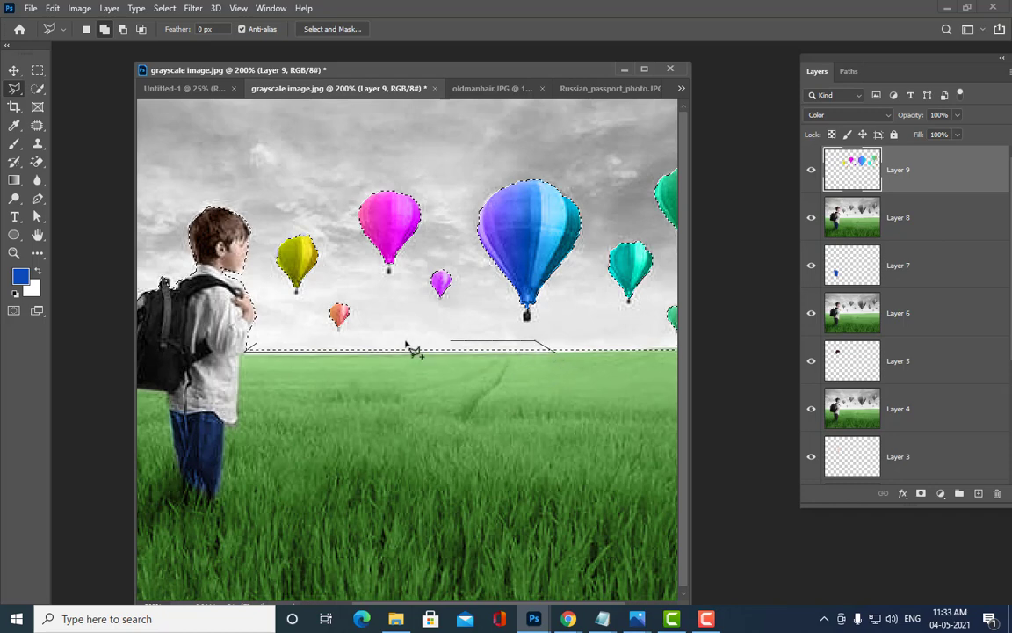
left_click(262, 346)
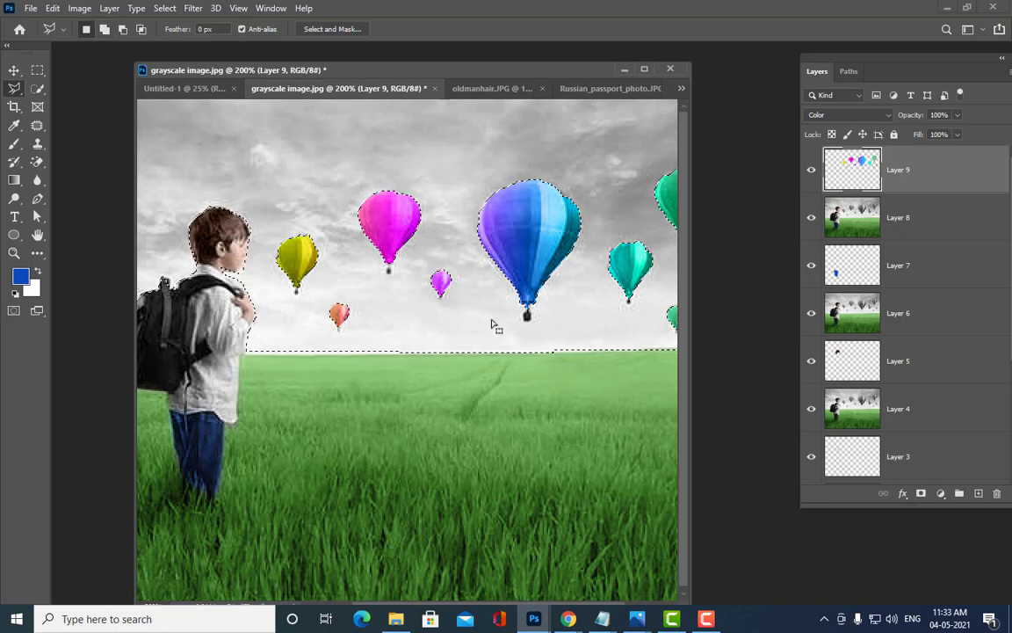
key("ctrl+minus")
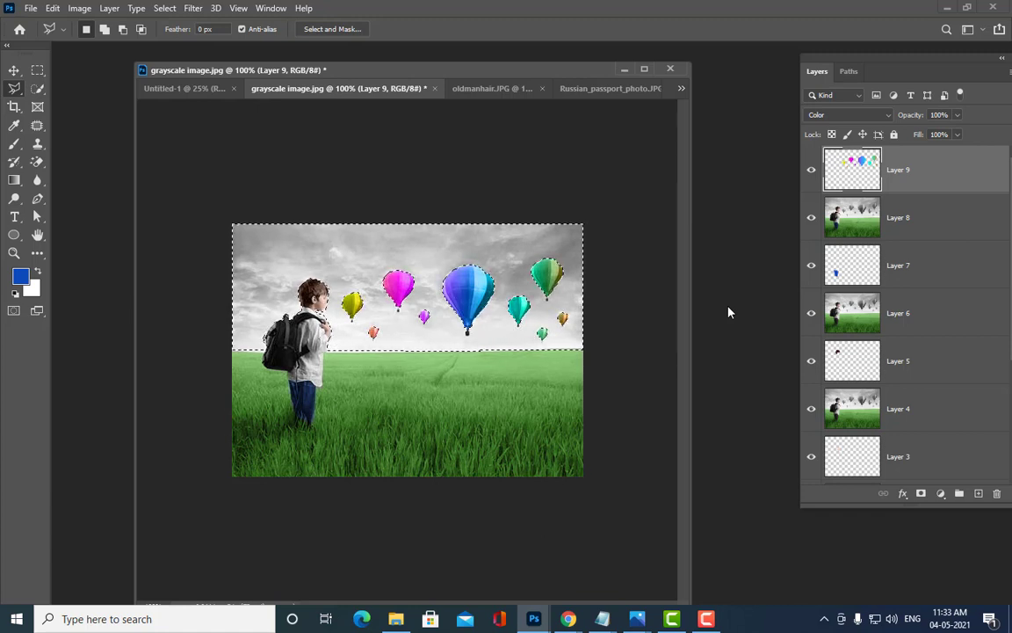
left_click_drag(832, 61, 767, 65)
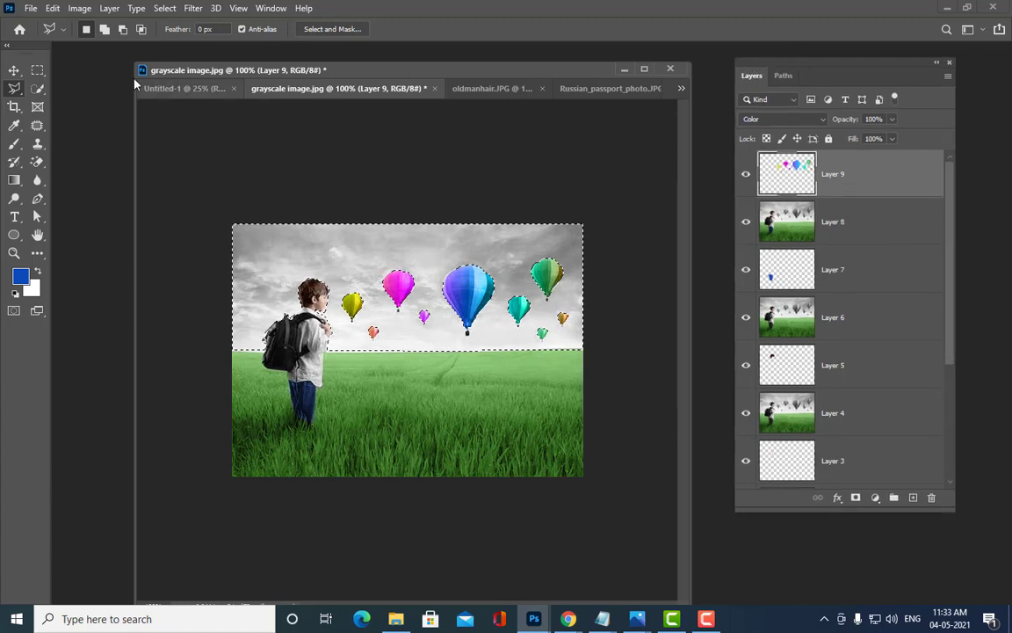
Step: Apply a feather to the sky selection
left_click(38, 69)
right_click(355, 247)
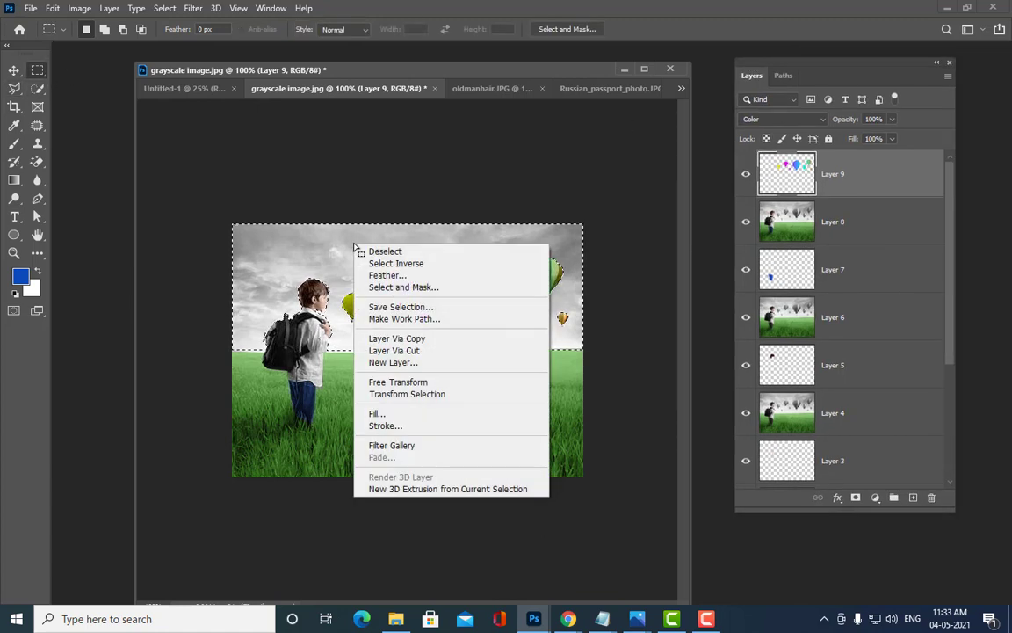
left_click(387, 275)
left_click(736, 81)
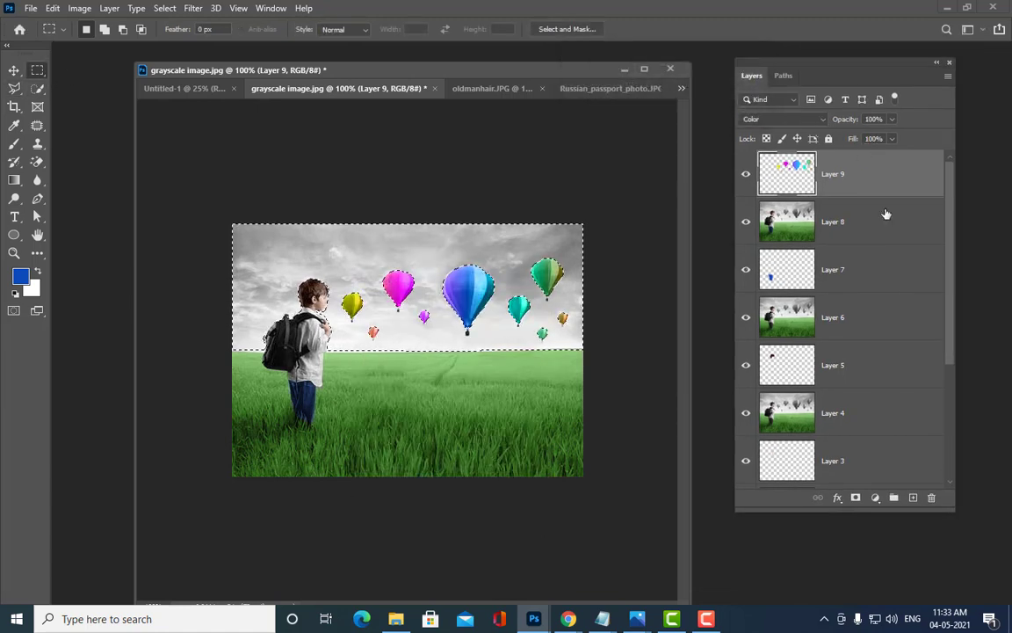
Step: On a new Layer 10, fill the sky selection with light blue #b6cdf8 and deselect
left_click(912, 498)
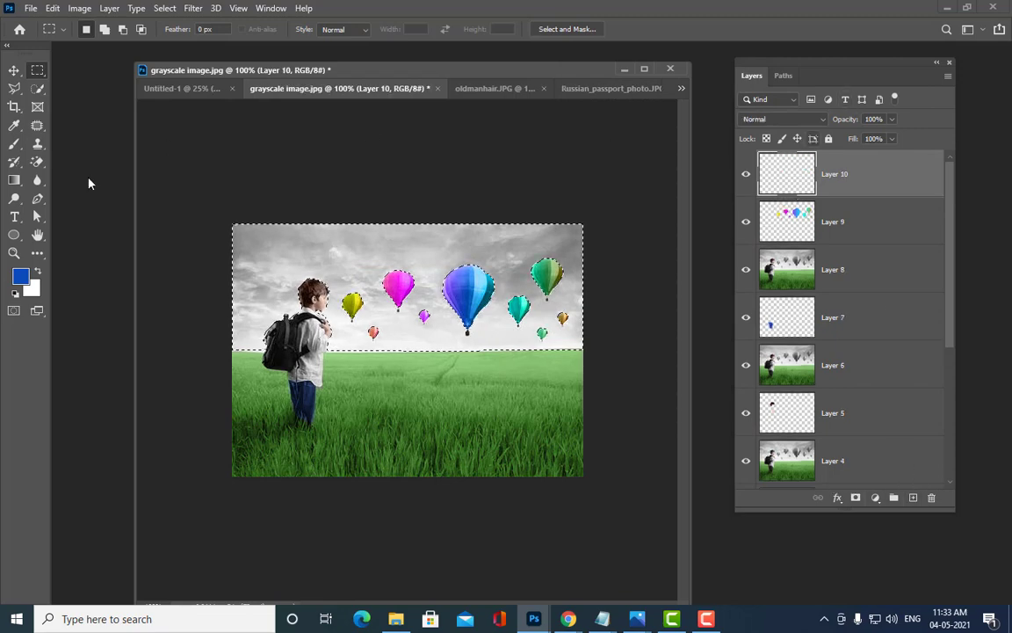
key("i")
left_click(20, 276)
left_click_drag(545, 43, 680, 46)
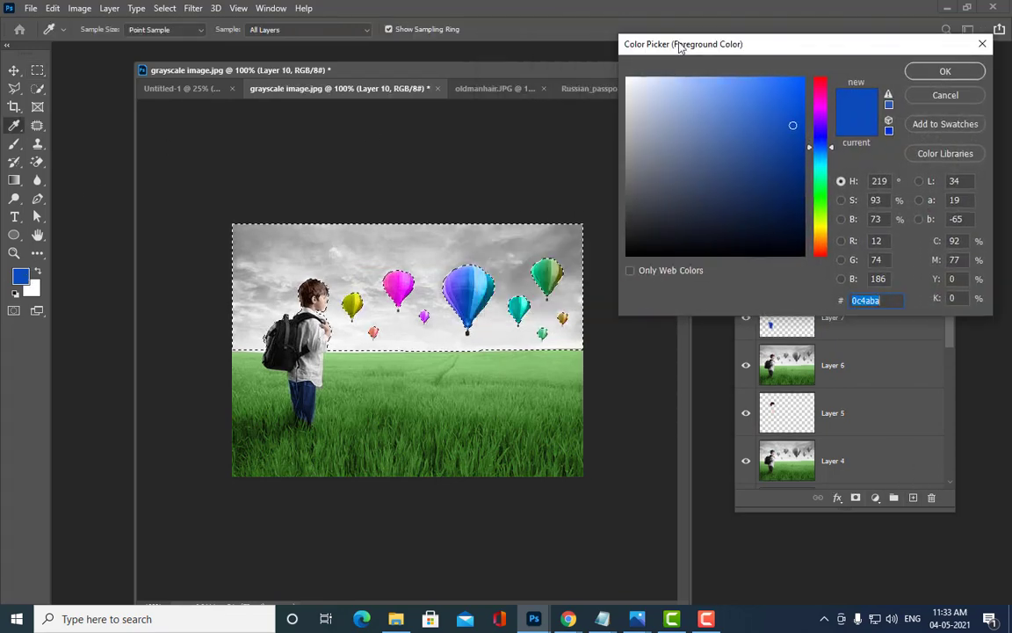
left_click(691, 81)
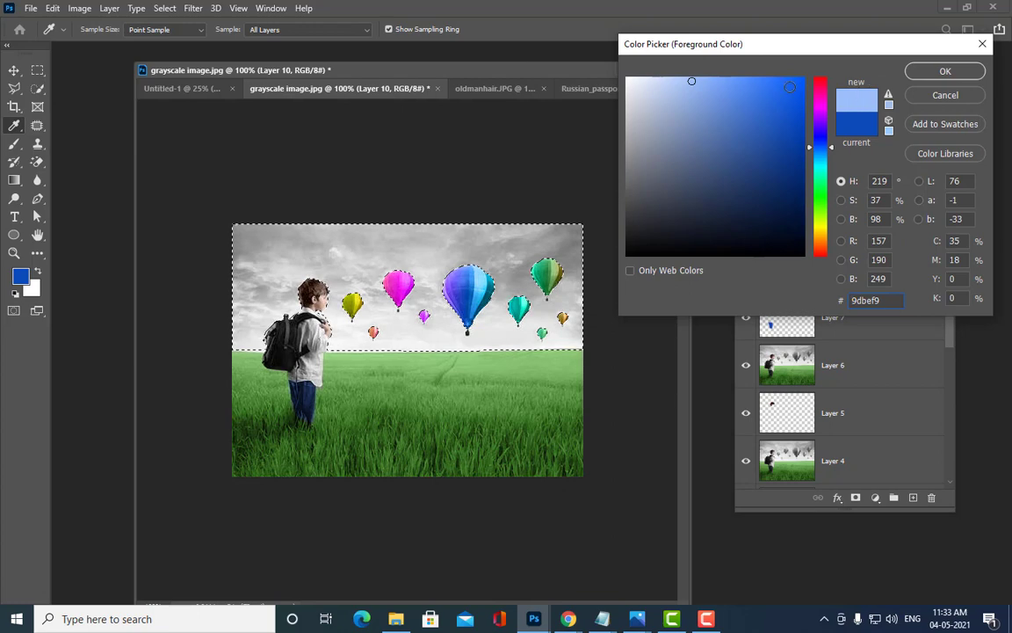
left_click(673, 82)
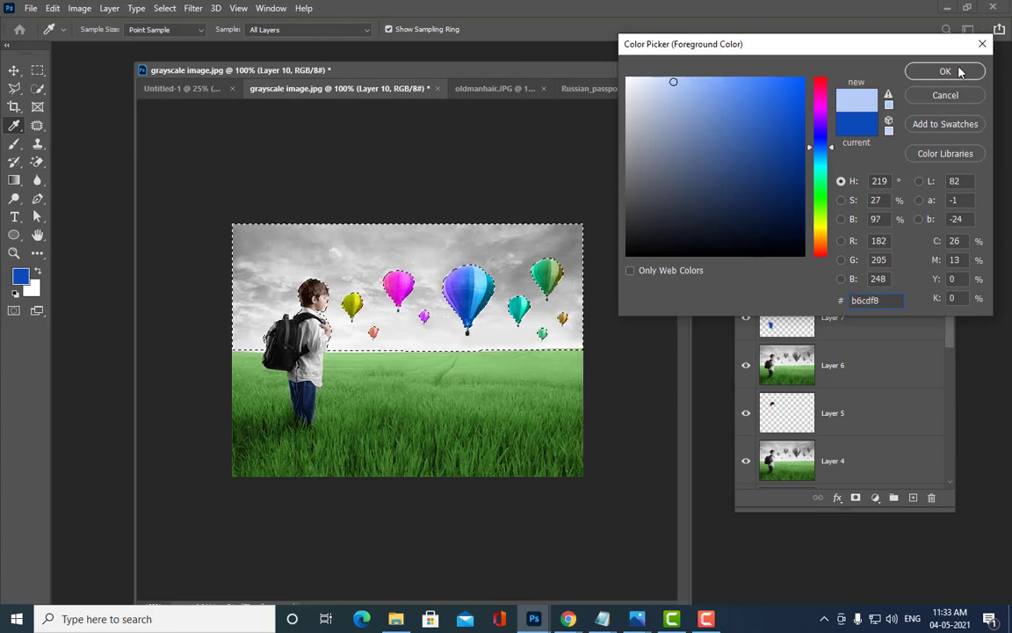
left_click(946, 71)
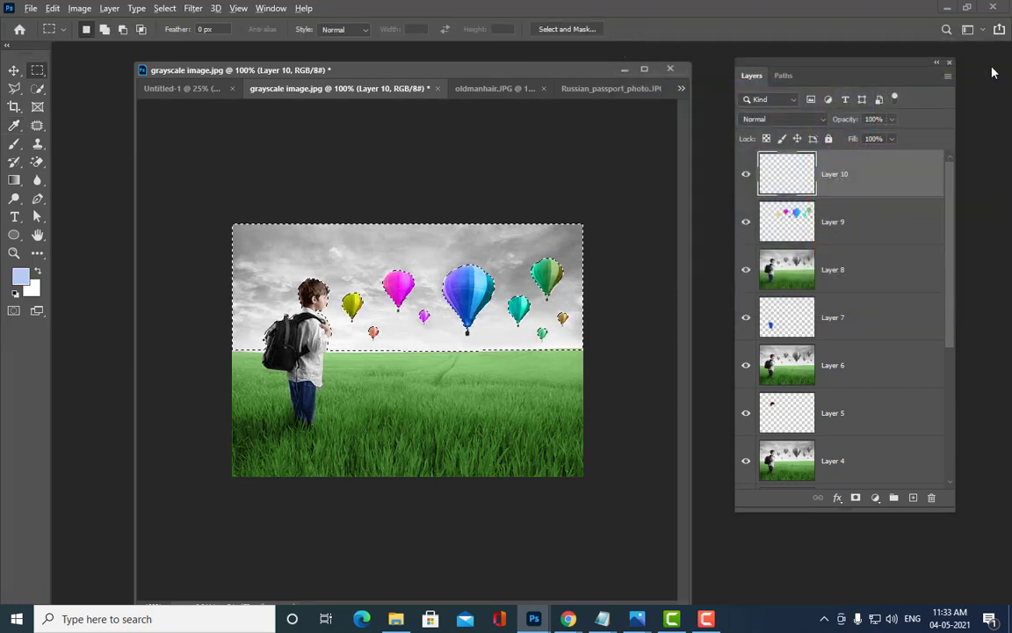
key("alt+BackSpace")
key("ctrl+d")
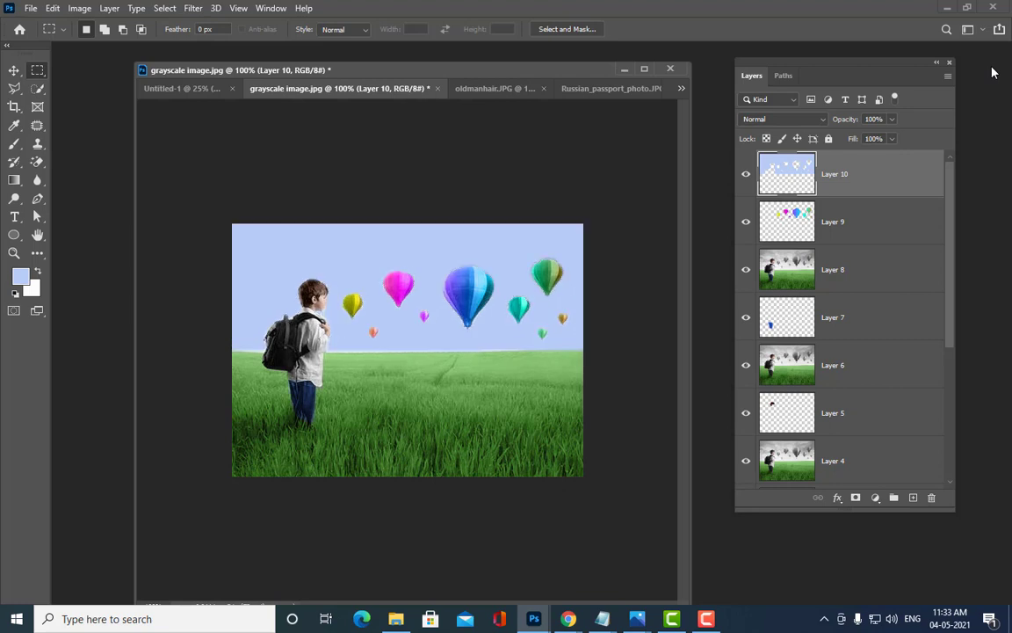
Step: Set Layer 10 to Color blend mode and reload its sky area as a selection
left_click(789, 119)
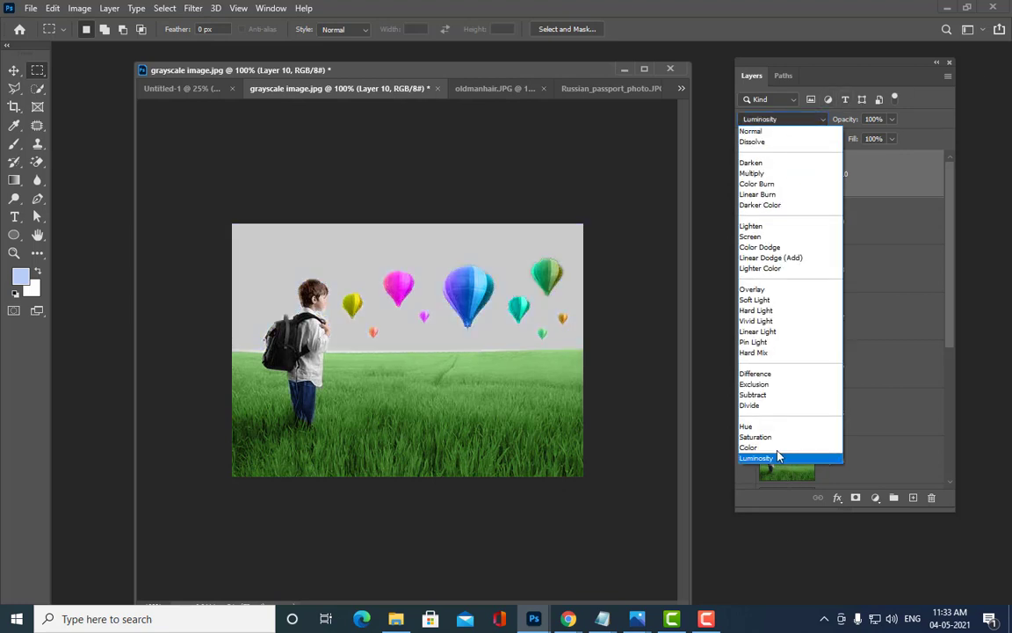
left_click(777, 449)
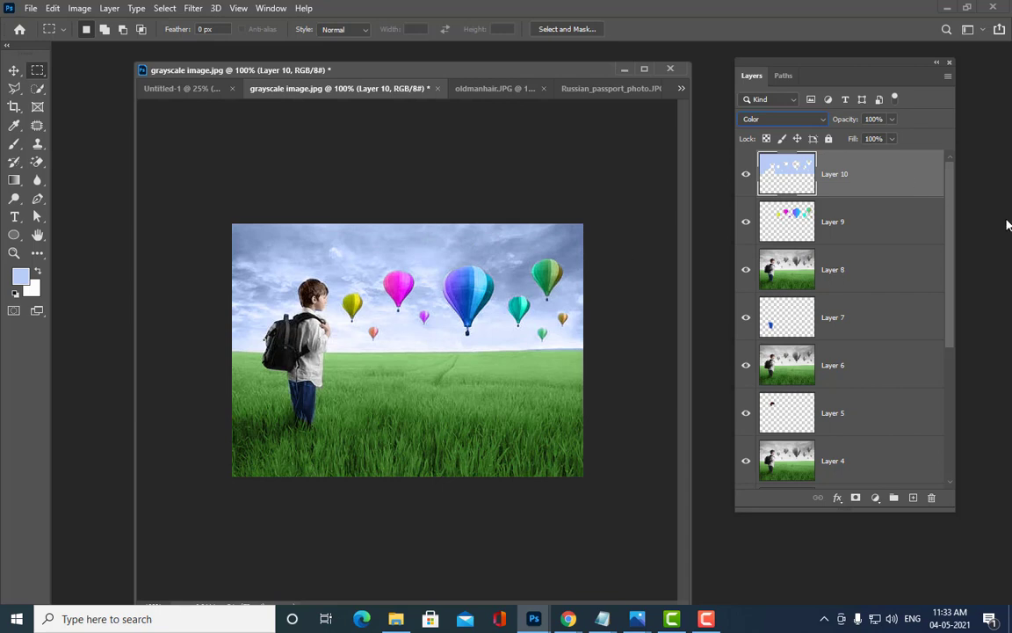
key("ctrl+j")
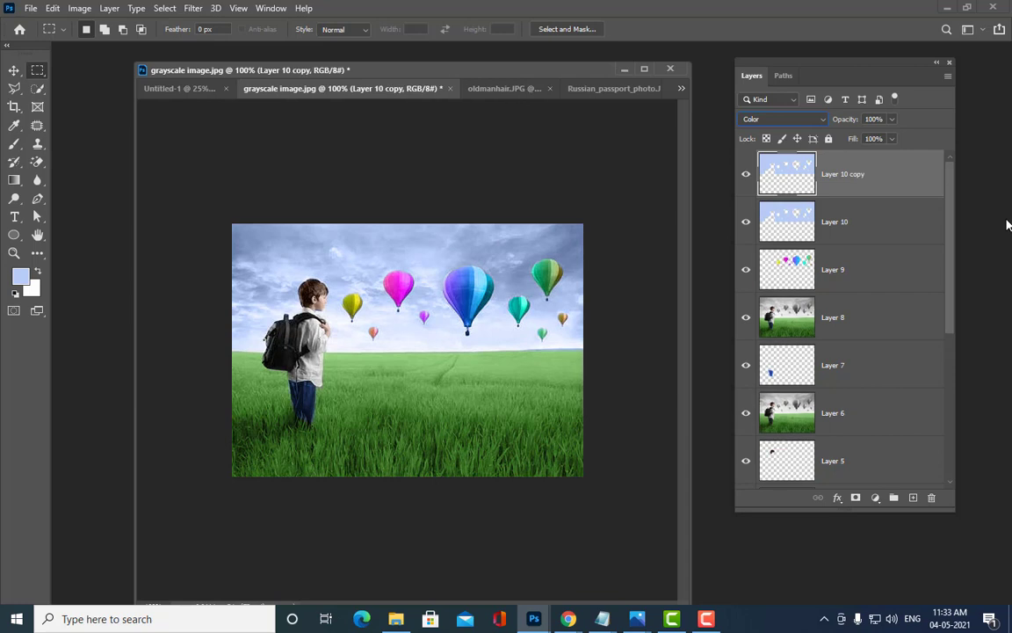
key("ctrl+z")
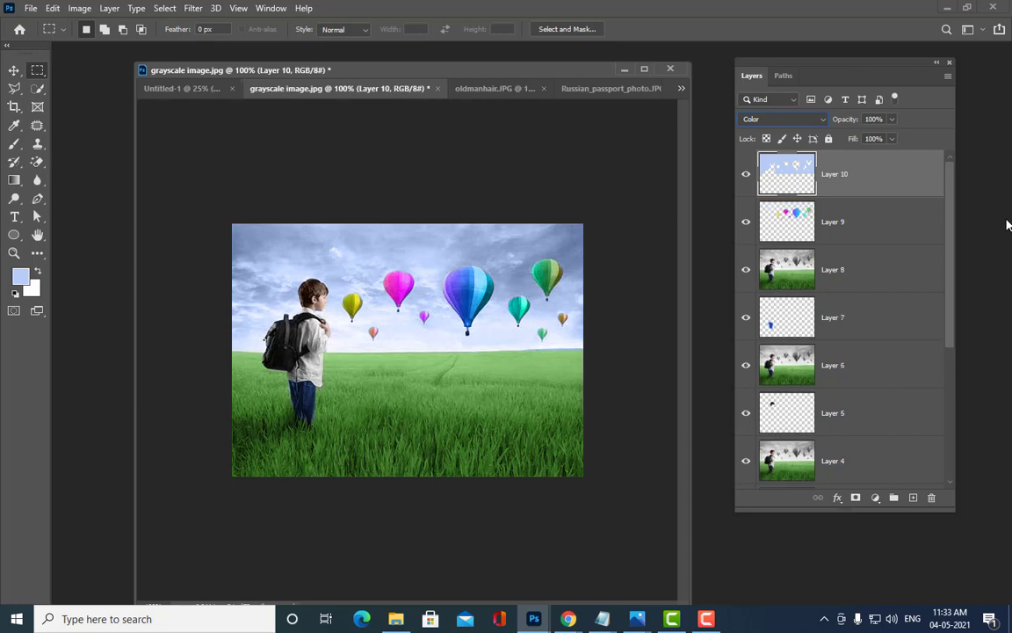
left_click(766, 120)
left_click(771, 120)
left_click(788, 172, "ctrl")
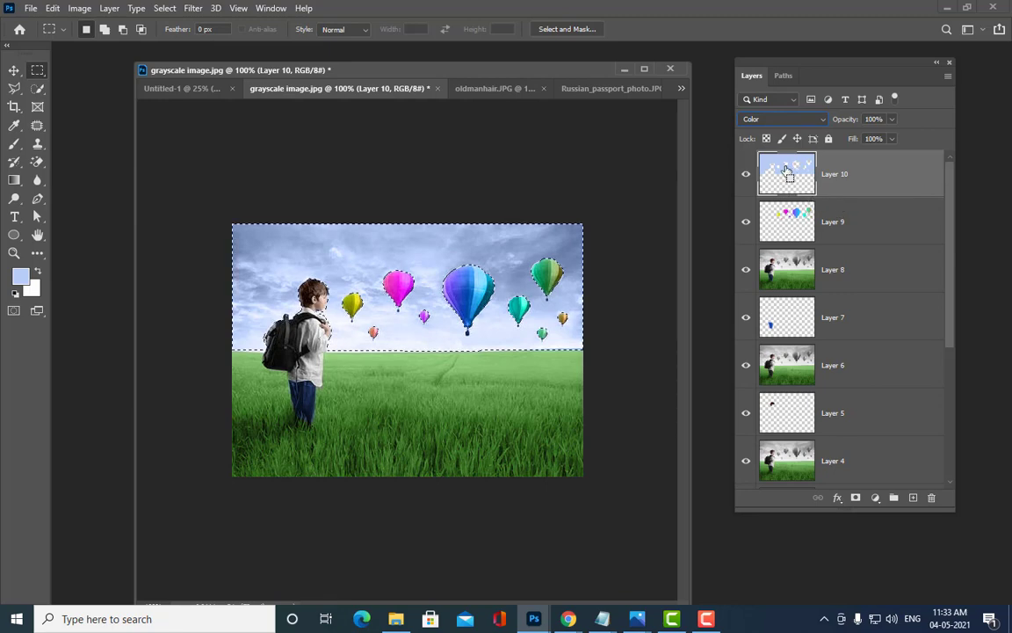
Step: Try filling the sky with blue #508bf6, then undo back to the paler blue tint
left_click(20, 277)
left_click(746, 83)
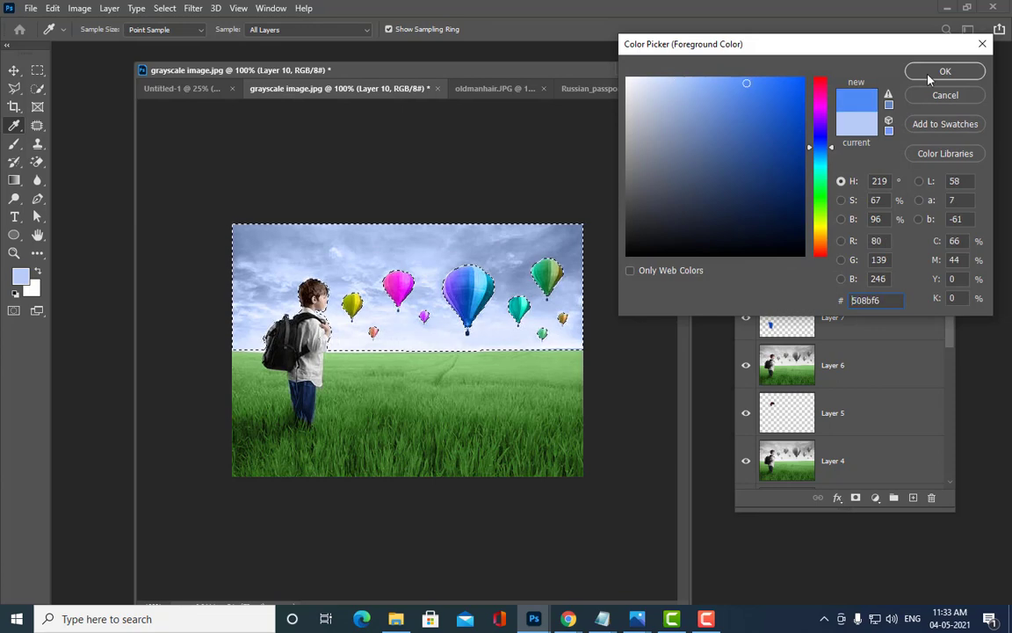
left_click(940, 71)
key("alt+BackSpace")
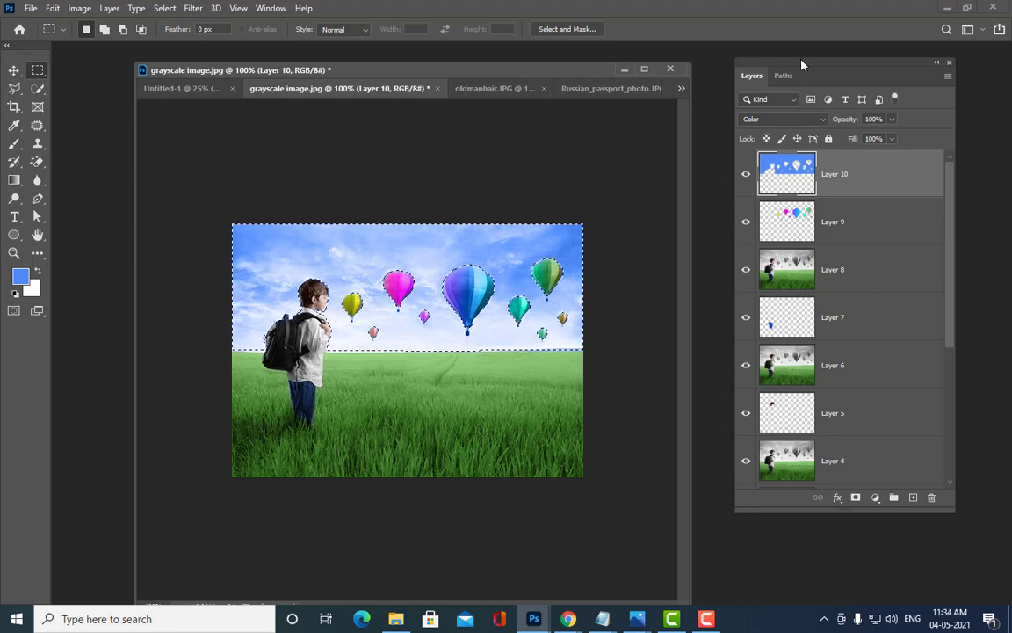
key("ctrl+z")
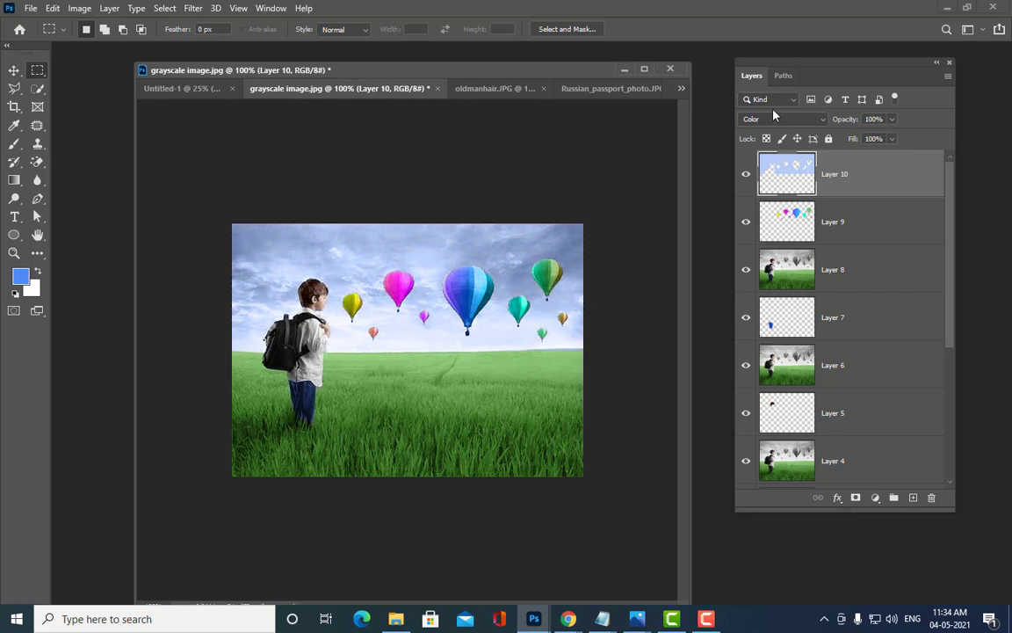
left_click_drag(756, 61, 738, 64)
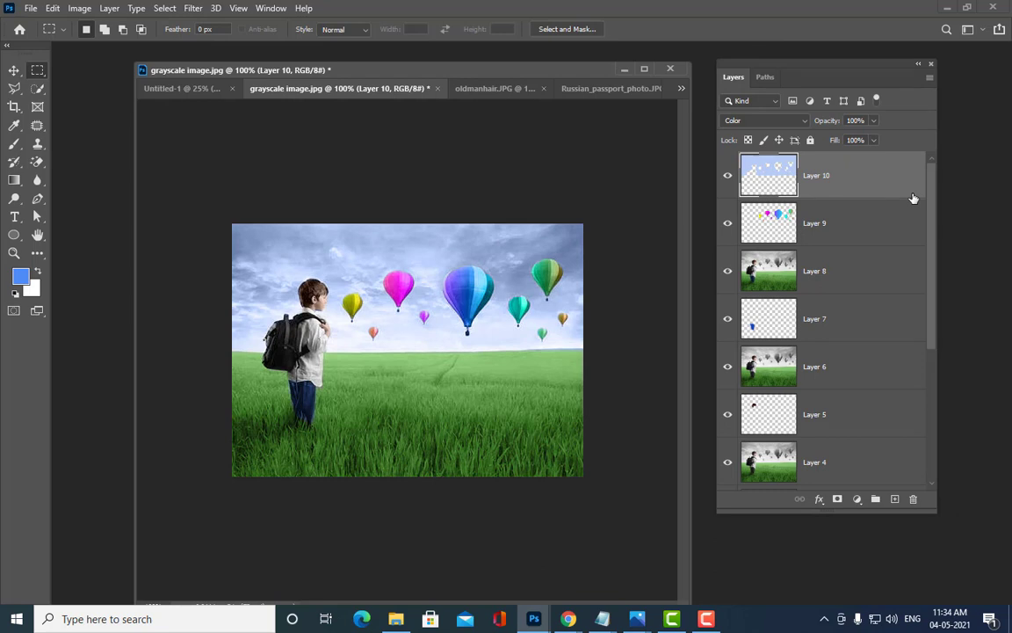
Step: Stamp all visible layers into a merged layer and create a new 297 x 210 mm document
key("ctrl+shift+alt+e")
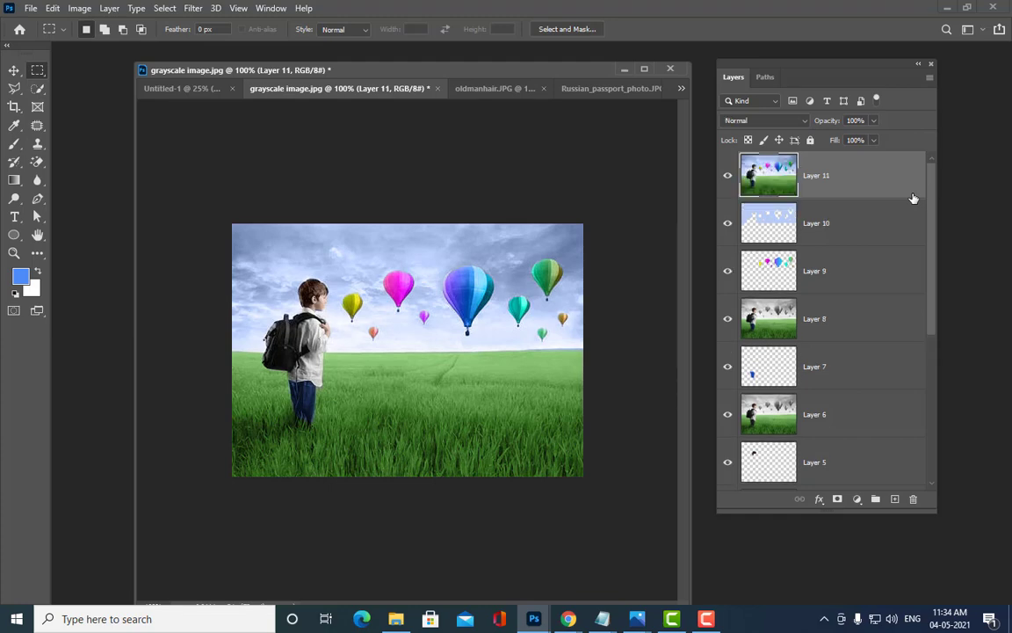
left_click(30, 9)
left_click(44, 23)
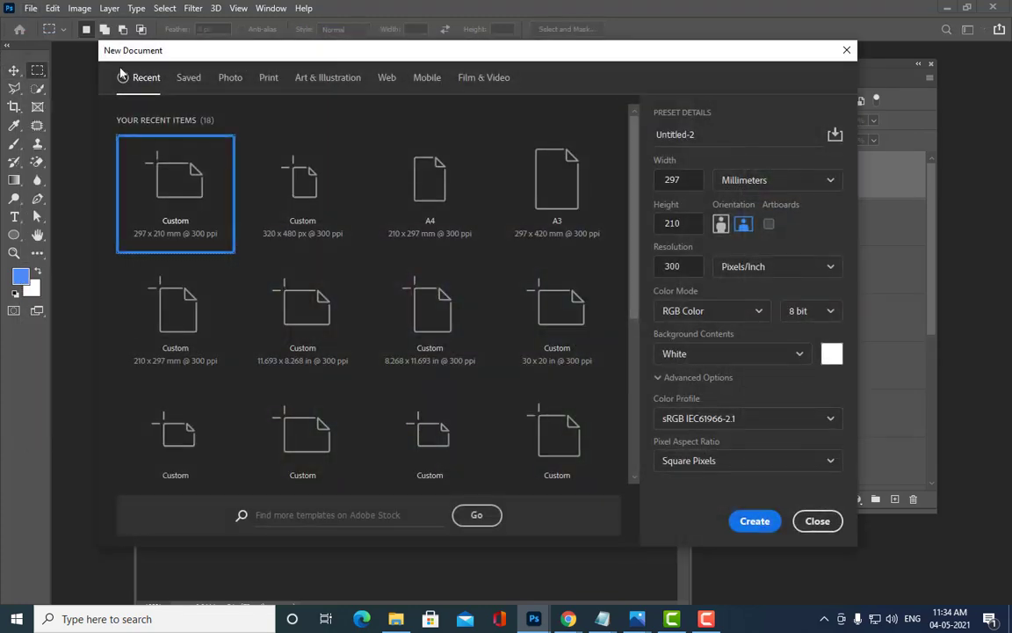
left_click(764, 522)
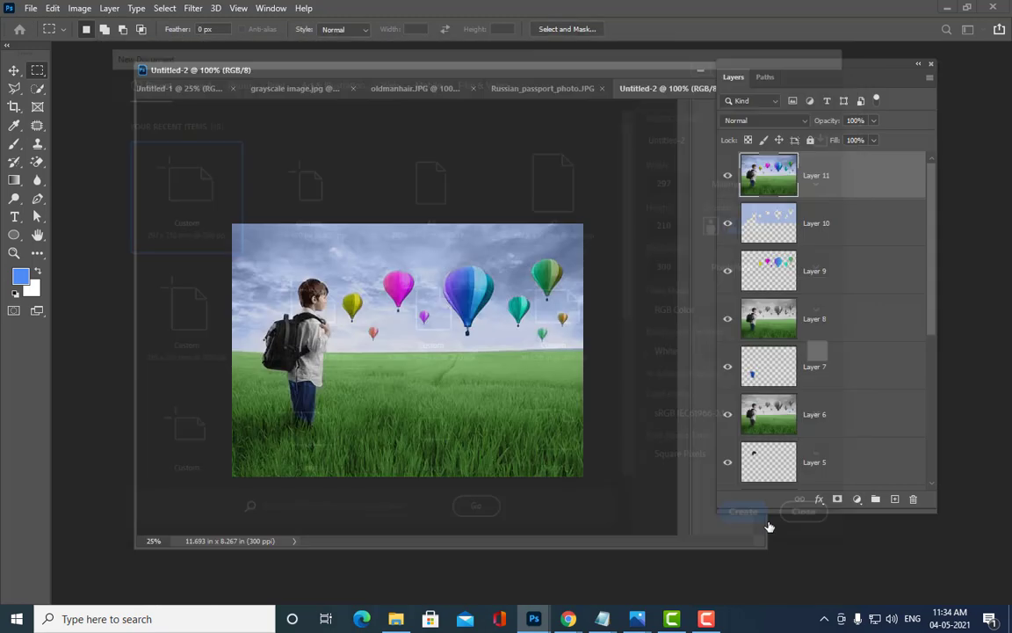
Step: Copy the merged colour image and the grayscale Layer 0 into Untitled-2
left_click_drag(659, 92, 3, 156)
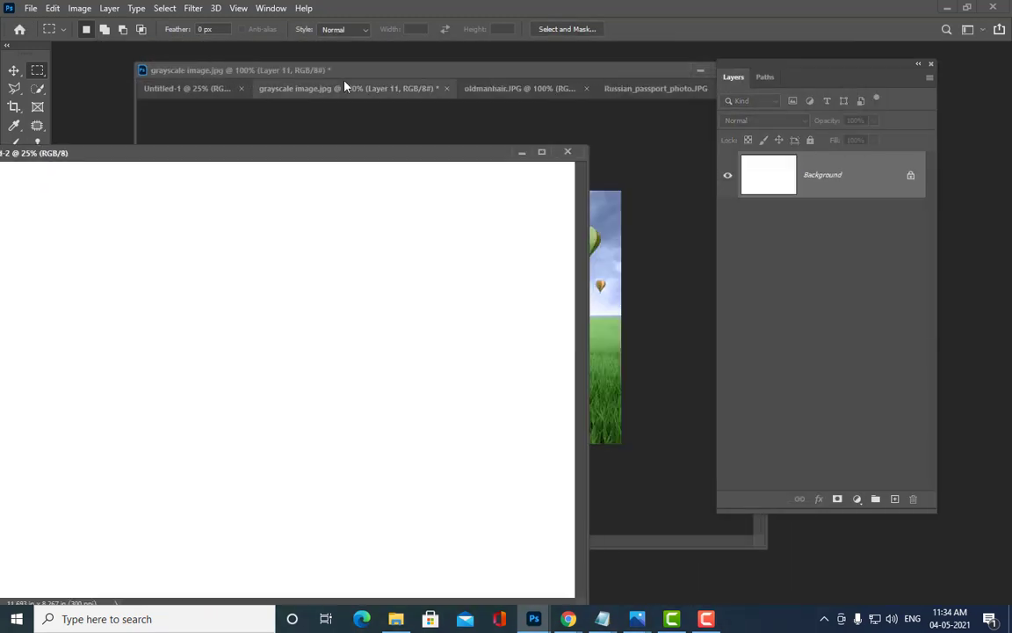
left_click_drag(365, 73, 540, 68)
left_click_drag(774, 182, 254, 391)
left_click(13, 71)
left_click(557, 71)
scroll(834, 351, "down", 5)
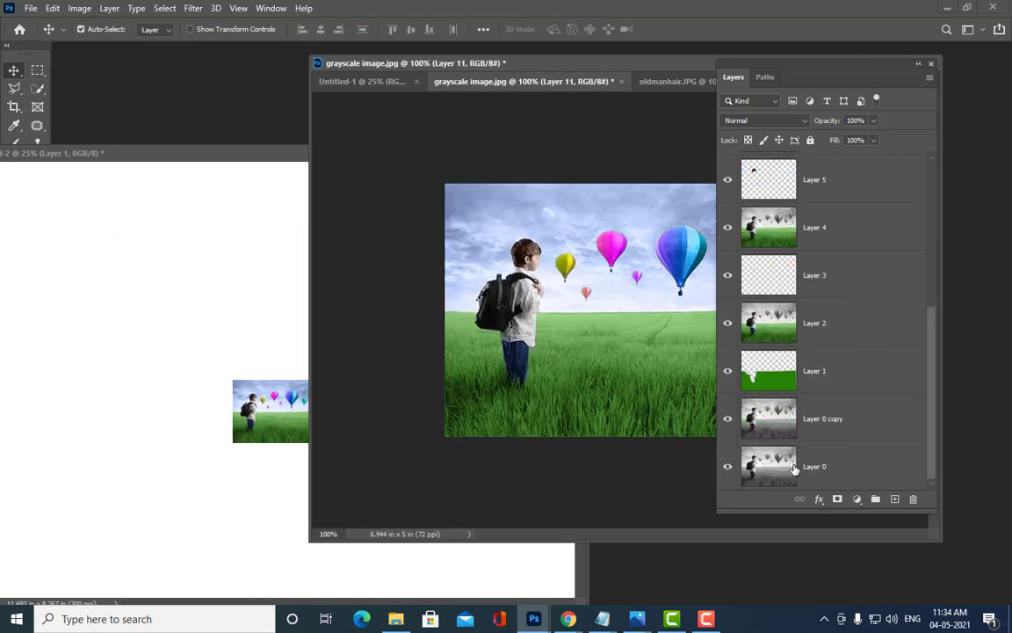
left_click(816, 468)
left_click_drag(815, 468, 186, 411)
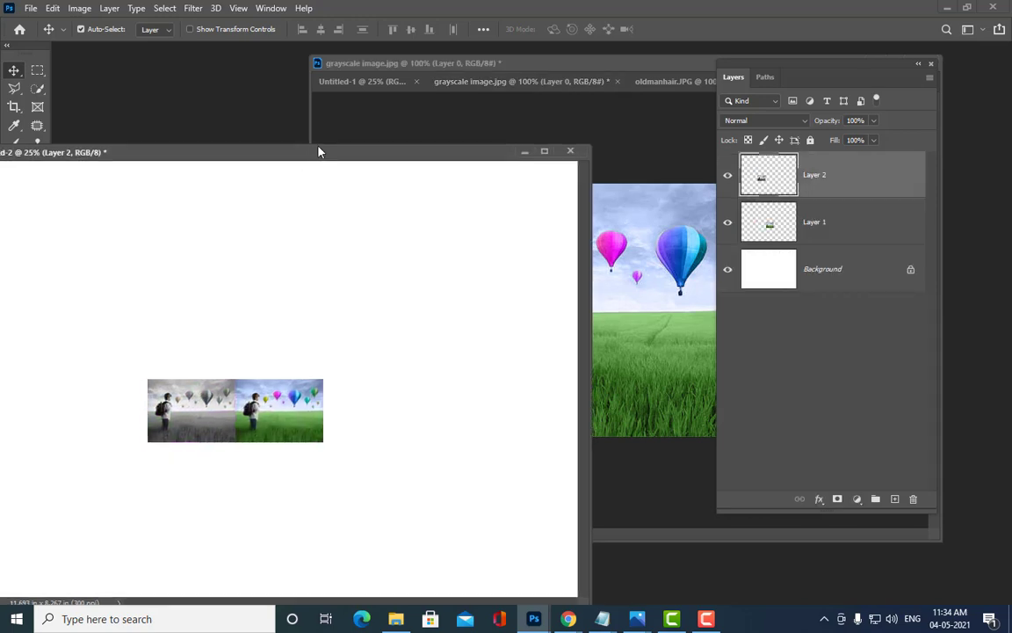
left_click_drag(319, 151, 451, 95)
Step: Scale both images together to span the page width and commit the transform
left_click(859, 224, "shift")
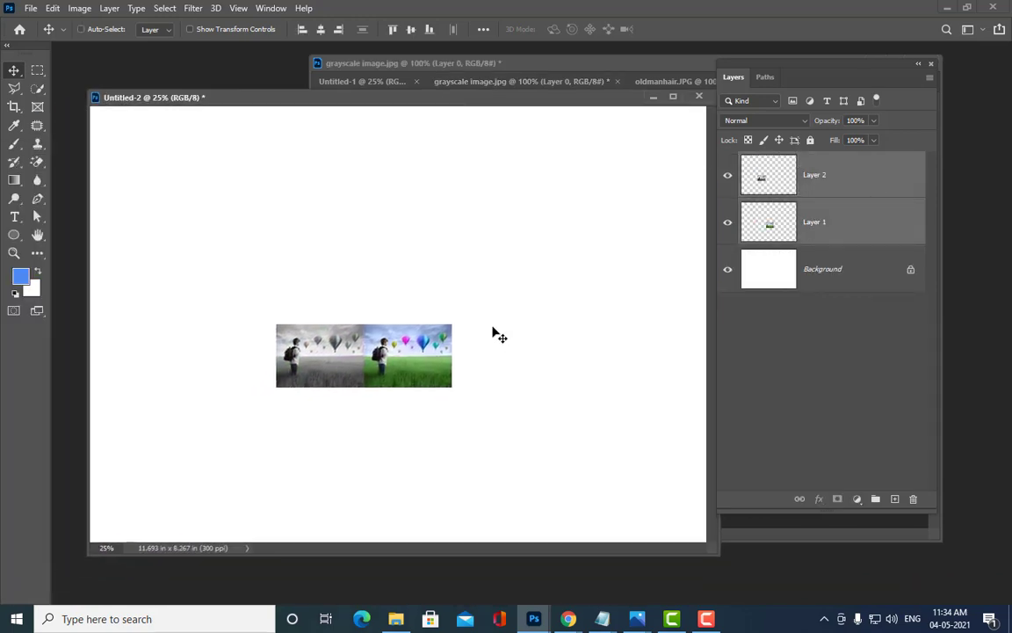
key("ctrl+t")
left_click_drag(452, 390, 664, 501)
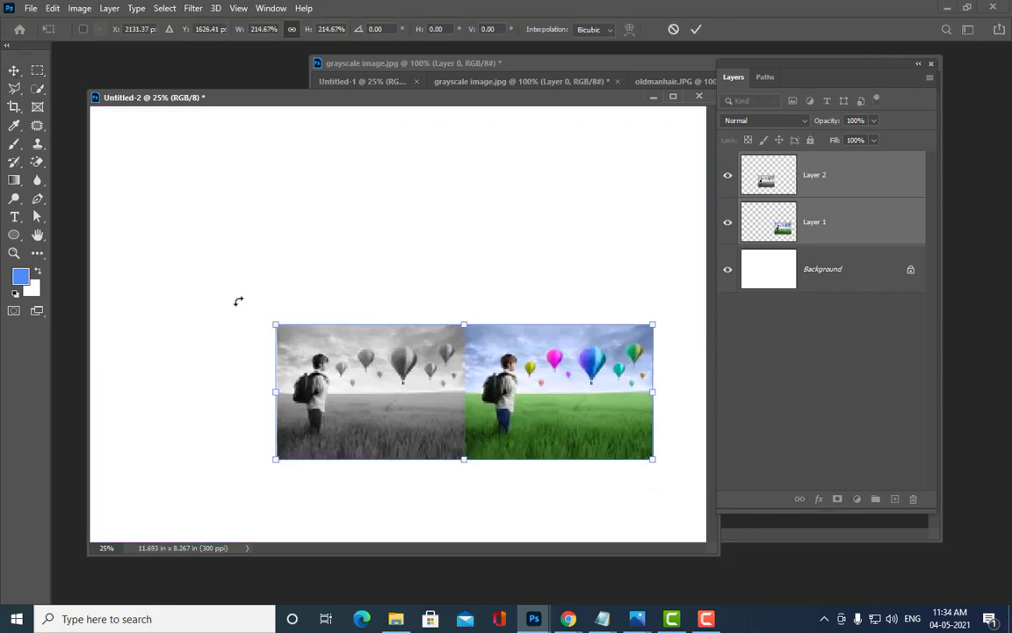
left_click_drag(249, 291, 124, 203)
left_click_drag(527, 355, 538, 335)
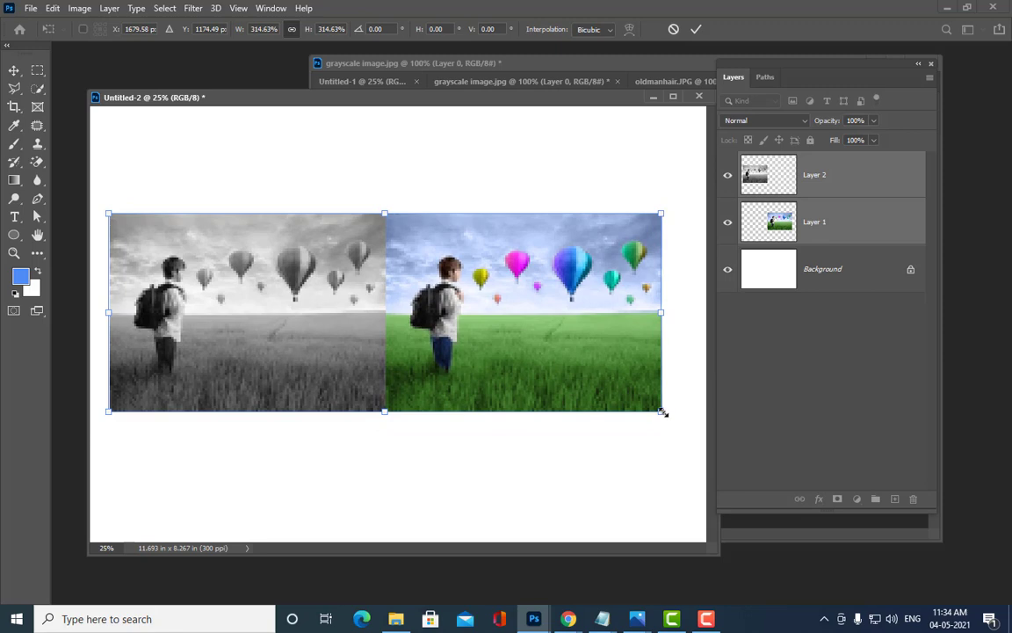
left_click_drag(661, 411, 703, 426)
left_click_drag(107, 213, 91, 205)
left_click_drag(703, 427, 705, 428)
key("Return")
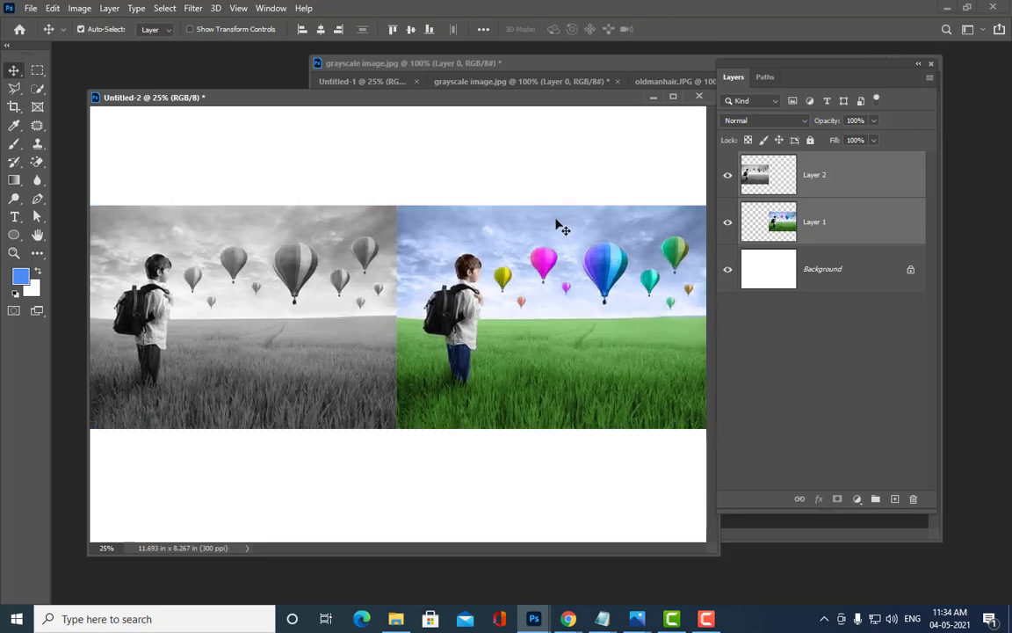
key("ctrl")
key("ctrl+minus")
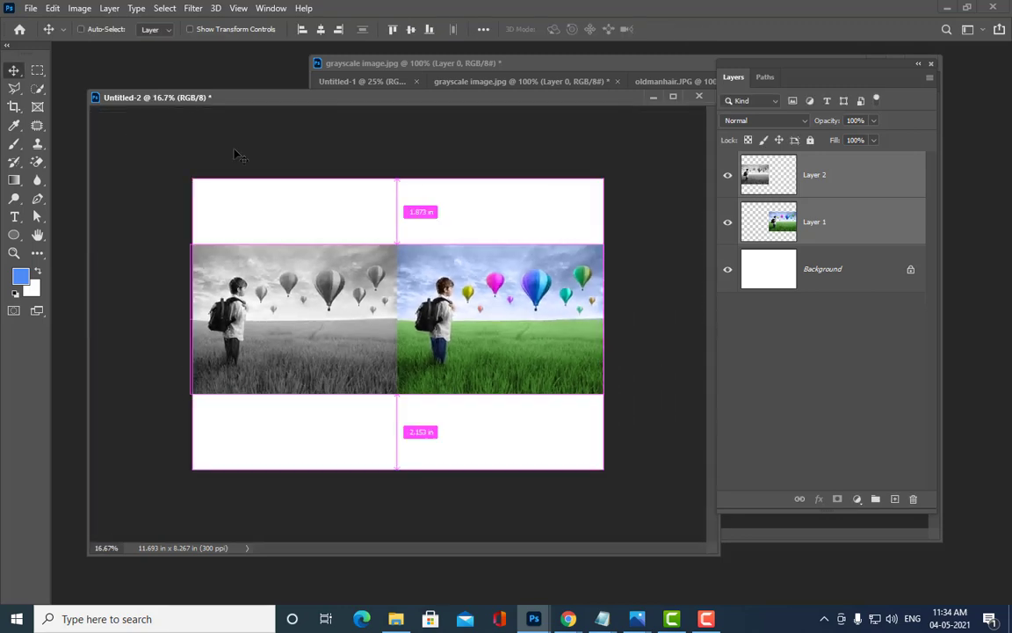
Step: Crop Untitled-2 to a rectangle around both images, removing the white bands
key("m")
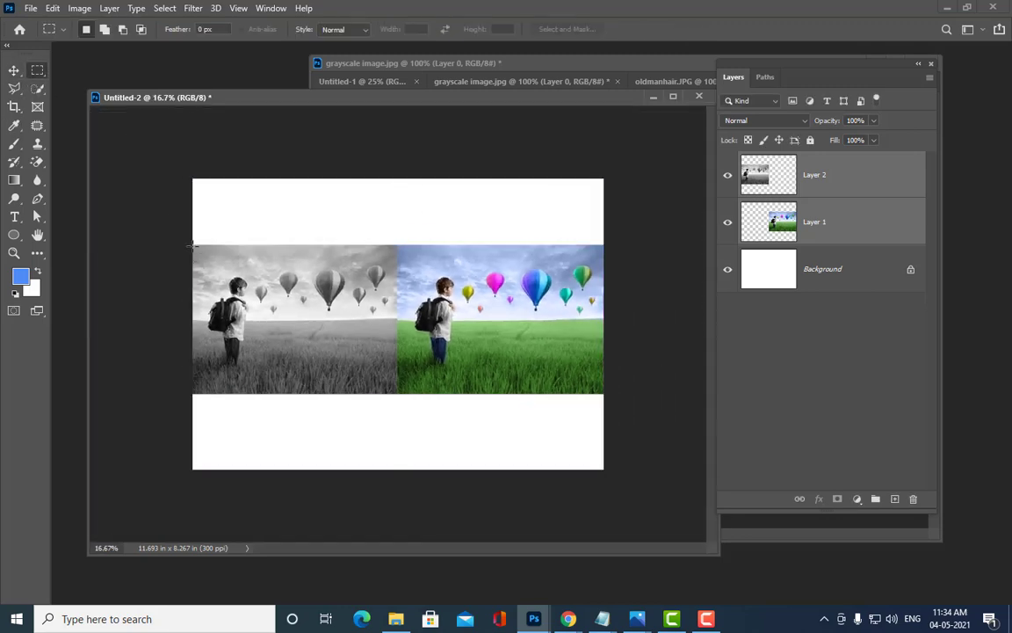
left_click_drag(194, 245, 607, 391)
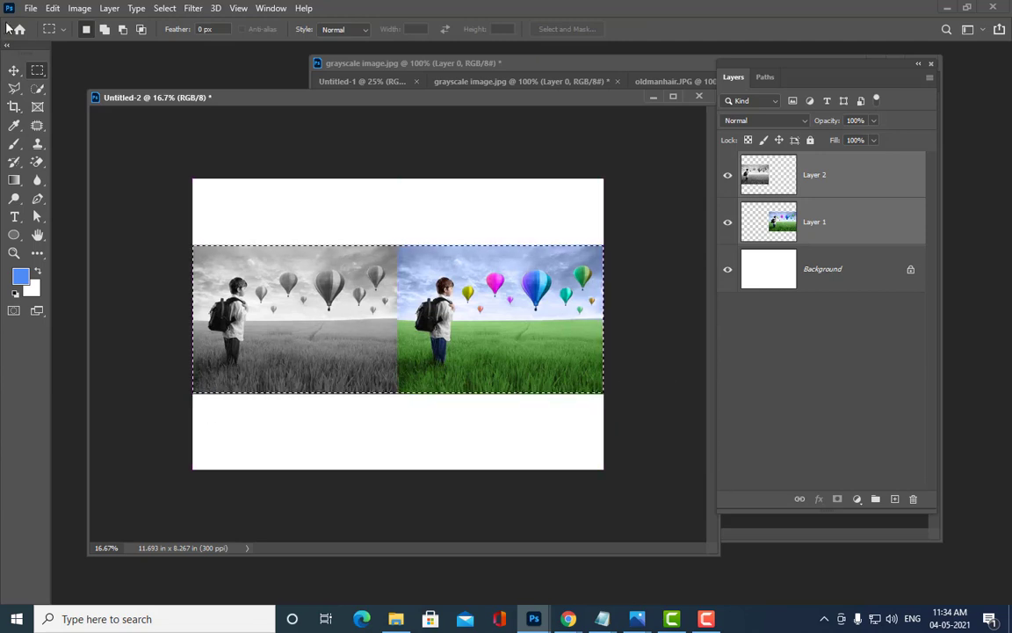
left_click(79, 8)
left_click(93, 154)
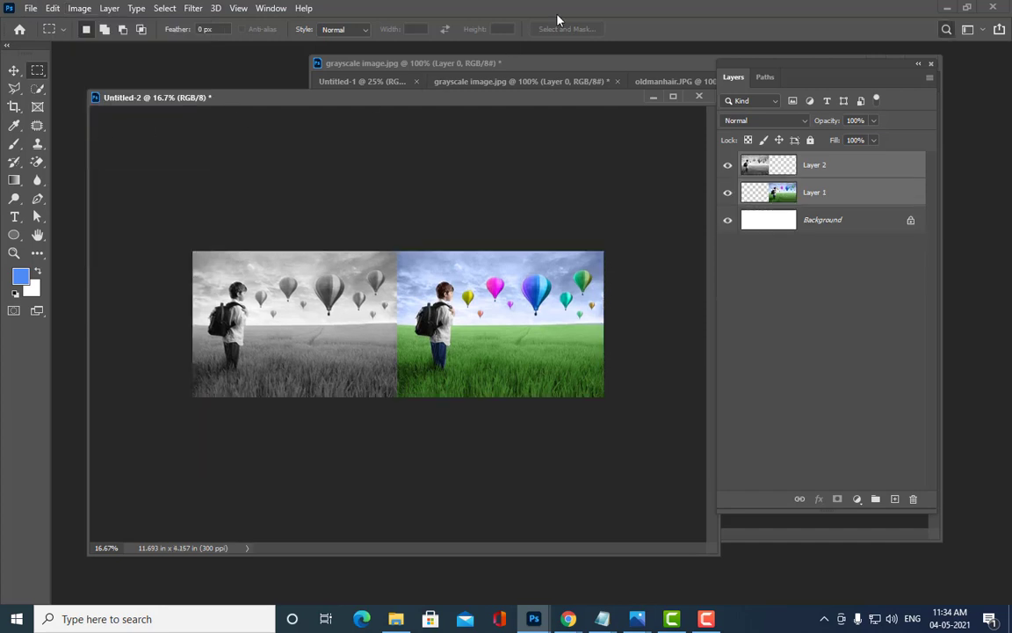
key("ctrl+f")
key("Escape")
key("ctrl+plus")
key("ctrl+plus")
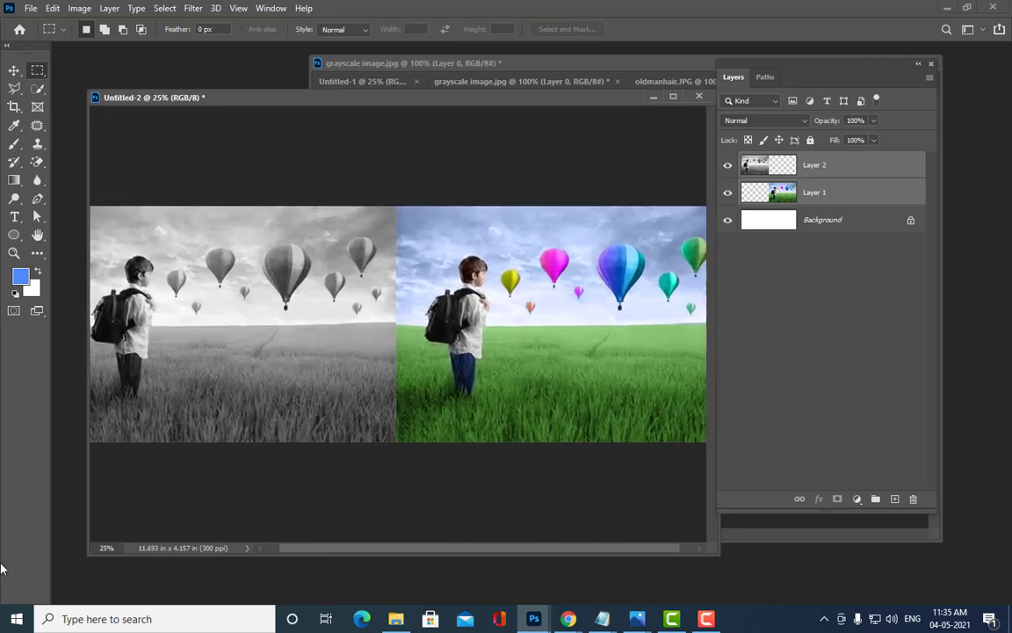
key("ctrl+minus")
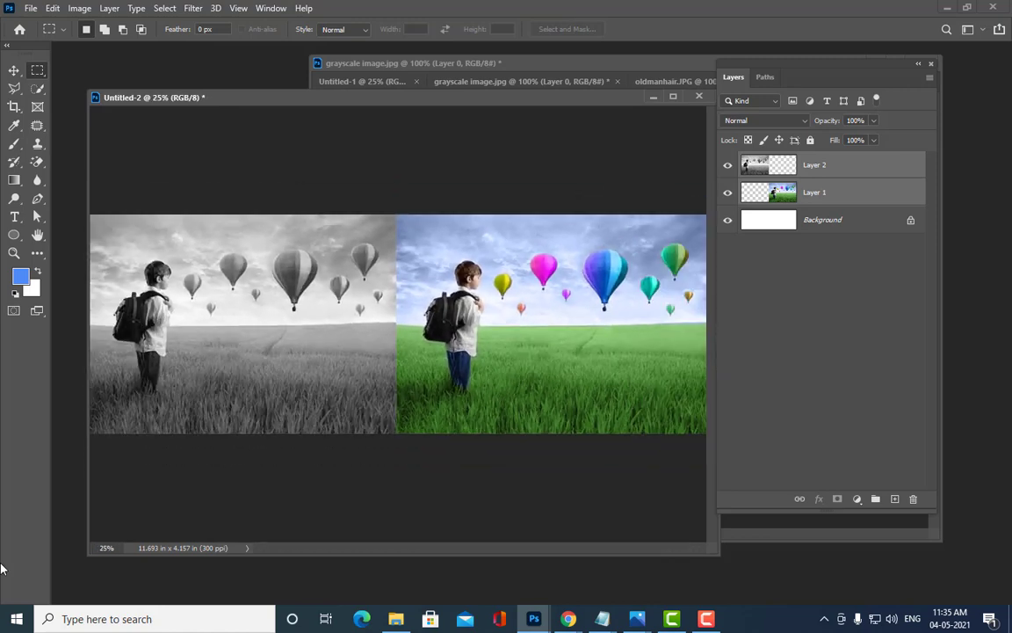
key("ctrl+minus")
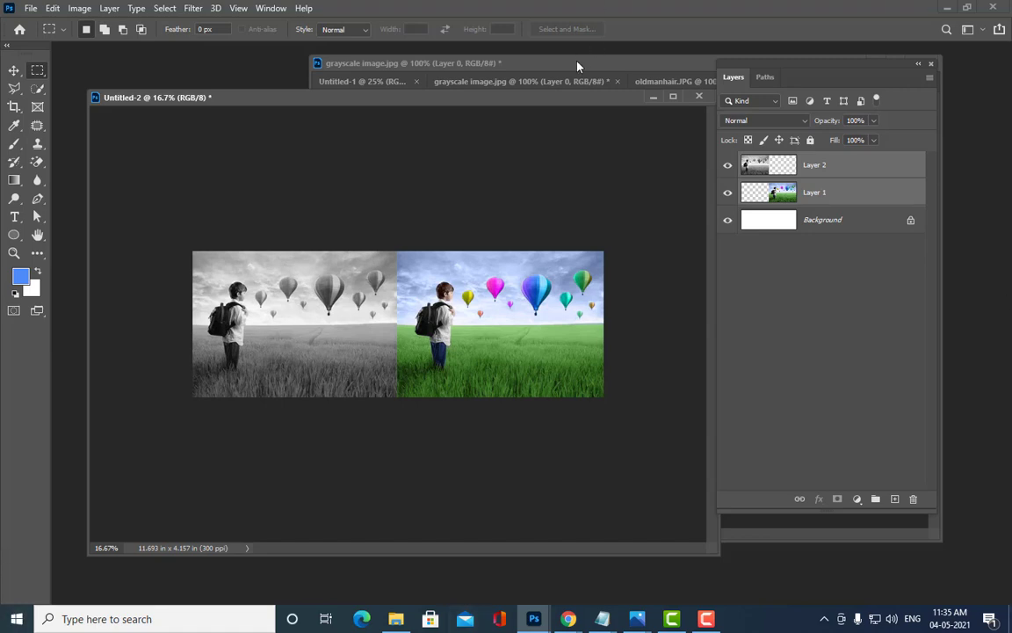
Step: In image.jpg, delete colour Layers 1 through 7
left_click_drag(577, 66, 357, 70)
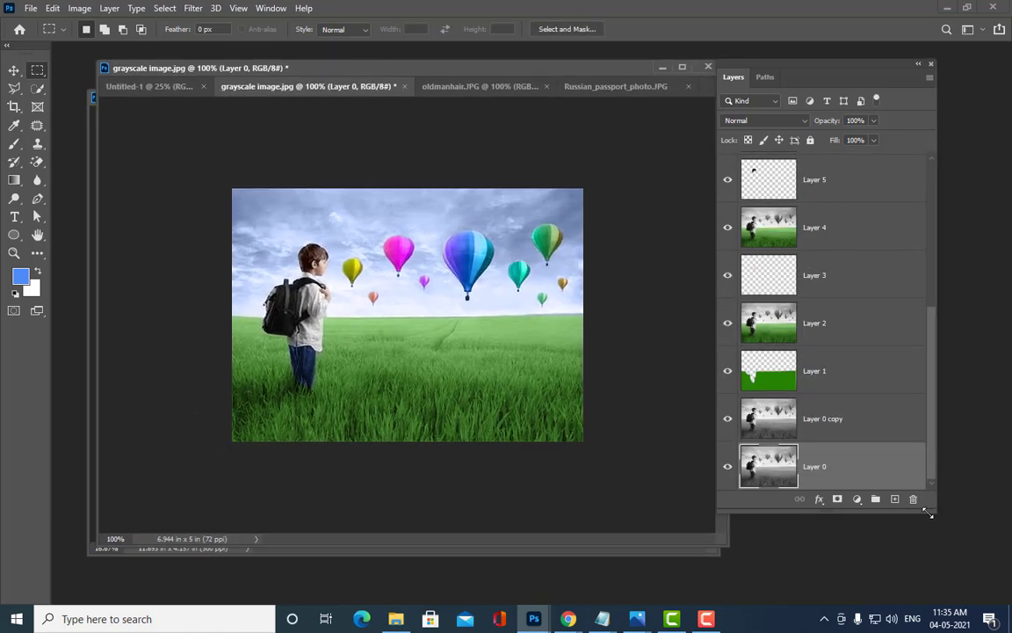
left_click_drag(928, 512, 946, 600)
left_click(885, 178)
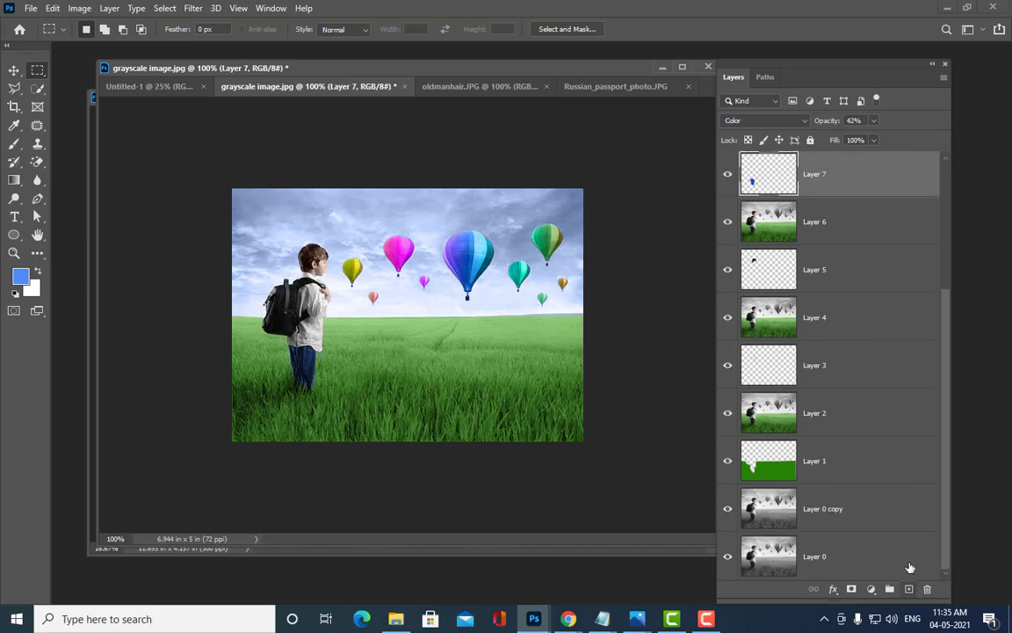
left_click(864, 466, "shift")
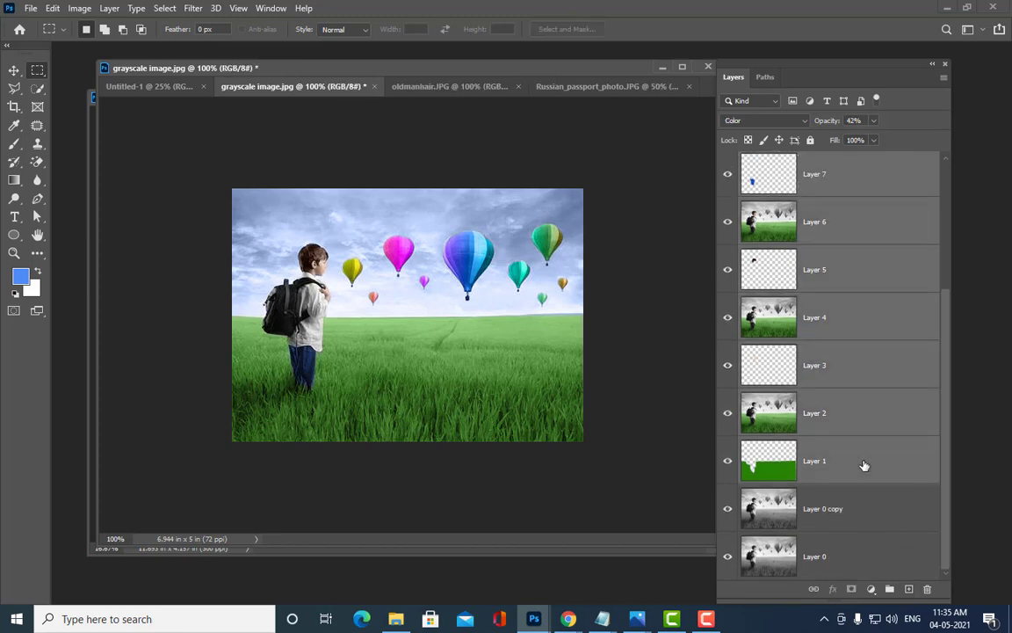
key("Delete")
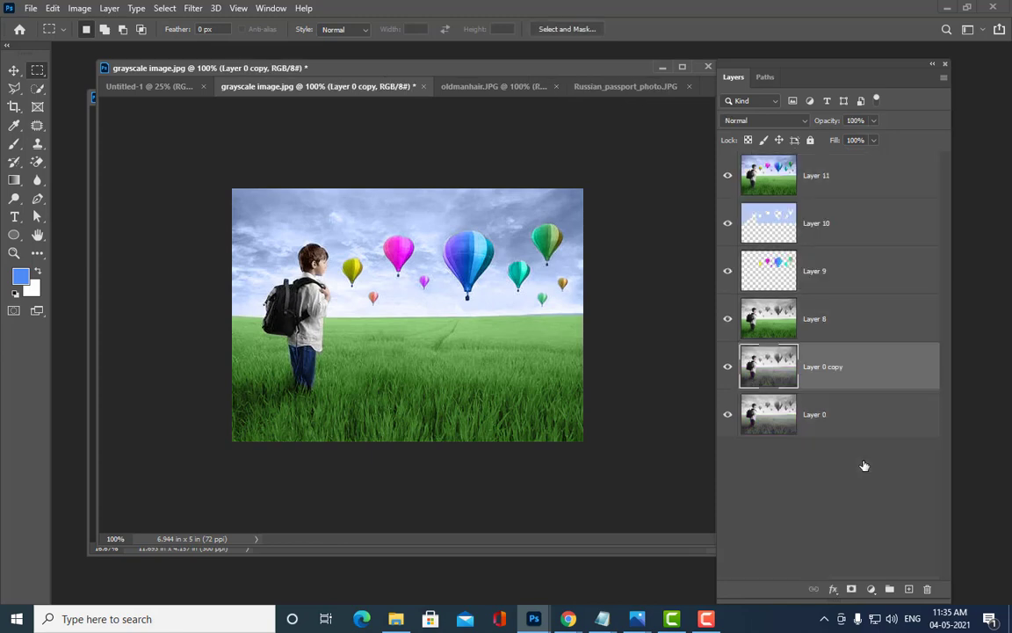
Step: Delete Layers 8 through 11, keeping Layer 0 copy
left_click(771, 169)
left_click(887, 368, "shift")
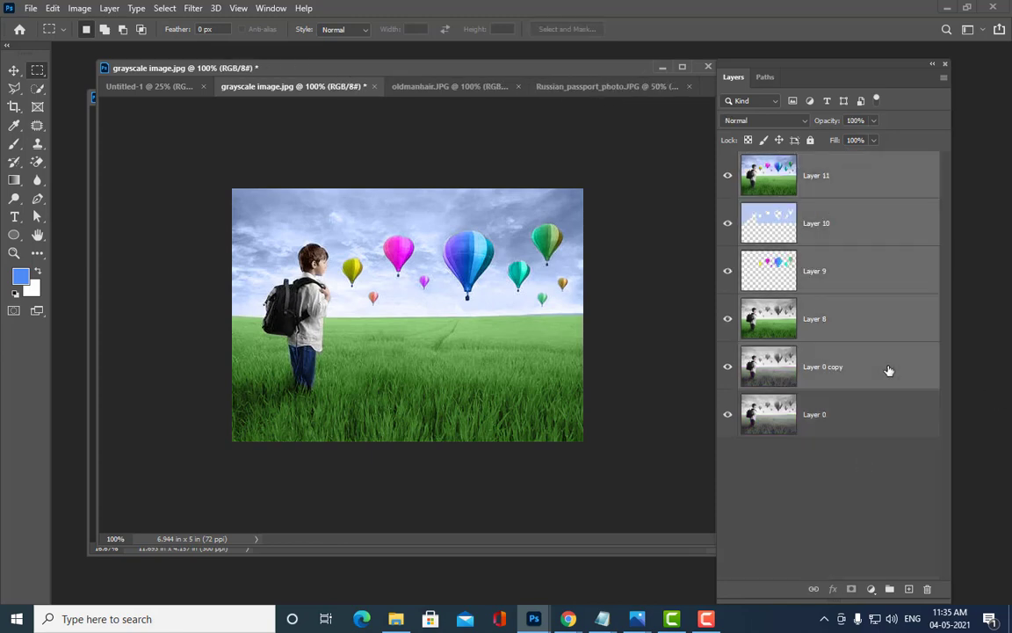
left_click(885, 333, "shift")
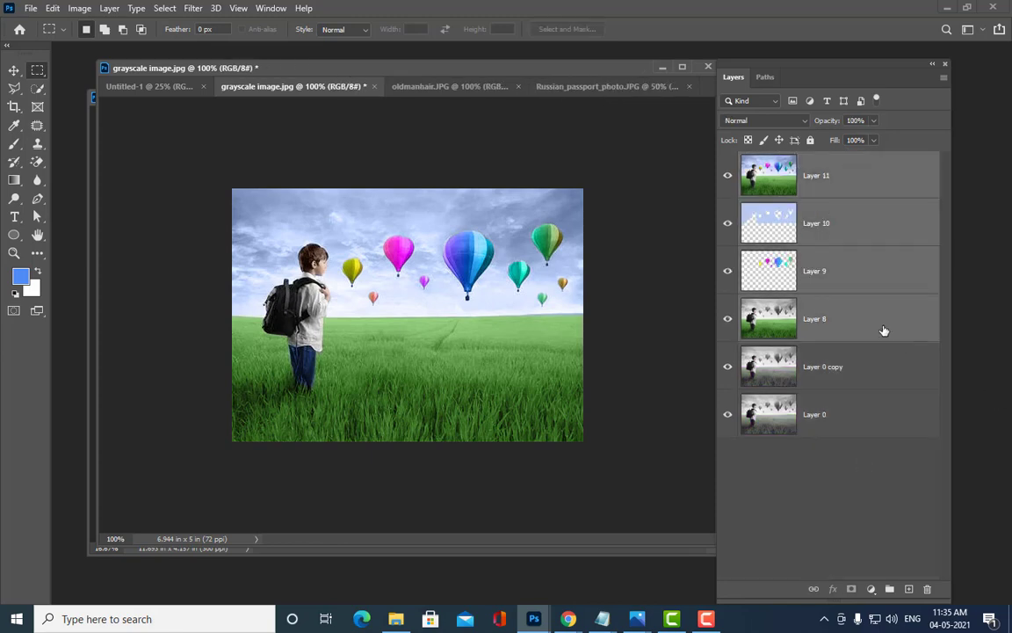
key("Delete")
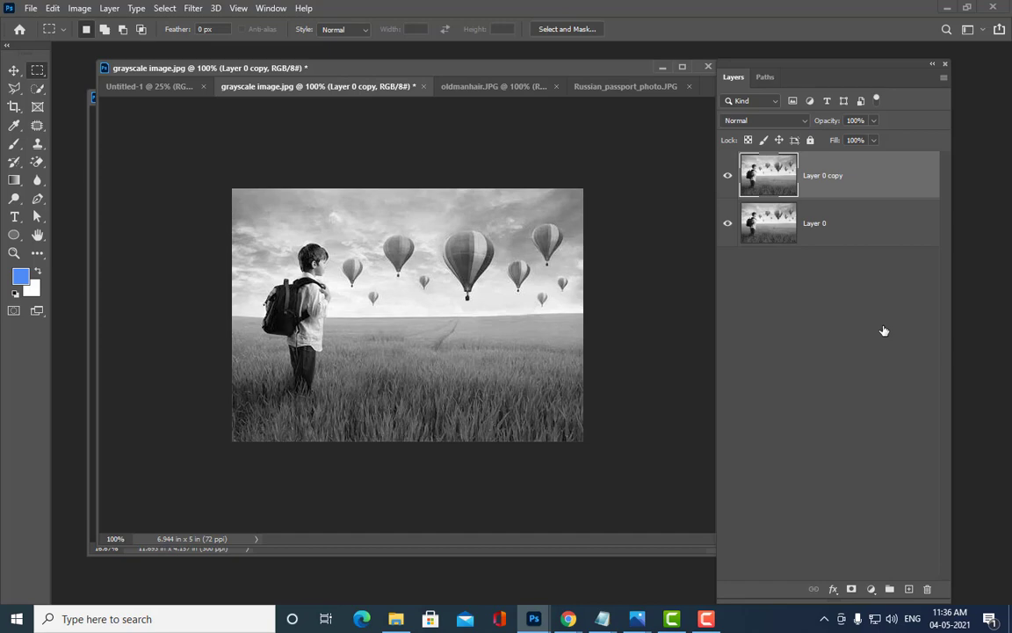
Step: Start a Pen path along the horizon and down the right, bottom and left image edges
key("ctrl+plus")
key("ctrl+minus")
mouse_move(732, 70)
left_mouse_down()
mouse_move(763, 55)
mouse_move(737, 62)
left_mouse_up()
left_click(37, 199)
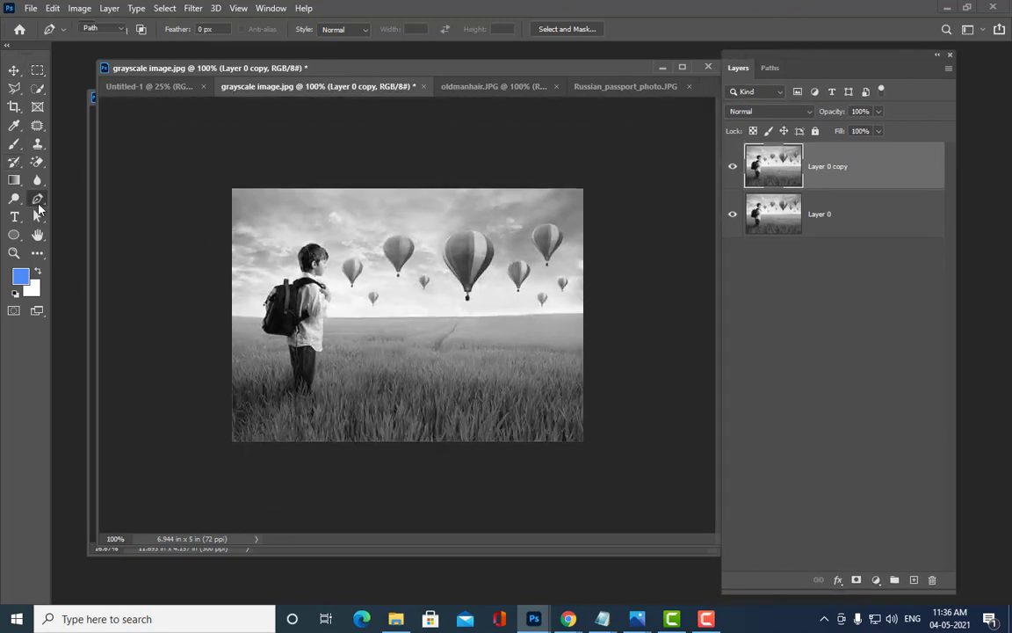
right_click(37, 200)
left_click(55, 184)
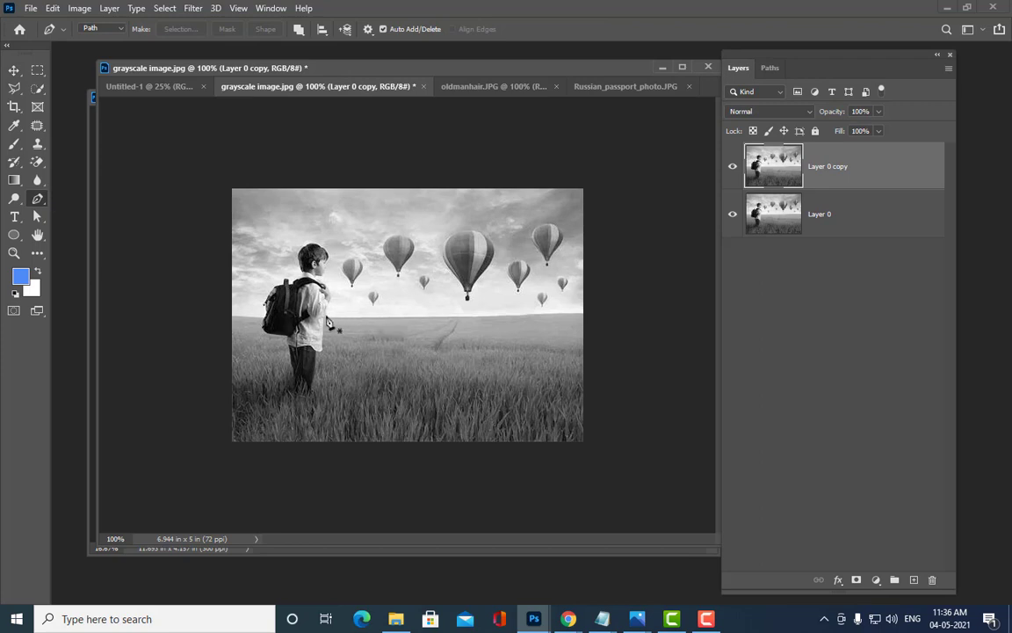
left_click(324, 316)
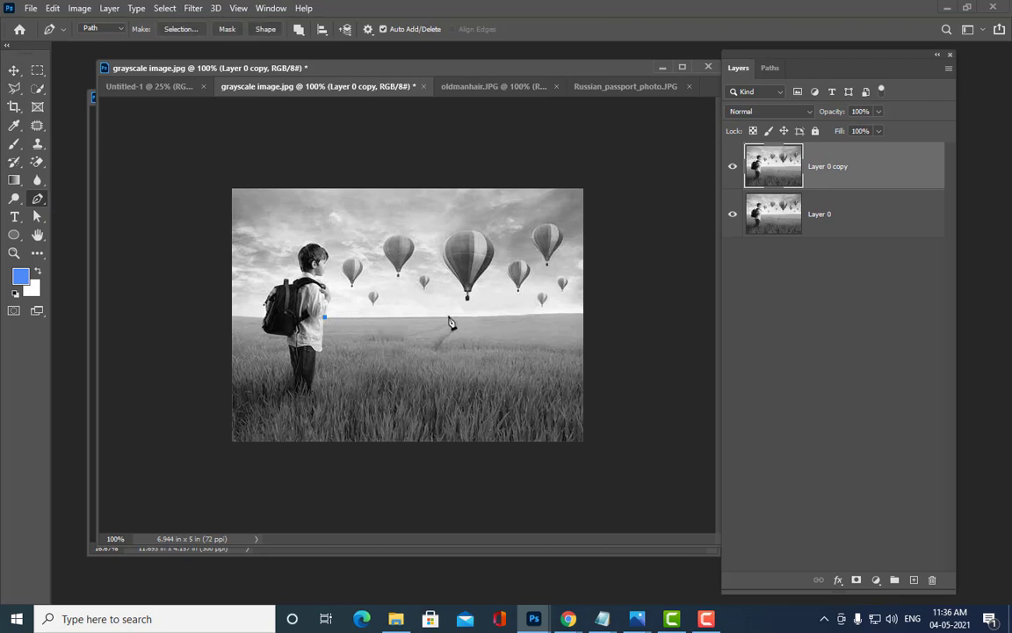
left_click_drag(448, 316, 458, 315)
left_click_drag(504, 316, 560, 313)
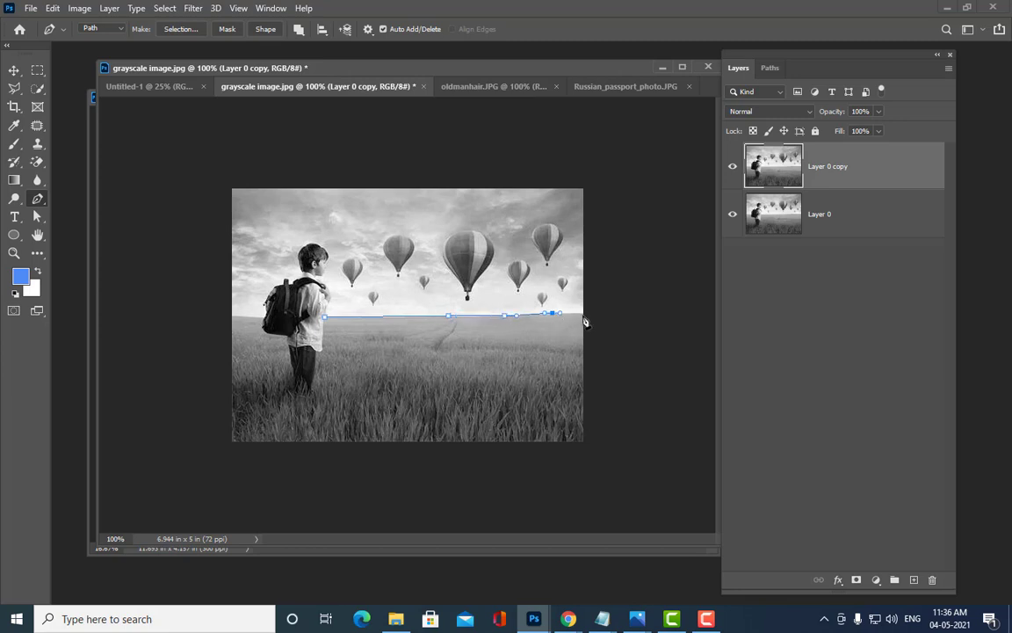
left_click(583, 314)
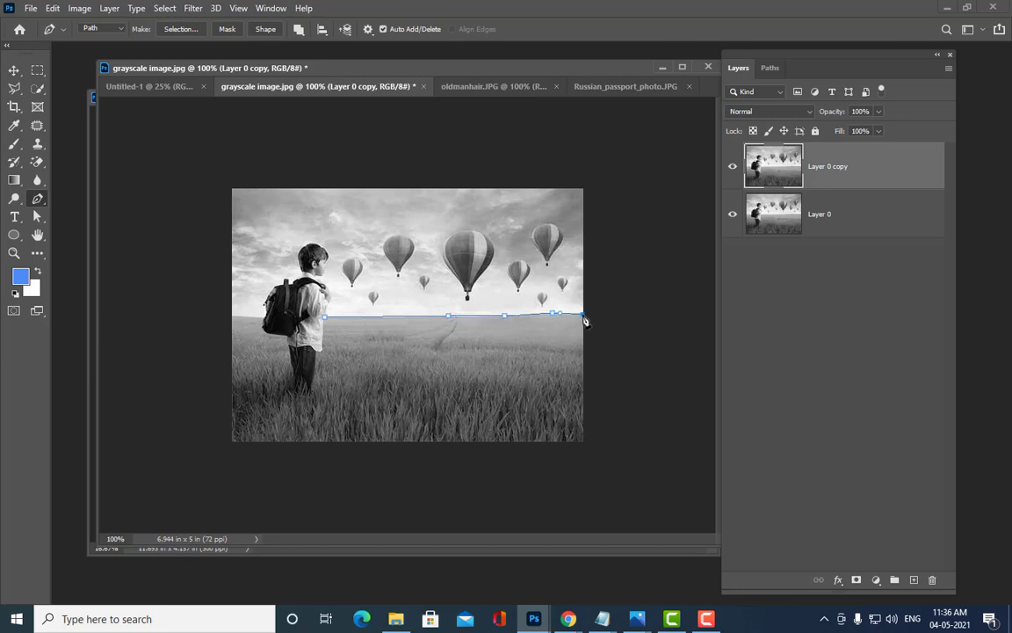
left_click(583, 442)
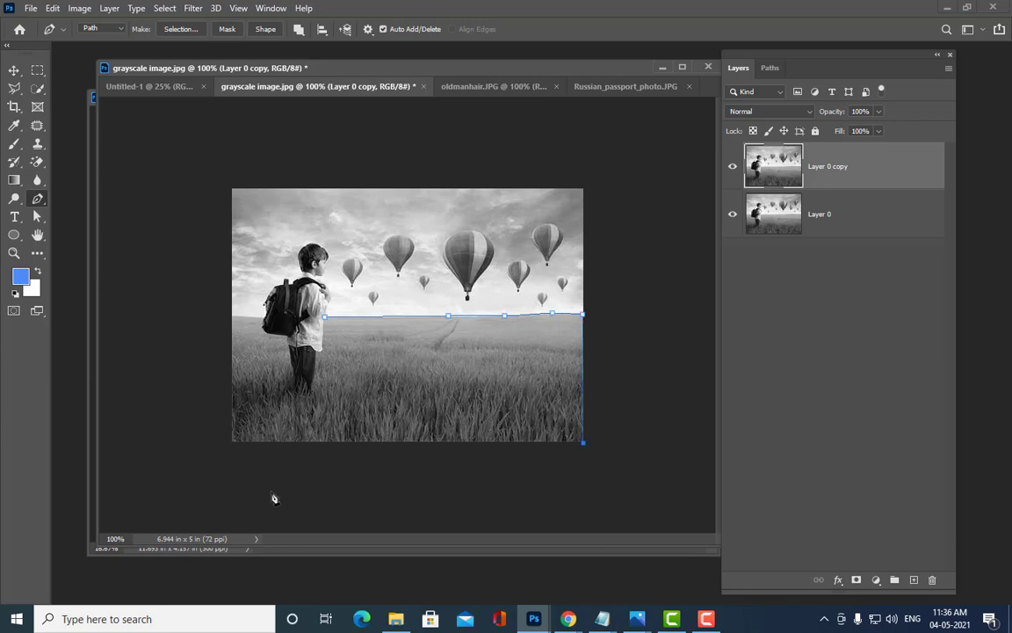
left_click(232, 443)
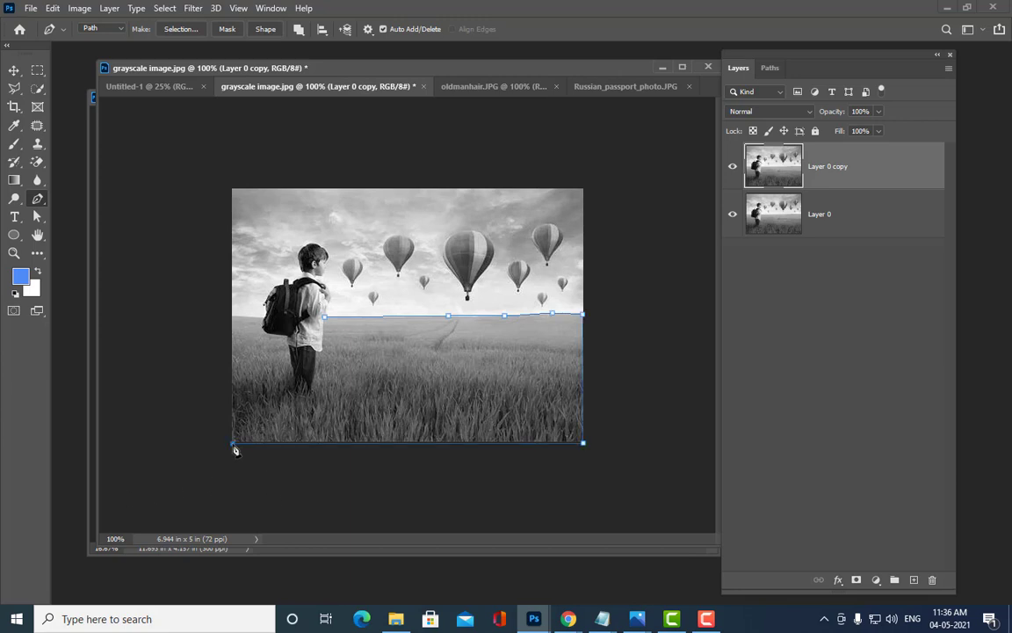
left_click(232, 317)
Step: Trace the path around the boy's backpack, side and feet, closing it at the start
left_click_drag(245, 317, 249, 317)
left_click(264, 317)
left_click_drag(265, 331, 272, 336)
left_click_drag(291, 359, 312, 390)
left_click(314, 376)
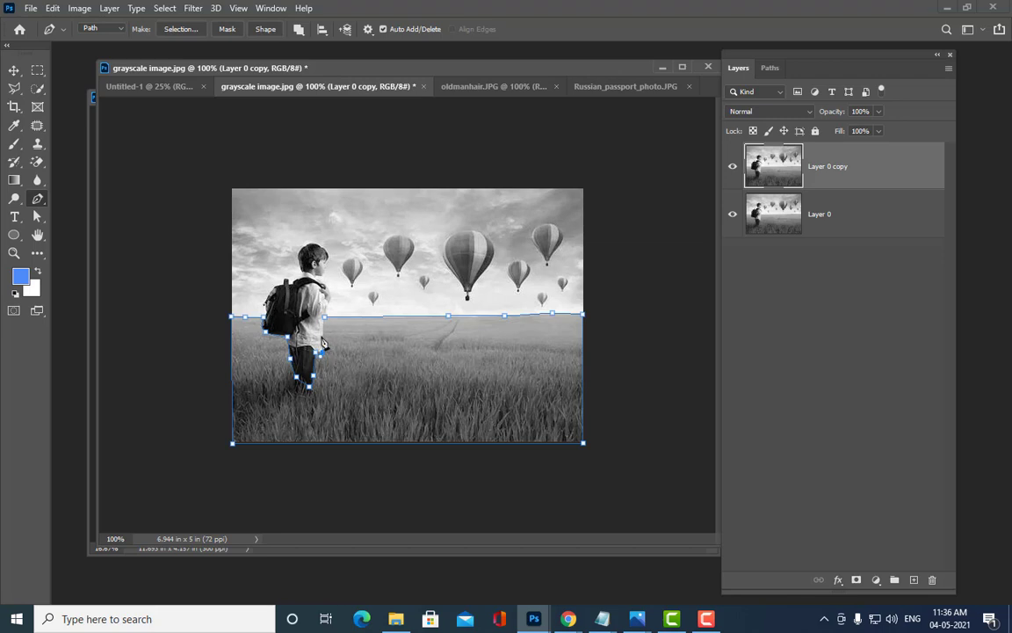
left_click(322, 335)
left_click(324, 317)
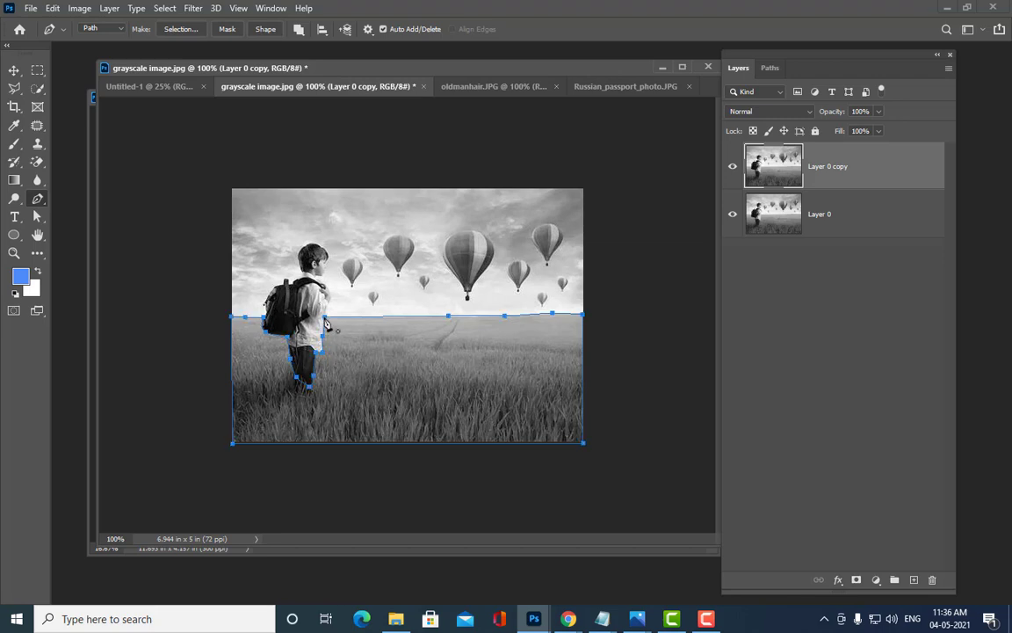
Step: Smooth the horizon anchors of the field path with the Path Selection tool
left_click(40, 221)
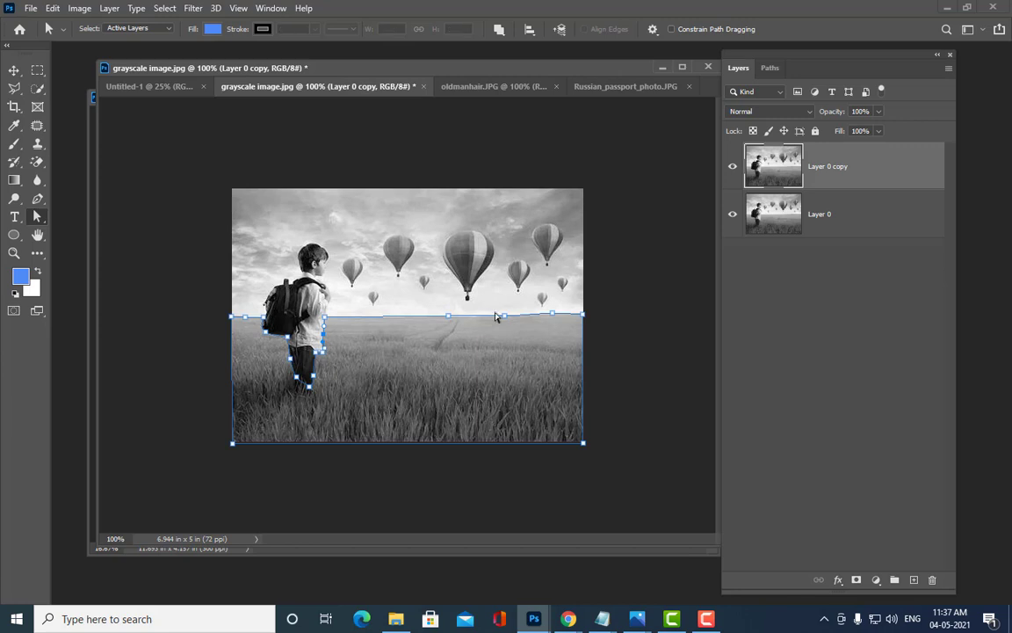
left_click(445, 320)
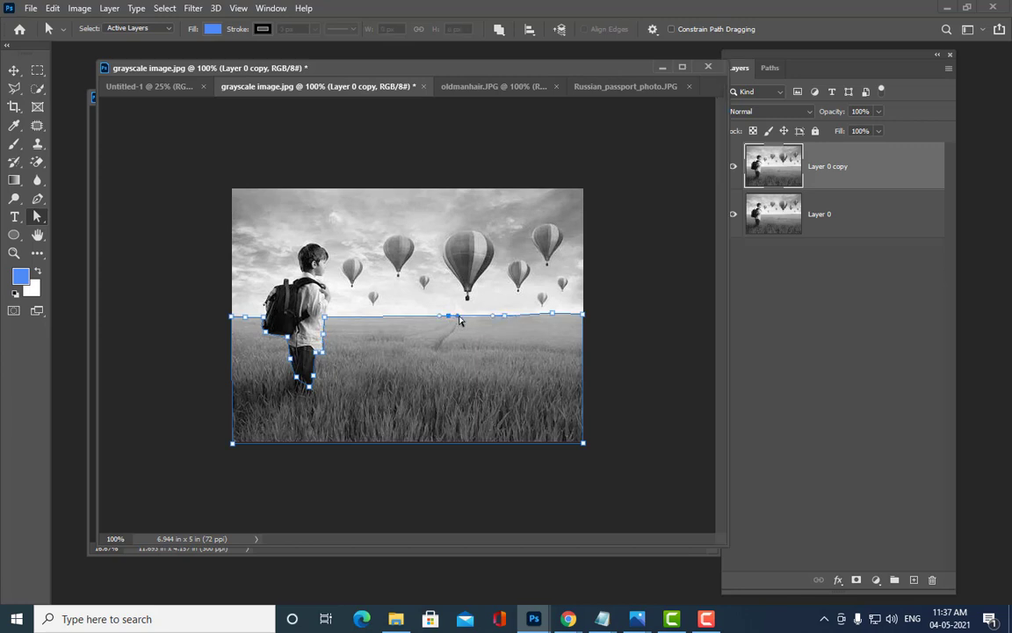
mouse_move(458, 316)
left_mouse_down()
mouse_move(469, 316)
mouse_move(443, 318)
left_mouse_up()
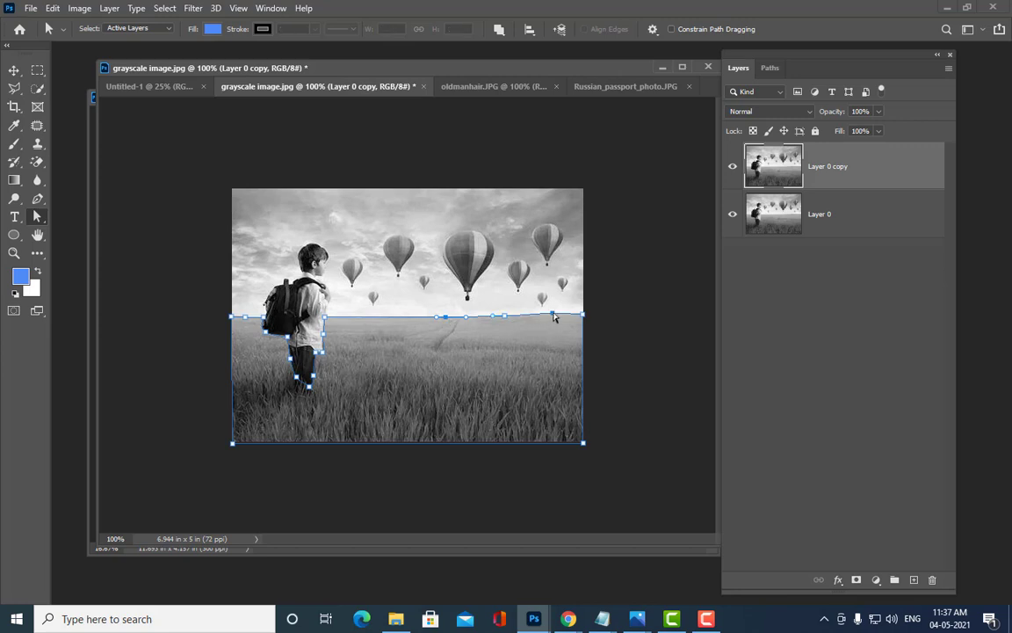
left_click_drag(553, 314, 555, 313)
left_click(612, 177)
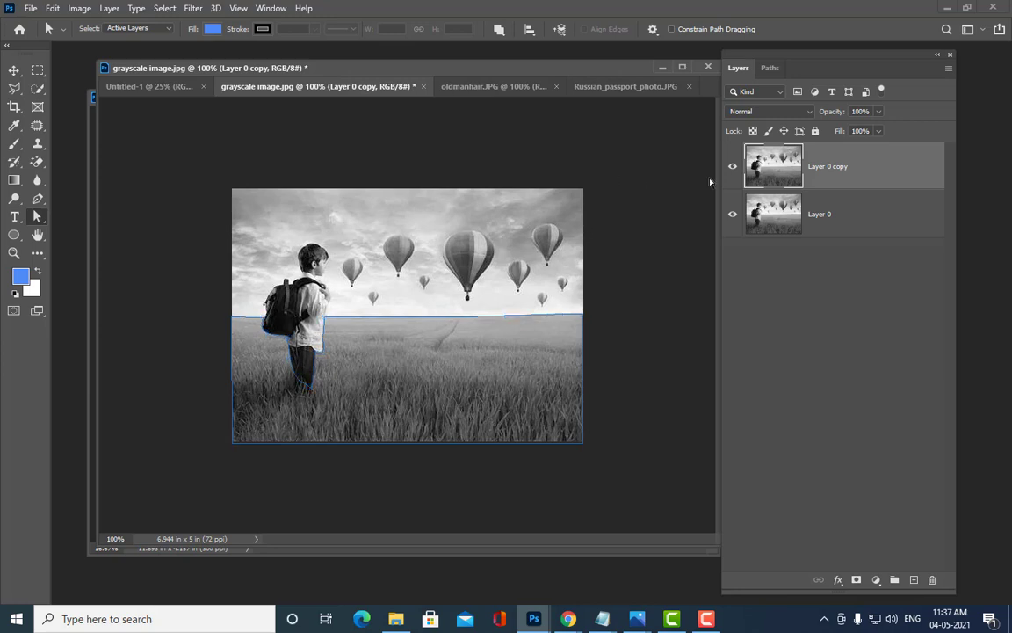
Step: Load the field path as a selection and feather it by 1 pixel
key("ctrl+Return")
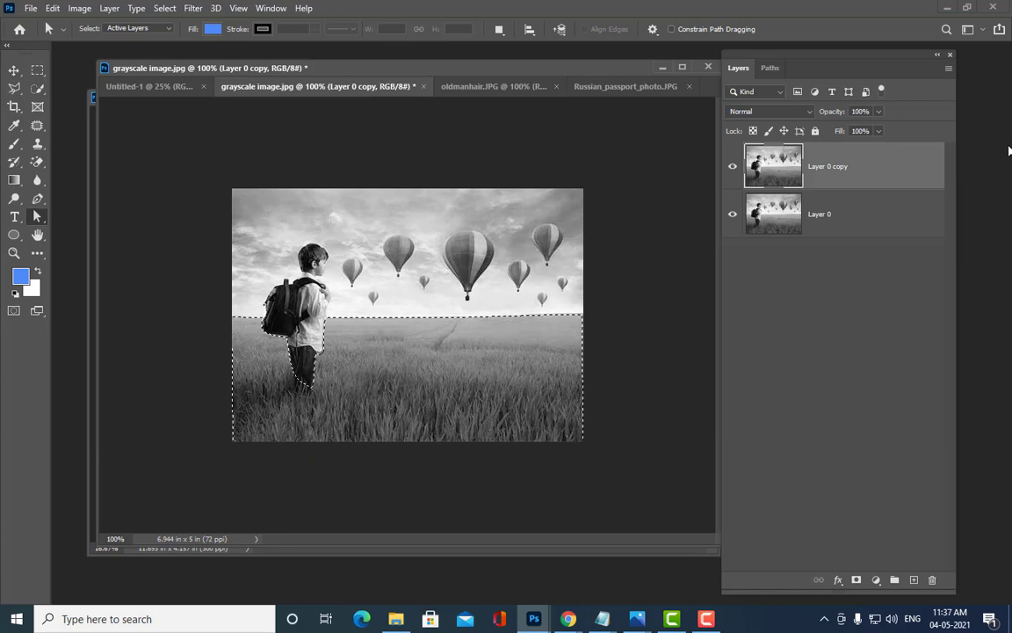
left_click(37, 69)
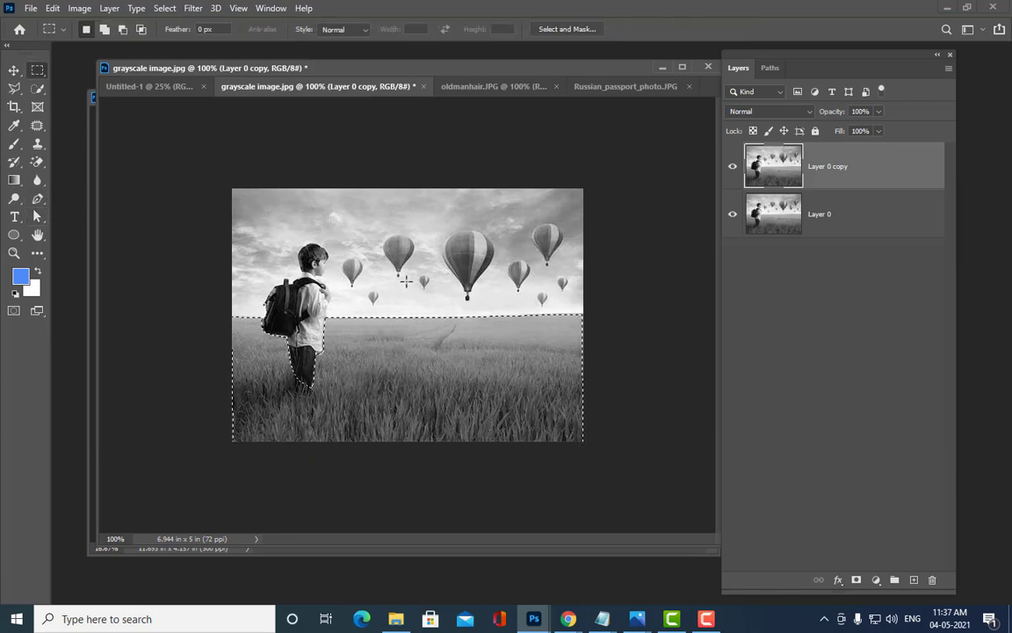
right_click(408, 296)
left_click(527, 360)
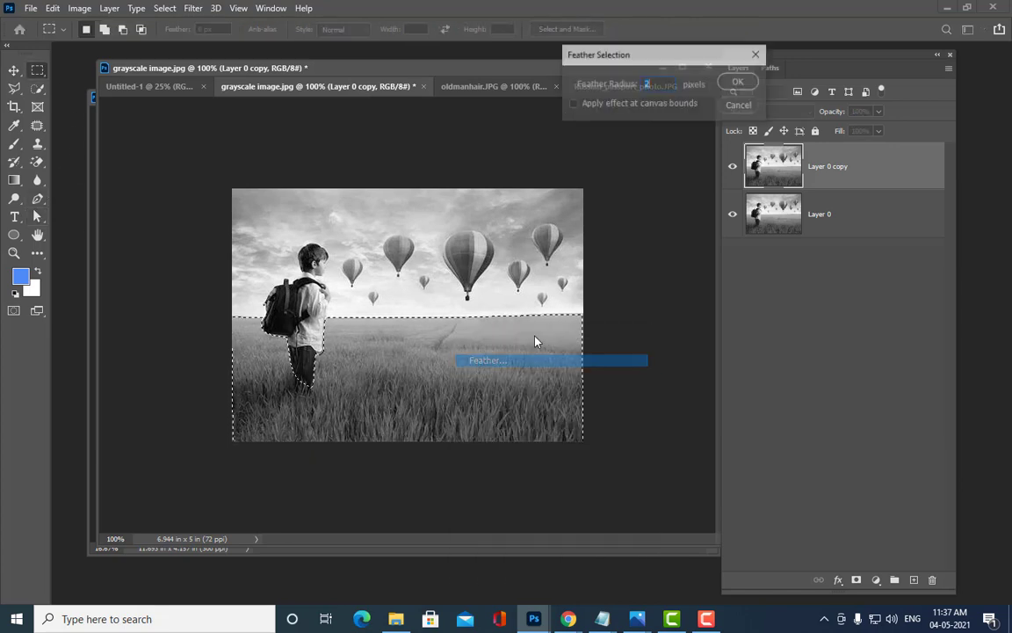
type("1")
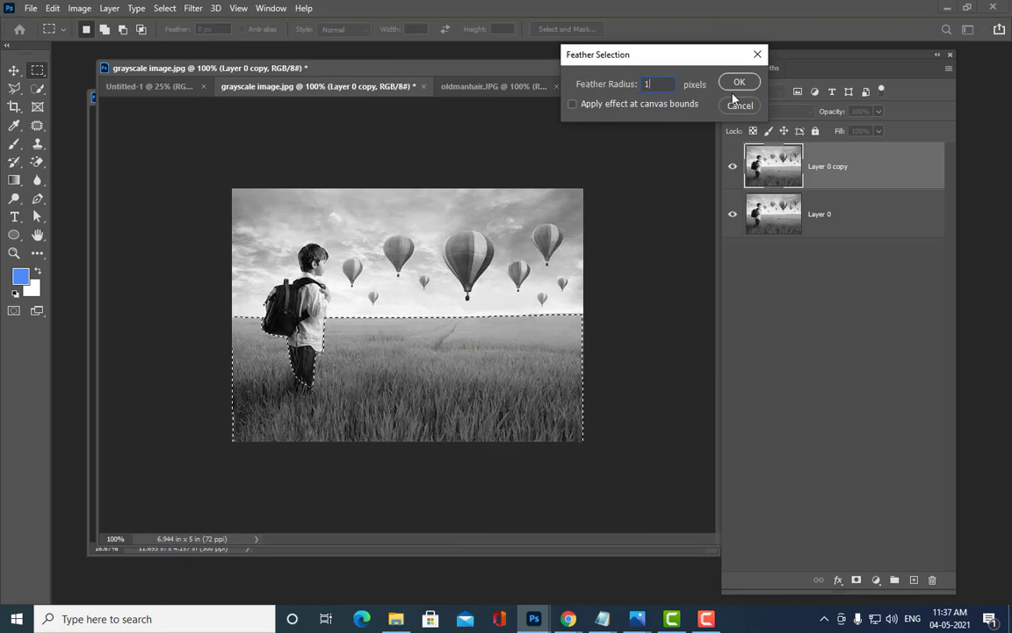
left_click(751, 84)
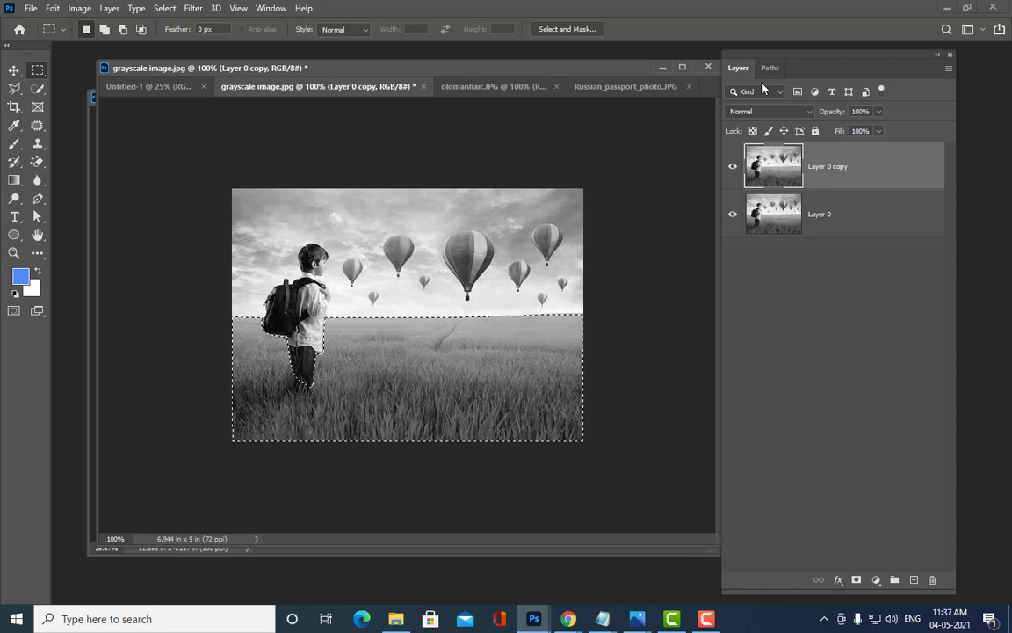
Step: Re-feather the selection by 5 pixels and open the Image > Adjustments menu
right_click(463, 341)
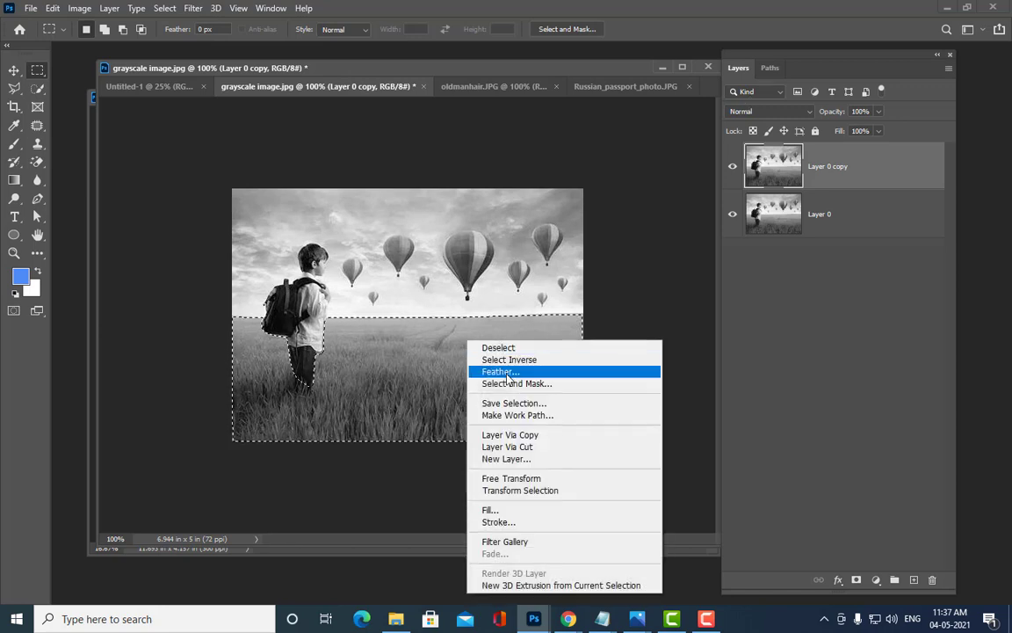
left_click(553, 368)
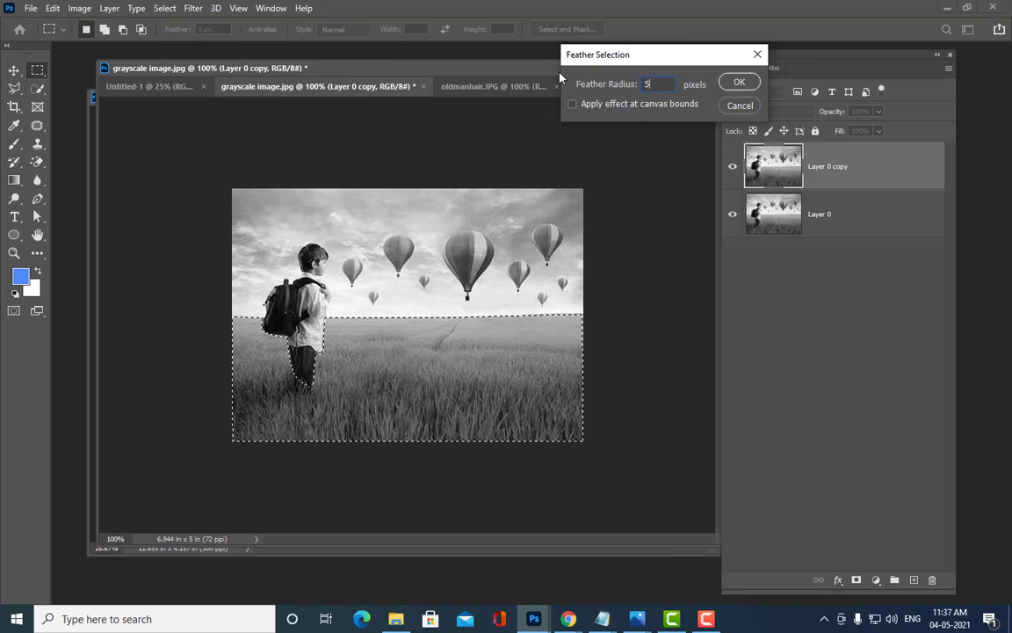
type("5")
left_click(734, 82)
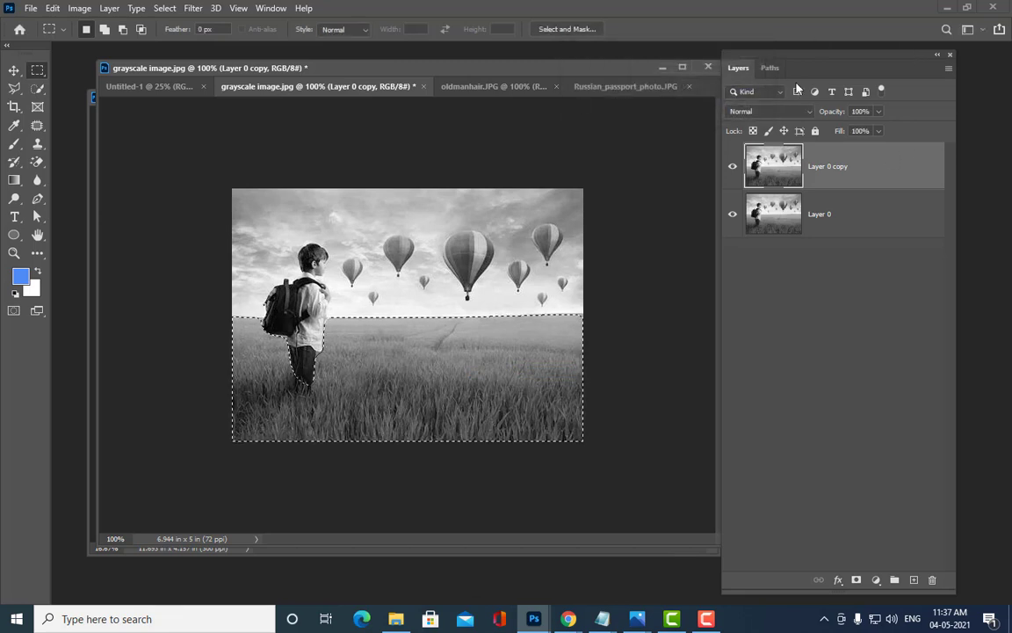
left_click_drag(386, 68, 427, 70)
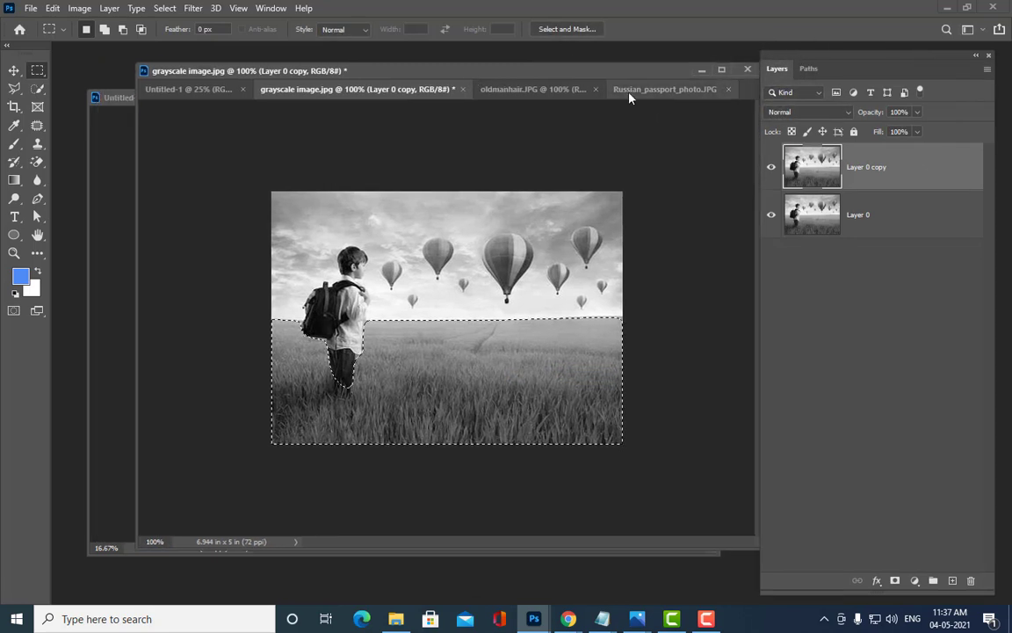
left_click(77, 10)
mouse_move(78, 47)
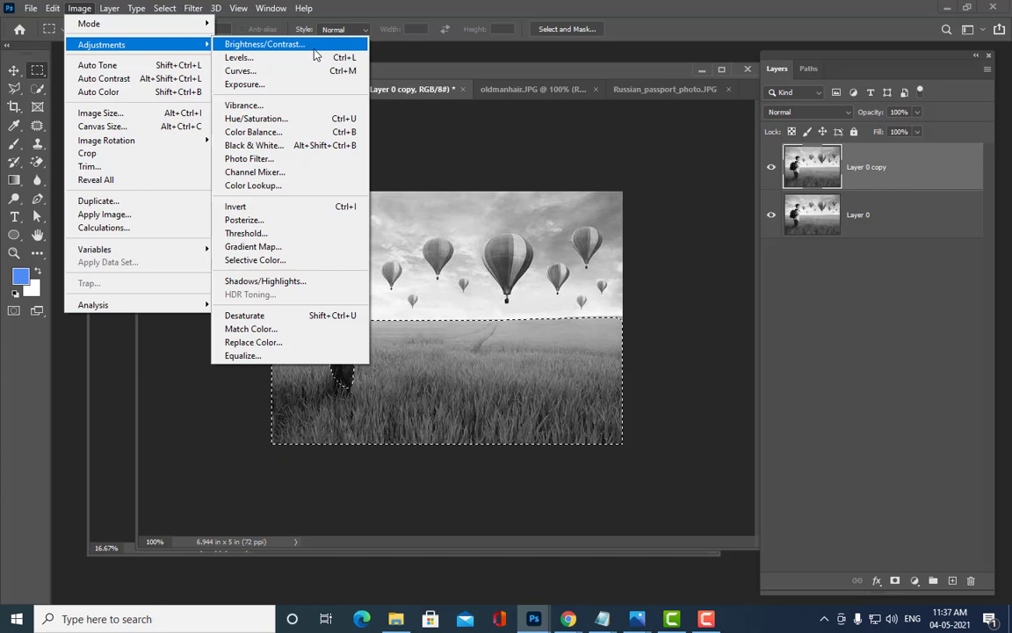
Step: Open Color Balance for the grass selection and move the dialog off the photo
left_click(286, 140)
left_click_drag(494, 71, 650, 49)
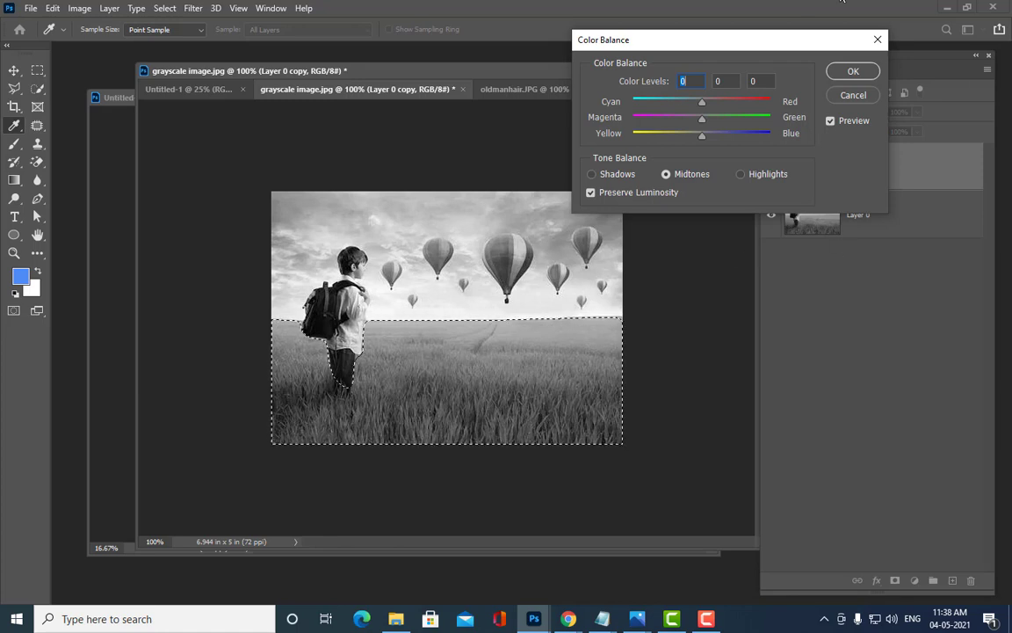
left_click_drag(630, 42, 600, 41)
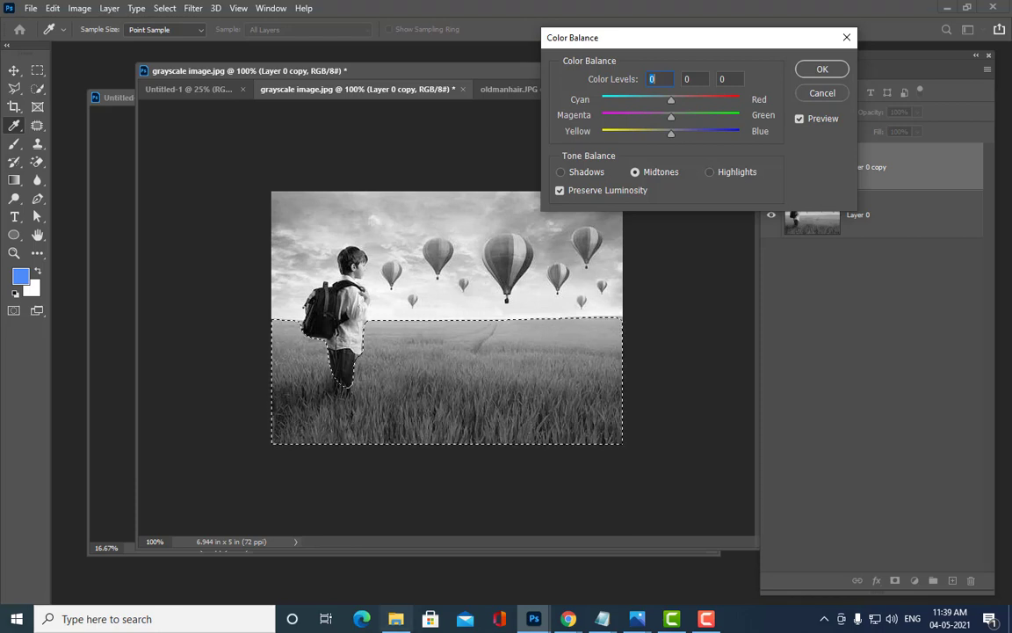
left_click_drag(575, 38, 594, 46)
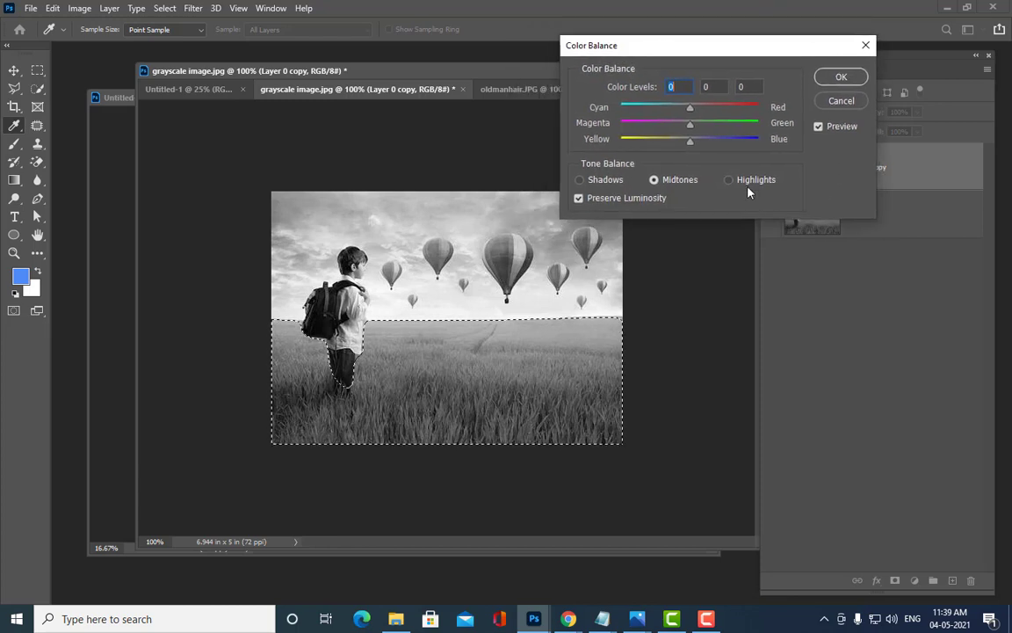
Step: Push the grass toward green: about +86 midtones, +48 shadows, +43 highlights, and apply
left_click(654, 180)
left_click_drag(691, 129, 739, 135)
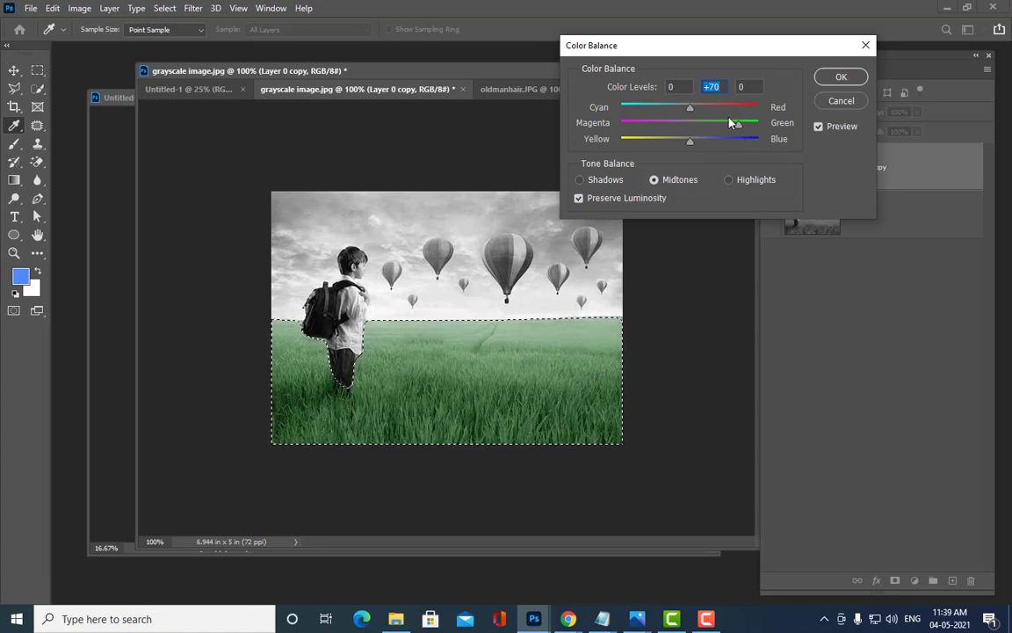
left_click_drag(741, 130, 750, 129)
left_click(581, 180)
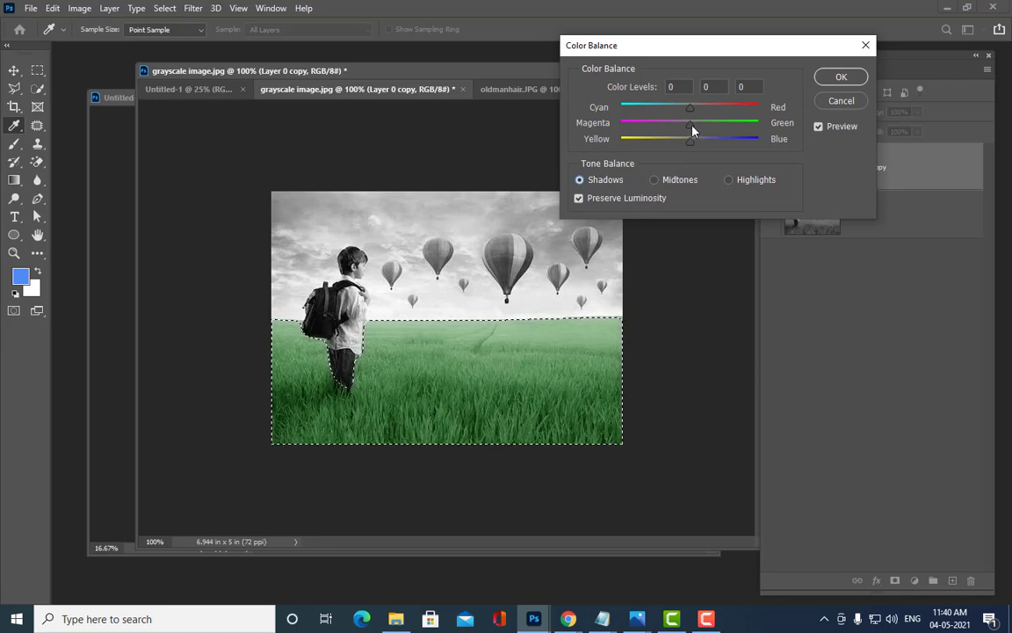
left_click_drag(693, 130, 735, 126)
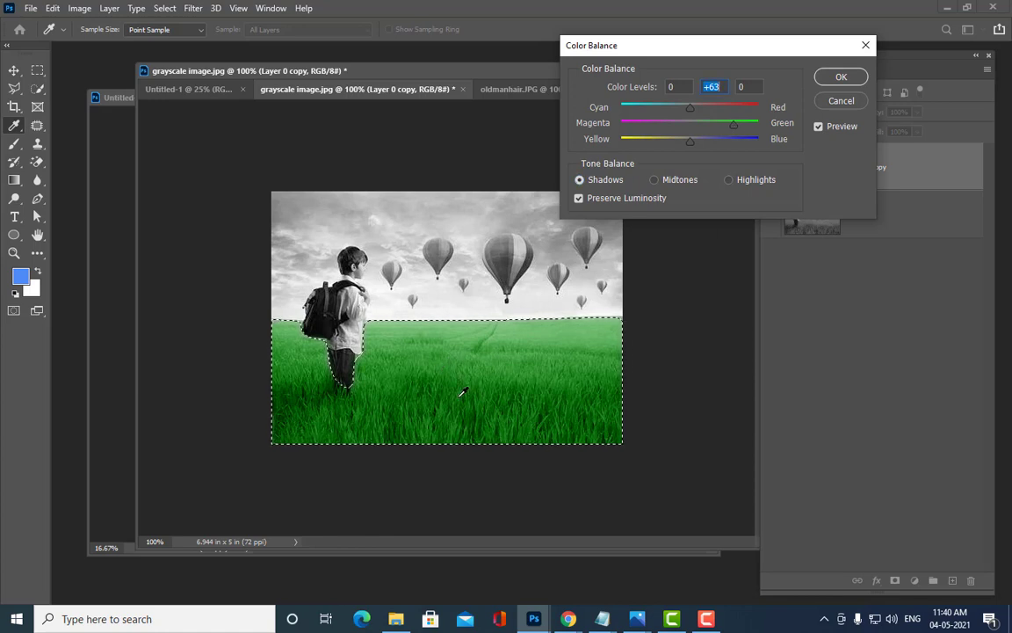
left_click(730, 181)
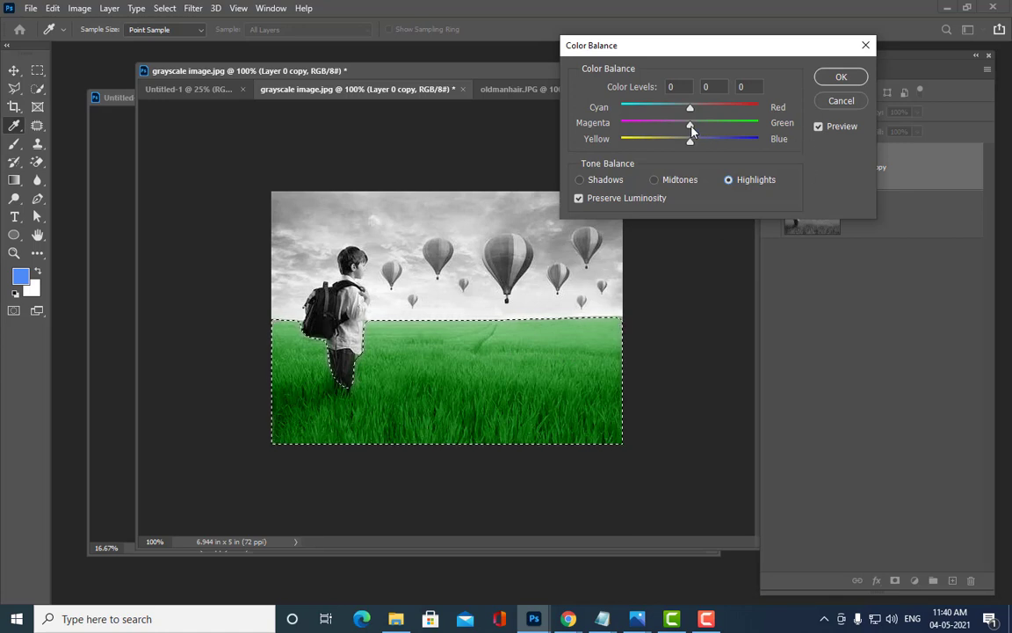
left_click_drag(694, 130, 735, 135)
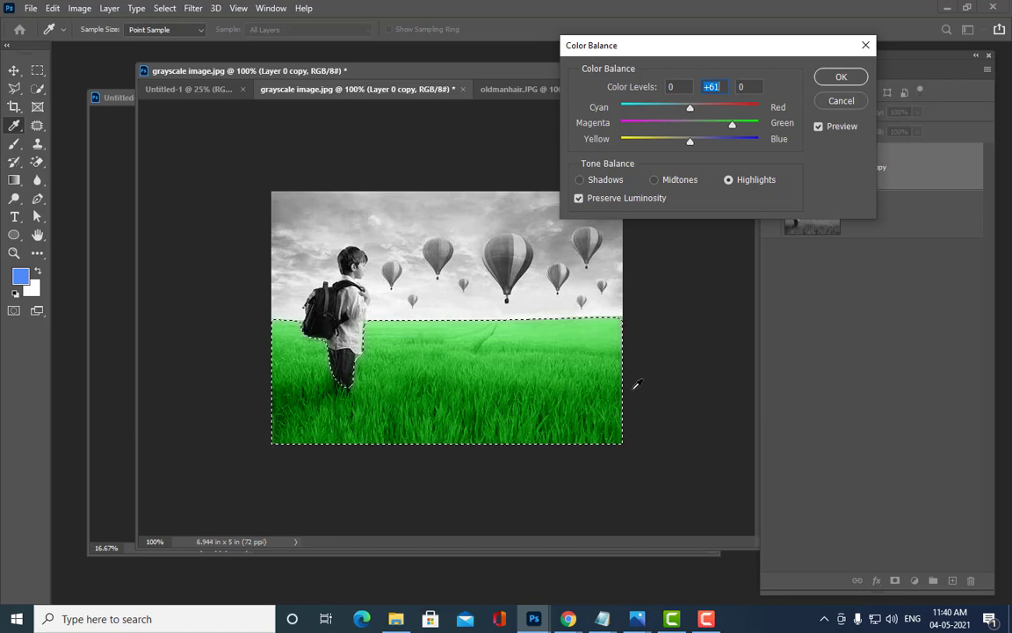
left_click_drag(732, 124, 720, 128)
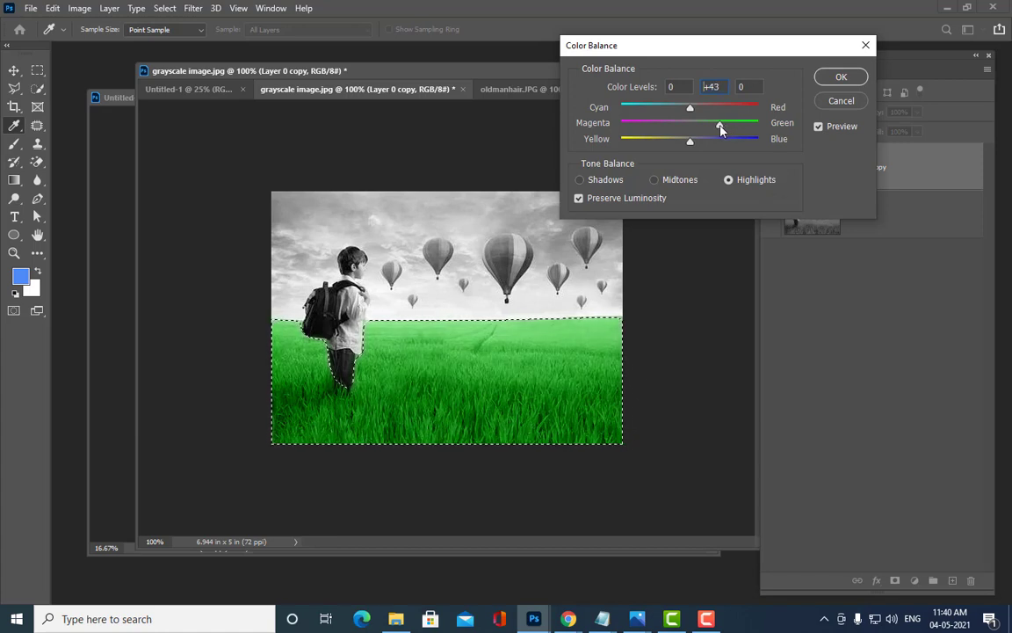
left_click(839, 77)
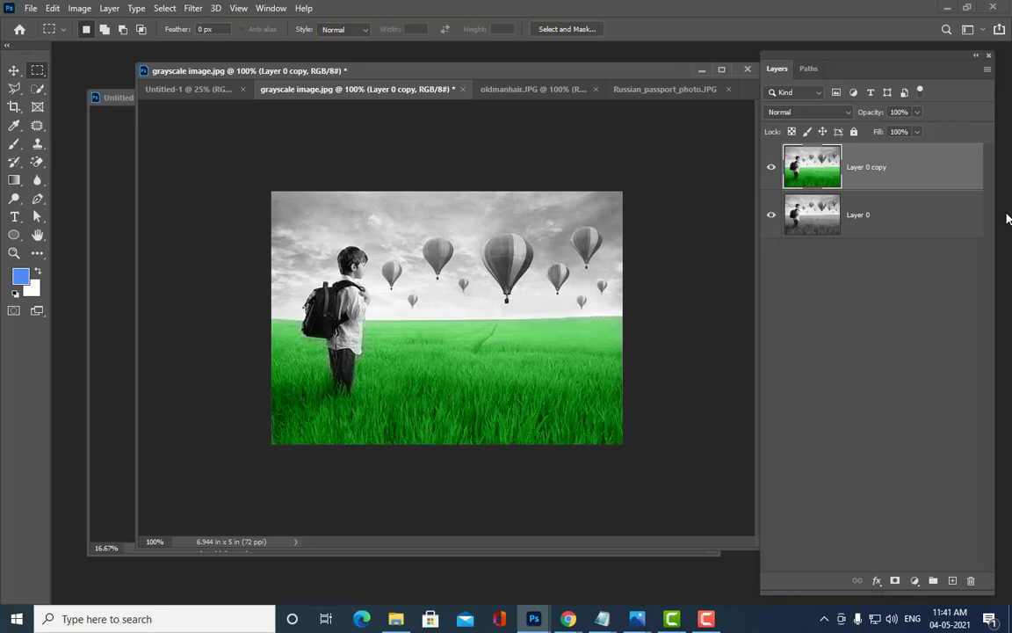
Step: Zoom to 200% and trace a closed Pen path around the boy's legs
key("ctrl+plus")
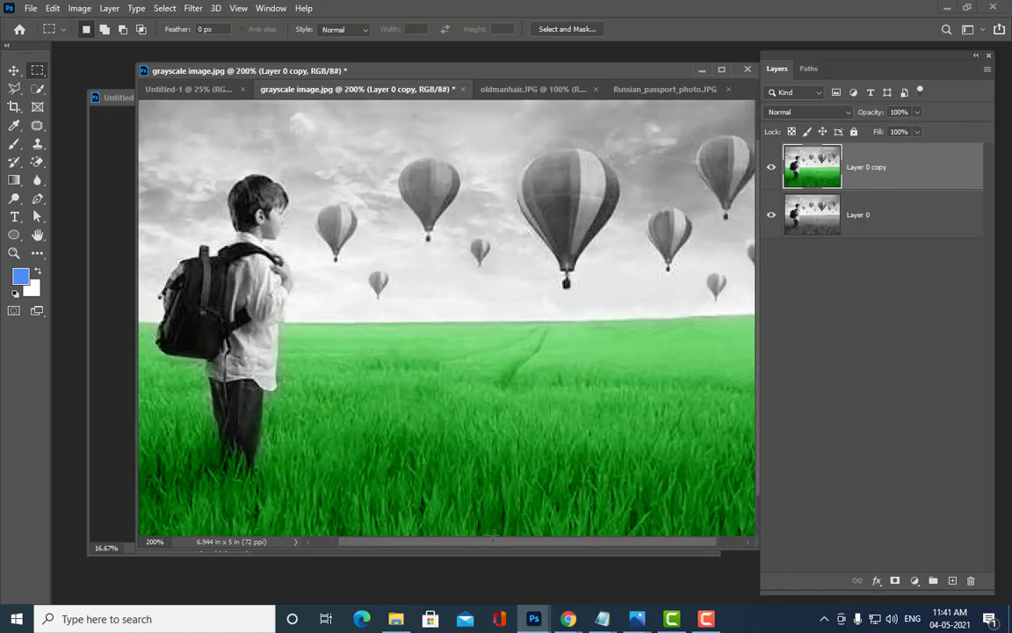
left_click_drag(486, 541, 460, 541)
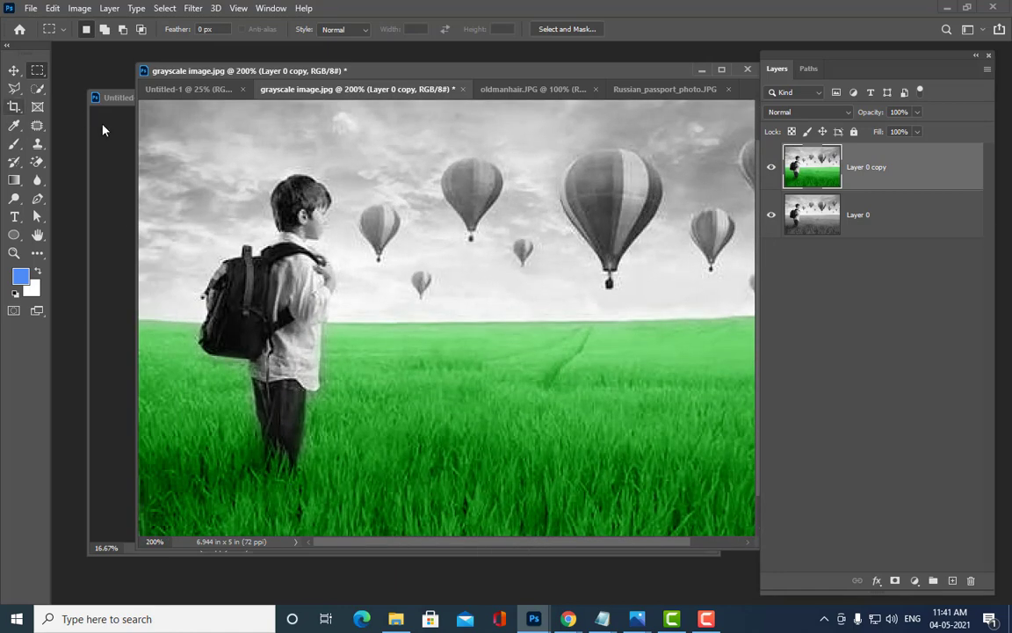
left_click(37, 199)
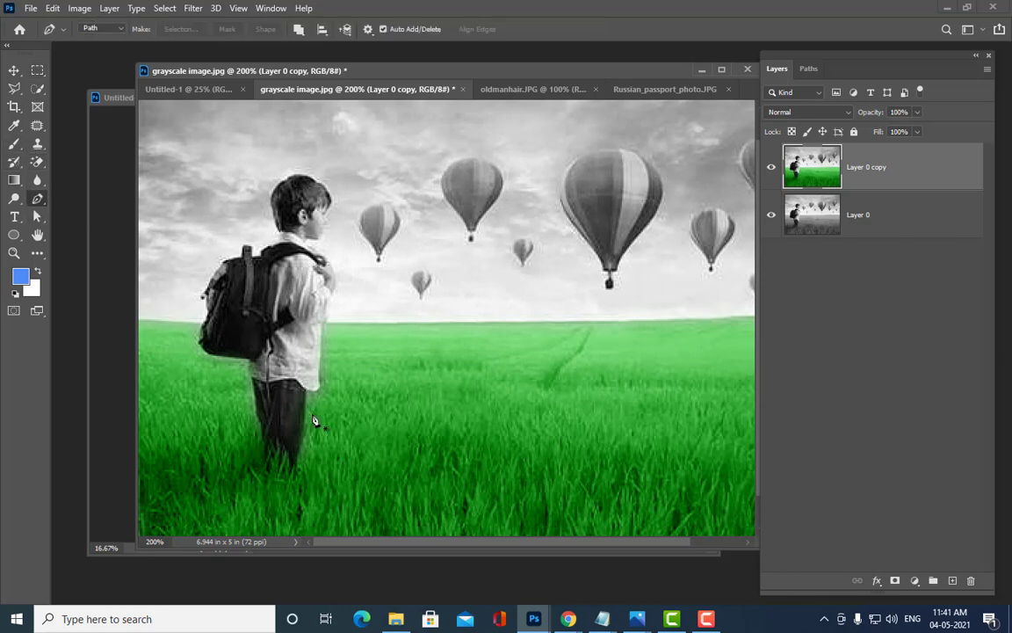
left_click(251, 381)
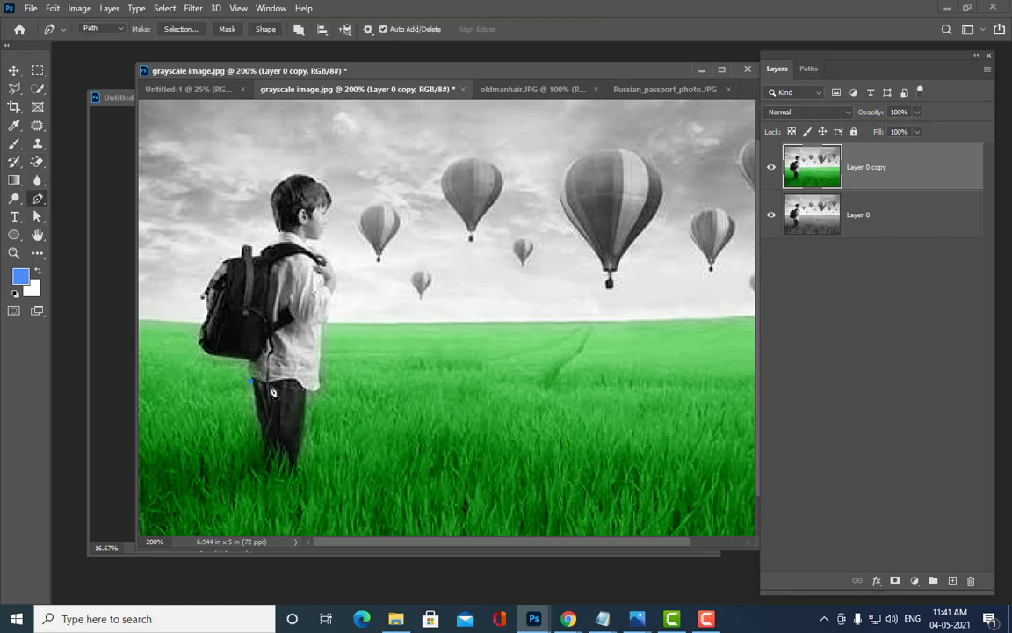
left_click_drag(273, 383, 307, 389)
left_click_drag(300, 461, 292, 461)
left_click(280, 448)
left_click(265, 446)
left_click(257, 424)
Step: Adjust the path's anchor points to fit the legs, then convert the path to a selection
left_click(39, 218)
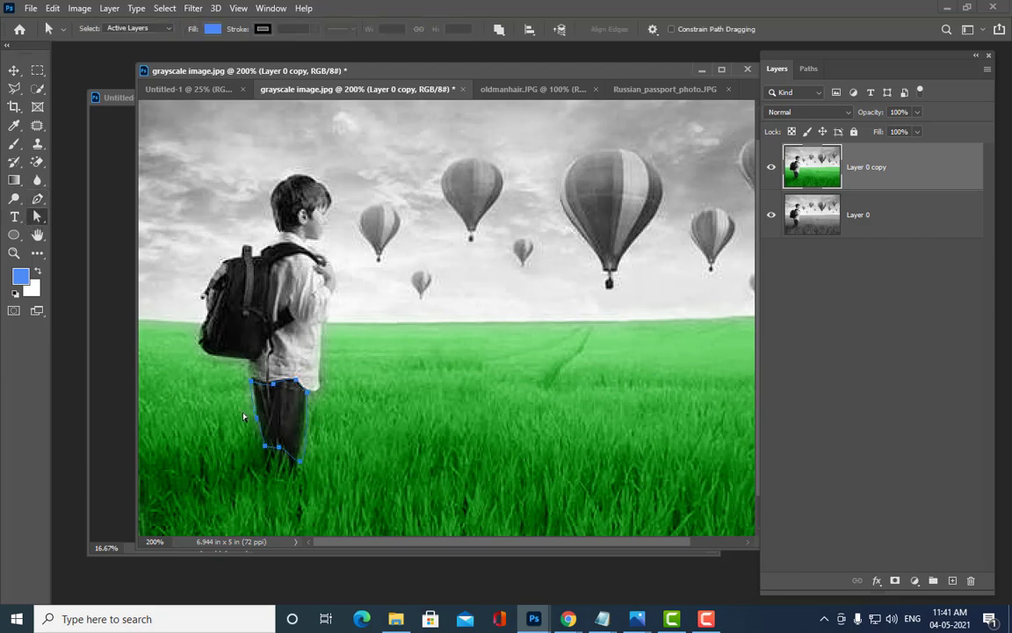
left_click(252, 382)
left_click(266, 444)
left_click_drag(273, 384, 270, 382)
left_click(307, 397)
mouse_move(299, 461)
left_mouse_down()
mouse_move(308, 470)
mouse_move(296, 457)
left_mouse_up()
left_click(572, 304)
key("ctrl+Return")
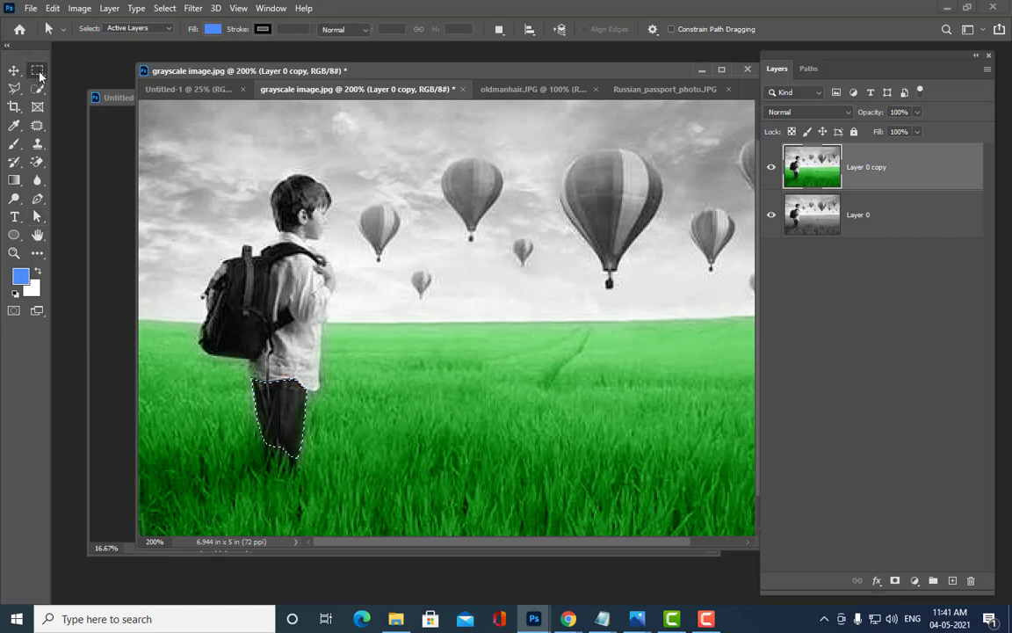
Step: Feather the leg selection by 5 pixels
left_click(37, 70)
right_click(293, 399)
left_click(341, 167)
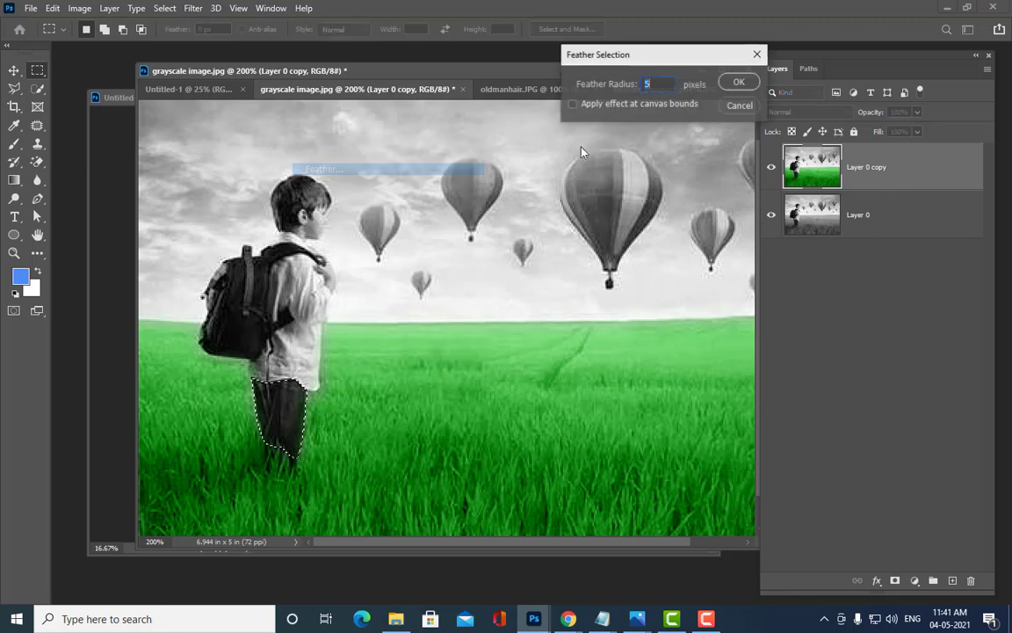
left_click(739, 82)
Step: In Color Balance, shift the trousers' midtones, shadows and highlights toward Blue
left_click(79, 8)
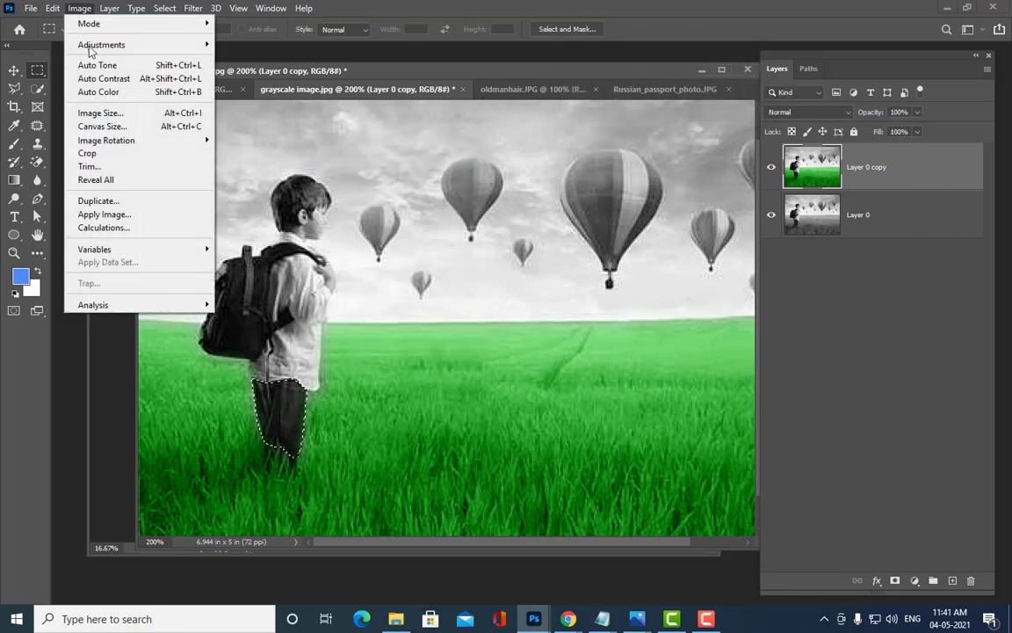
mouse_move(93, 48)
left_click(283, 131)
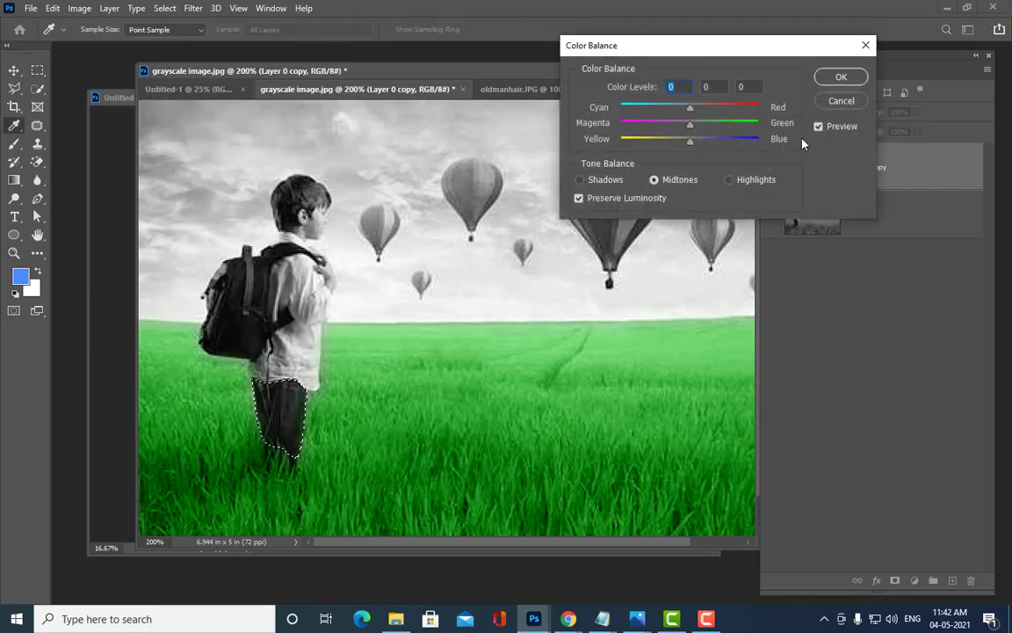
left_click_drag(604, 47, 526, 43)
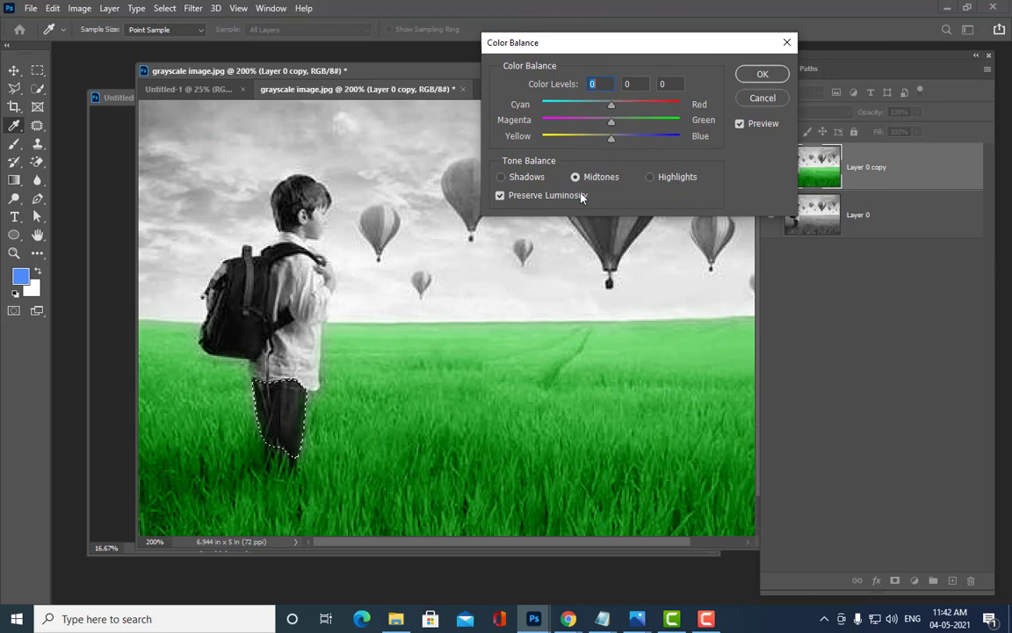
left_click_drag(613, 139, 661, 144)
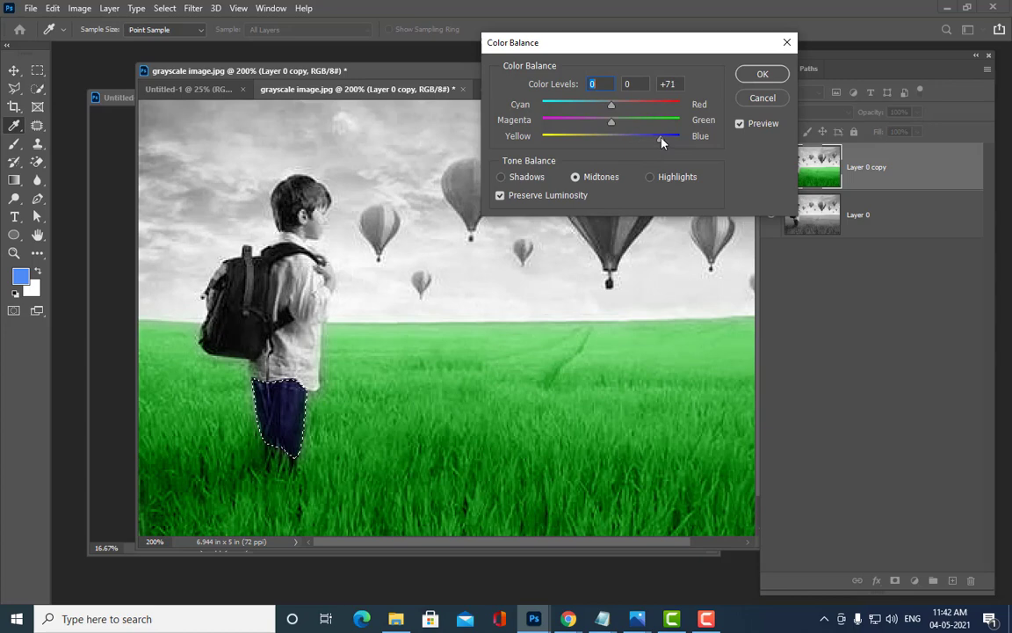
left_click(503, 178)
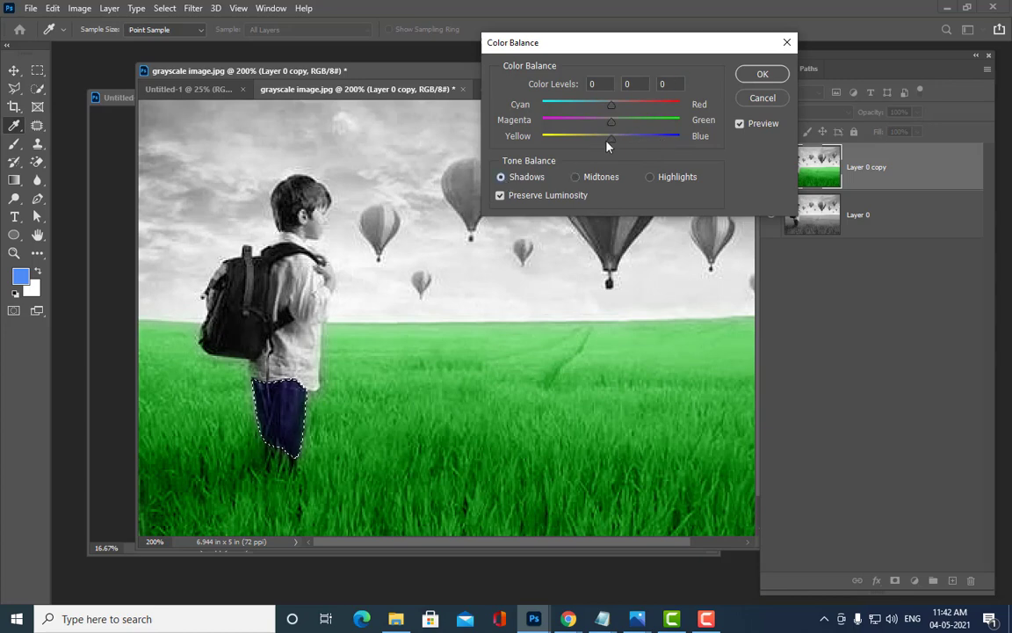
left_click_drag(618, 143, 650, 145)
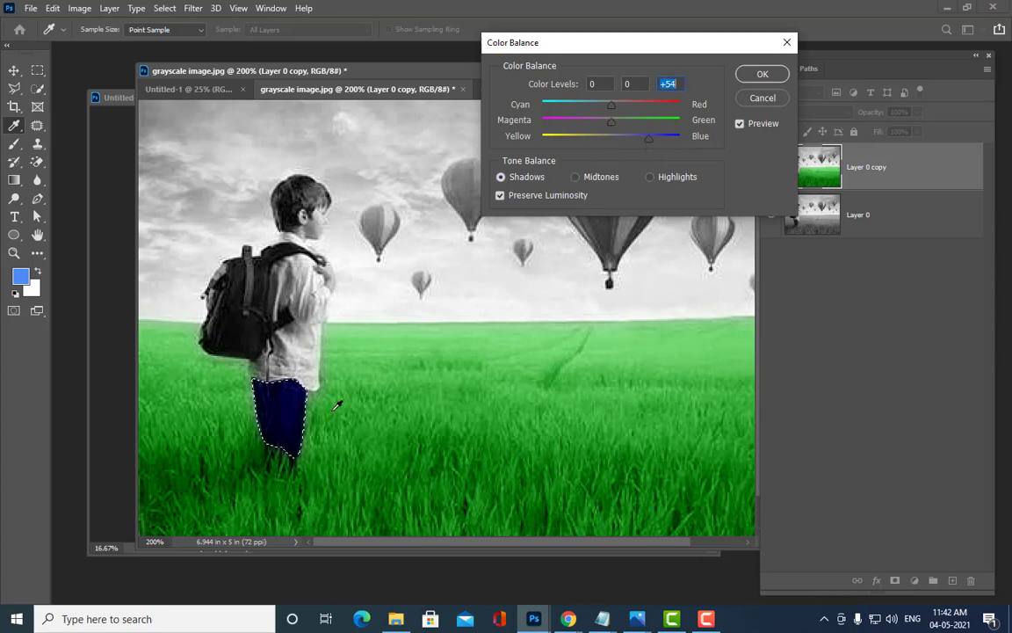
left_click(650, 177)
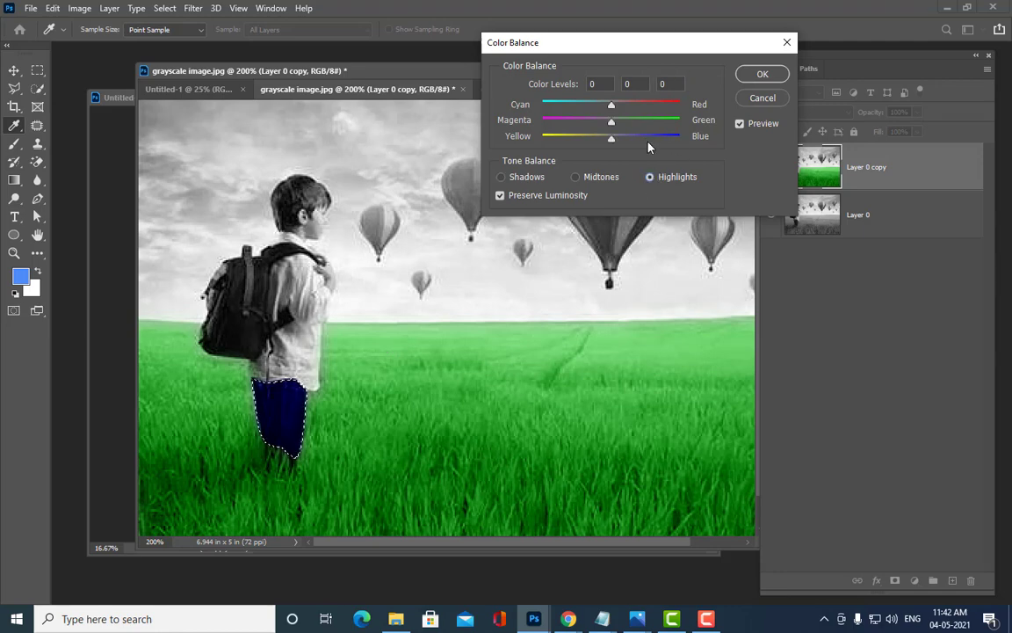
left_click_drag(613, 138, 646, 139)
Step: Ease the midtone blue shift down to +24 and apply the colour balance
left_click(576, 178)
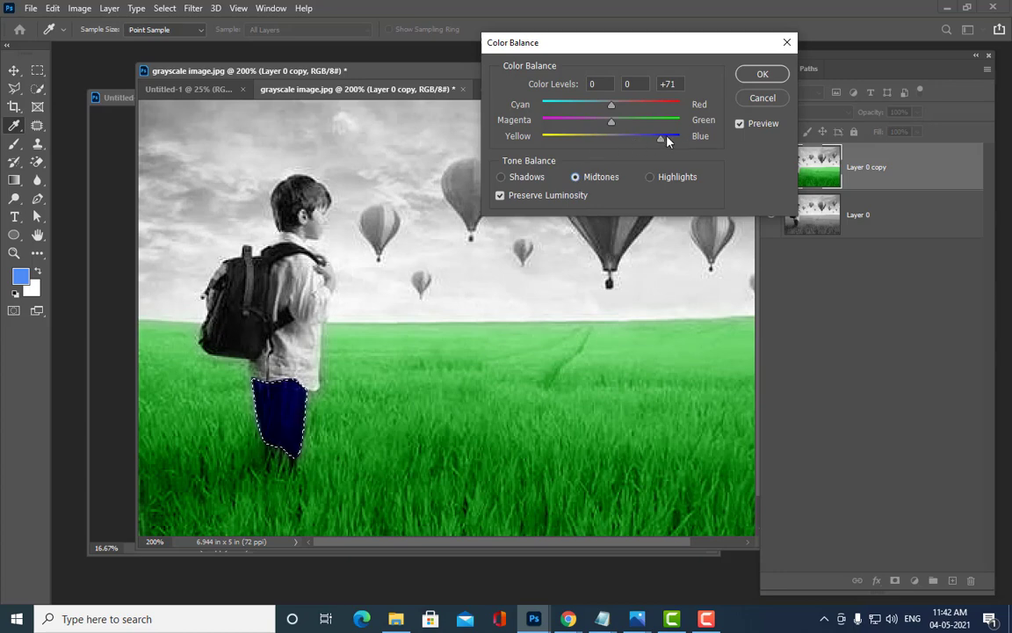
left_click_drag(660, 142, 630, 141)
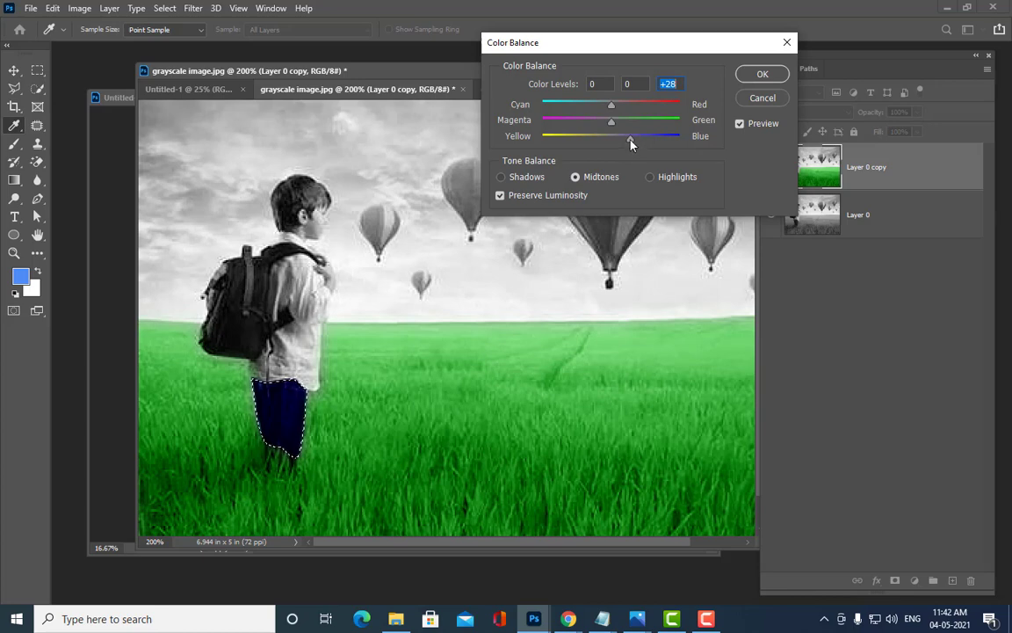
left_click_drag(633, 142, 629, 142)
left_click(511, 180)
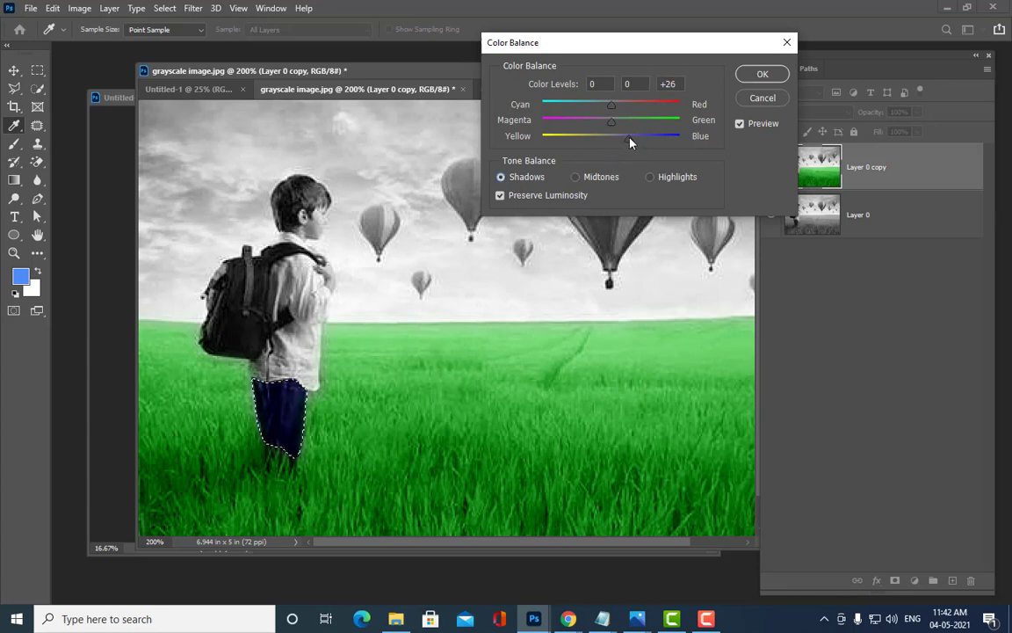
left_click(762, 75)
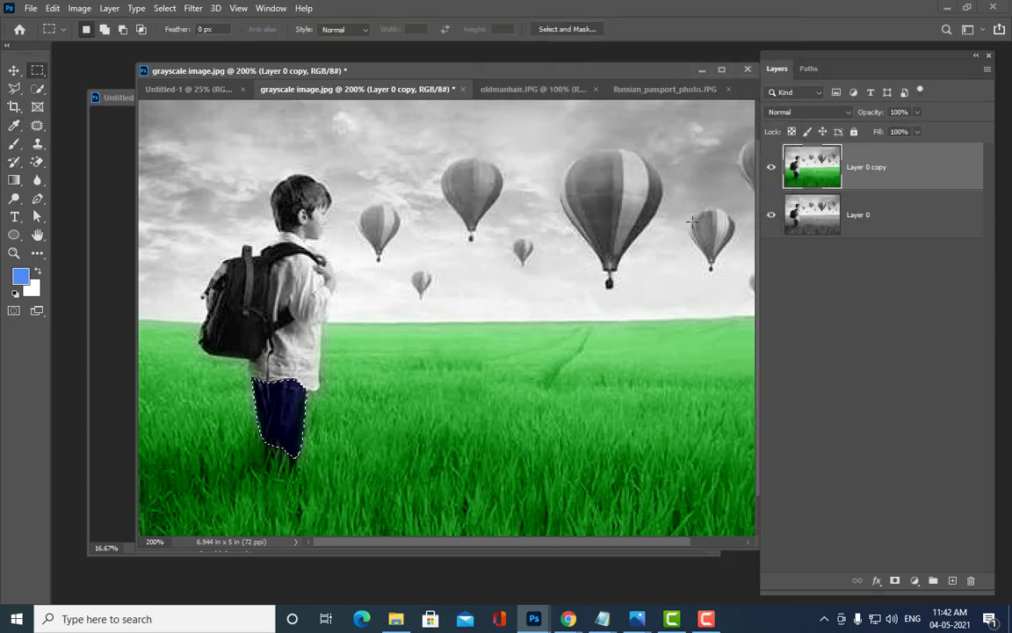
Step: Deselect the trousers with Ctrl+D
key("ctrl+d")
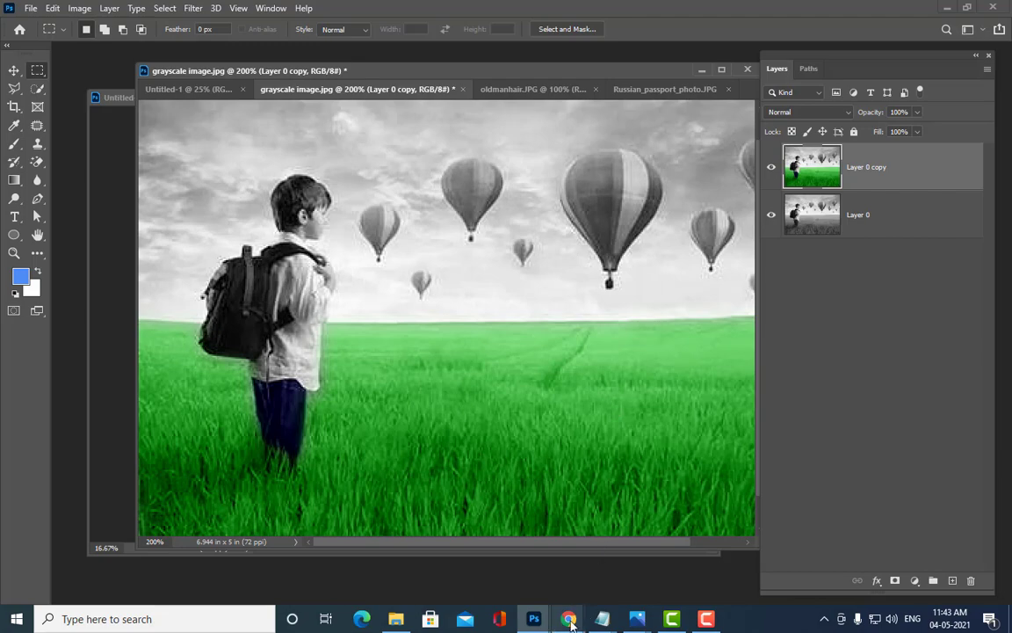
Step: Bring up the Chrome color correction search, then minimise Chrome and Photoshop to show the desktop
mouse_move(569, 619)
left_click(479, 553)
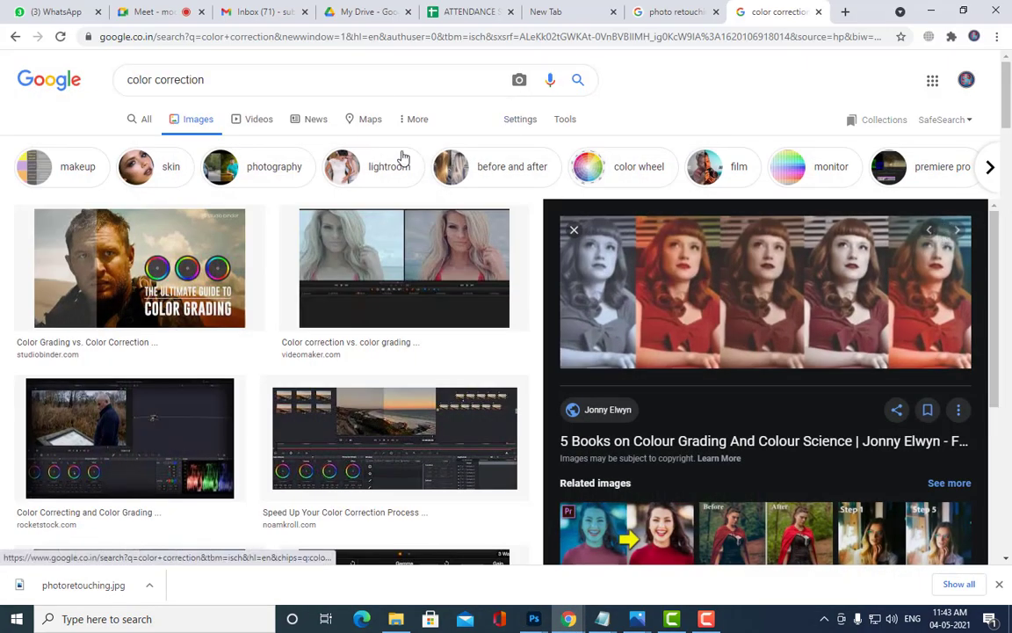
left_click(929, 11)
left_click(943, 8)
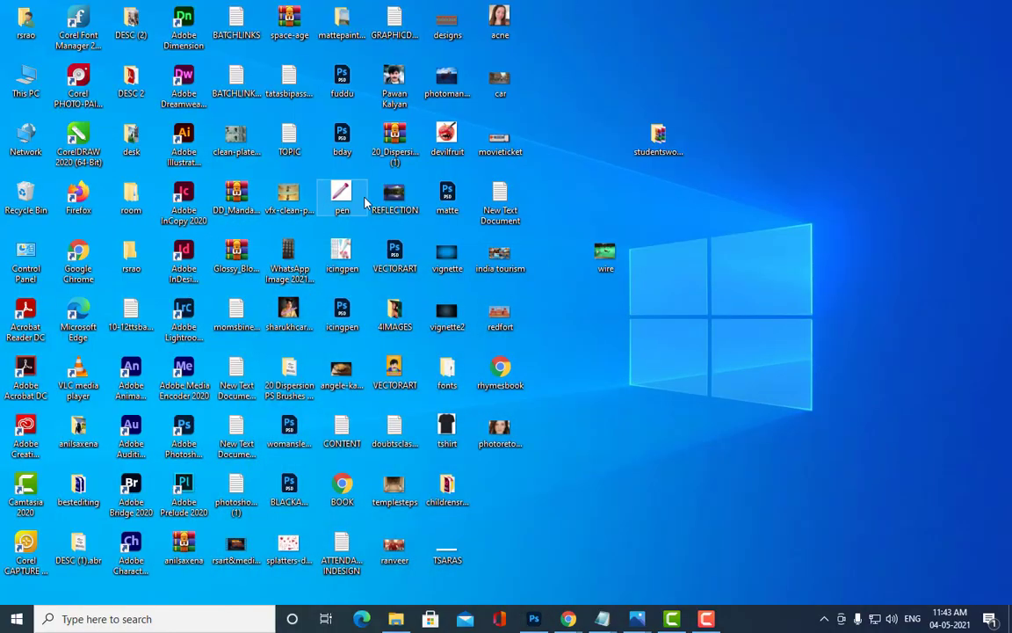
double_click(132, 84)
scroll(742, 235, "down", 5)
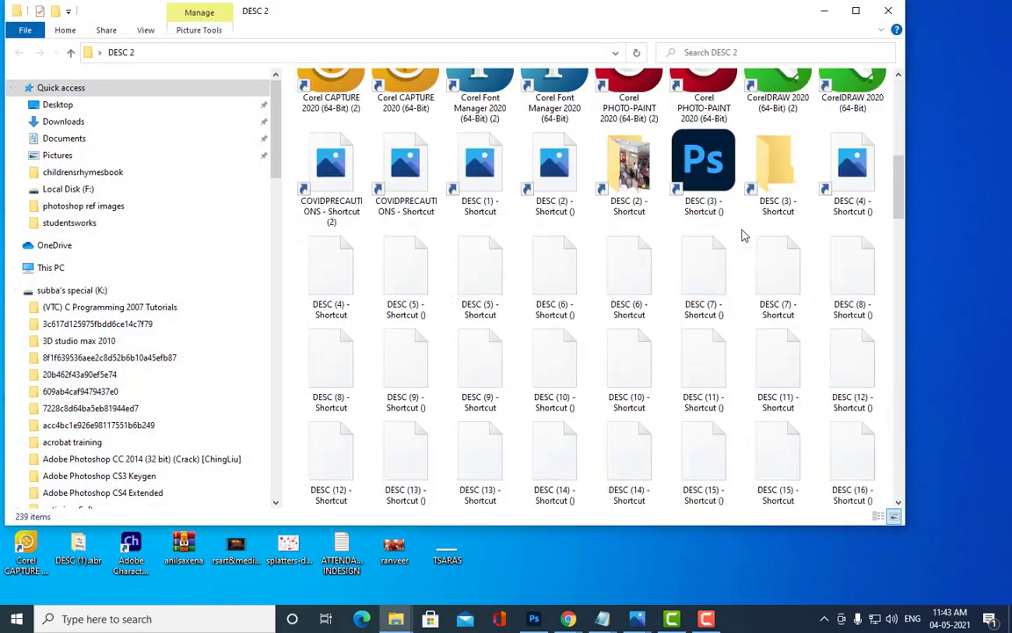
scroll(721, 232, "down", 12)
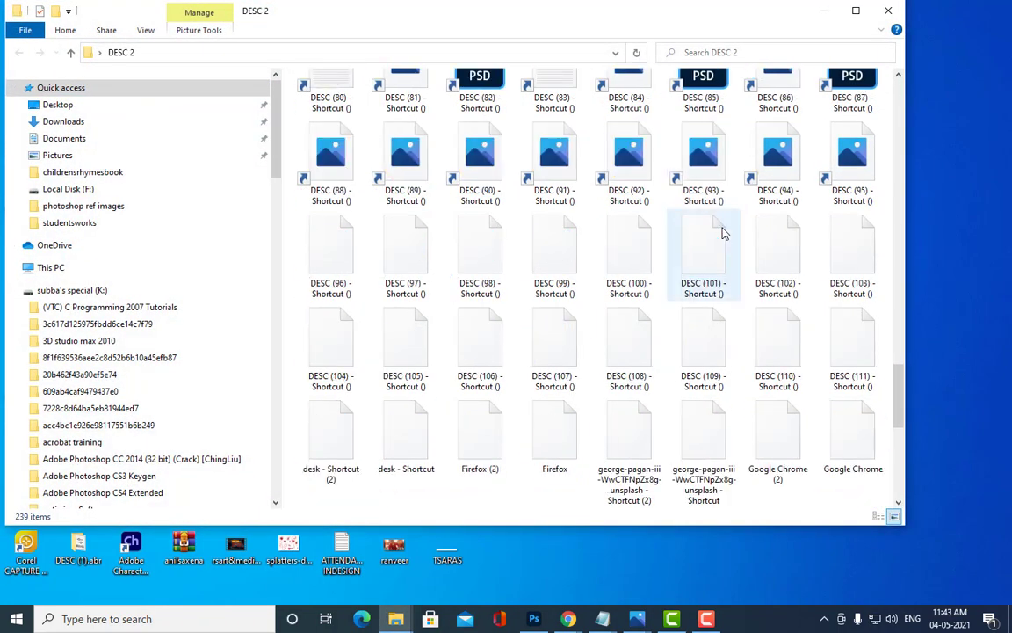
scroll(722, 233, "down", 6)
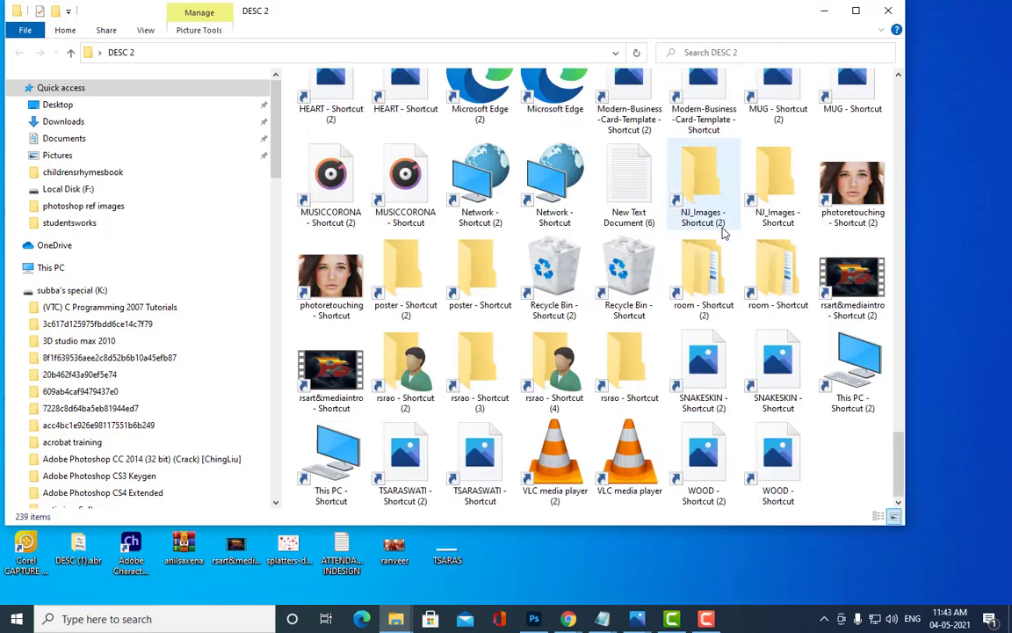
scroll(722, 233, "up", 20)
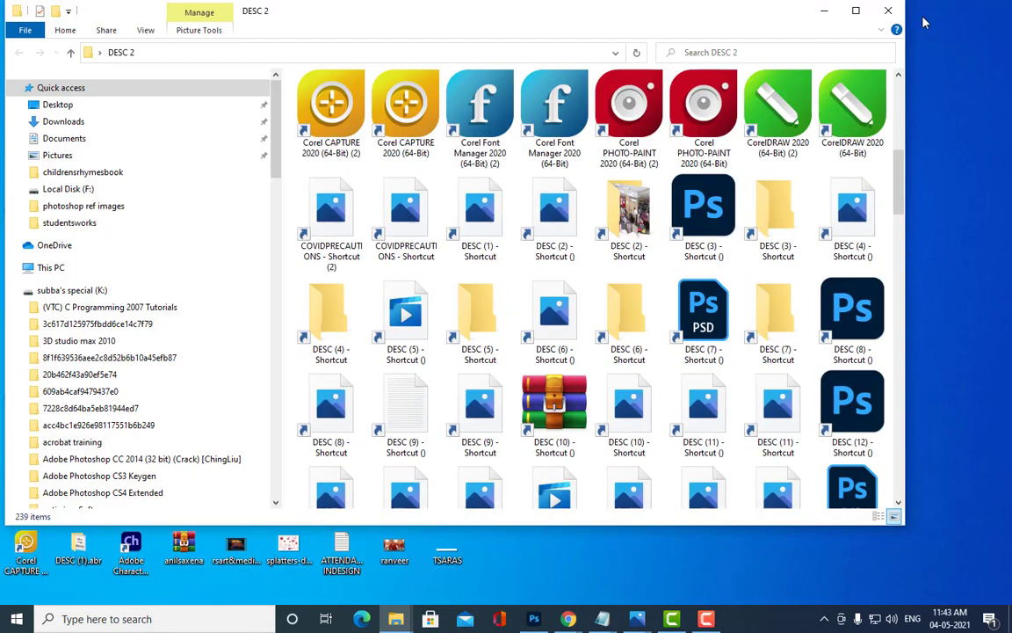
left_click(824, 11)
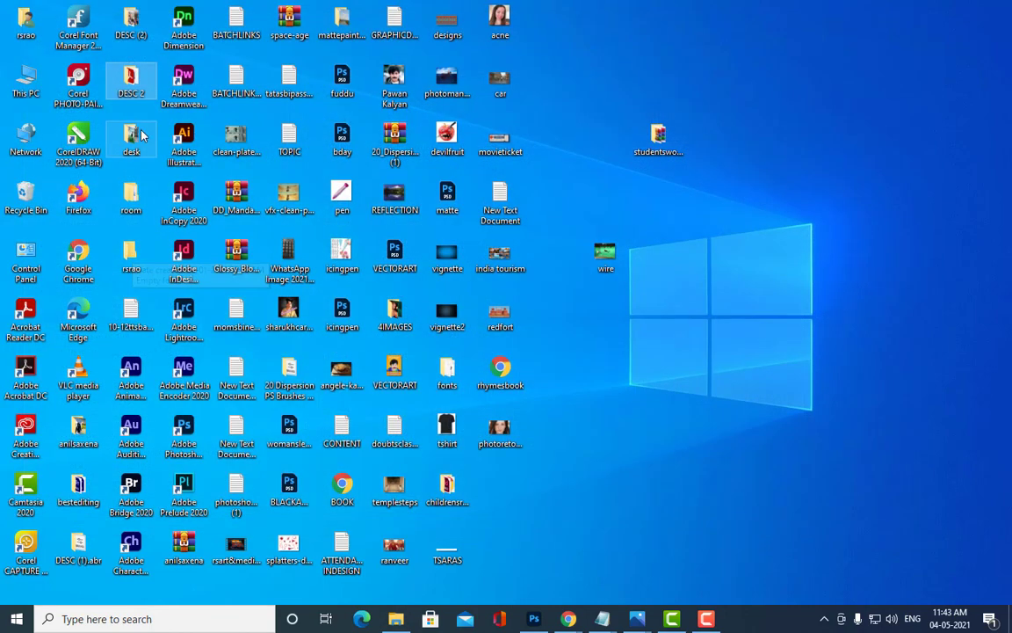
Step: Open the desk folder and open DESC (32).jpg in Photos
double_click(140, 133)
scroll(659, 261, "down", 5)
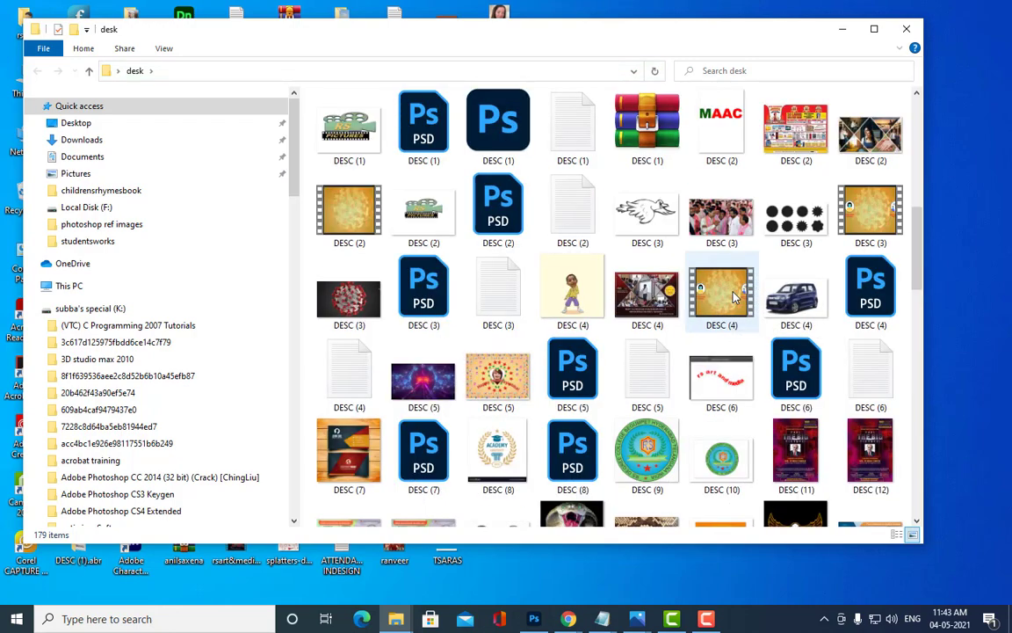
scroll(734, 297, "down", 20)
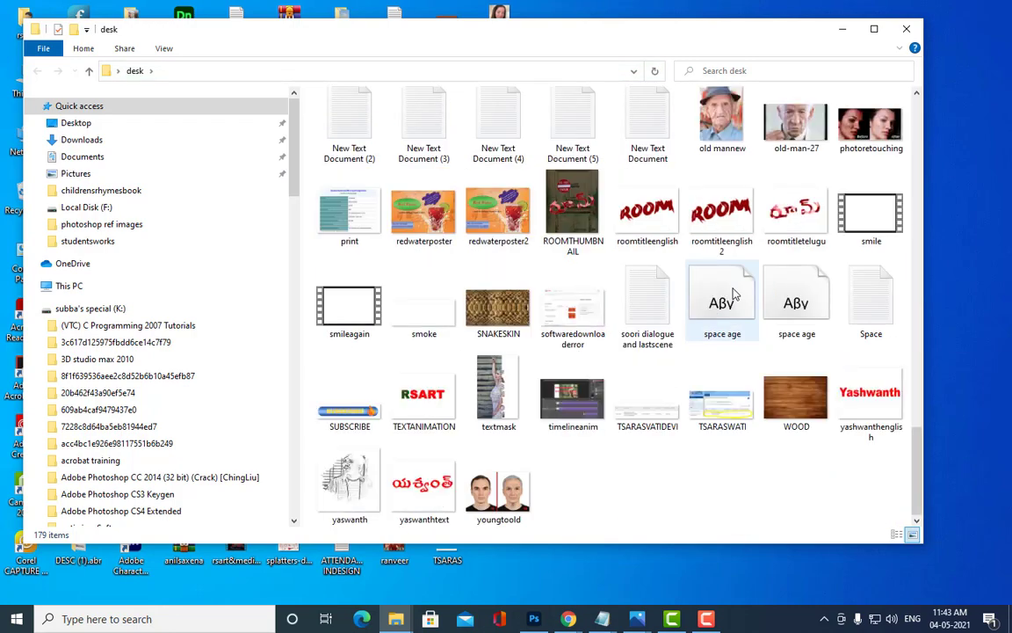
scroll(729, 293, "up", 2)
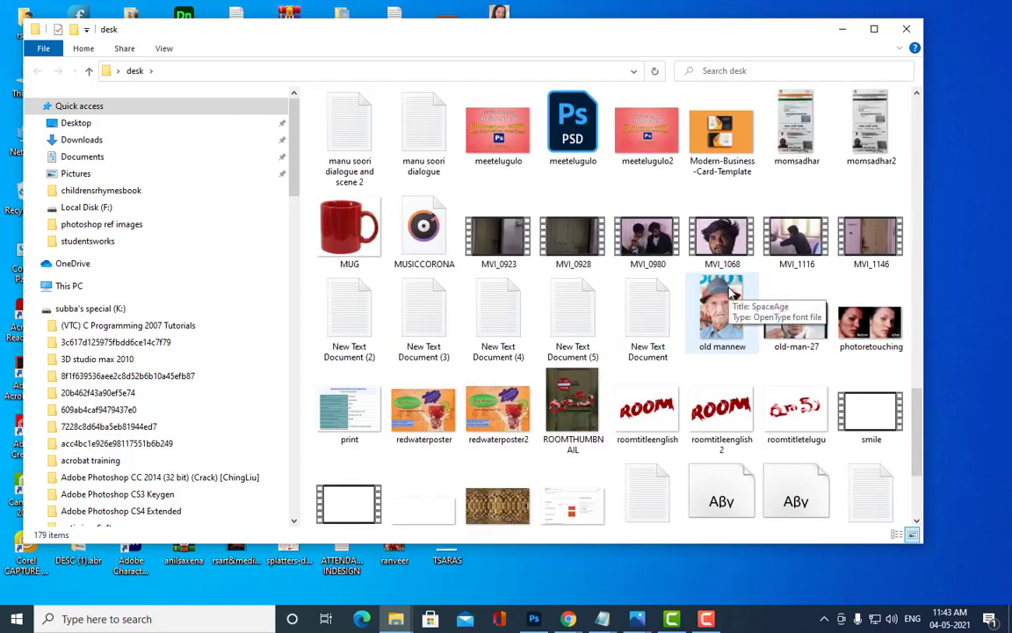
scroll(731, 293, "up", 3)
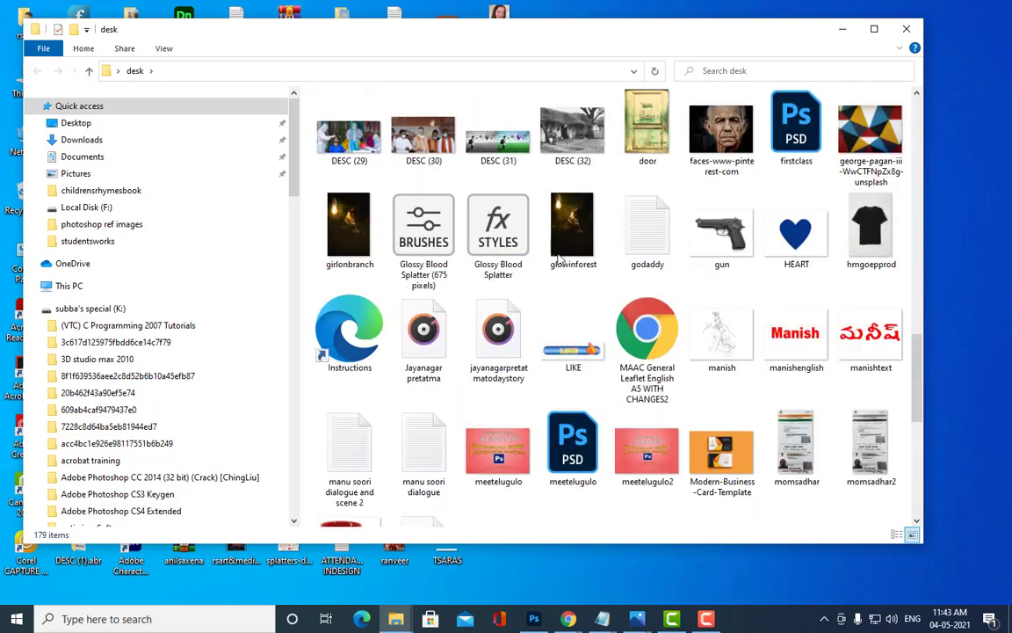
double_click(556, 137)
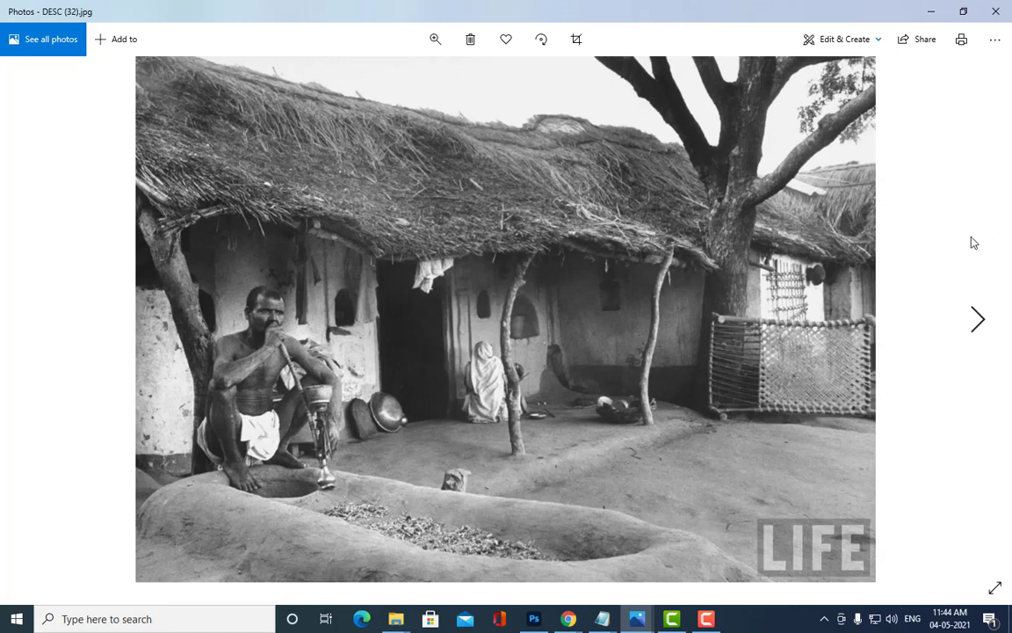
Step: Close Photos, move DESC (32) onto the desktop, and bring back the Chrome window
left_click(996, 13)
left_click_drag(581, 128, 987, 246)
left_click(843, 31)
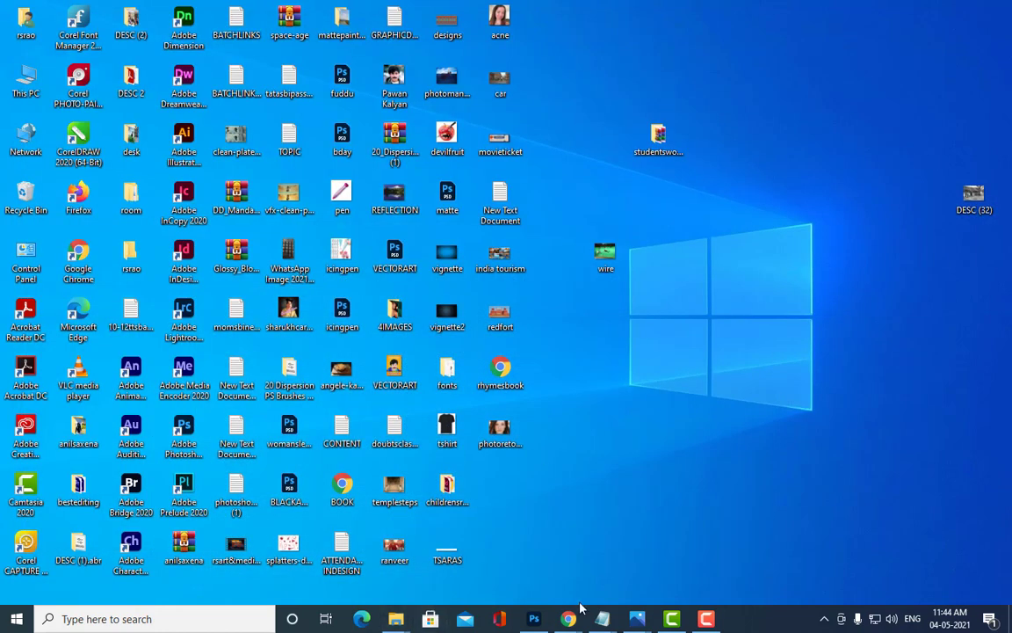
mouse_move(571, 613)
left_click(475, 549)
Step: Open the PHOTOSHOP TTS 10-12PM group chat in WhatsApp Web
left_click(72, 7)
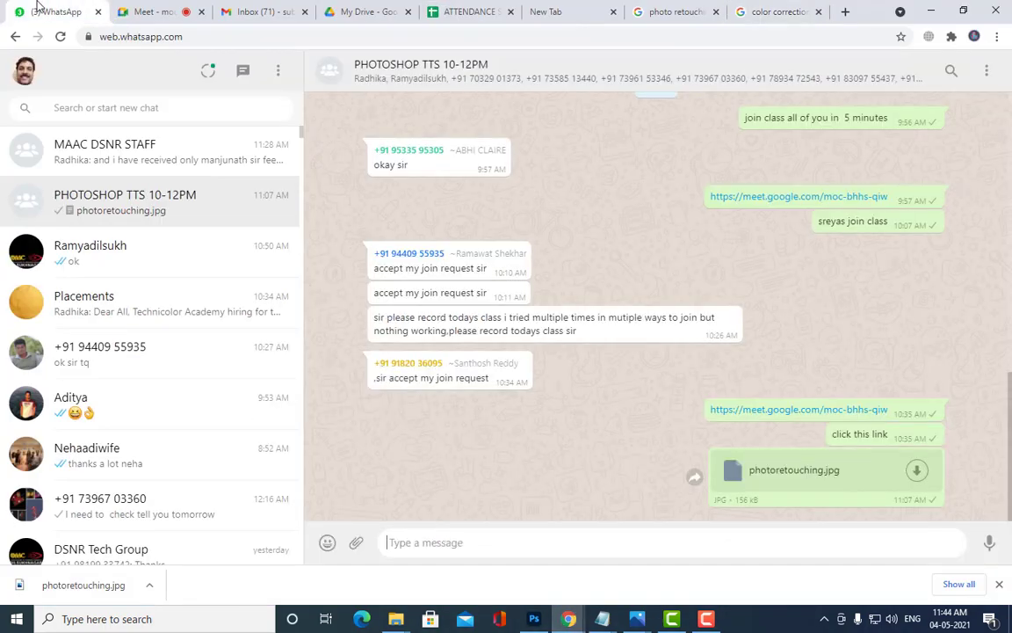
left_click(199, 164)
left_click(175, 208)
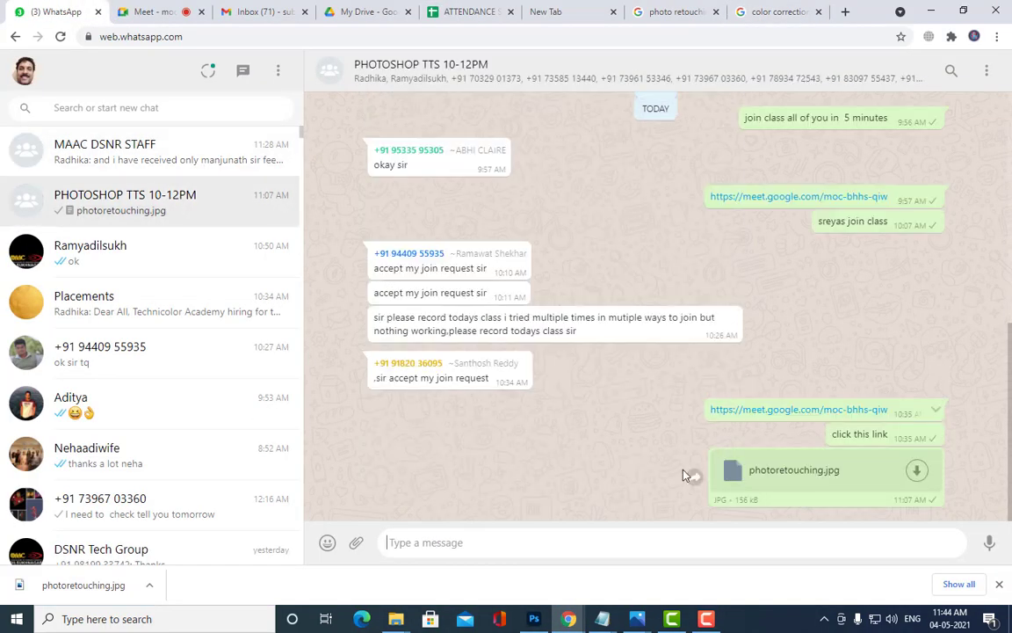
Step: Attach DESC (32).jpg from the desktop as a document and send it to the group
left_click(356, 542)
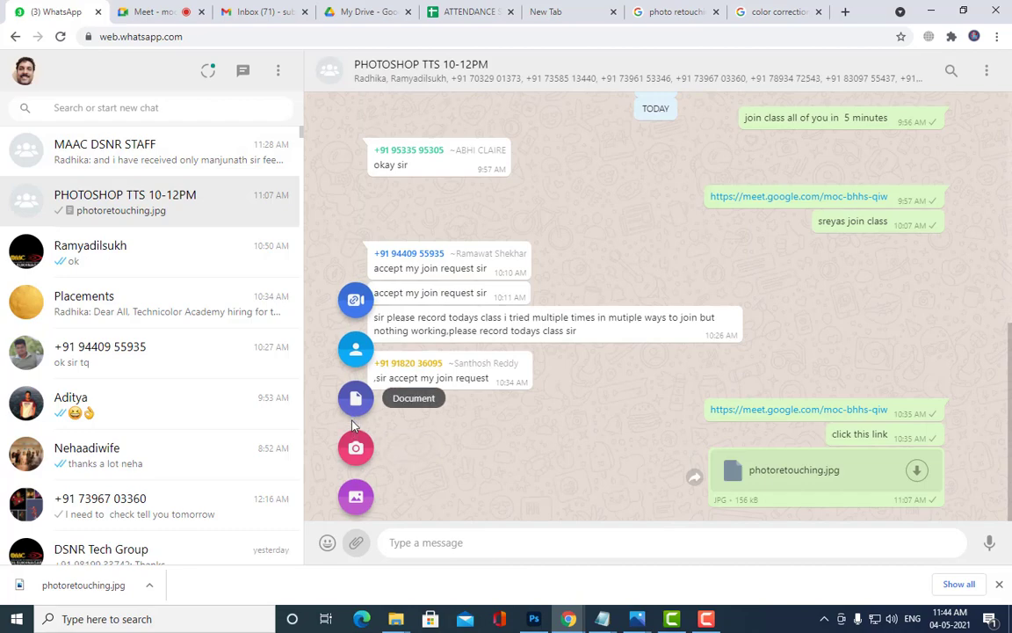
left_click(356, 399)
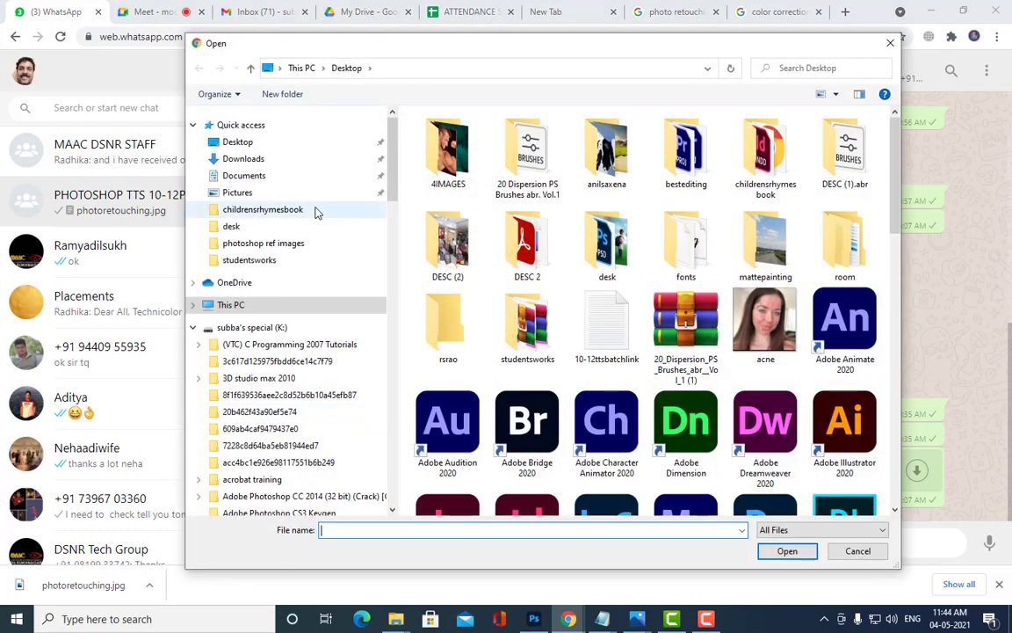
left_click(230, 144)
scroll(786, 334, "down", 10)
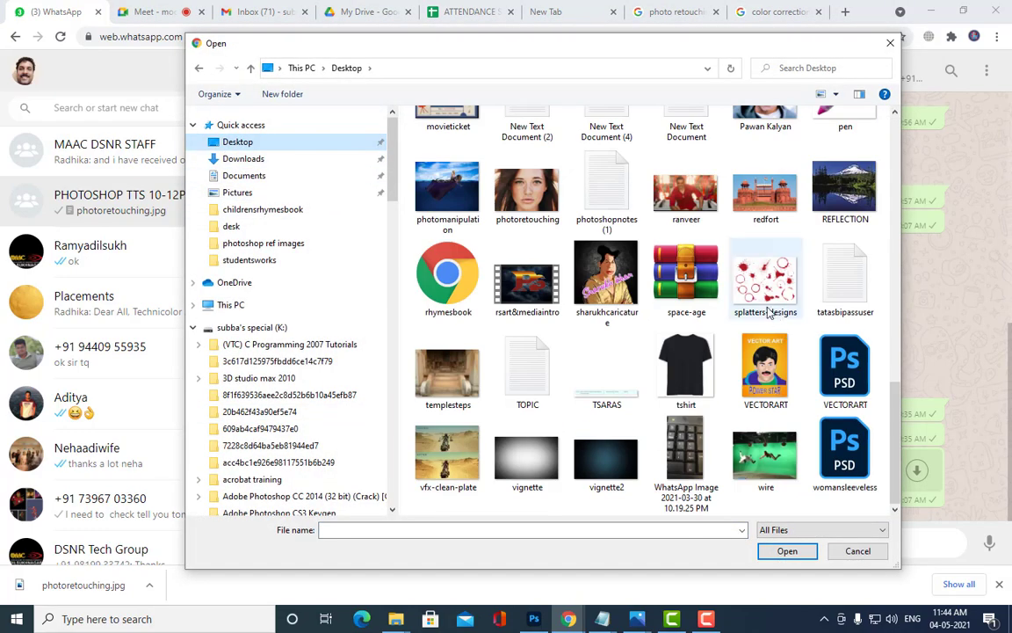
scroll(722, 299, "up", 10)
scroll(722, 300, "down", 10)
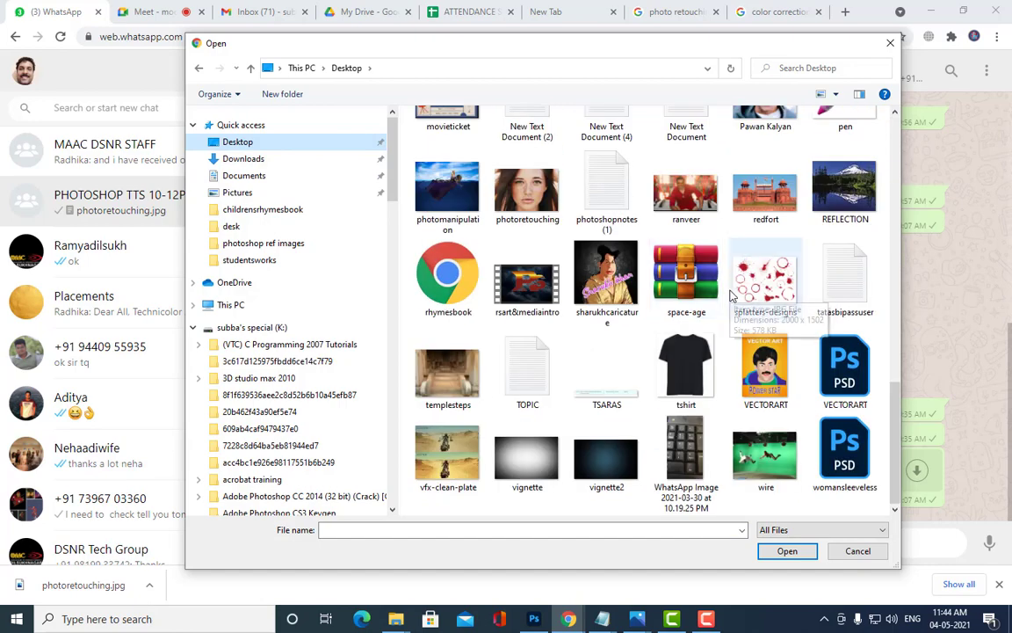
scroll(732, 296, "up", 3)
left_click(436, 150)
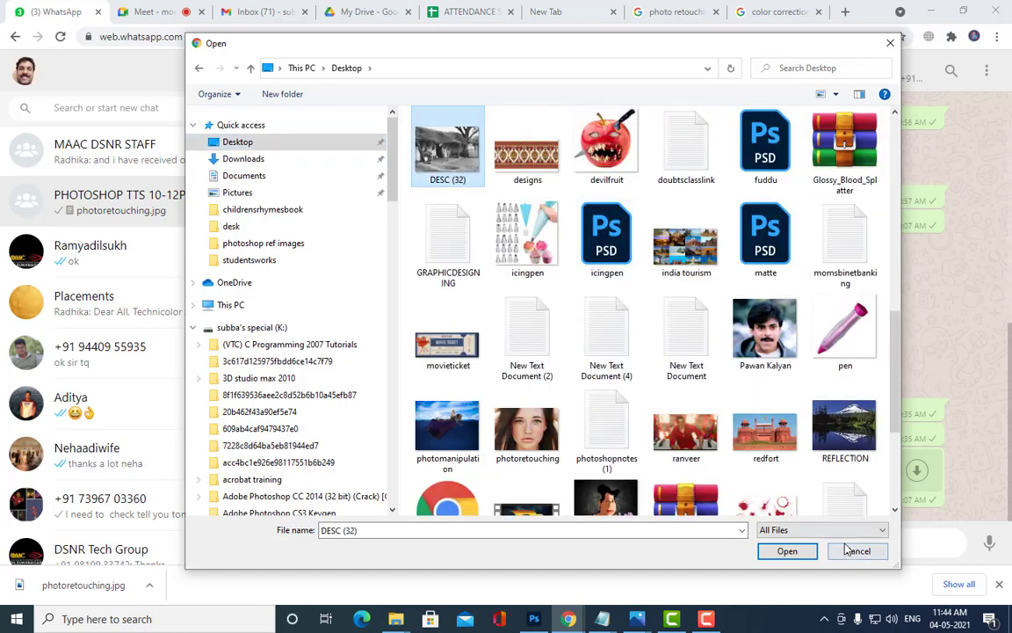
left_click(804, 549)
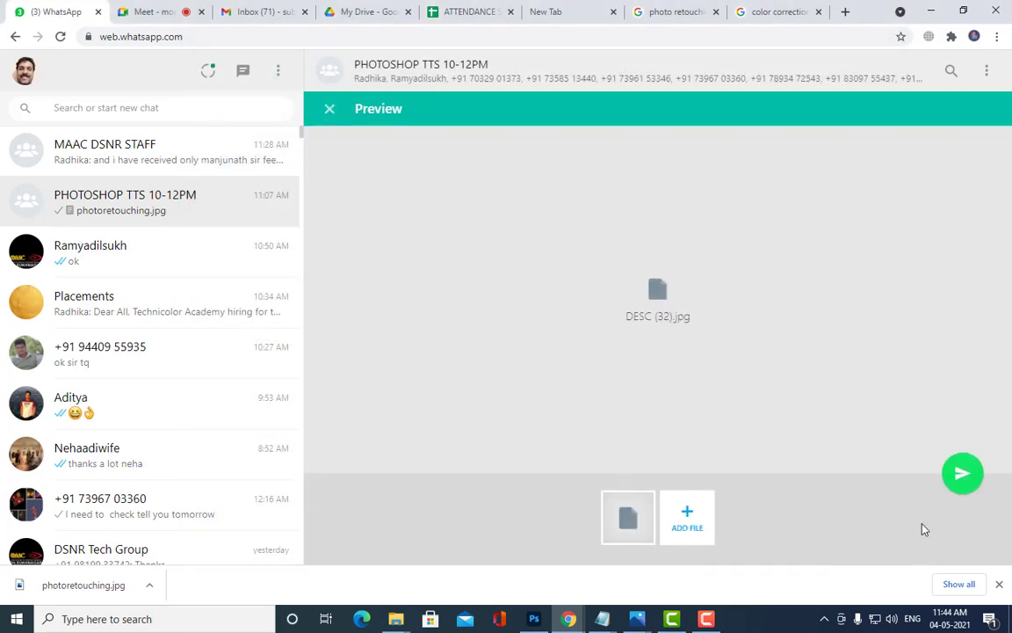
left_click(963, 474)
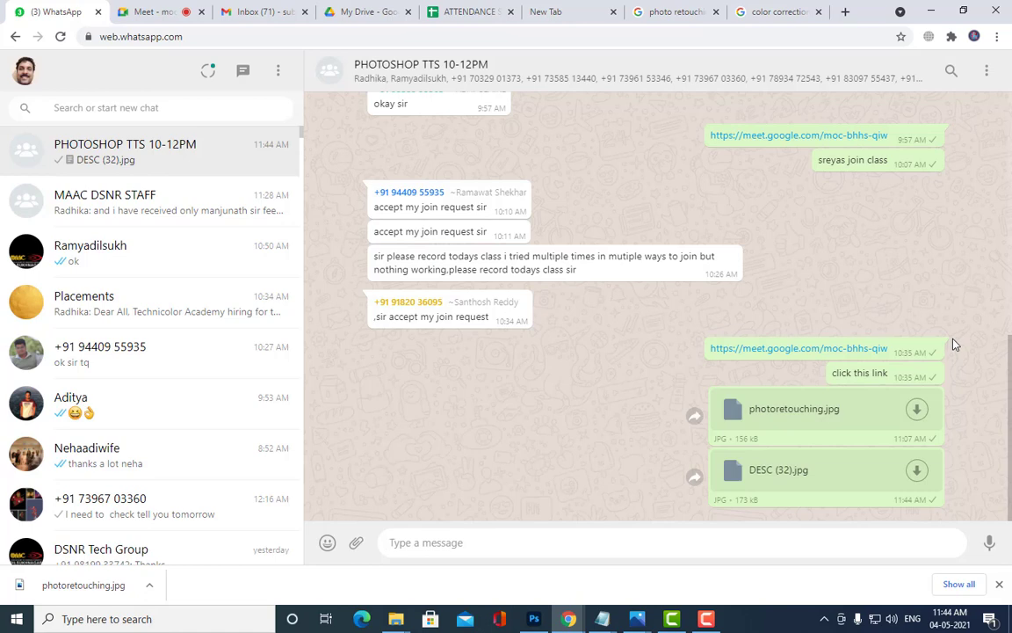
Step: Download the shared DESC (32).jpg, view it in Photos, then close the viewer
left_click(850, 479)
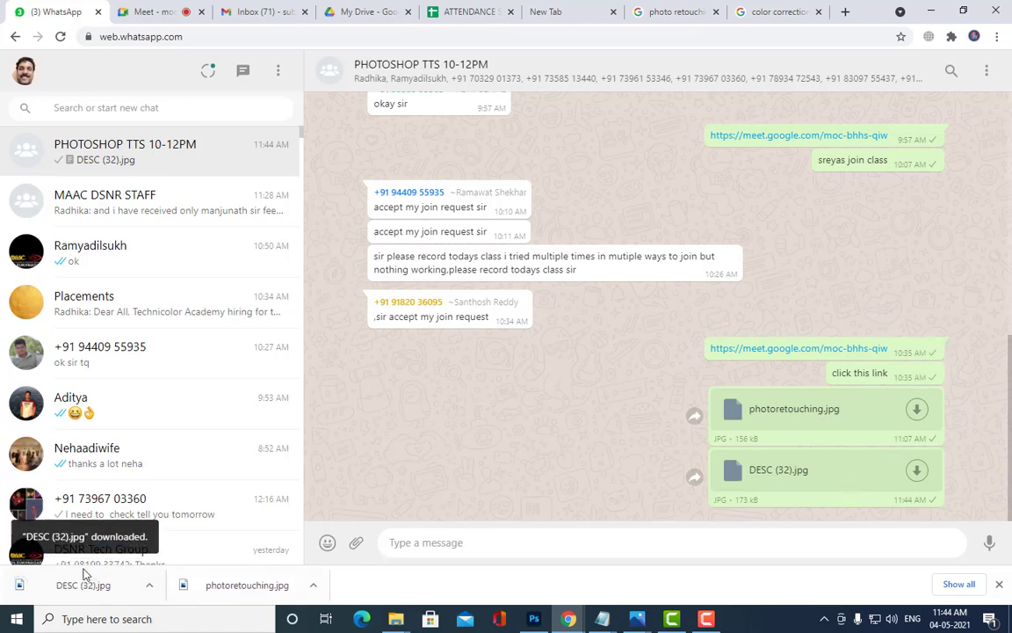
left_click(61, 582)
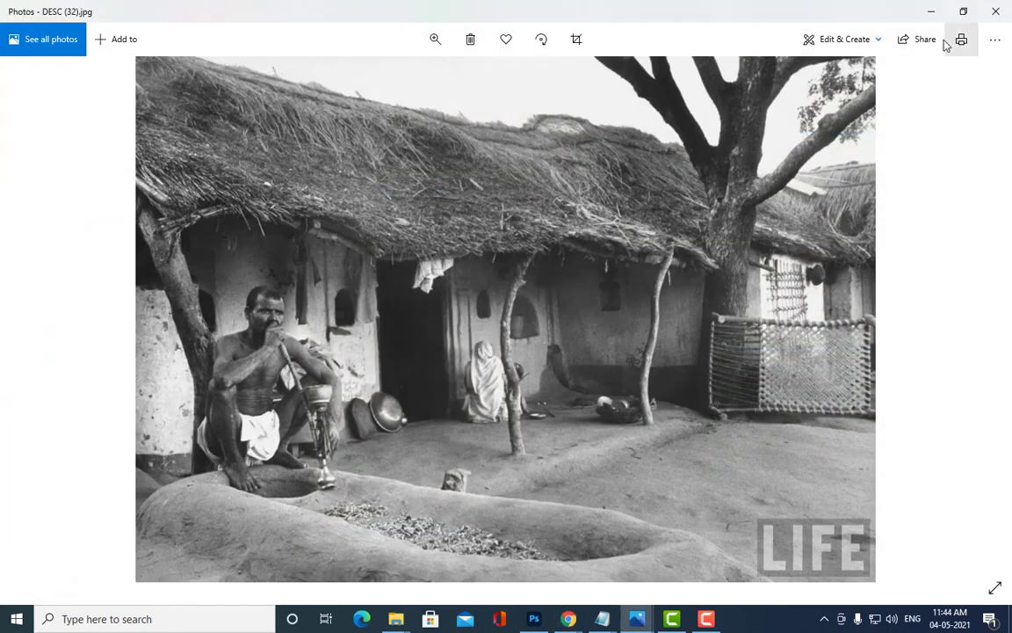
left_click(937, 12)
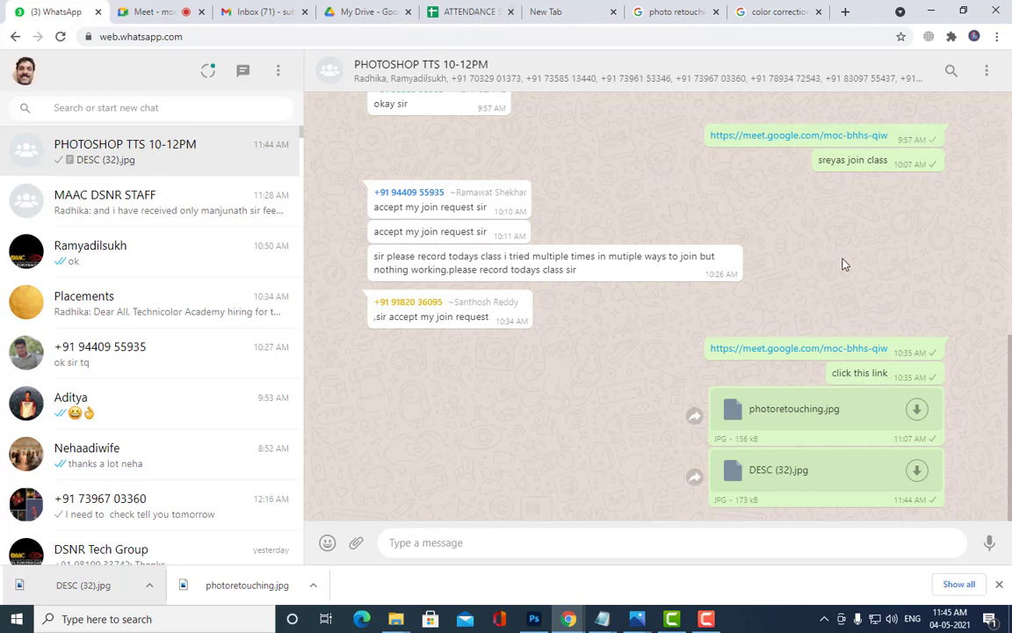
Step: Check the Meet call and color correction search tabs, ending on the Gmail inbox
left_click(135, 20)
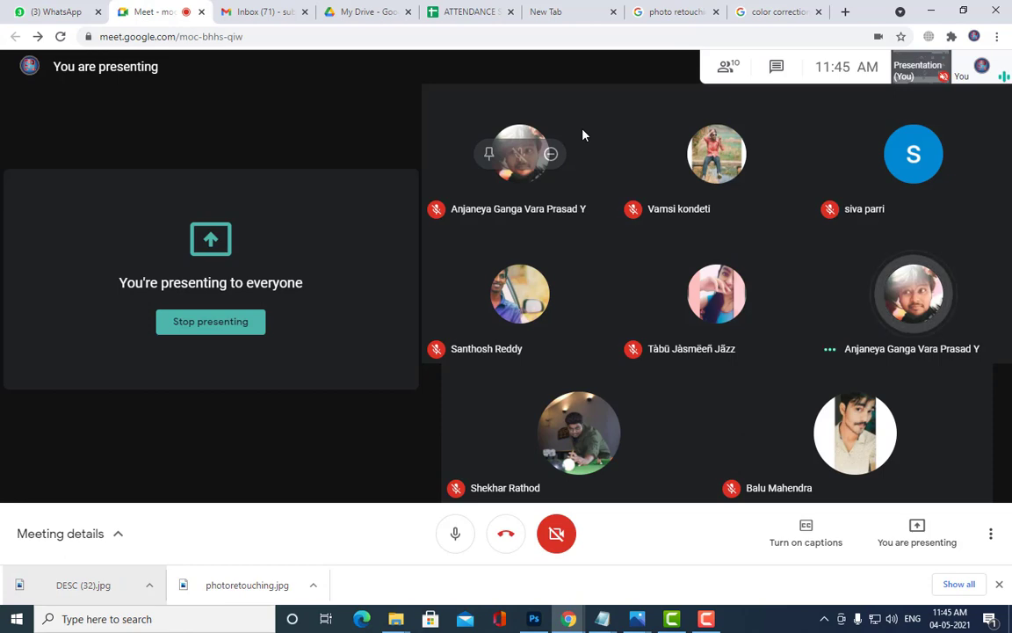
left_click(763, 12)
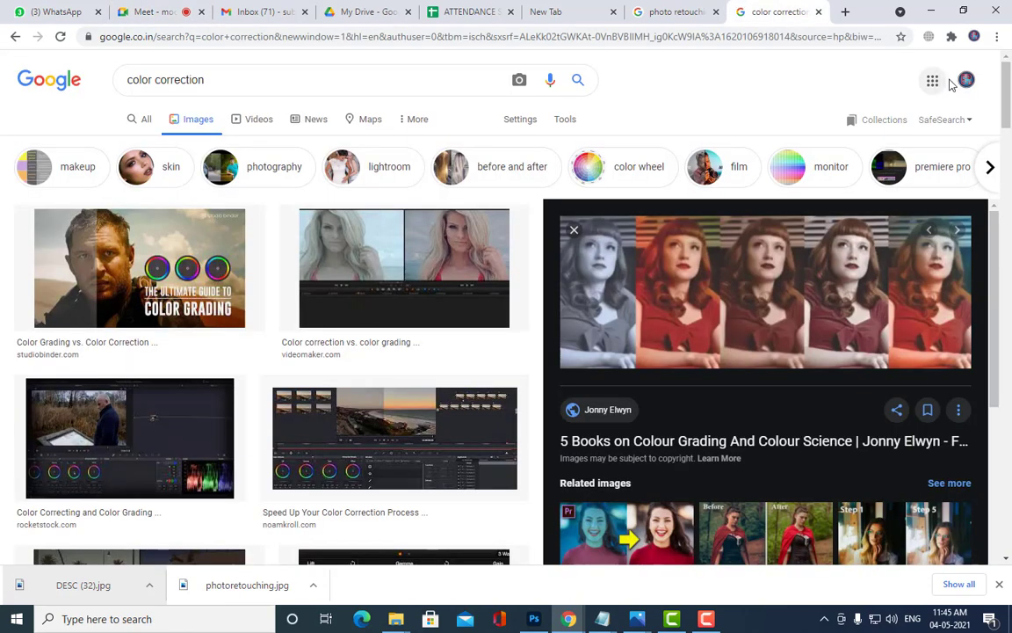
left_click(259, 11)
scroll(580, 233, "down", 3)
scroll(581, 233, "up", 3)
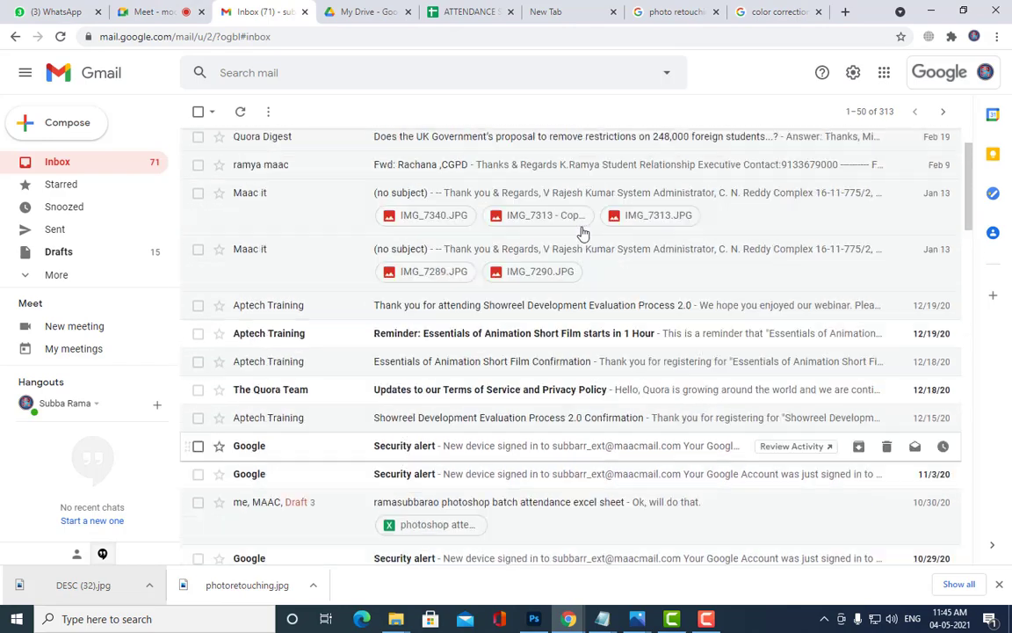
scroll(531, 203, "down", 10)
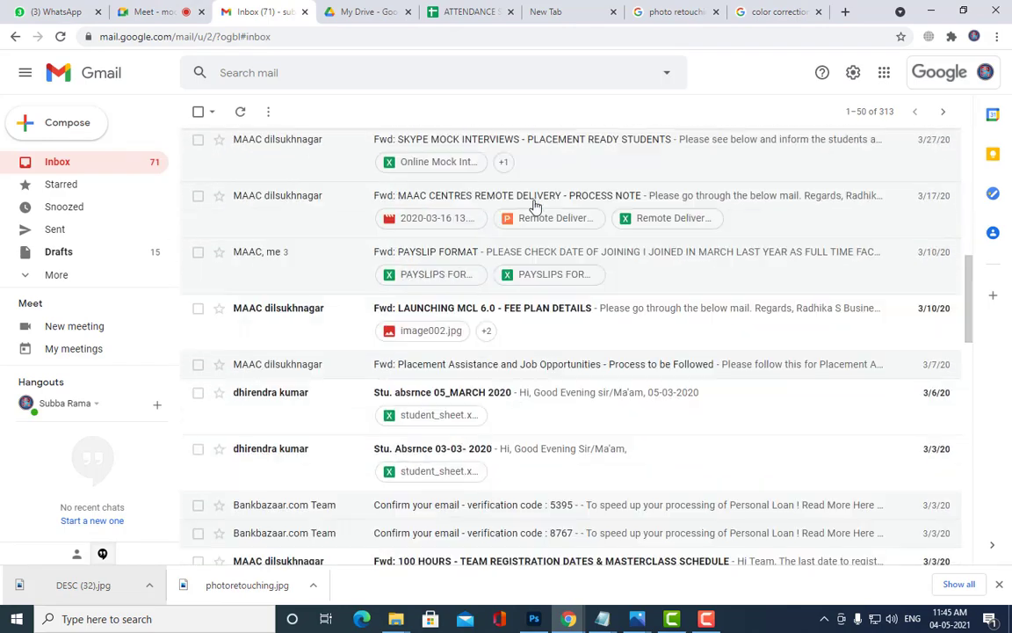
scroll(530, 314, "down", 10)
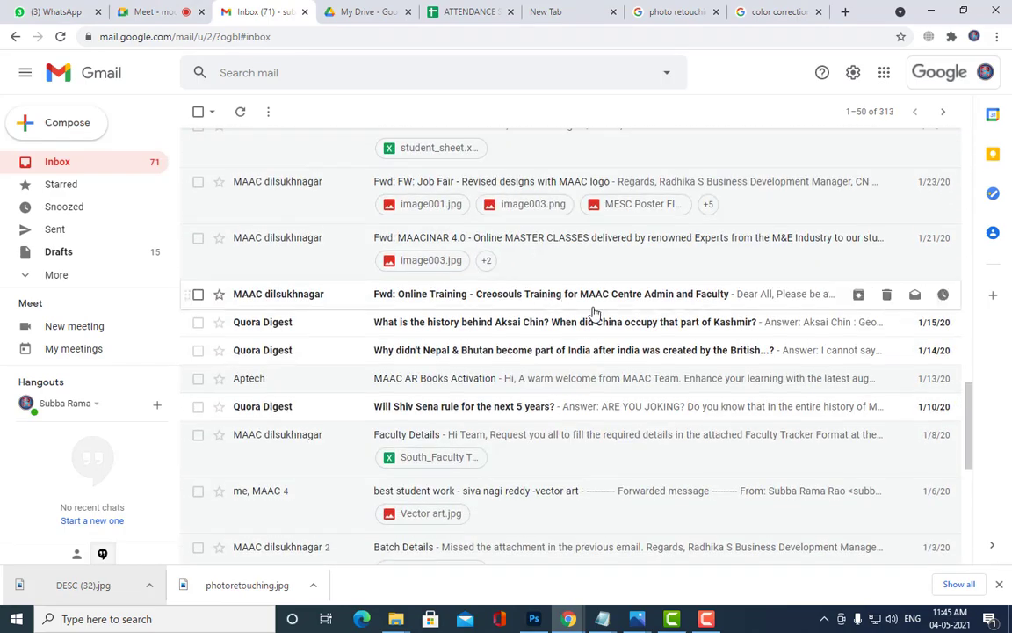
left_click(769, 12)
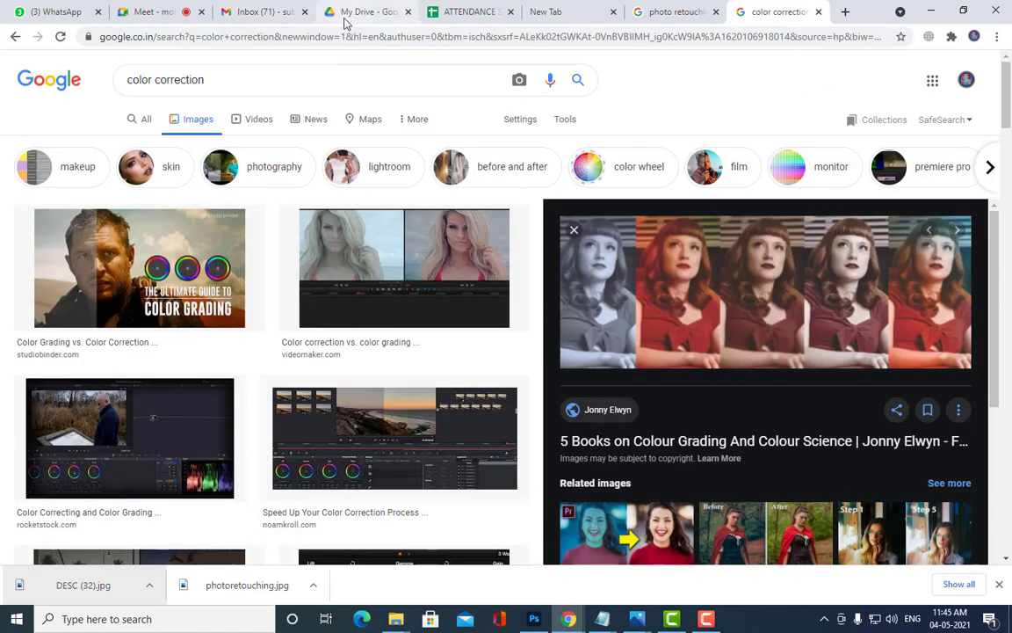
left_click(254, 25)
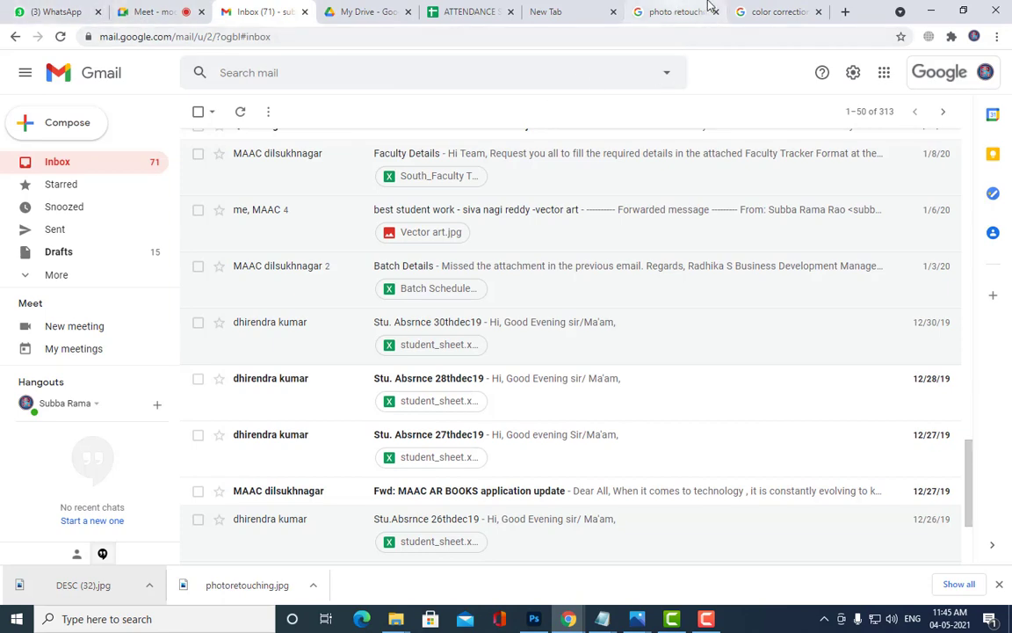
left_click(760, 11)
left_click(139, 15)
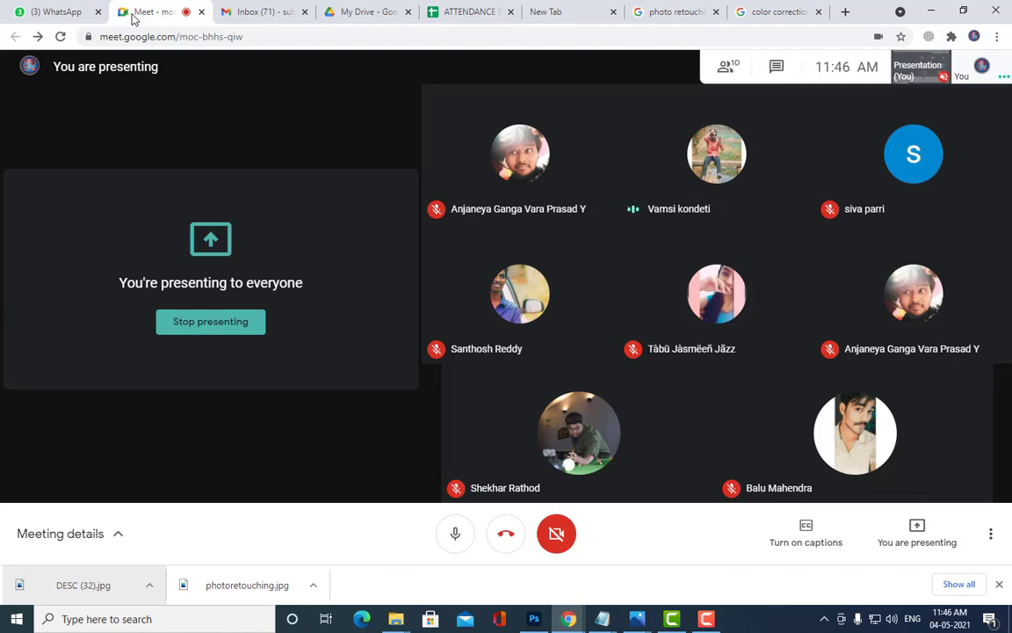
left_click(257, 12)
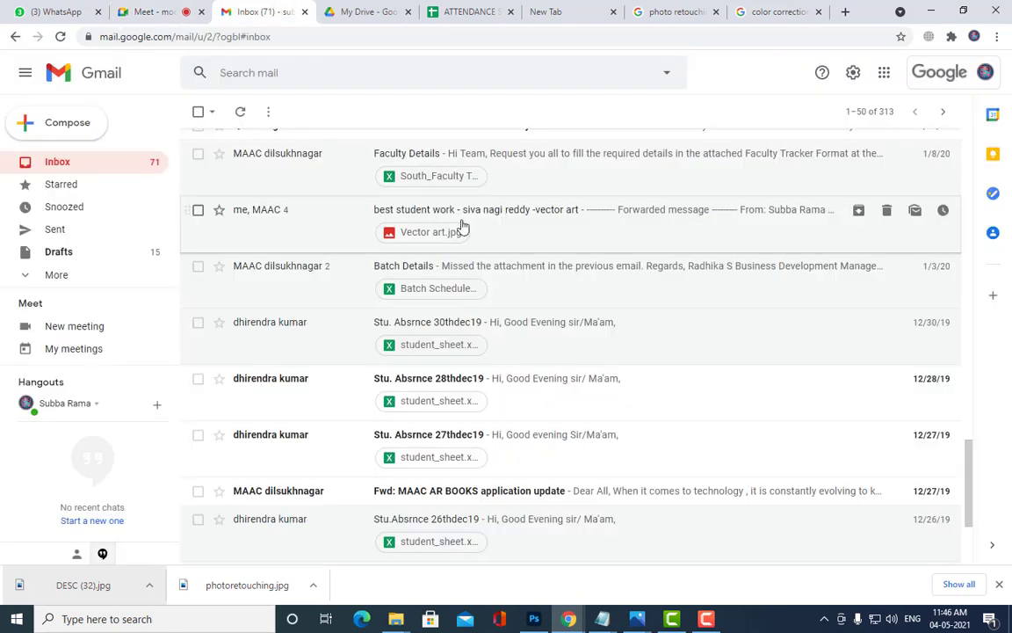
Step: Open the second Gmail account's inbox in a new tab and scroll through it
left_click(985, 73)
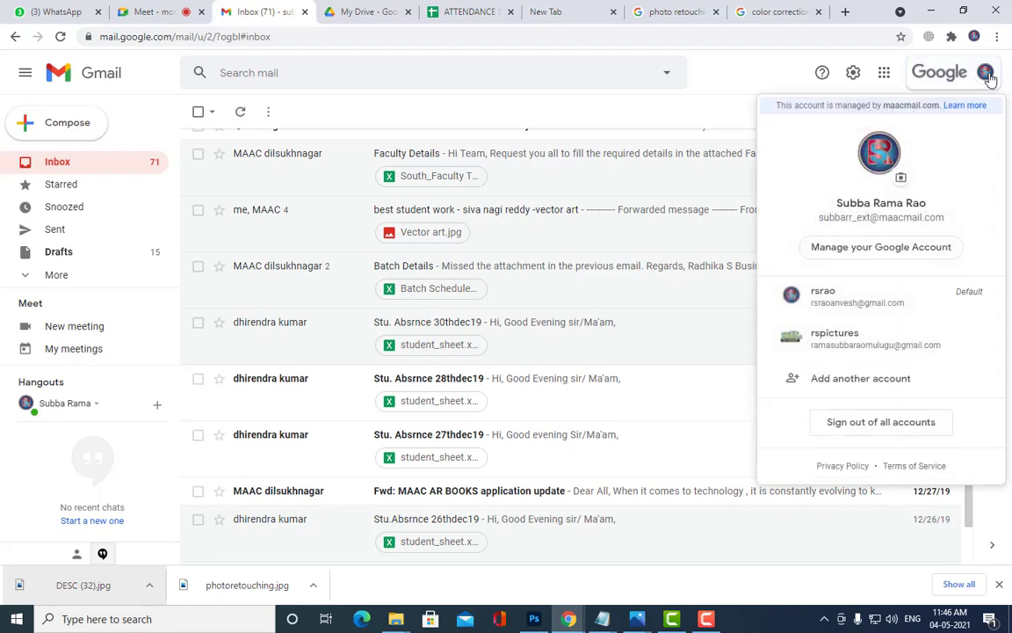
left_click(938, 304)
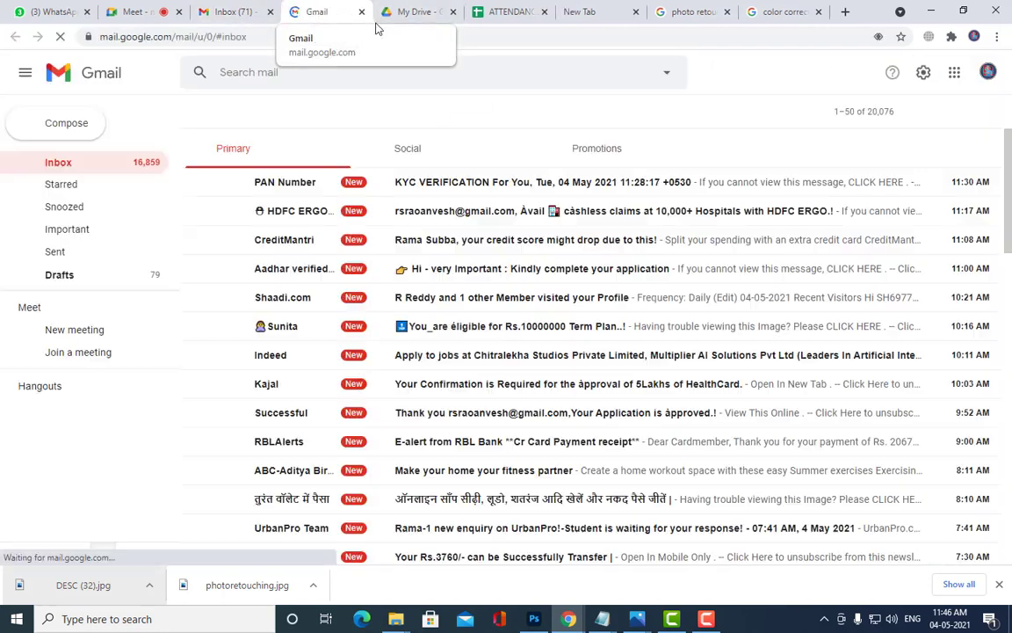
scroll(422, 316, "down", 1)
scroll(435, 299, "down", 8)
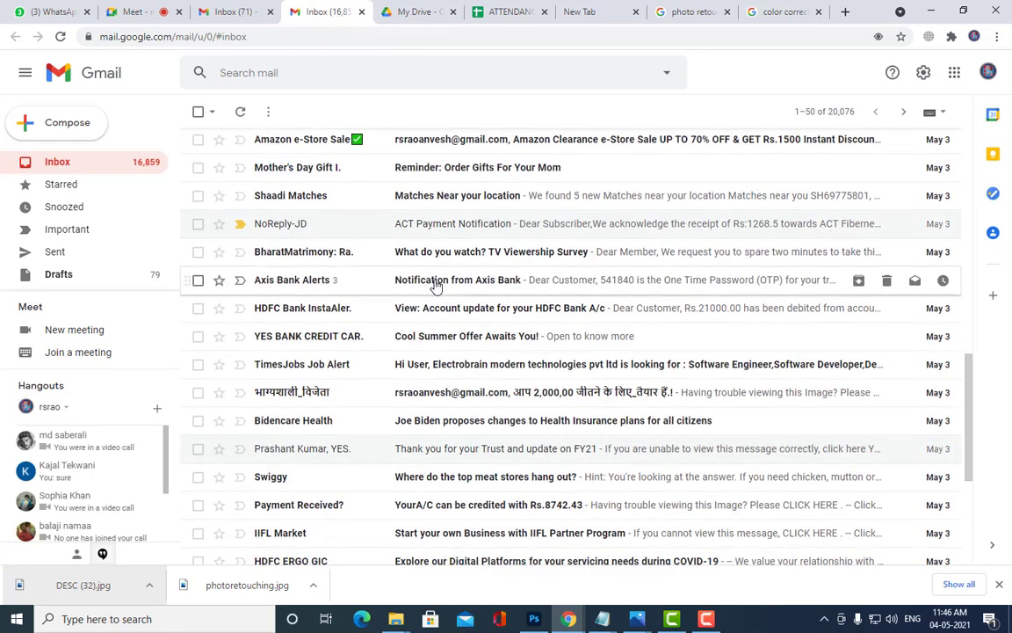
scroll(435, 286, "down", 4)
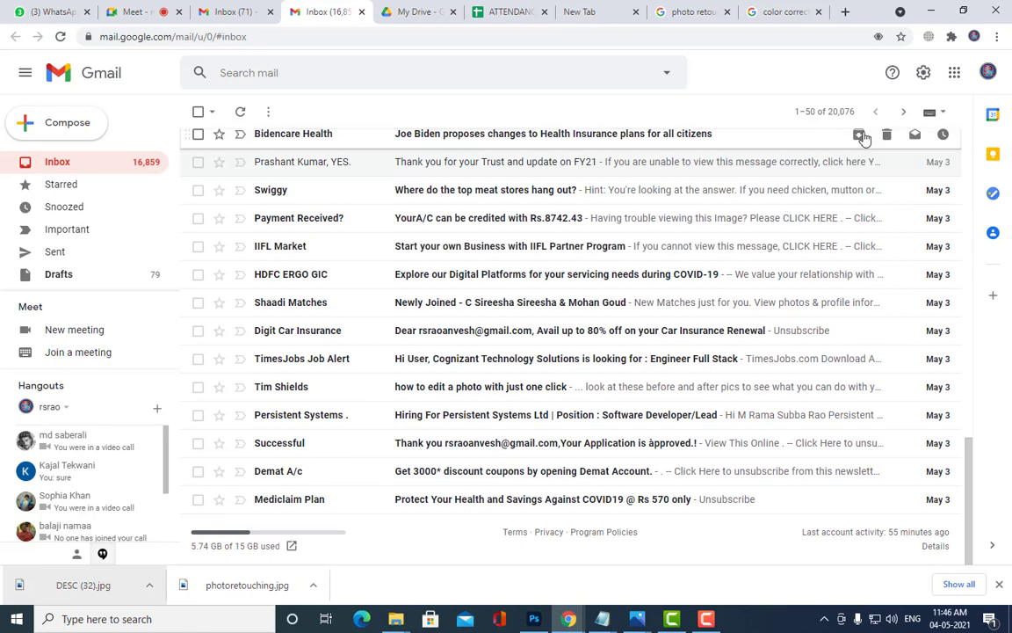
Step: Page forward twice through older messages in the second inbox
left_click(903, 111)
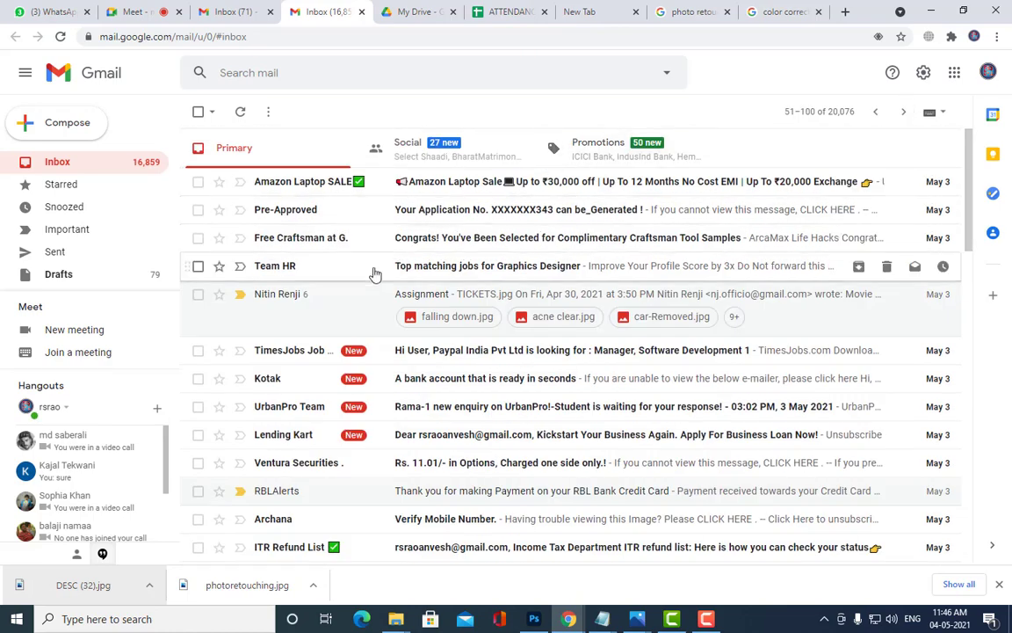
scroll(332, 295, "down", 3)
scroll(377, 299, "down", 3)
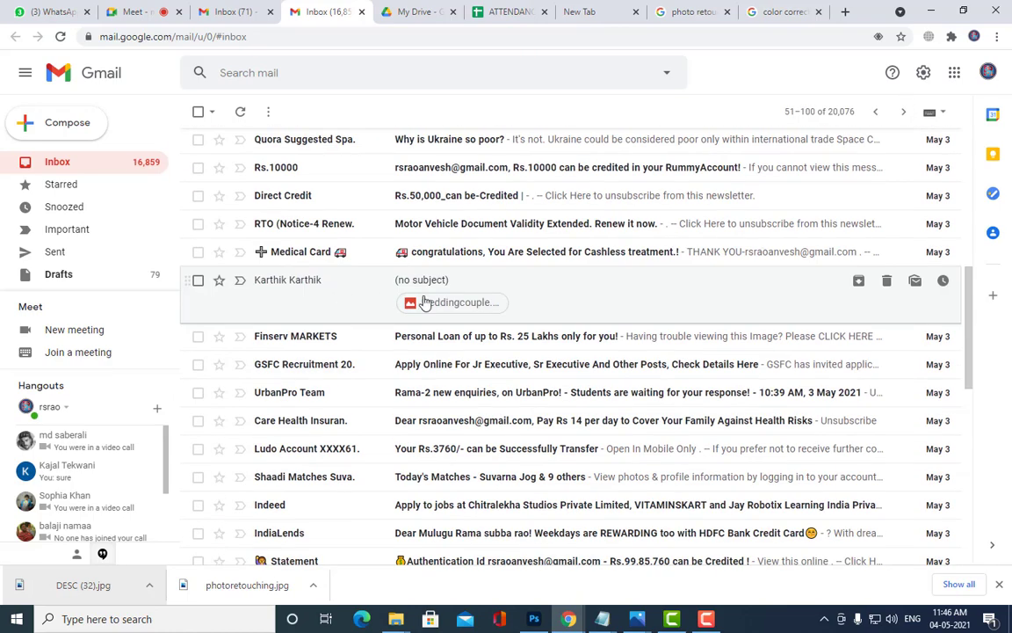
scroll(519, 301, "down", 5)
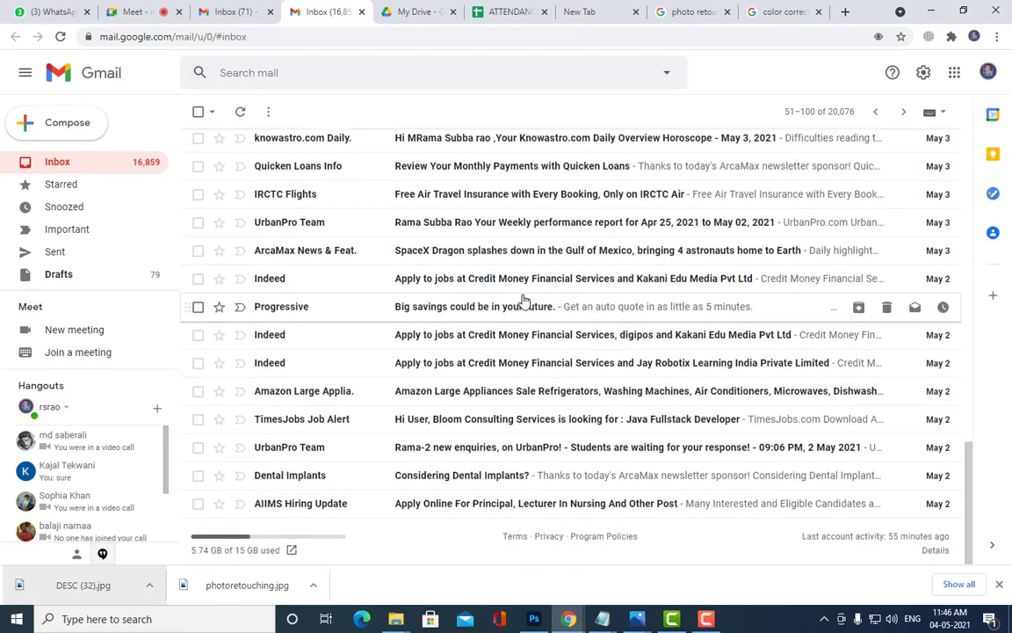
scroll(522, 300, "up", 10)
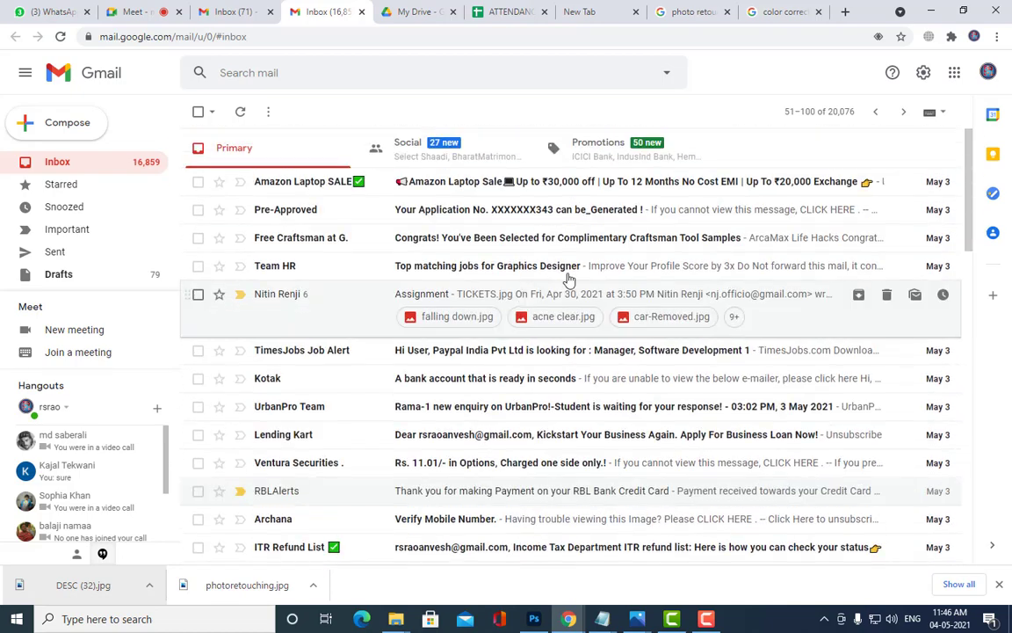
left_click(903, 112)
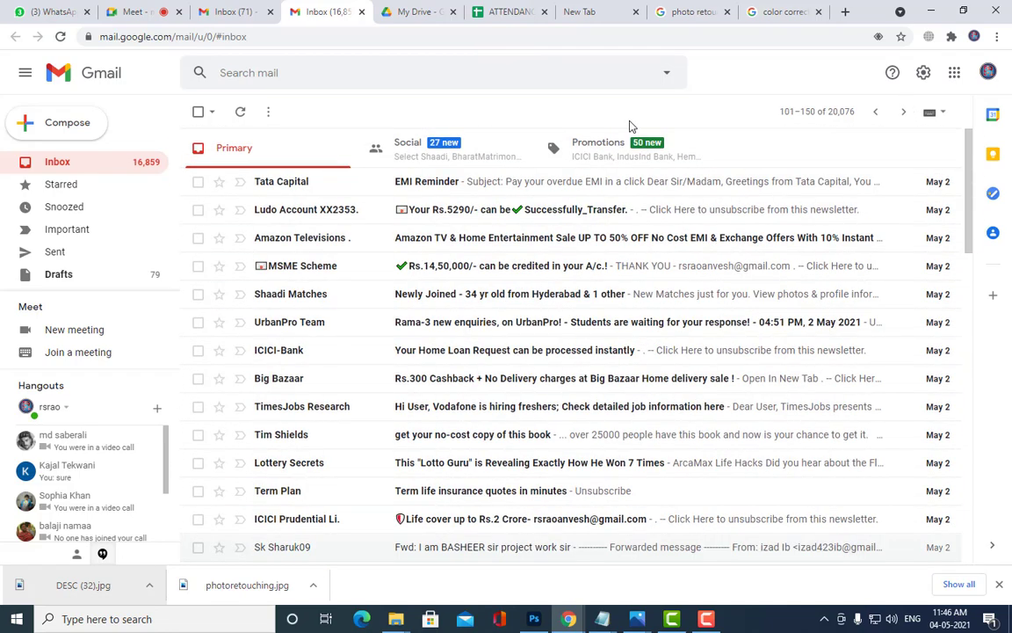
scroll(637, 282, "down", 10)
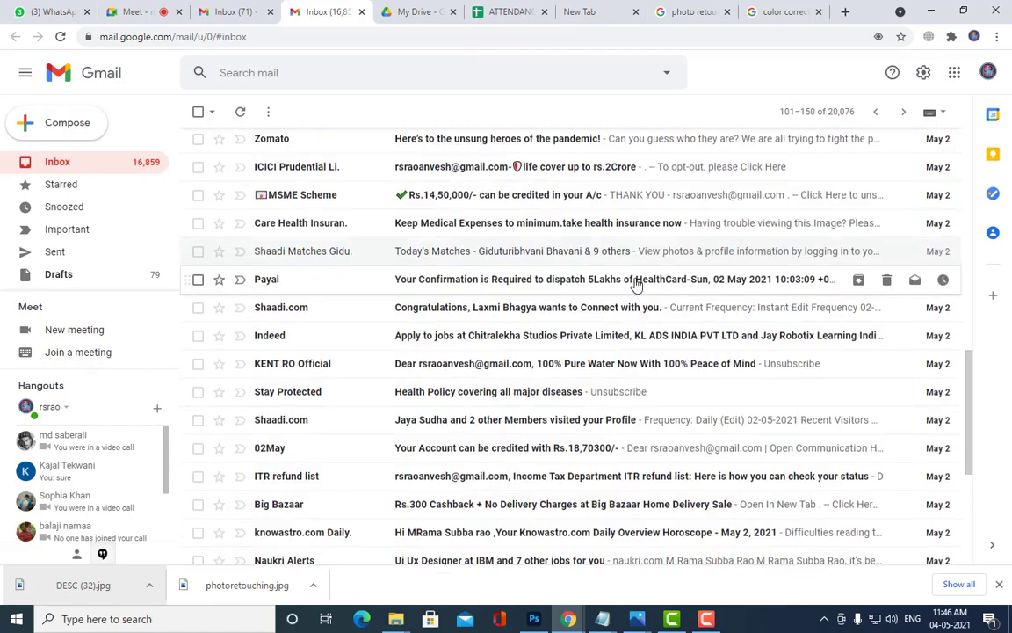
scroll(637, 282, "down", 5)
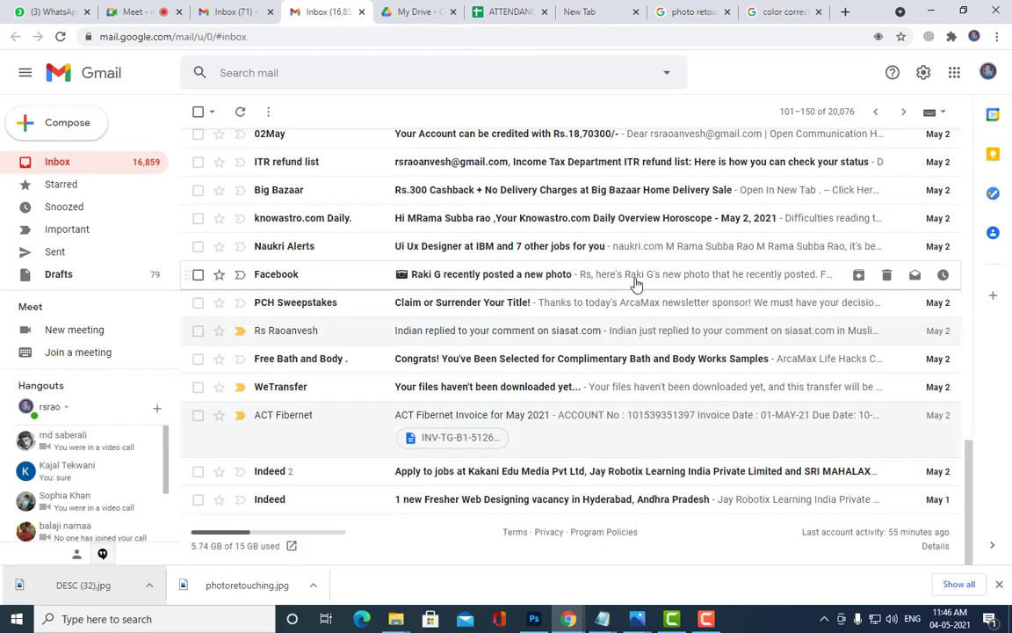
scroll(637, 282, "up", 15)
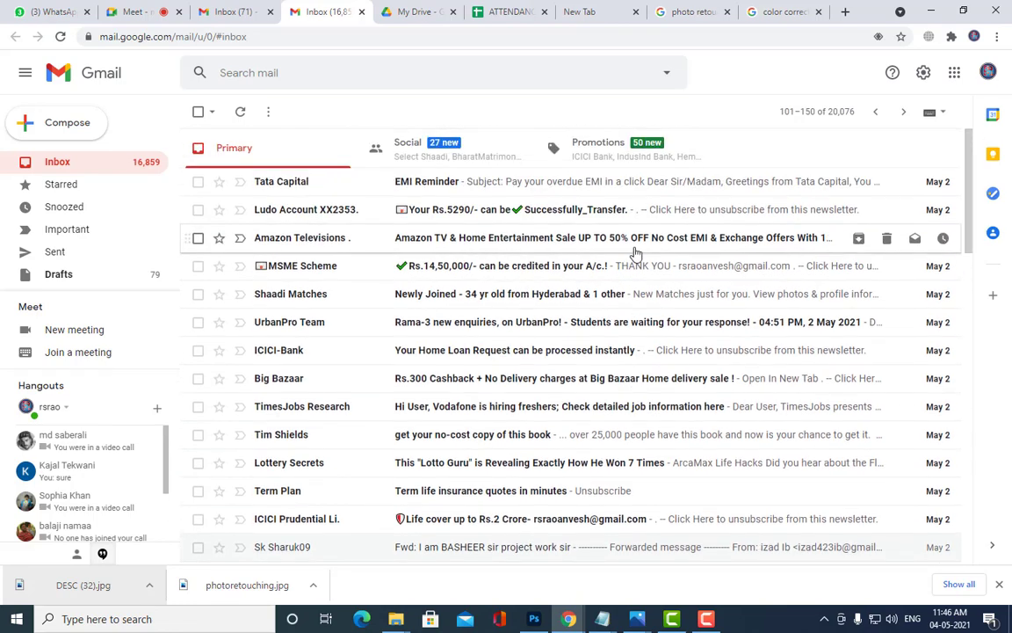
Step: Go back one page to messages 51–100 of the second inbox
left_click(876, 112)
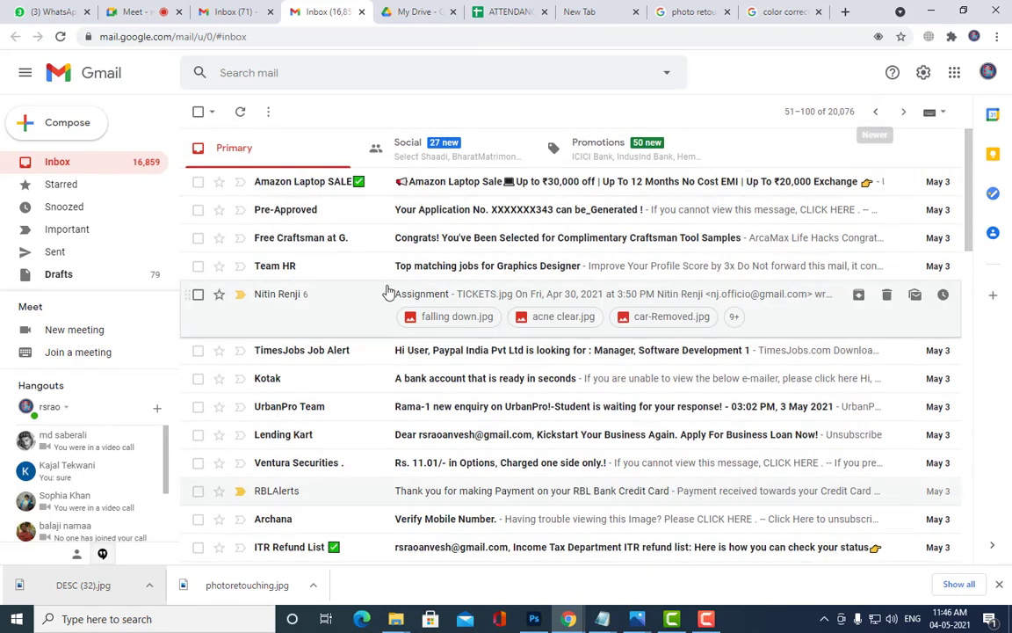
scroll(416, 271, "down", 5)
scroll(417, 270, "up", 6)
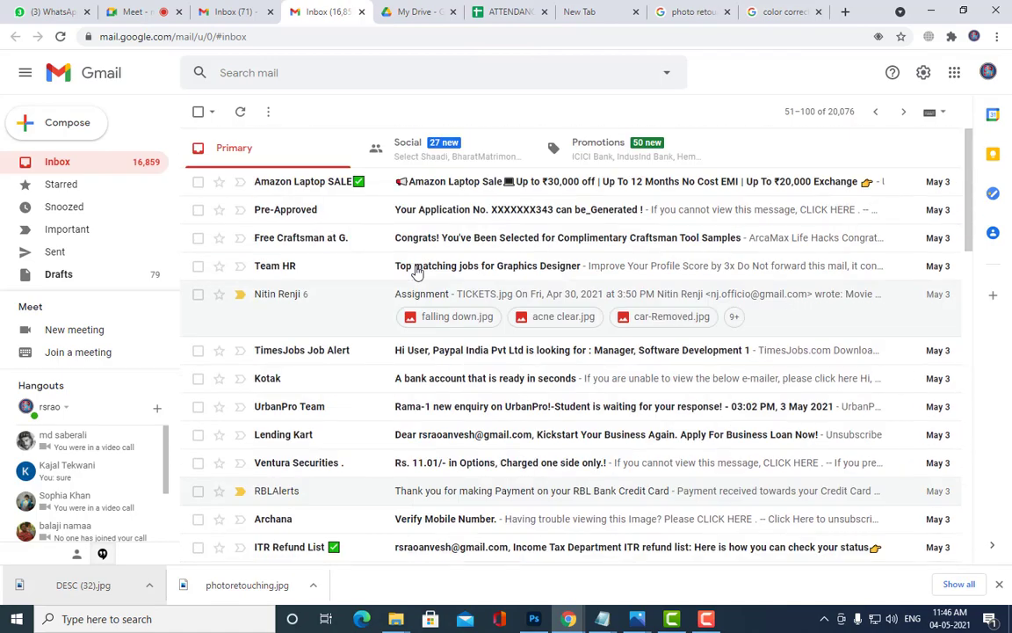
scroll(416, 271, "down", 4)
scroll(416, 271, "down", 9)
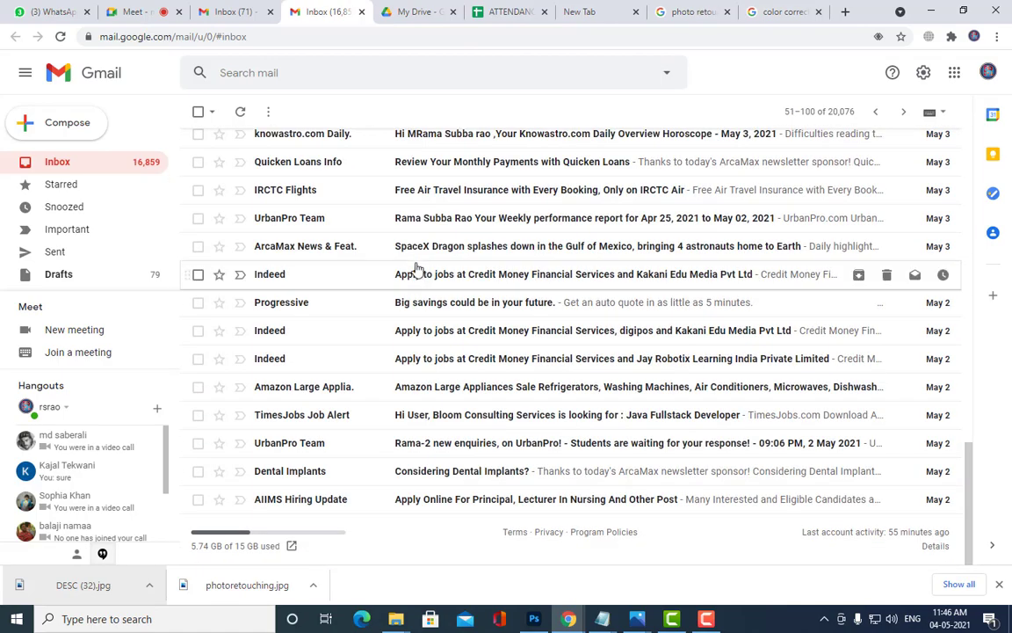
scroll(420, 268, "up", 5)
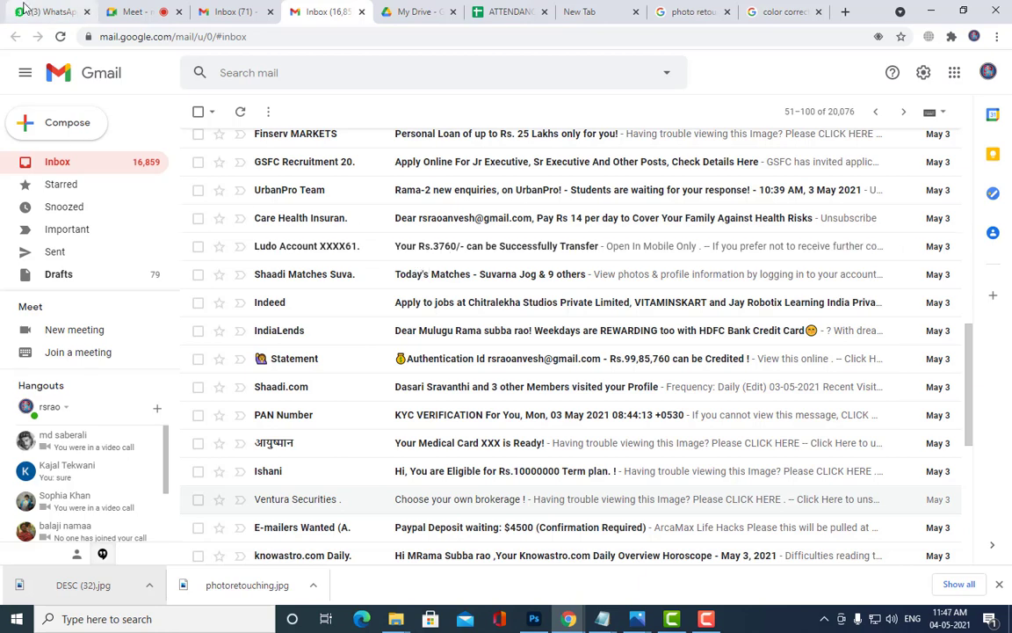
key("ctrl+1")
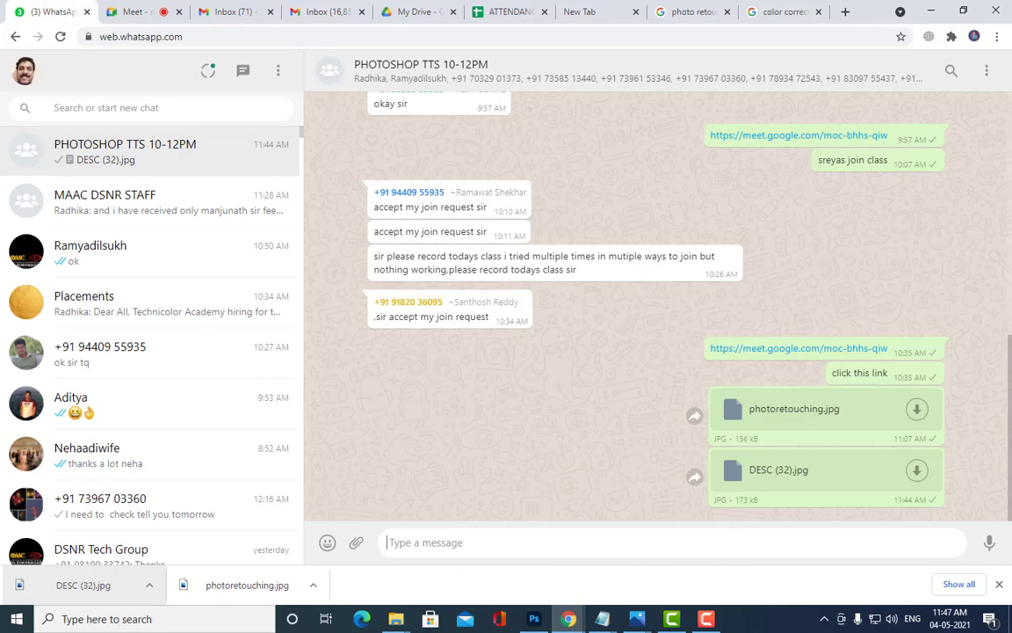
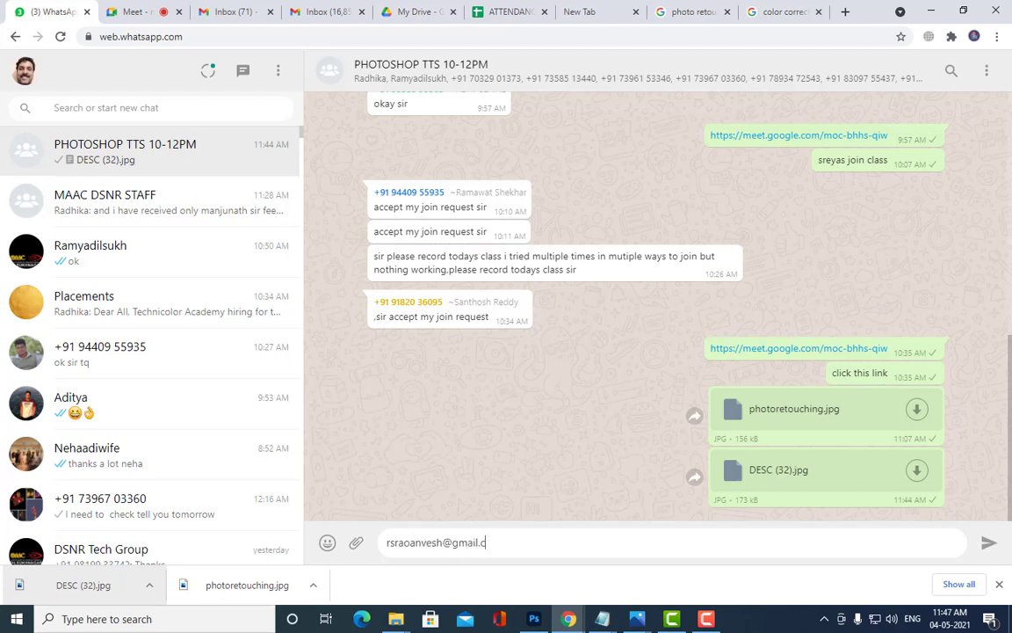
Step: Send your Gmail address to the PHOTOSHOP TTS 10-12PM group and select the sent address
key("Return")
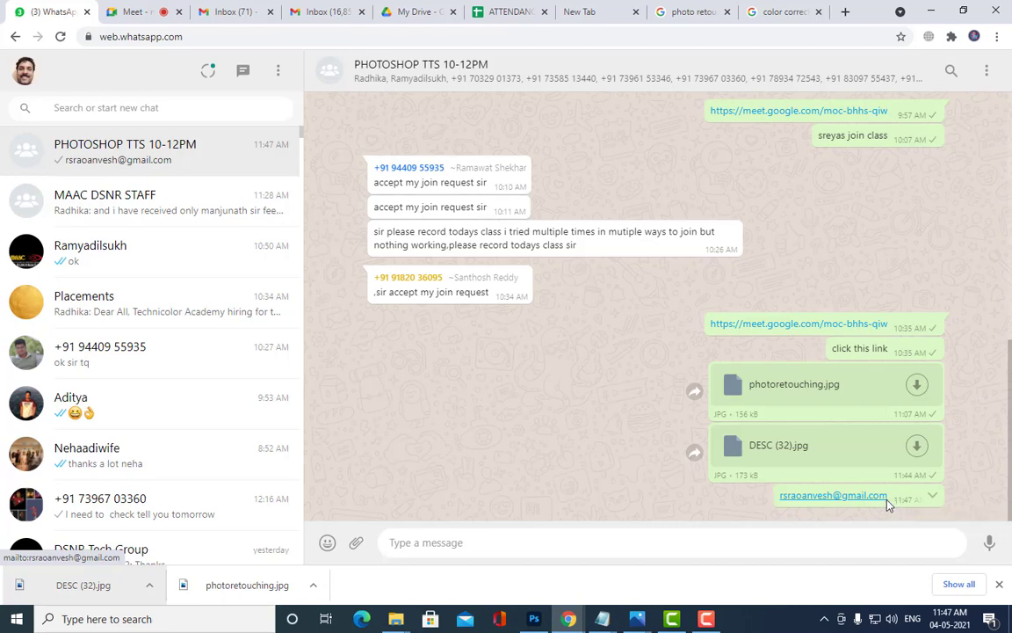
left_click_drag(889, 500, 777, 501)
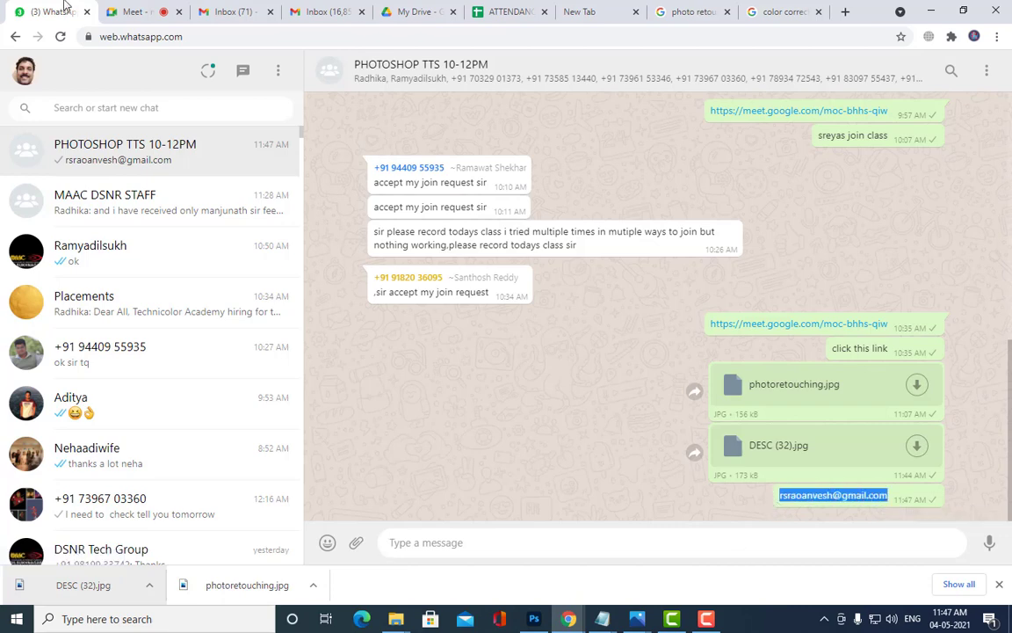
Step: Switch from the Inbox (71) tab to the Inbox (16,859) tab and scroll its messages
left_click(221, 8)
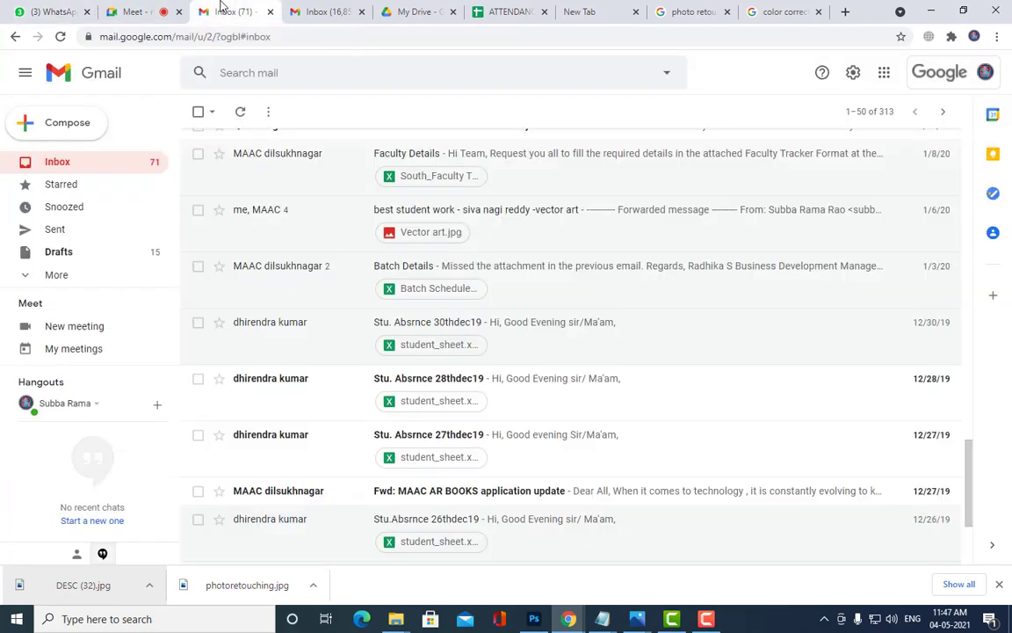
left_click(312, 12)
scroll(369, 229, "down", 4)
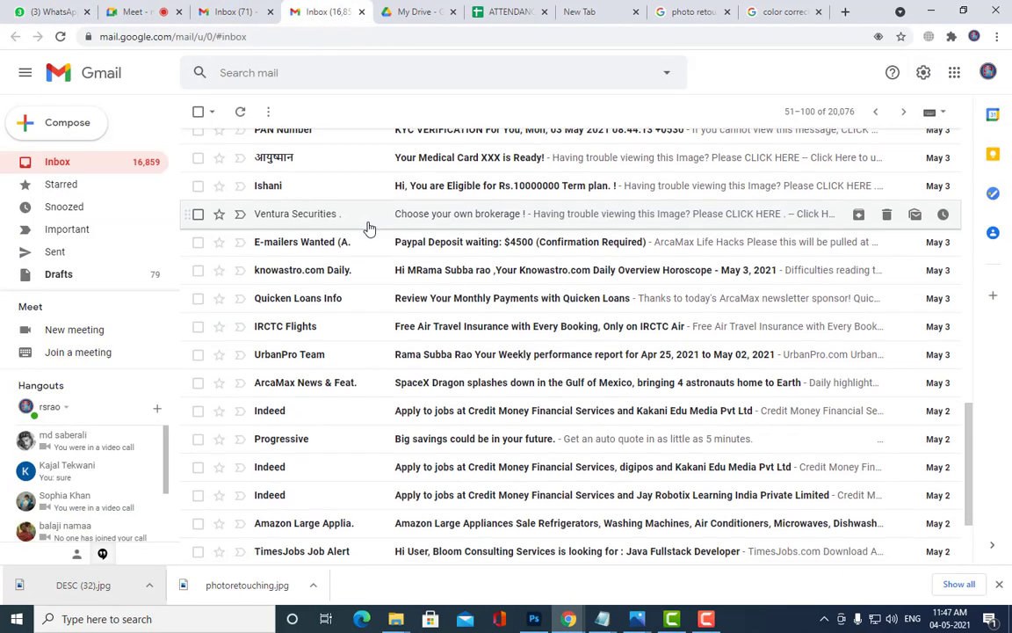
scroll(369, 229, "down", 2)
scroll(398, 228, "up", 3)
scroll(459, 222, "up", 3)
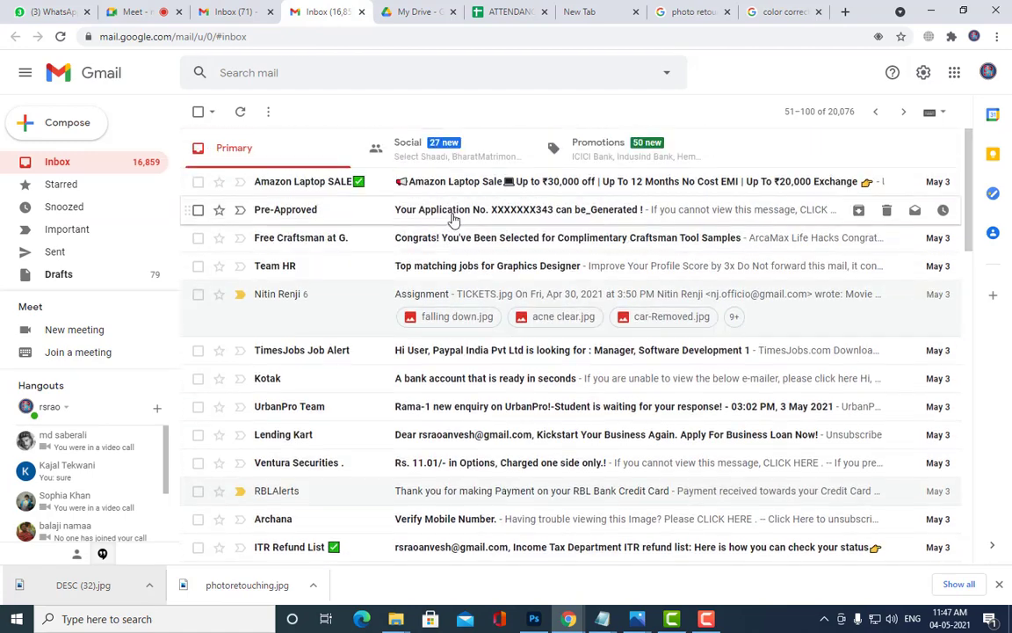
Step: Page to older messages in the 16,859 inbox, then back to the newer page
left_click(903, 112)
scroll(688, 340, "down", 8)
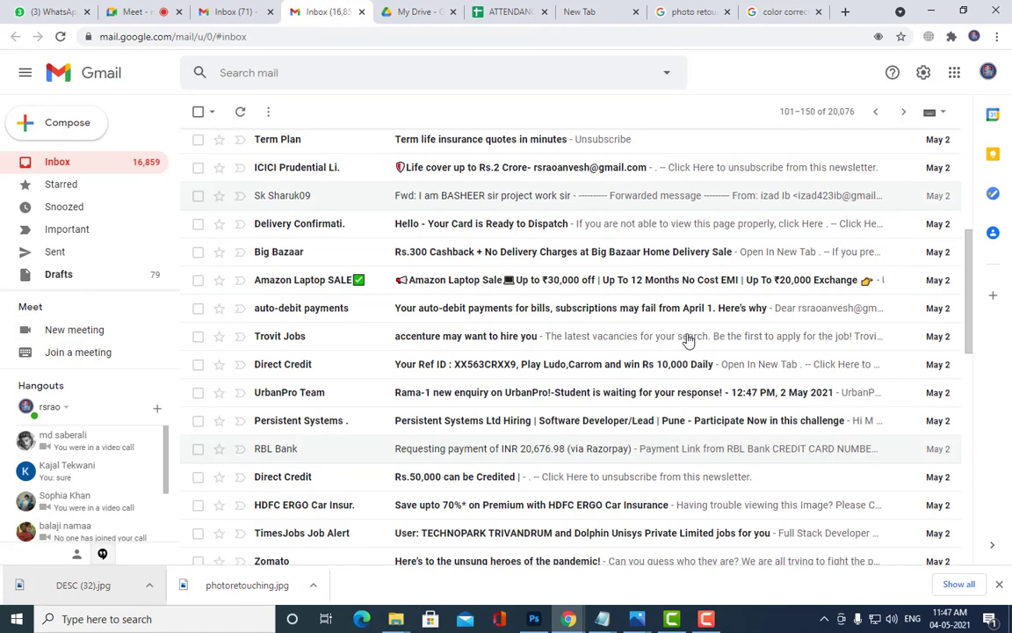
scroll(472, 356, "down", 1)
scroll(470, 355, "down", 3)
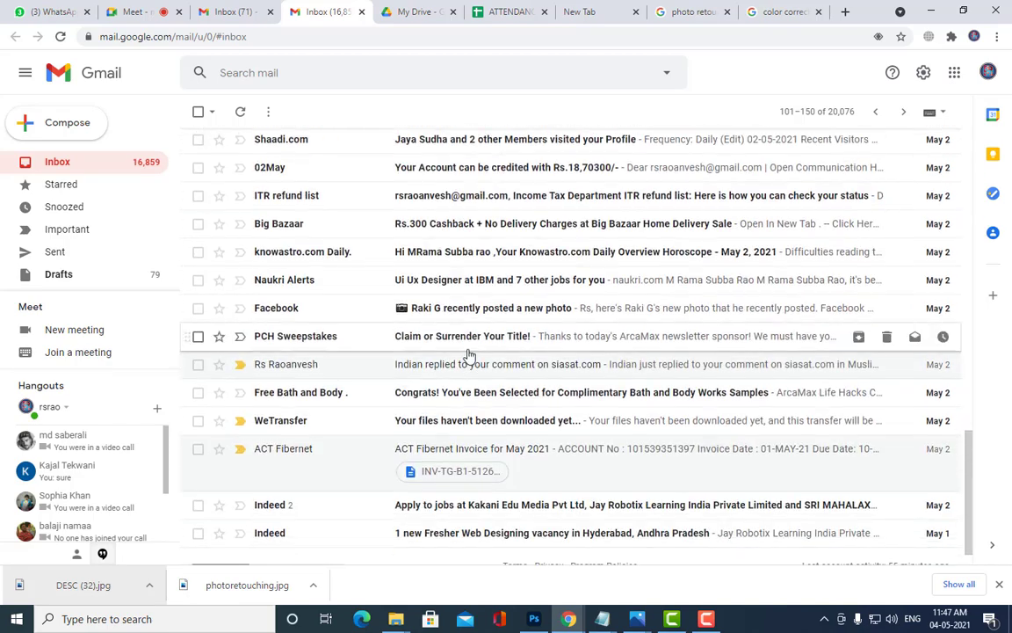
scroll(502, 413, "down", 1)
scroll(508, 409, "up", 3)
scroll(509, 399, "up", 12)
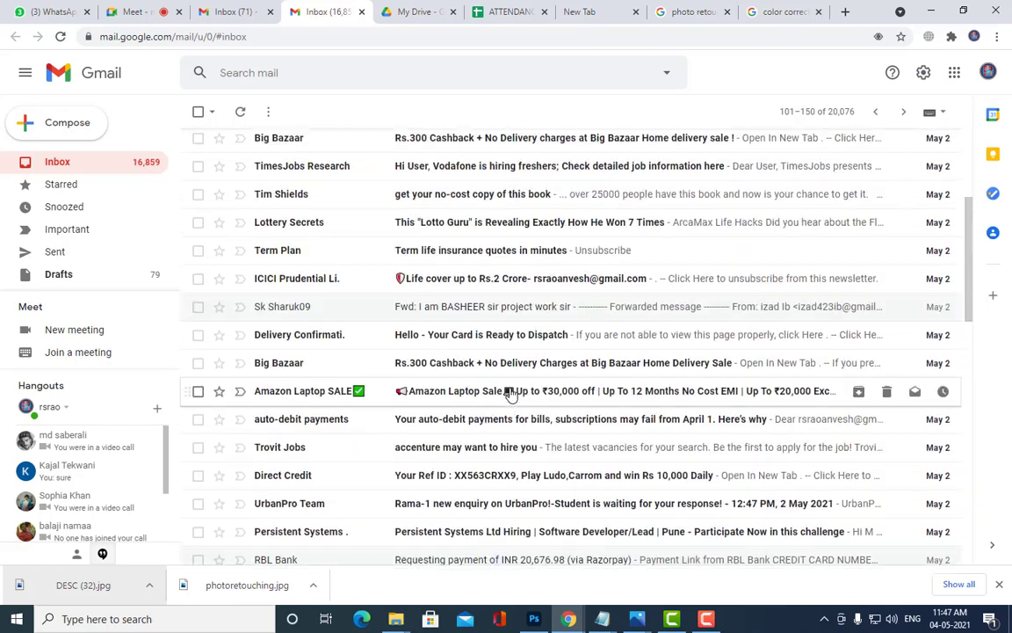
left_click(880, 116)
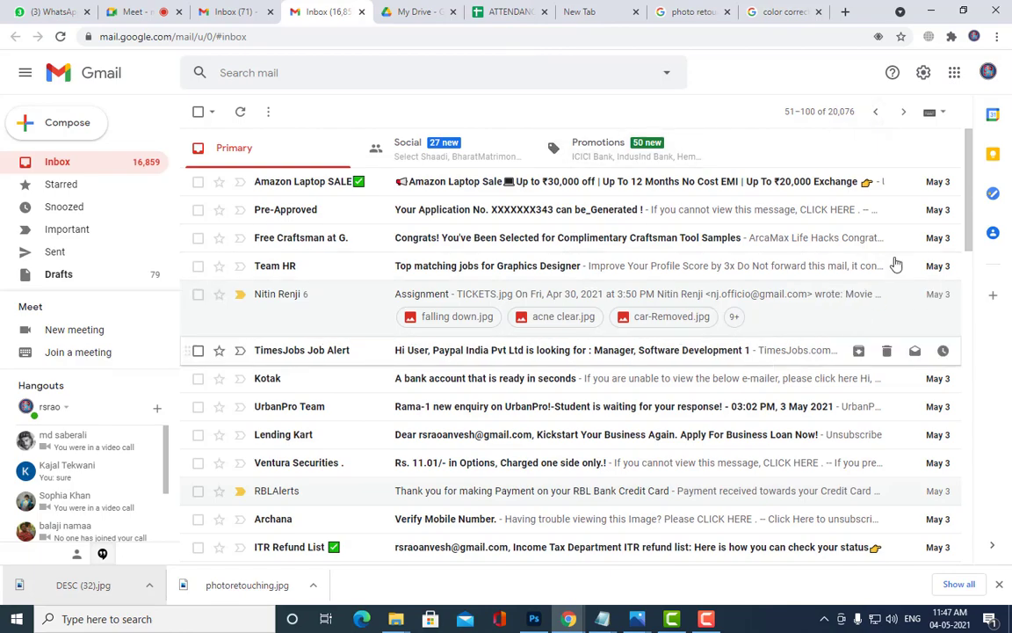
scroll(510, 447, "down", 10)
scroll(512, 439, "up", 10)
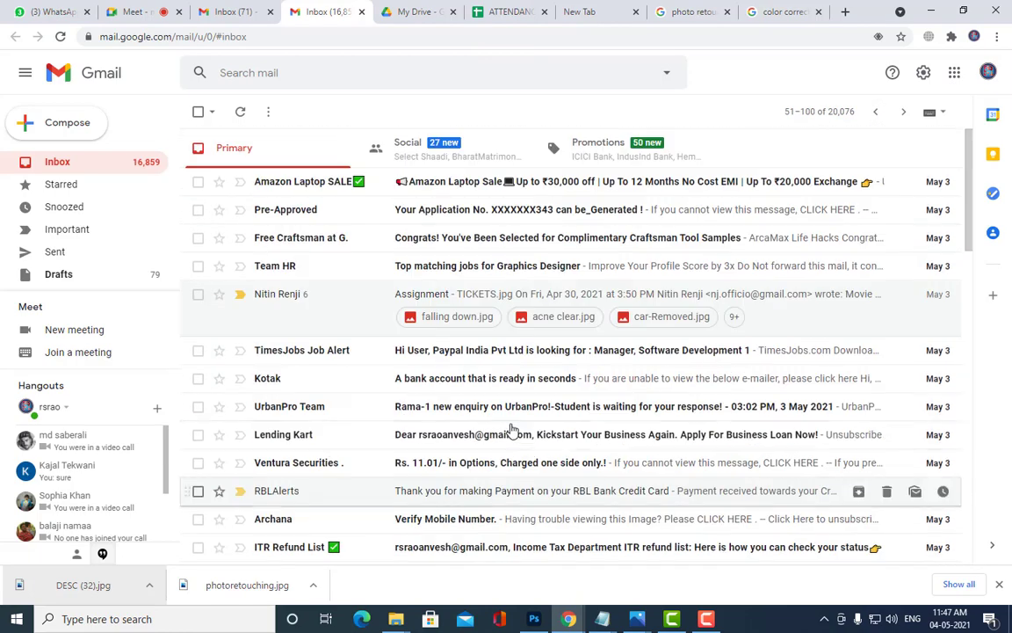
left_click(137, 13)
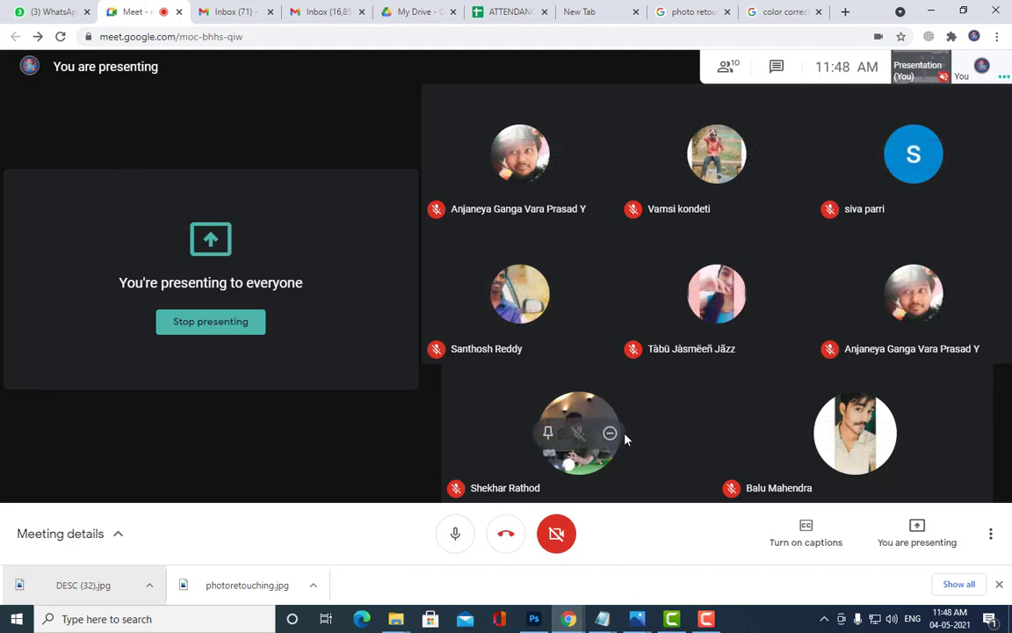
left_click(505, 11)
scroll(446, 350, "down", 10)
Step: Check the student names in B425, B427 and B431 of the 10-12 PHOTOSHOP batch
scroll(445, 349, "up", 6)
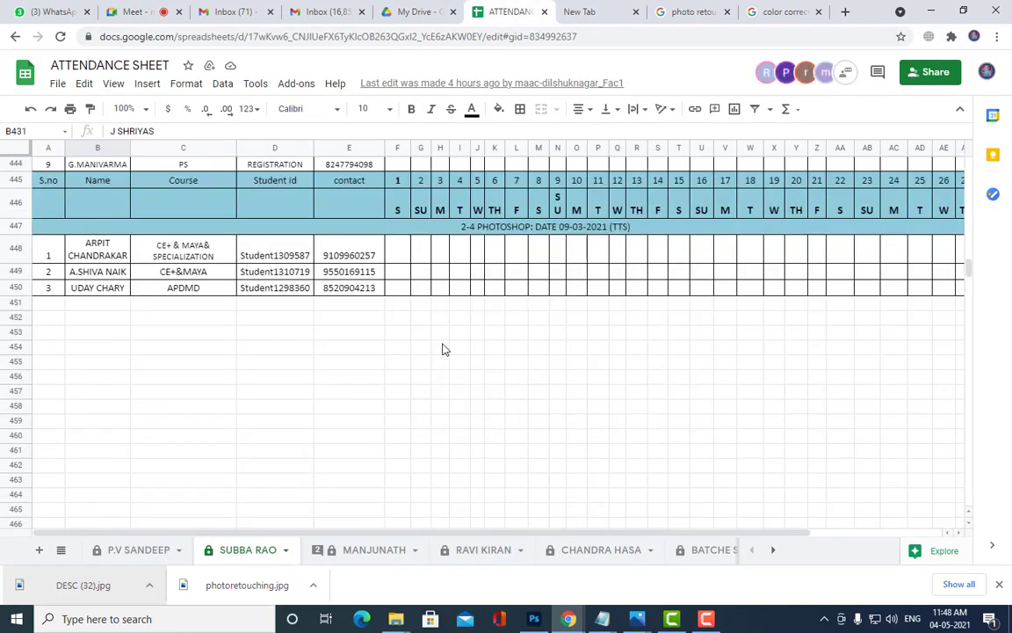
scroll(442, 349, "up", 2)
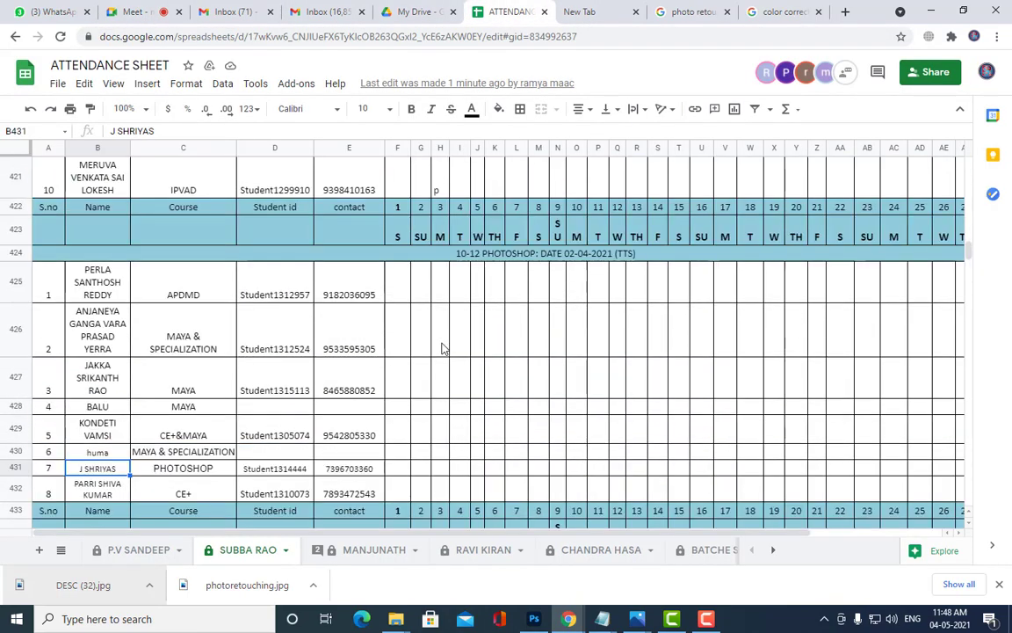
left_click(100, 279)
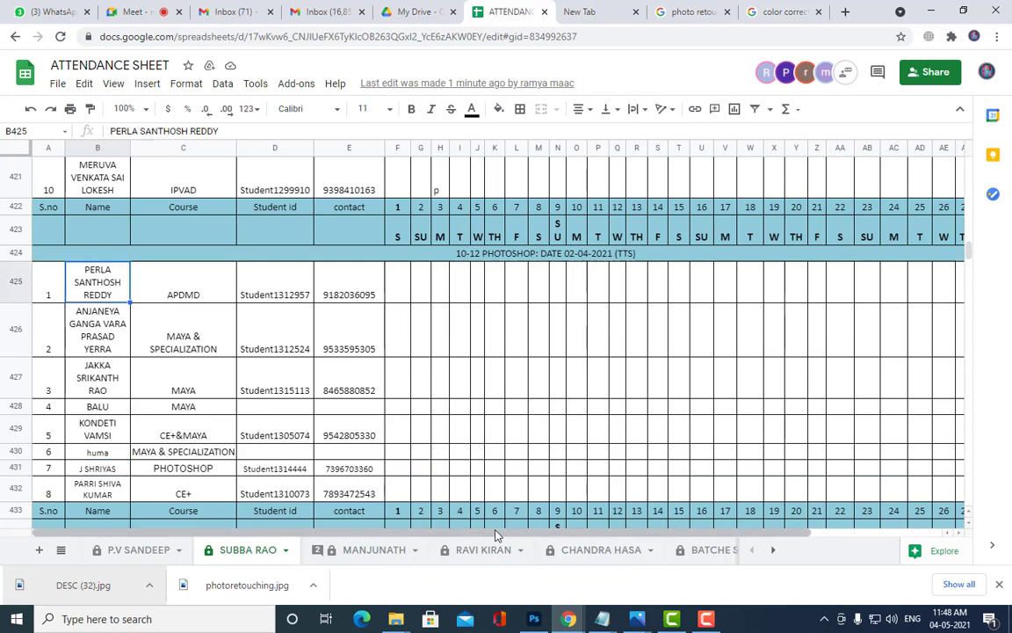
left_click(109, 379)
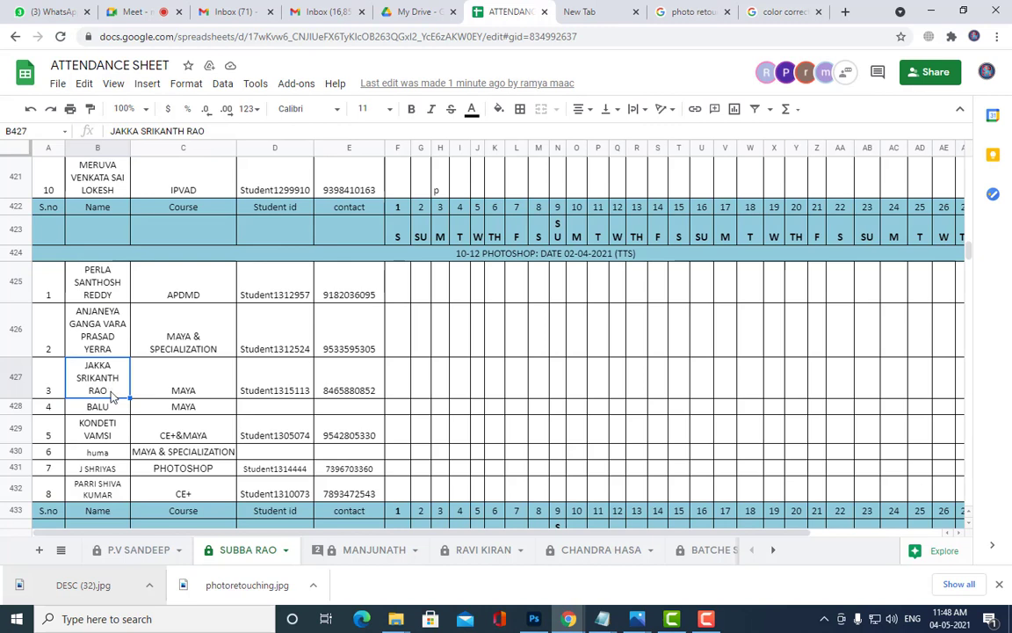
left_click(120, 472)
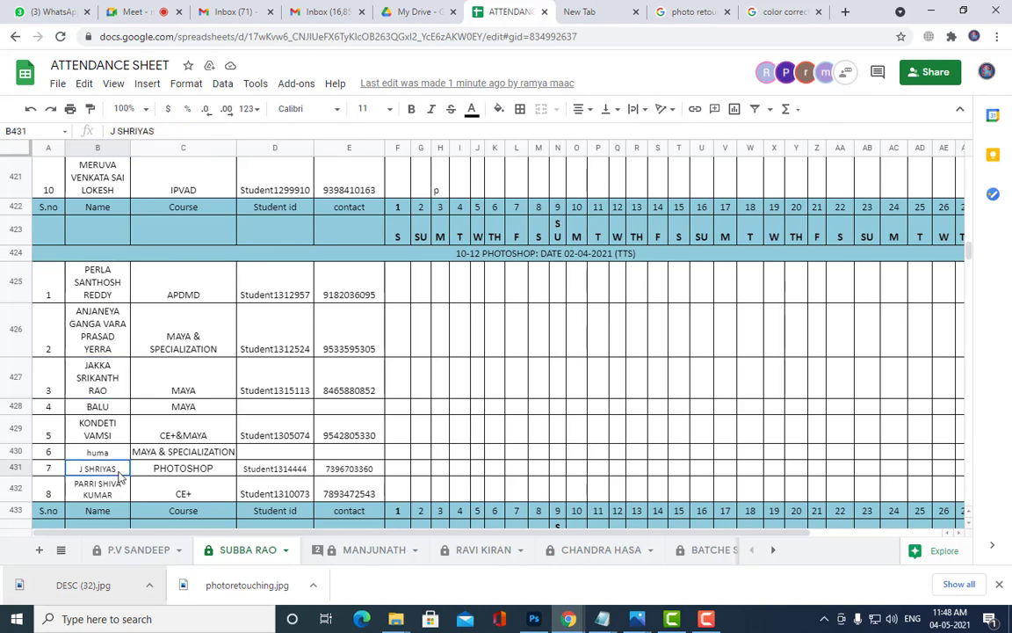
left_click(109, 263)
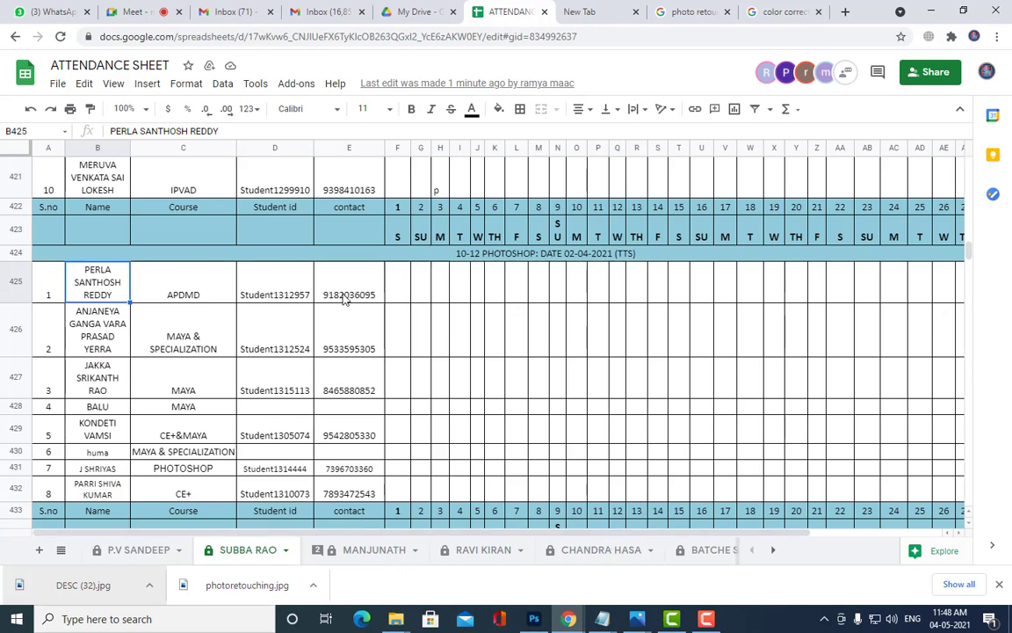
Step: Mark day 4 attendance P in I425 and I426, and A in I427
left_click(457, 287)
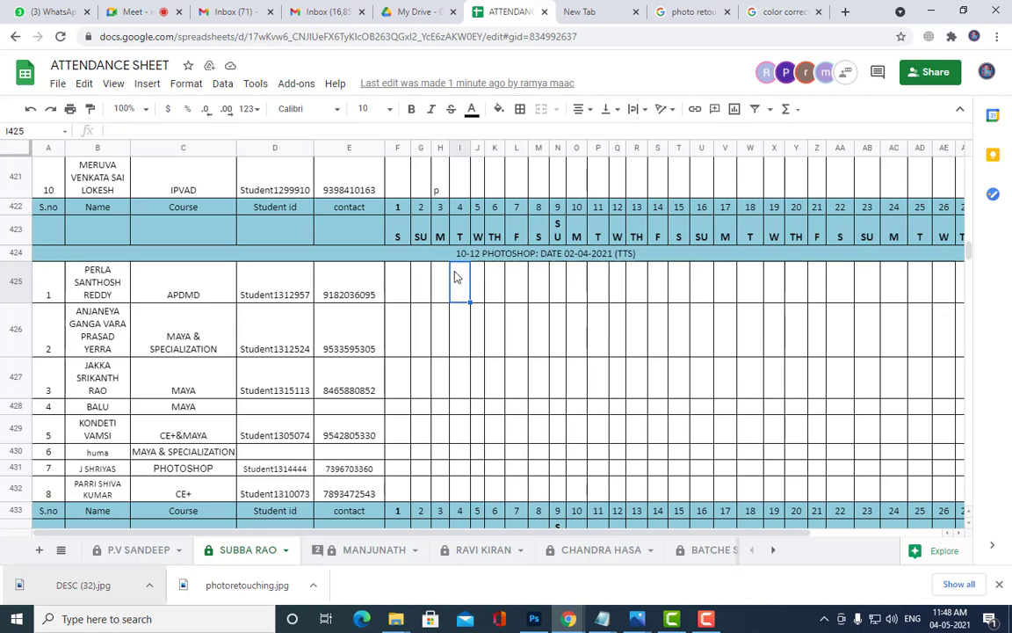
type("P")
key("Return")
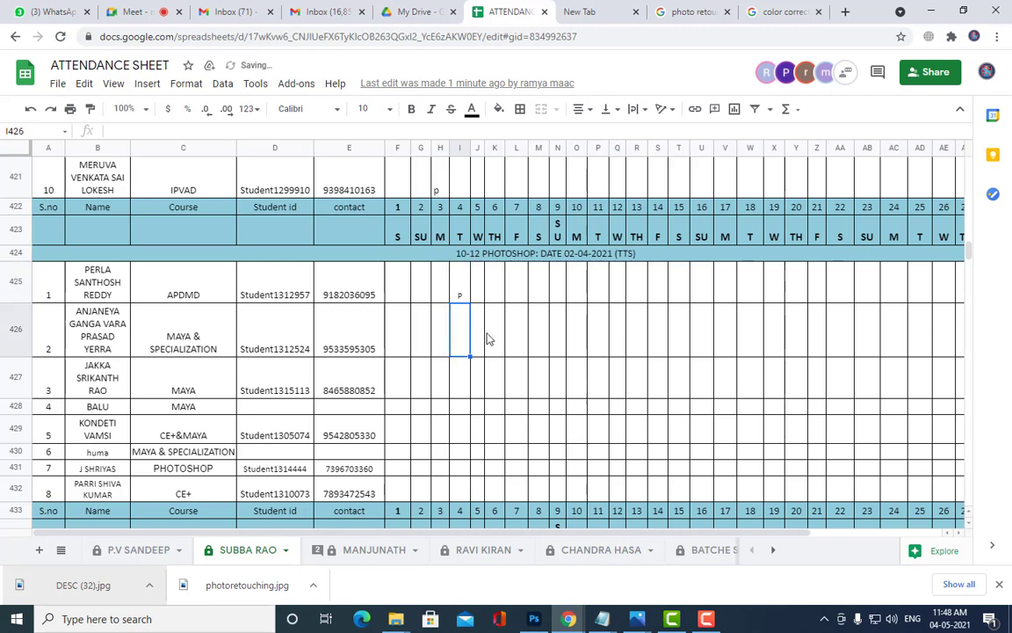
type("P")
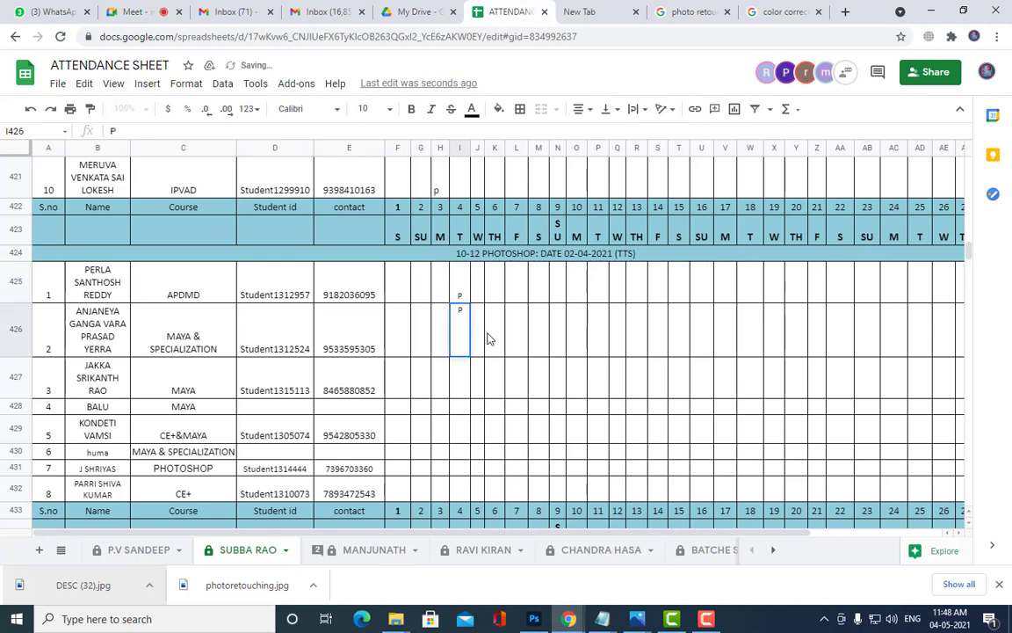
key("Return")
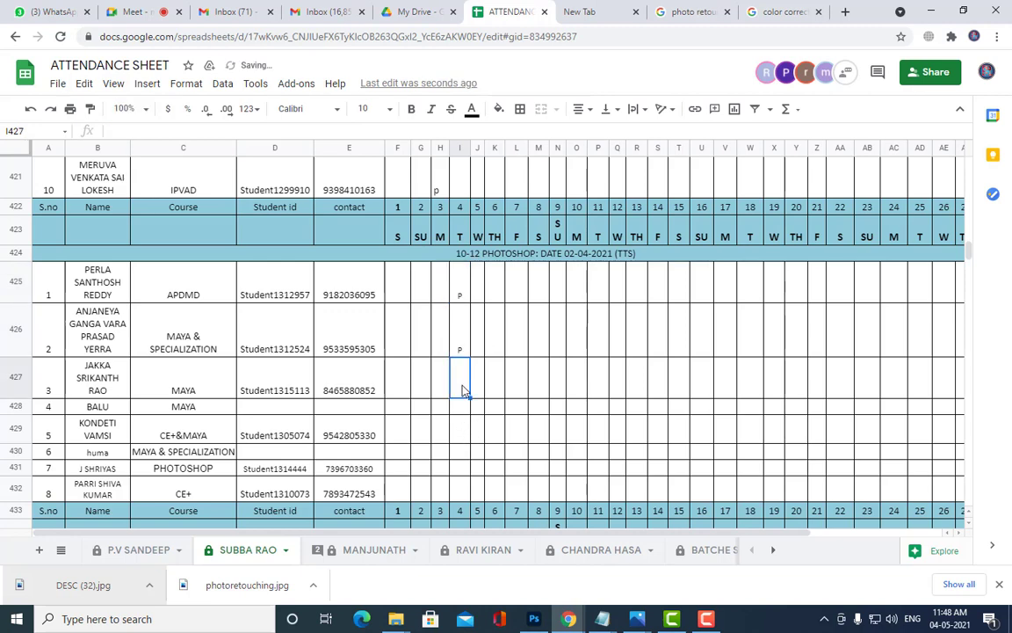
type("A")
left_click(462, 408)
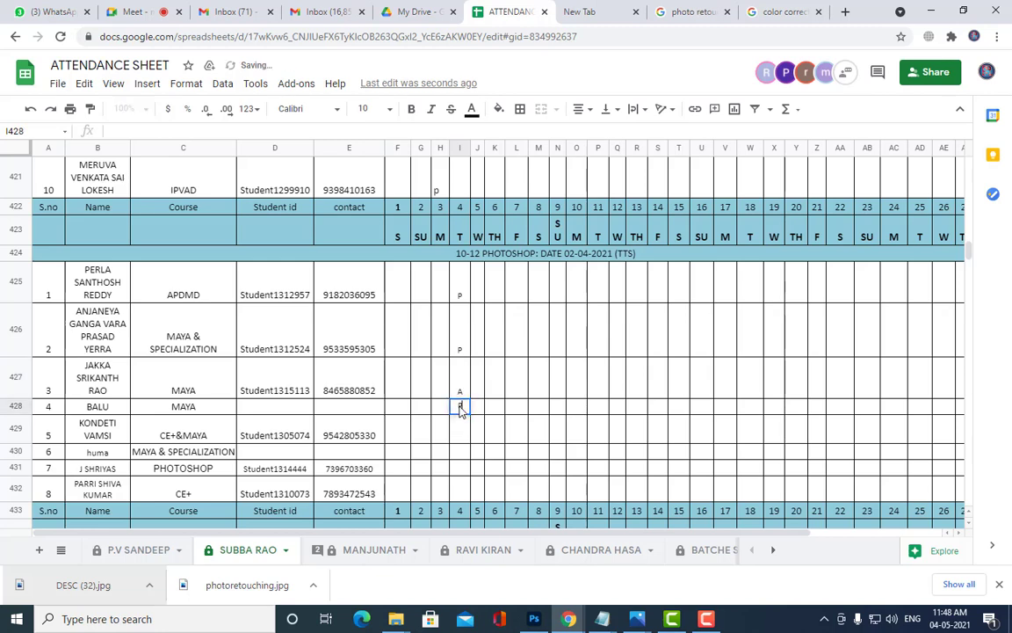
Step: Mark P in I428–I430 and I432, and A in I431
type("P")
left_click(457, 431)
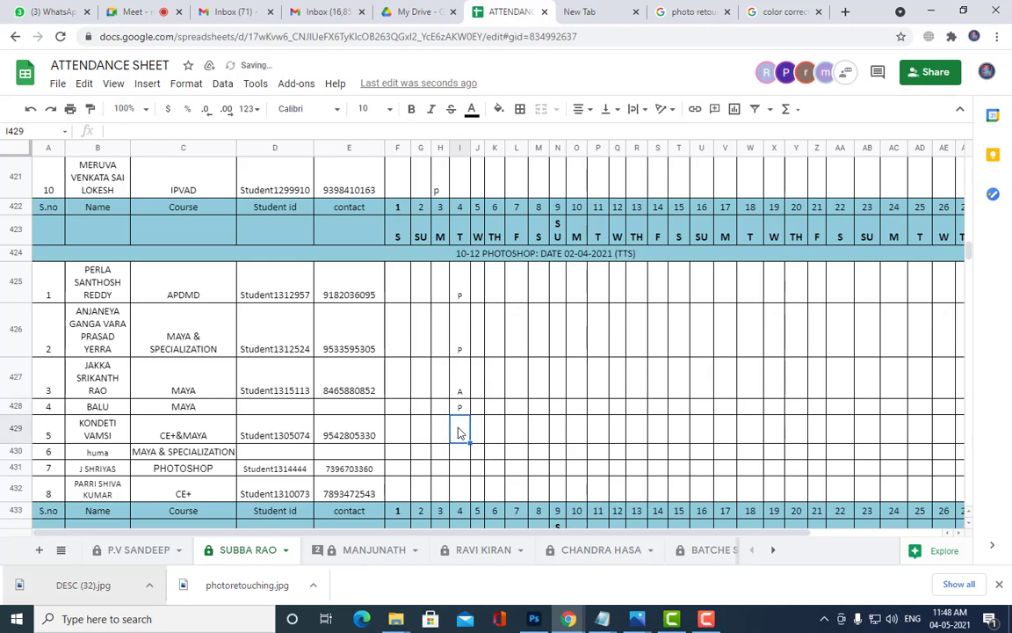
type("P")
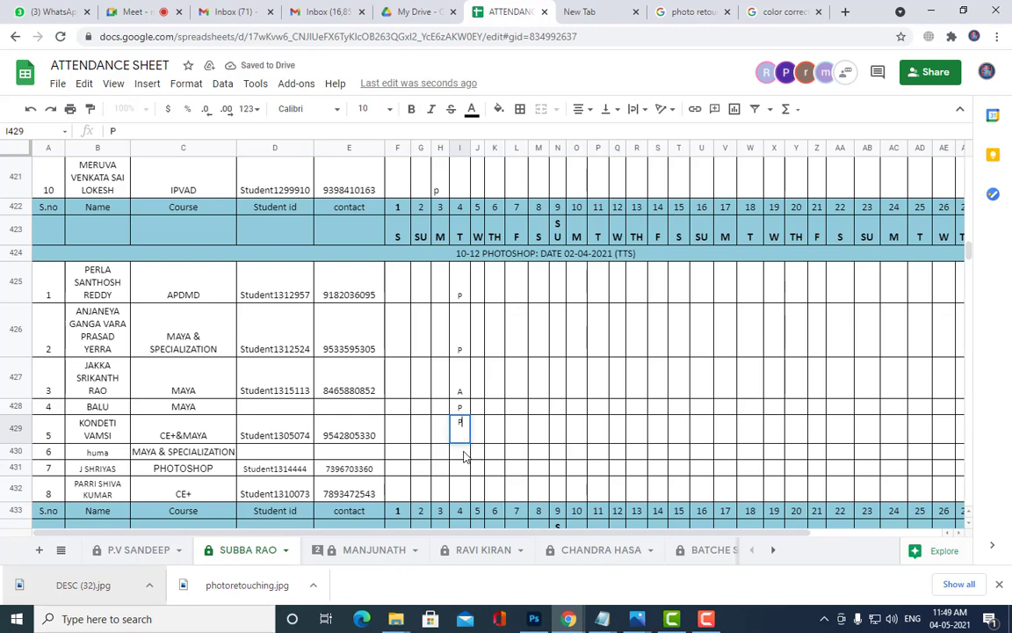
left_click(463, 453)
type("P")
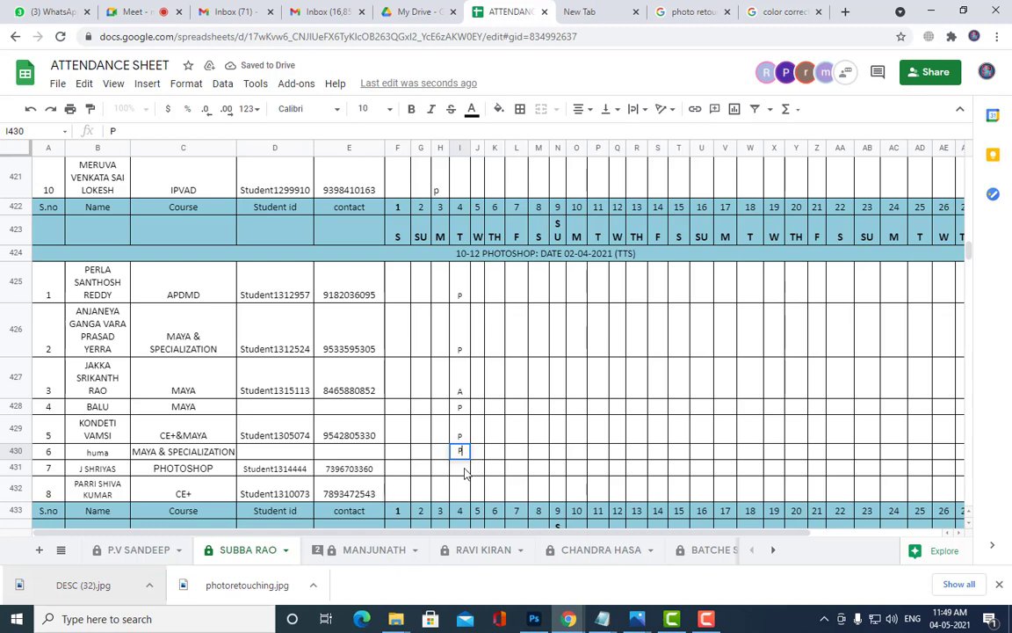
left_click(463, 469)
type("A")
left_click(463, 487)
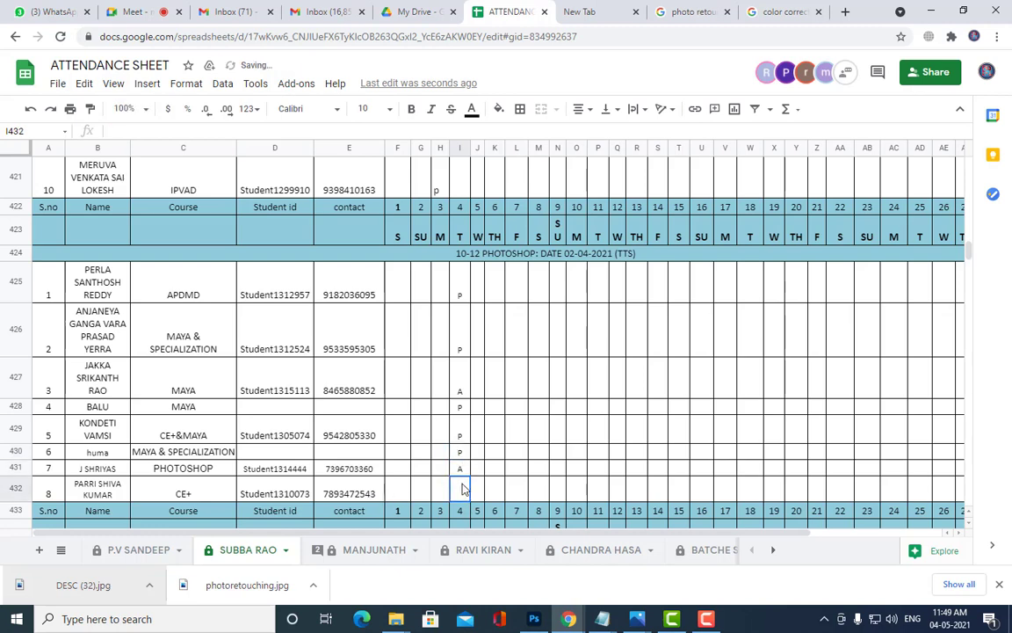
type("P")
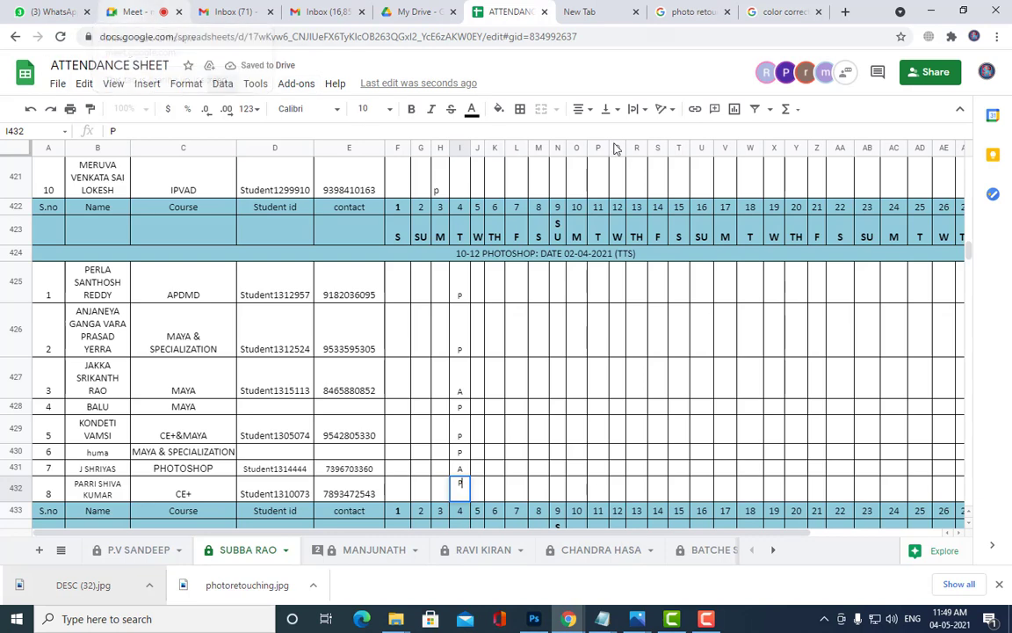
left_click(140, 10)
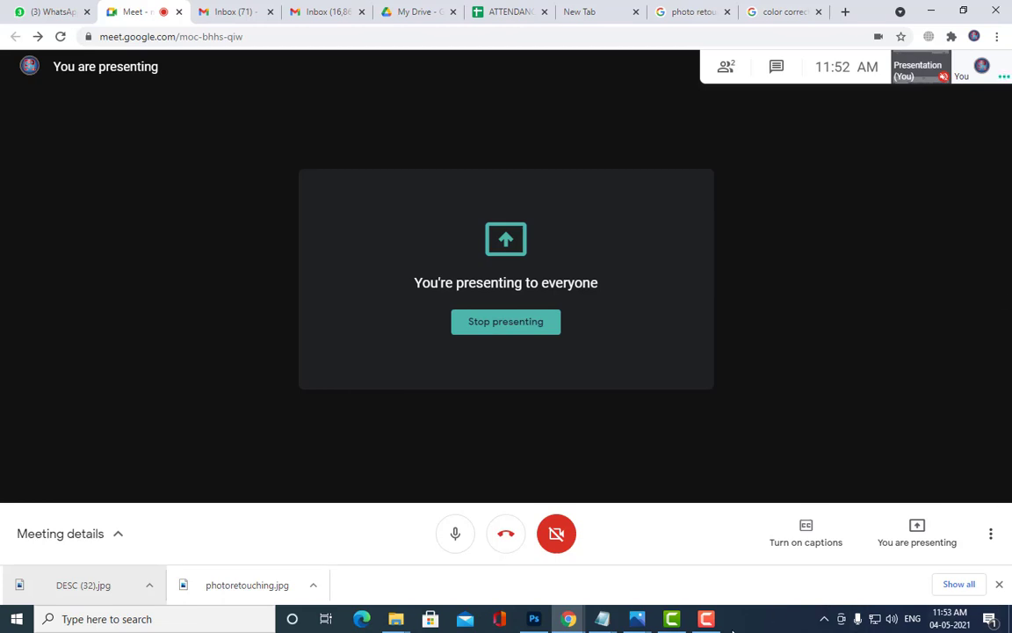
Step: Restore the Camtasia screen recorder window from the taskbar
left_click(705, 618)
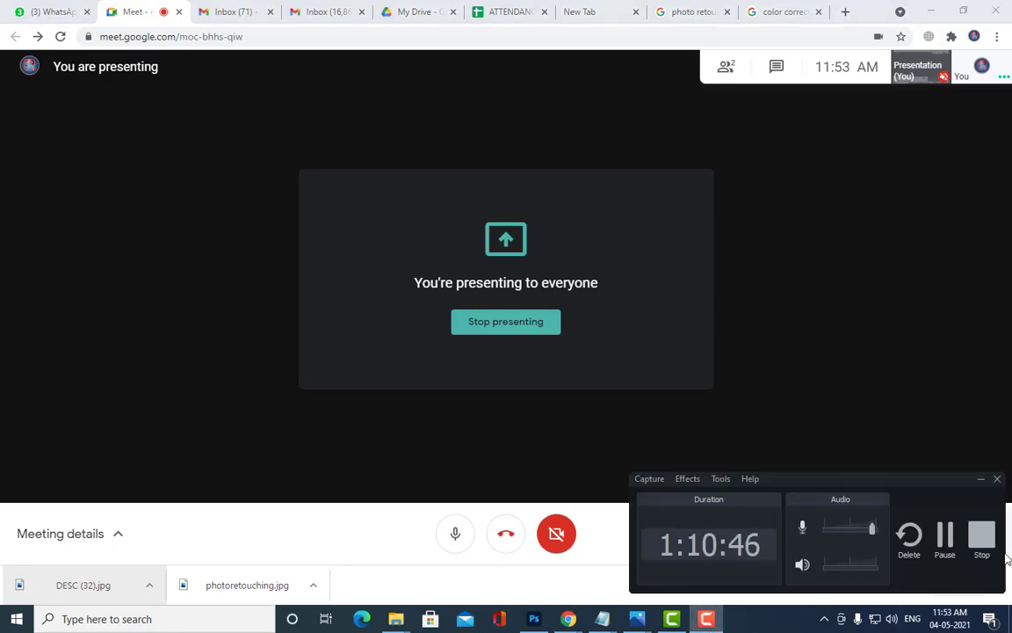